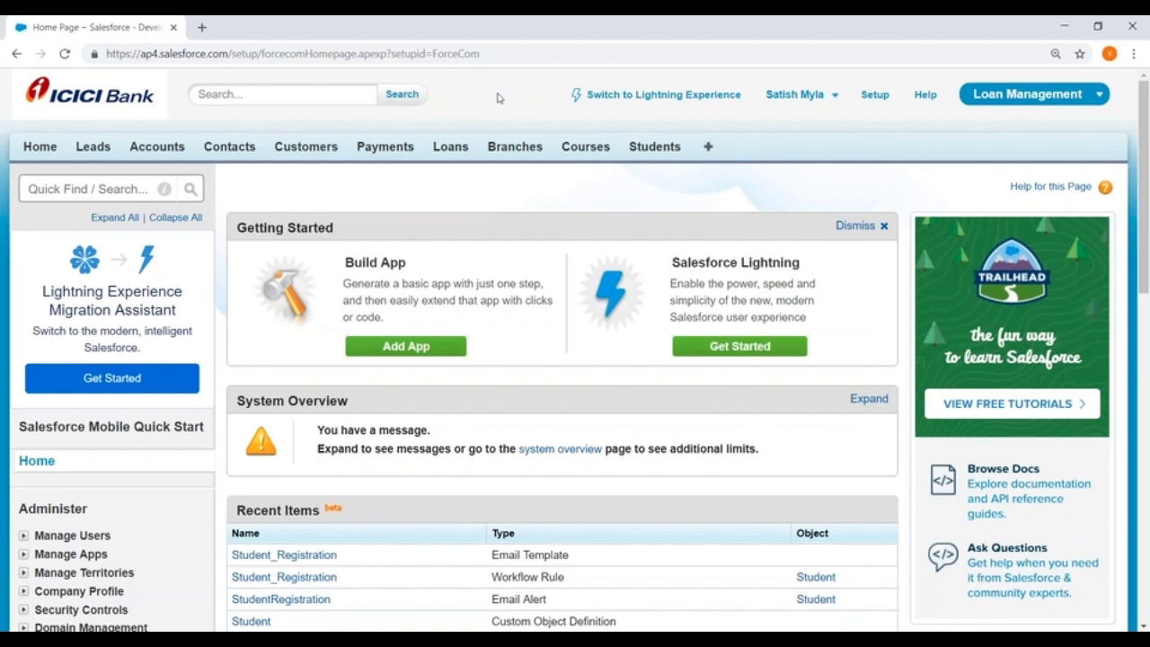
Open a new Loan record form and go from it to the Loan object's custom fields list.
left_click(445, 151)
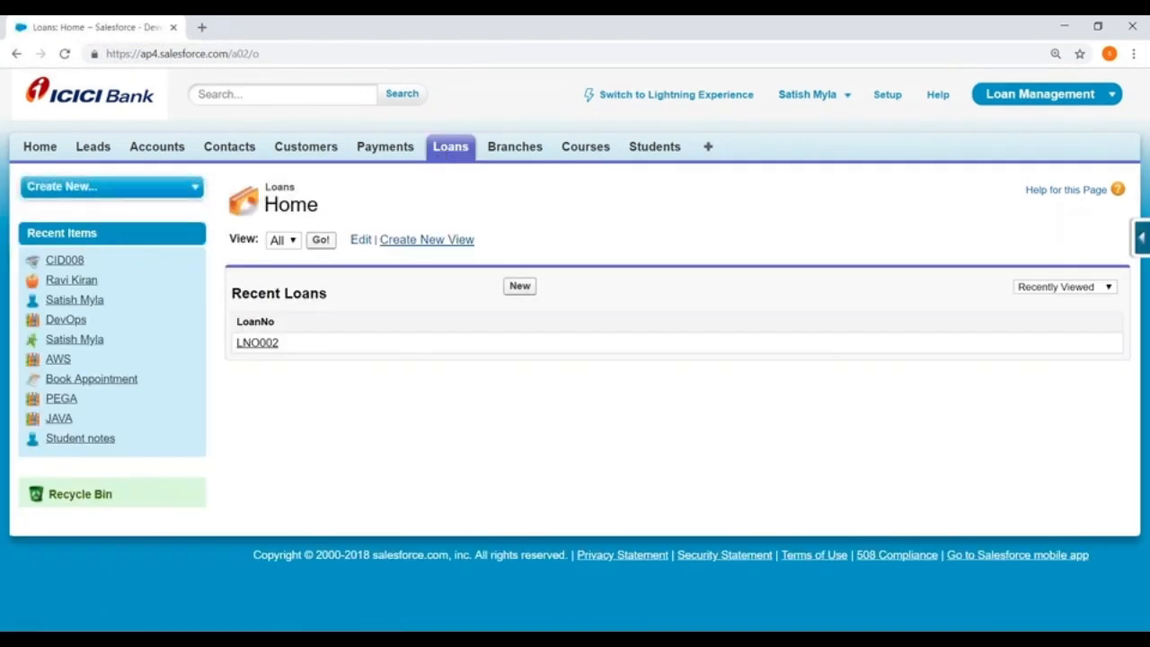
left_click(520, 286)
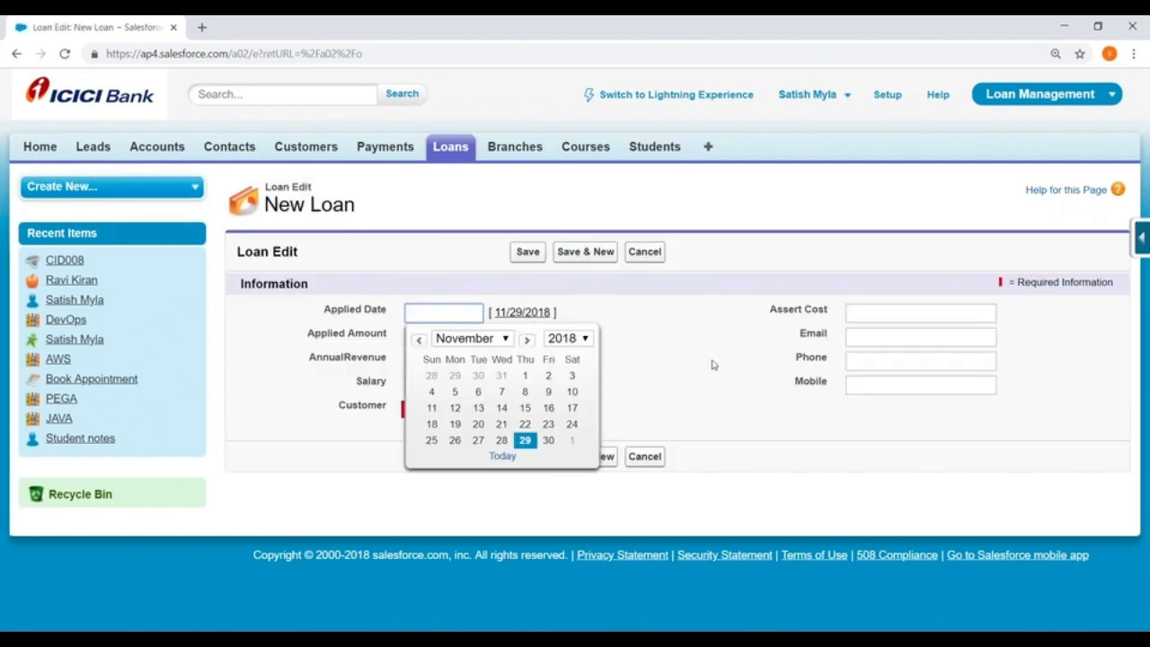
left_click(681, 377)
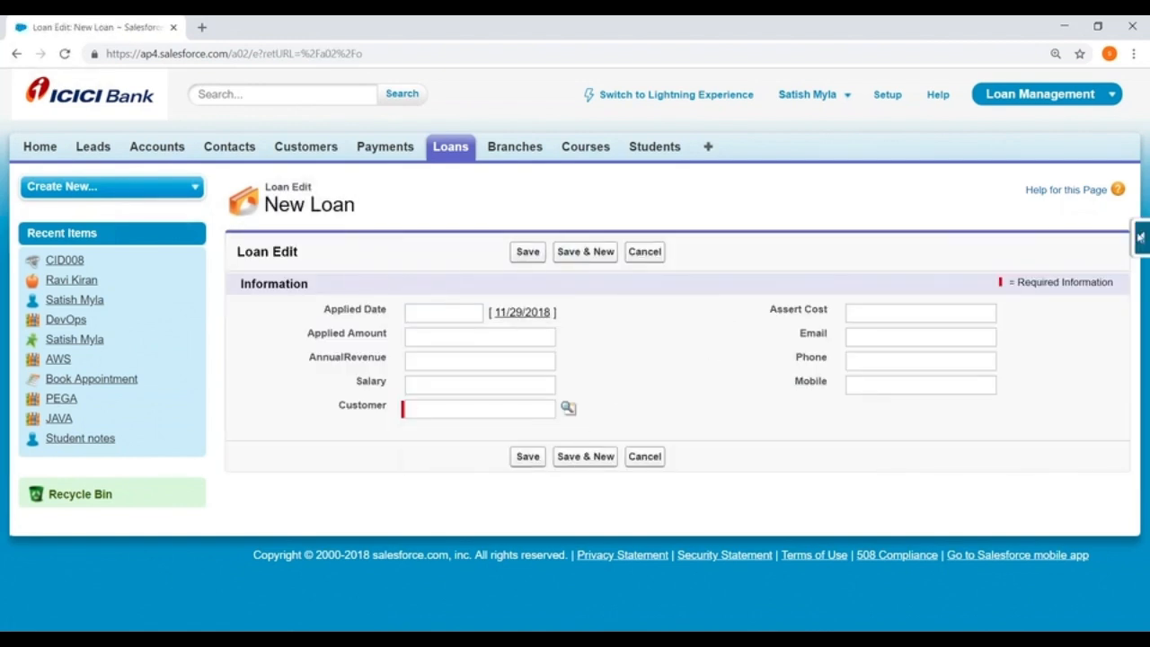
left_click(1137, 245)
left_click(978, 268)
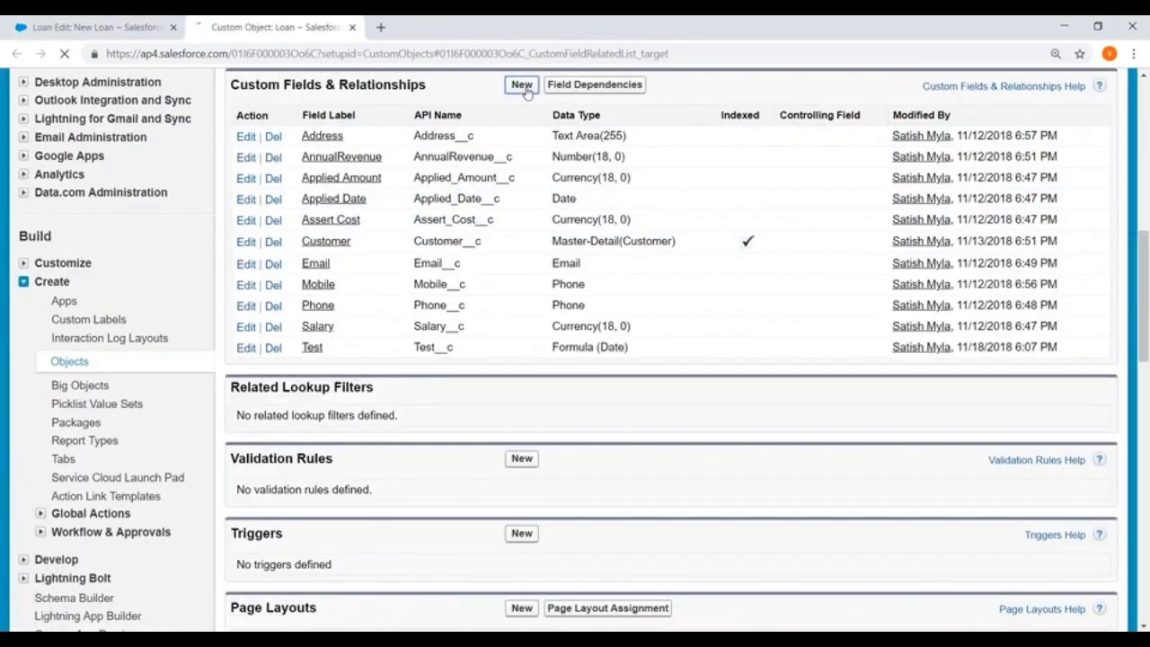
Start a new custom field on the Loan object with the Picklist data type.
left_click(521, 86)
scroll(444, 260, "down", 6)
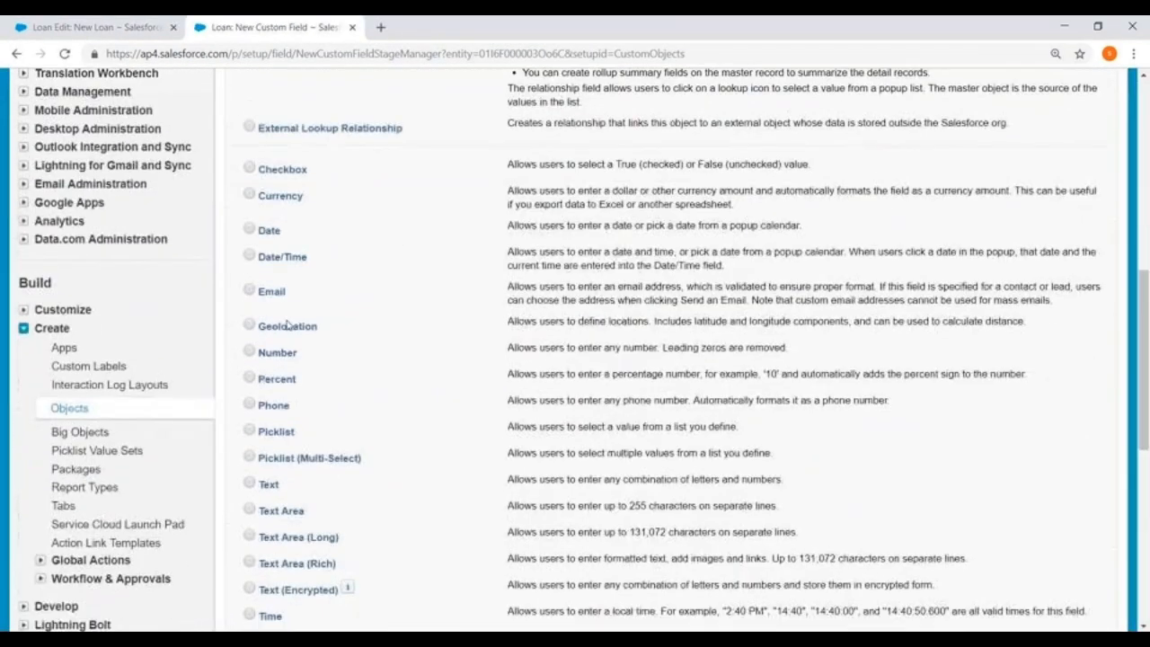
left_click(251, 430)
scroll(671, 366, "up", 8)
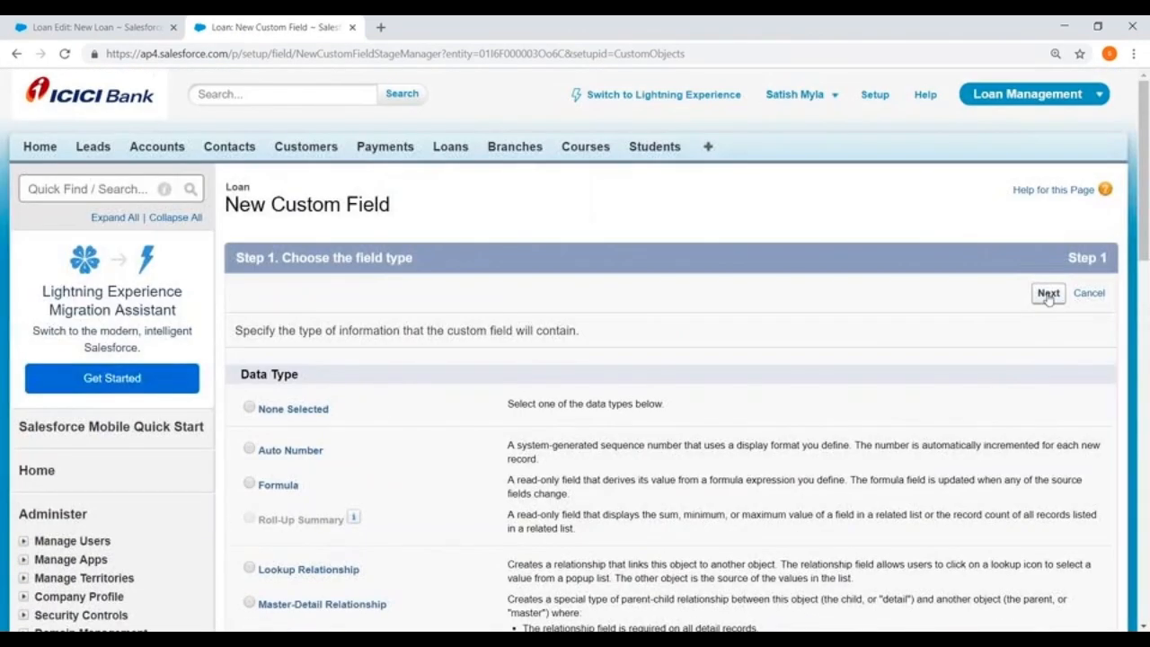
left_click(1047, 293)
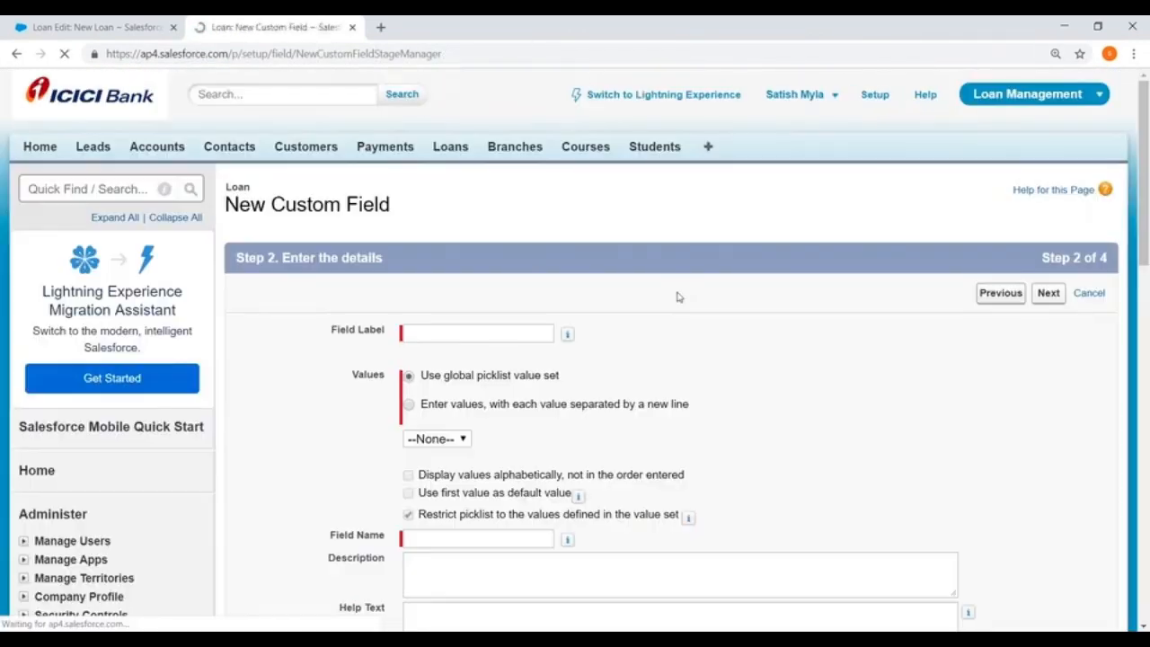
Label the picklist field Status and enter its own values Pending, Approved and Rejected, one per line.
scroll(647, 296, "down", 3)
left_click(428, 188)
type("Status")
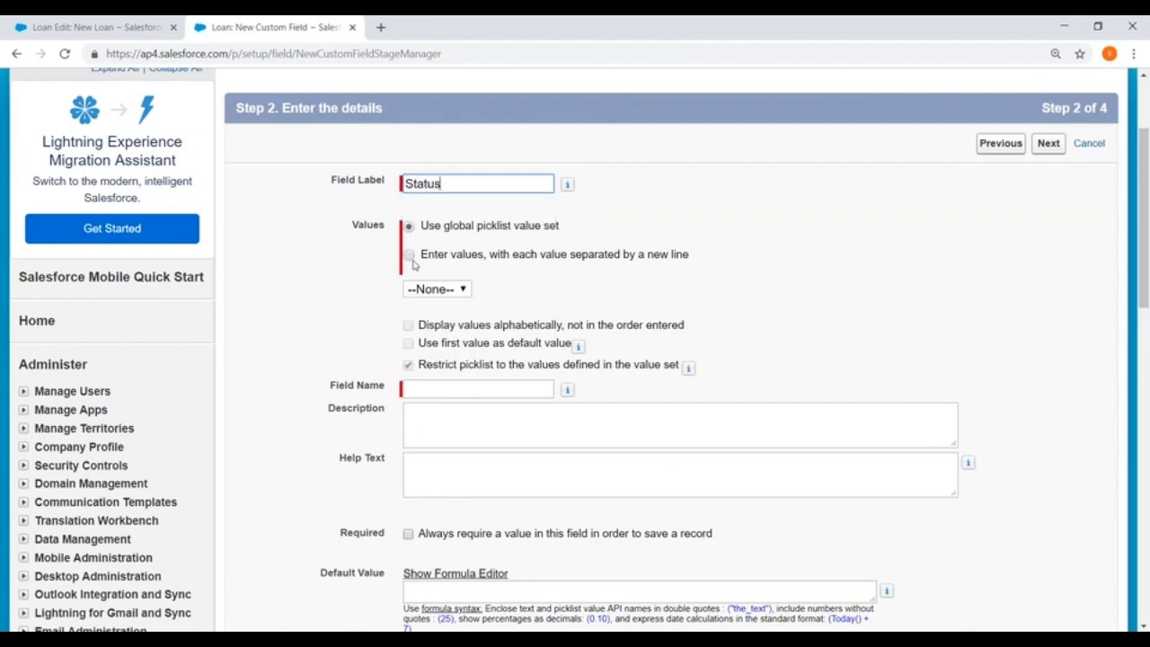
left_click(409, 254)
left_click(441, 317)
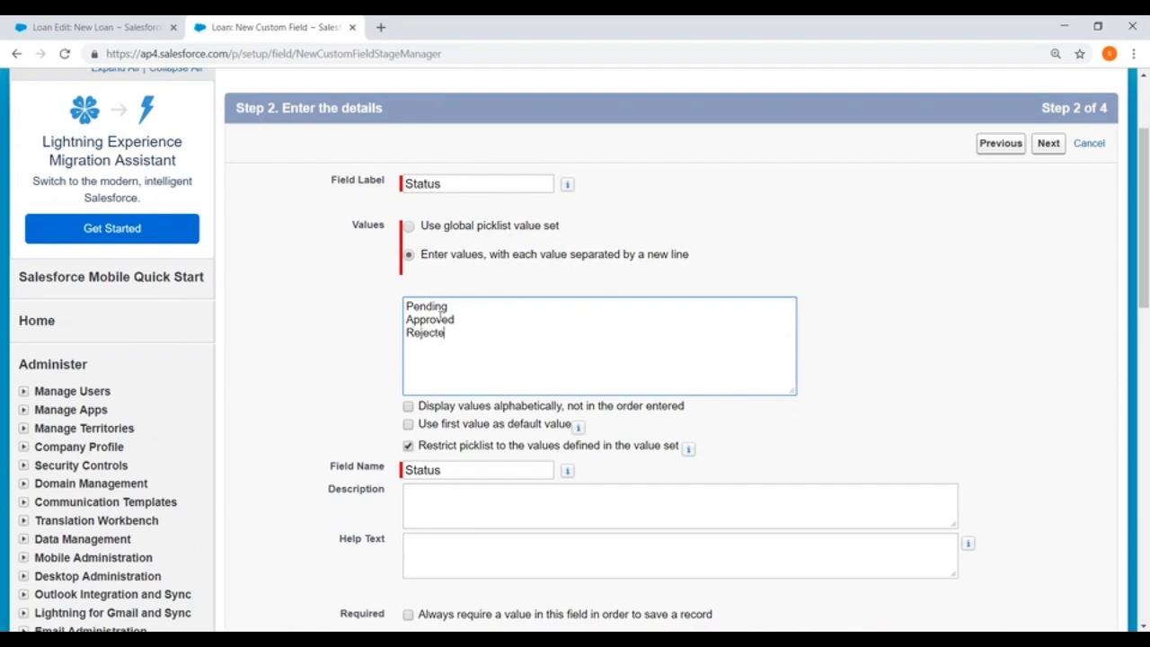
Accept the default field-level security and page layouts and save the Status field.
left_click(1046, 151)
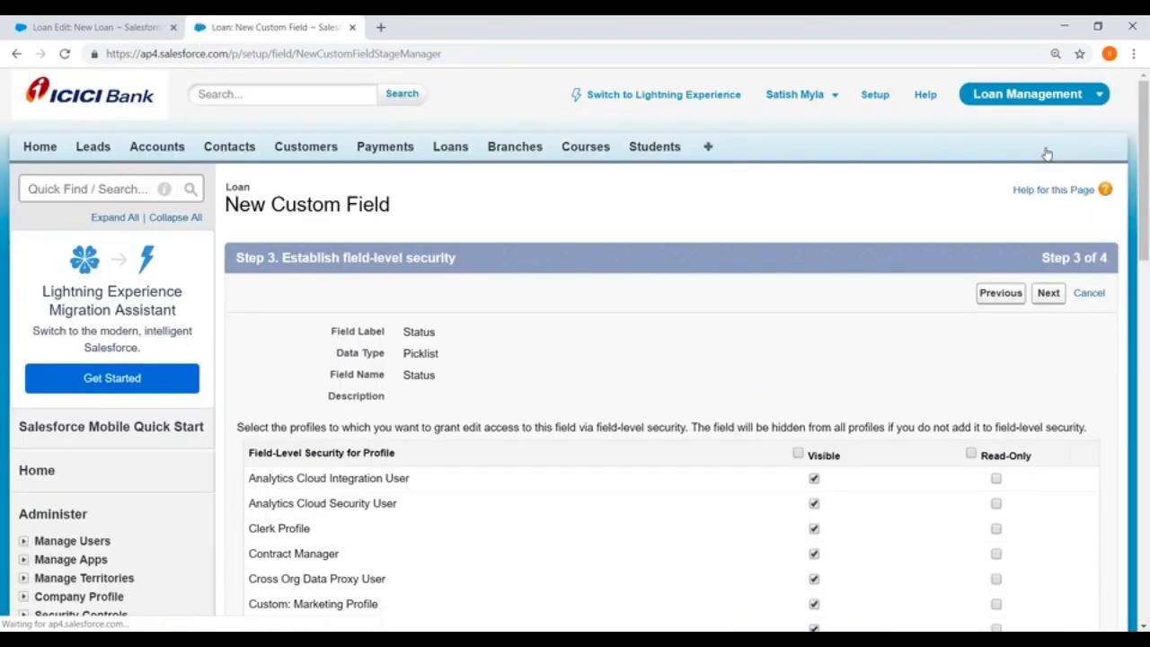
left_click(1045, 294)
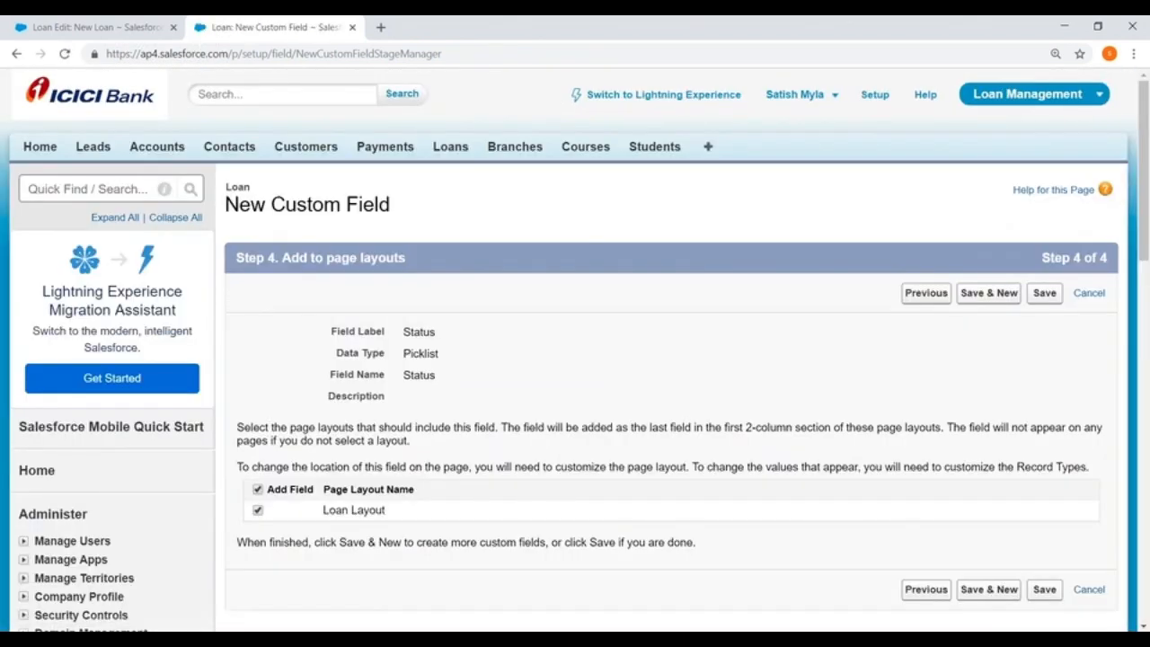
left_click(1044, 293)
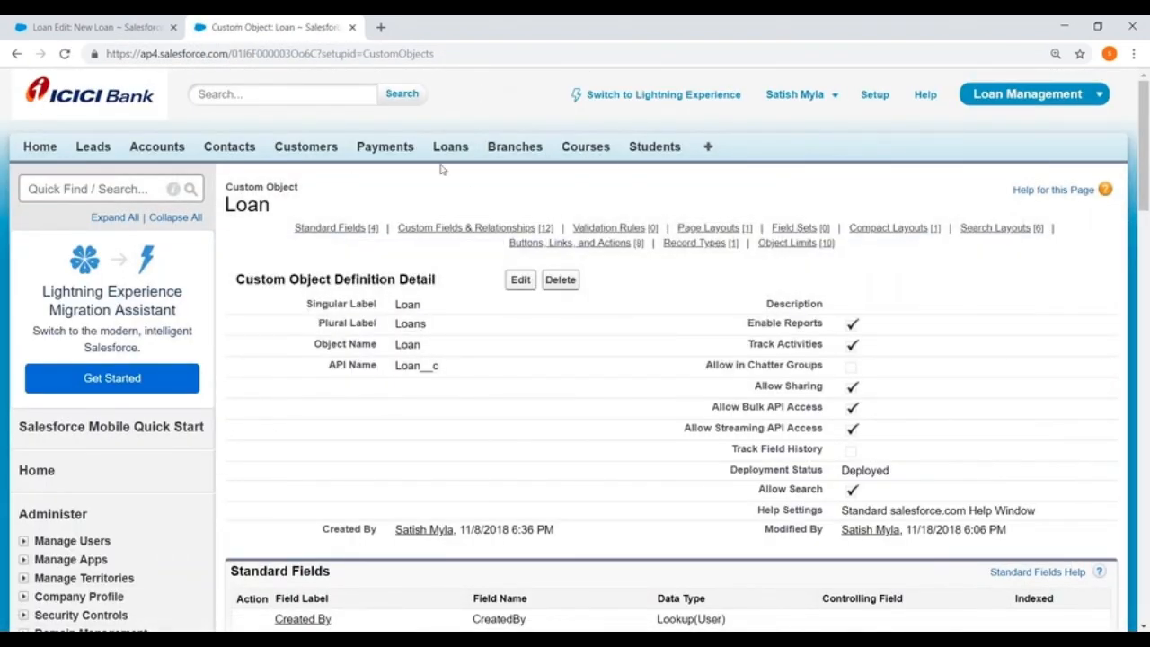
Open the Workflow Rules list under Workflow & Approvals in Setup.
left_click(875, 95)
scroll(362, 160, "down", 3)
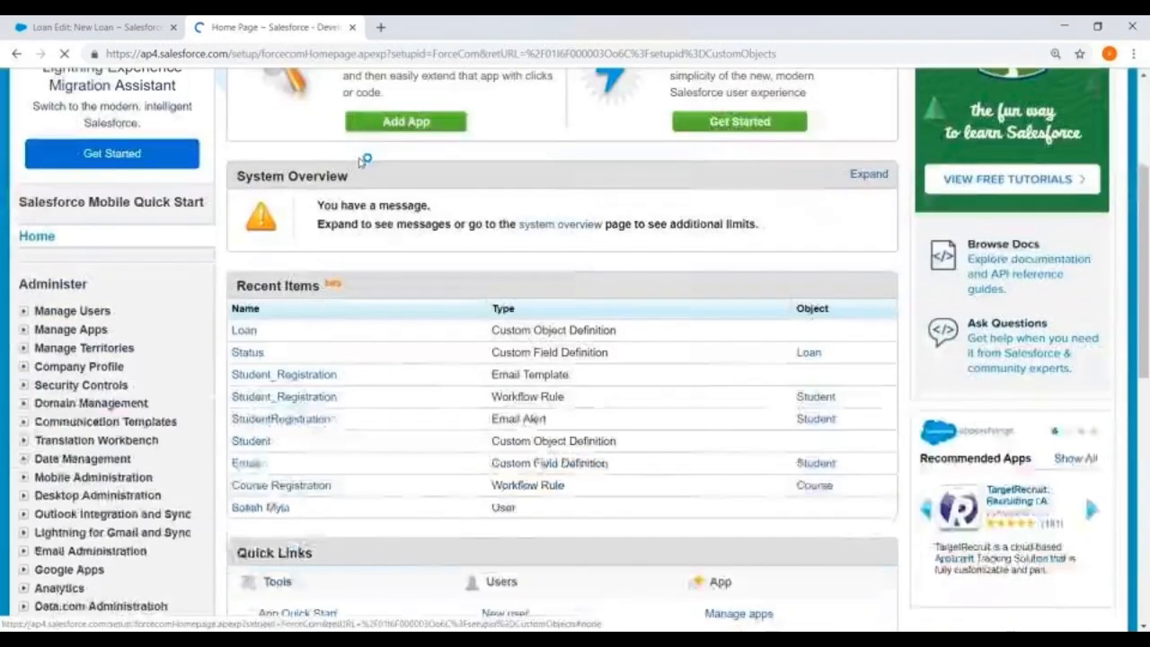
scroll(252, 210, "down", 3)
scroll(257, 213, "down", 2)
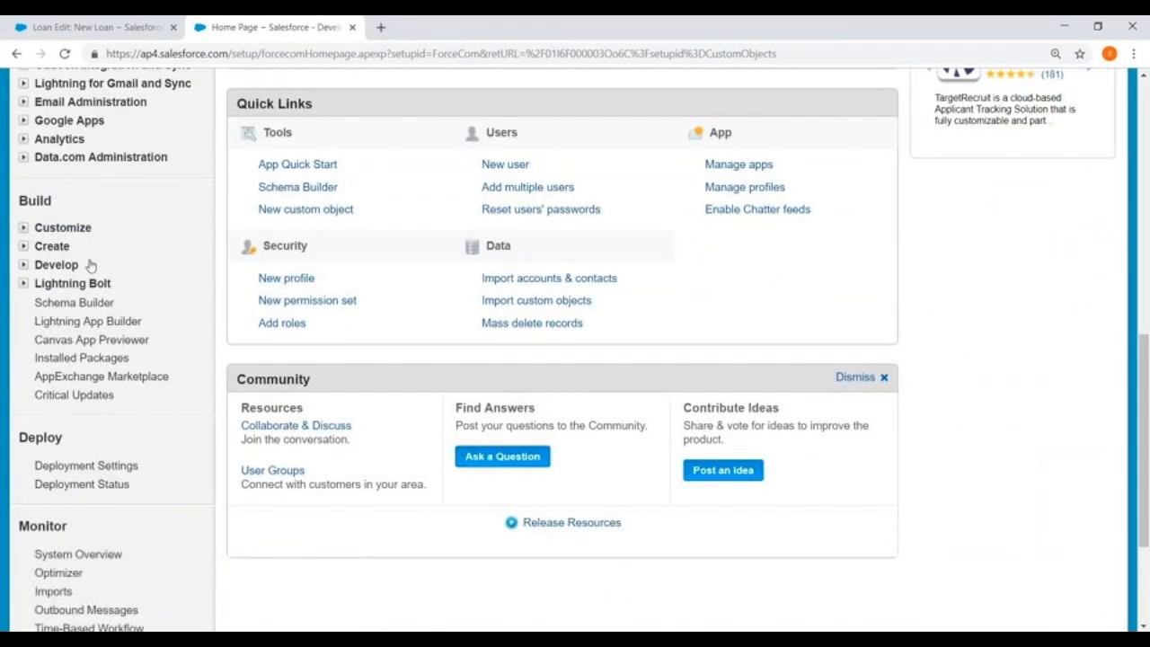
left_click(24, 249)
scroll(146, 163, "down", 3)
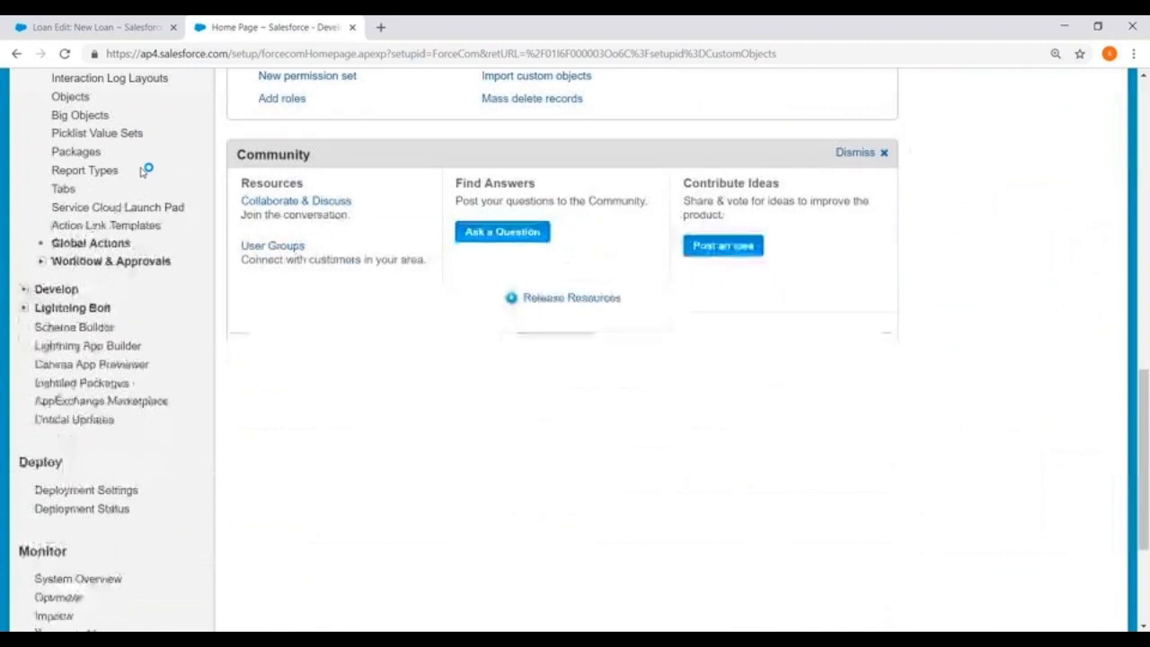
left_click(40, 262)
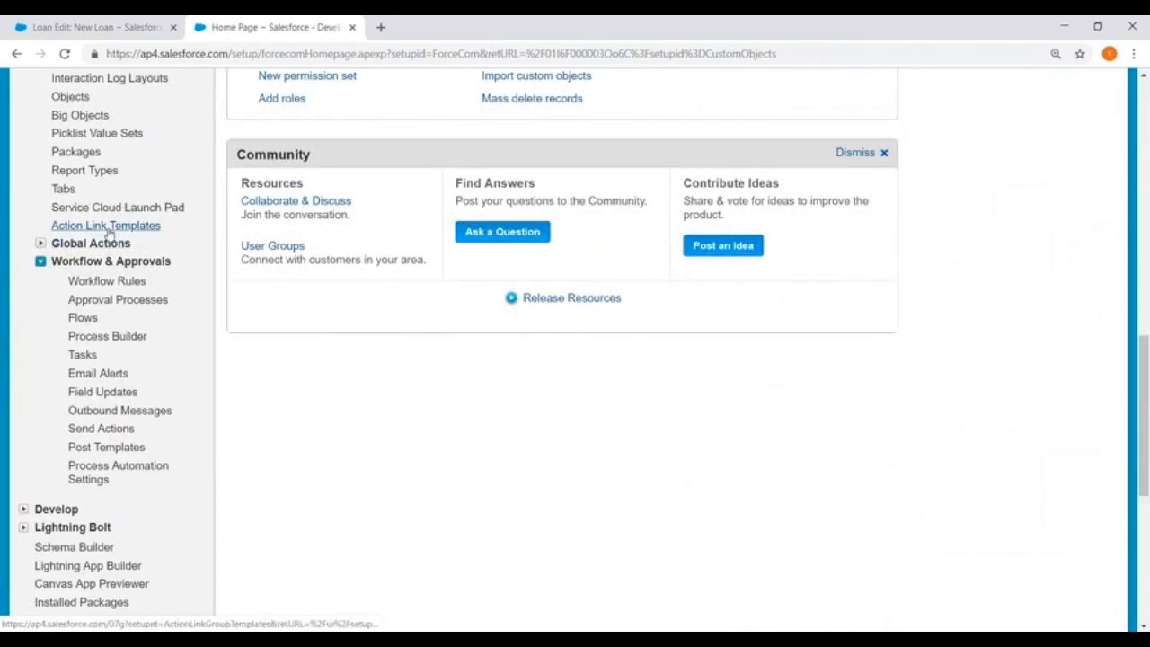
left_click(101, 282)
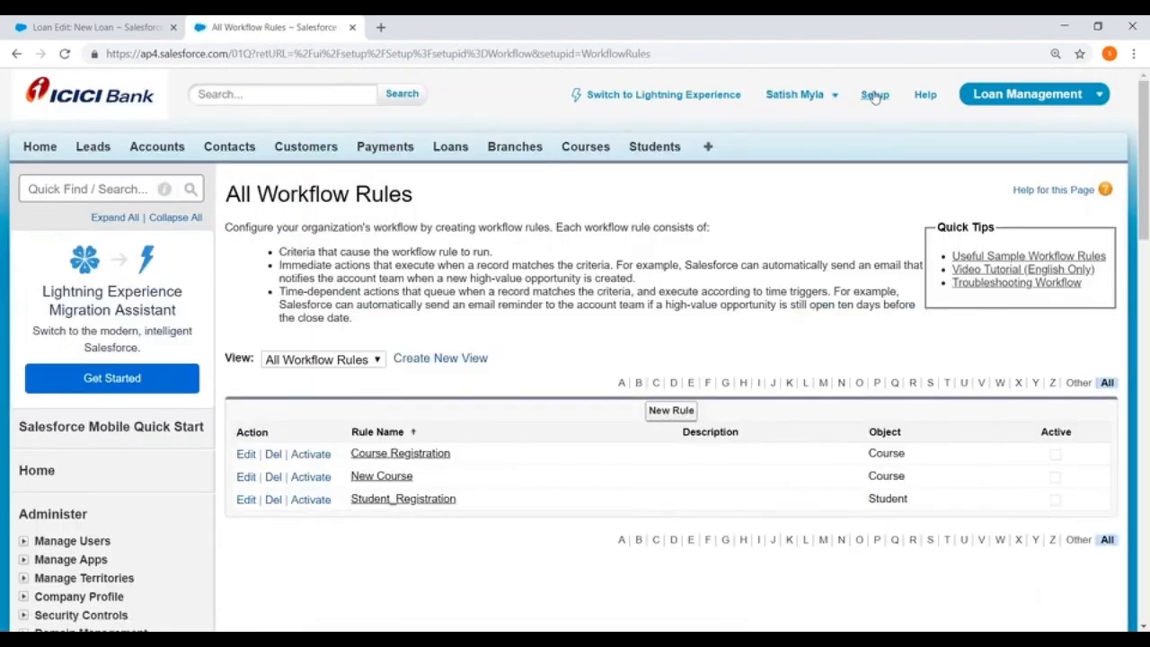
Return to the Setup home page and reopen the list of all workflow rules from there.
left_click(875, 94)
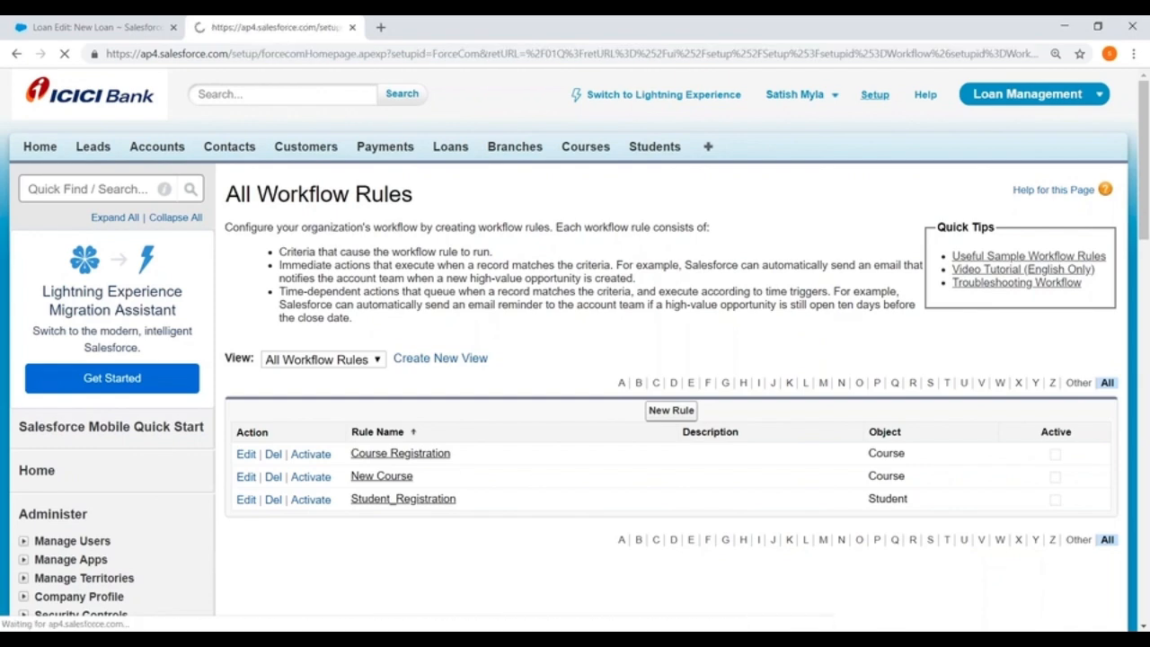
scroll(62, 279, "down", 7)
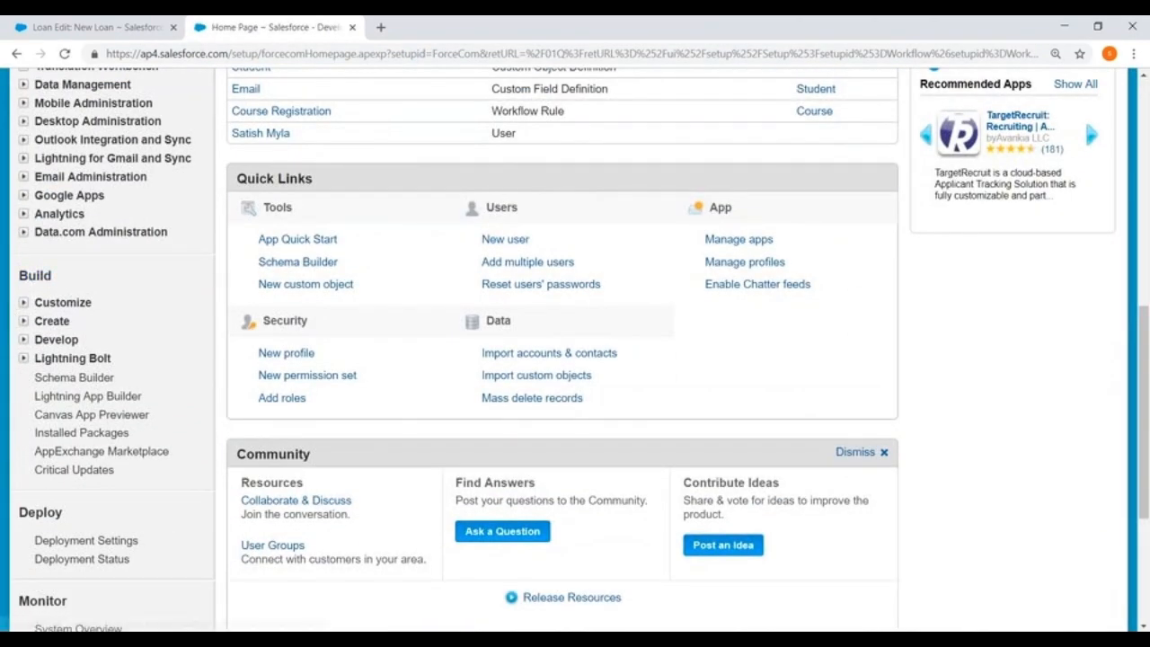
left_click(25, 323)
scroll(45, 351, "down", 5)
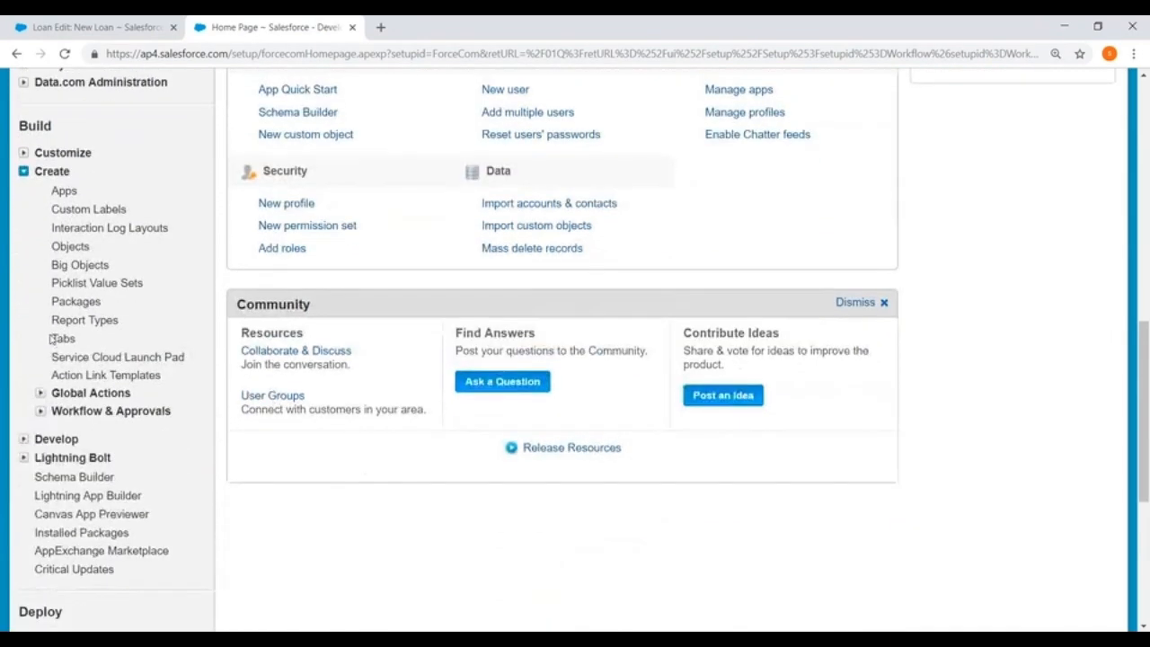
left_click(40, 337)
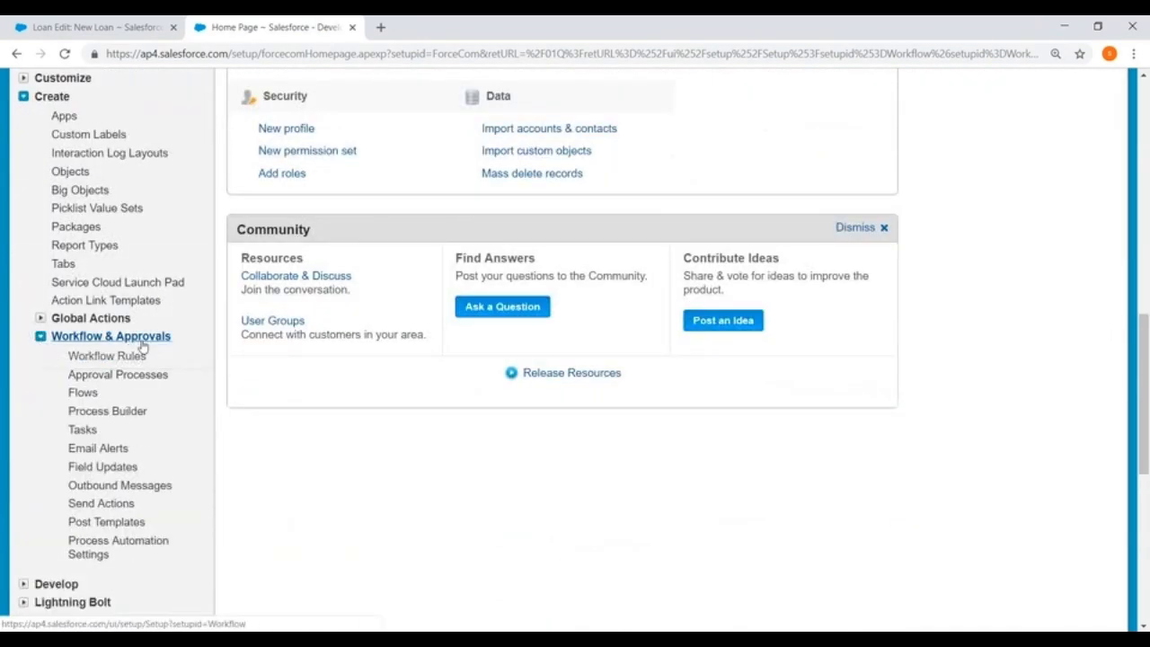
left_click(107, 356)
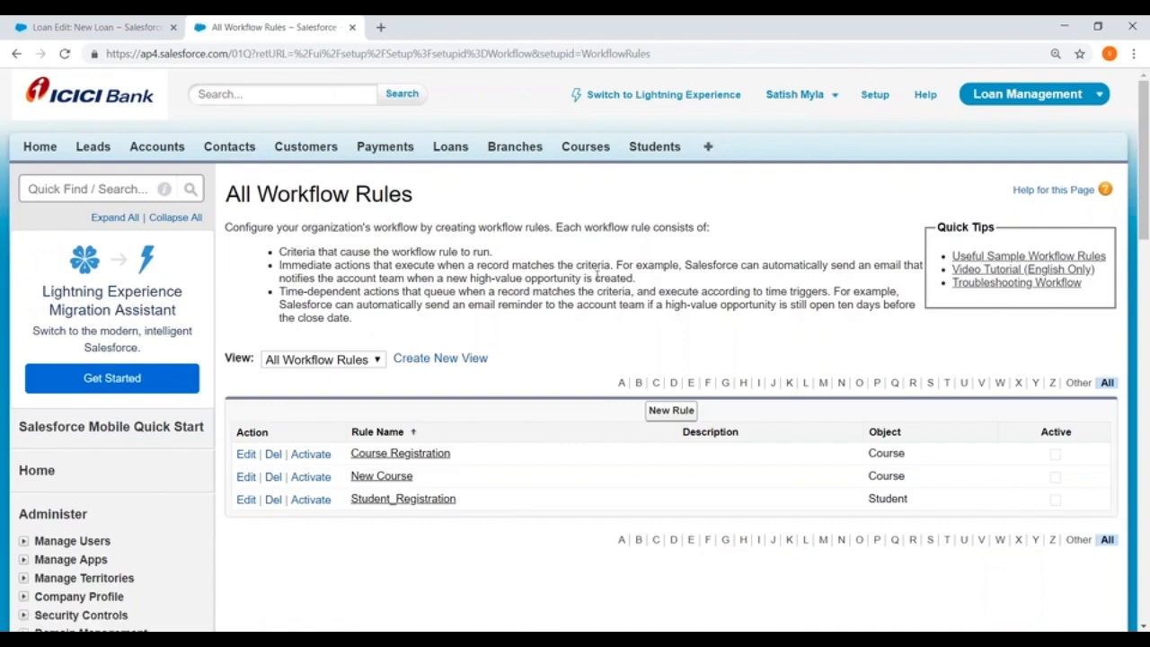
Start a new workflow rule, choose Loan as its object and continue to the rule details.
scroll(576, 359, "down", 5)
left_click(673, 187)
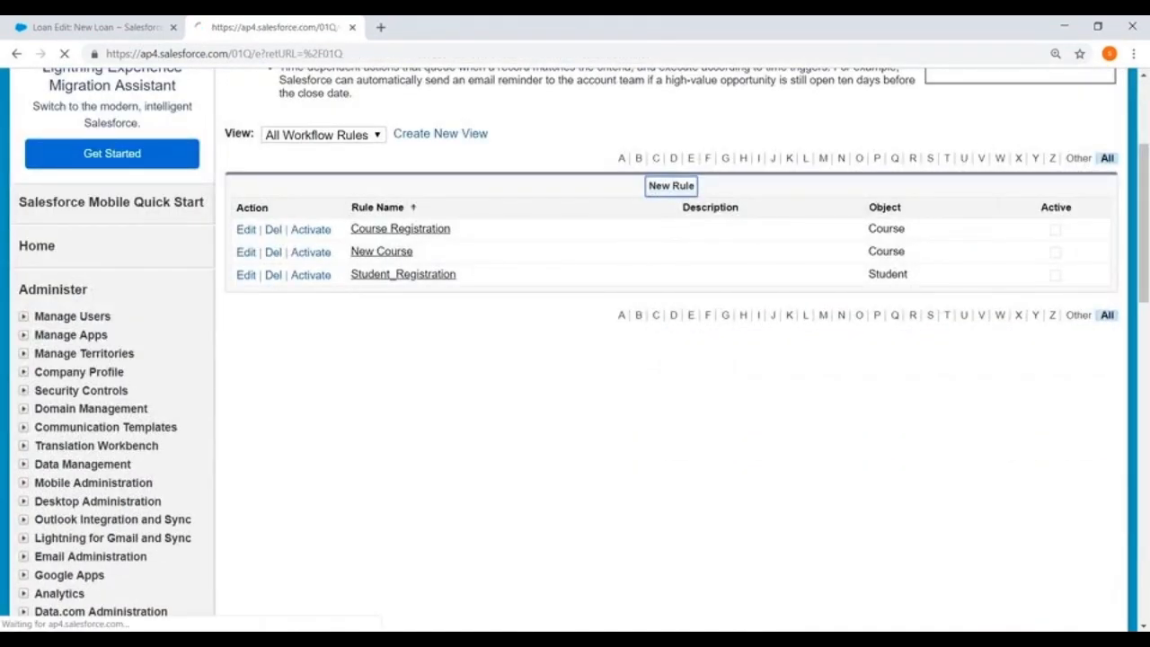
scroll(651, 195, "down", 2)
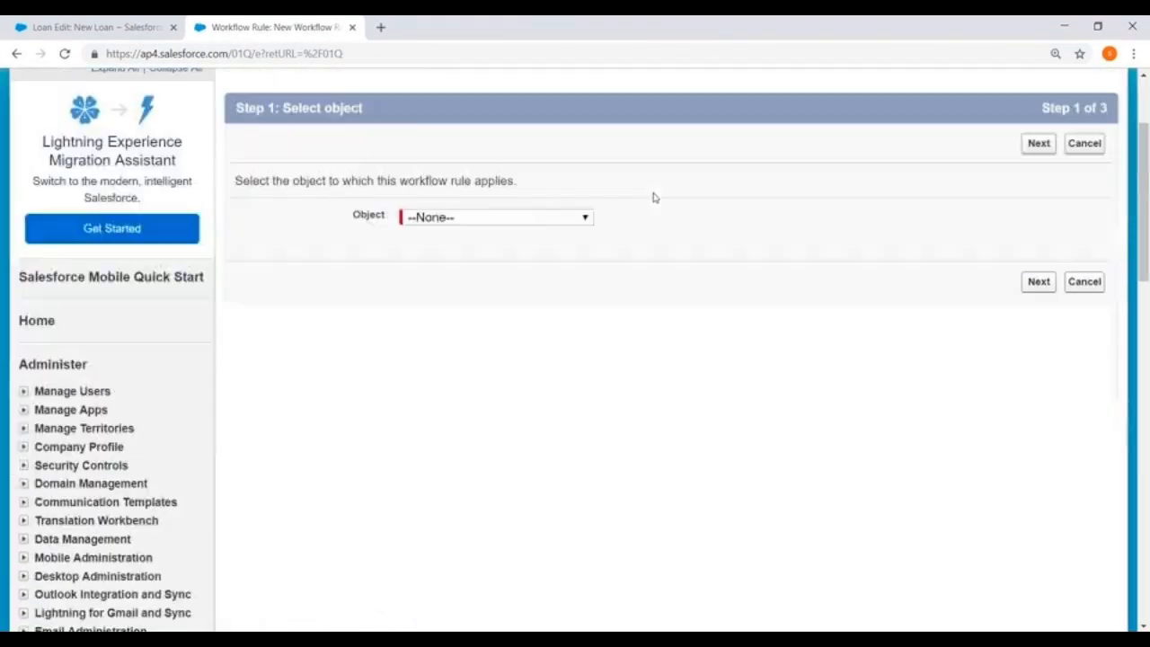
left_click(484, 224)
scroll(477, 305, "down", 5)
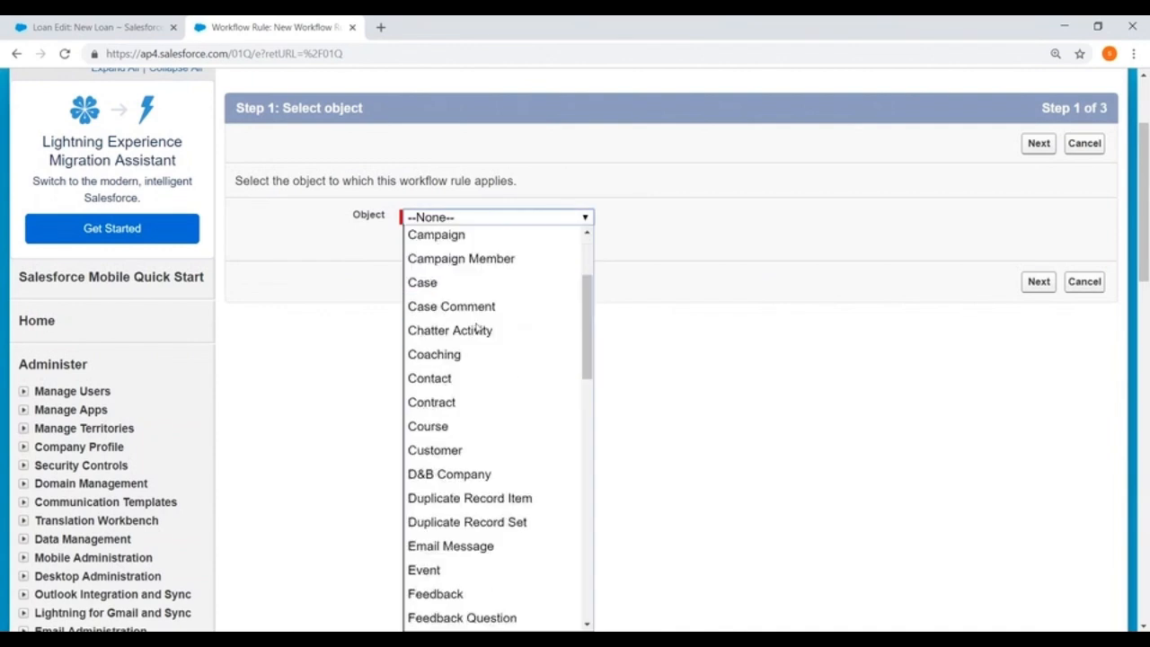
scroll(478, 328, "down", 8)
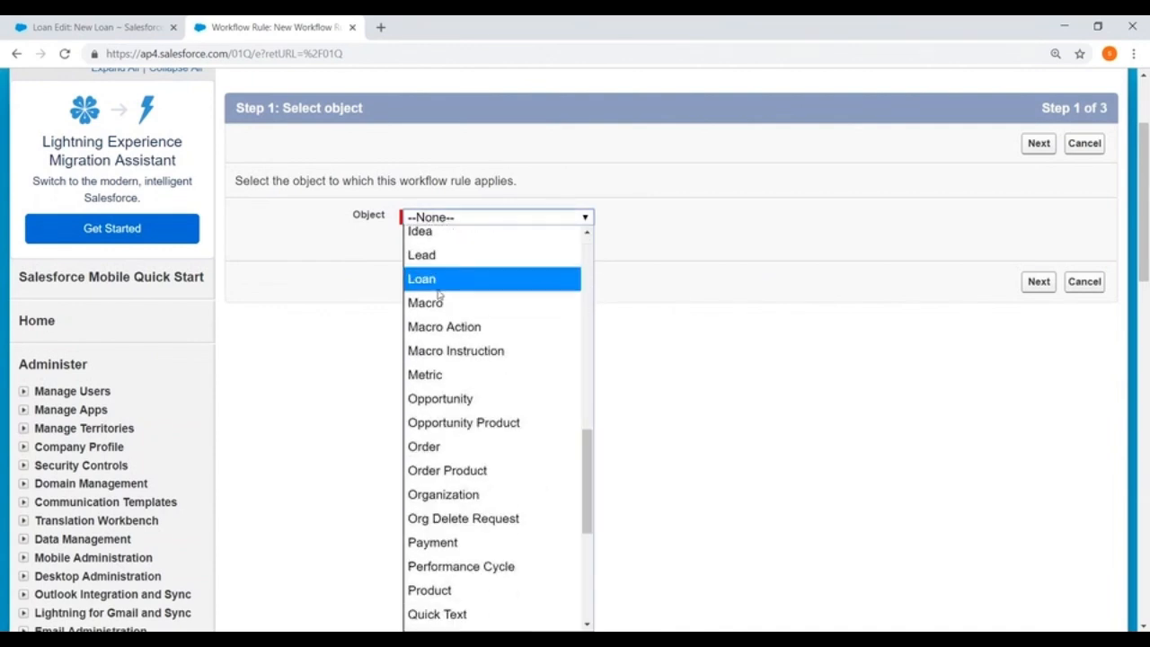
left_click(439, 286)
left_click(1038, 282)
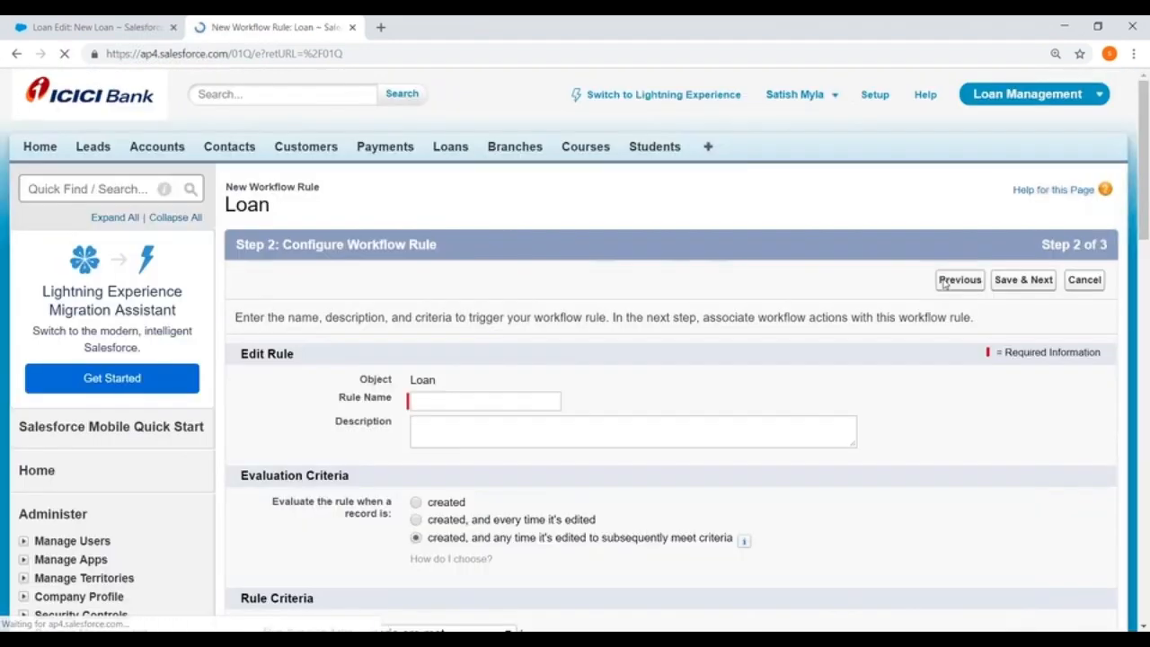
Name the rule New Loan and have it evaluated only when a record is created.
scroll(943, 282, "down", 2)
scroll(437, 175, "down", 1)
left_click(432, 175)
type("New ")
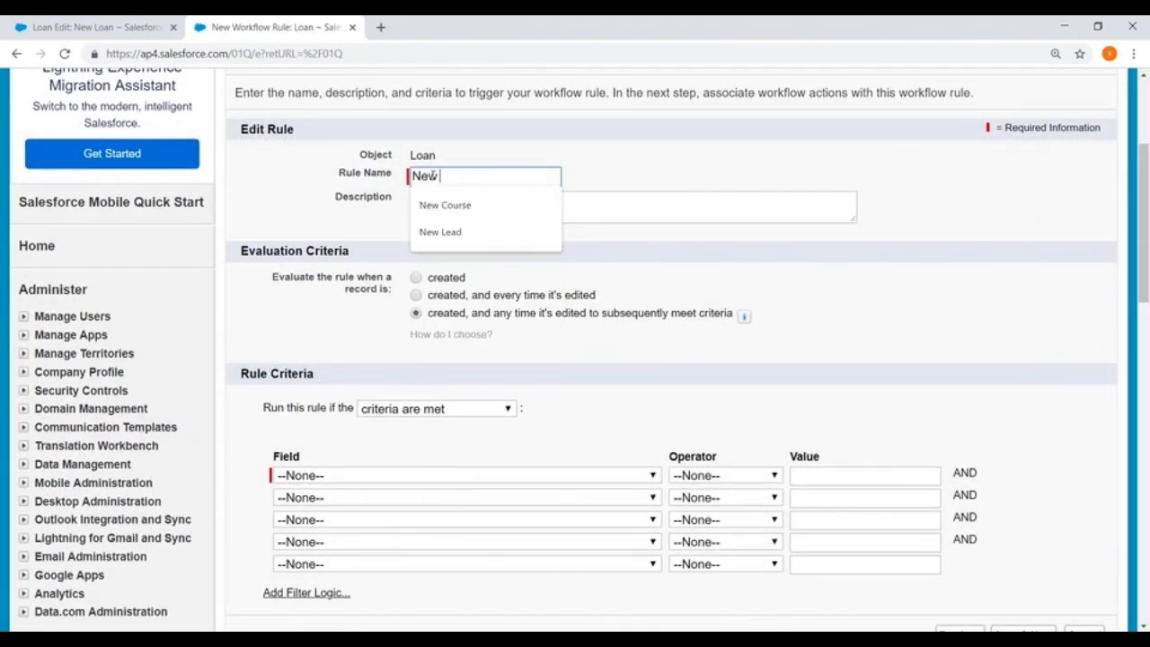
type("Loan")
left_click(955, 280)
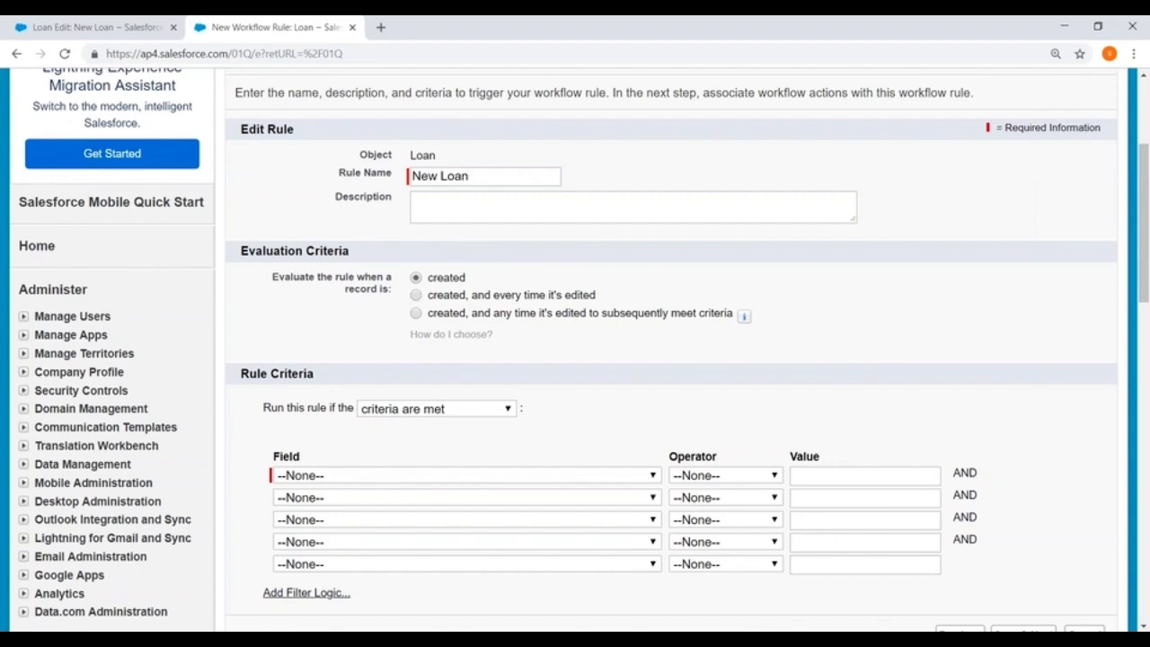
Choose Loan: Applied Amount as the field of the rule's first criterion.
scroll(359, 269, "down", 3)
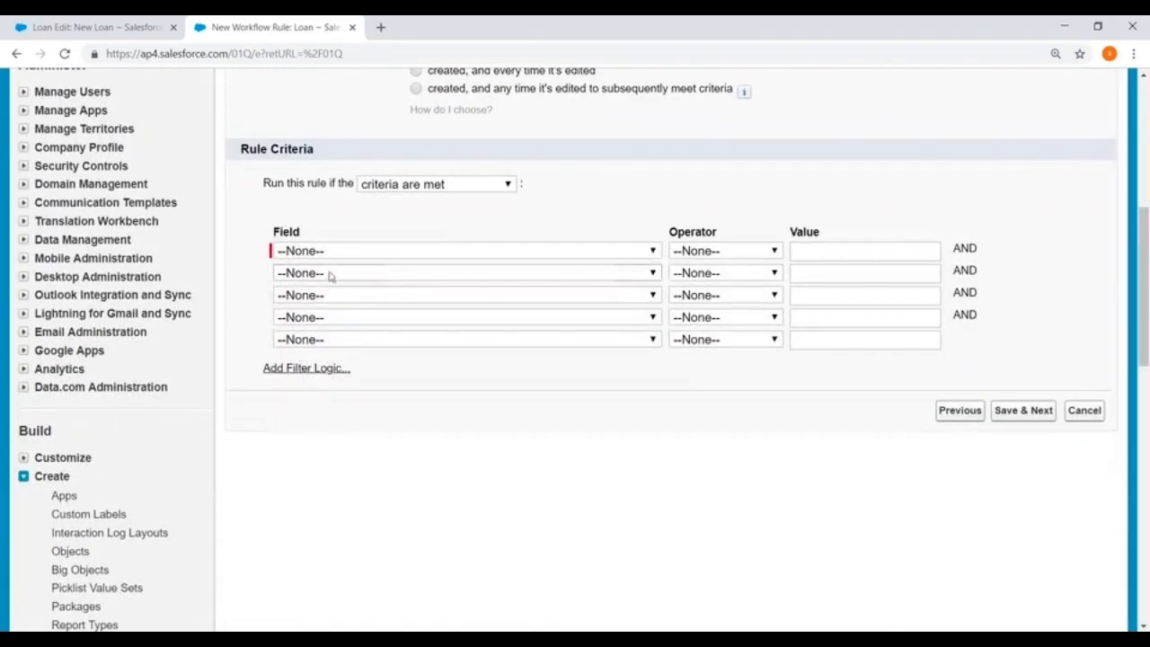
left_click(352, 258)
left_click(432, 245)
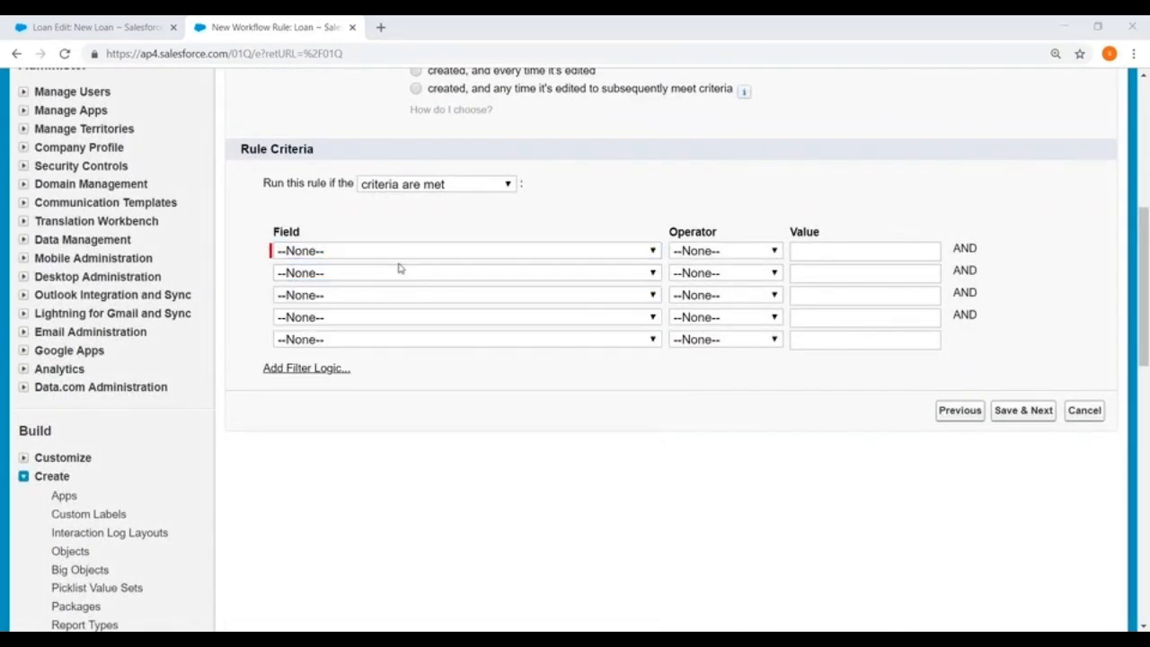
left_click(400, 260)
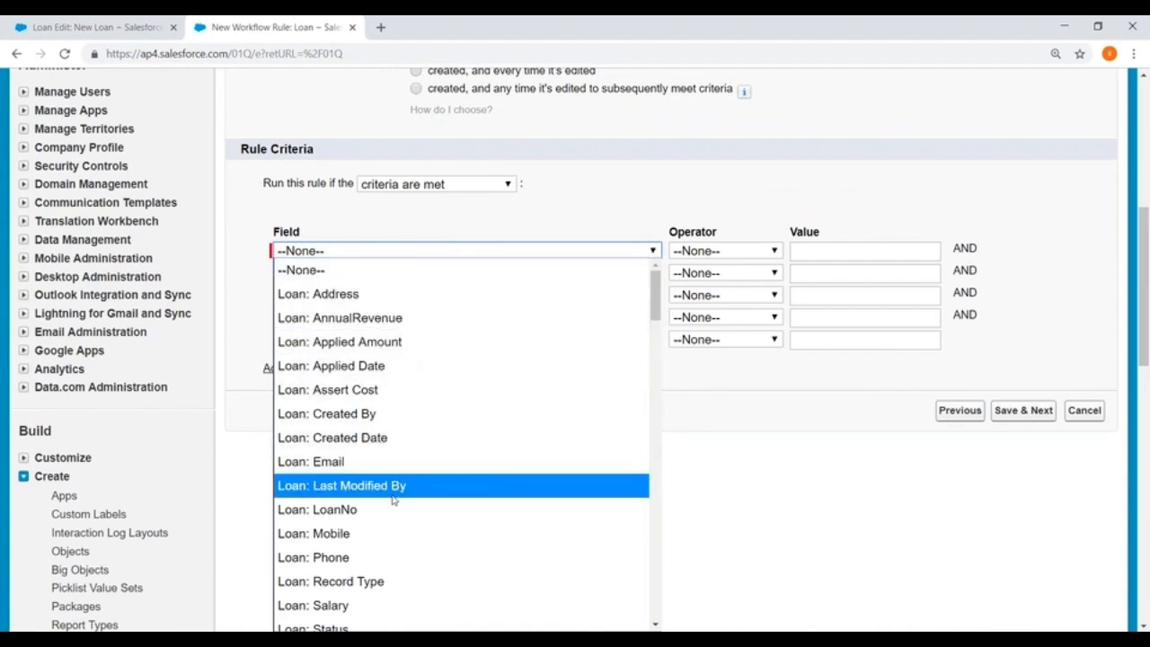
scroll(382, 528, "down", 3)
scroll(367, 482, "down", 2)
scroll(363, 425, "up", 5)
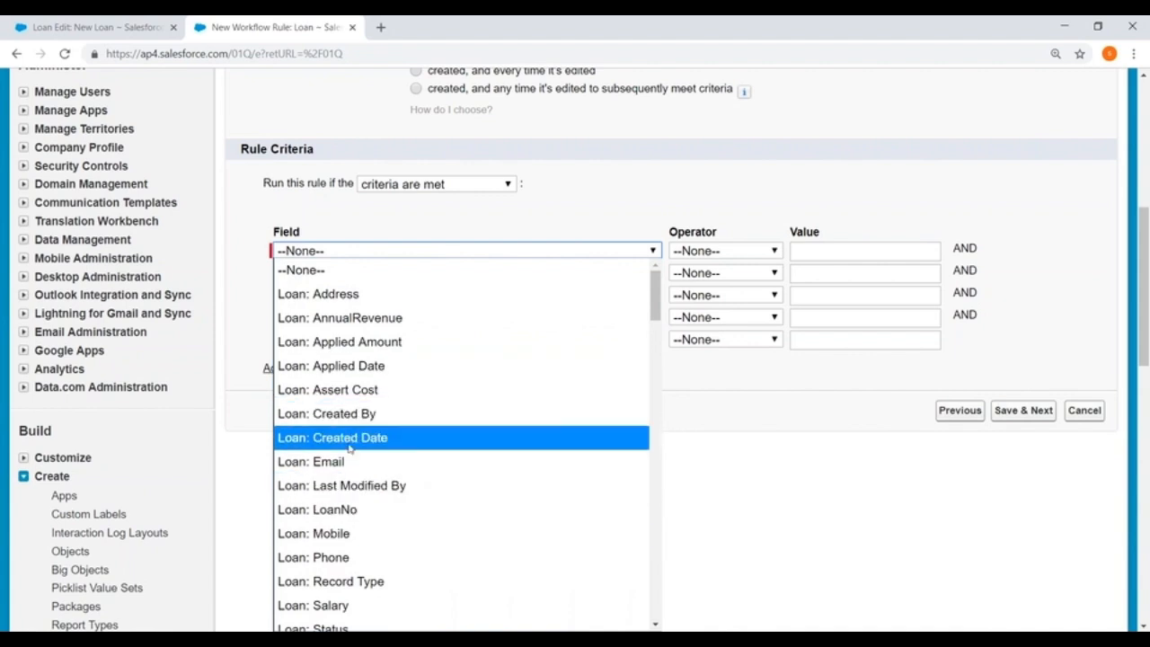
left_click(350, 342)
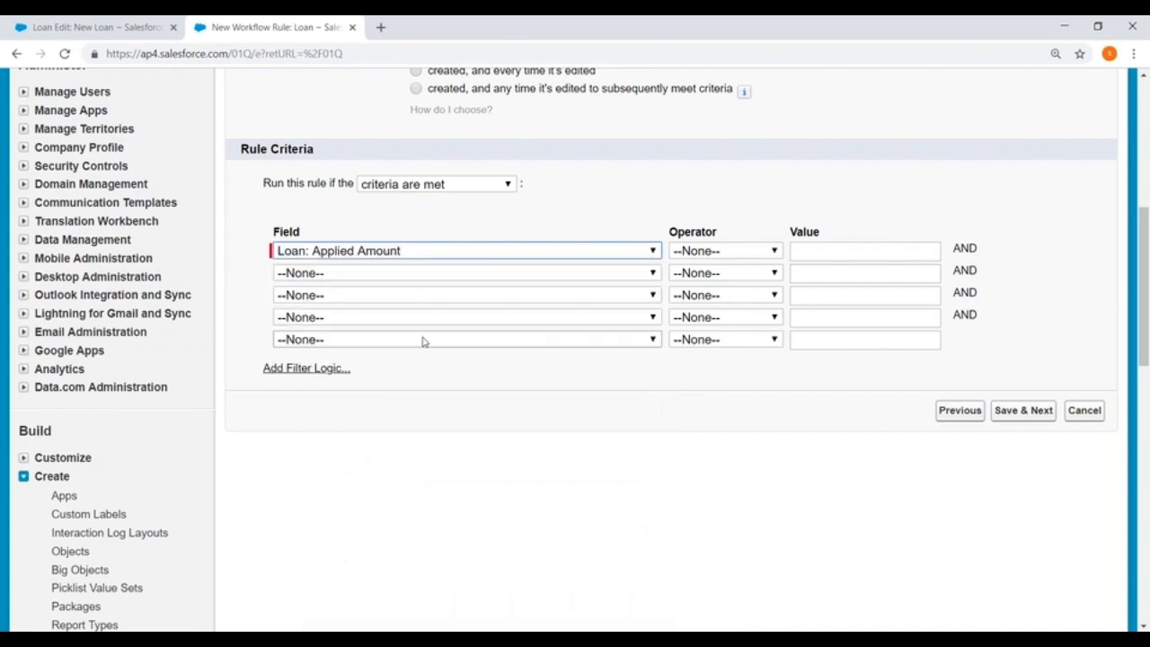
Set the Applied Amount criterion to greater than 500000, then save the rule and continue to its workflow actions.
left_click(750, 254)
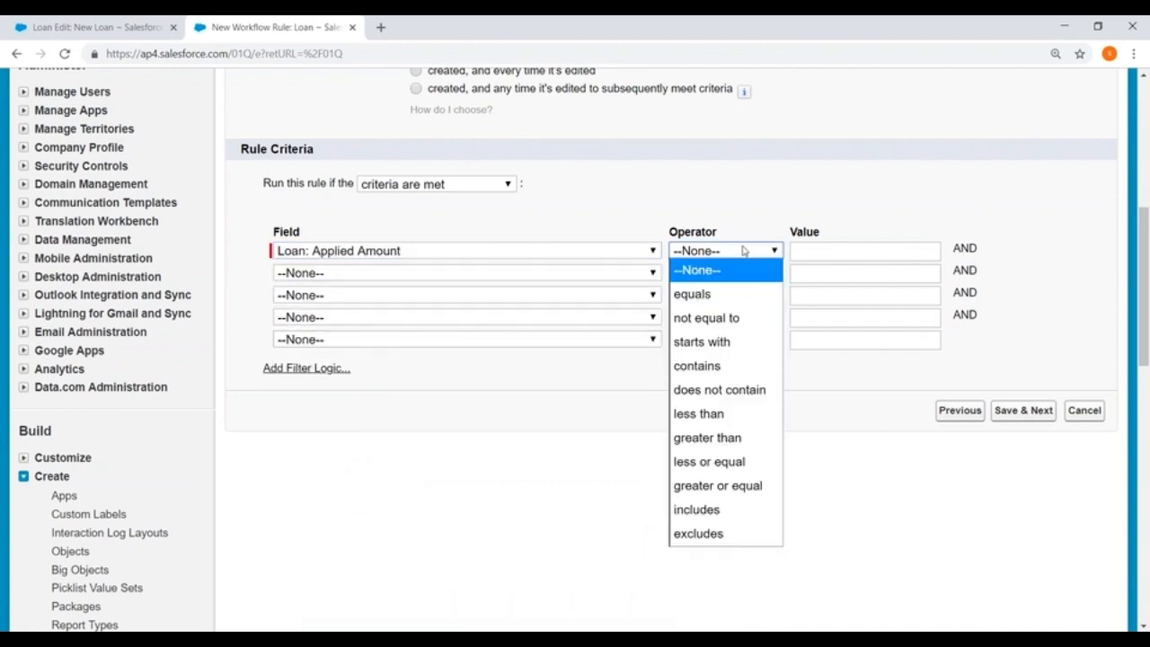
left_click(724, 438)
left_click(817, 251)
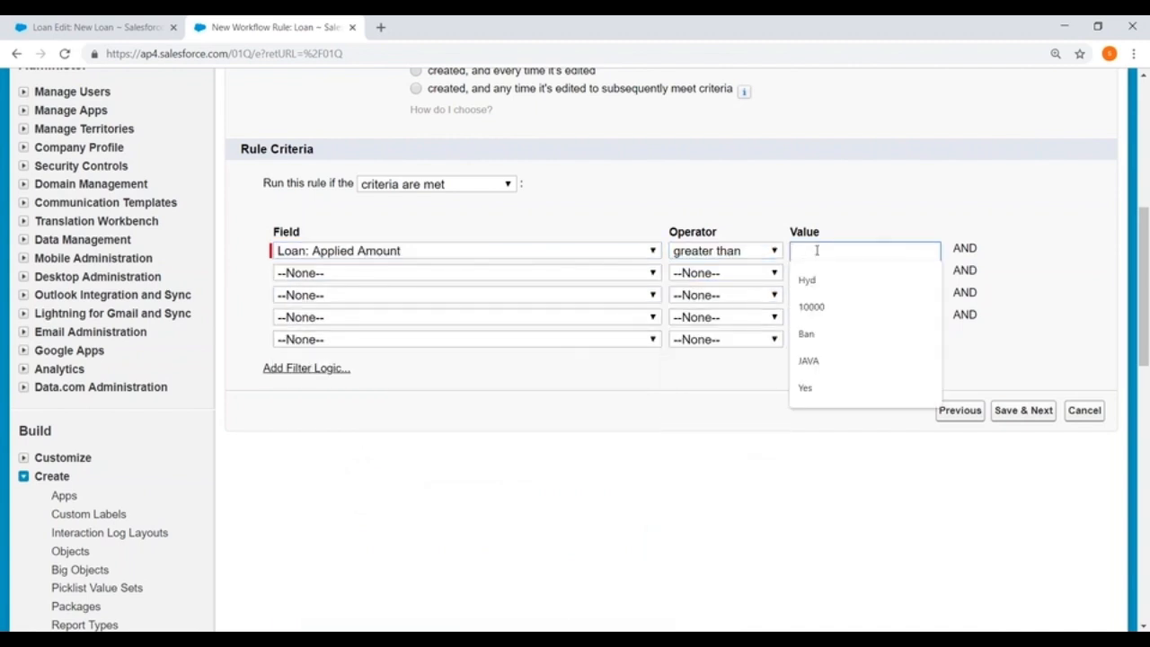
type("500000")
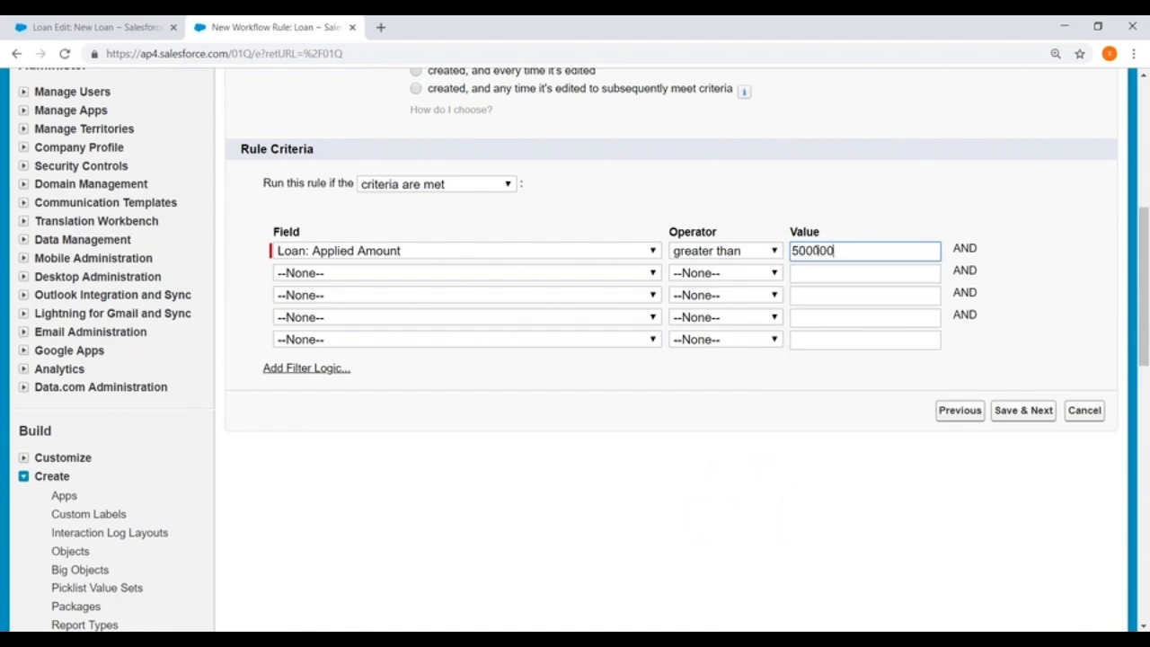
left_click(1024, 414)
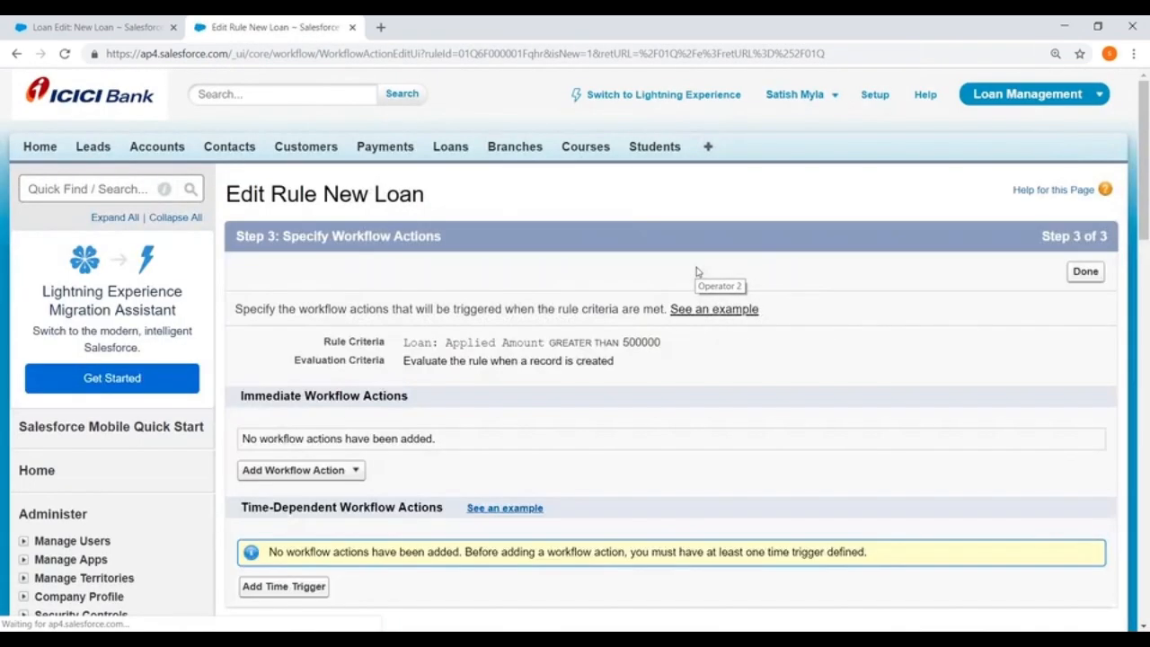
Add a new field update as an immediate workflow action, with Status_Update as its name and unique name.
scroll(696, 270, "down", 2)
scroll(270, 261, "down", 1)
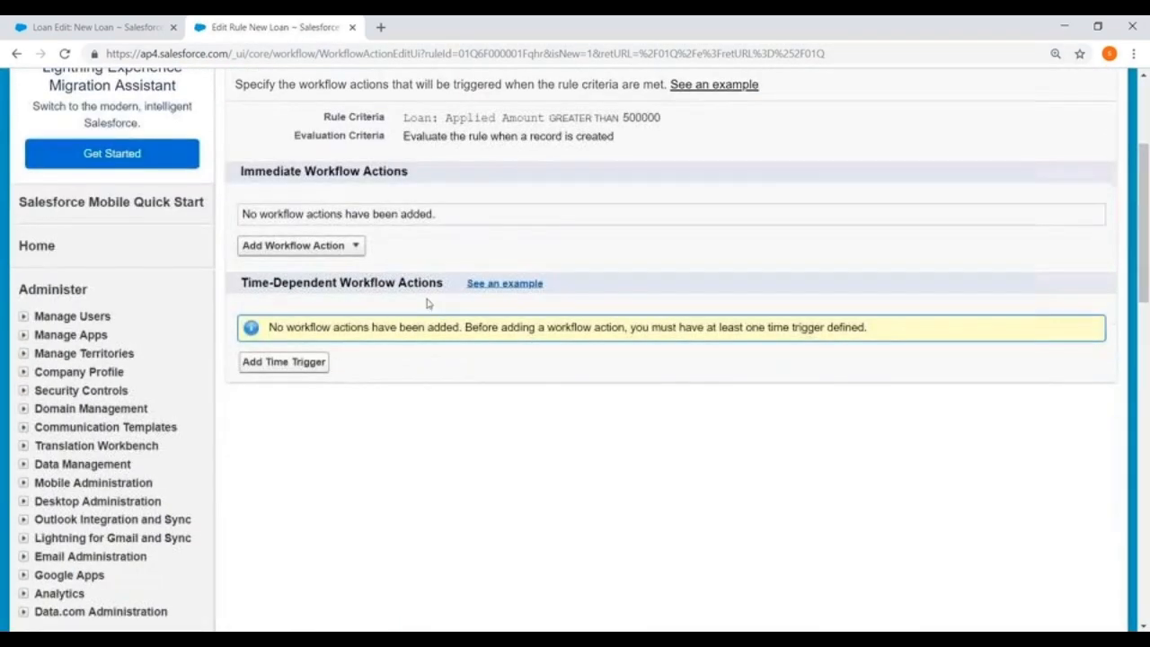
left_click(356, 245)
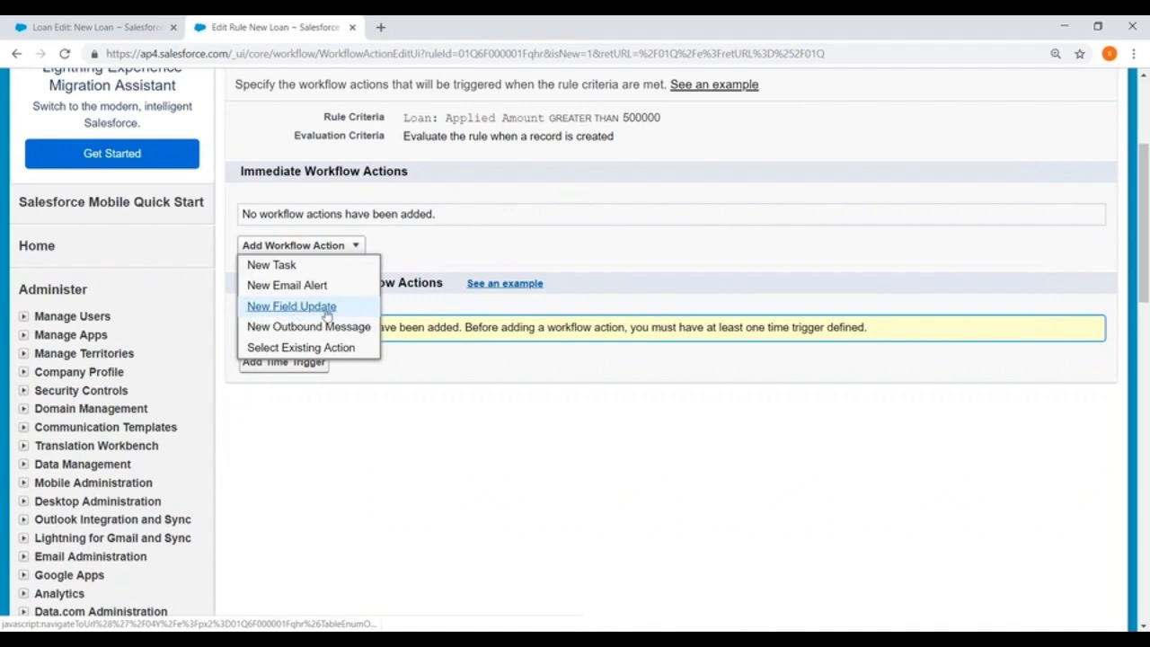
left_click(307, 311)
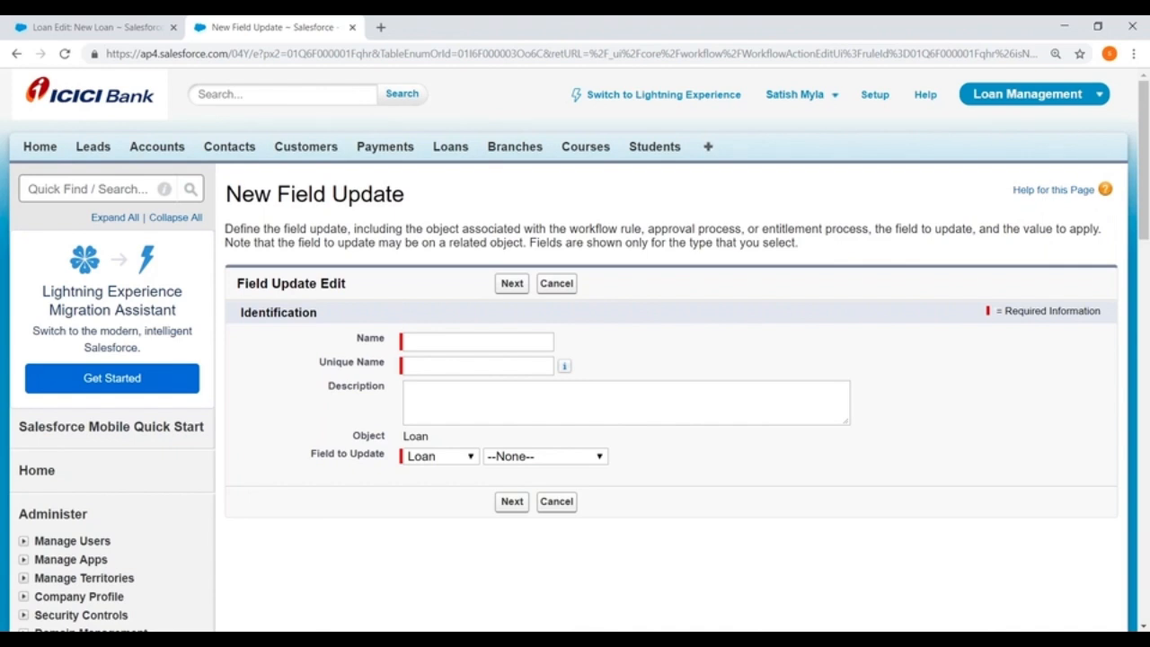
scroll(423, 198, "down", 2)
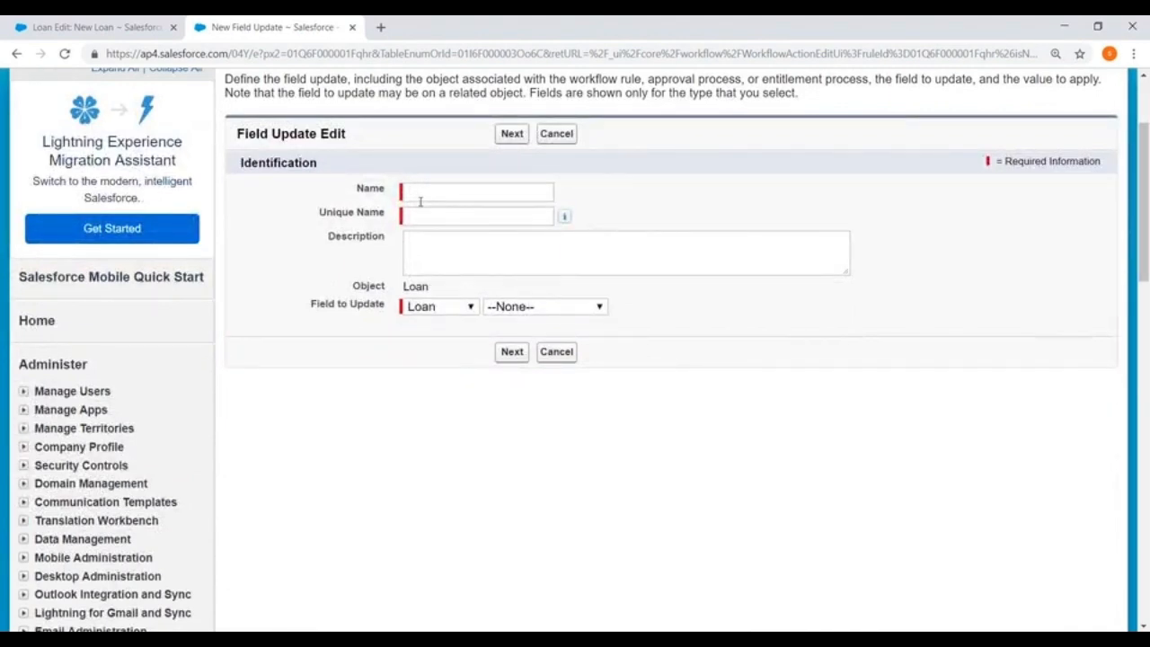
left_click(419, 199)
type("Status_Update")
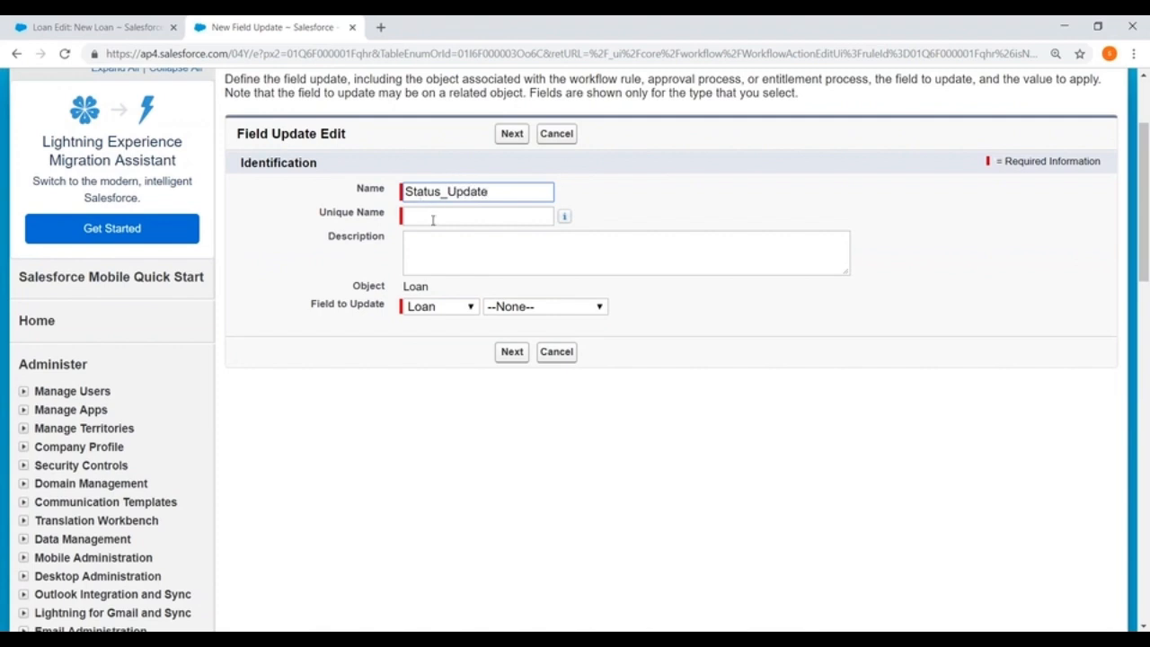
left_click(432, 219)
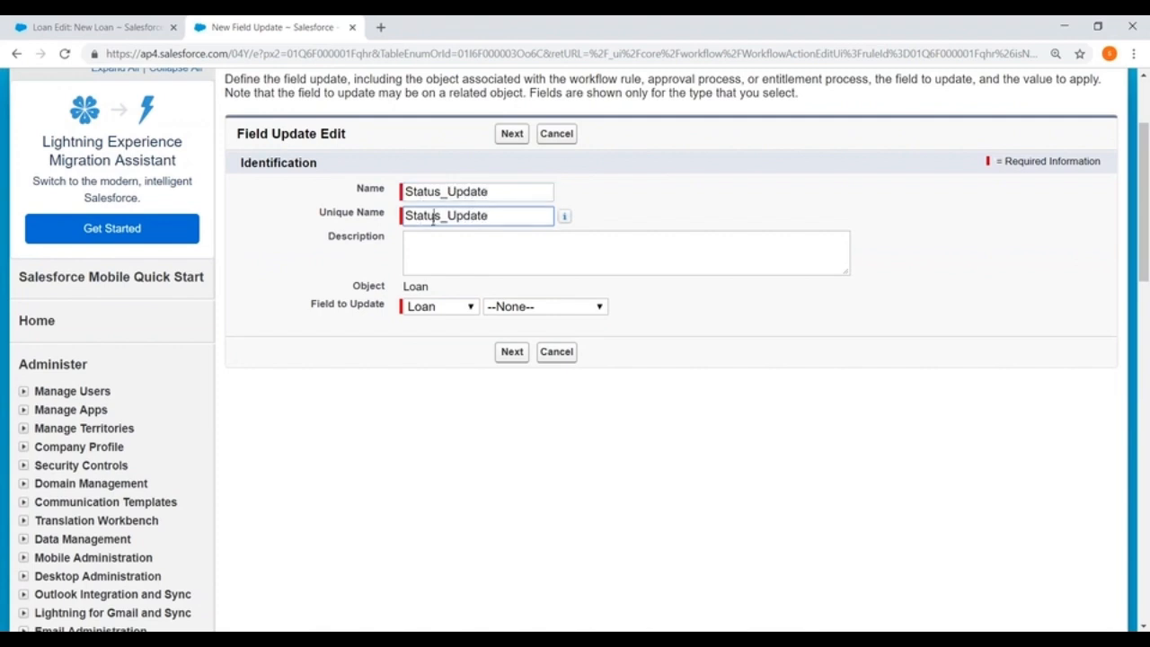
Have the field update set the Loan's Status field to the specific value Pending and save it.
left_click(554, 307)
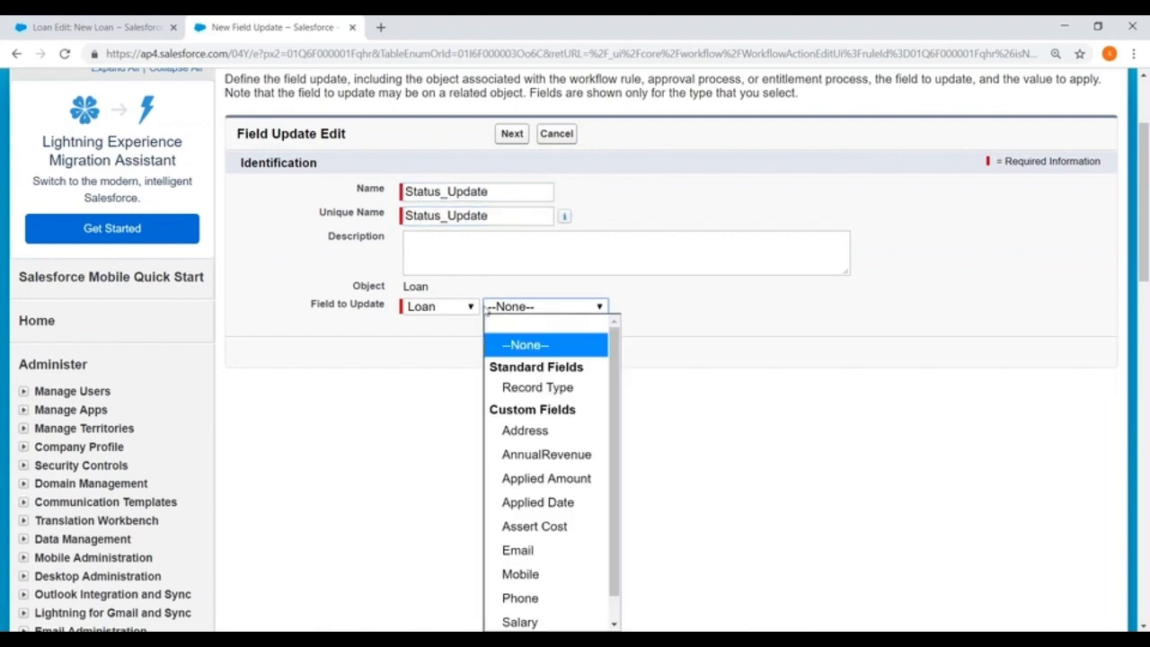
scroll(584, 430, "down", 1)
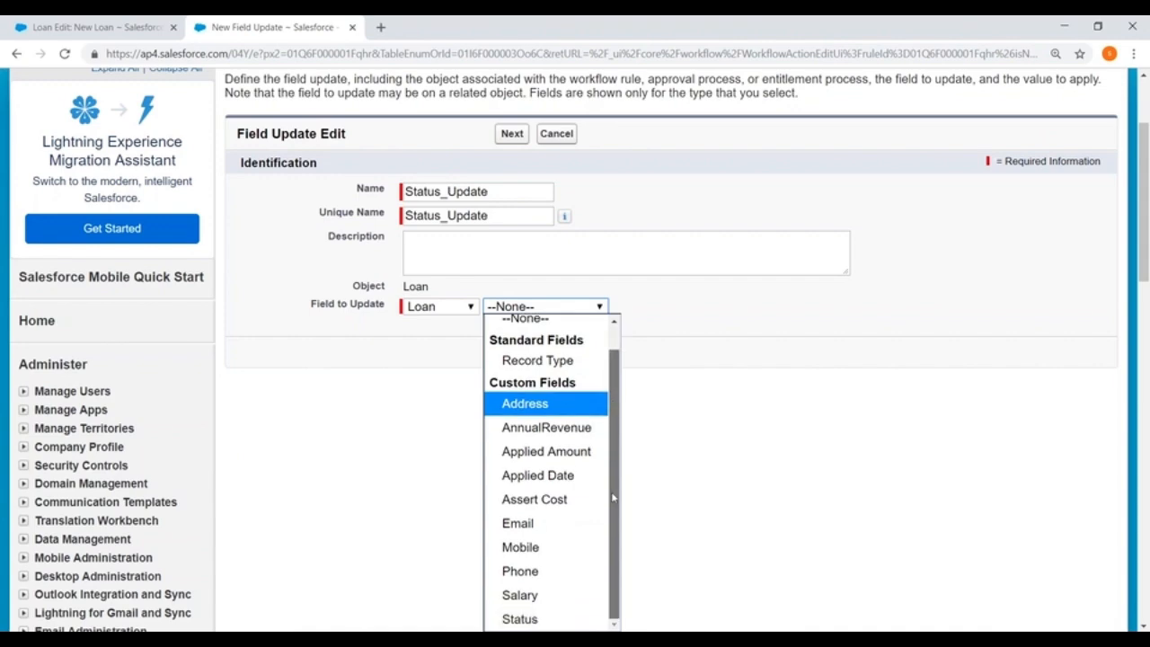
left_click(543, 620)
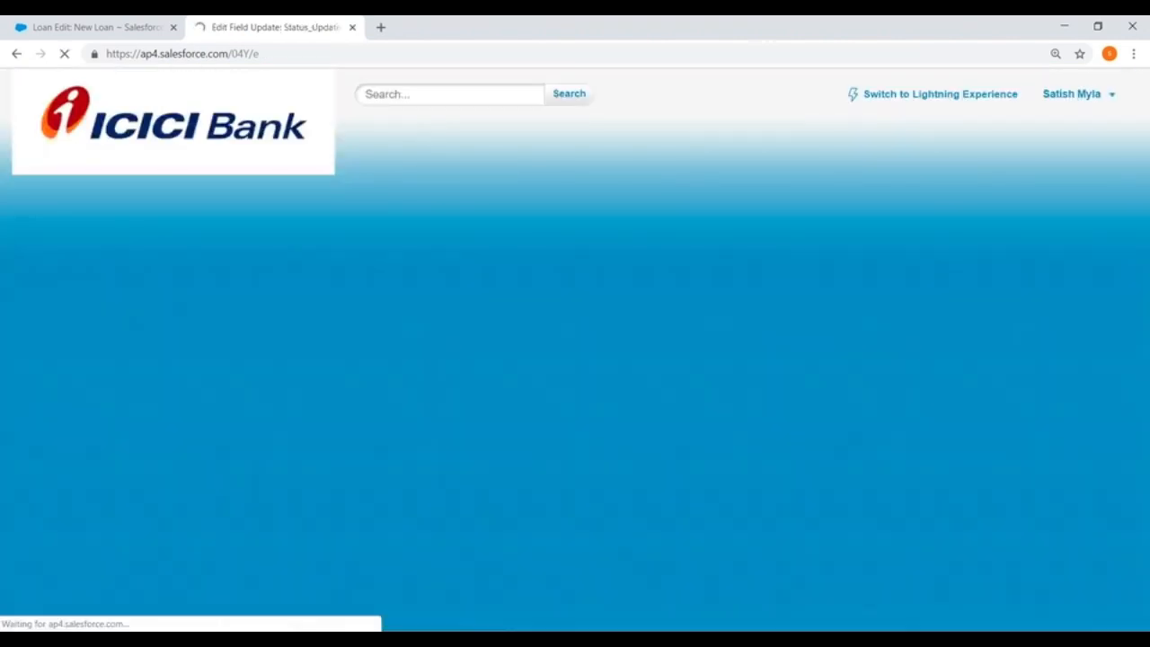
scroll(563, 271, "down", 3)
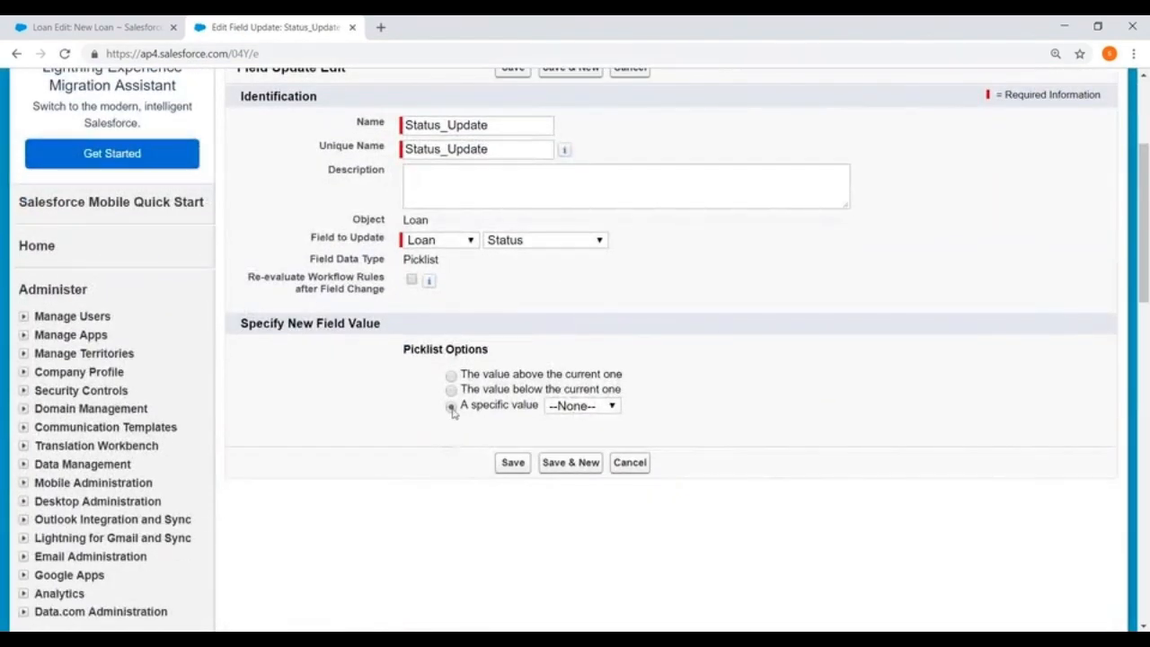
left_click(581, 411)
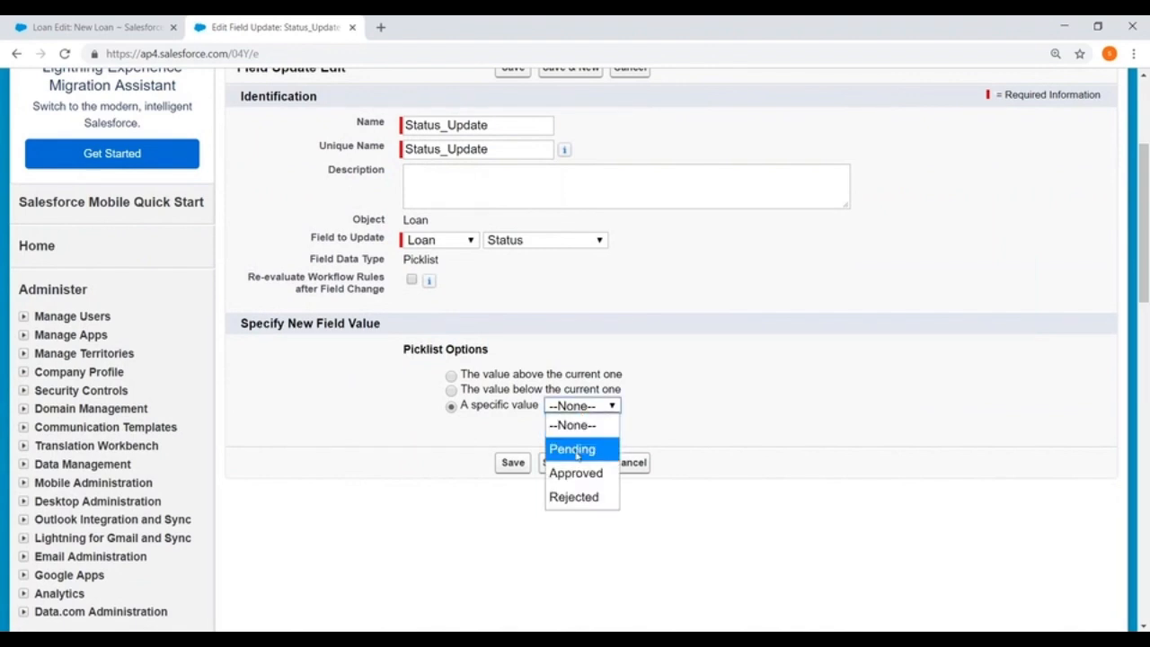
left_click(558, 446)
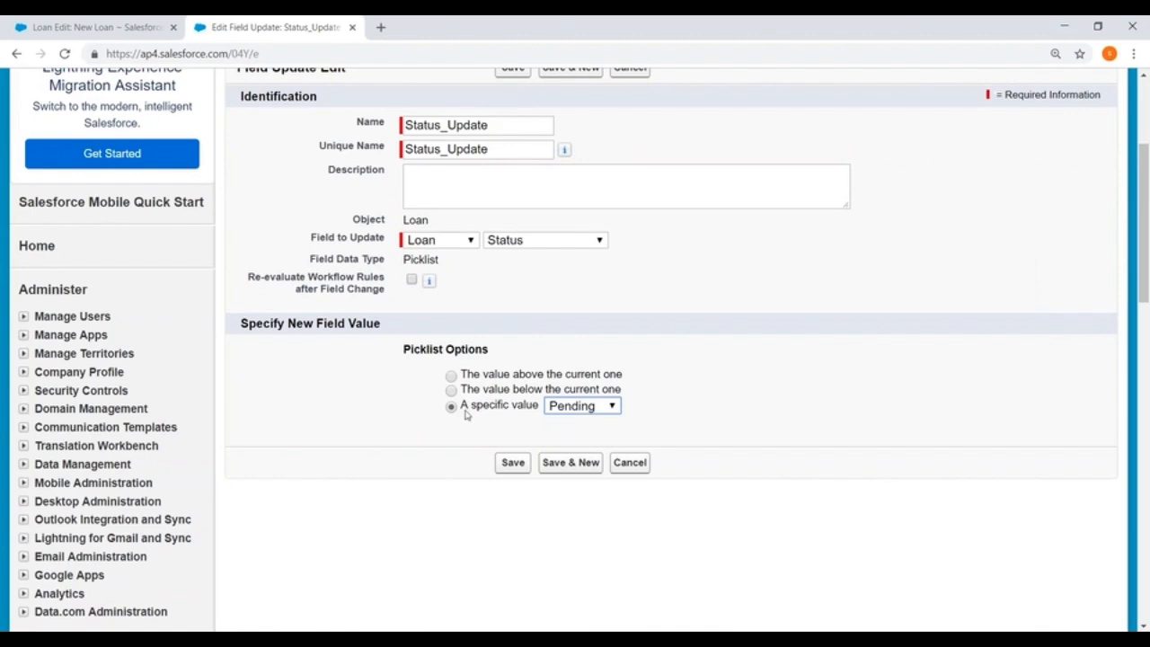
left_click(510, 463)
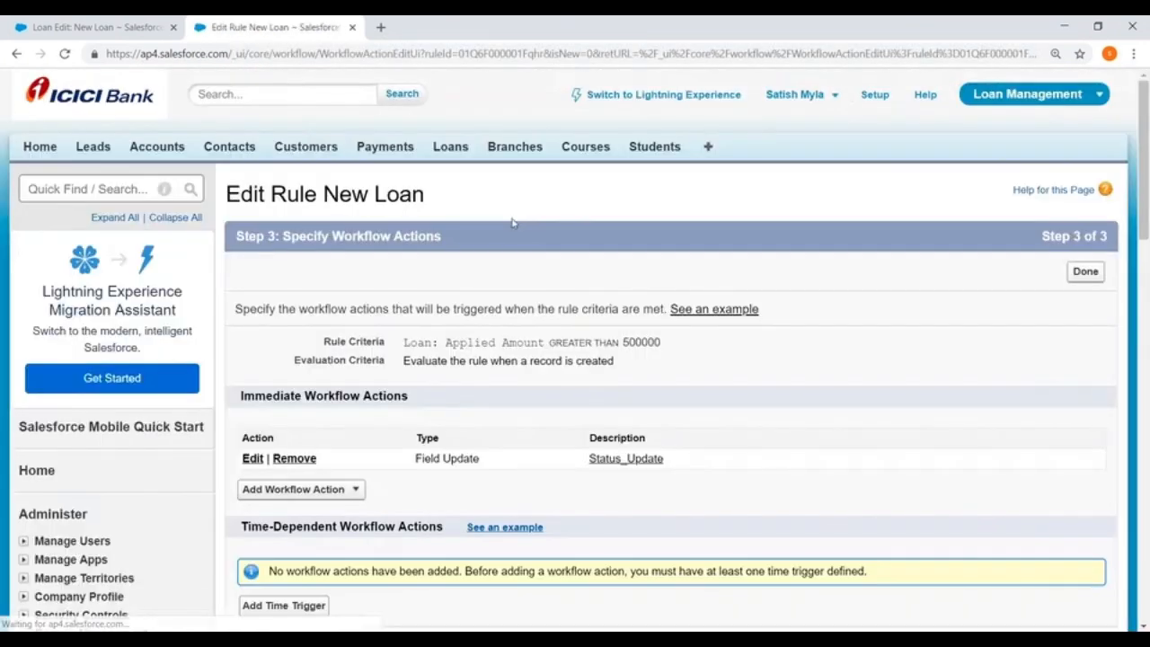
Finish specifying the workflow actions and activate the New Loan rule.
scroll(509, 221, "down", 2)
left_click(1086, 121)
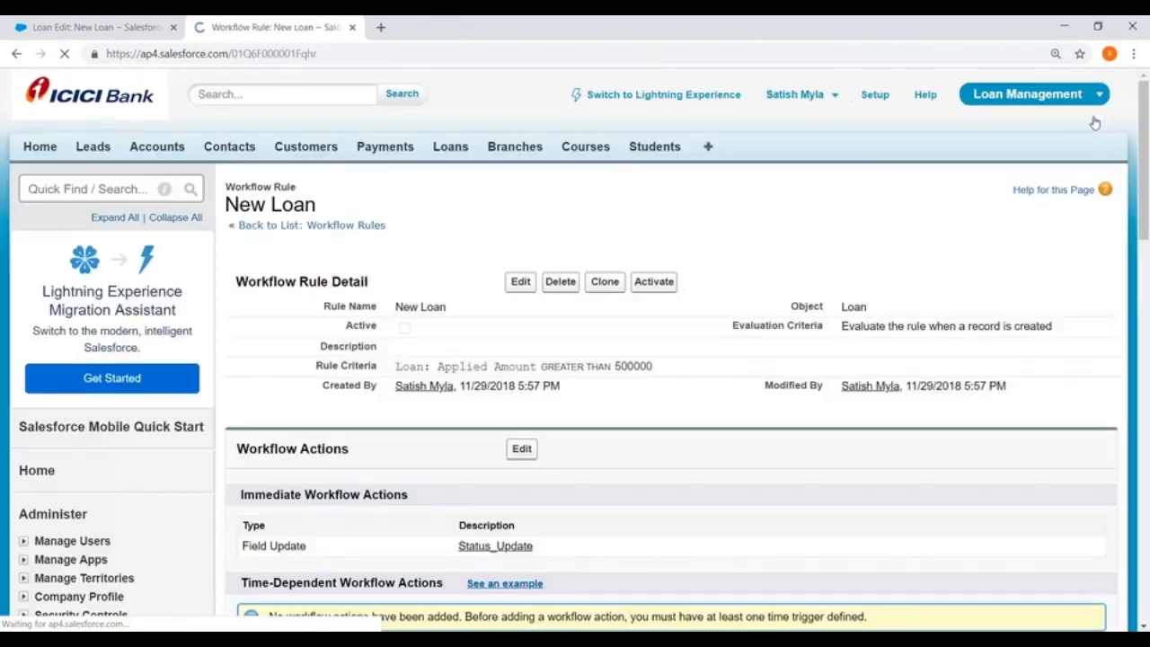
left_click(654, 282)
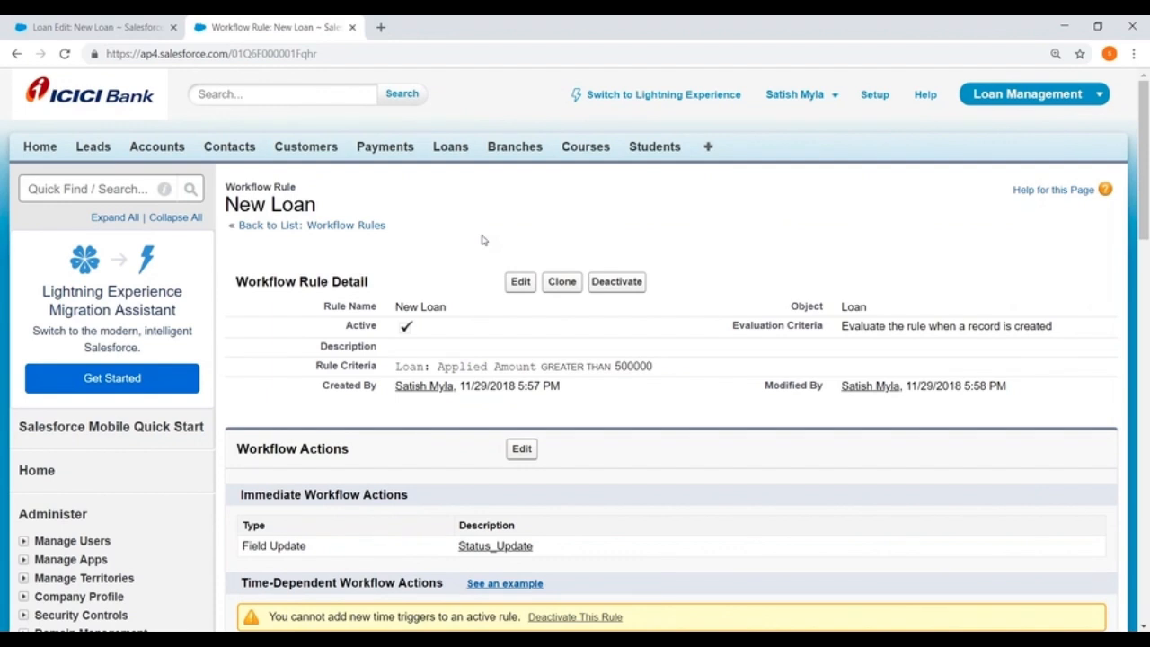
Open the Loans page in a separate browser tab and start a new loan record there.
right_click(448, 149)
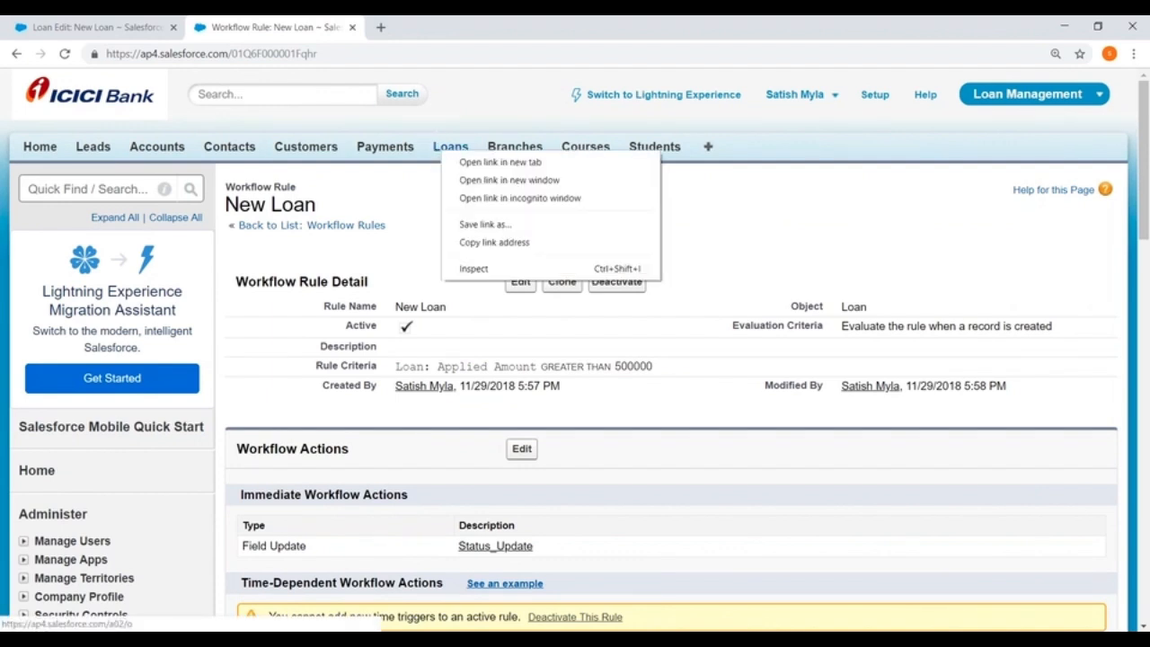
left_click(488, 163)
left_click(424, 26)
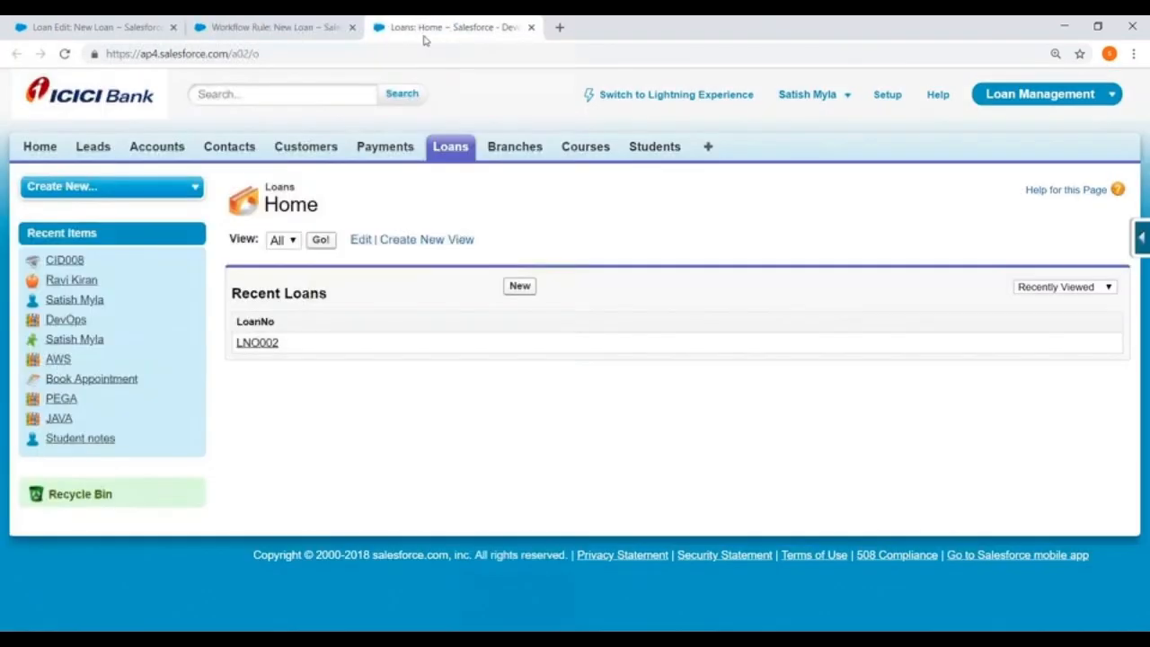
left_click(520, 286)
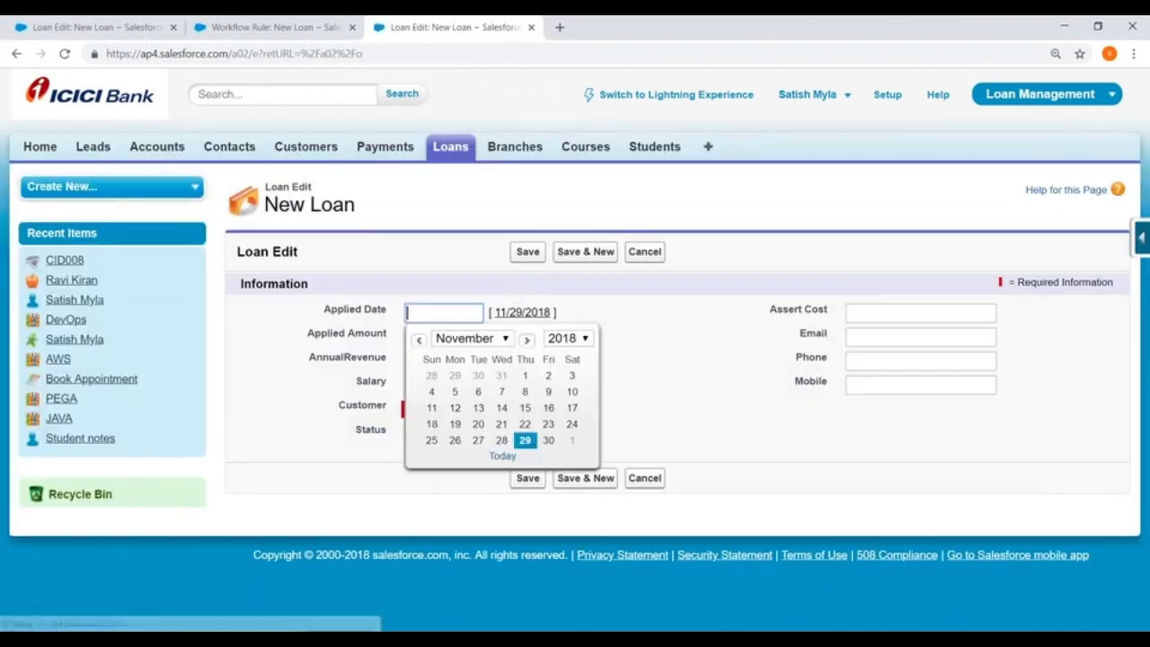
Enter Applied Date 11/29/2018, Applied Amount 700000, AnnualRevenue 34999999 and Salary 78000 for the new loan.
left_click(525, 440)
left_click(431, 336)
type("700000")
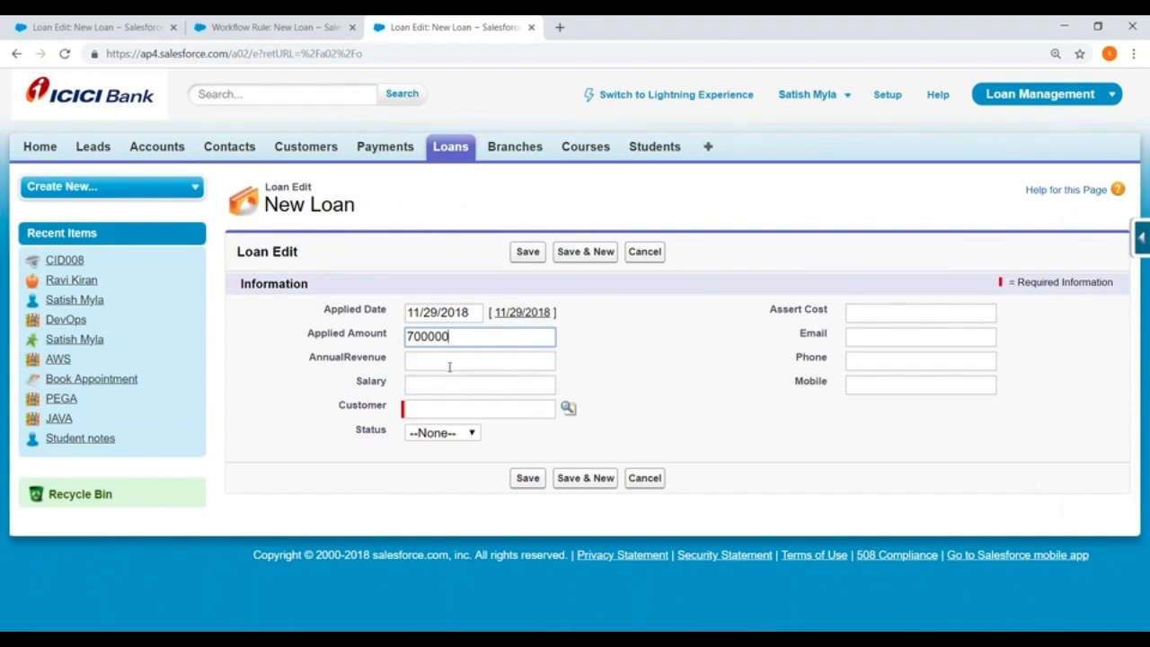
left_click(449, 366)
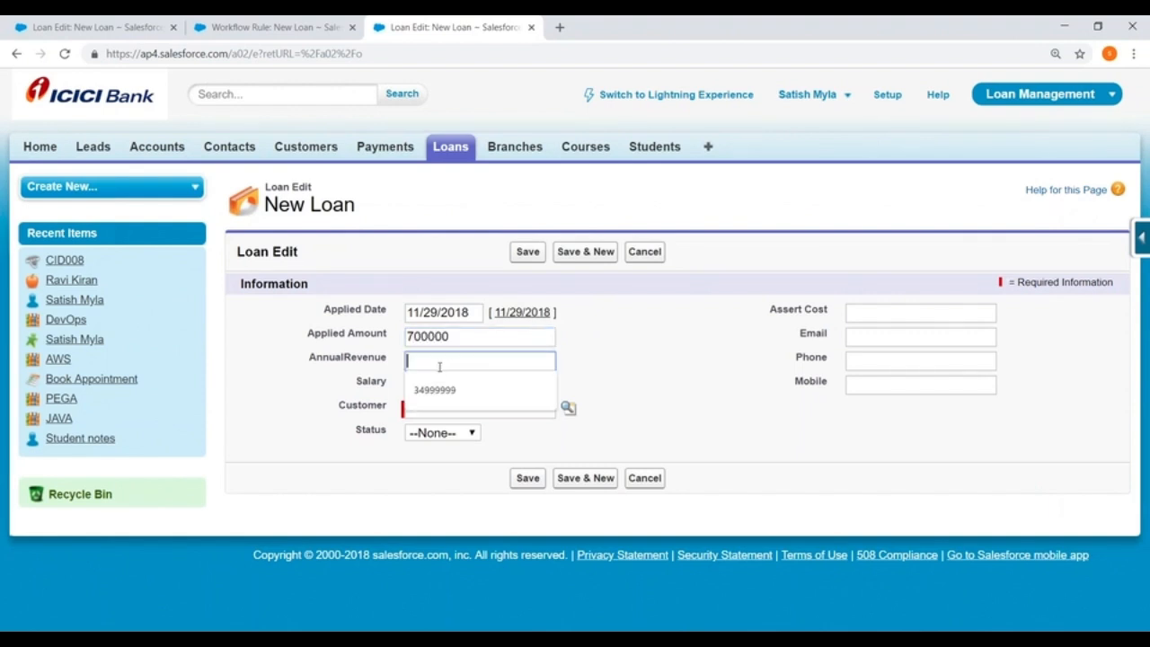
left_click(440, 393)
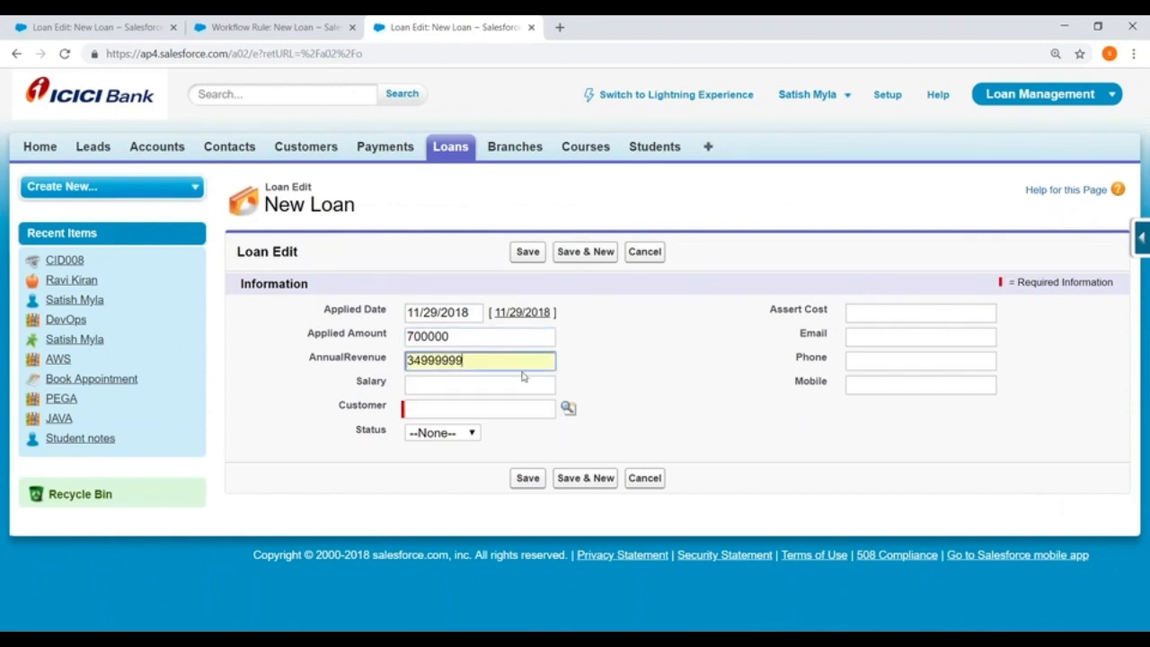
left_click(442, 384)
type("78000")
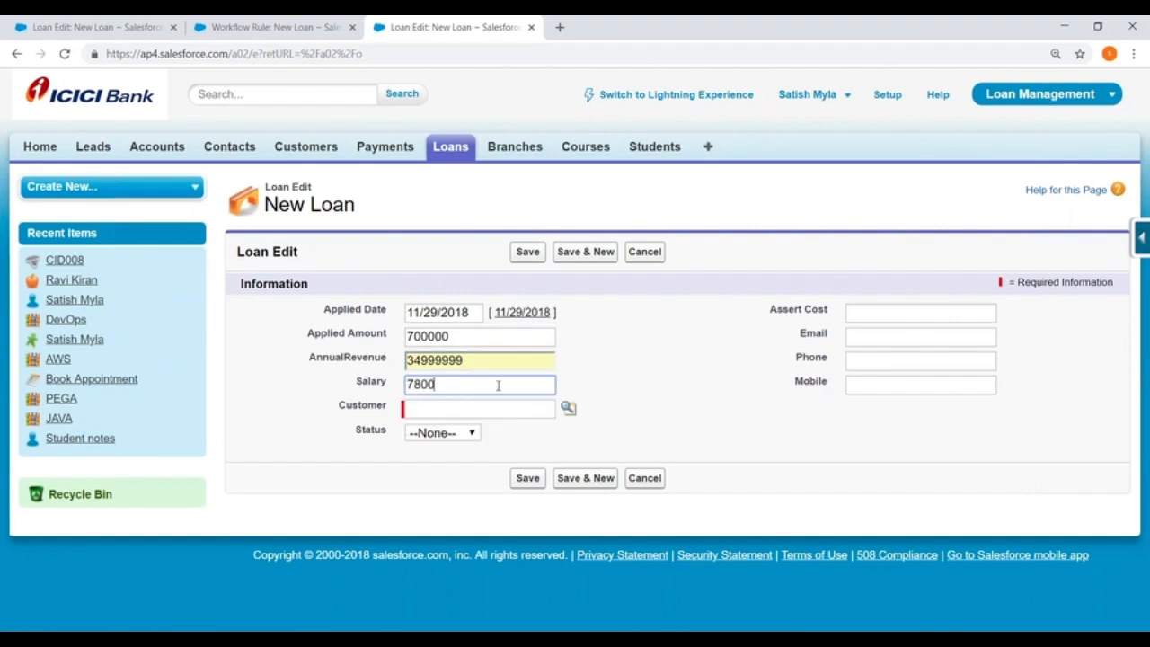
Pick an existing customer for the loan through the lookup, keep Status at --None--, and set Assert Cost to 90000.
left_click(565, 417)
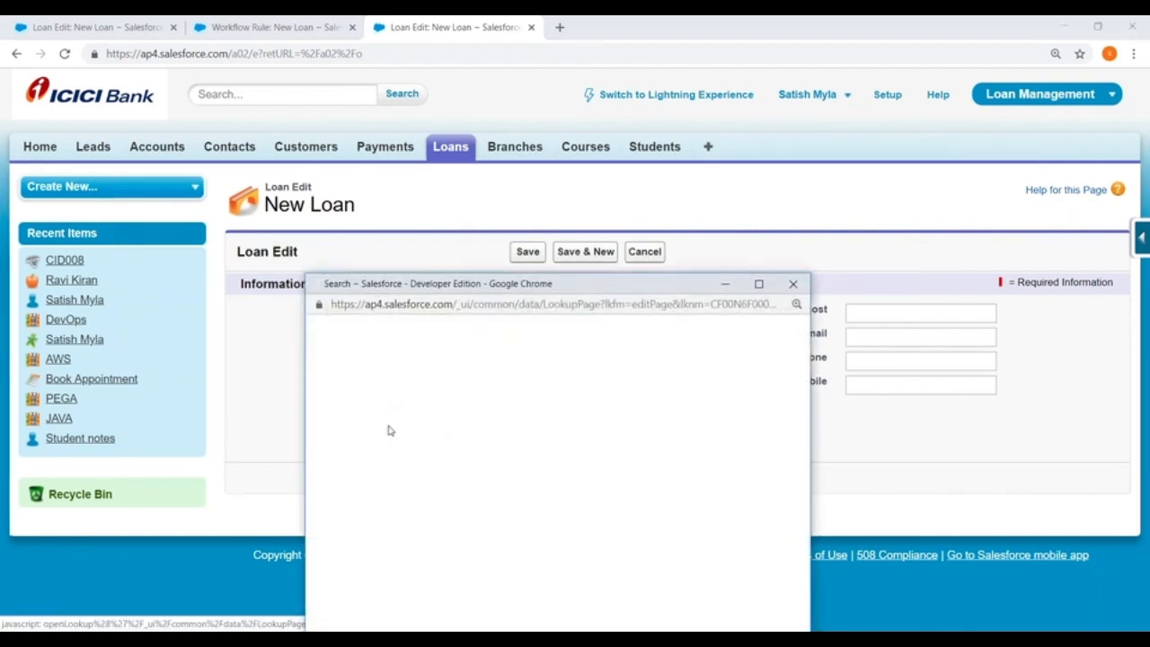
left_click(337, 494)
left_click(415, 432)
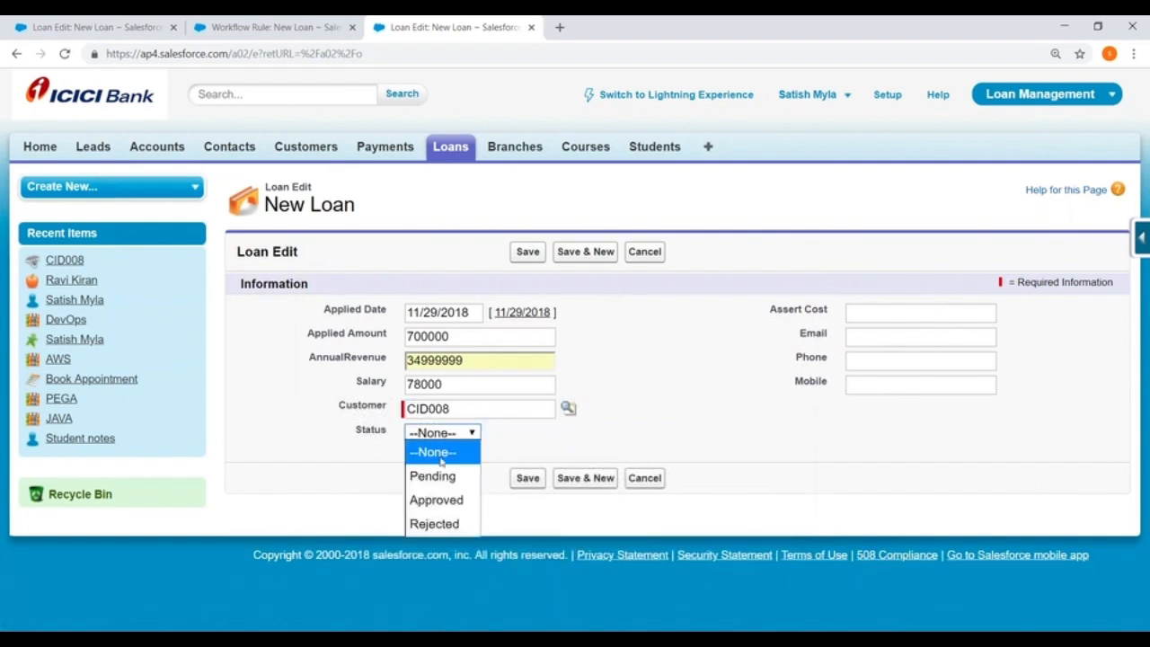
left_click(414, 432)
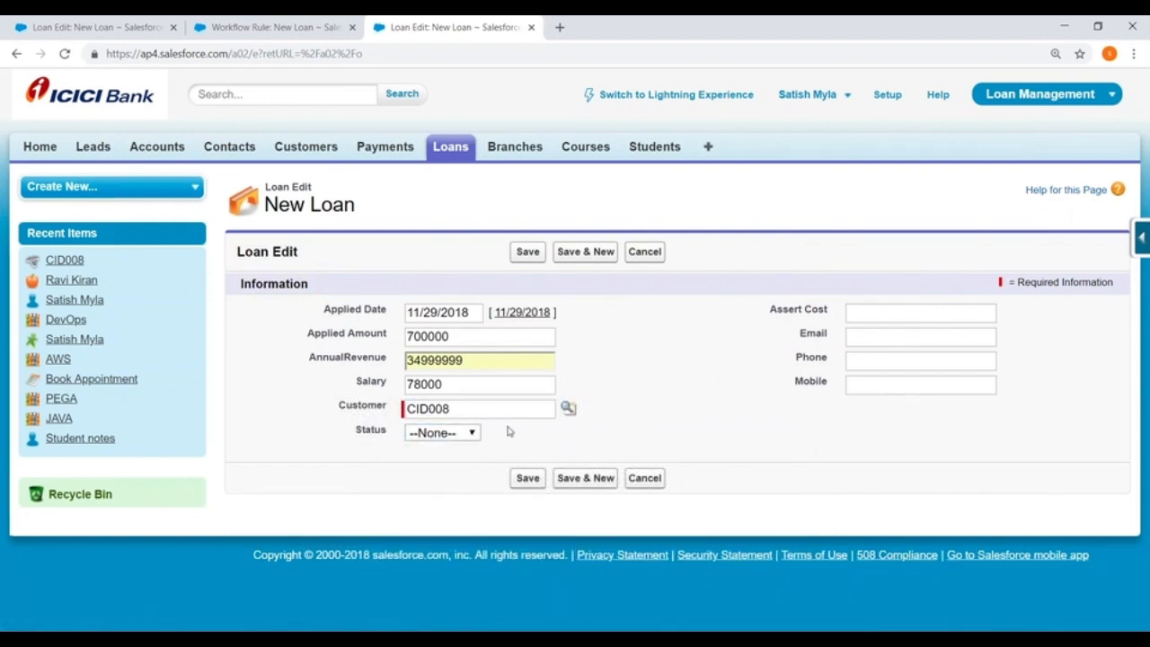
left_click(892, 311)
type("90000")
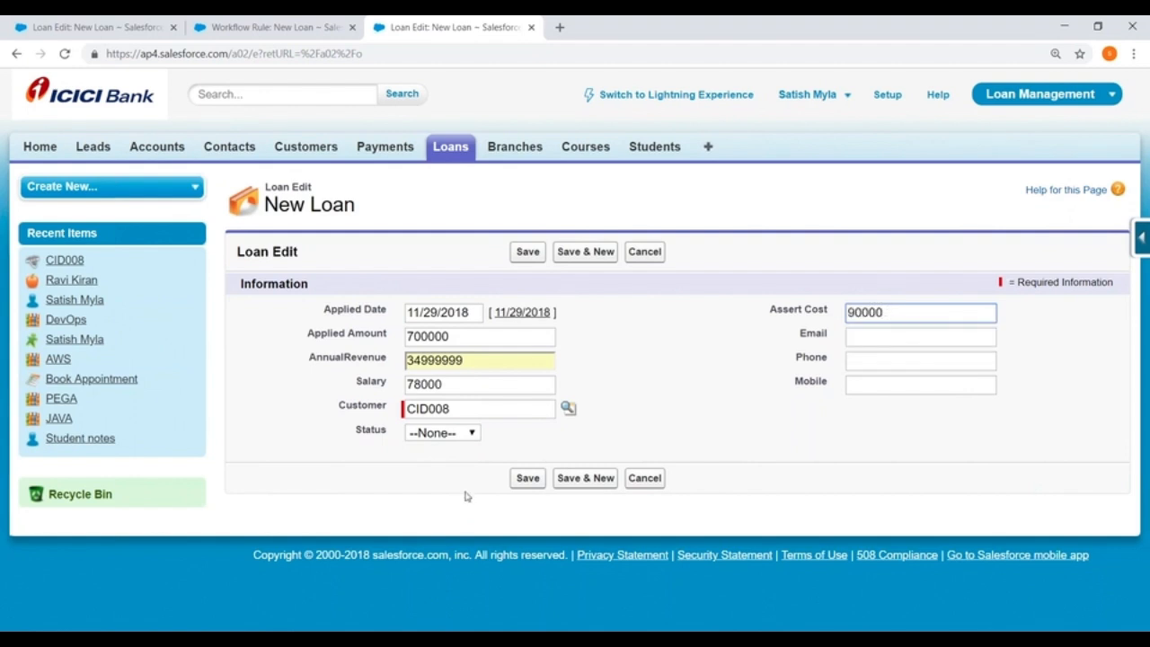
Save the new loan and check the Status value on its detail page.
left_click(527, 479)
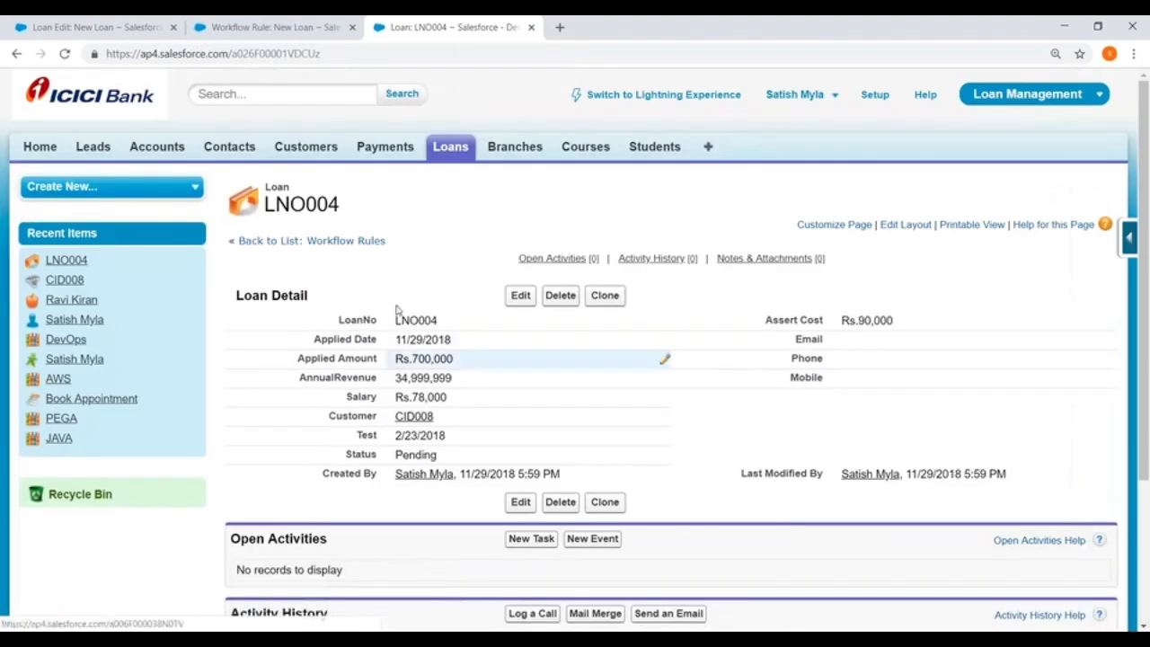
scroll(722, 405, "down", 2)
scroll(354, 297, "down", 1)
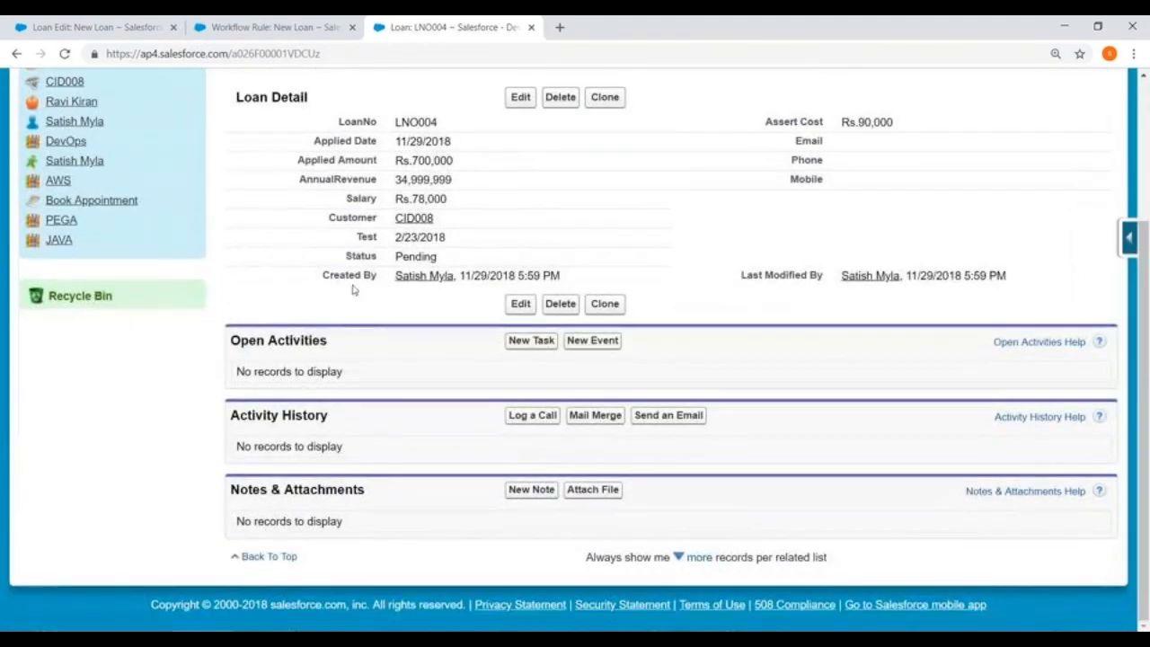
left_click_drag(392, 257, 464, 259)
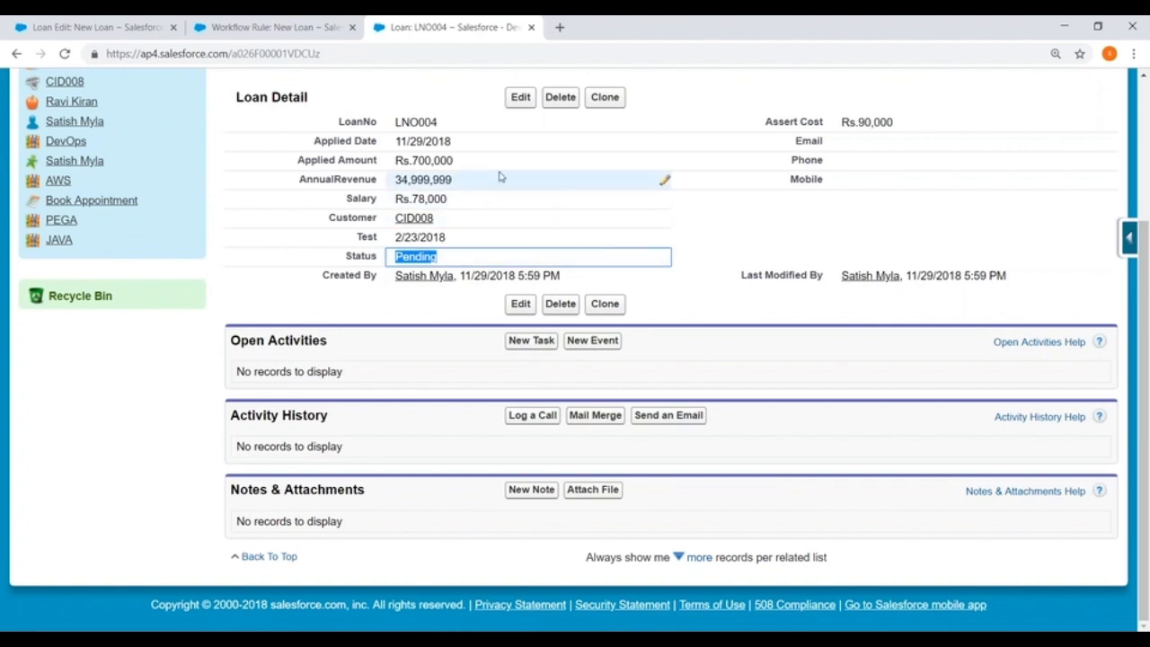
left_click(1131, 589)
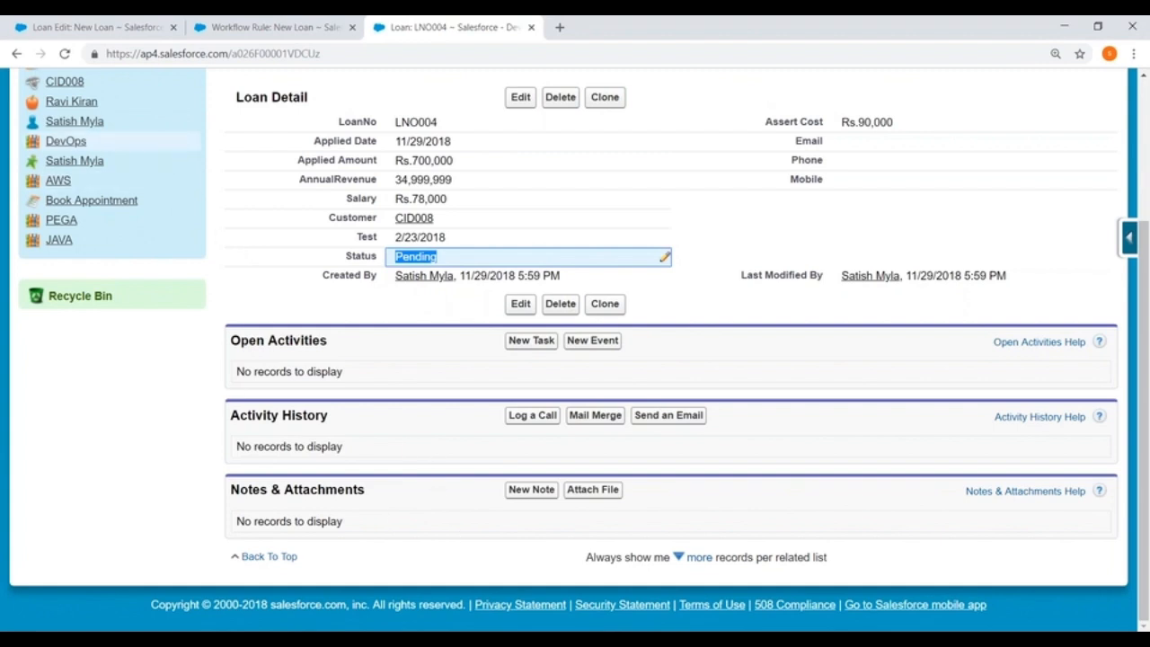
Switch to Paint and write "W1 : City= Hyd" at the canvas's upper left, widening the text box for another line.
key("super")
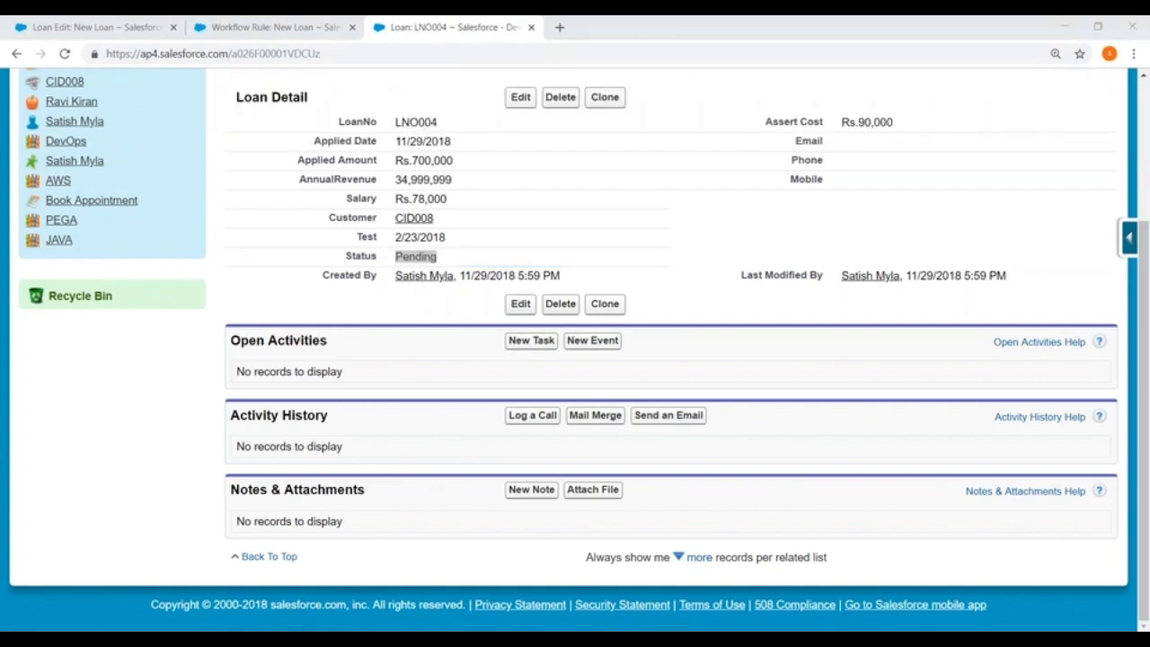
key("Return")
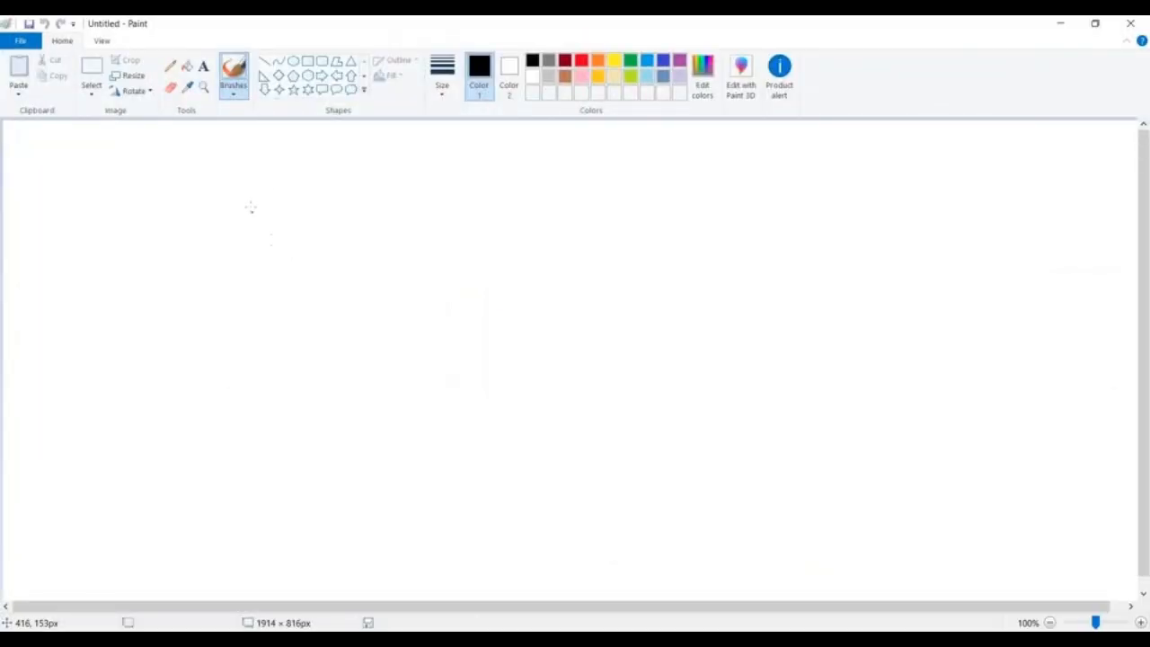
left_click(308, 60)
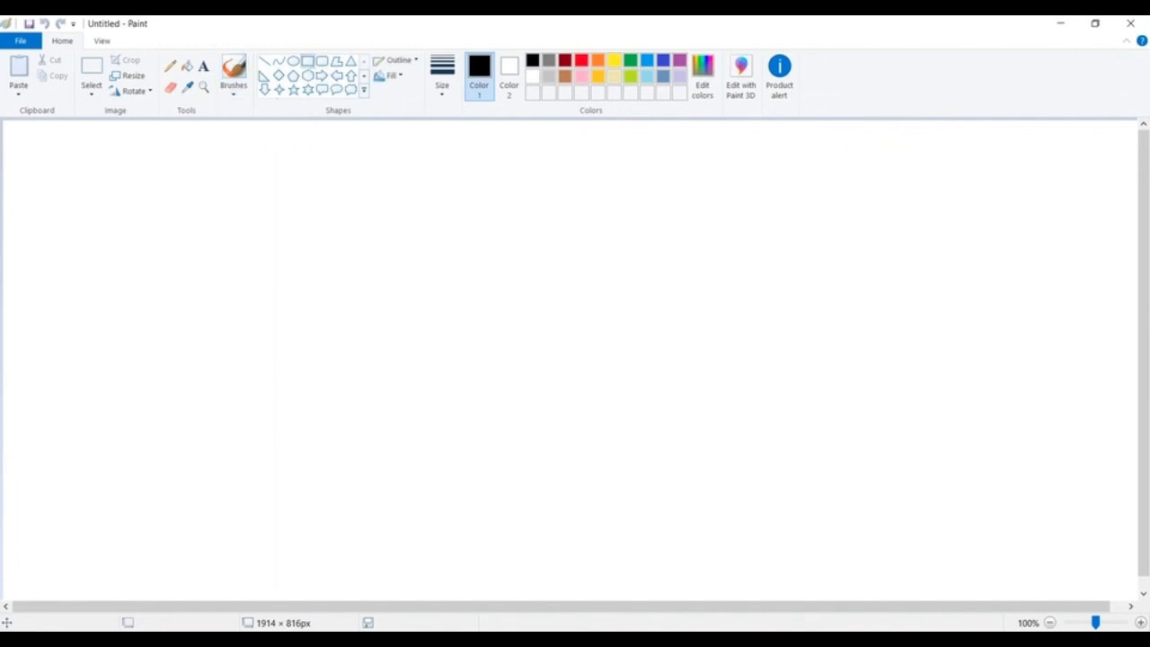
left_click(204, 66)
left_click(27, 148)
type("W1 : ")
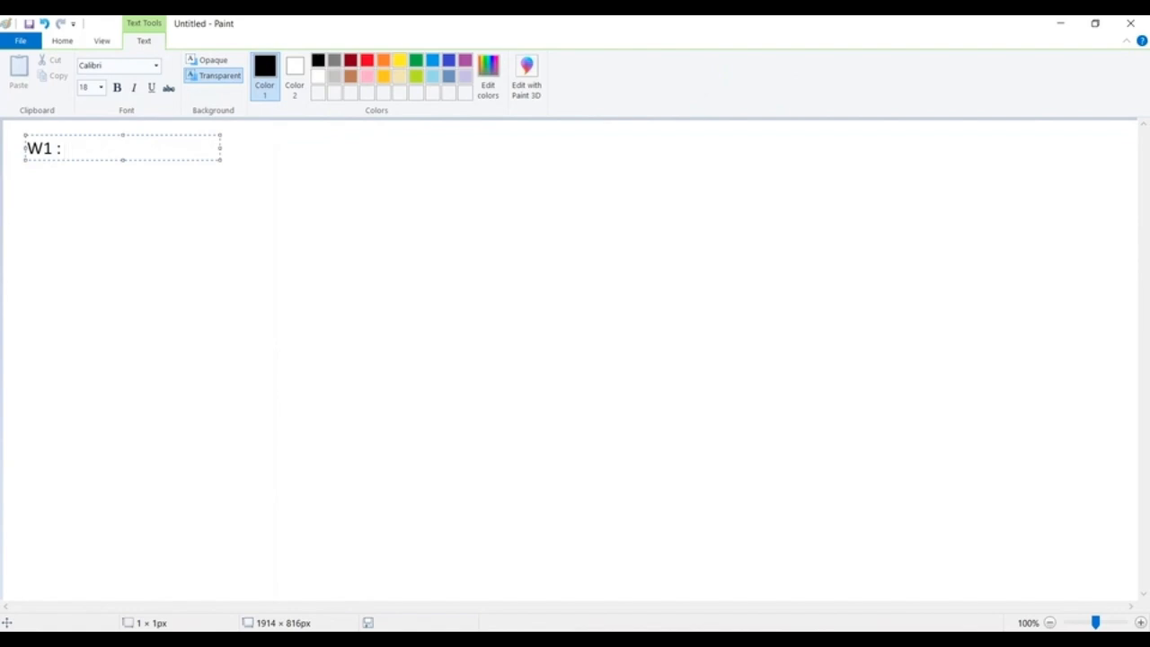
type(" City= Hyd")
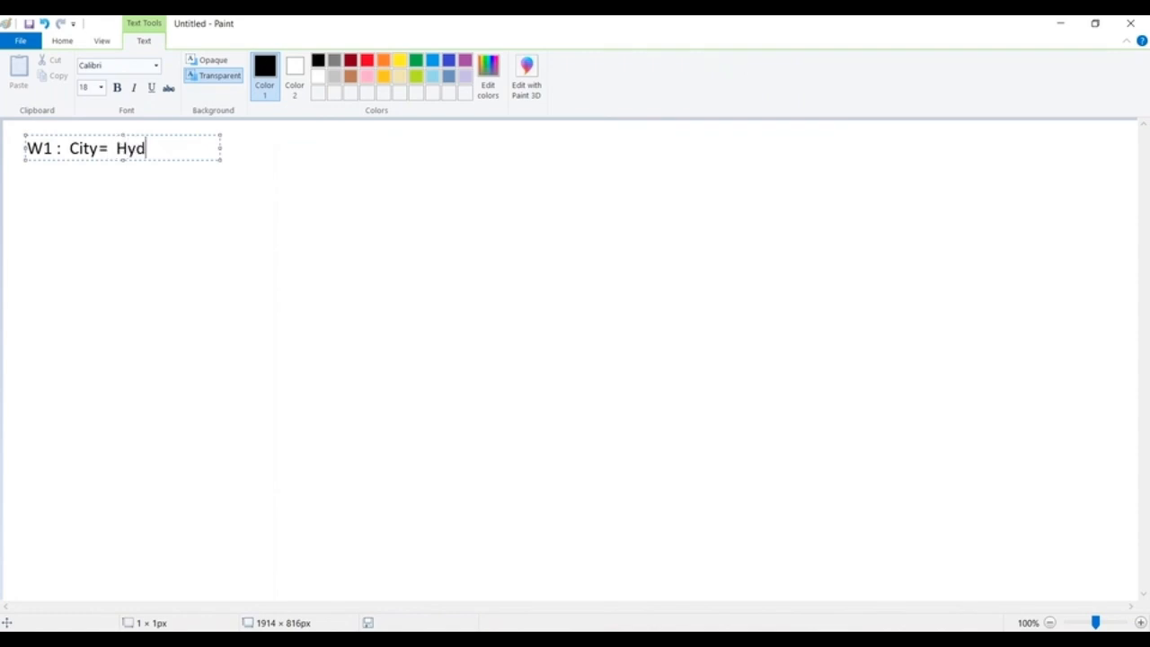
left_click_drag(221, 146, 617, 147)
key("Return")
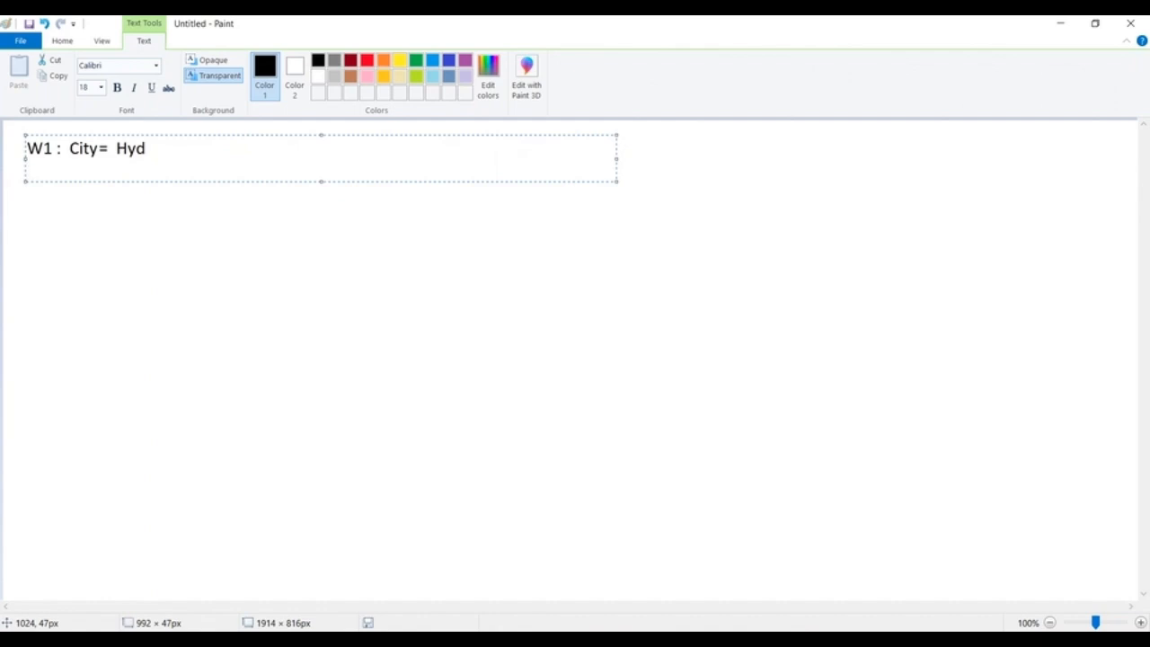
Add the line "FU : Status=Pending" beneath the W1 condition and finish the text.
type("FU  : Status")
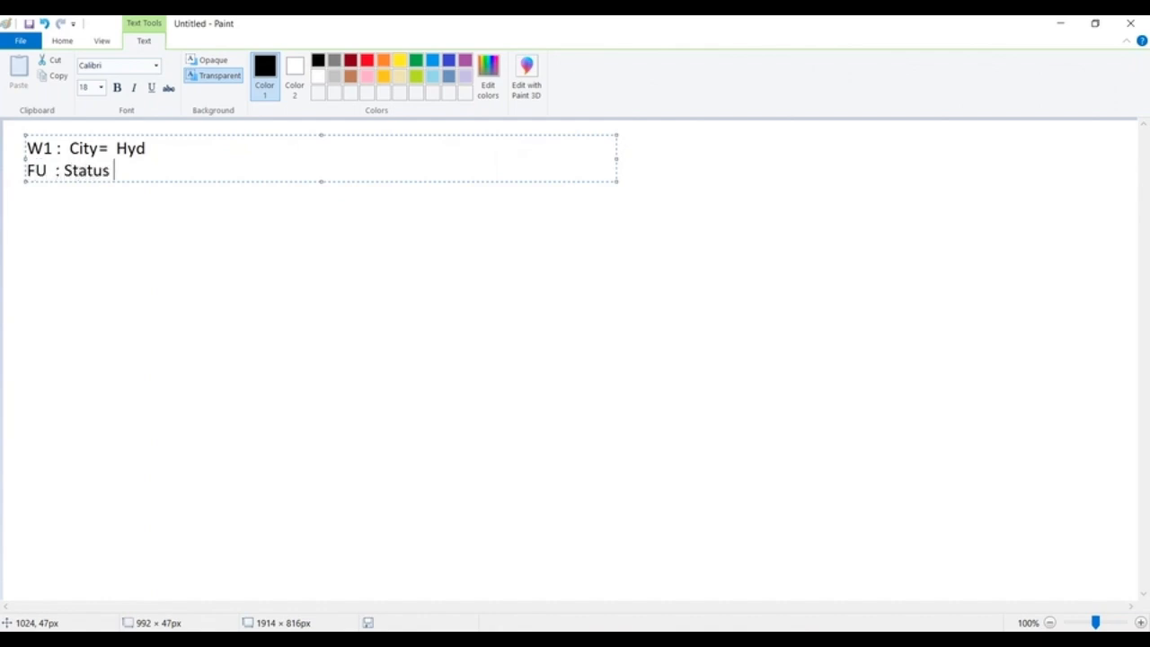
key("BackSpace")
key("BackSpace")
key("BackSpace")
key("BackSpace")
key("BackSpace")
type("a")
key("BackSpace")
type("tatus=Pending")
left_click(942, 266)
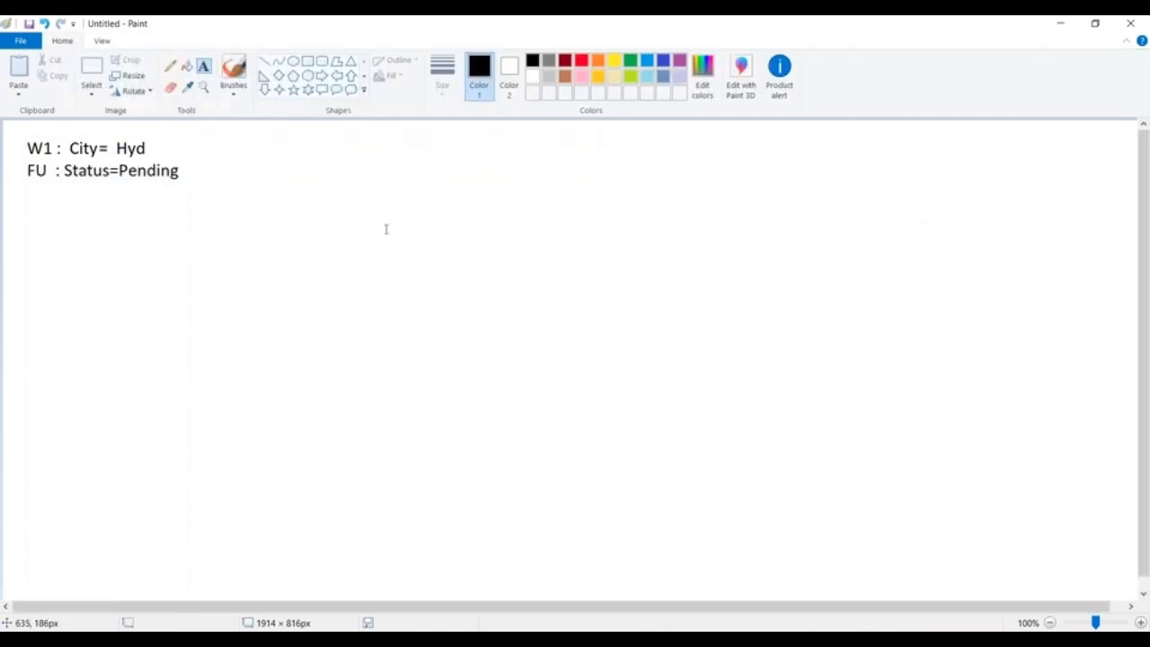
Start a second text note beside the W1 note reading "W2 : Status =Approved".
left_click(313, 137)
type("W2 : ")
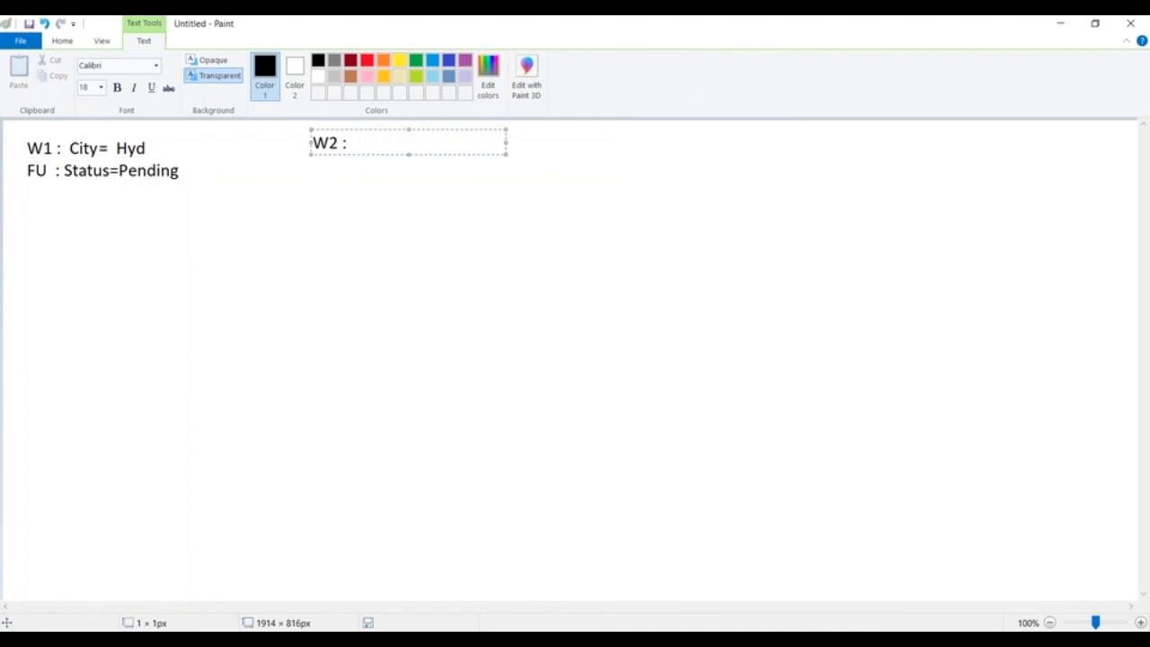
type(" Status =Approved")
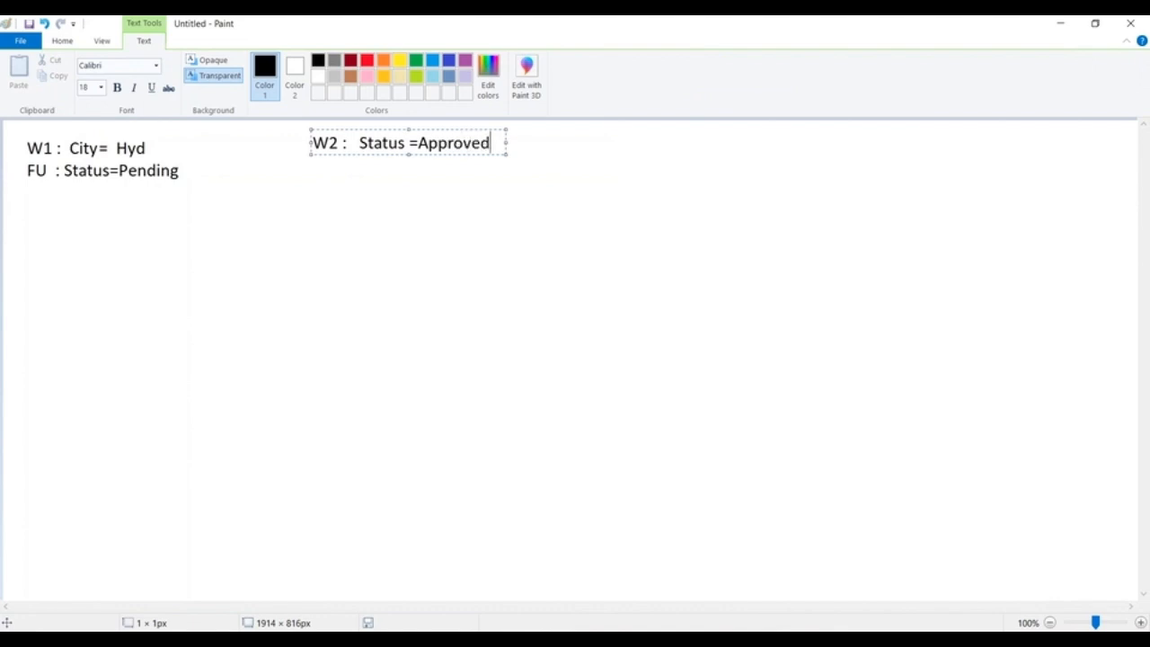
key("Return")
Add the line "FU : Amount=50000" beneath the W2 condition and finish the text.
type("FU :   Amount=50000")
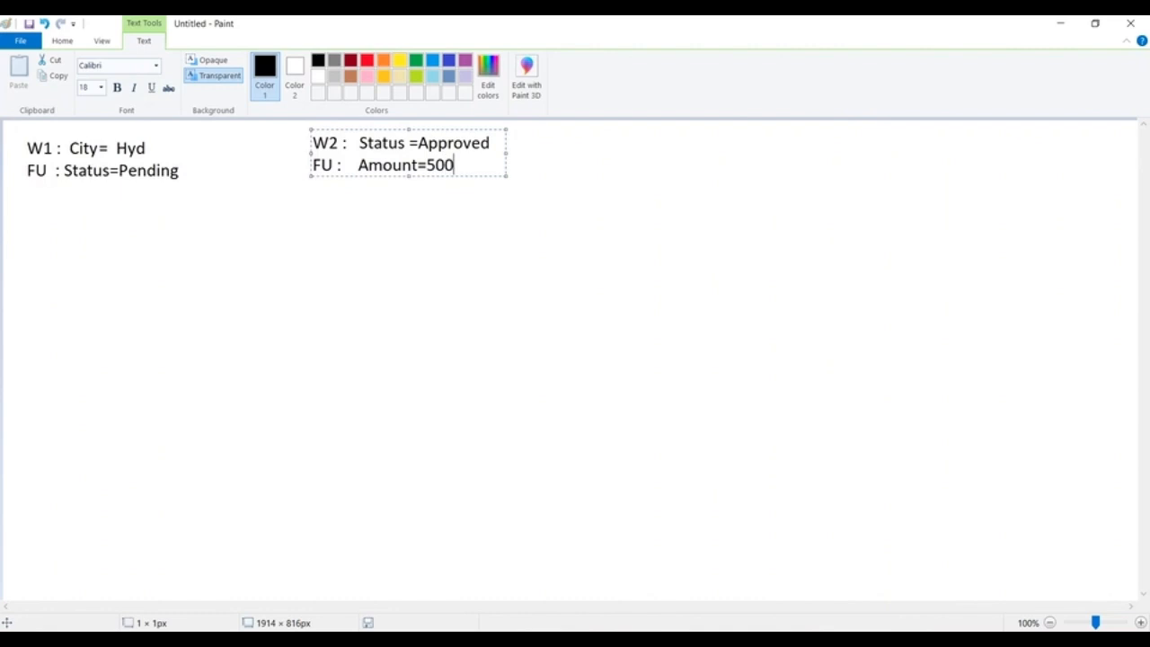
left_click(569, 141)
Write a third note beside W2 with the lines "W3 : Amount > 60000" and "FU : City =Ban".
left_click(567, 128)
type("W3 :  ")
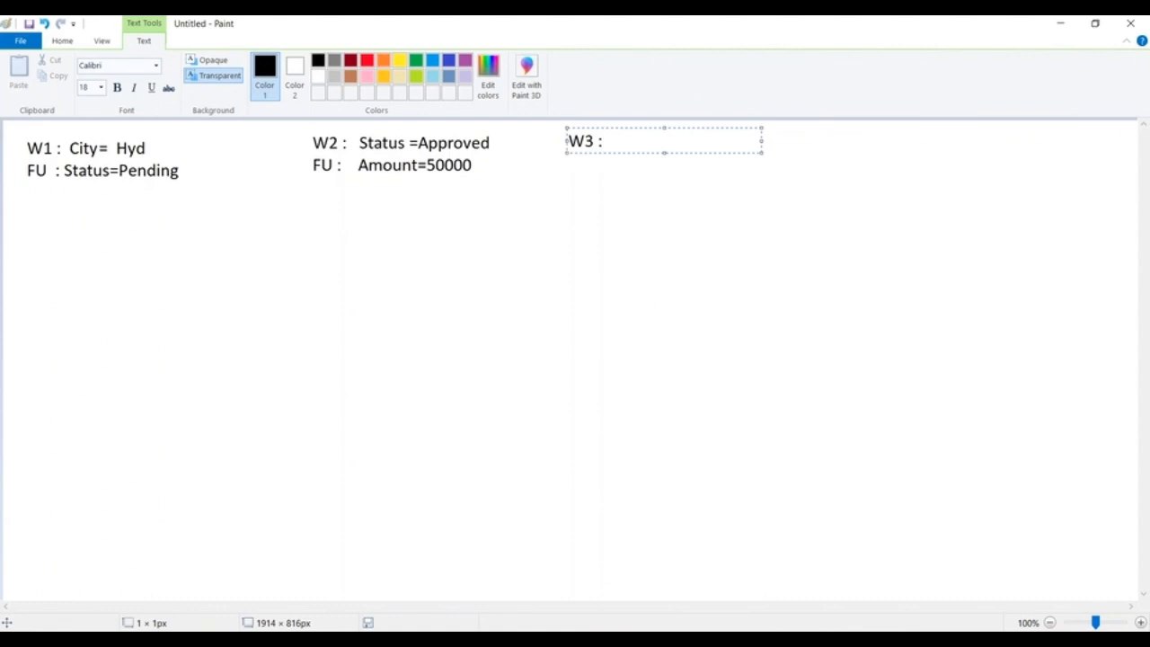
type("Amount >  60000")
key("Return")
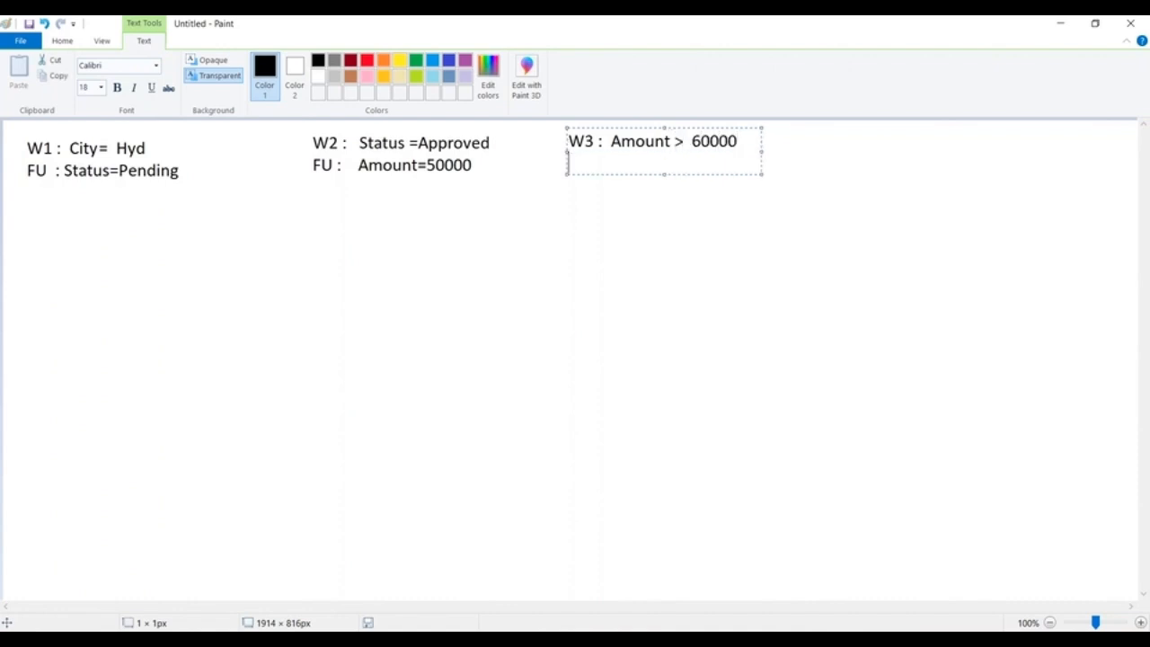
type("FU  : City =Ban")
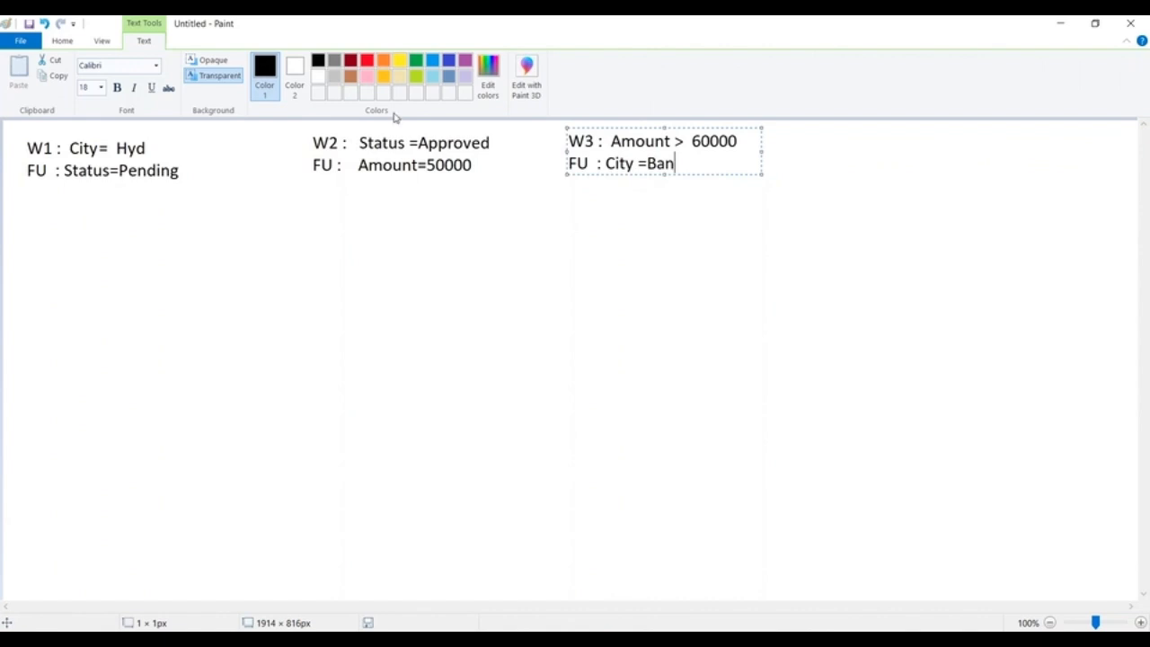
Draw a wide empty rectangle of about 704 × 66 px below the W1 and W2 notes.
left_click(60, 42)
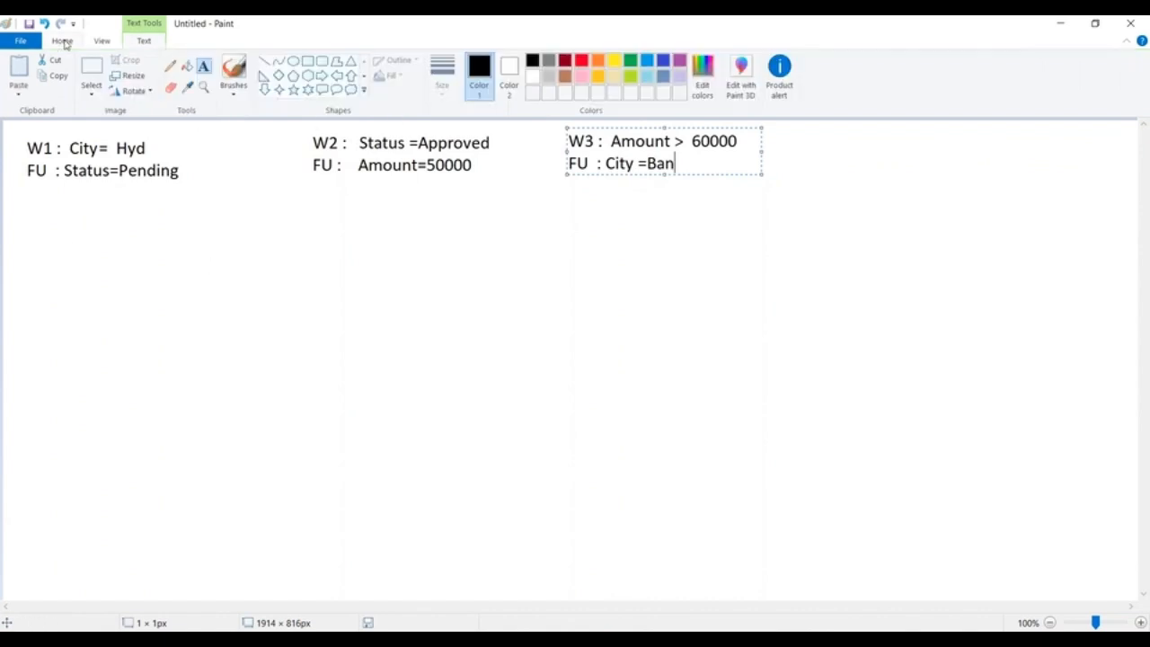
left_click(310, 63)
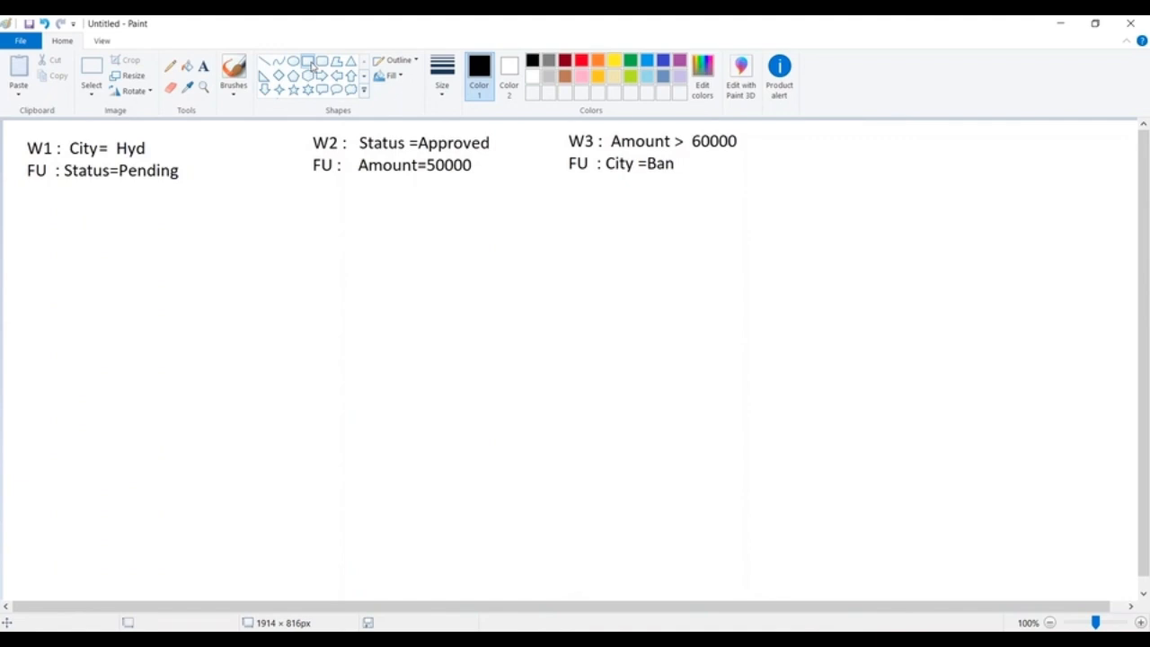
left_click(311, 65)
left_click_drag(141, 252, 564, 291)
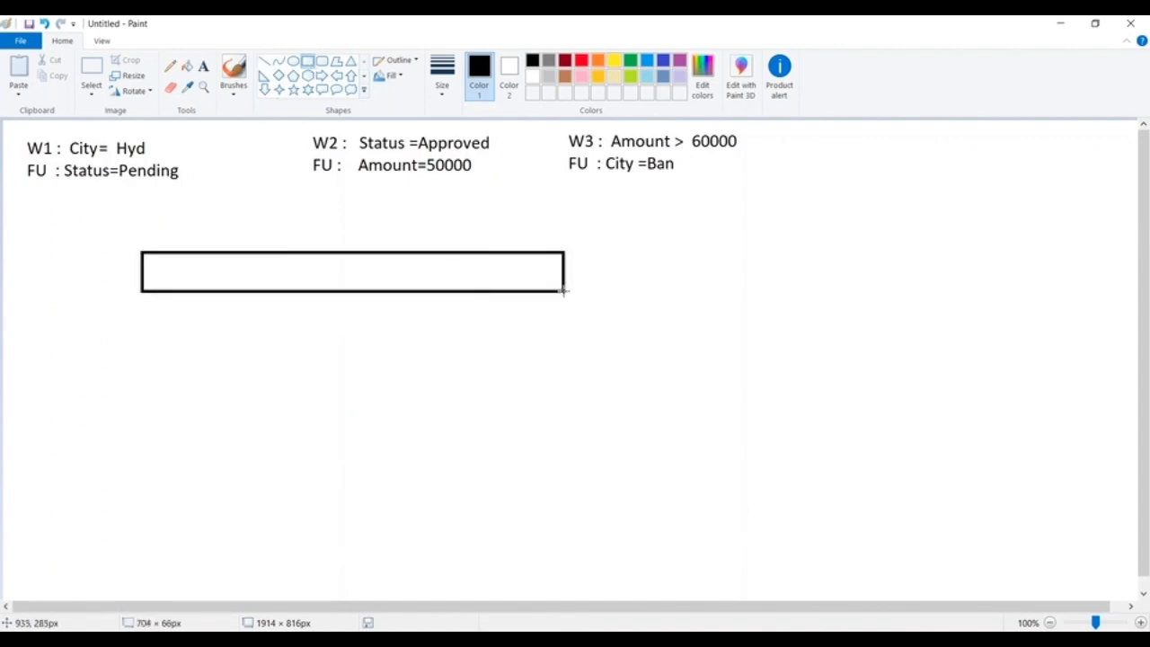
left_click(203, 65)
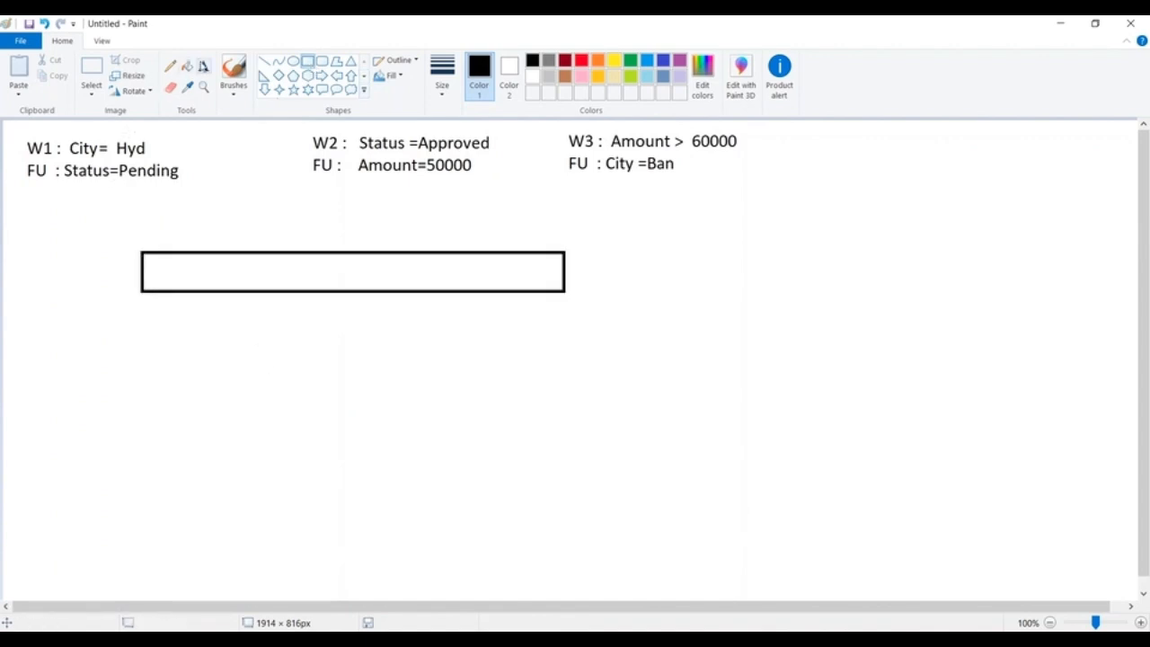
left_click(151, 263)
type("City")
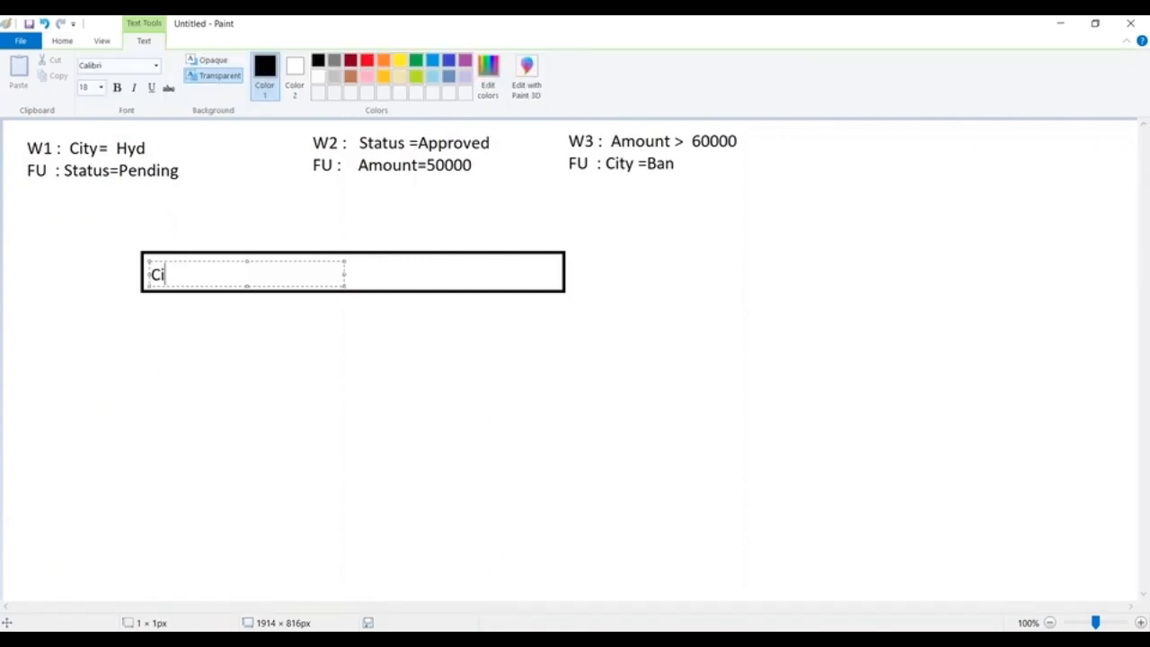
key("BackSpace")
key("BackSpace")
key("BackSpace")
key("BackSpace")
left_click(41, 239)
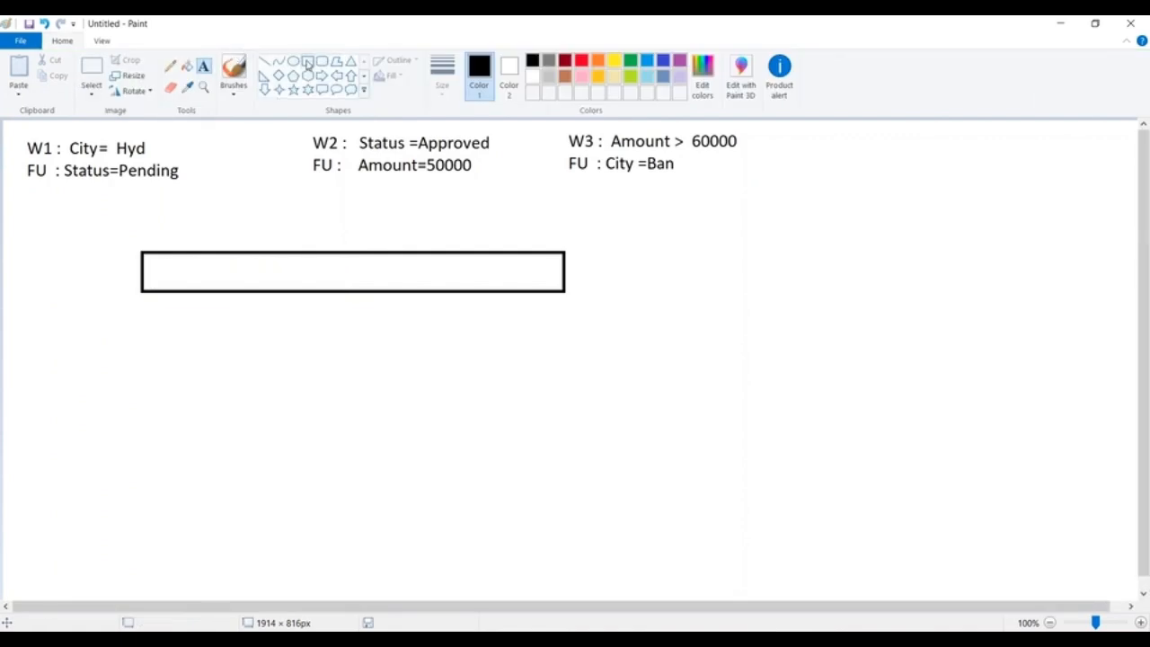
Draw a rectangle around each of the three FU lines, leaving room for another line beneath the text.
left_click(309, 61)
mouse_move(23, 158)
left_mouse_down()
mouse_move(177, 189)
mouse_move(197, 218)
left_mouse_up()
left_click(301, 213)
mouse_move(298, 150)
left_mouse_down()
mouse_move(488, 192)
mouse_move(493, 214)
left_mouse_up()
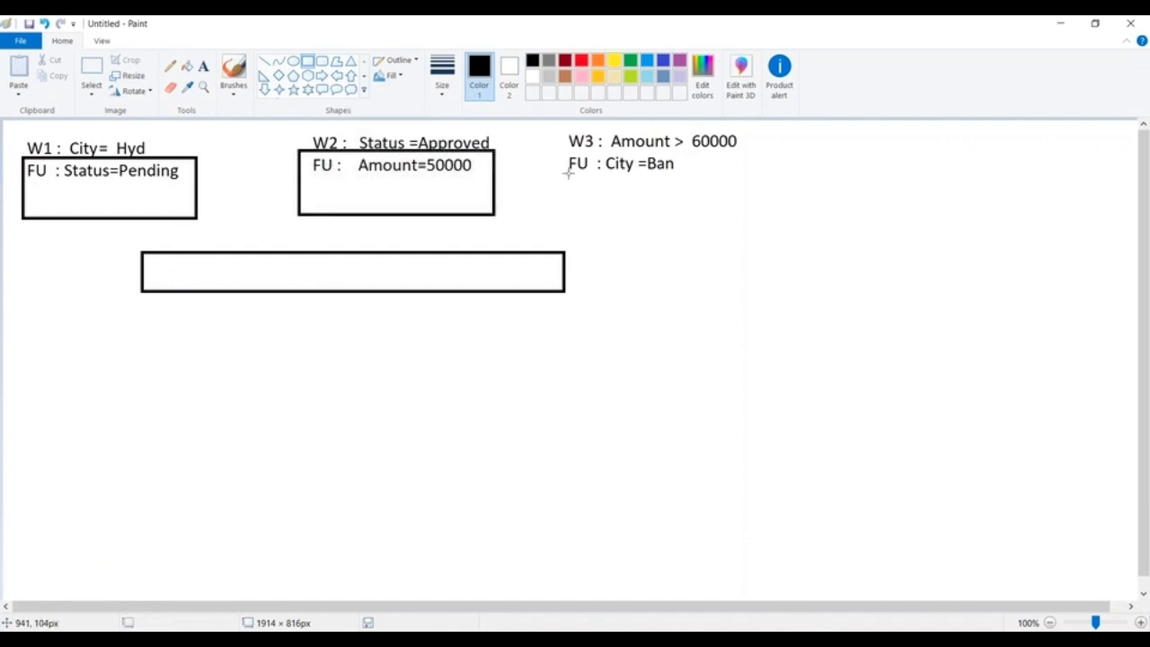
left_click_drag(562, 151, 740, 212)
left_click(198, 178)
Write "Created: 10-Mar-2018" under the FU line in the W1 box.
left_click(203, 66)
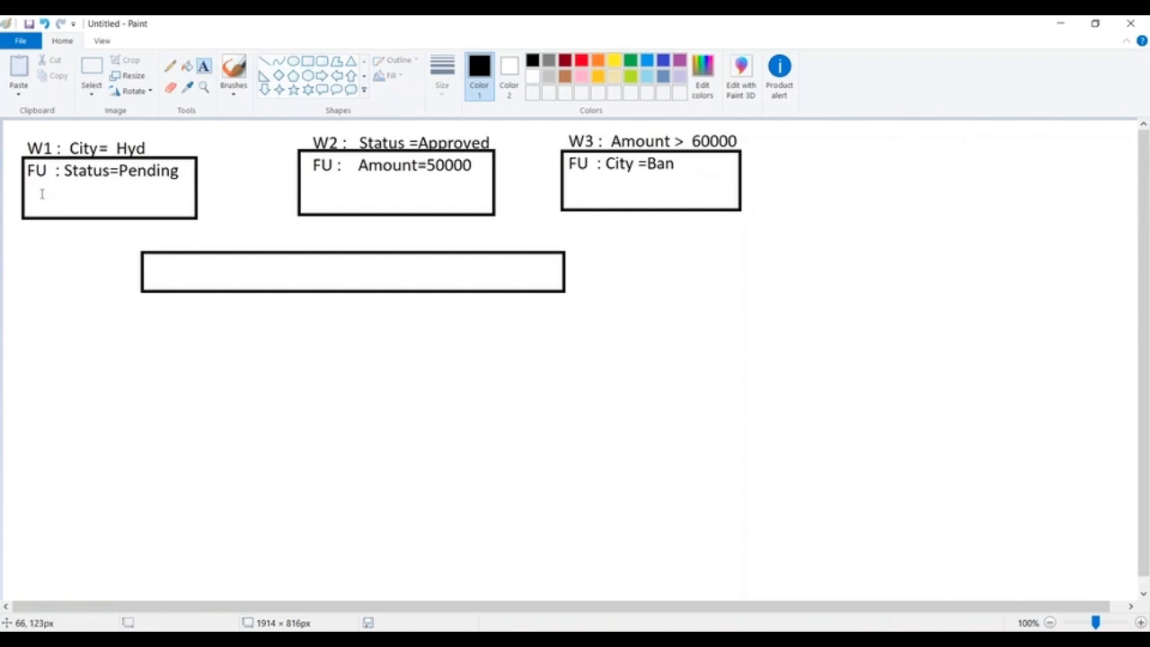
left_click(29, 187)
type("Created")
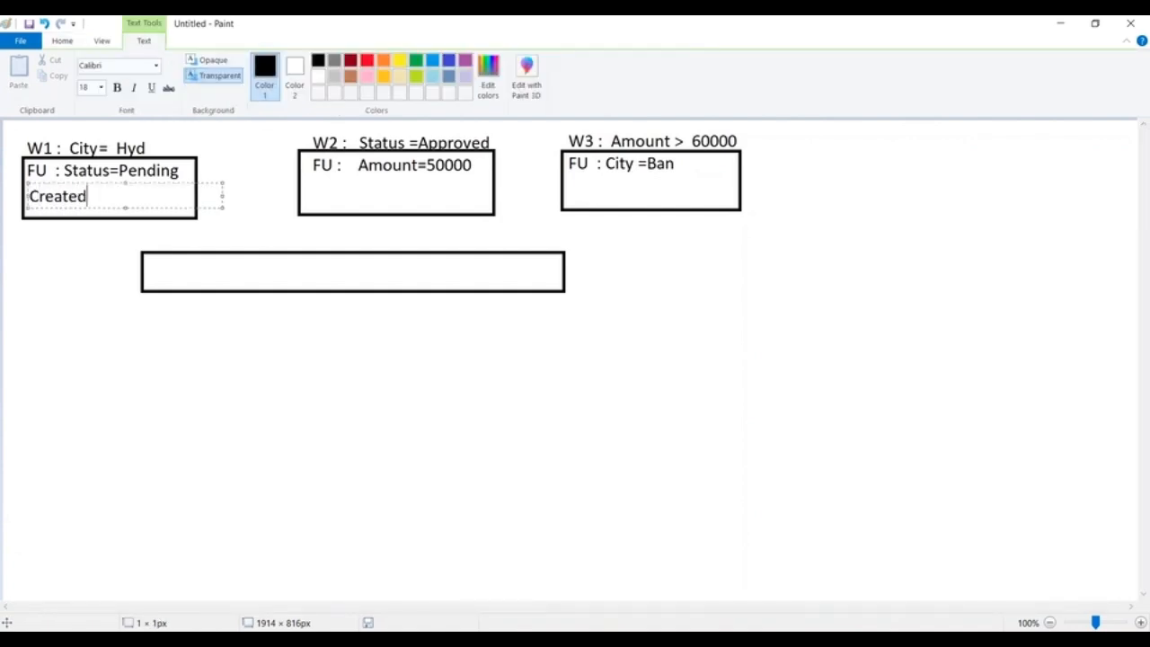
type(": 10-Mar-2018")
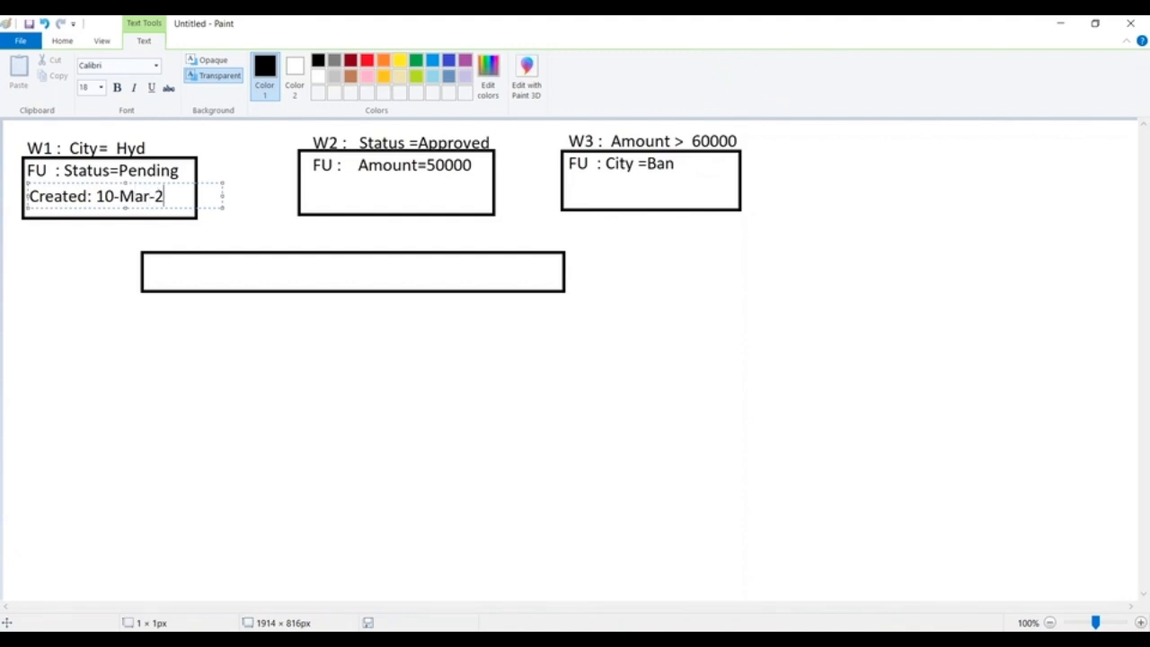
left_click(310, 204)
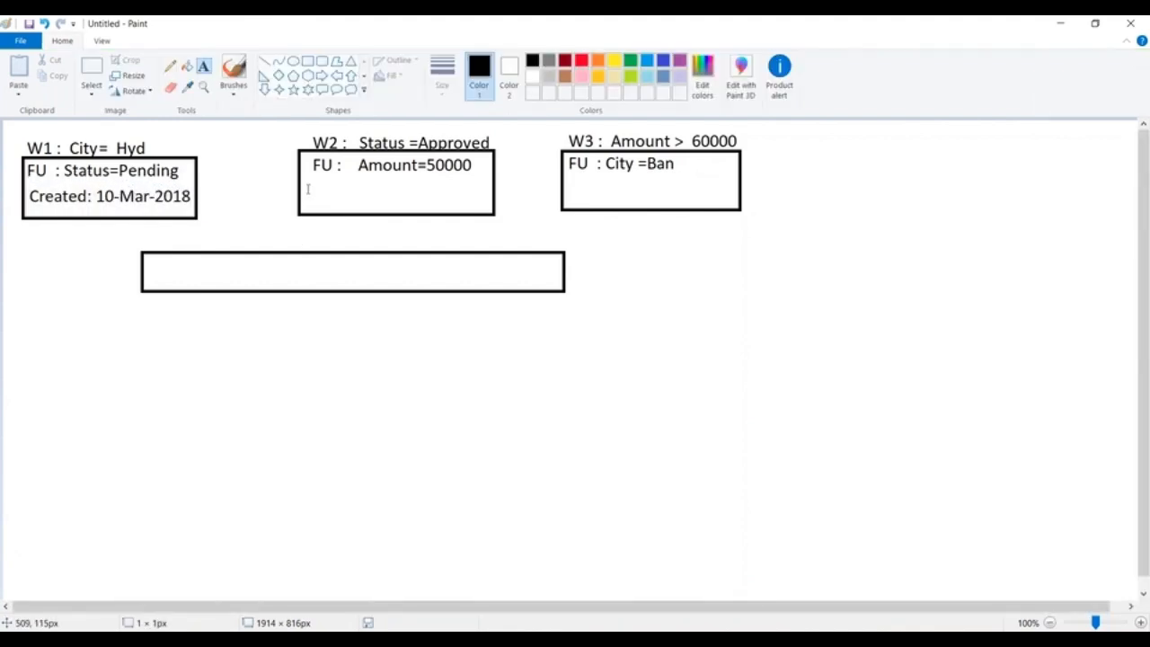
Write "Created: 20-Dec-2017" under the FU line in the W2 box.
left_click(306, 178)
type("Crate")
key("BackSpace")
key("BackSpace")
key("BackSpace")
type("eated: 20-Dec")
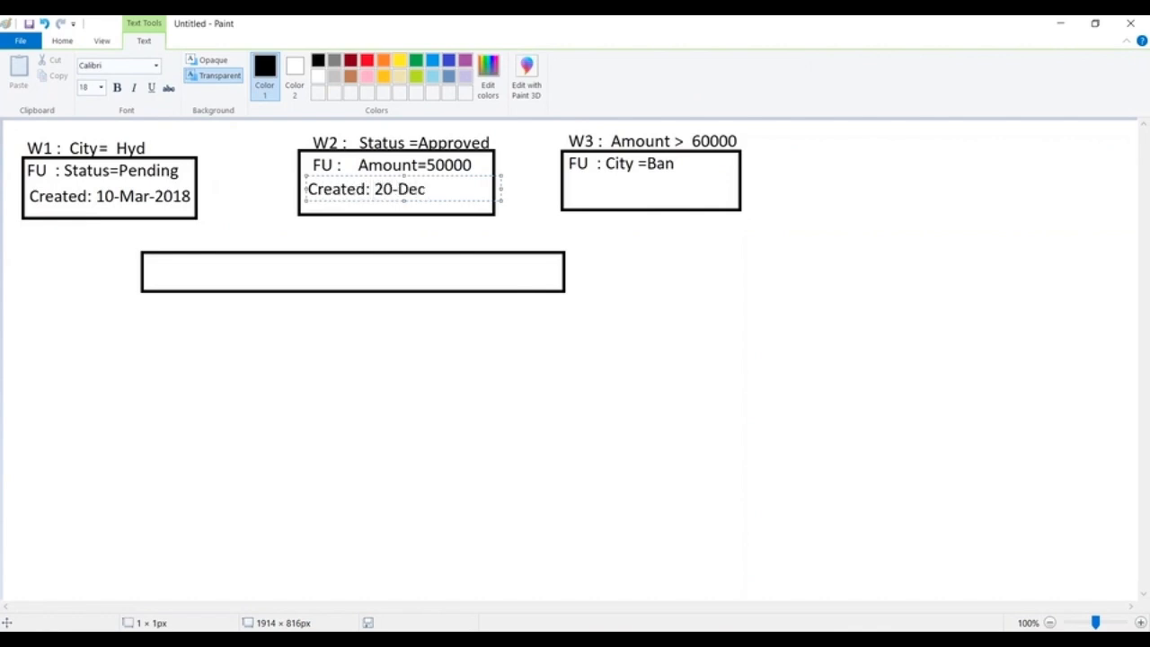
type("-2017")
left_click(579, 183)
Write "Created : 15-Nov-18" under the FU line in the W3 box.
left_click(567, 176)
type("Created : ")
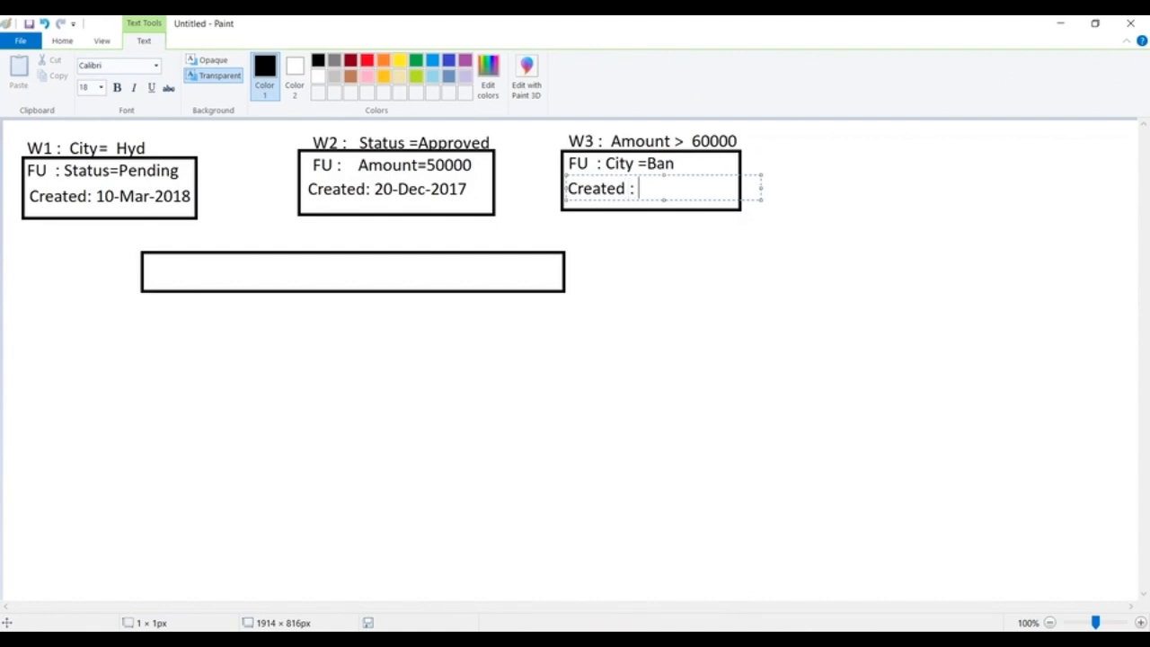
type("15-Nov-18")
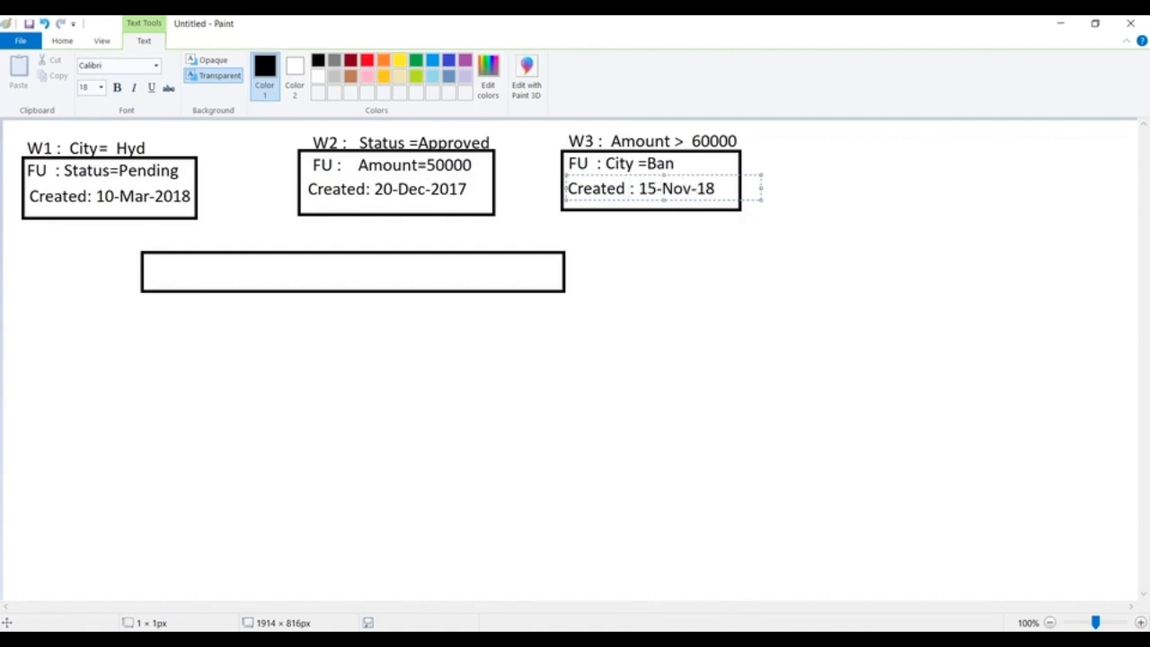
left_click_drag(61, 220, 62, 276)
Write "Wipro------Hyd------Approved -------90000" as one line inside the empty rectangle, widening the text box to fit.
left_click(151, 288)
left_click(154, 270)
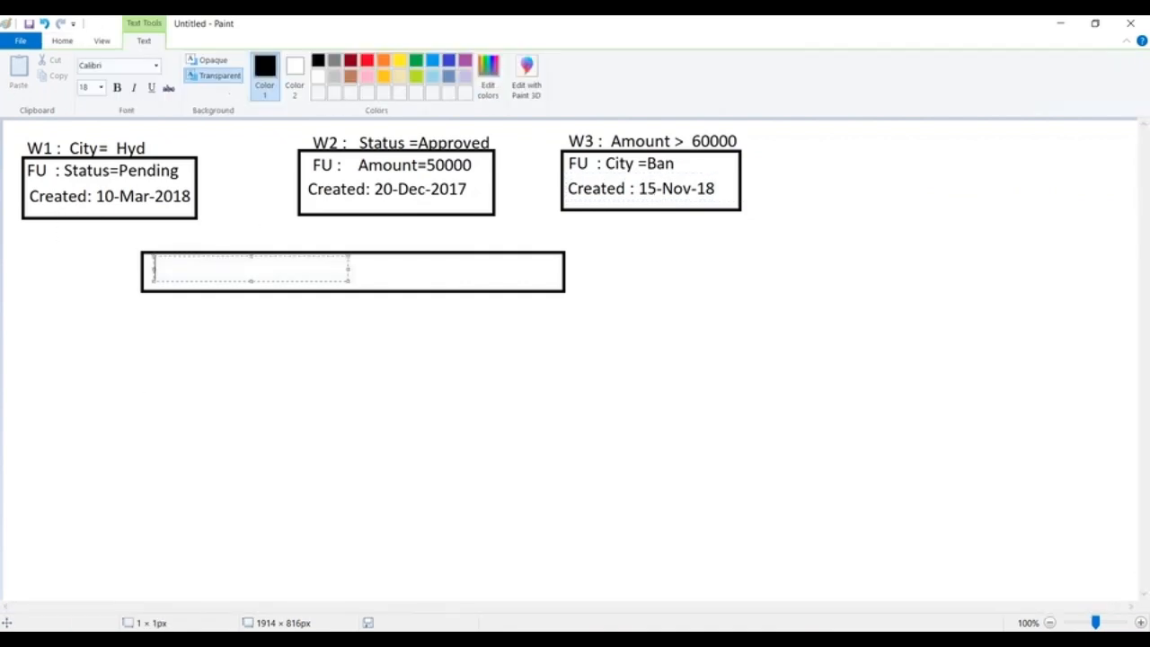
type("Wipro------Hyd")
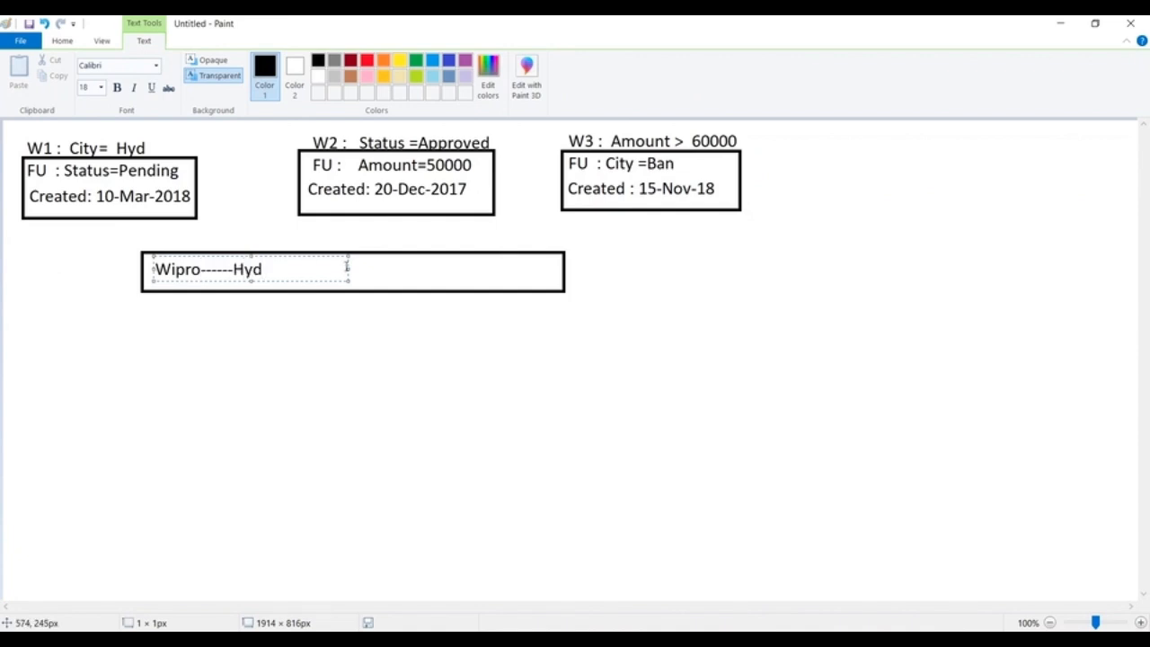
left_click_drag(347, 267, 588, 269)
type("------Approved -------90000")
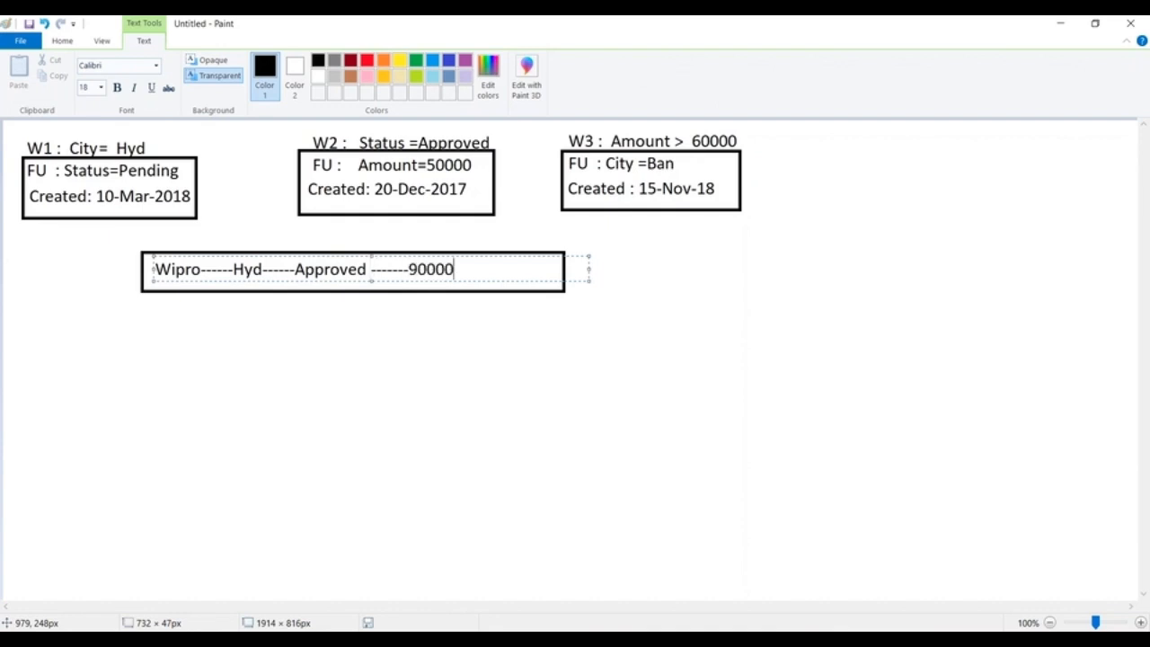
type("0")
Change the amount at the end of the Wipro record line to 20000 and finish the text.
key("BackSpace")
key("BackSpace")
key("BackSpace")
key("BackSpace")
key("BackSpace")
key("BackSpace")
key("BackSpace")
type("20000")
left_click(746, 315)
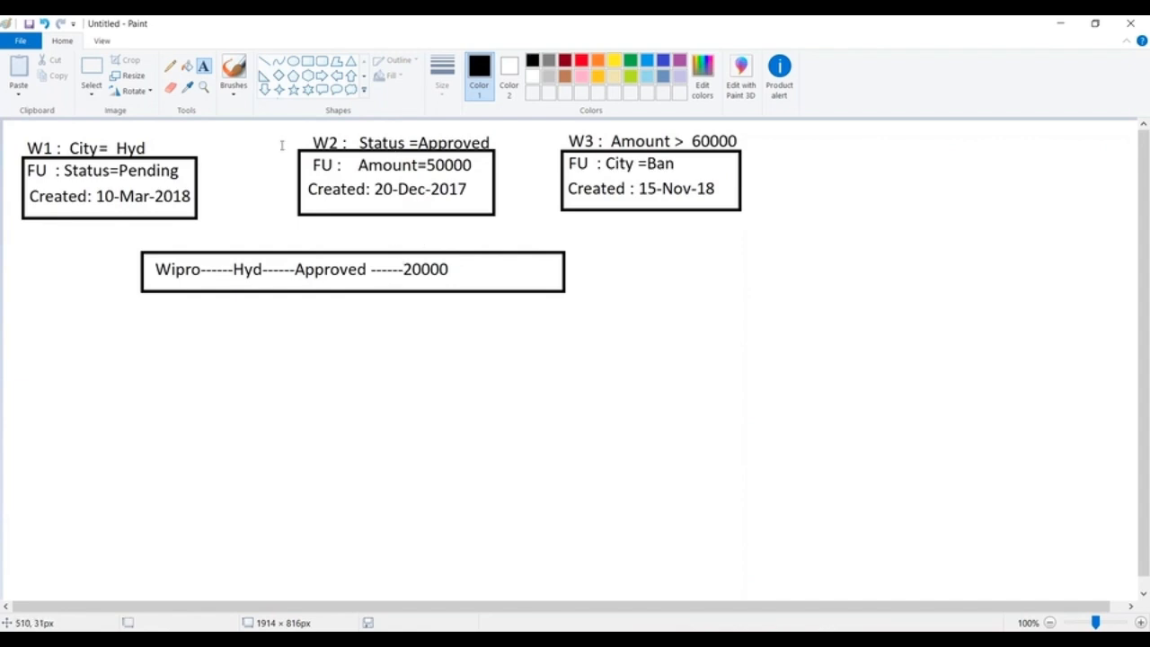
Add a separate 0 directly after the 20000 amount in the Wipro record box.
left_click(451, 263)
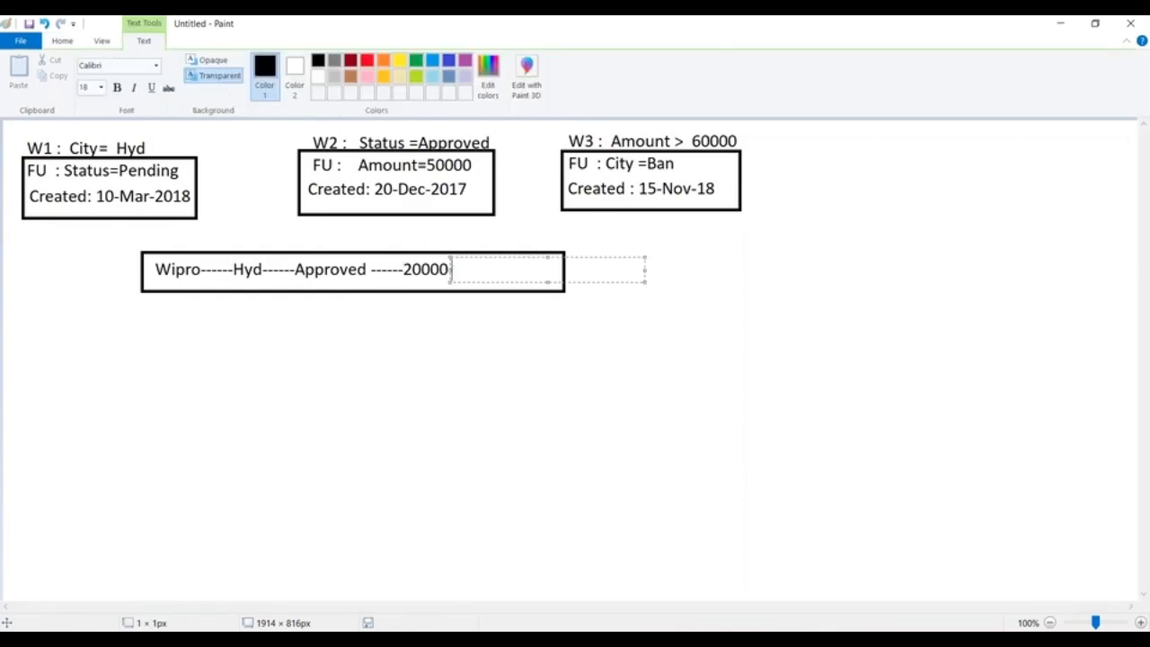
type("0")
left_click(669, 321)
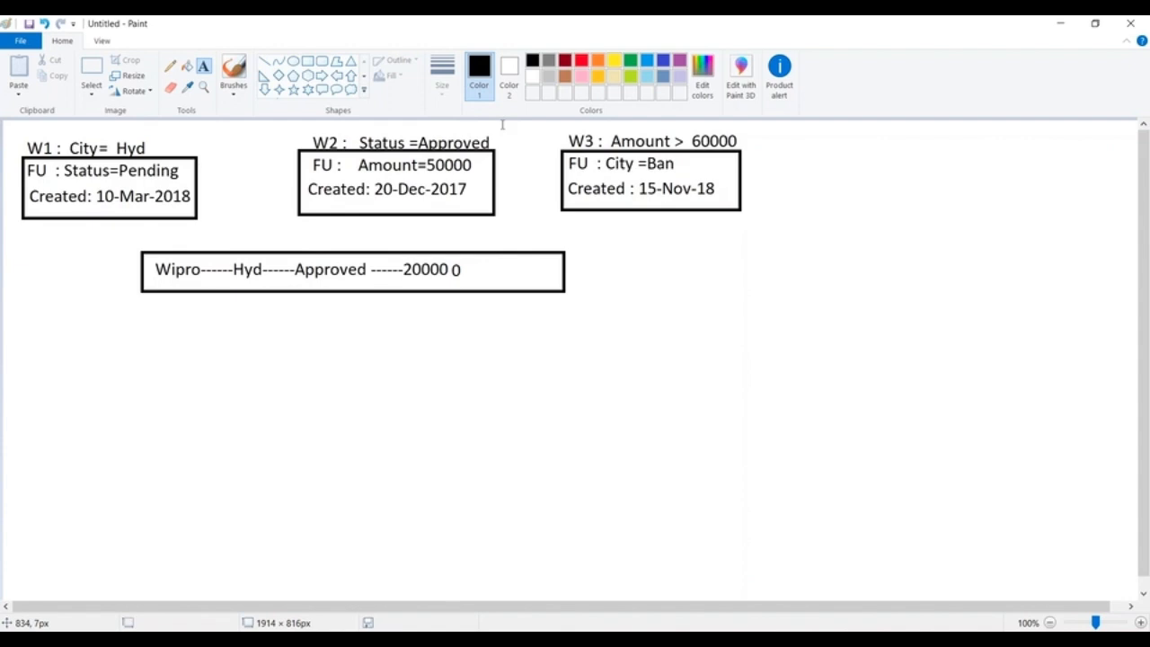
Draw a short vertical line straight down from the lower edge of the record box, just below the end of Wipro.
left_click(208, 357)
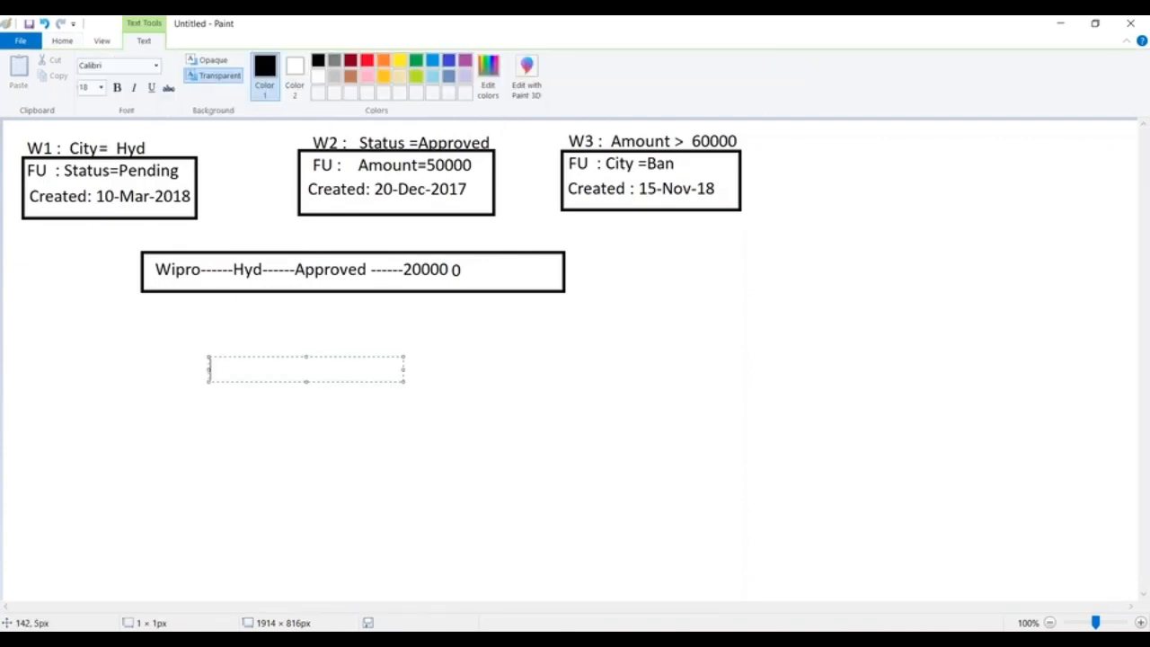
left_click(62, 42)
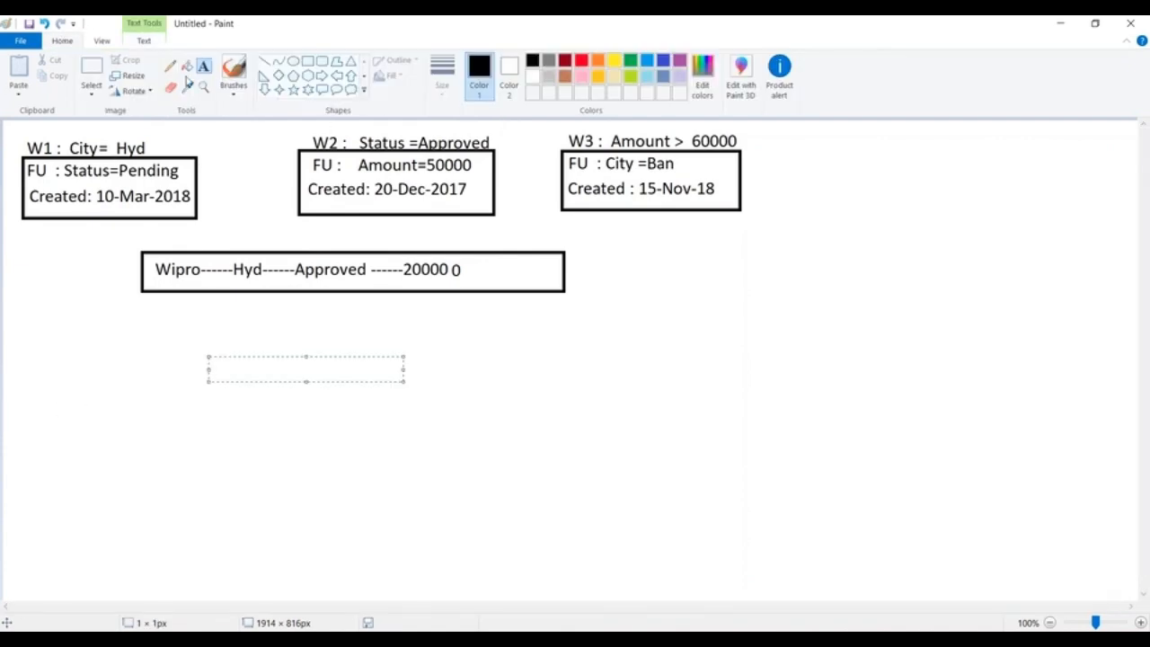
left_click(270, 62)
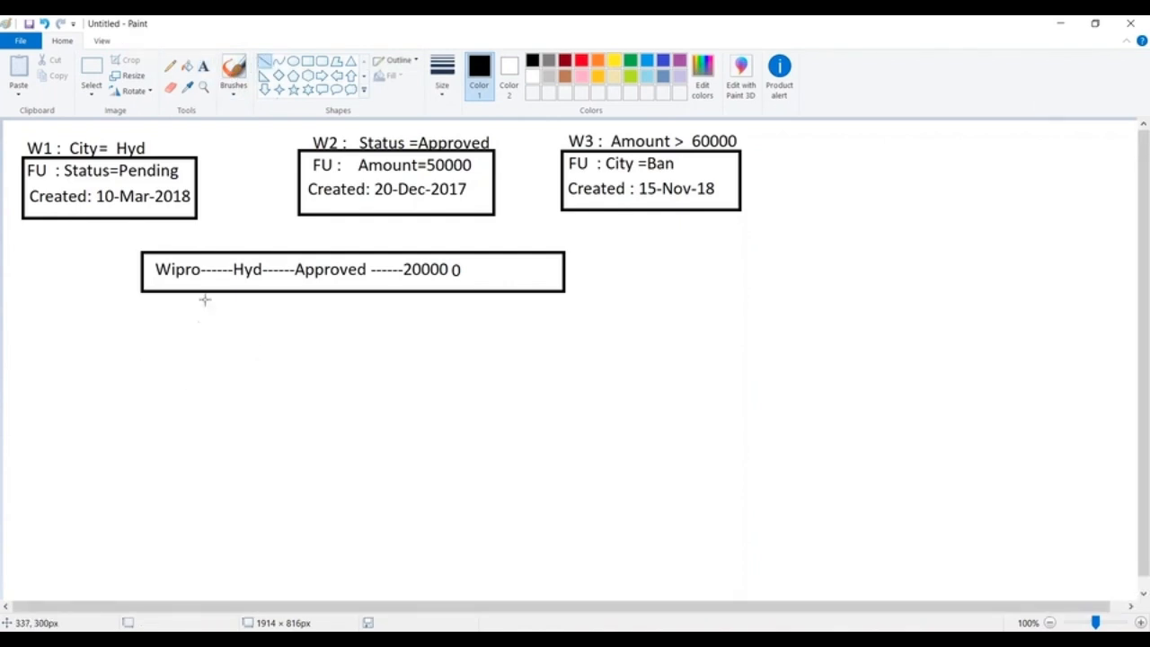
left_click_drag(205, 291, 205, 340)
Write "W1 : True" at the lower end of the vertical line under Wipro.
left_click(204, 65)
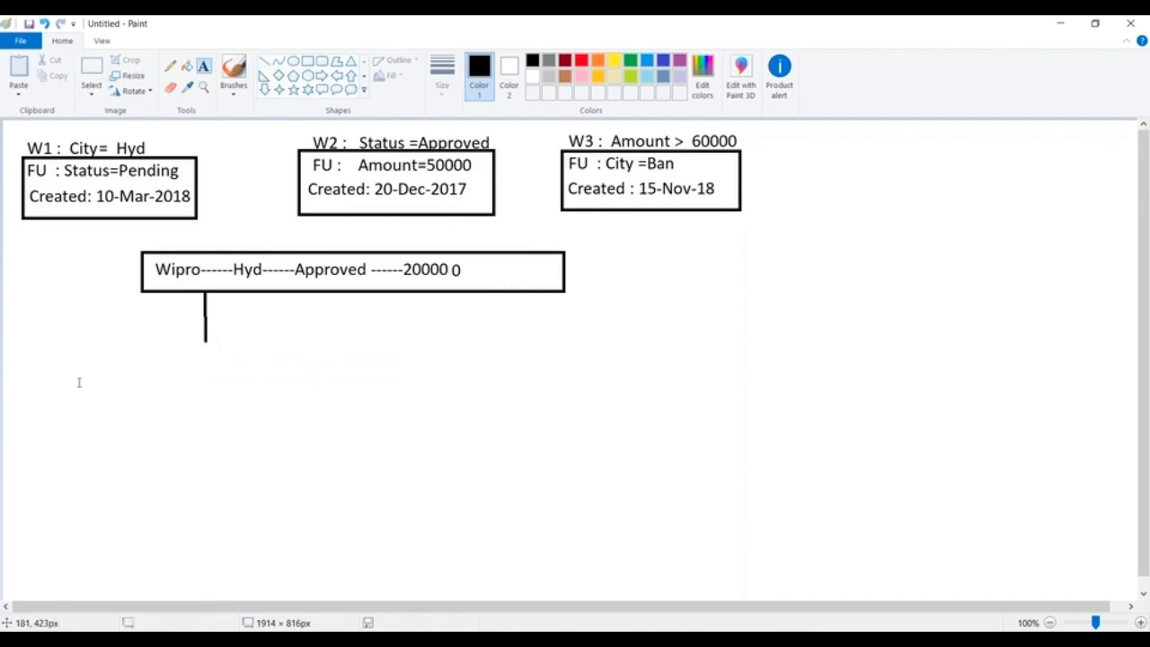
left_click(177, 352)
type("W")
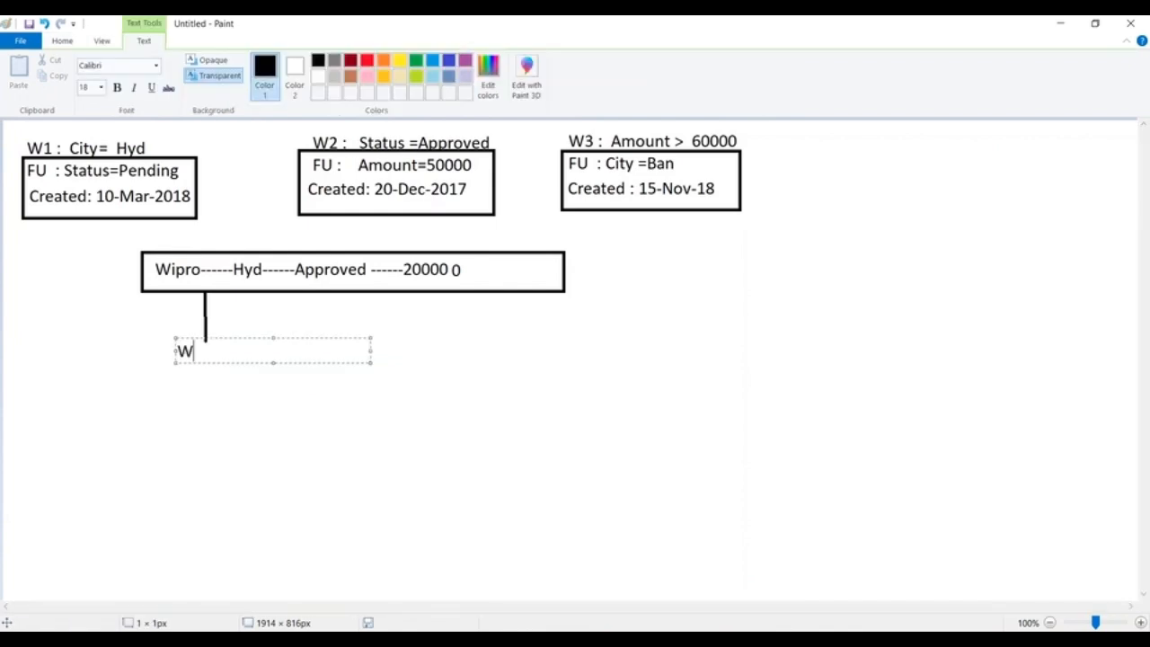
type("1 :")
type("True")
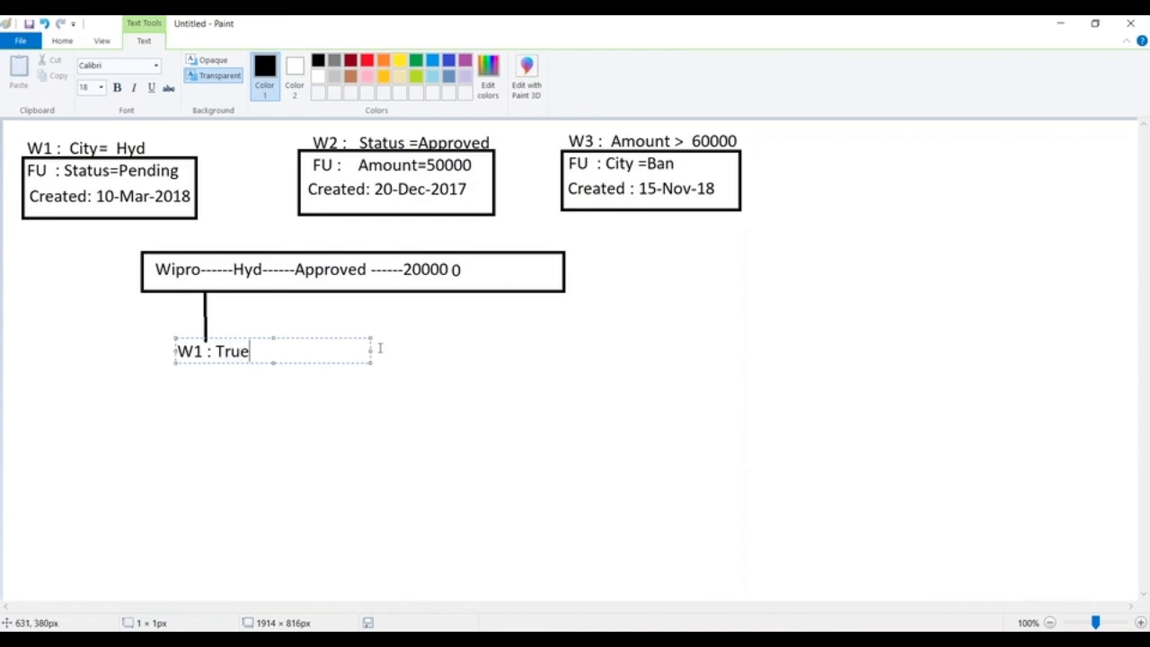
left_click_drag(371, 350, 565, 350)
left_click(334, 454)
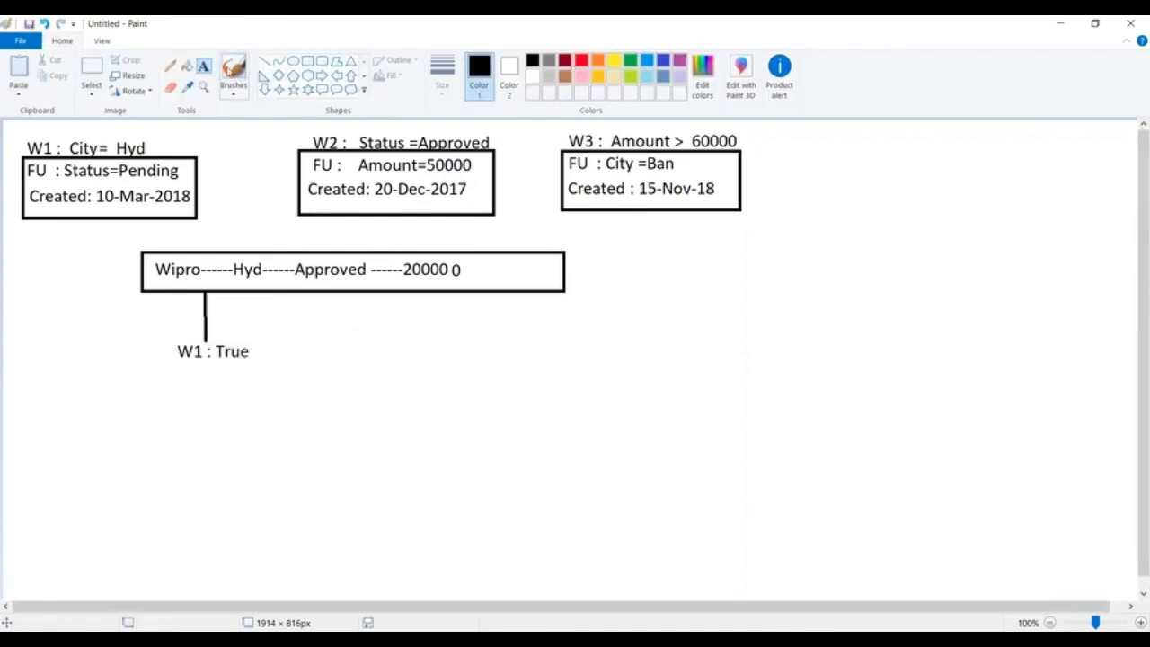
Draw a vertical line down from the record box under Approved and write "W2 : True" at its lower end.
left_click(264, 61)
left_click_drag(330, 292, 330, 334)
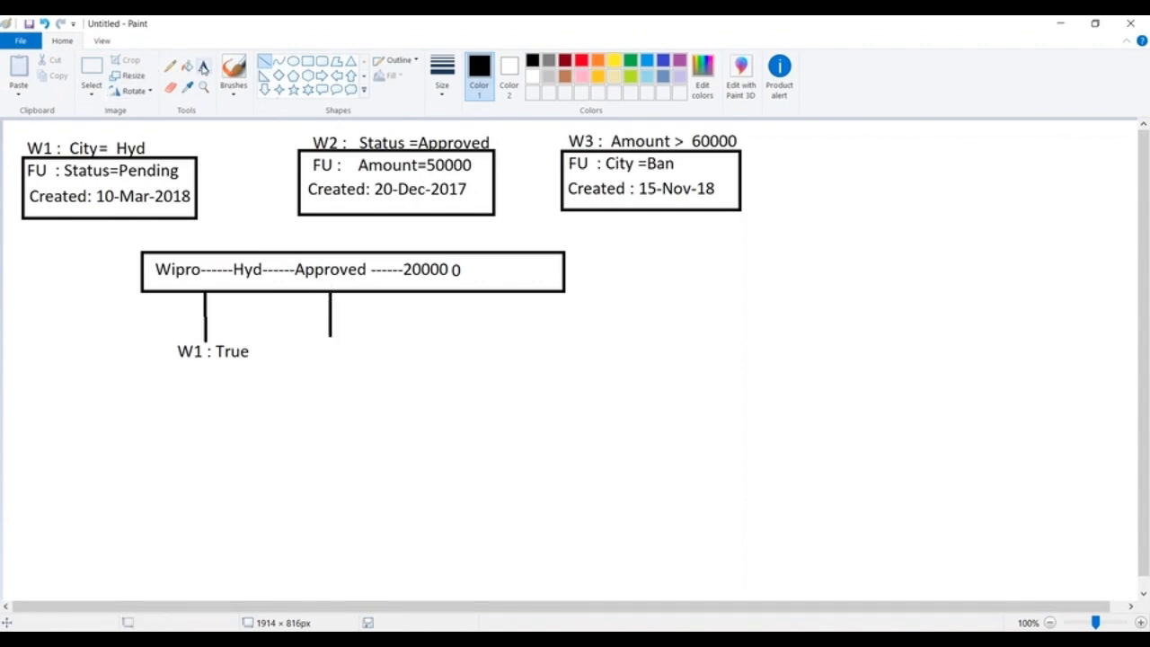
left_click(204, 66)
left_click(316, 335)
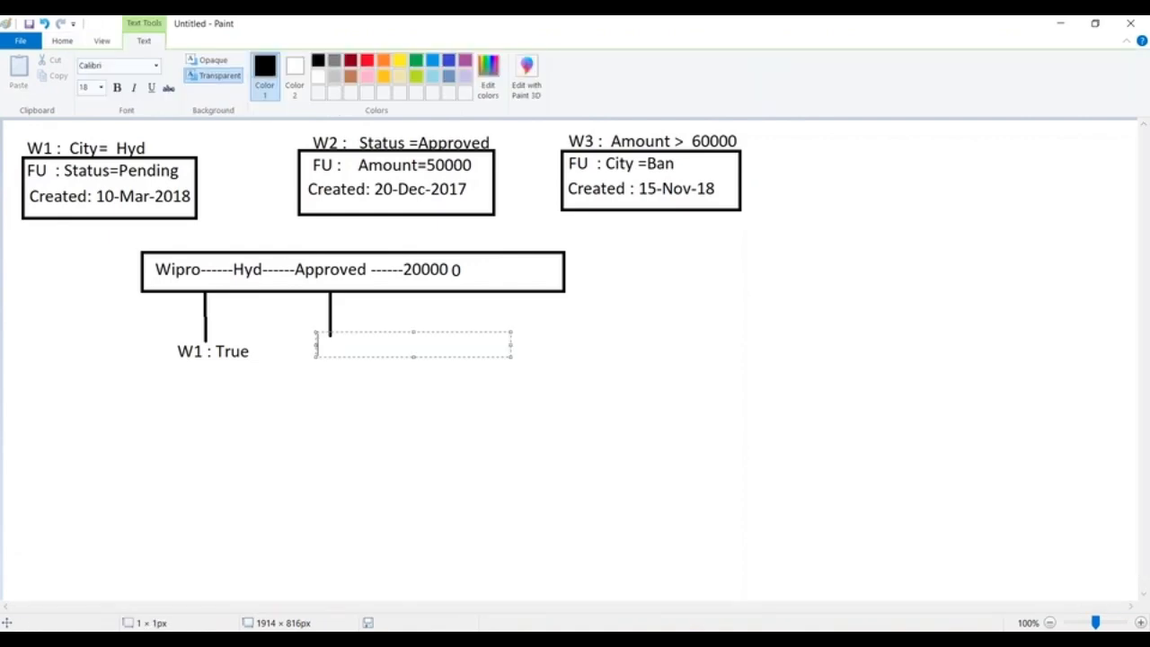
type("W2 :")
type("True")
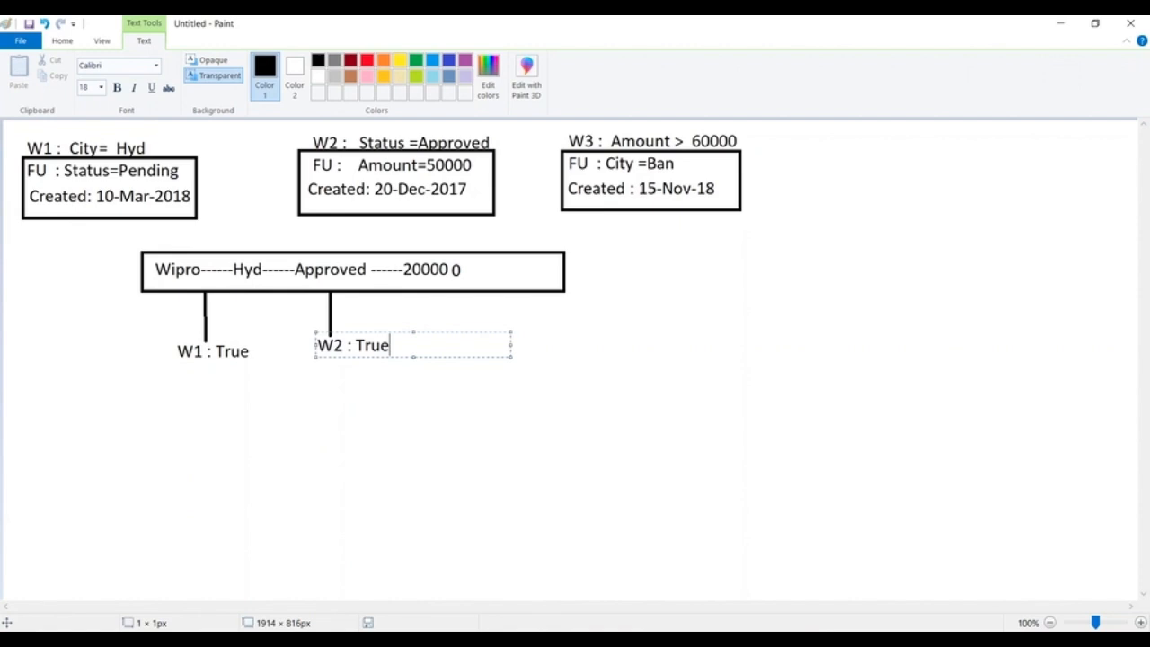
left_click(624, 328)
Draw a third vertical line down from the record box under the amount, and strike out and erase the extra 0 after 20000.
left_click(264, 60)
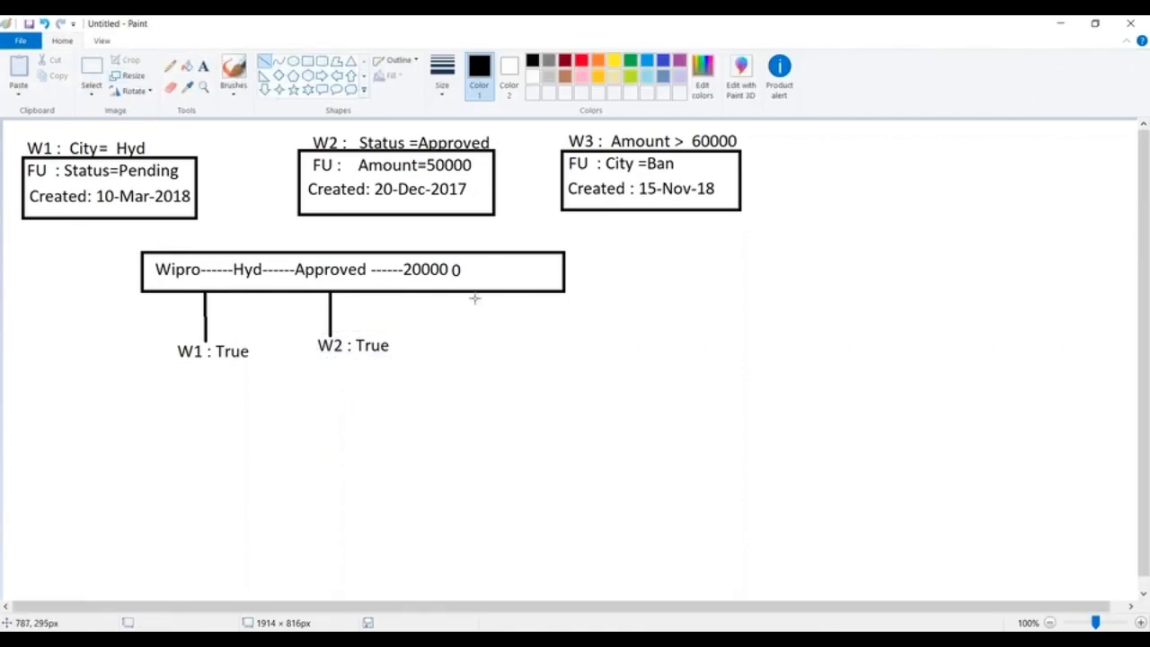
left_click_drag(455, 293, 456, 336)
left_click_drag(449, 259, 474, 284)
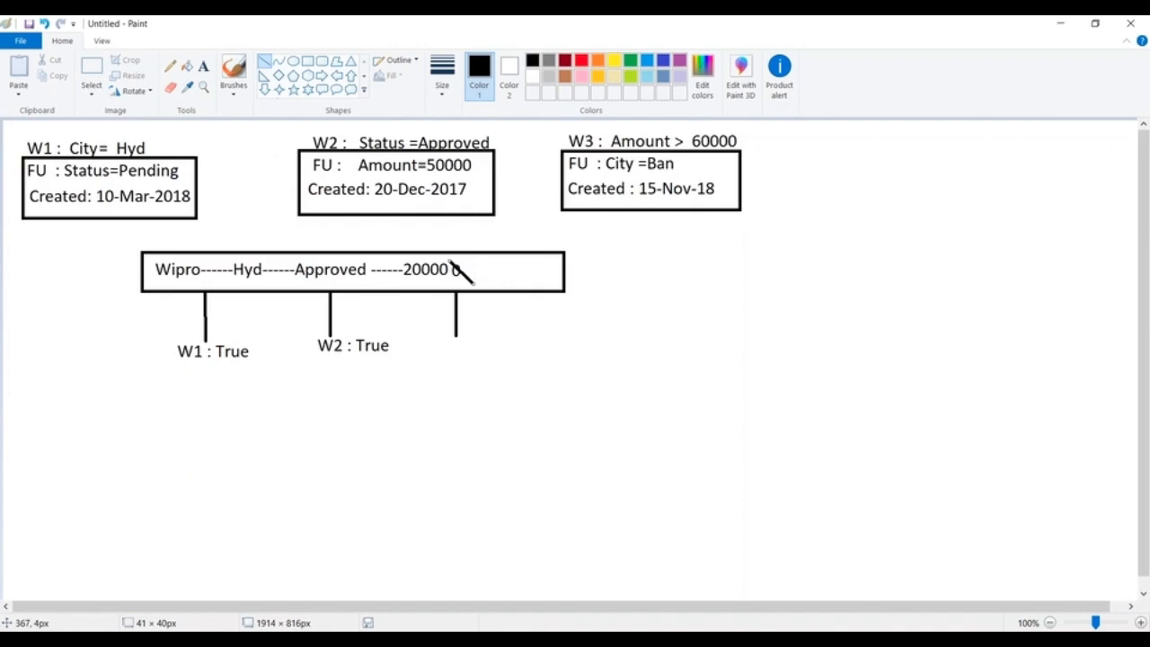
left_click(92, 72)
left_click_drag(446, 258, 486, 286)
key("Delete")
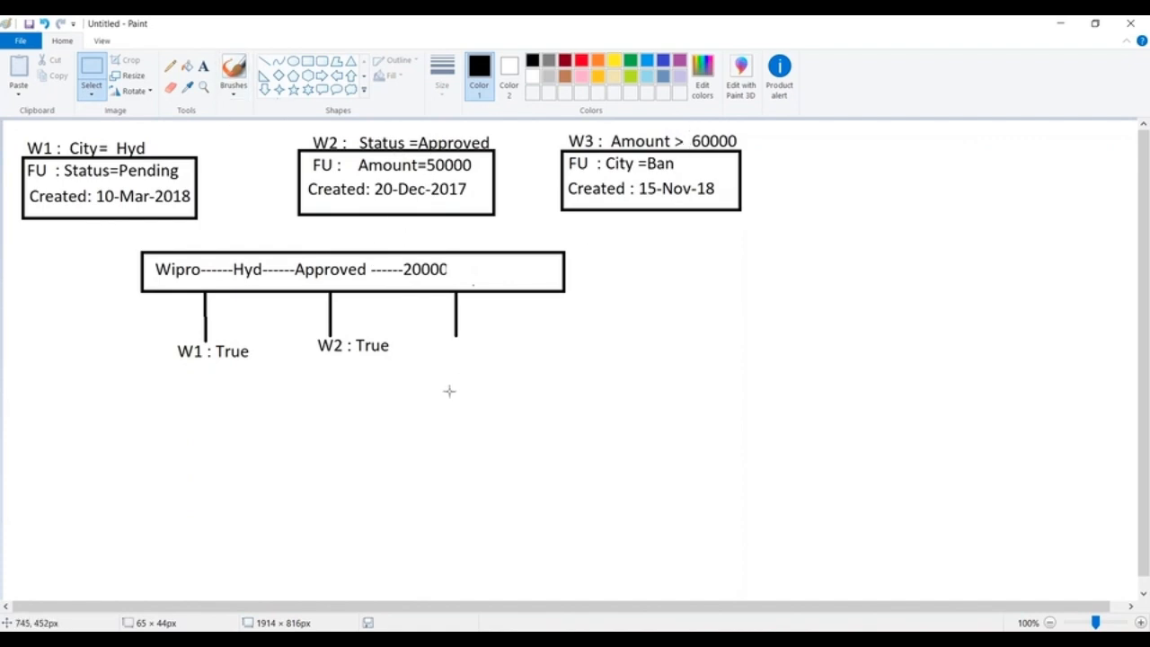
Write "W3 : false" at the lower end of the vertical line under the amount.
left_click(203, 67)
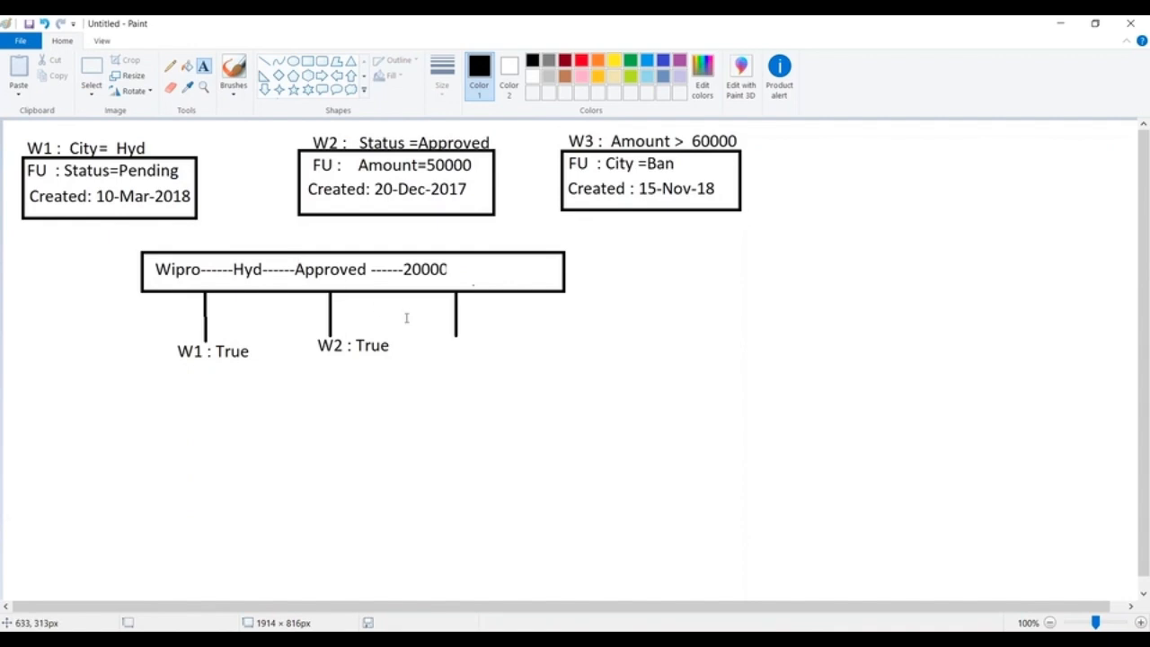
left_click(449, 335)
type("W")
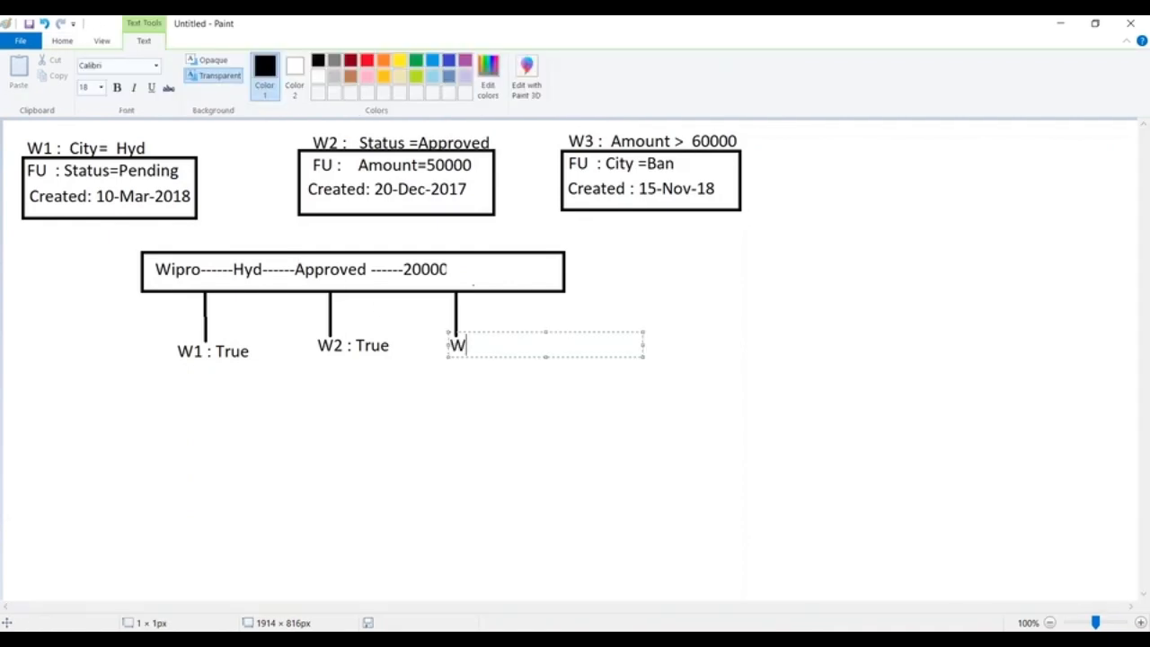
type("3 : false")
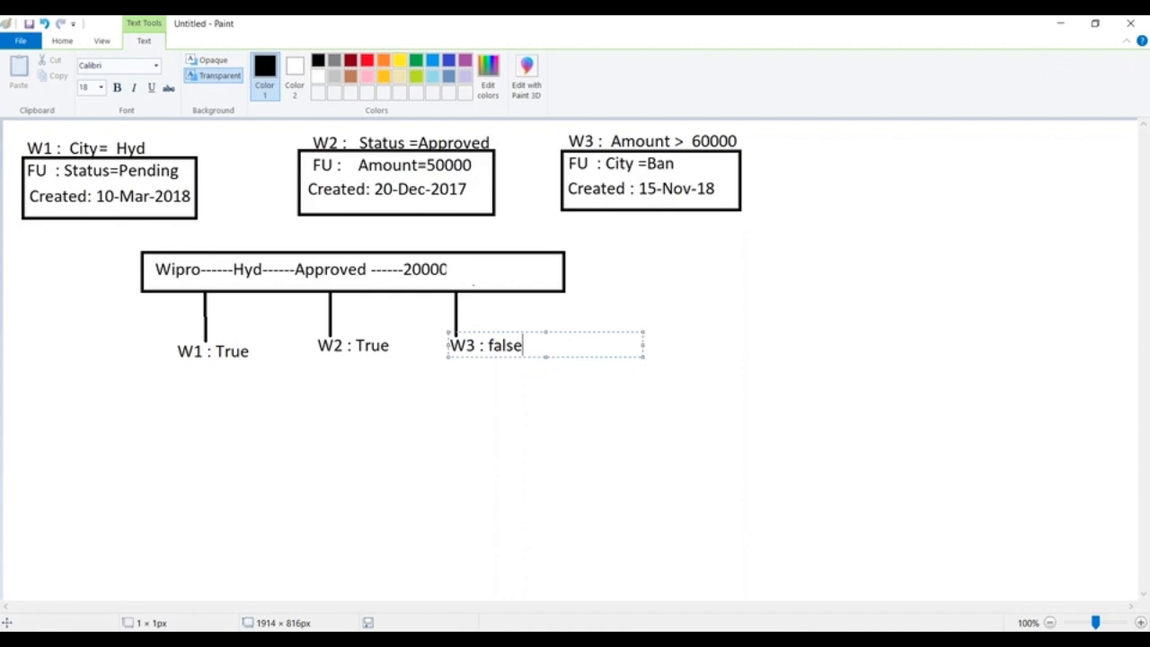
left_click(25, 339)
Draw a diagonal line about 211 × 106 px from beneath "W1 : True" and a vertical line about 109 px long from "W2 : True", converging below W2.
left_click(265, 61)
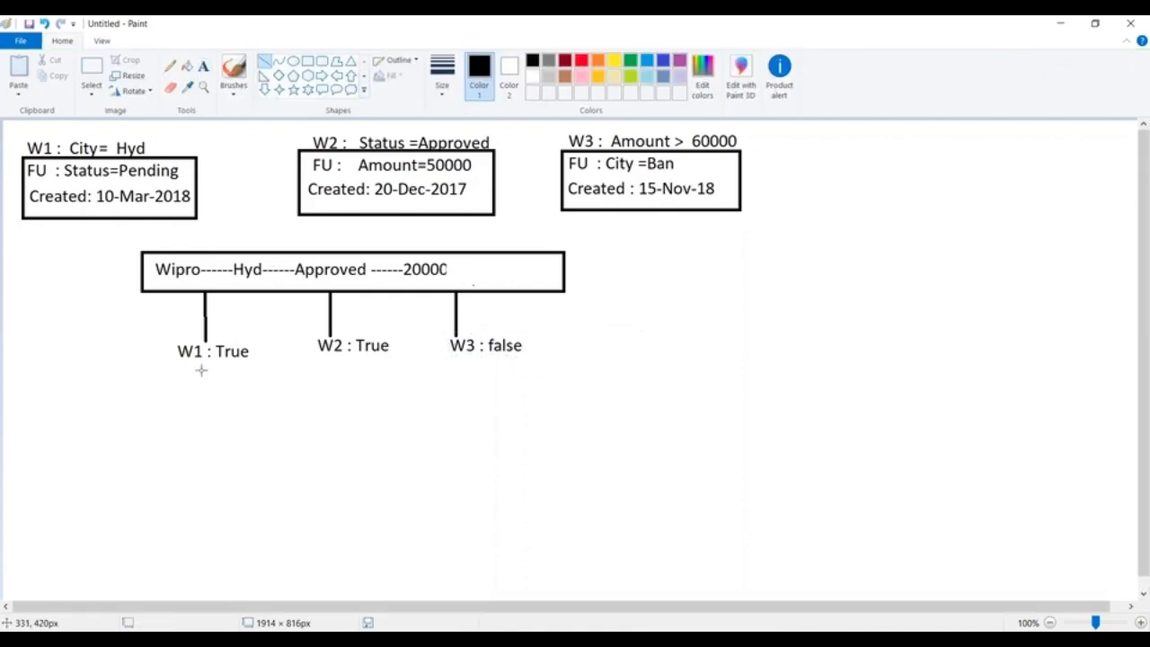
mouse_move(204, 364)
left_mouse_down()
mouse_move(265, 409)
mouse_move(330, 426)
left_mouse_up()
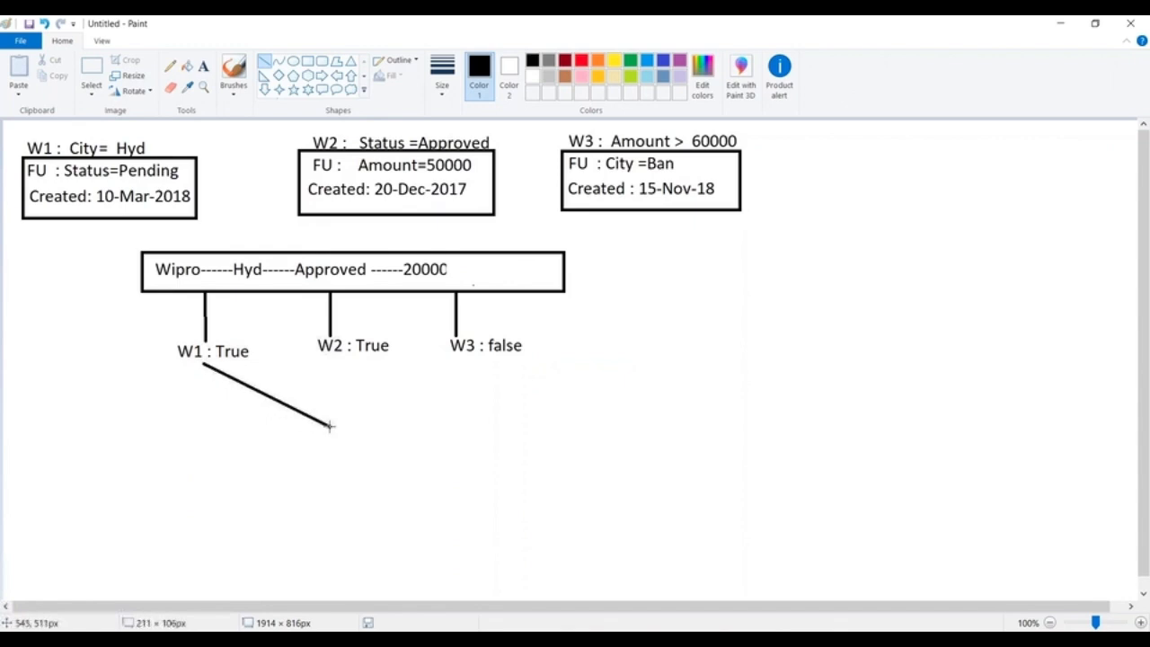
left_click_drag(337, 355, 337, 419)
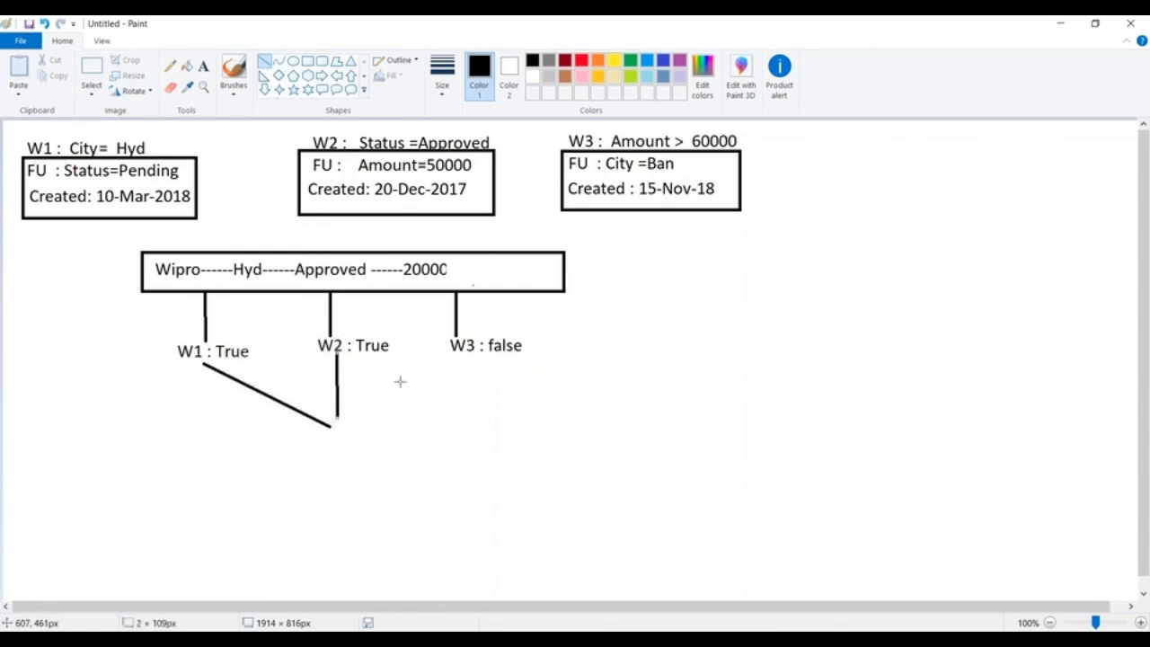
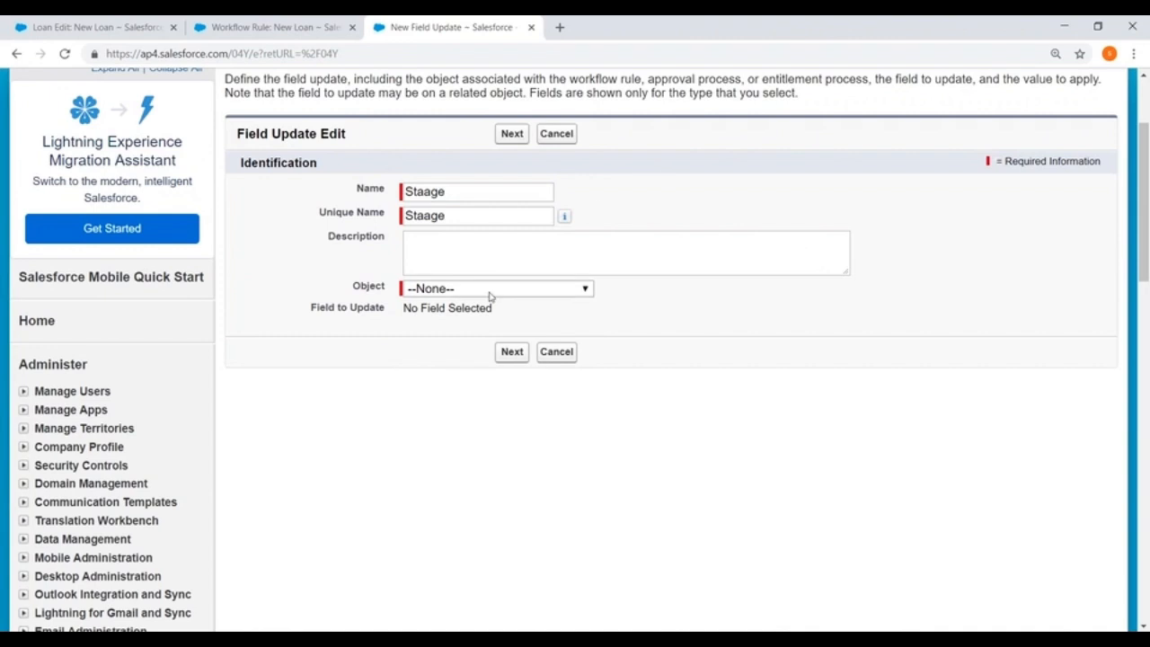
Set the Staage field update's object to Case and its field to update to Status, and continue to the value settings.
left_click(489, 291)
scroll(463, 481, "down", 5)
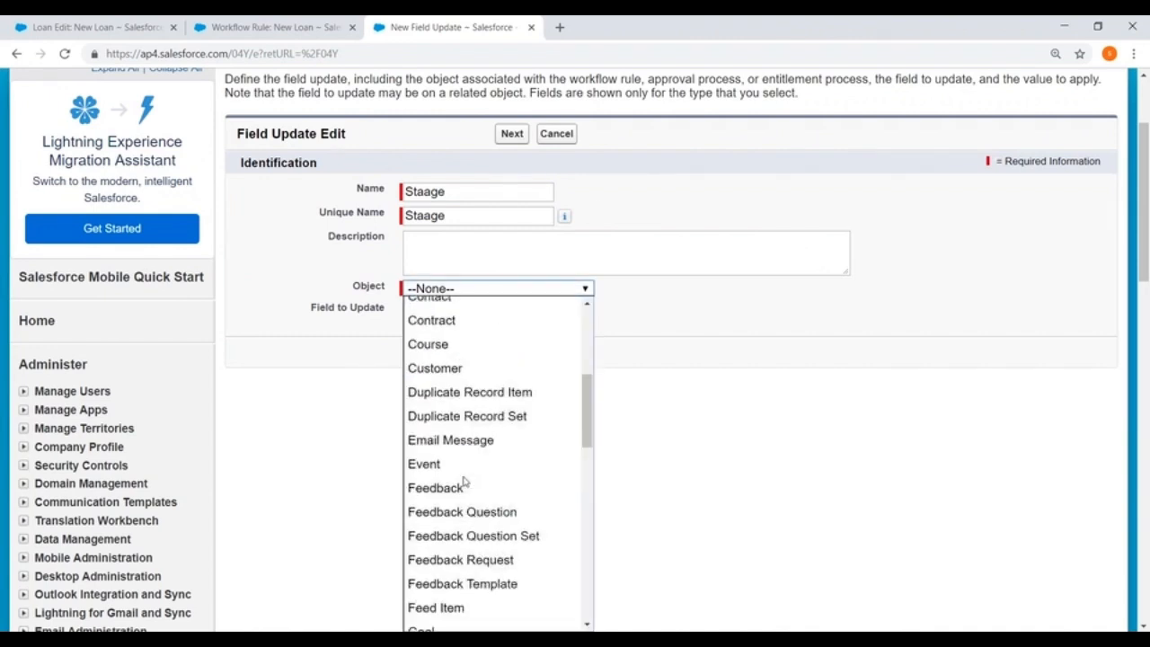
scroll(458, 404, "up", 5)
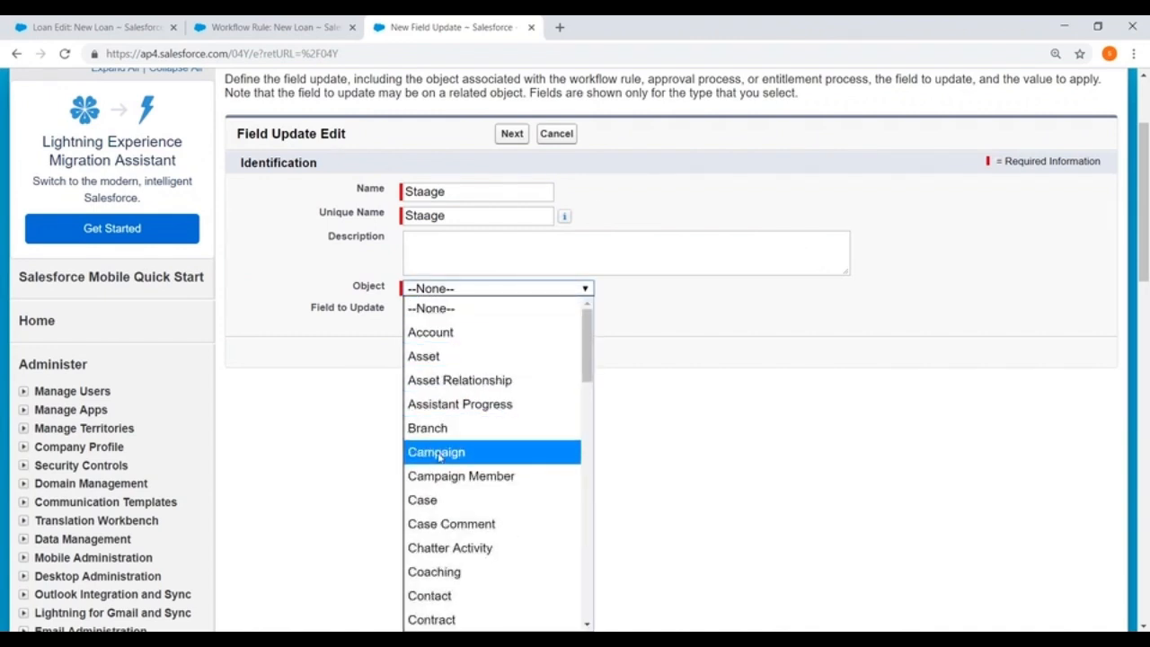
left_click(431, 509)
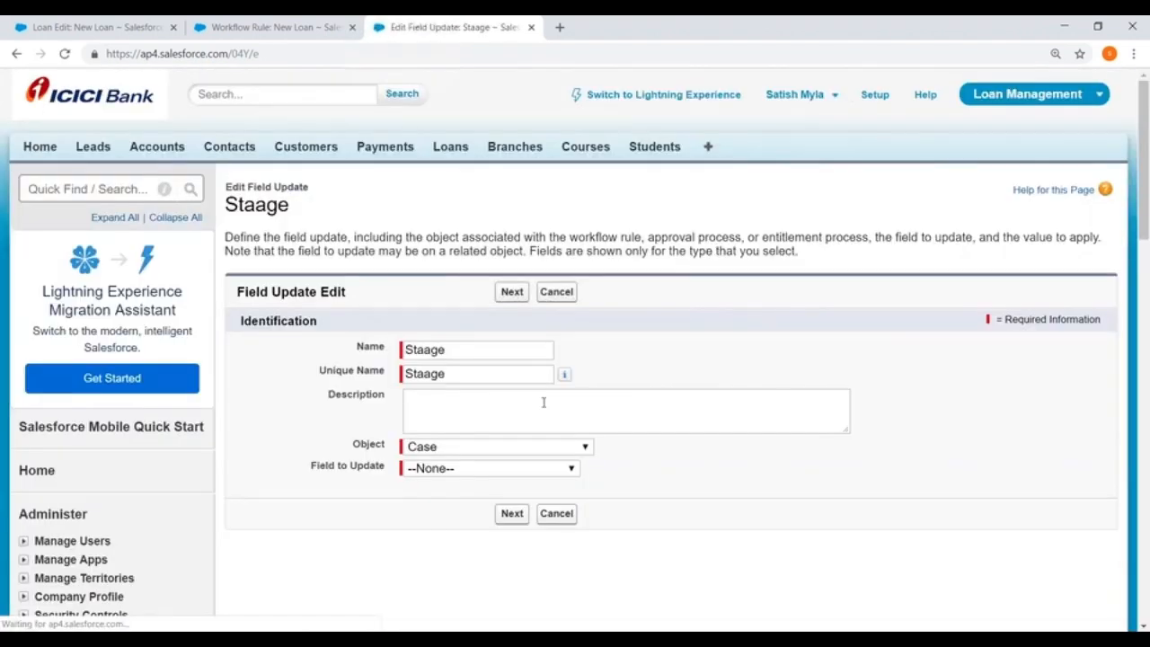
scroll(470, 385, "down", 2)
left_click(470, 246)
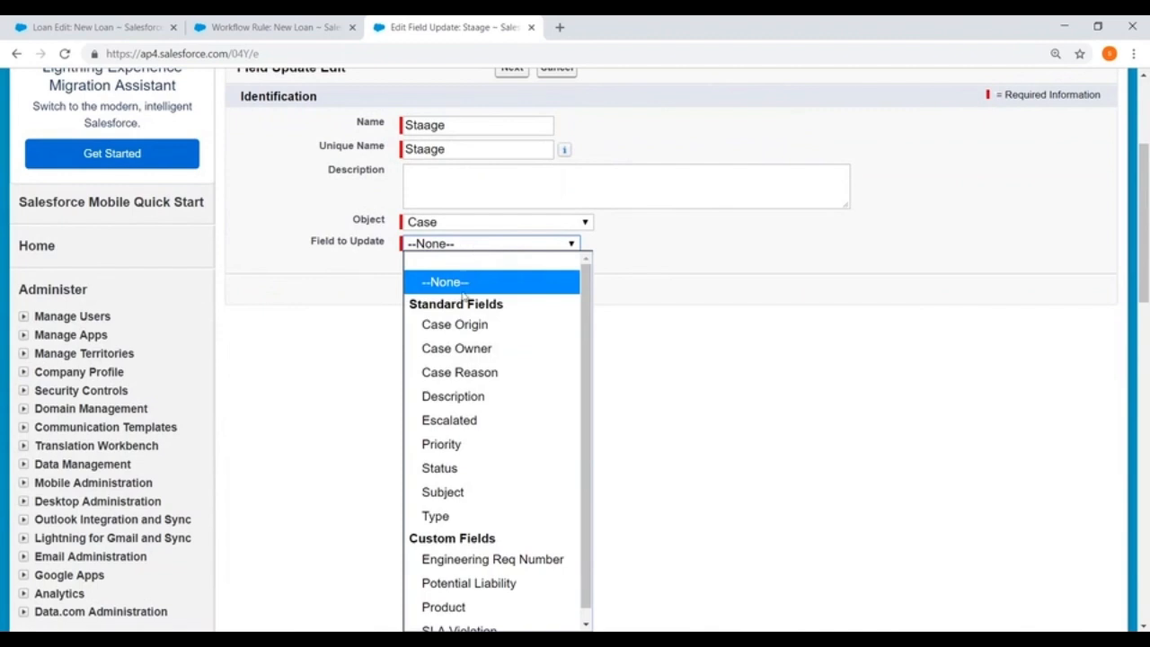
left_click(460, 468)
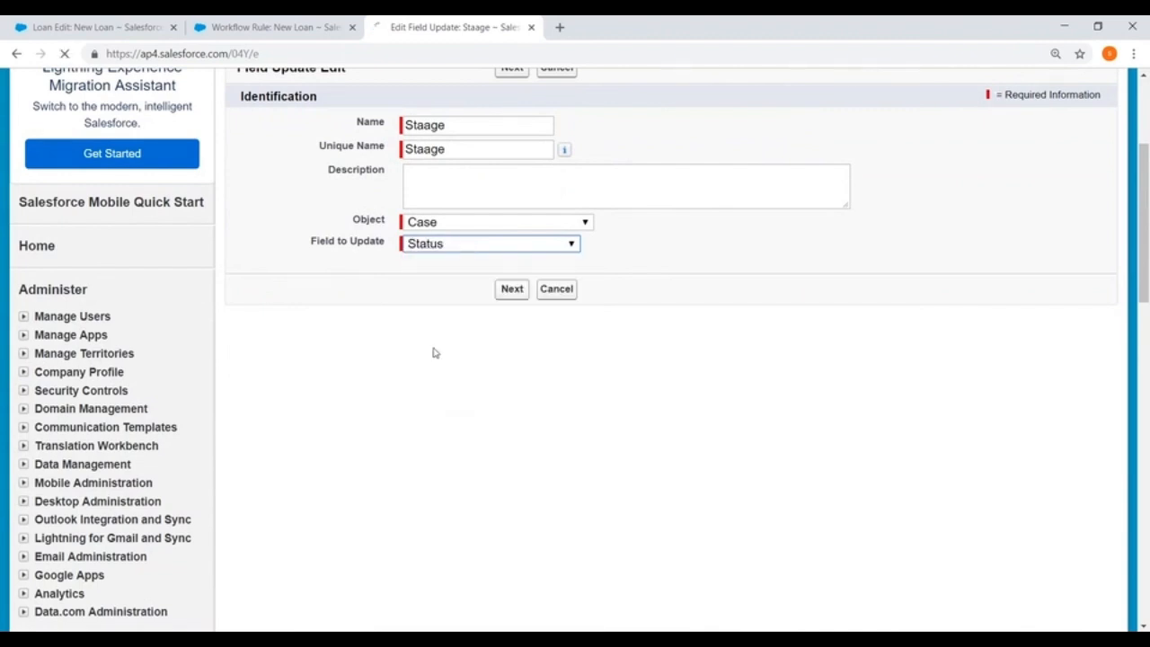
left_click(513, 290)
Set the Status picklist's new value to the specific value Working and save the field update.
scroll(481, 338, "down", 2)
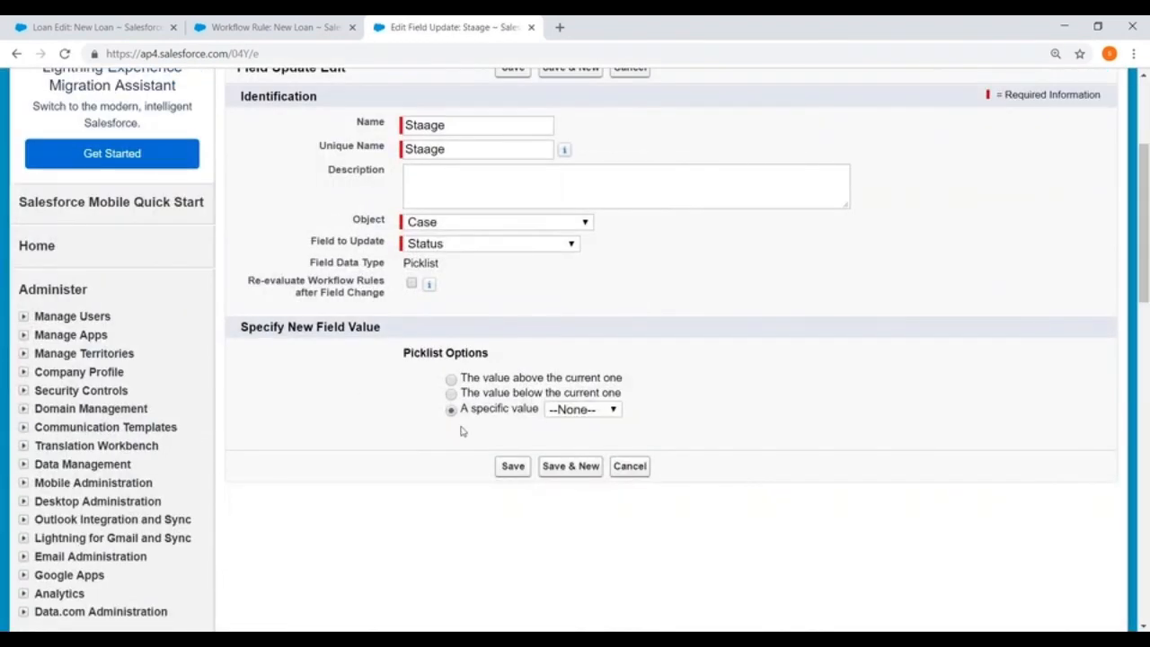
left_click(591, 412)
left_click(575, 477)
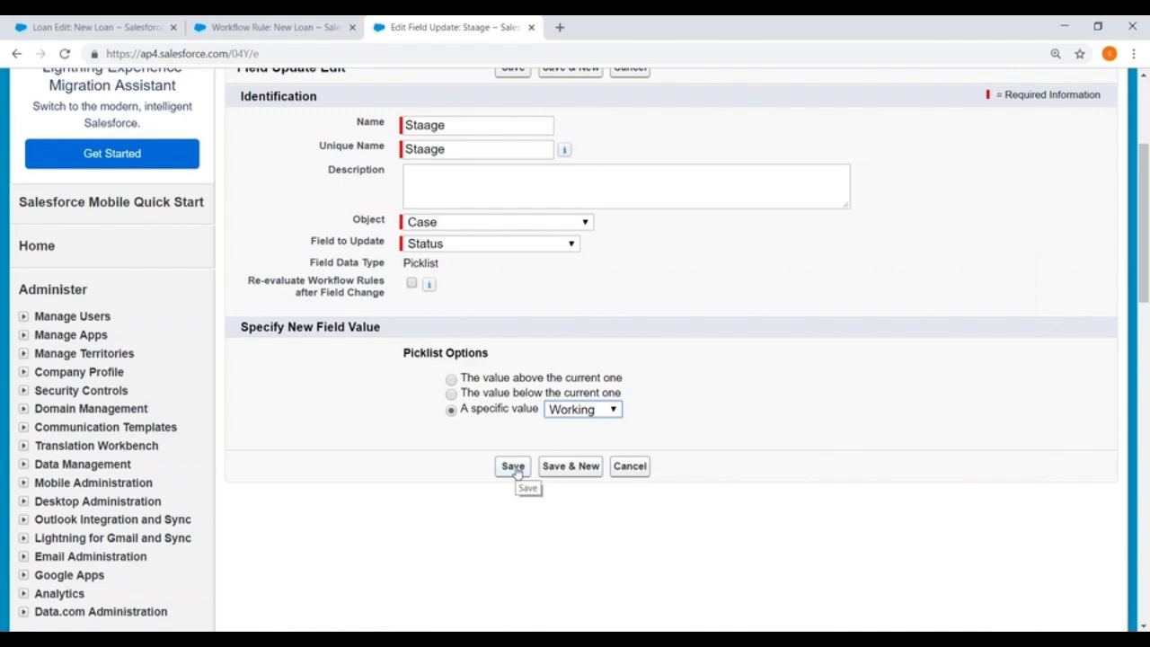
left_click(514, 469)
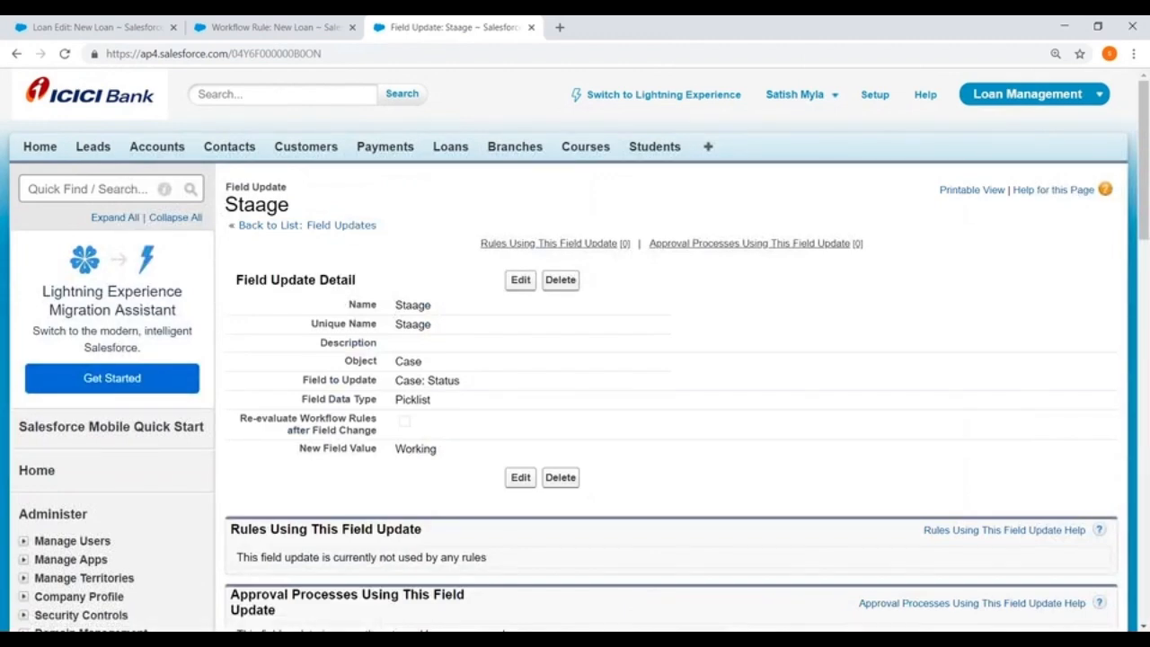
Open the New Loan workflow rule's actions for editing and bring up the selection of existing actions for immediate execution.
left_click(269, 27)
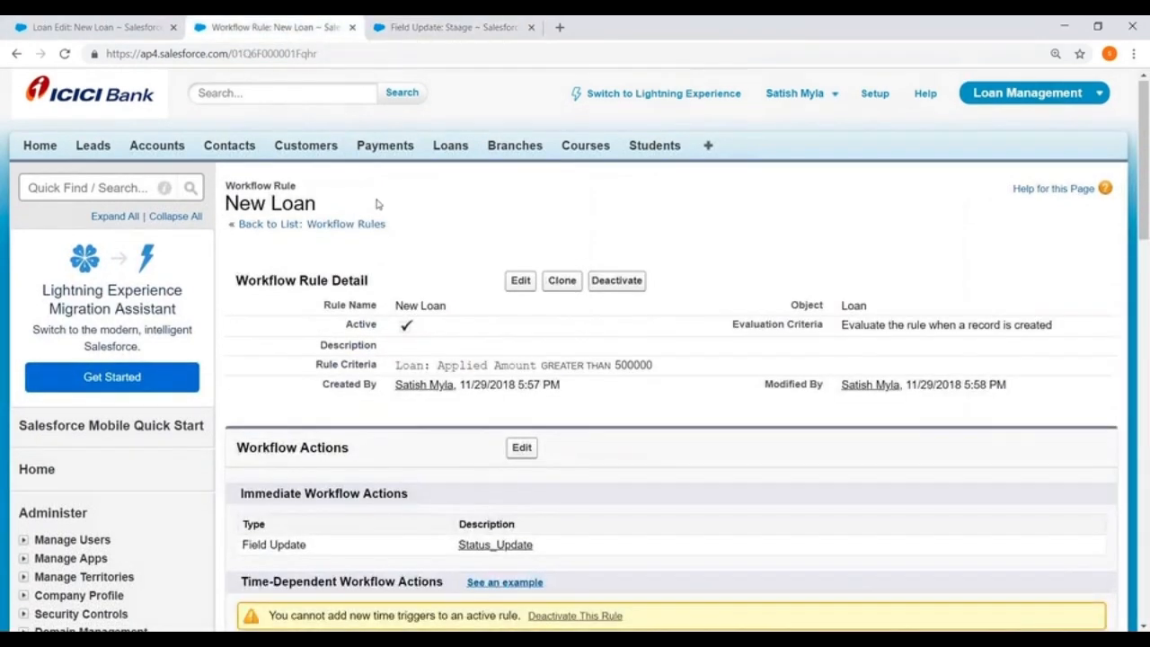
scroll(434, 345, "down", 3)
scroll(508, 189, "up", 3)
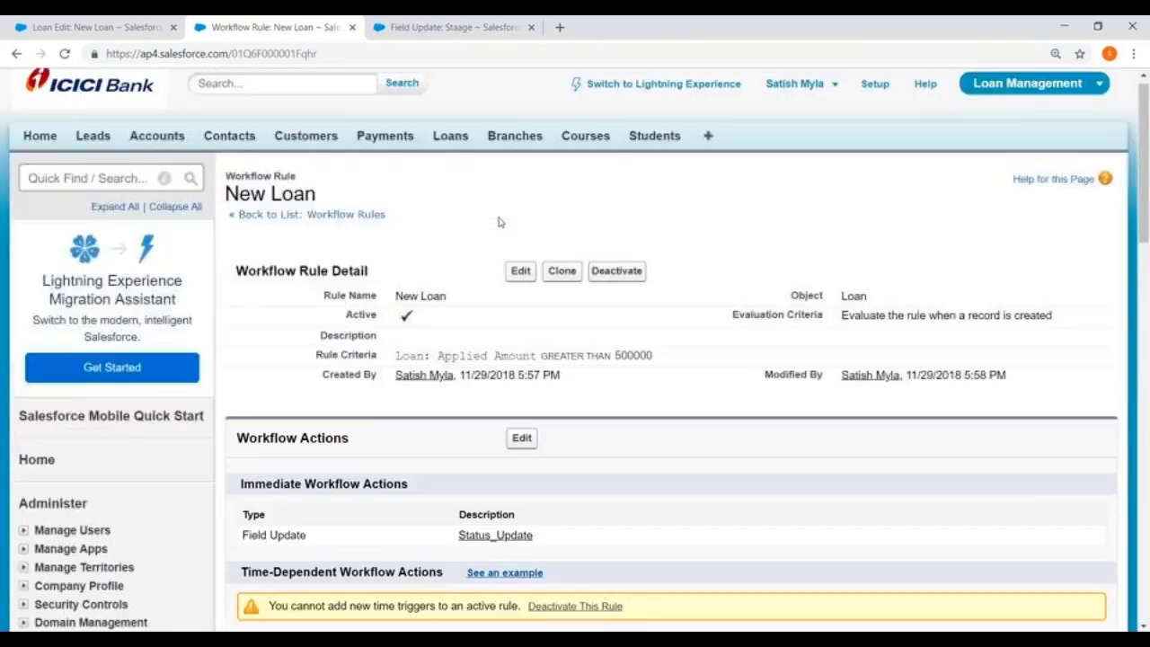
scroll(390, 231, "down", 2)
scroll(390, 231, "down", 1)
left_click(522, 224)
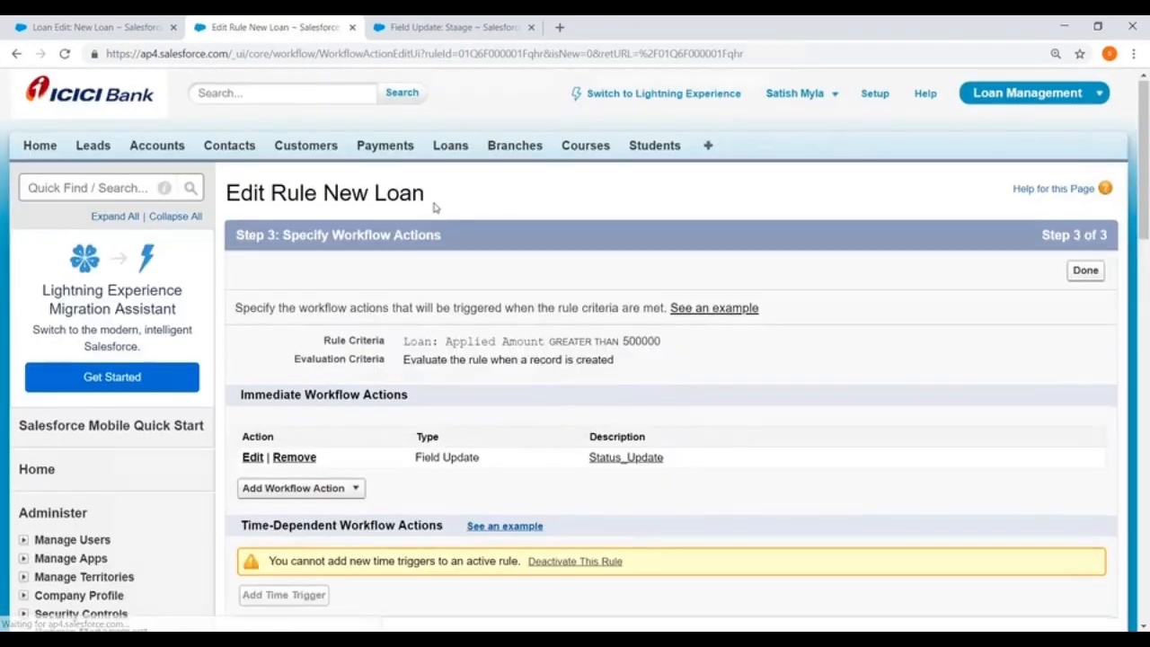
scroll(432, 206, "down", 3)
left_click(296, 189)
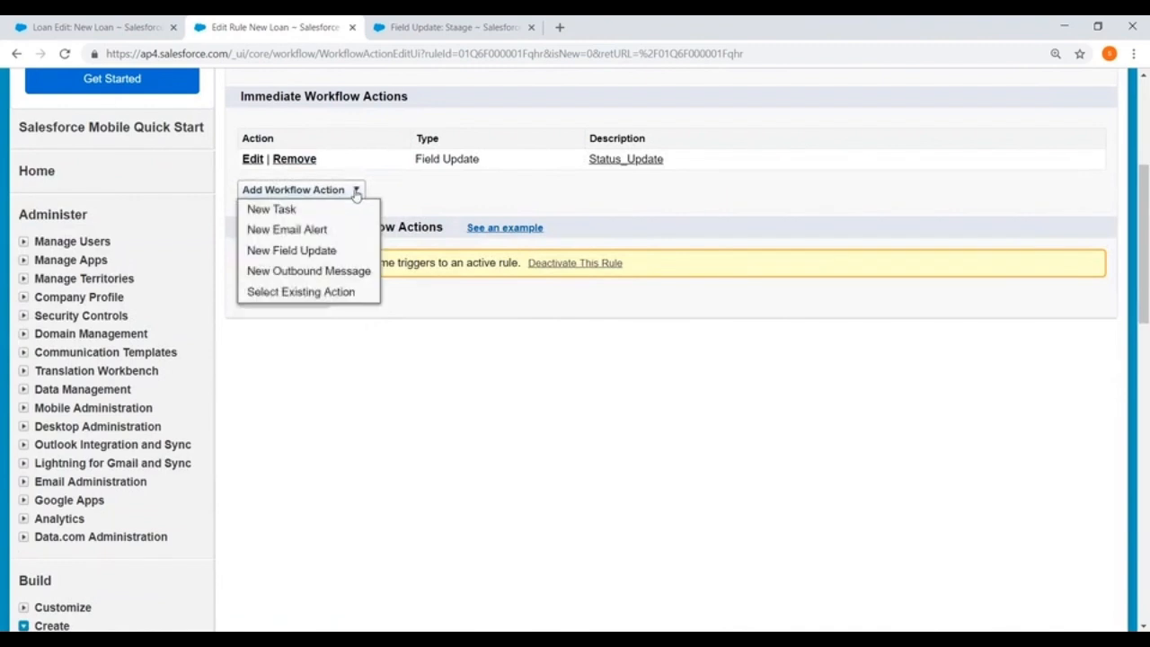
left_click(276, 293)
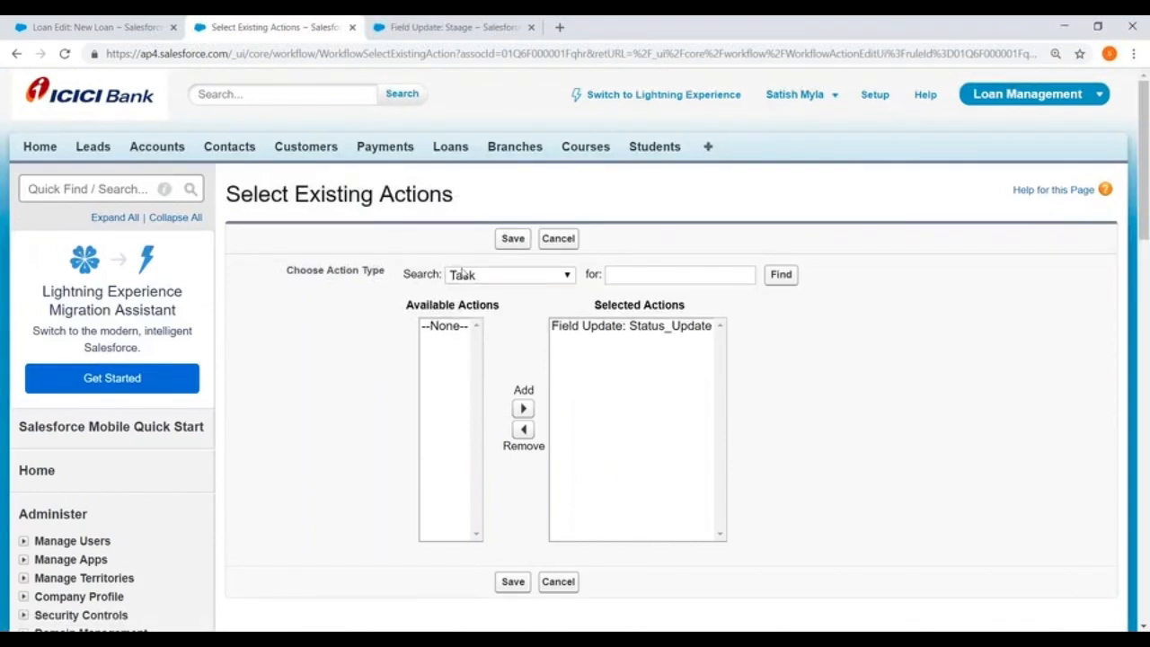
Look up the rule's available Field Update actions, leave the selection without saving and close the New Loan rule's page.
left_click(467, 274)
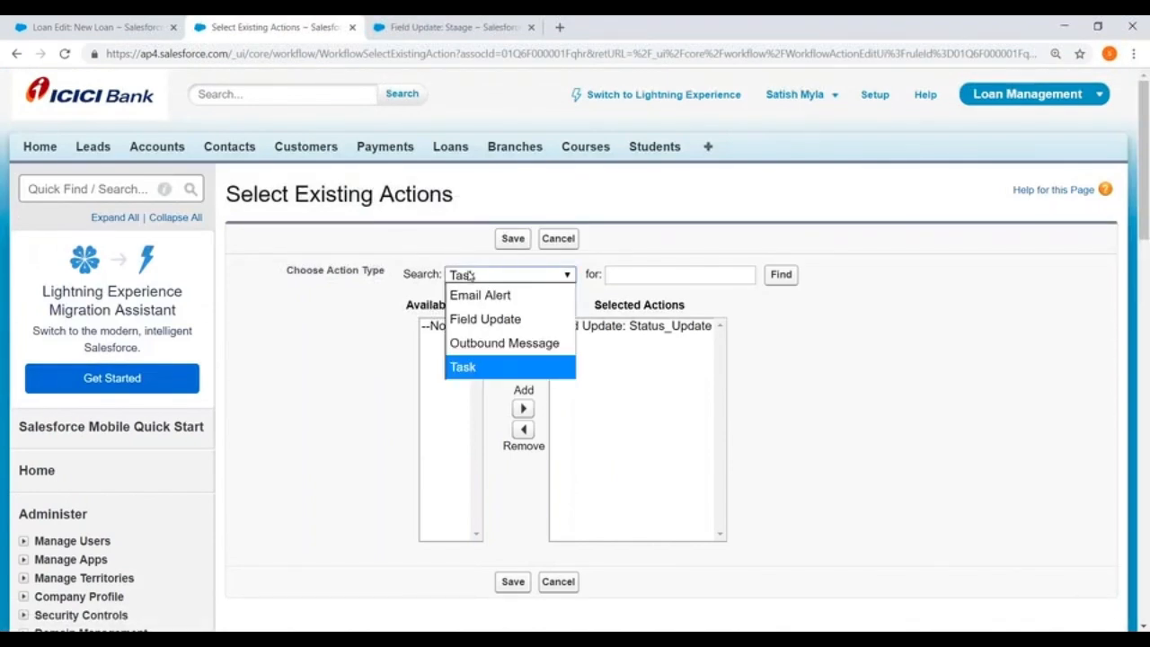
left_click(469, 316)
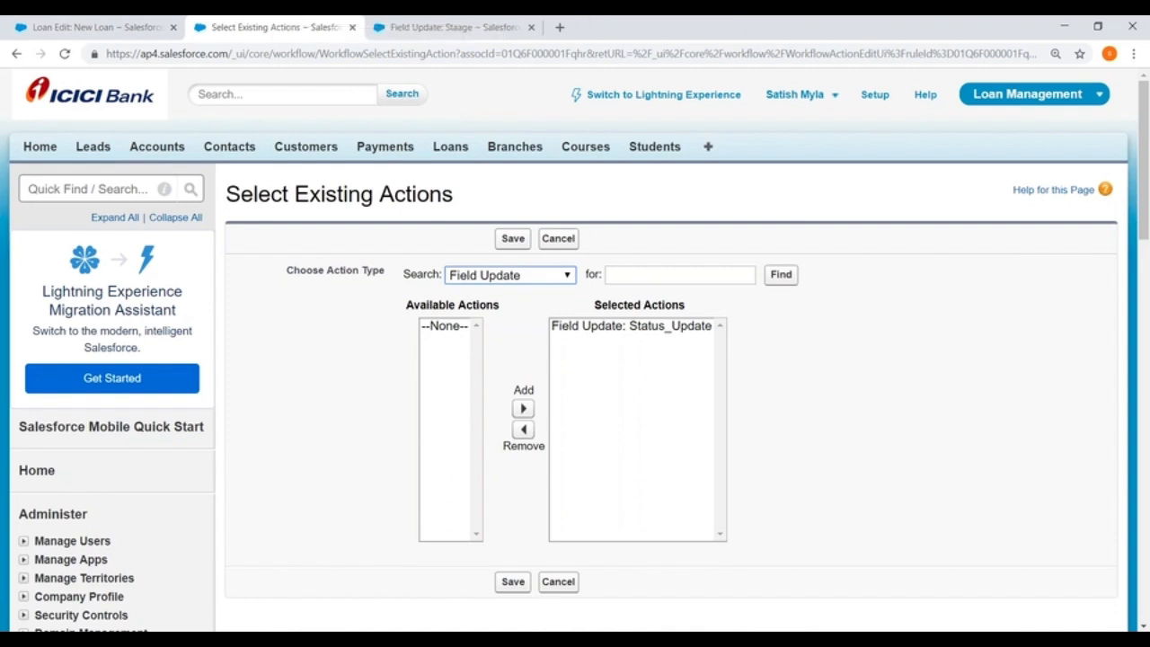
scroll(629, 386, "down", 2)
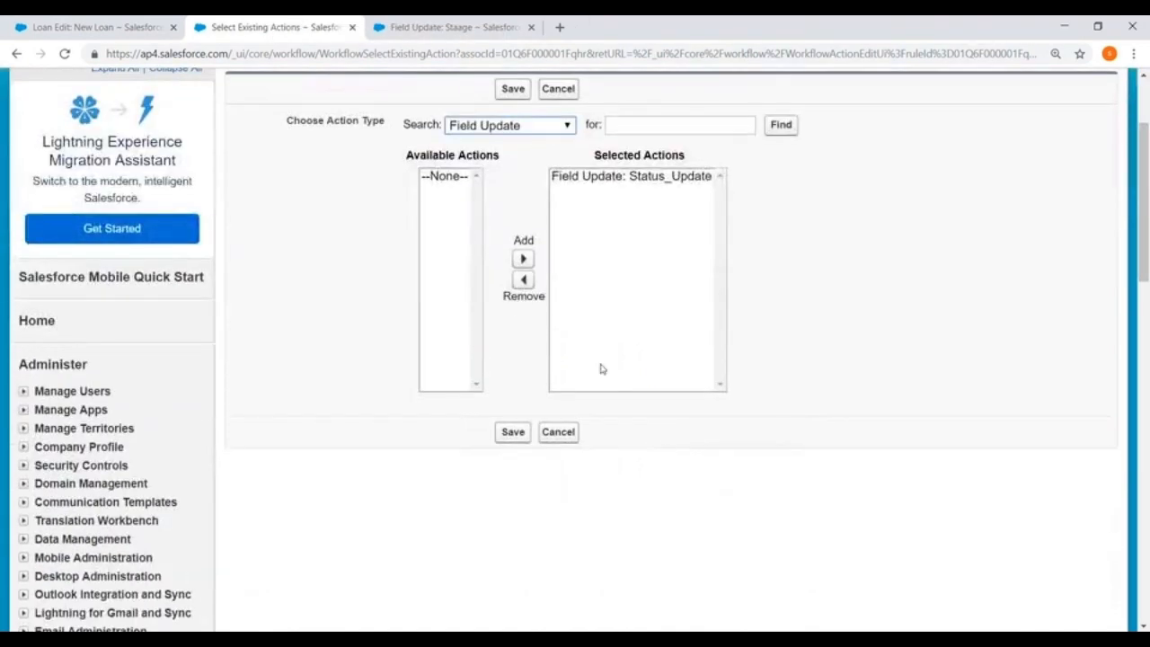
scroll(601, 368, "up", 2)
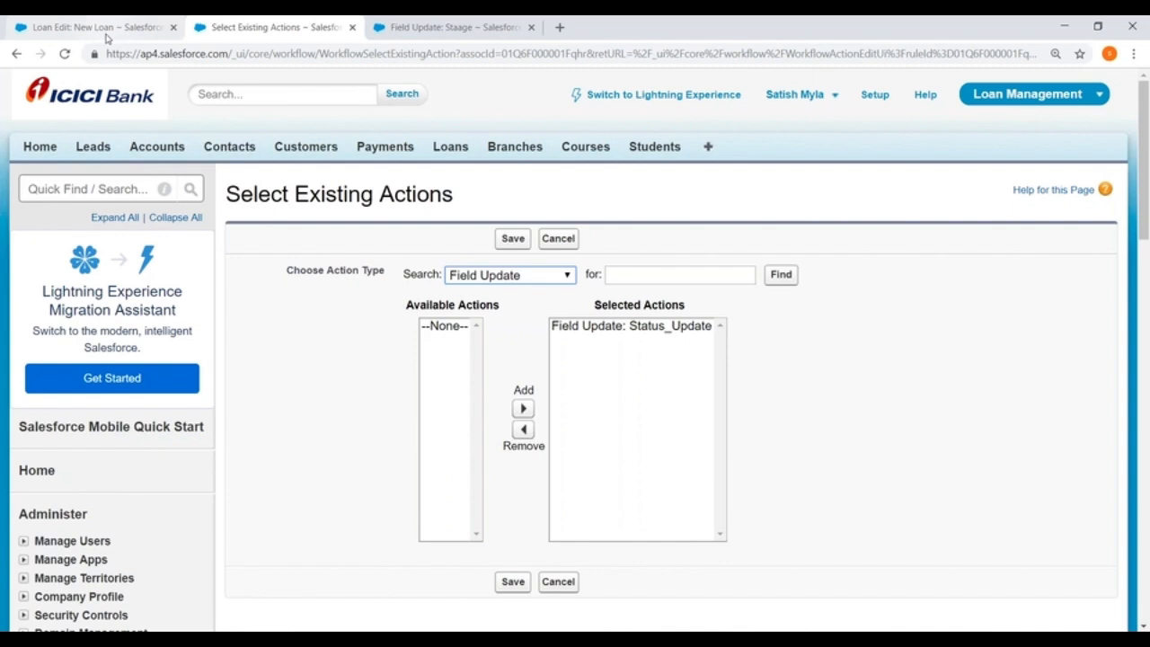
left_click(558, 239)
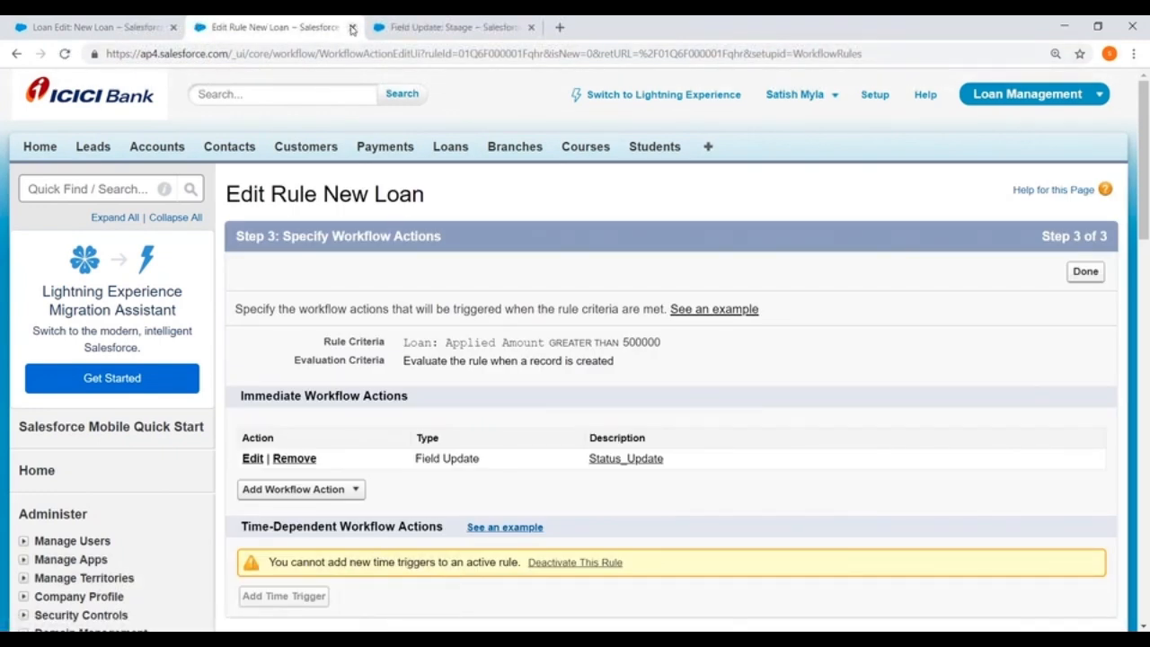
left_click(352, 28)
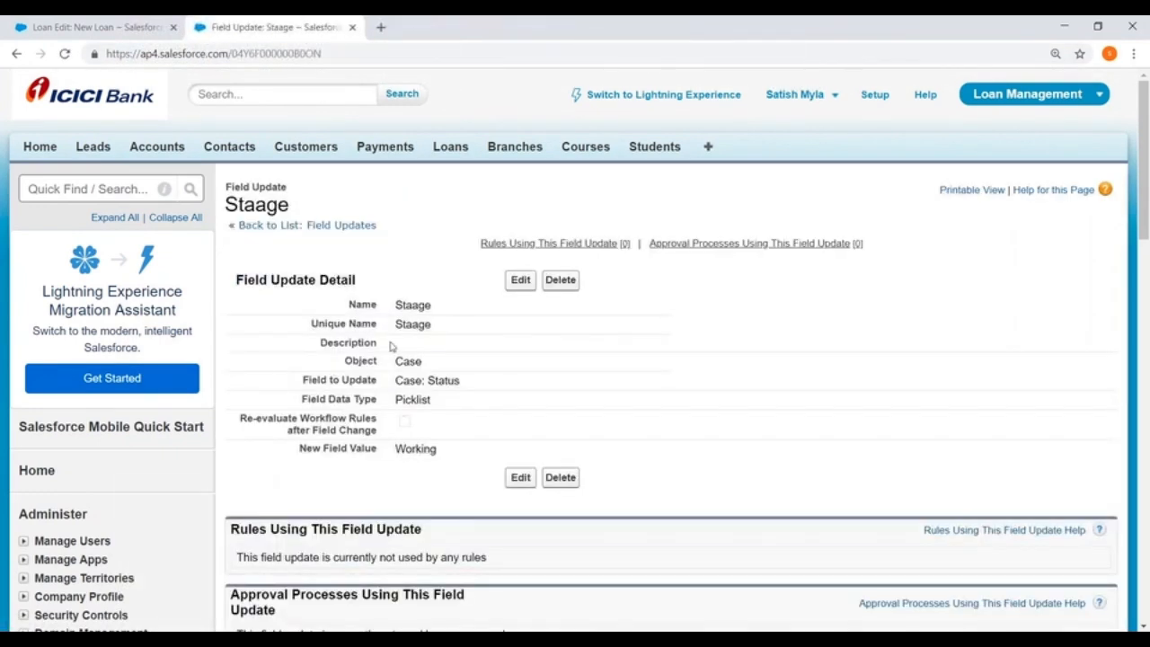
Switch to Paint and start a new blank picture, discarding the unsaved workflow diagram.
key("alt+Tab")
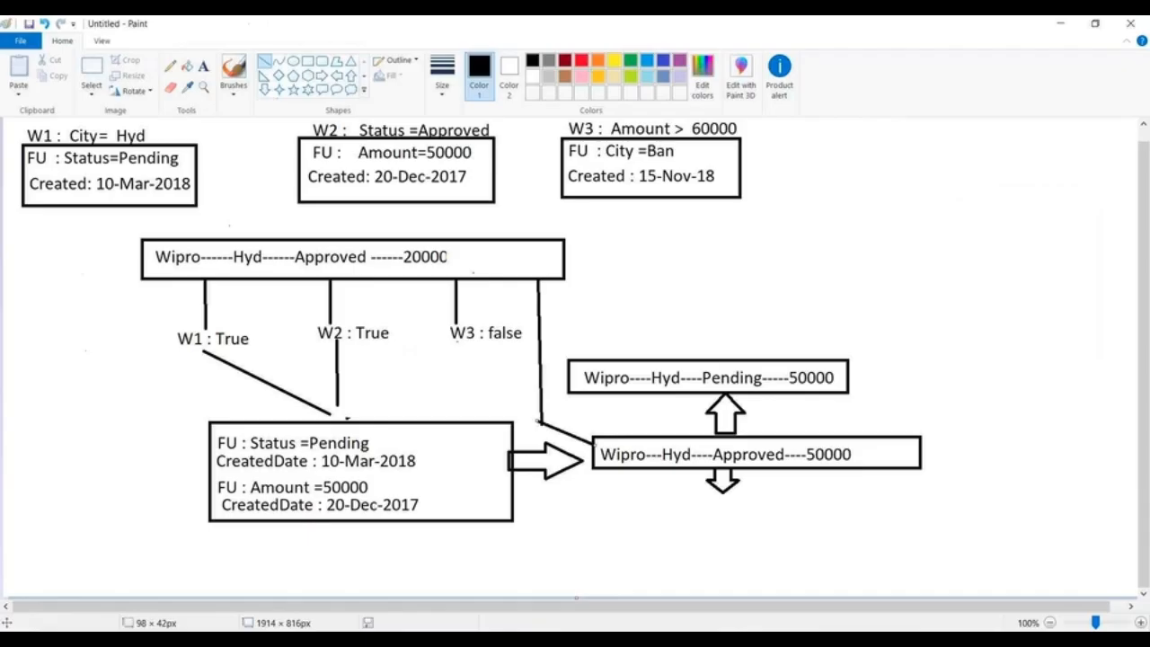
left_click(17, 42)
left_click(38, 67)
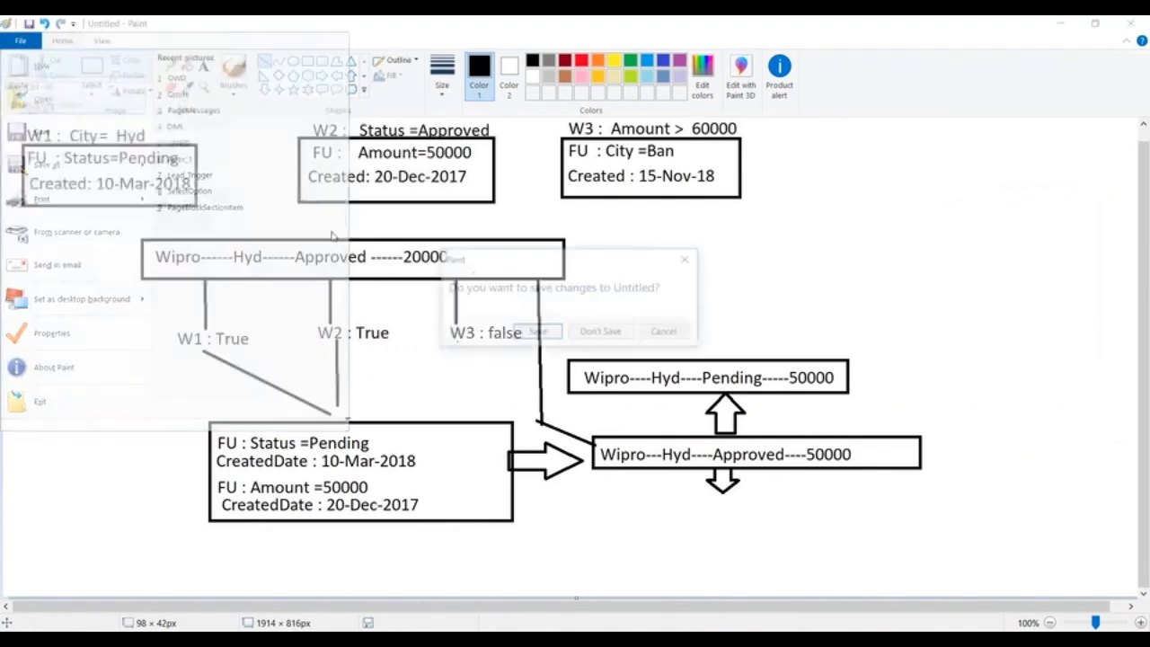
left_click(600, 331)
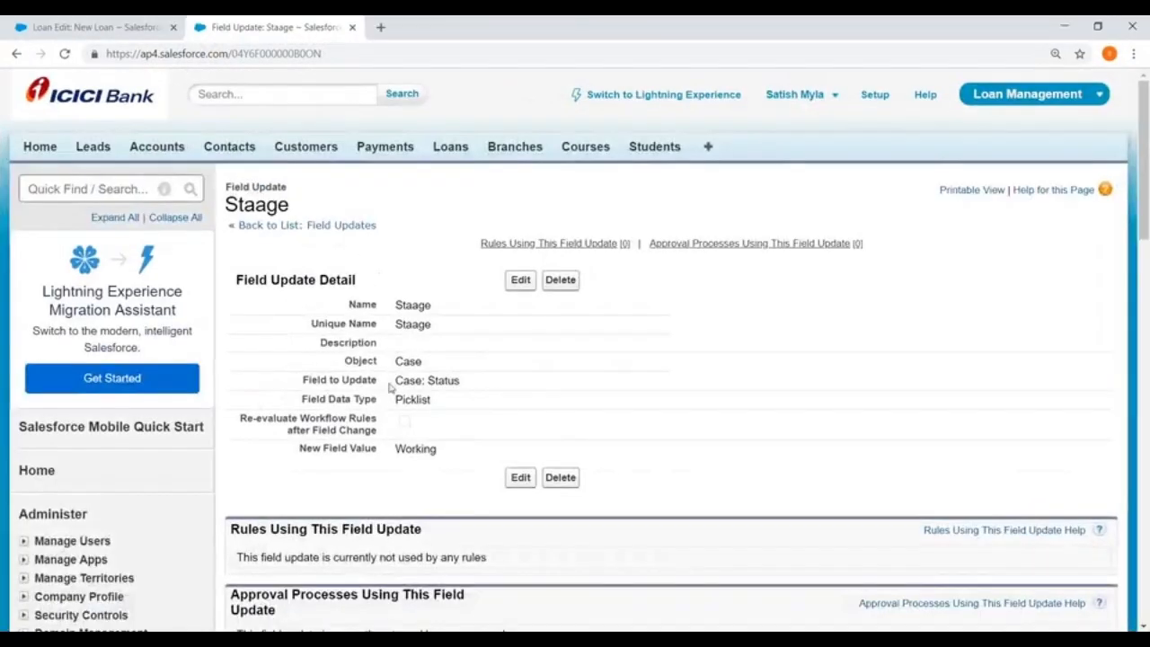
Copy the label "Re-evaluate Workflow Rules after Field Change" from the Staage field update in the browser and return to Paint.
scroll(428, 404, "down", 2)
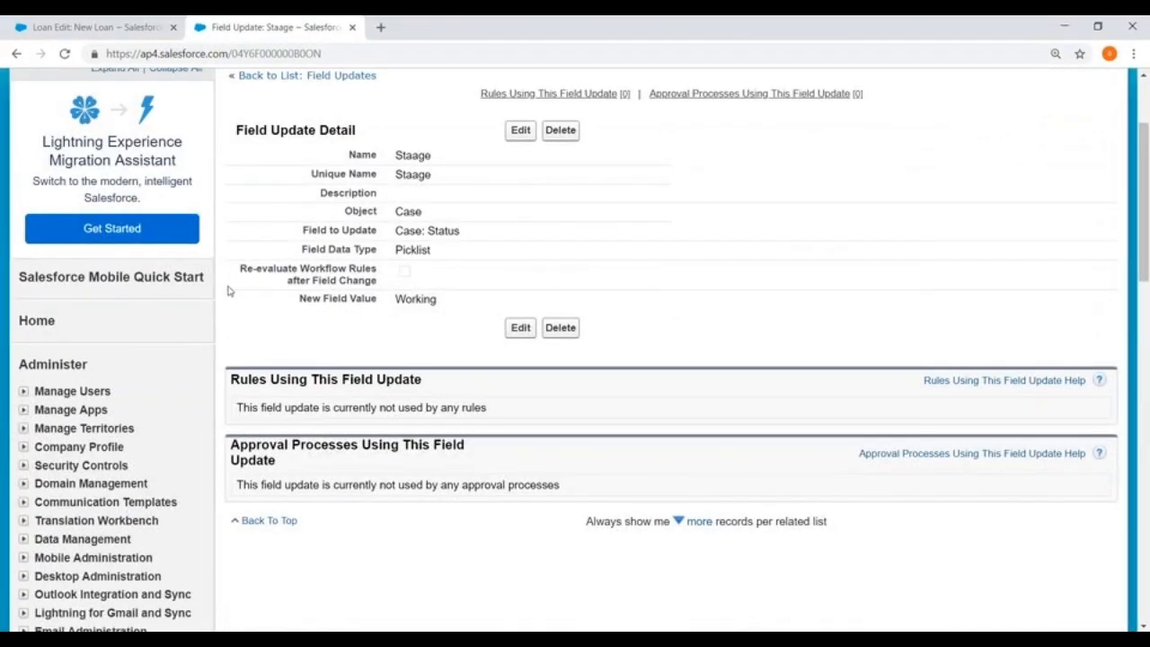
left_click_drag(239, 268, 378, 290)
key("ctrl+c")
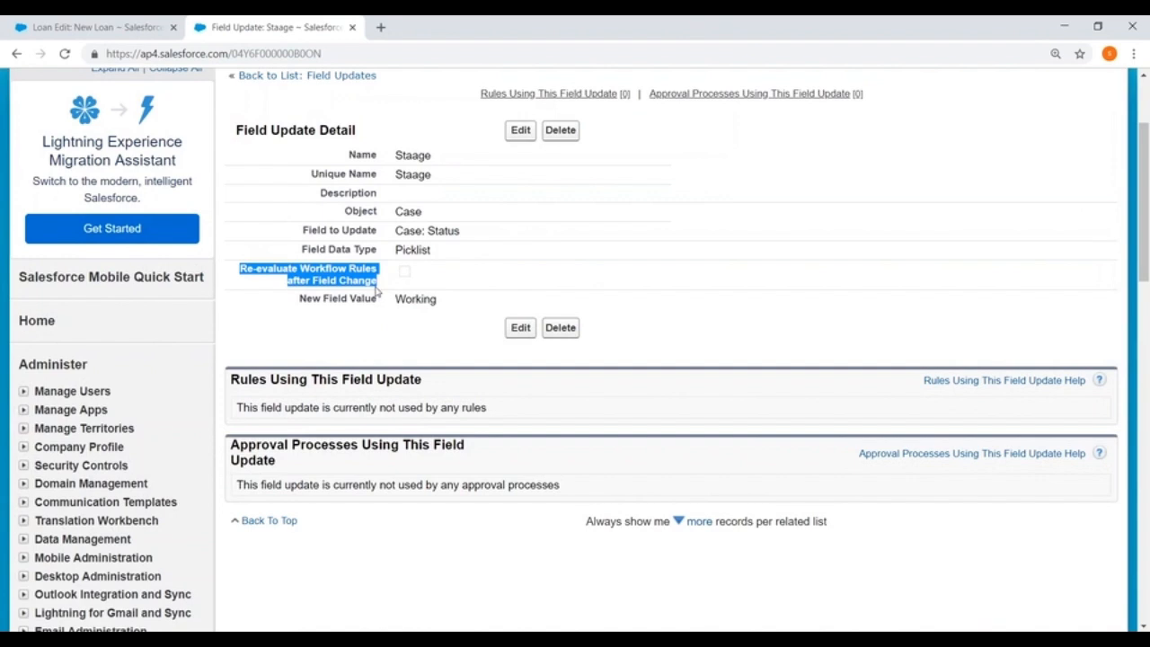
left_click(1068, 27)
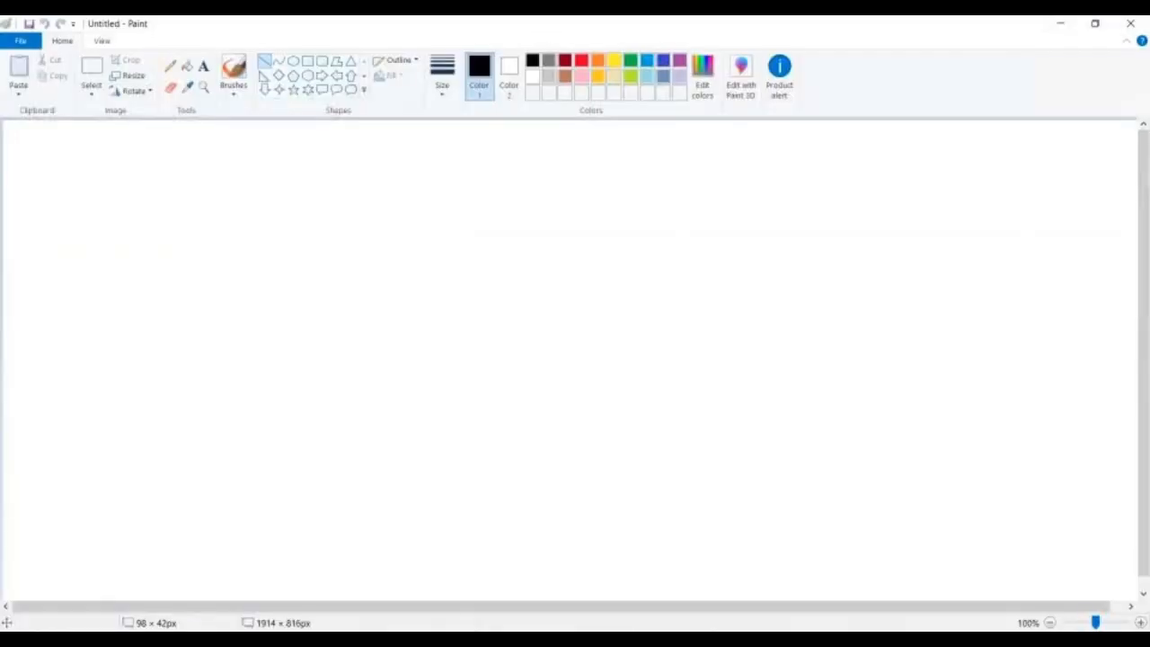
Write "W1 : City =Hyd" in a wide text box at the upper-left corner of the canvas.
left_click(203, 67)
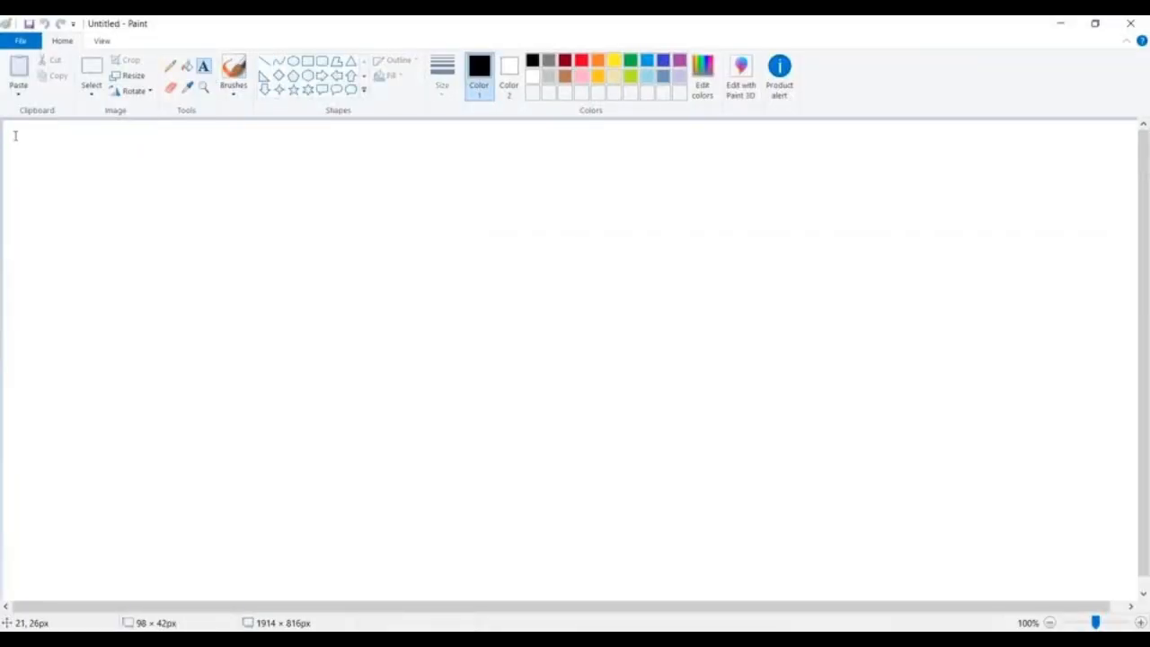
left_click(14, 132)
type("W1 ")
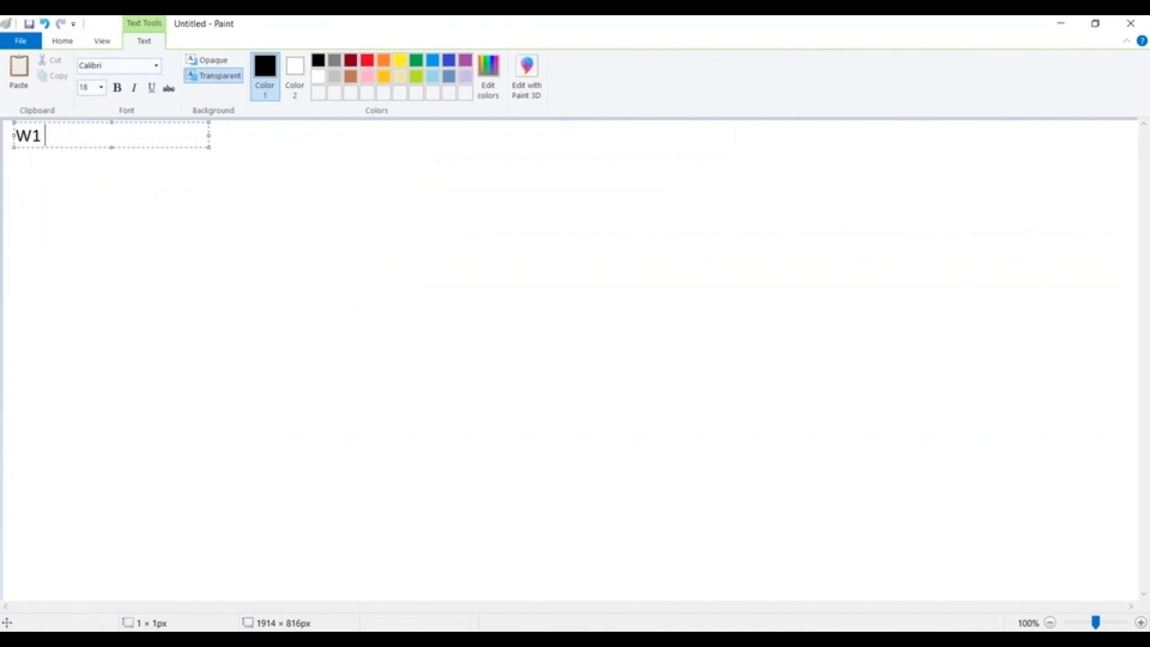
type(":")
left_click_drag(210, 135, 560, 167)
type("City")
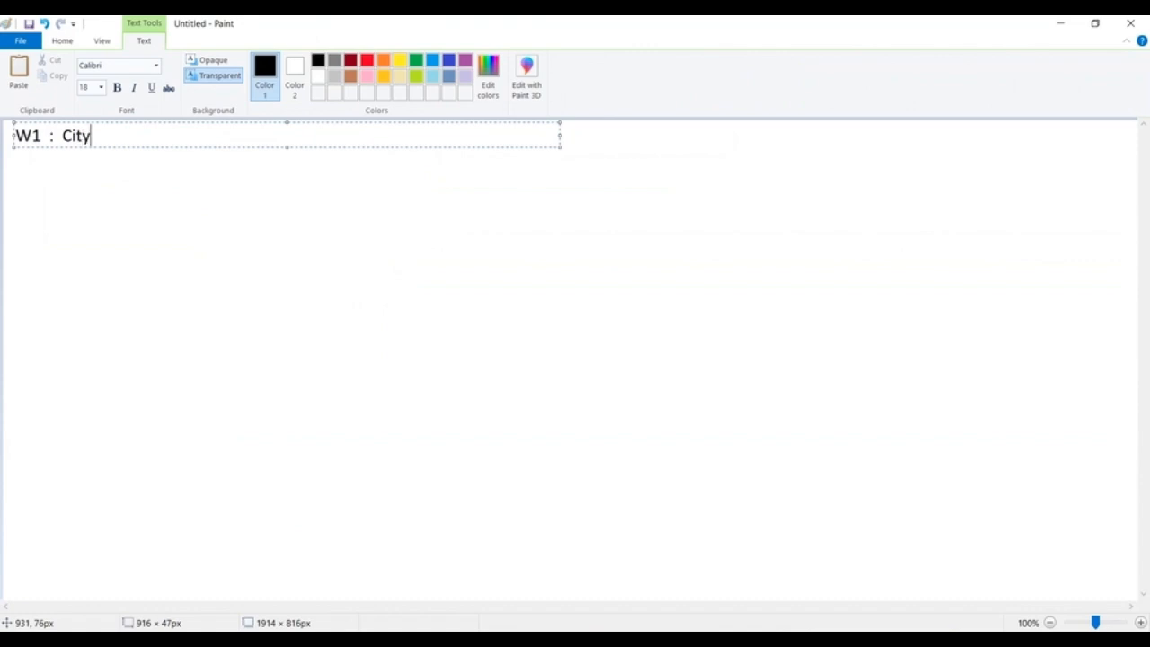
type("  =Hyd")
Add a second line "FU : Amount=90000" beneath the W1 criteria.
key("Return")
type("FU  :")
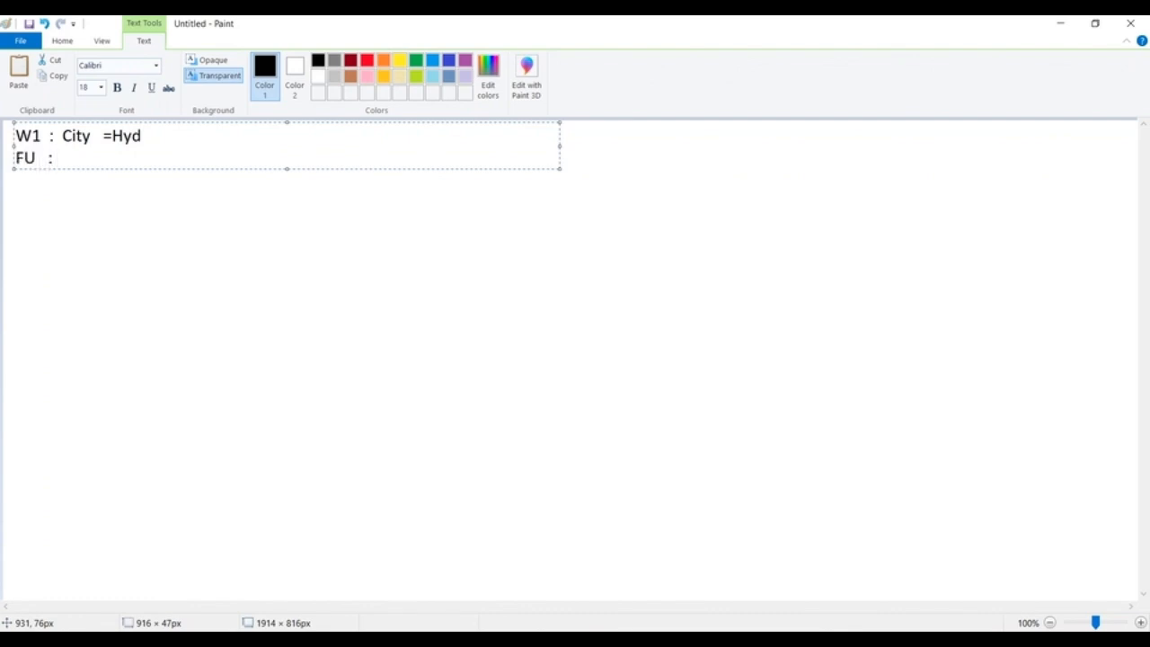
type("Amount=90000")
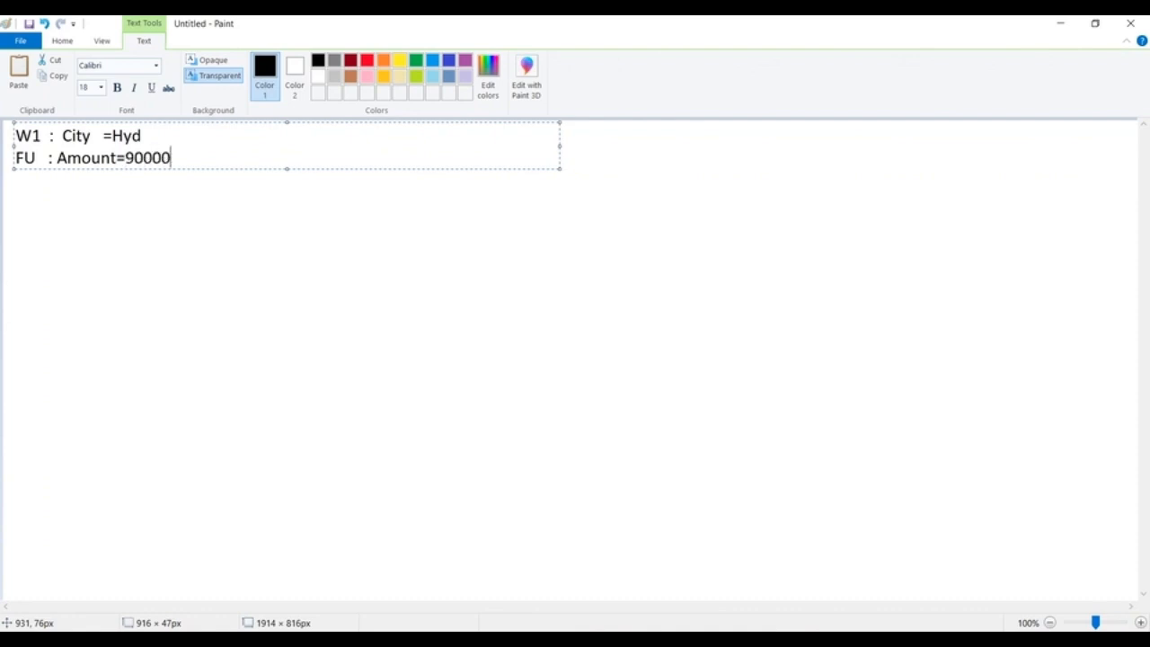
Paste "Re-evaluate Workflow Rules after Field Change" below the FU line, indented and broken into two lines before "after".
key("Return")
key("ctrl+v")
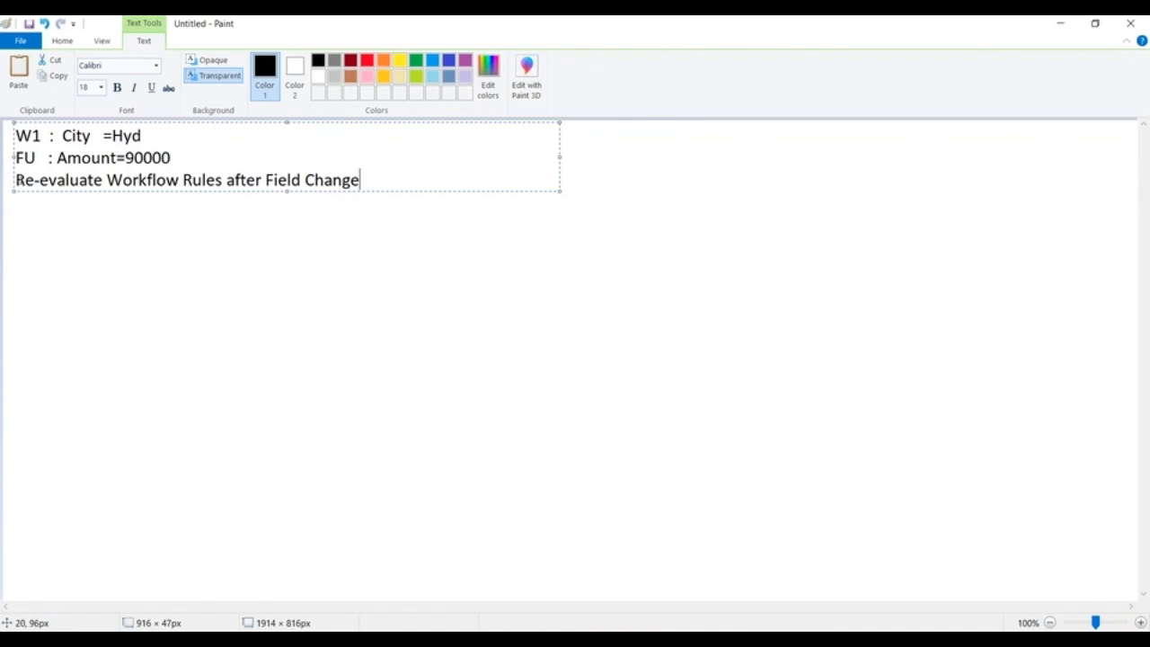
left_click(16, 179)
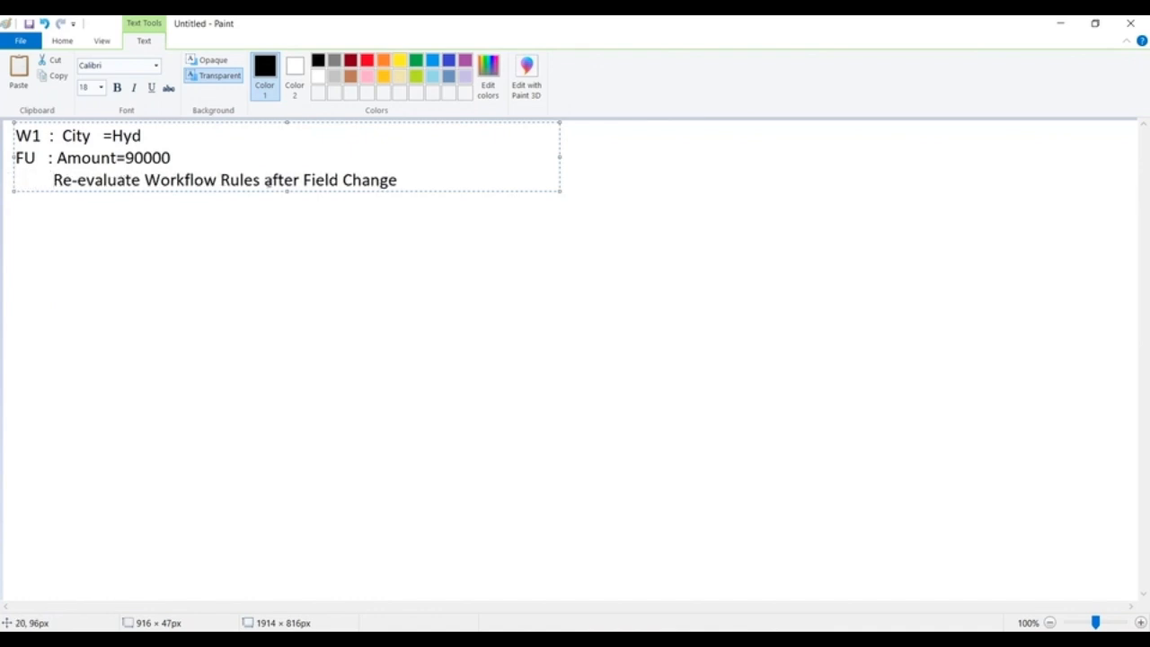
key("Return")
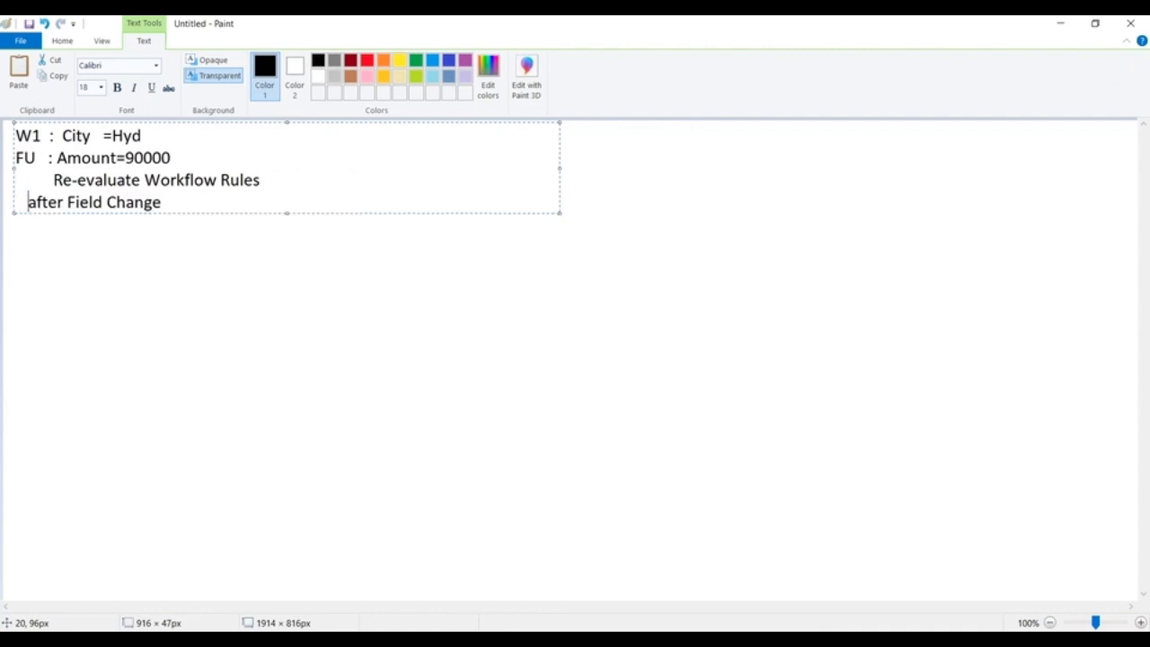
left_click(128, 264)
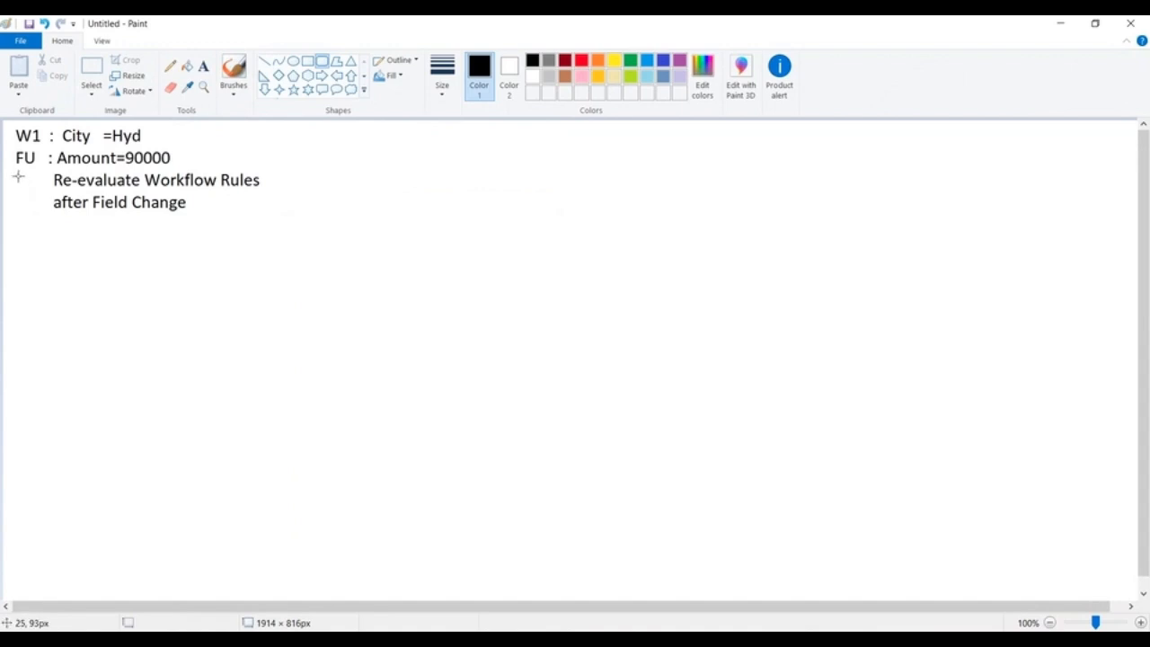
Draw a small rounded rectangle as a checkbox in front of "Re-evaluate Workflow Rules".
mouse_move(16, 176)
left_mouse_down()
mouse_move(40, 191)
mouse_move(27, 179)
mouse_move(27, 195)
left_mouse_up()
left_click(299, 291)
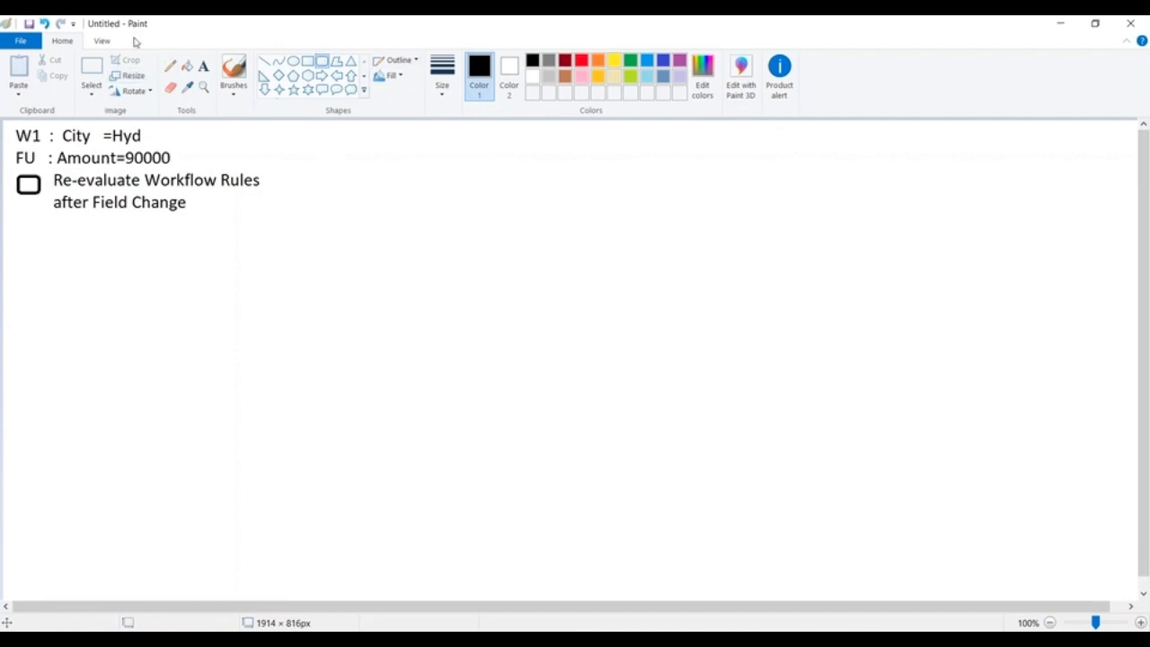
Write "W2 : Amount > 50000" in a new text box to the right of the W1 rule, level with its first line.
left_click(203, 65)
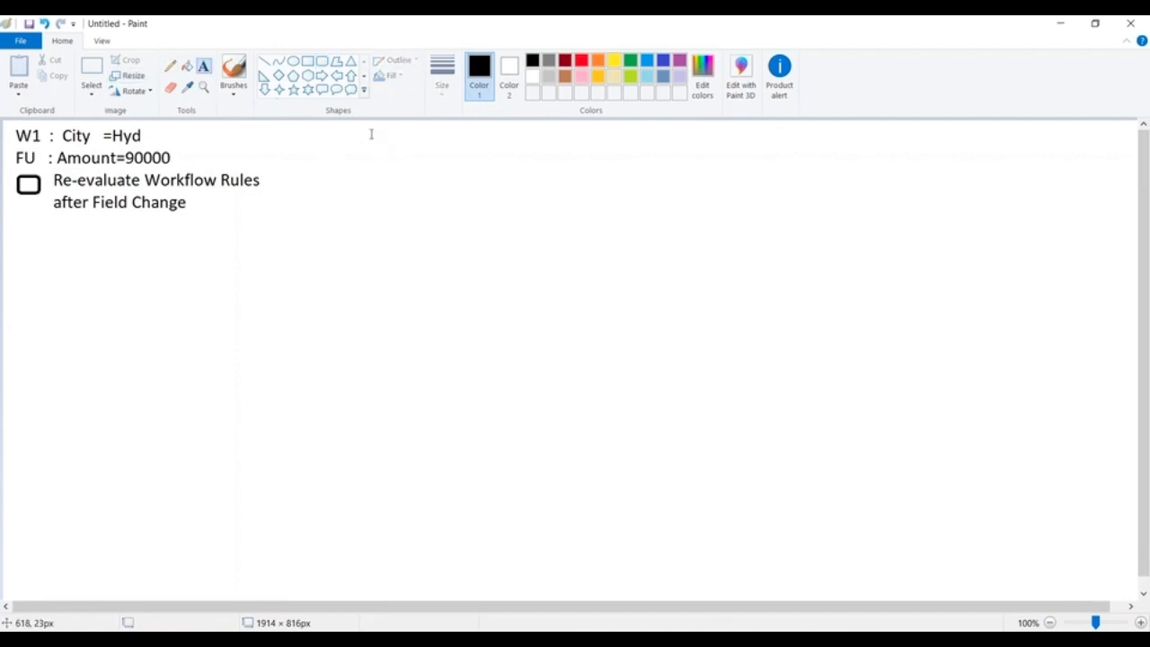
left_click(357, 133)
type("W22")
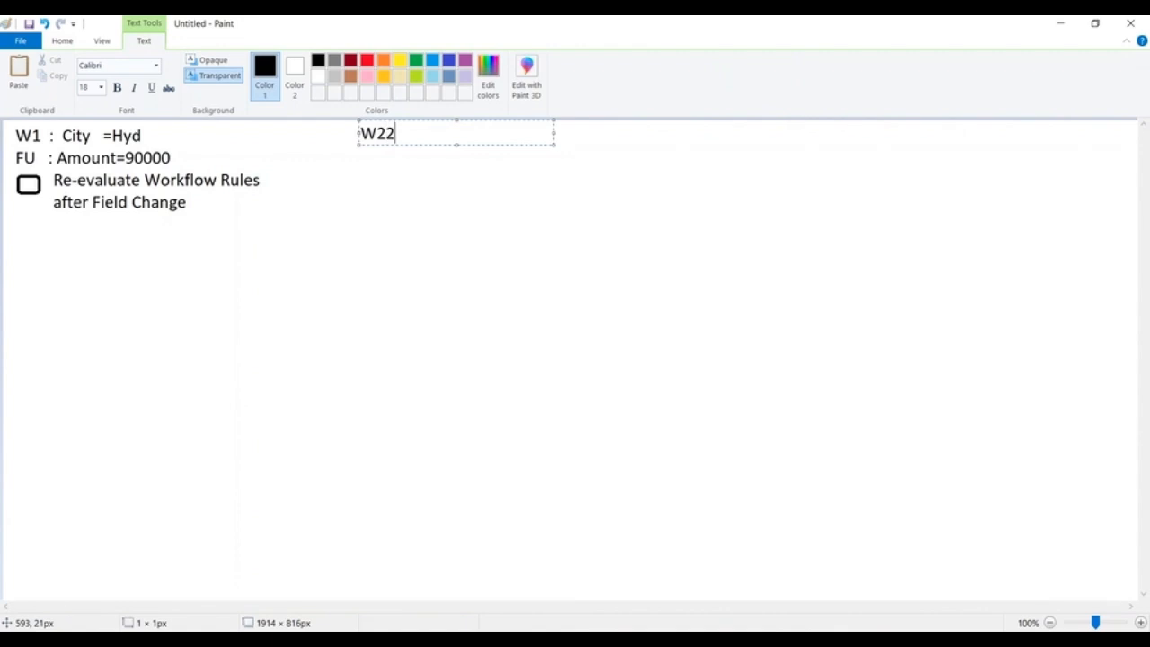
key("BackSpace")
type("L Amou")
key("BackSpace")
key("BackSpace")
key("BackSpace")
key("BackSpace")
key("BackSpace")
key("BackSpace")
type(": AMou")
key("BackSpace")
key("BackSpace")
key("BackSpace")
type("mount > ")
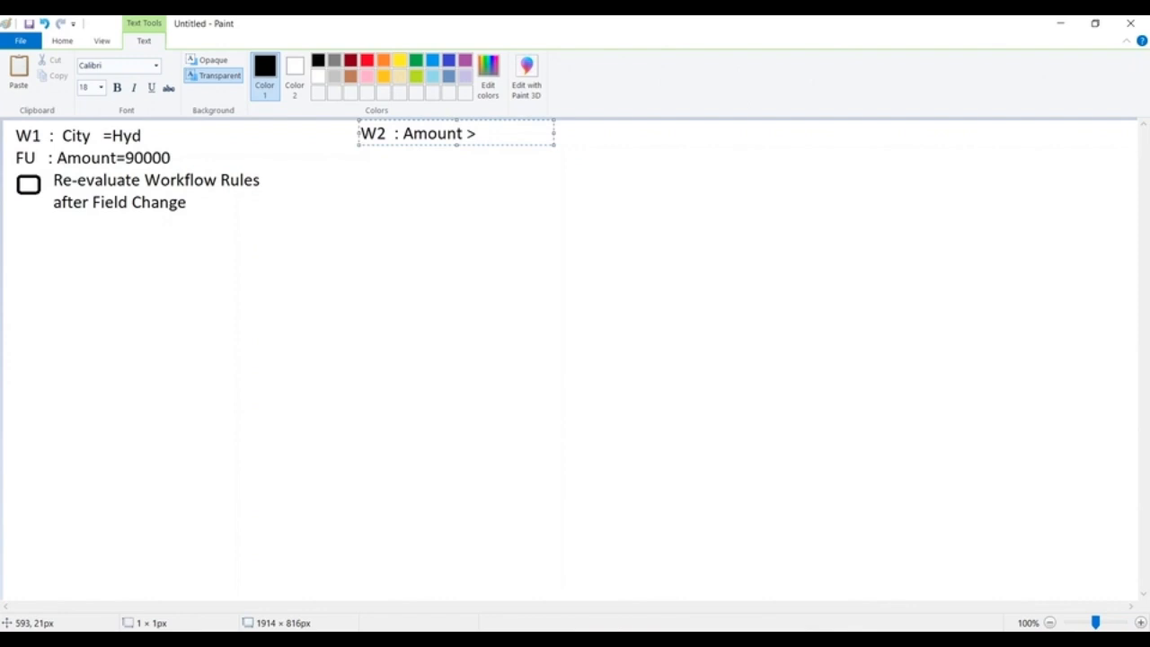
type("50000")
Add a second line "FU : Status =Approved" beneath the W2 criteria and finish the text box.
key("Return")
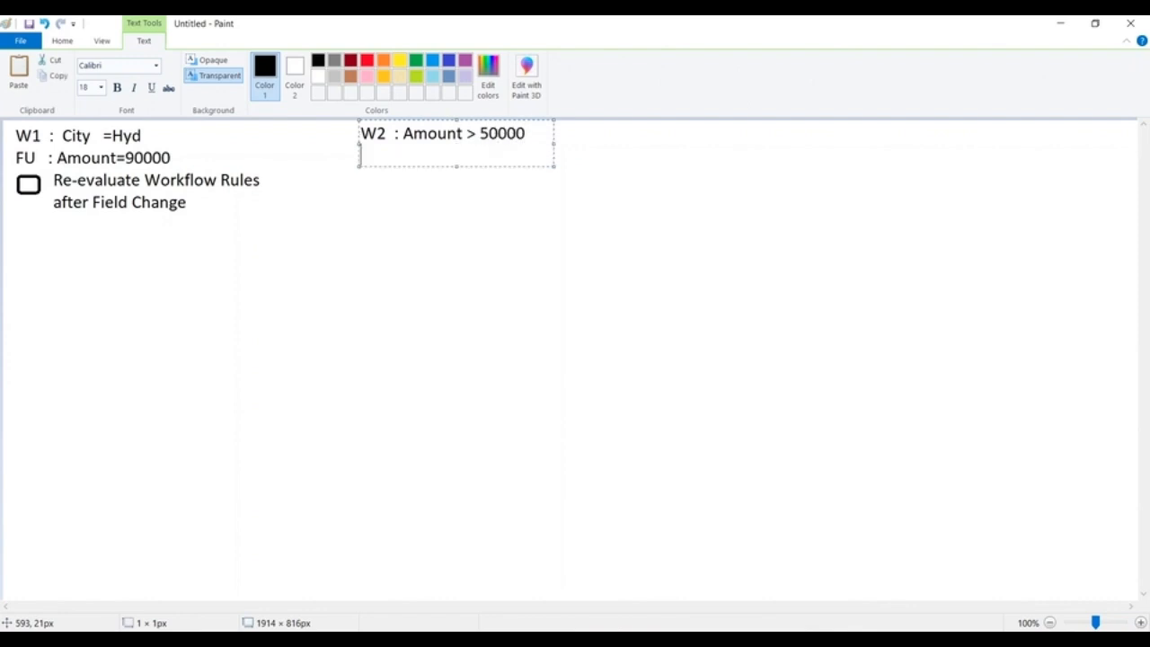
type("FU  : Status ")
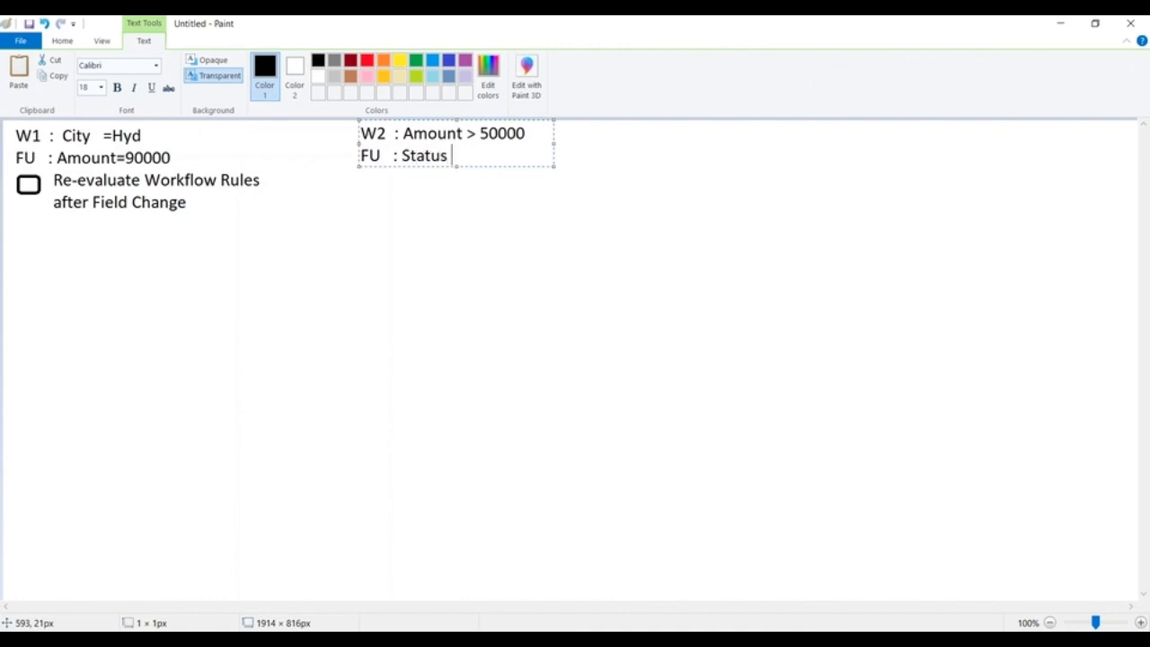
type("=Approved")
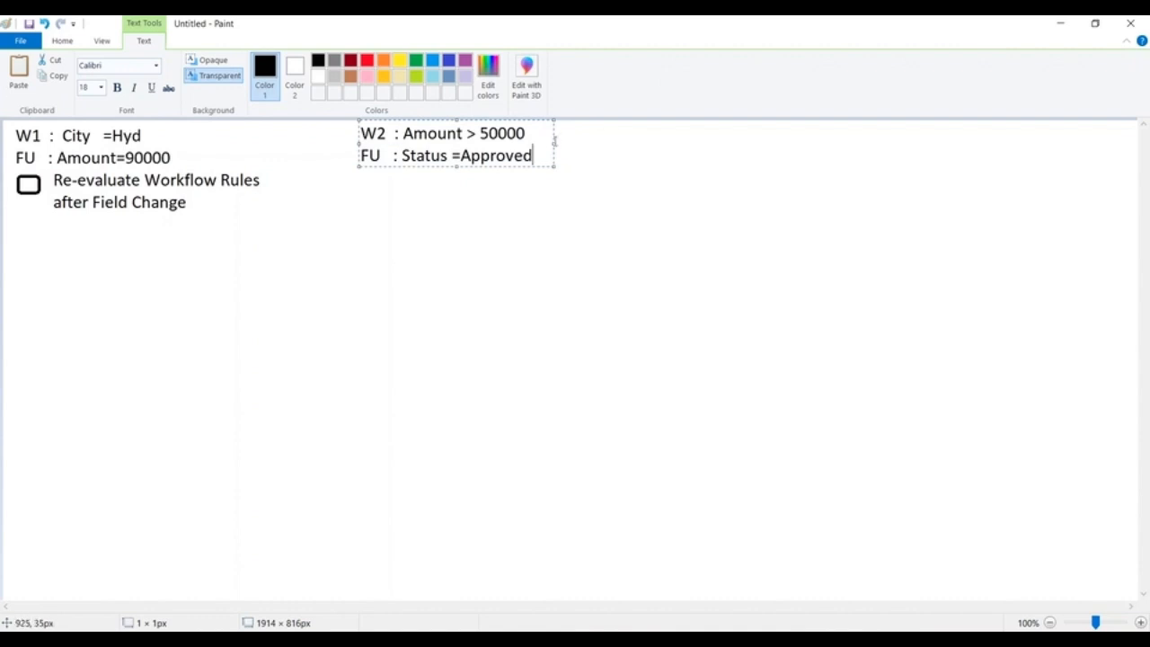
left_click_drag(555, 143, 622, 143)
left_click(387, 262)
Copy the W1 checkbox with its "Re-evaluate Workflow Rules after Field Change" label and place the copy beneath the W2 FU line.
left_click(92, 72)
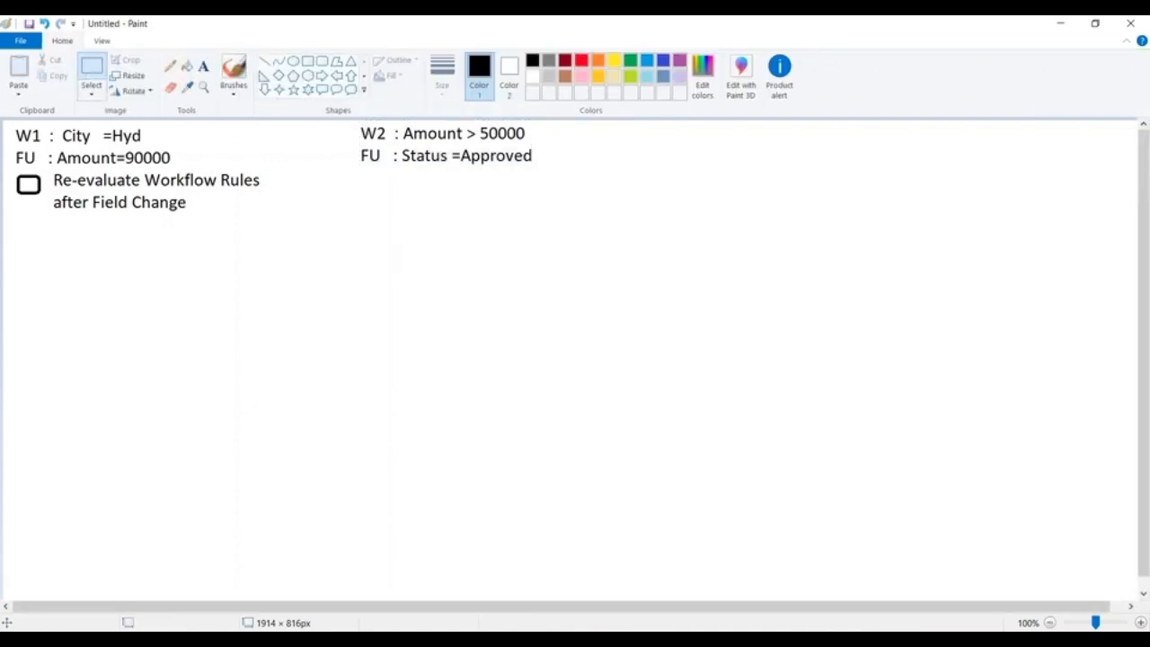
left_click_drag(11, 171, 264, 211)
key("ctrl+c")
key("ctrl+v")
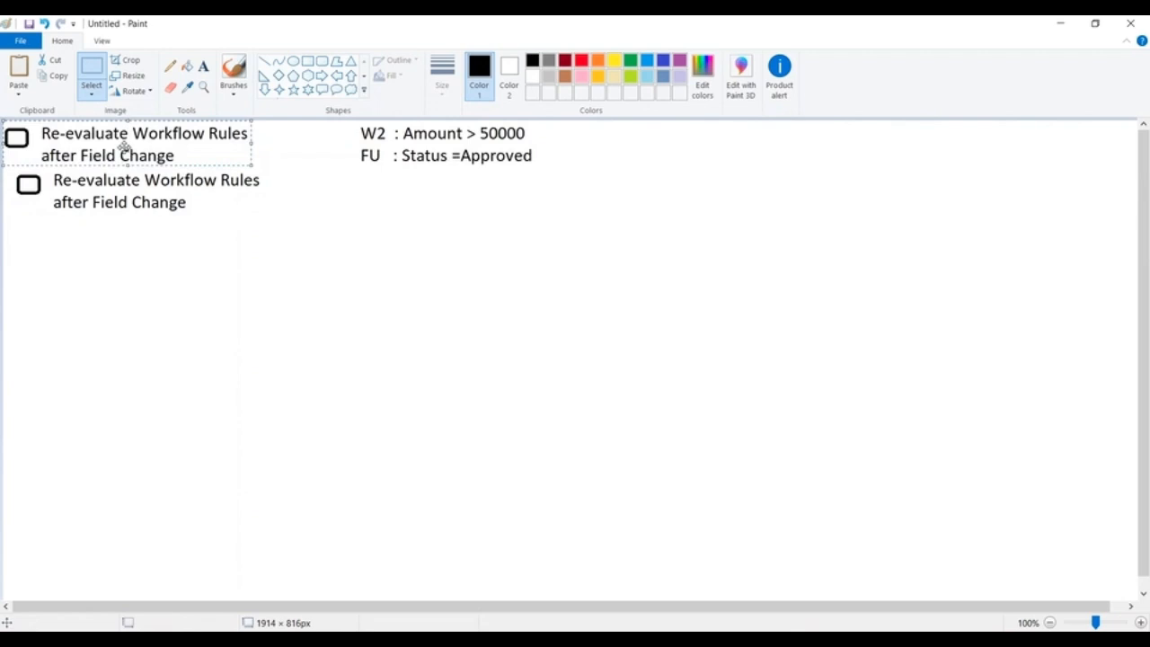
left_click_drag(124, 147, 479, 197)
left_click(705, 221)
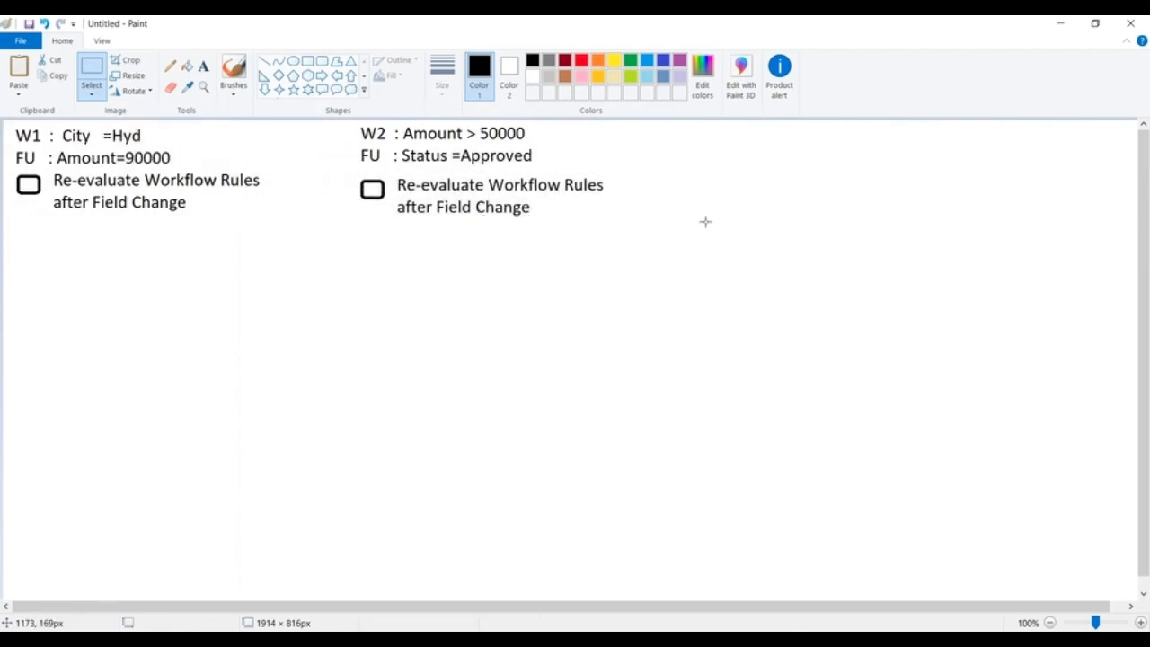
left_click(203, 65)
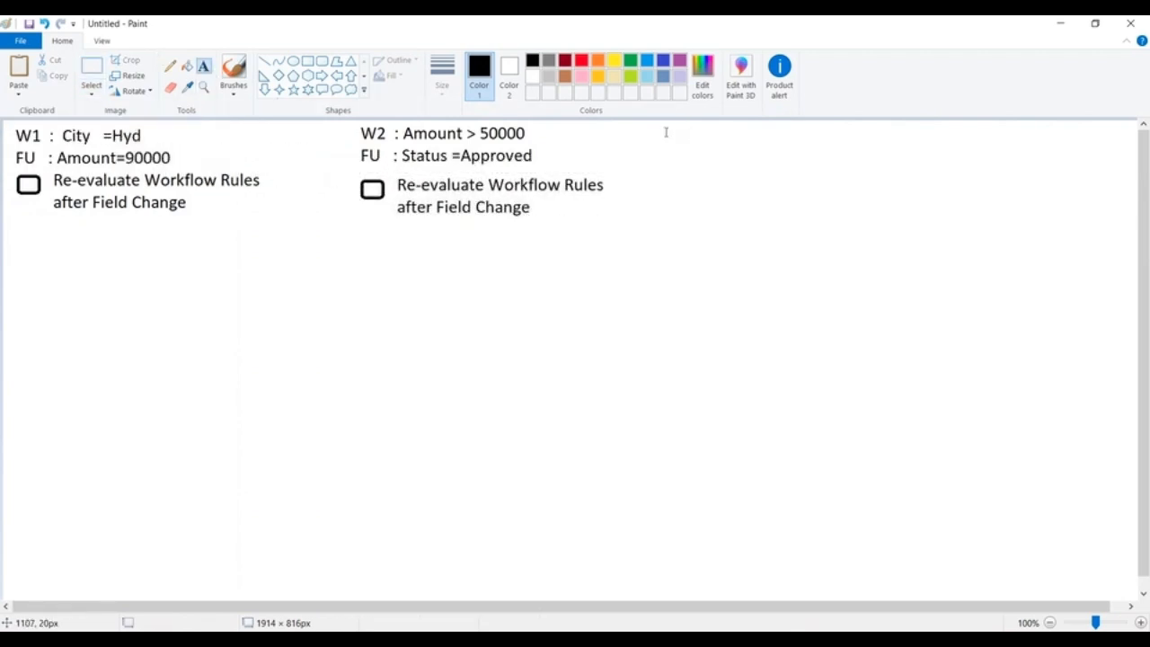
left_click(666, 132)
type("W#")
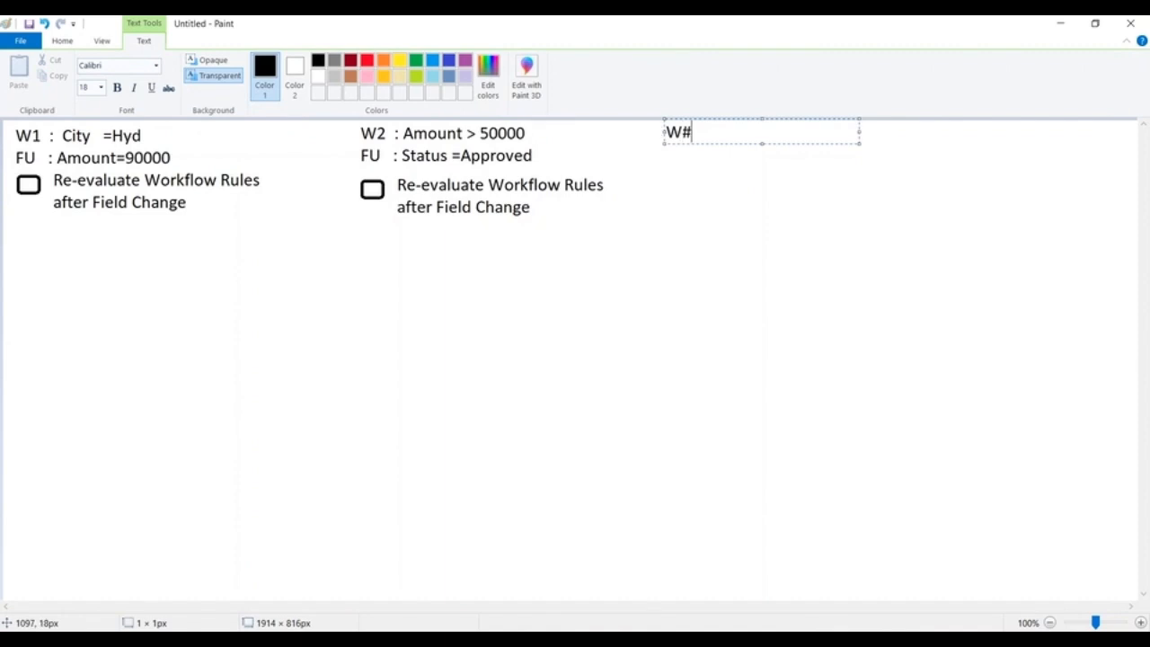
key("BackSpace")
type("3 : Am")
key("BackSpace")
key("BackSpace")
type("Status =Pe")
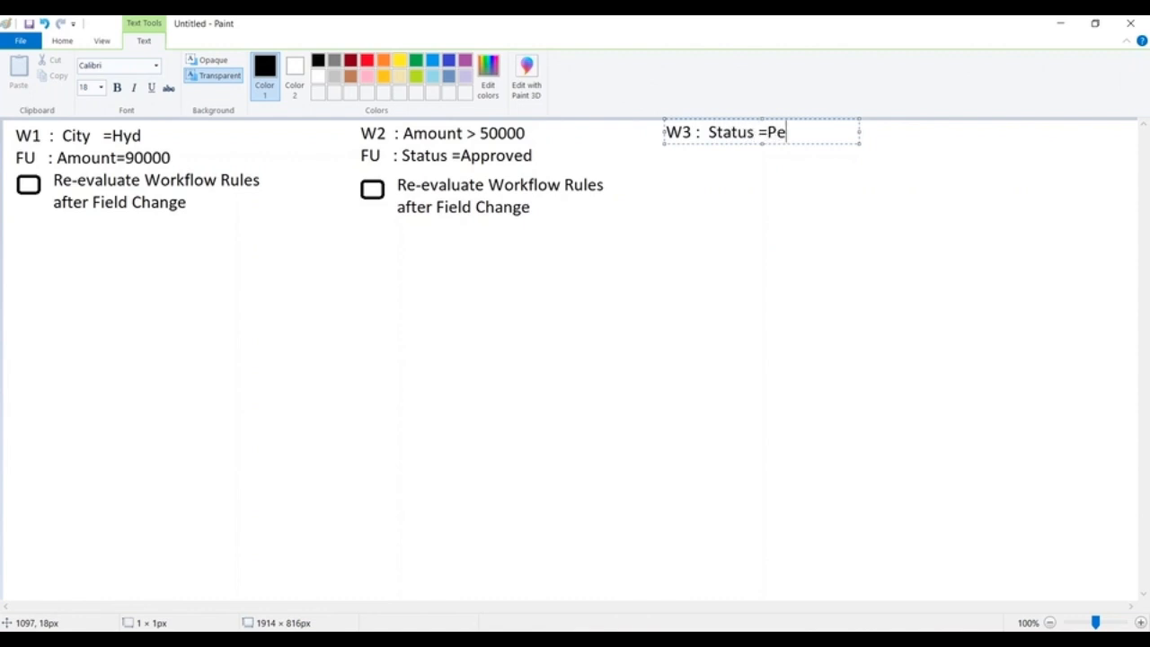
type("nding")
key("BackSpace")
key("BackSpace")
key("BackSpace")
key("BackSpace")
key("BackSpace")
key("BackSpace")
key("BackSpace")
key("BackSpace")
key("BackSpace")
key("BackSpace")
key("BackSpace")
key("BackSpace")
key("BackSpace")
key("BackSpace")
key("BackSpace")
key("BackSpace")
key("BackSpace")
key("BackSpace")
key("BackSpace")
key("BackSpace")
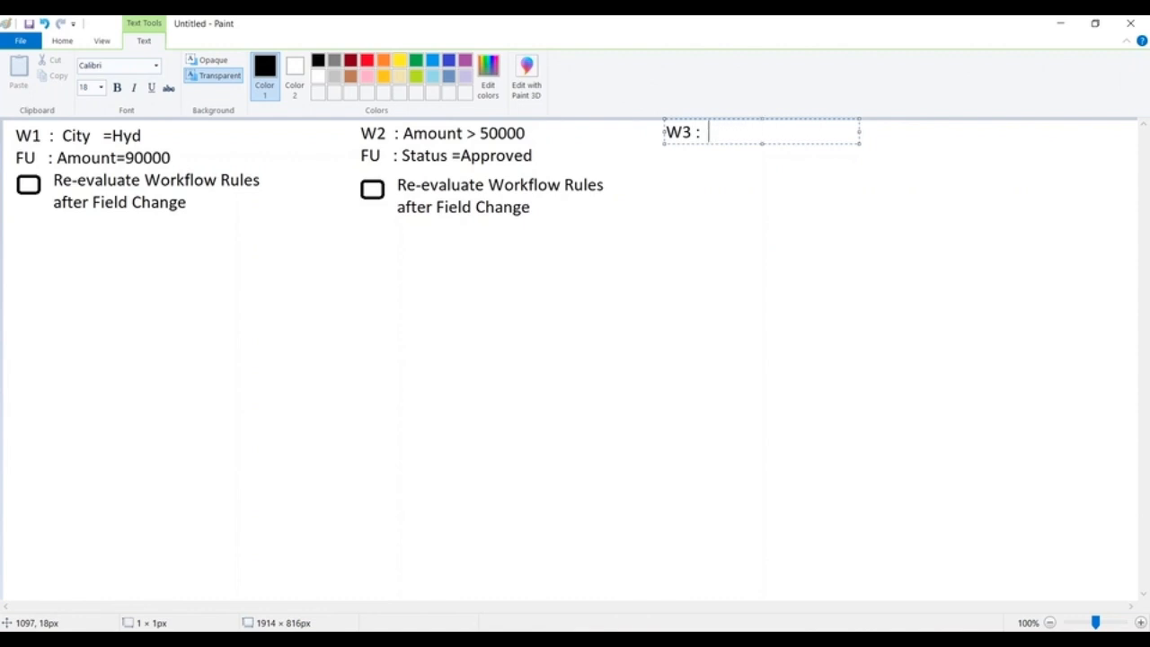
left_click(242, 247)
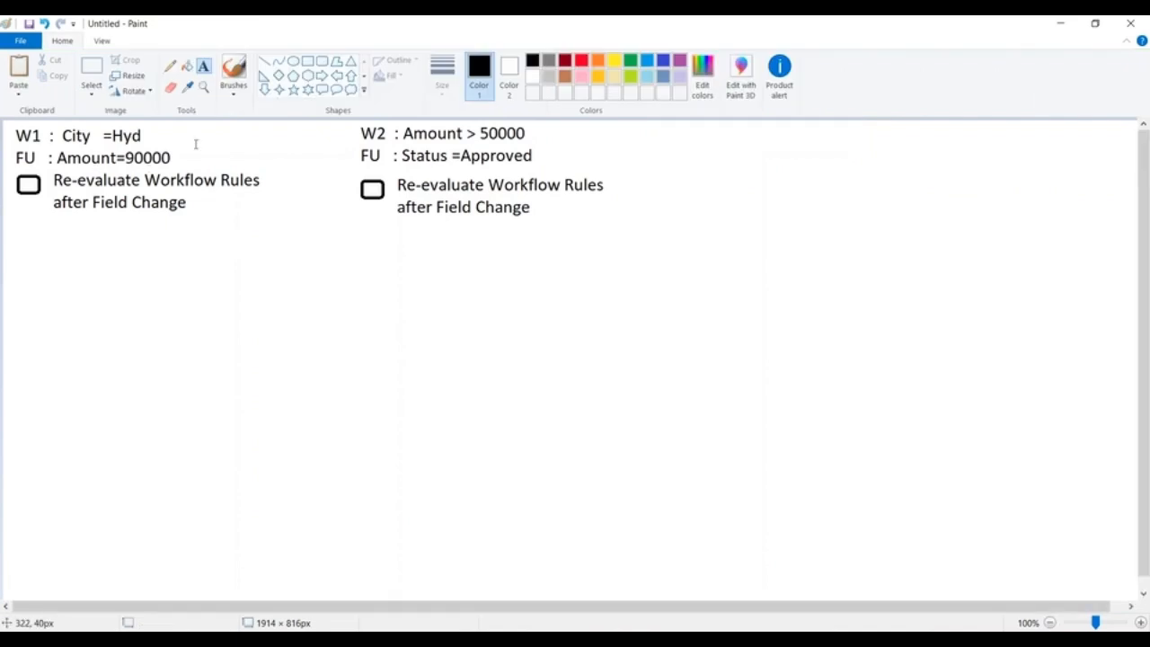
Draw a rectangle of about 442 × 178 px around the W1 rule and another rectangle around the W2 rule.
left_click(307, 61)
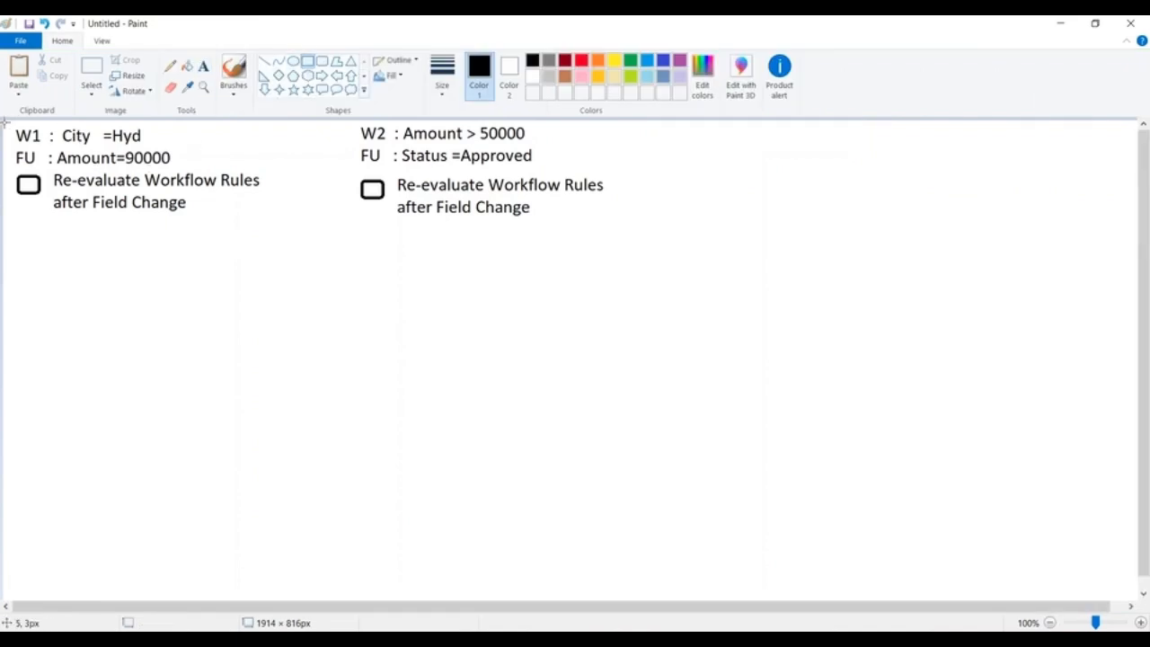
mouse_move(8, 123)
left_mouse_down()
mouse_move(240, 225)
mouse_move(274, 229)
left_mouse_up()
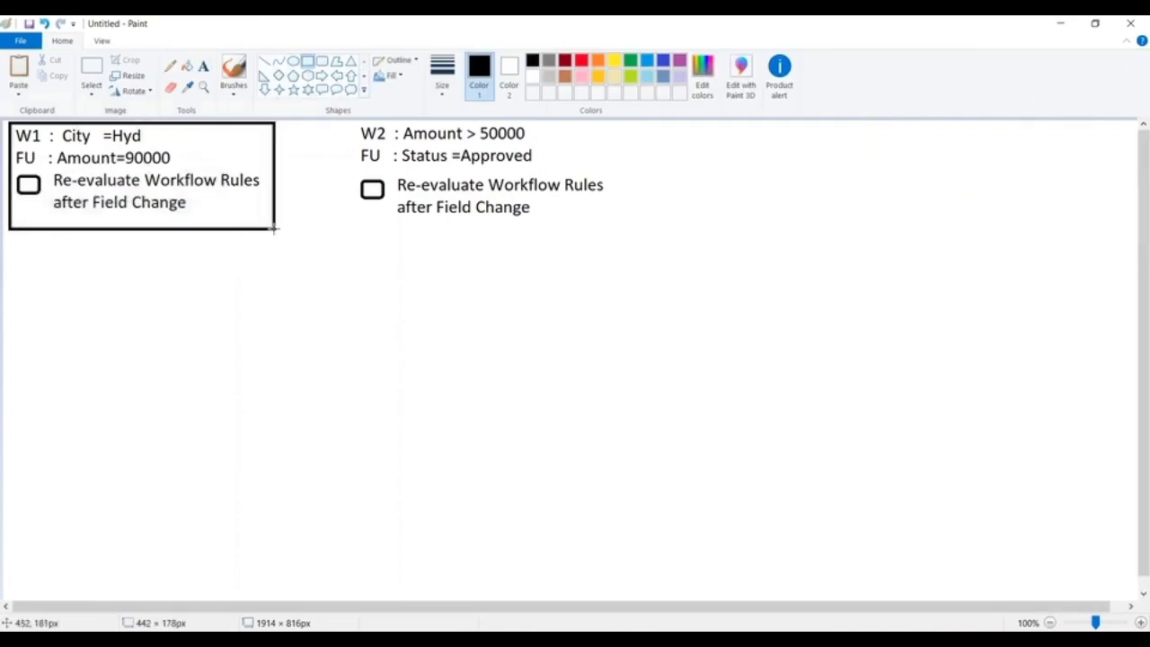
left_click(338, 141)
left_click_drag(345, 122, 653, 228)
left_click(422, 300)
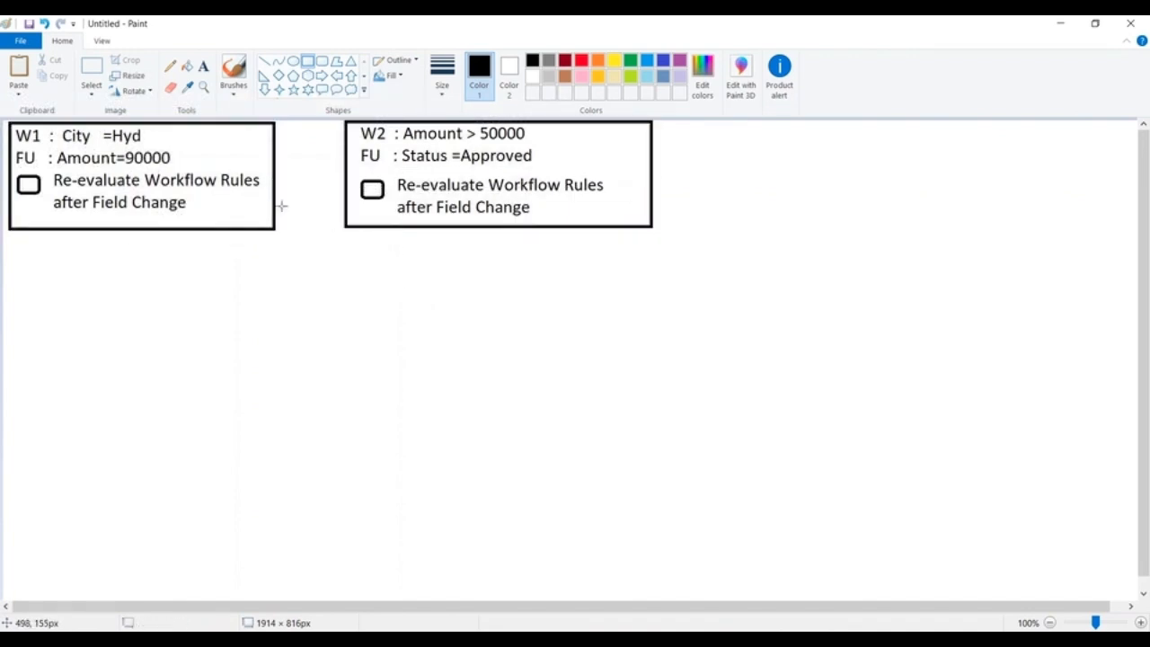
Write the sample record "Wipor----Hyd----9000" below the W1 box and frame it with a rectangle.
left_click(204, 68)
left_click(91, 267)
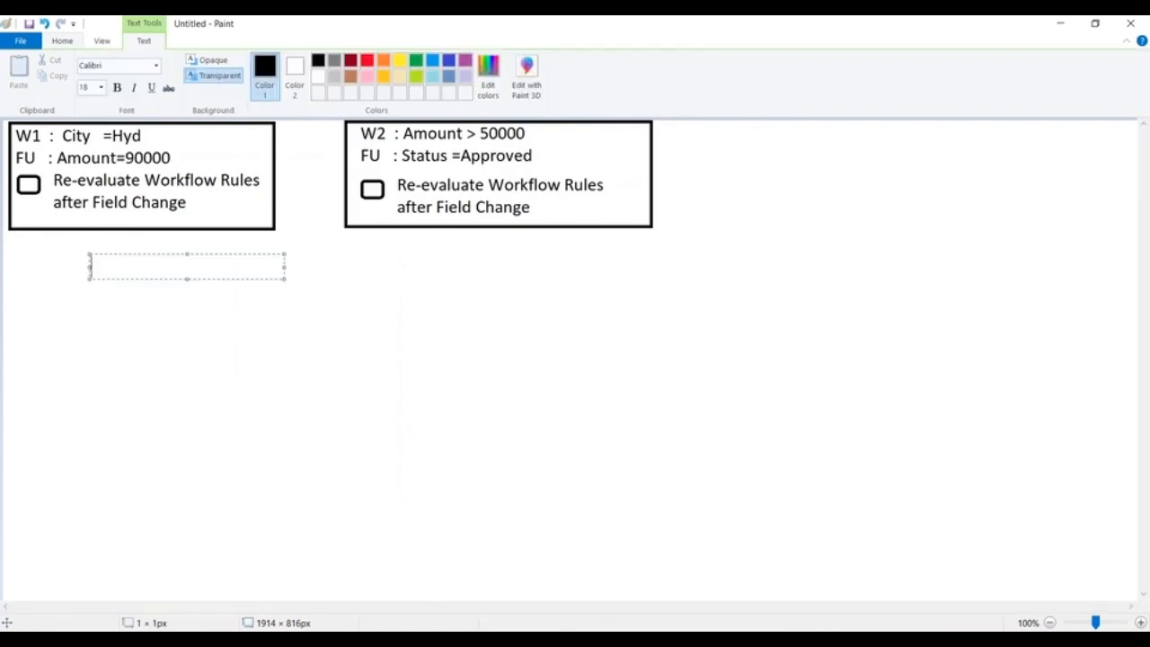
type("WIpro")
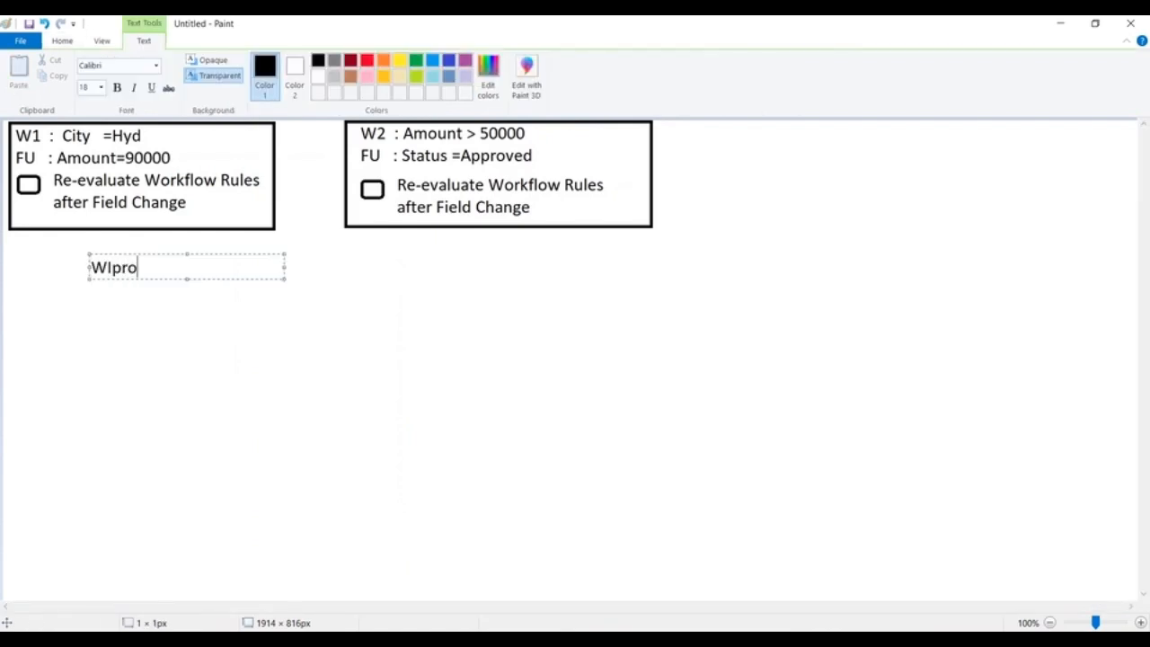
key("BackSpace")
key("BackSpace")
key("BackSpace")
key("BackSpace")
type("ipor----Hyd")
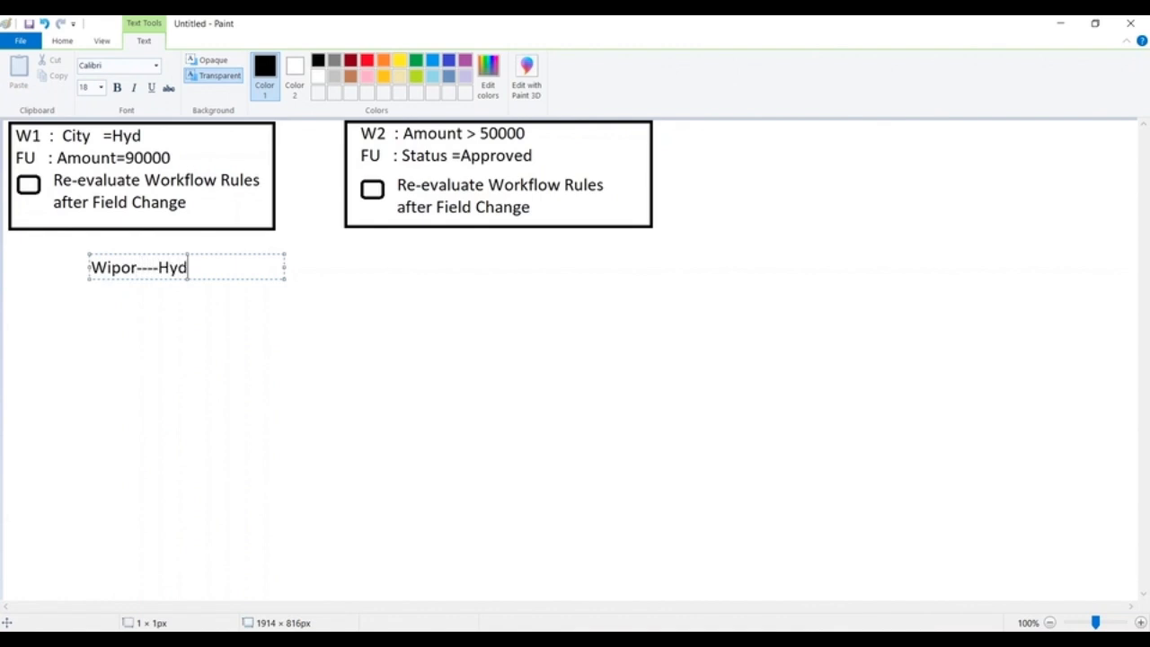
type("----90000")
key("BackSpace")
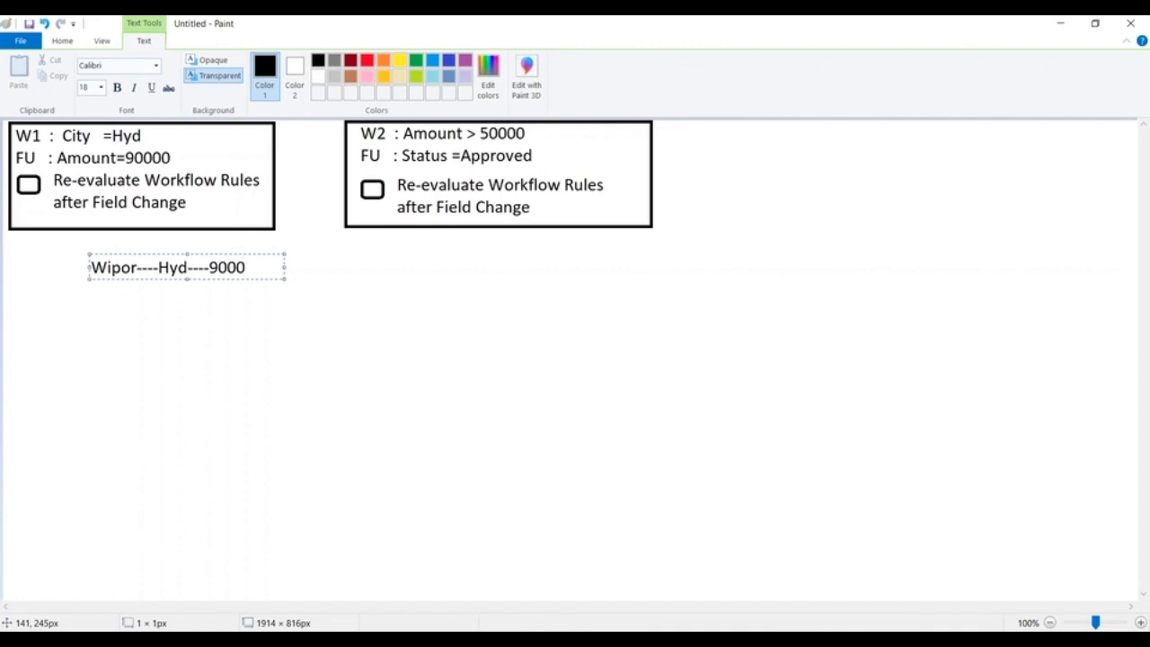
left_click(423, 243)
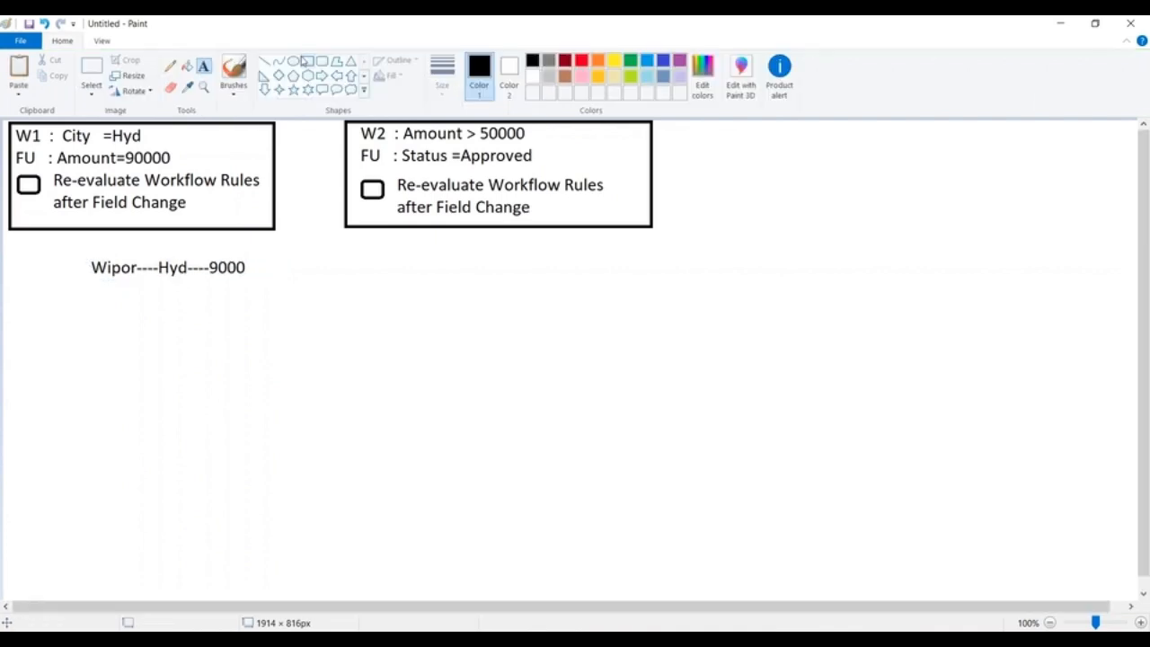
left_click(308, 61)
left_click_drag(70, 250, 293, 291)
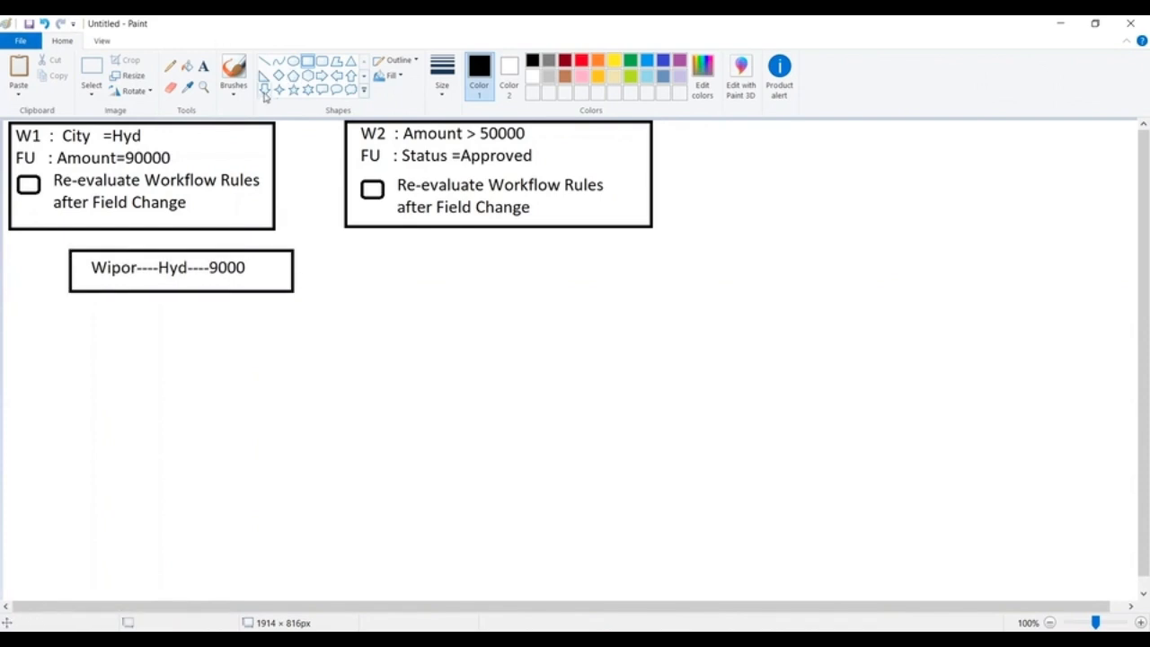
Draw a small down arrow under the left part of the record box and label it "W1 : true".
left_click(264, 90)
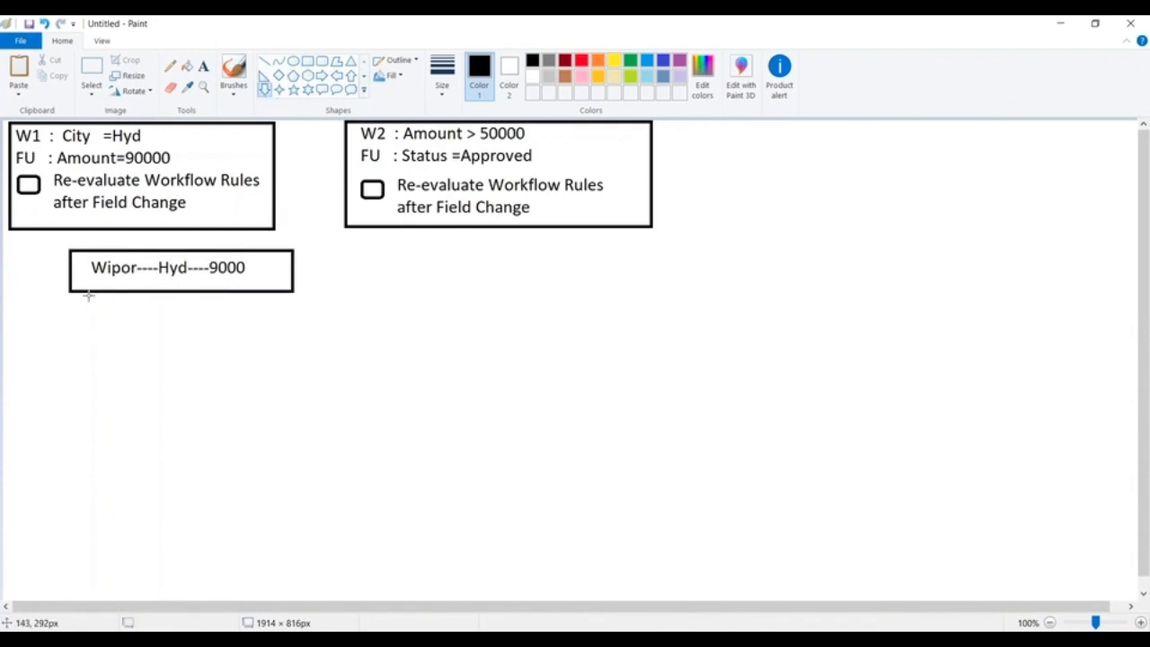
left_click_drag(90, 295, 114, 333)
left_click(203, 66)
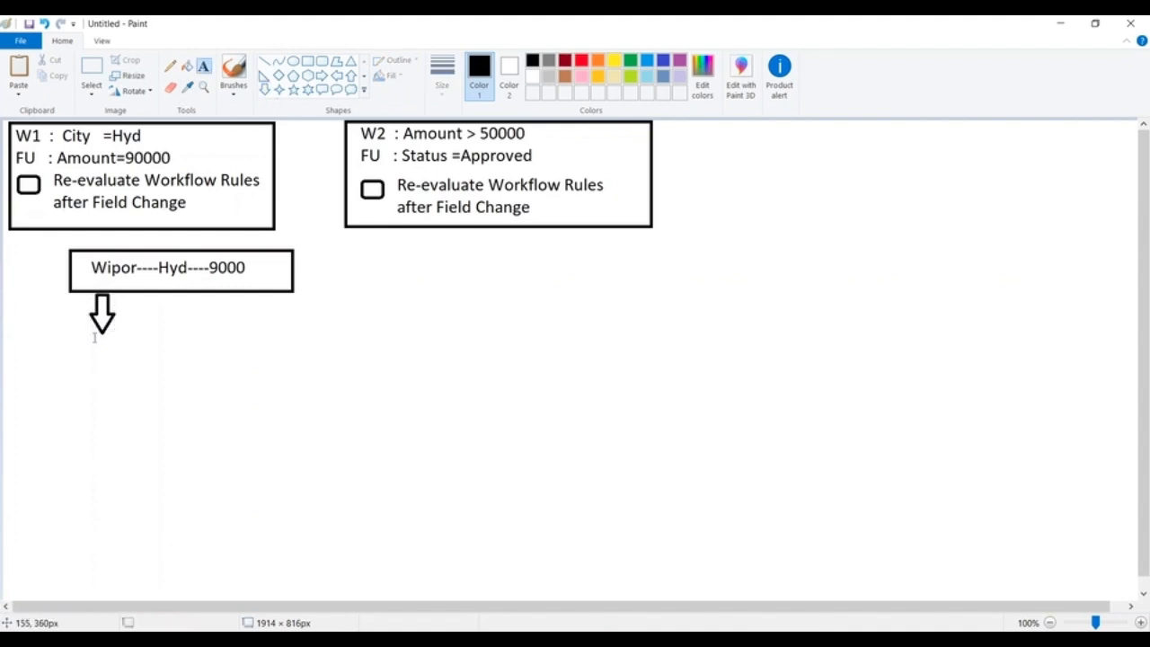
left_click(90, 331)
type("W")
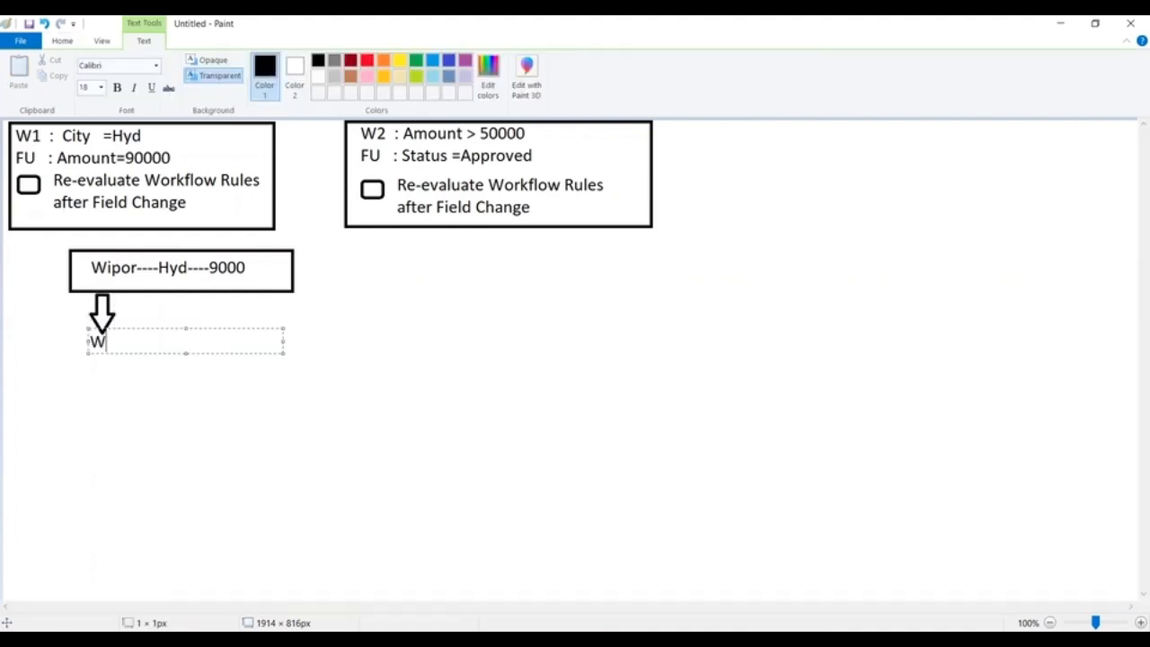
type("1 : true")
left_click(376, 324)
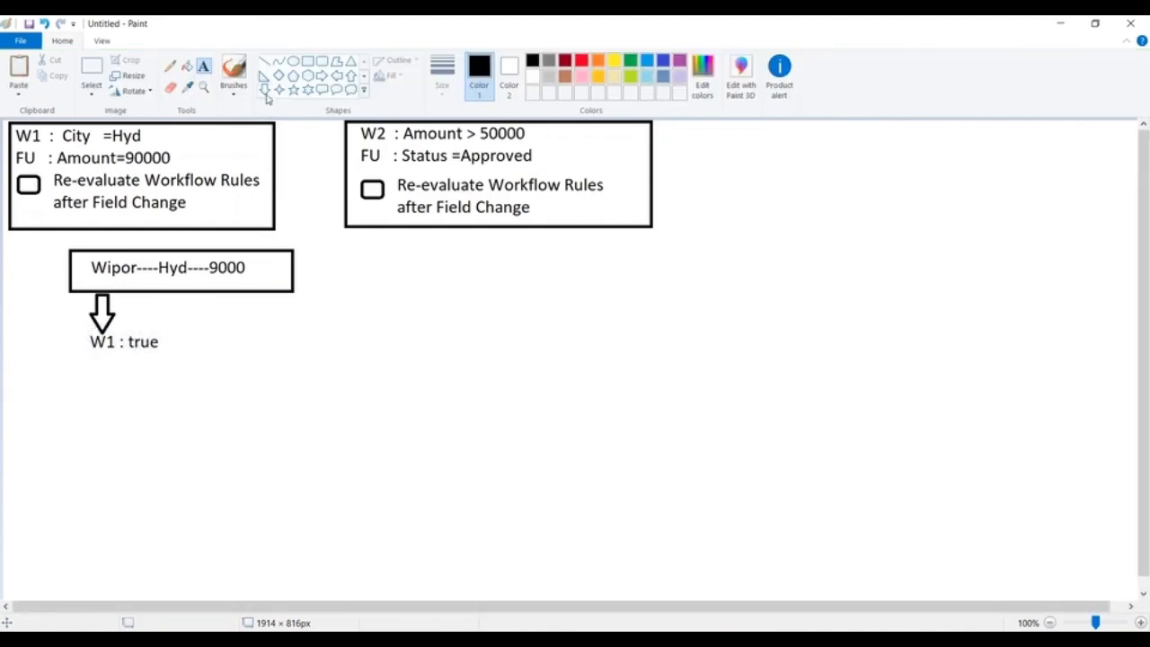
Draw a second small down arrow under the right part of the record box and label it "W2 : false".
left_click_drag(222, 291, 244, 332)
left_click(335, 321)
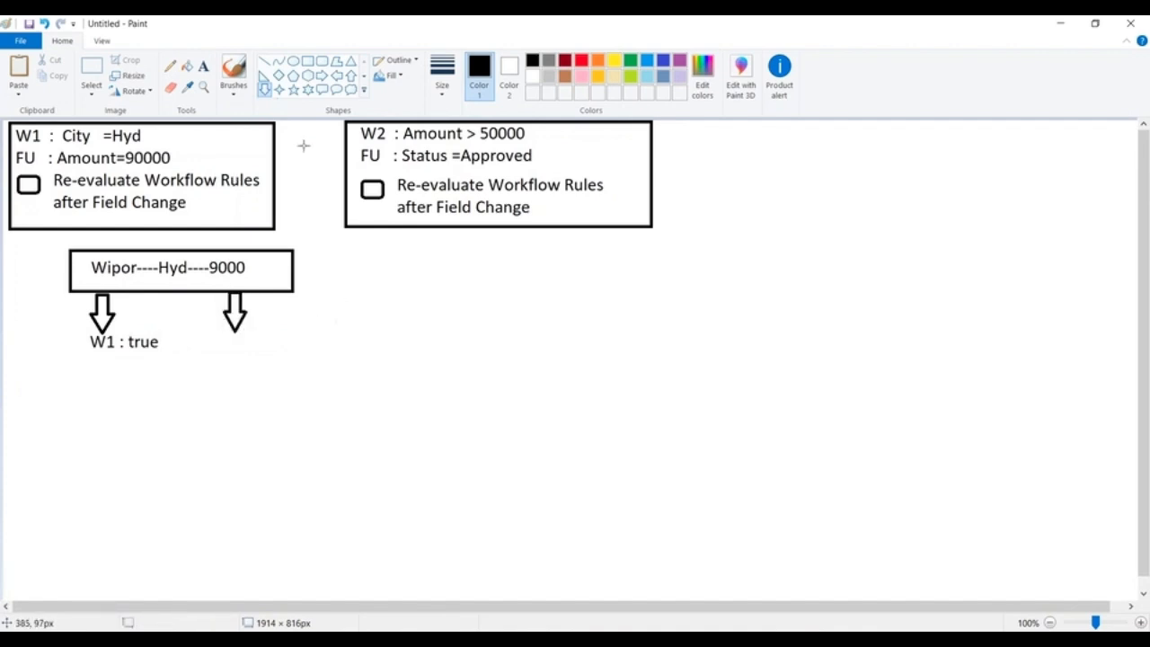
left_click(204, 65)
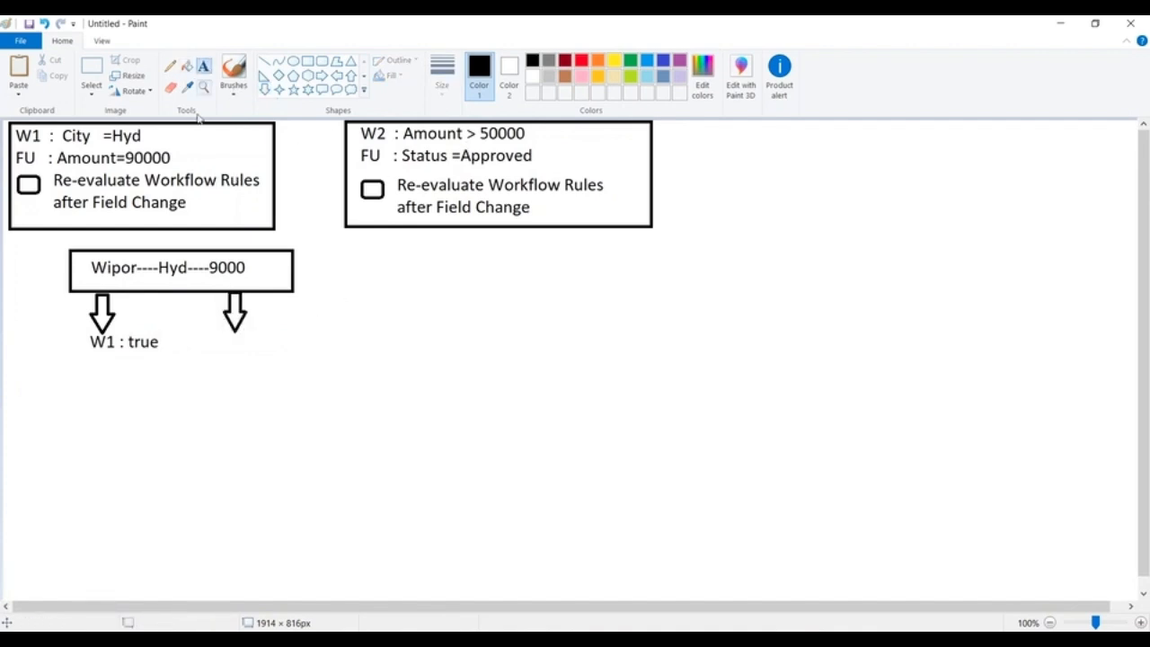
left_click(219, 330)
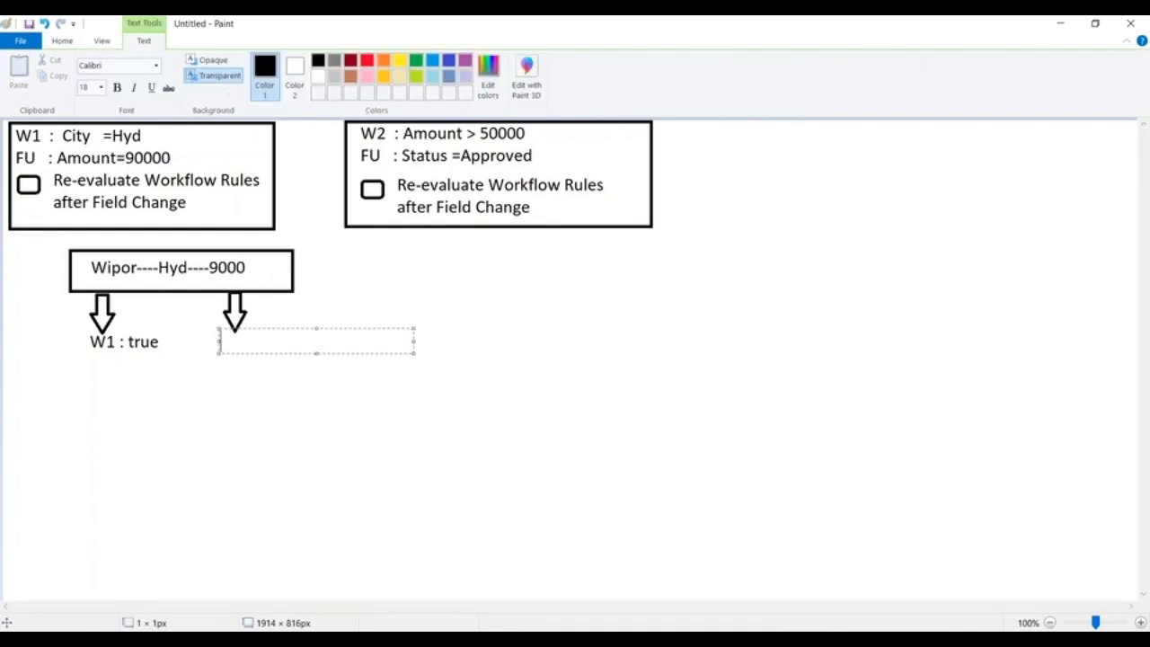
type("W2 : false")
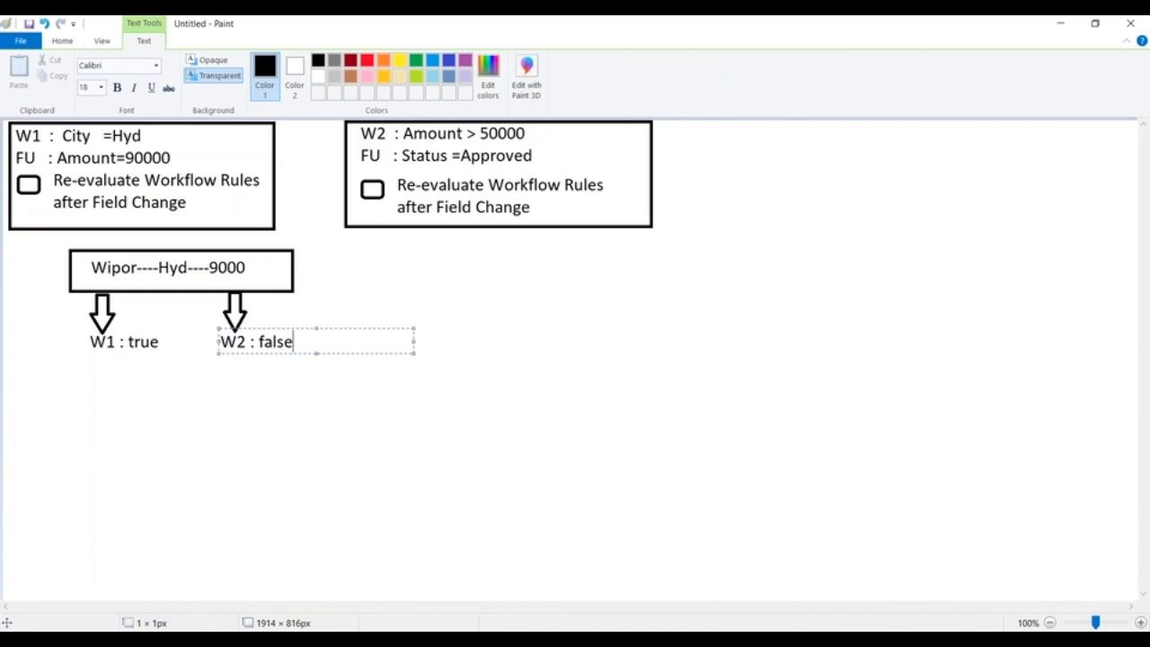
left_click(216, 377)
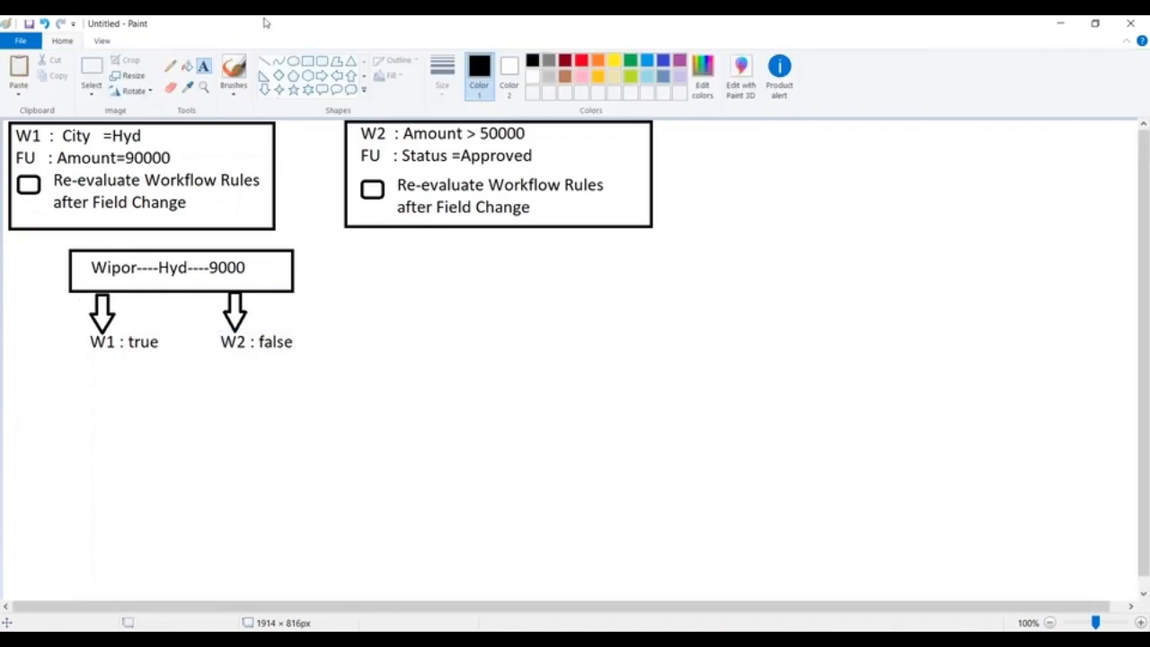
Draw a rectangle below the W1 and W2 result labels and write "Wipro----Hyd----90000" inside it.
mouse_move(63, 356)
left_mouse_down()
mouse_move(282, 408)
mouse_move(318, 403)
mouse_move(334, 372)
left_mouse_up()
left_click(332, 296)
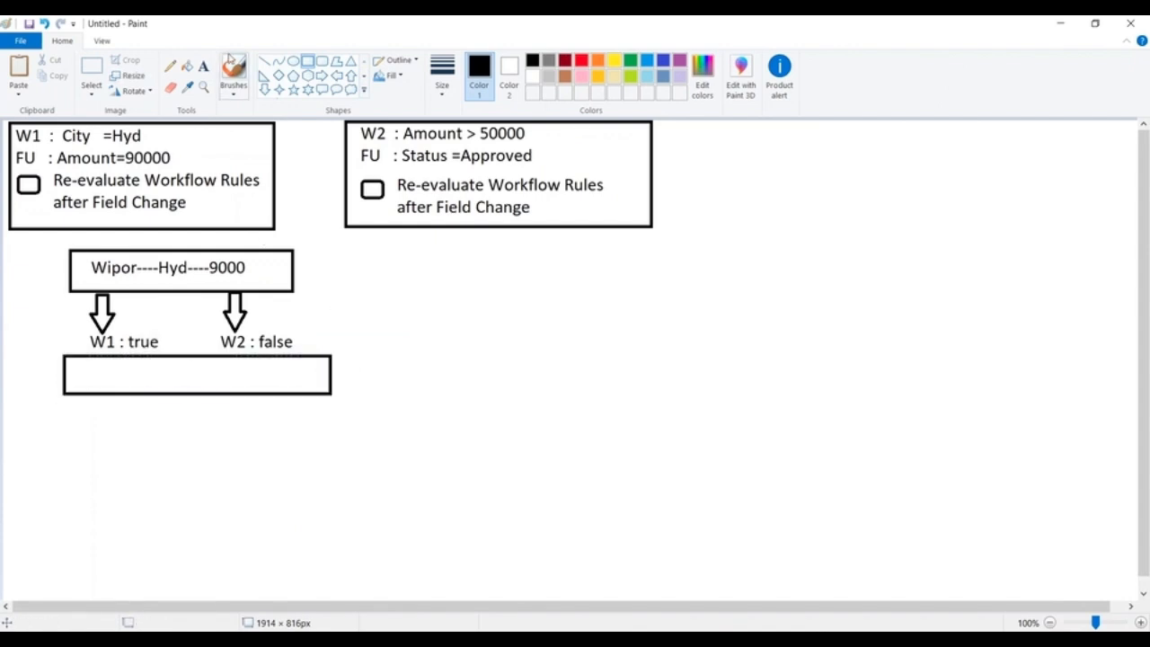
left_click(203, 66)
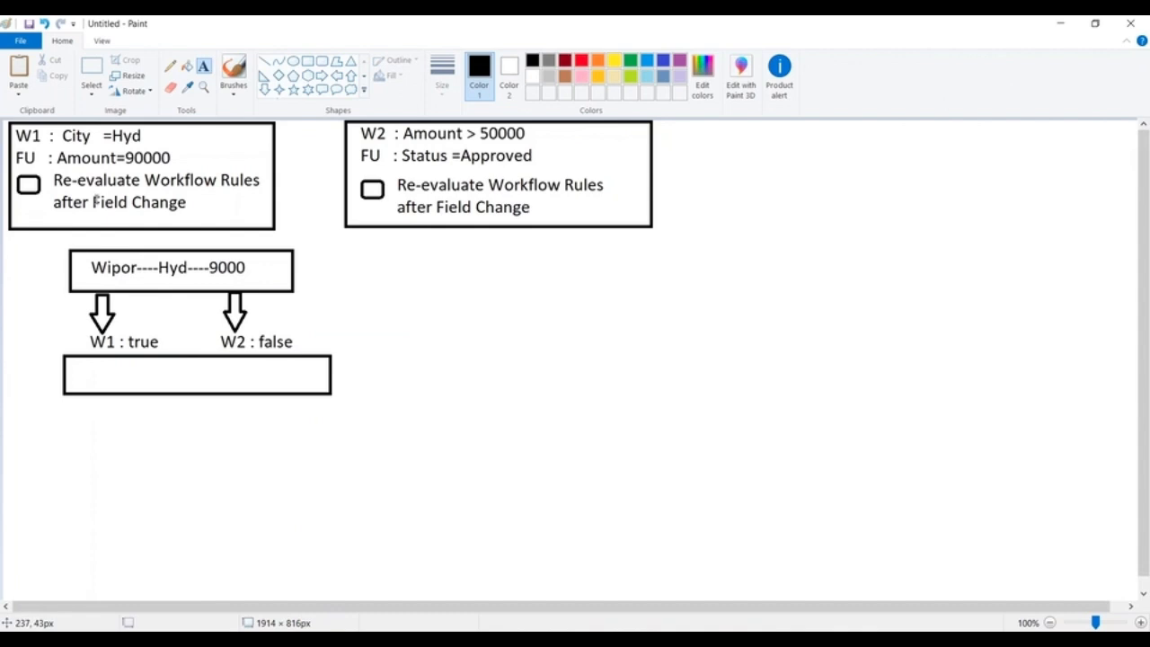
left_click(84, 364)
type("Wi")
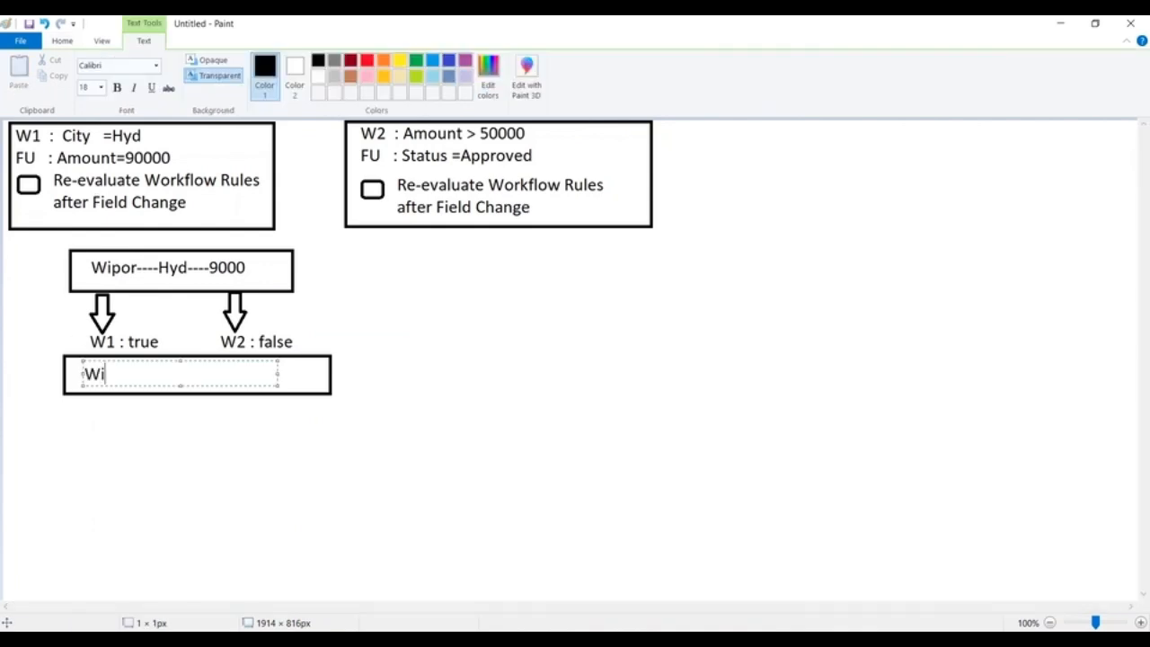
type("pro----Hyd----90000")
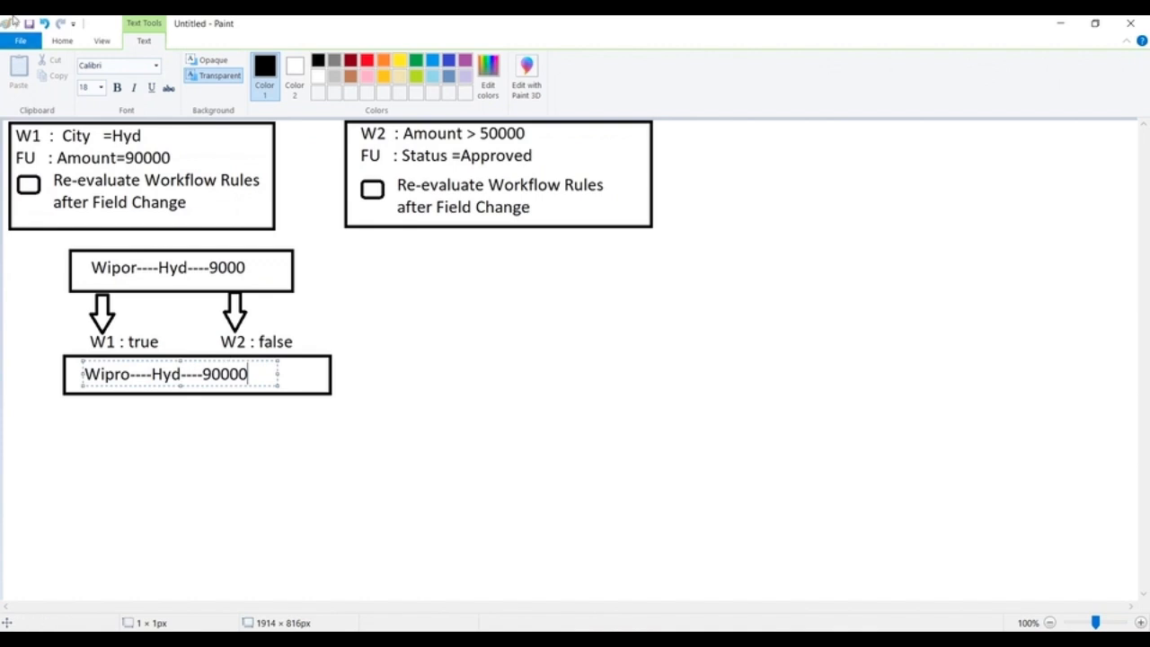
Fill the W1 rule's "Re-evaluate Workflow Rules after Field Change" checkbox with black to mark it as selected.
left_click(60, 42)
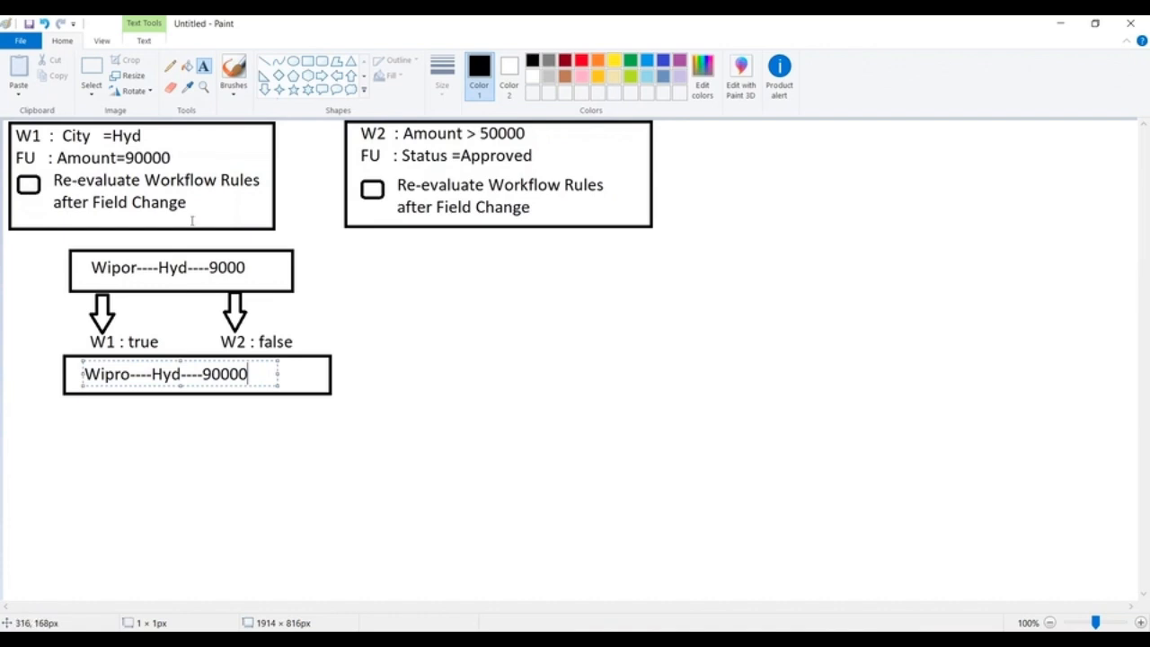
left_click(186, 67)
left_click(29, 184)
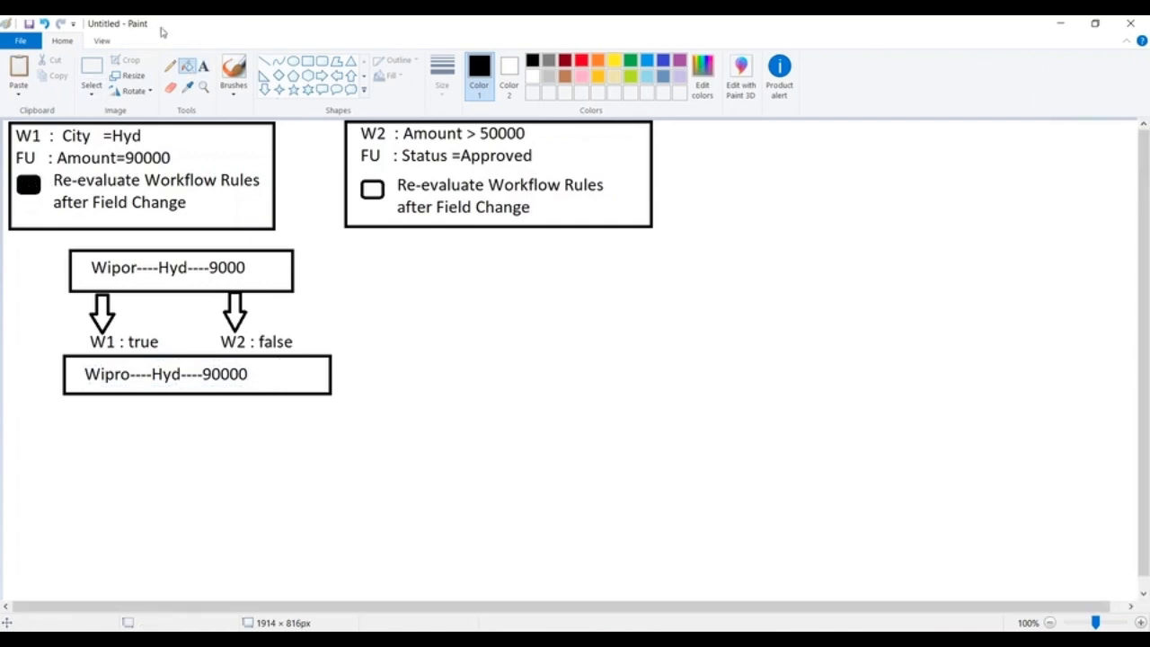
Copy the whole record evaluation diagram, from the 9000 record to the 90000 record, and place the duplicate beneath the W2 rule box.
left_click(98, 70)
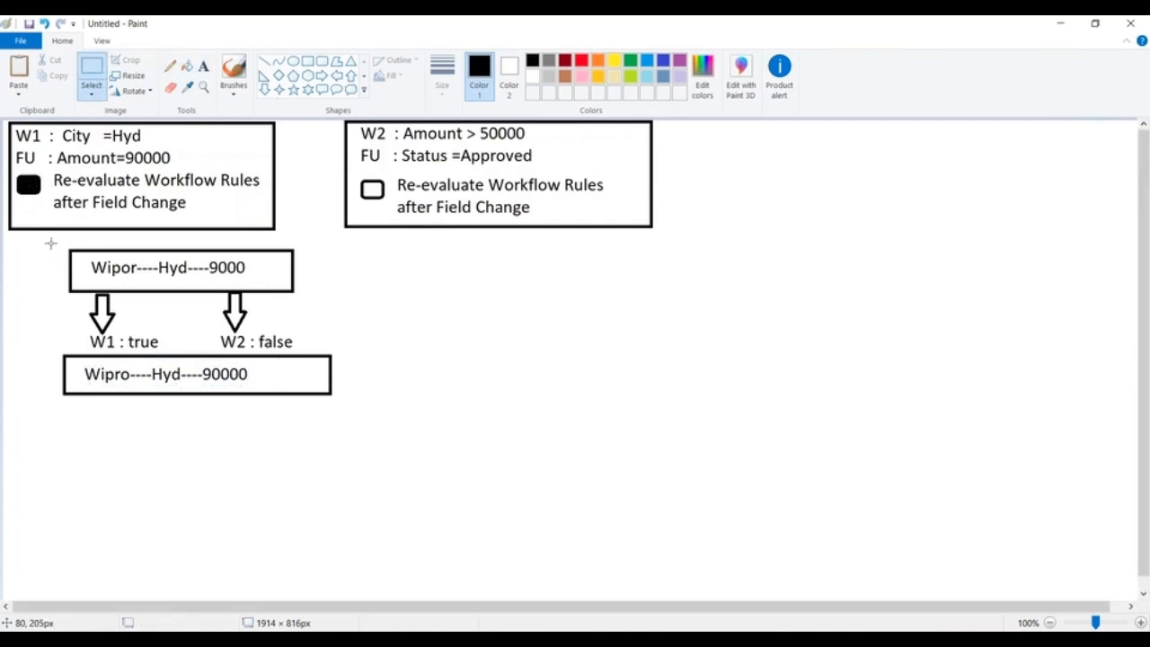
left_click_drag(50, 242, 357, 401)
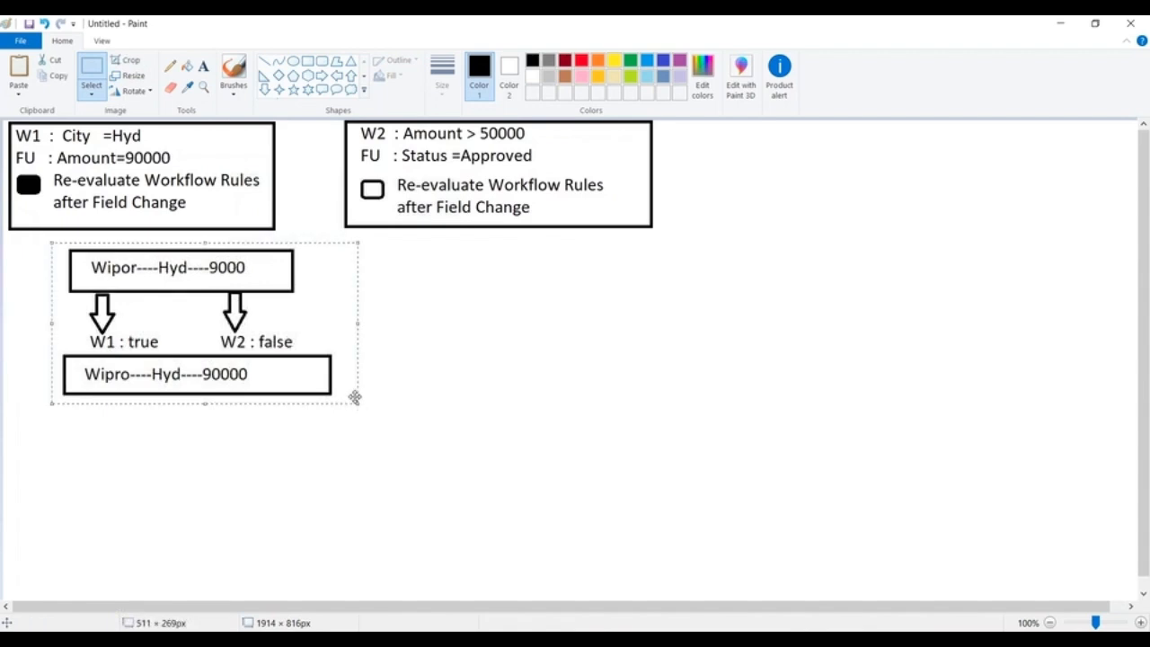
key("ctrl+c")
key("ctrl+v")
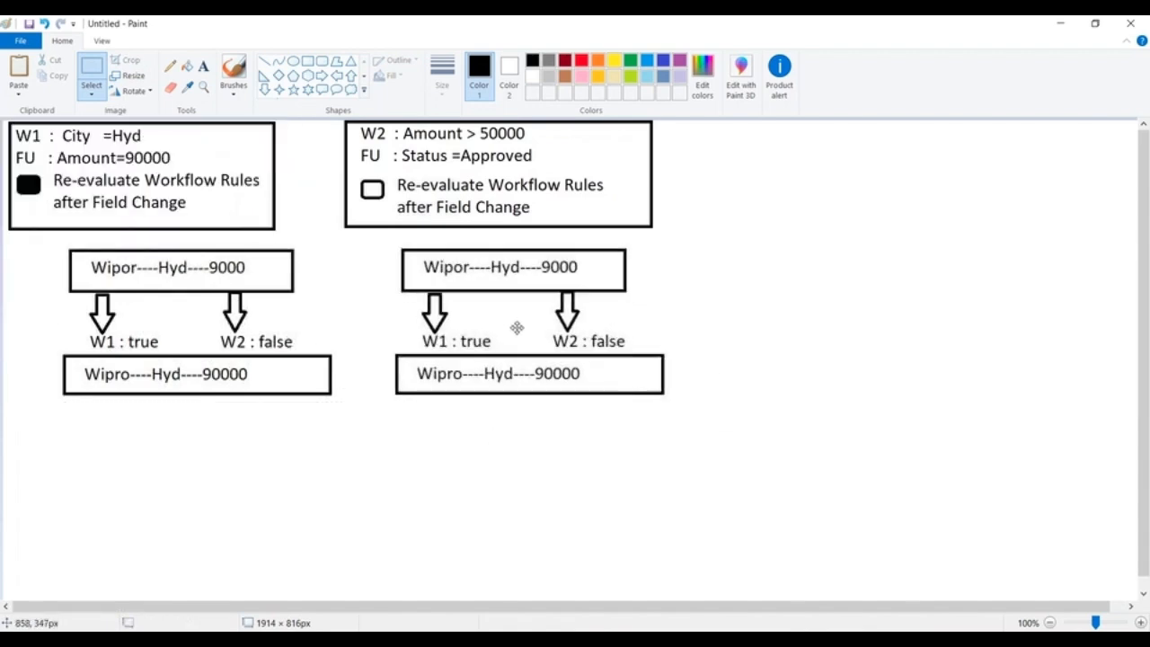
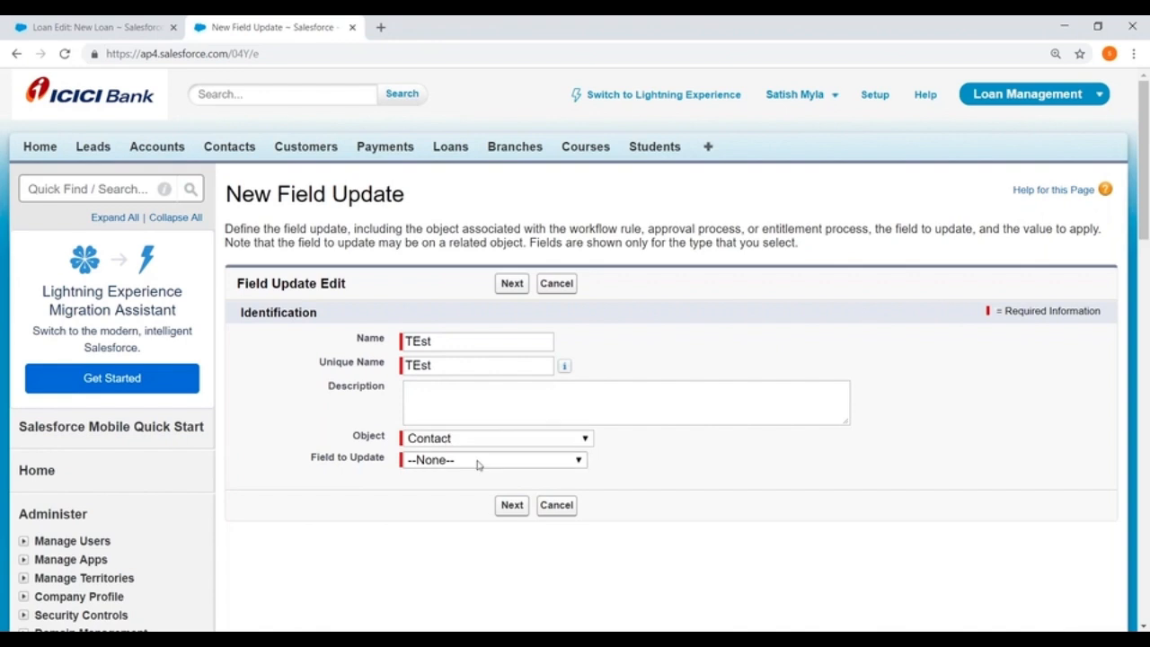
Choose Email as the Contact field to update and examine the Re-evaluate Workflow Rules after Field Change option.
left_click(474, 462)
left_click(438, 294)
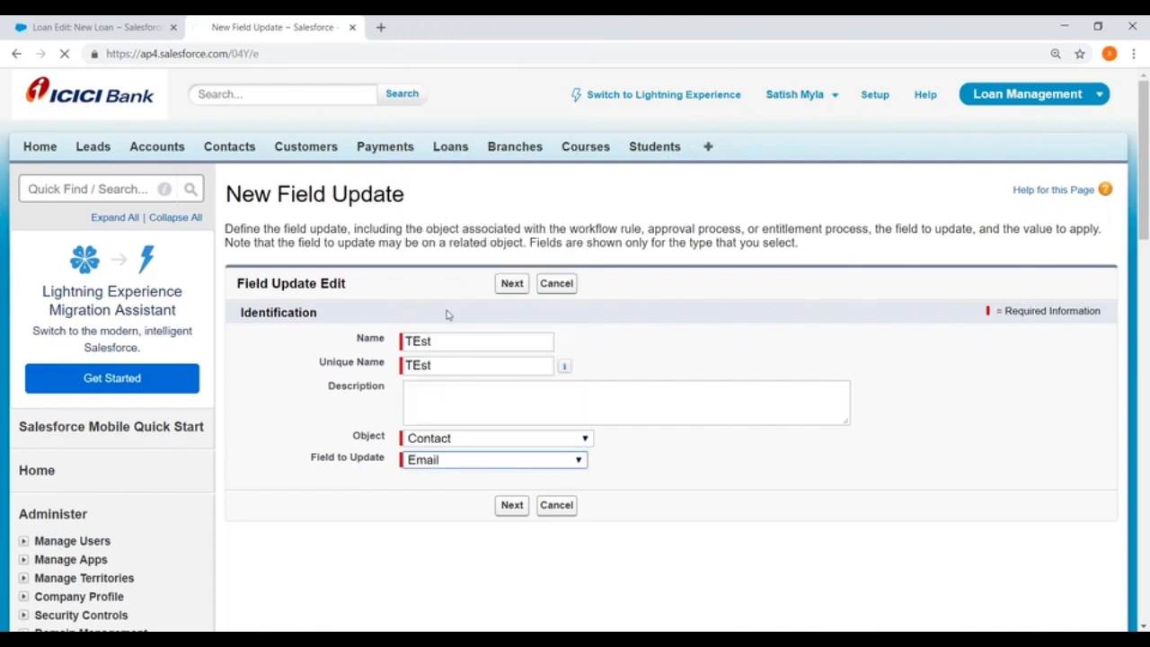
left_click(514, 507)
scroll(620, 327, "down", 4)
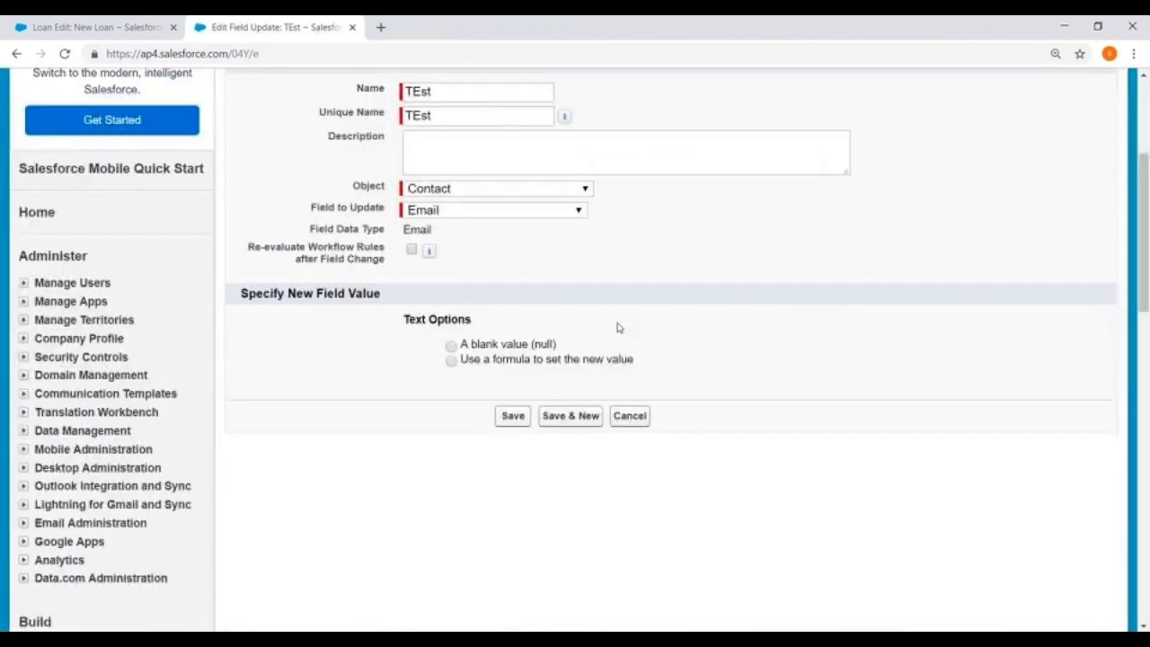
left_click_drag(246, 204, 392, 223)
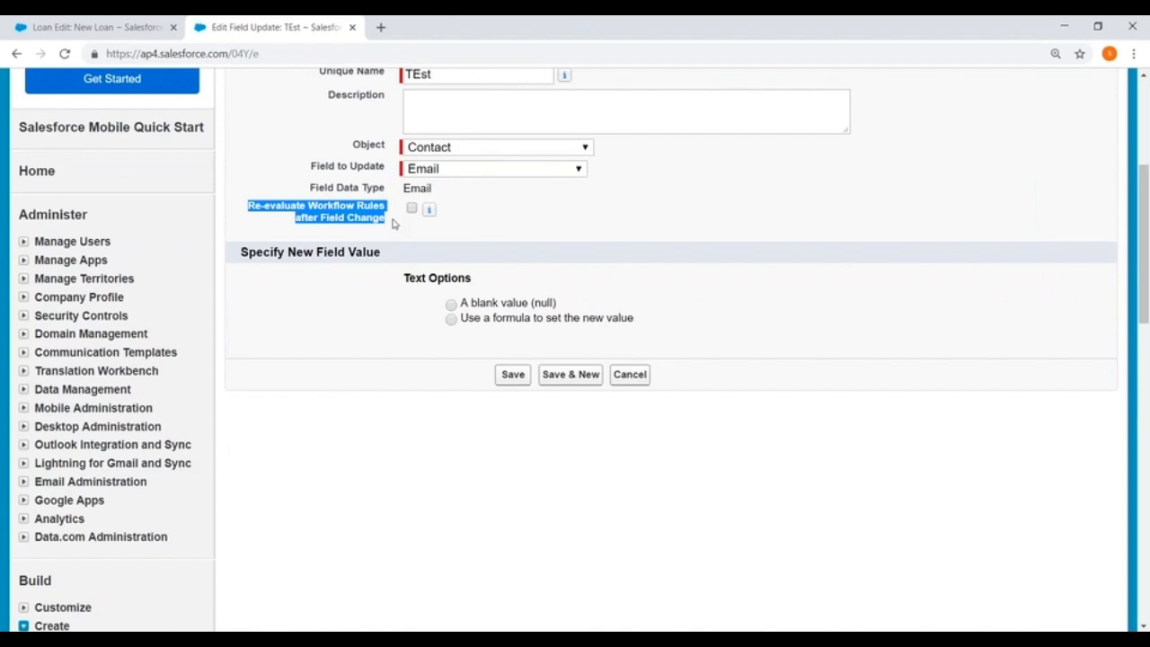
scroll(407, 261, "up", 3)
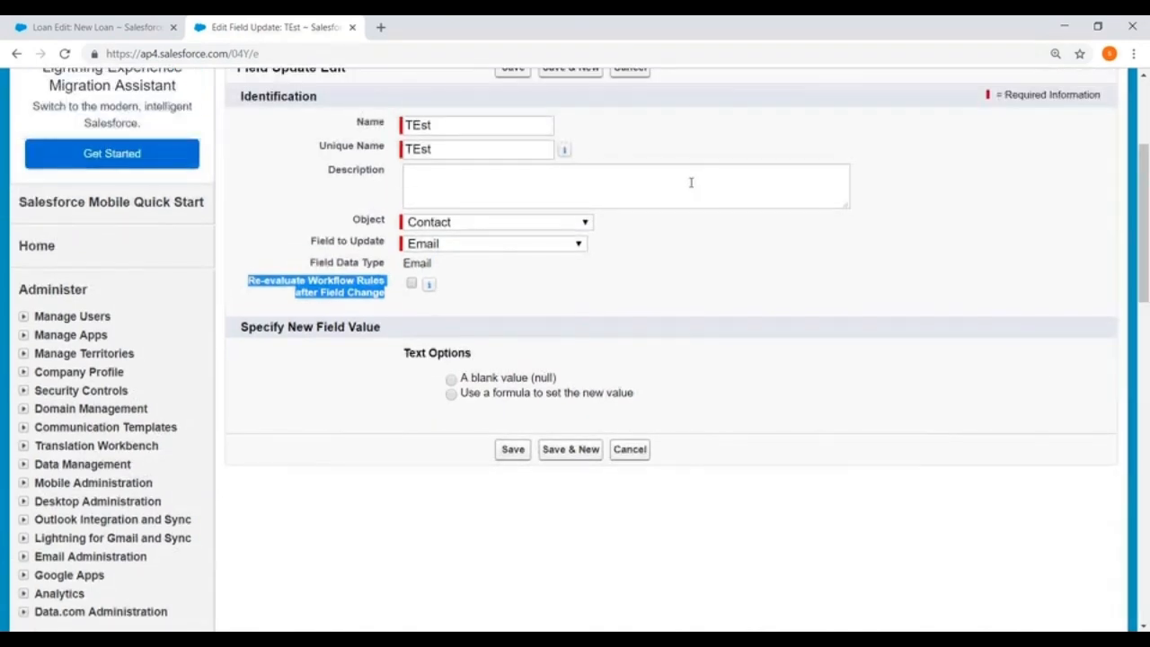
scroll(575, 350, "down", 3)
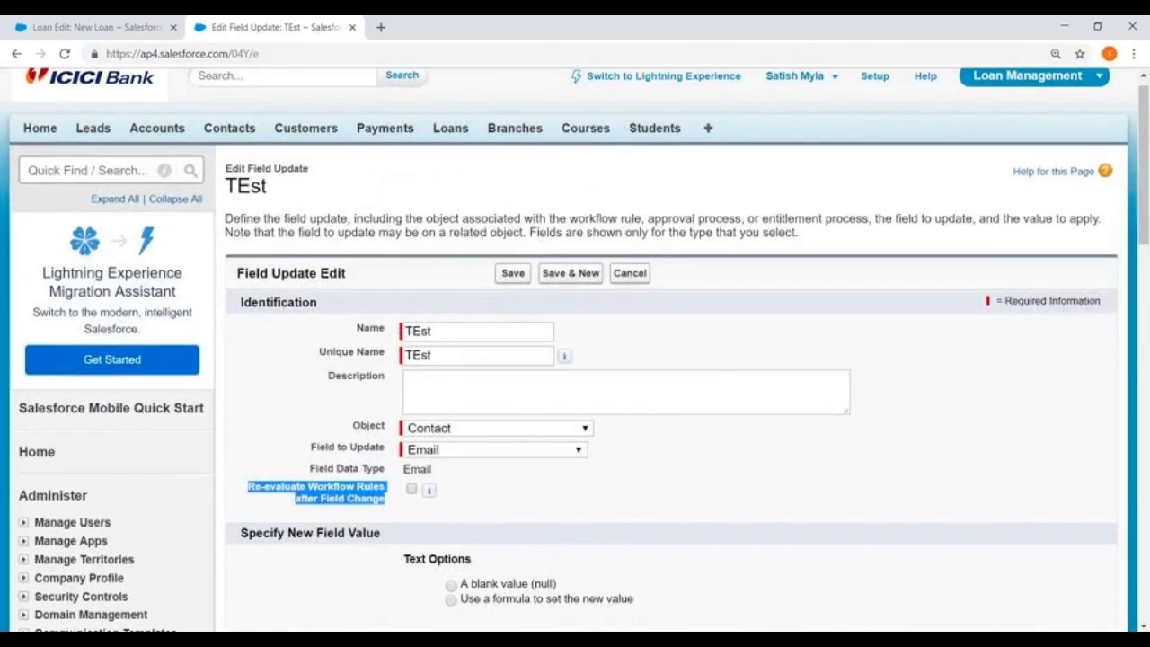
scroll(672, 192, "up", 3)
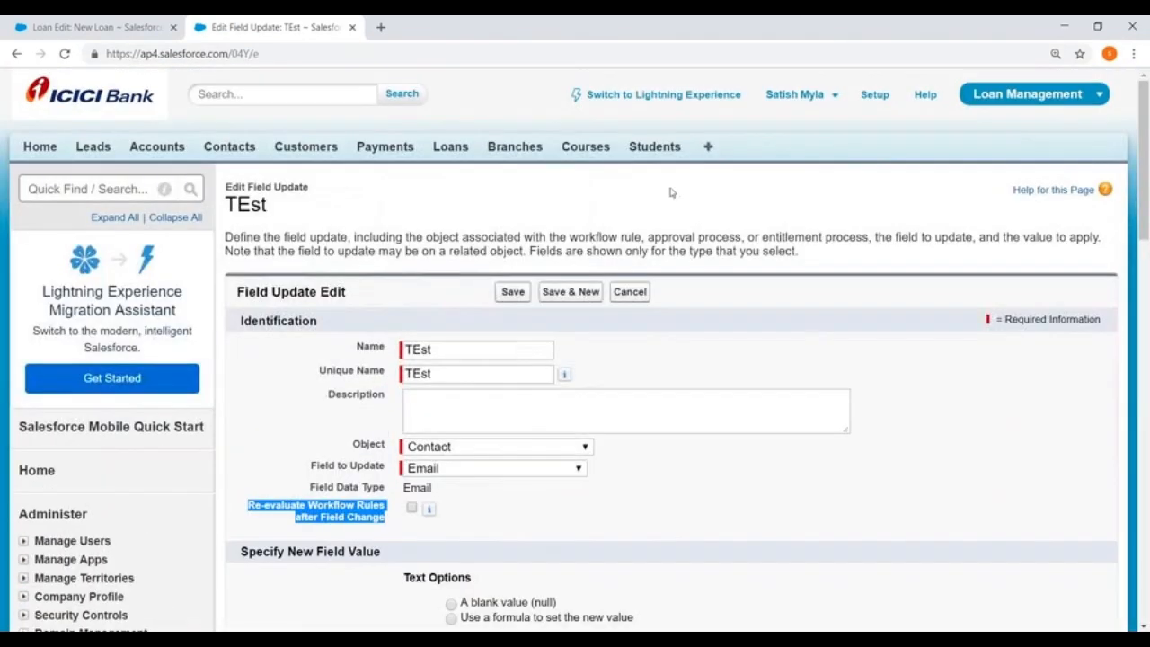
Leave the field update and open a blank new record form from the Loans home page.
left_click(879, 97)
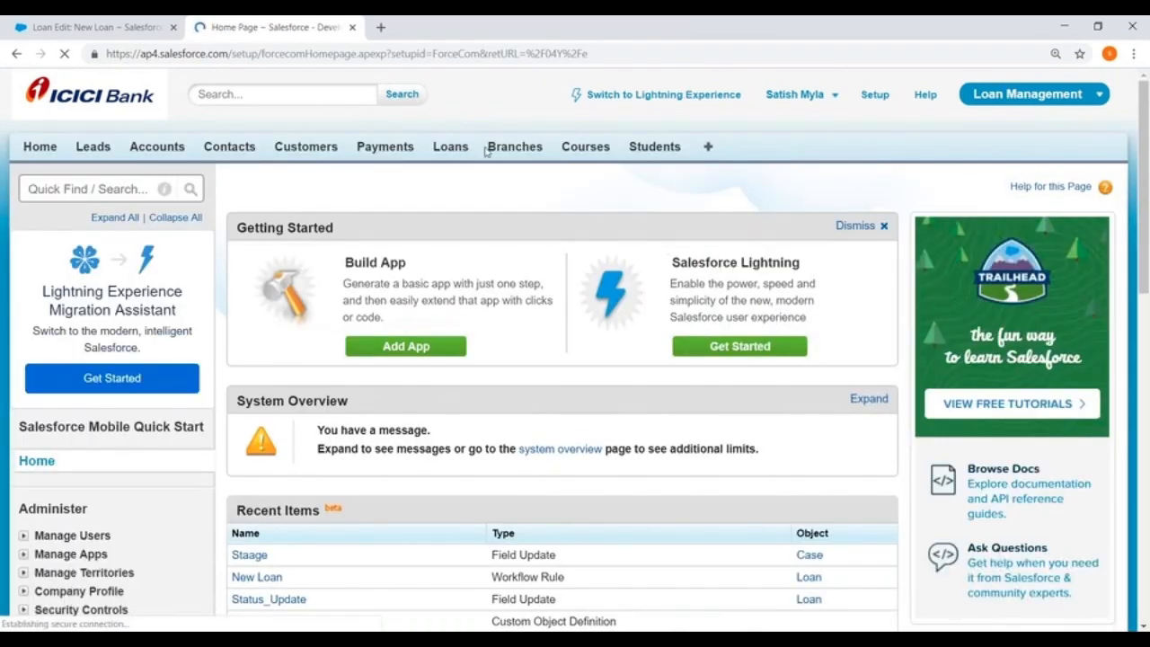
left_click(451, 146)
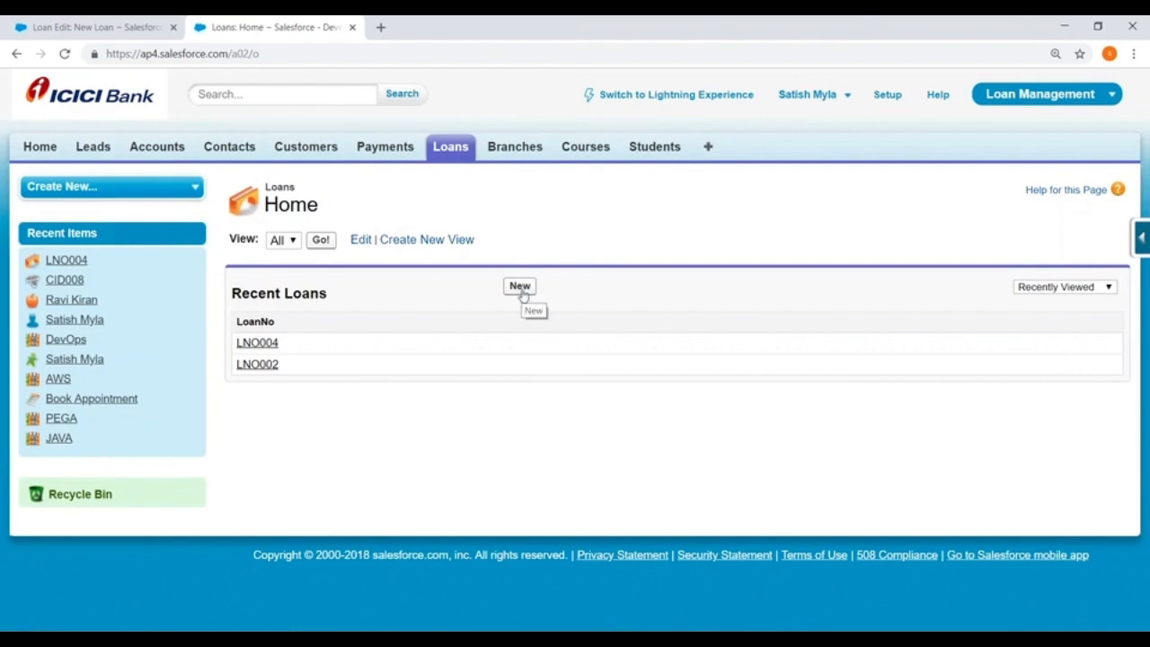
left_click(519, 285)
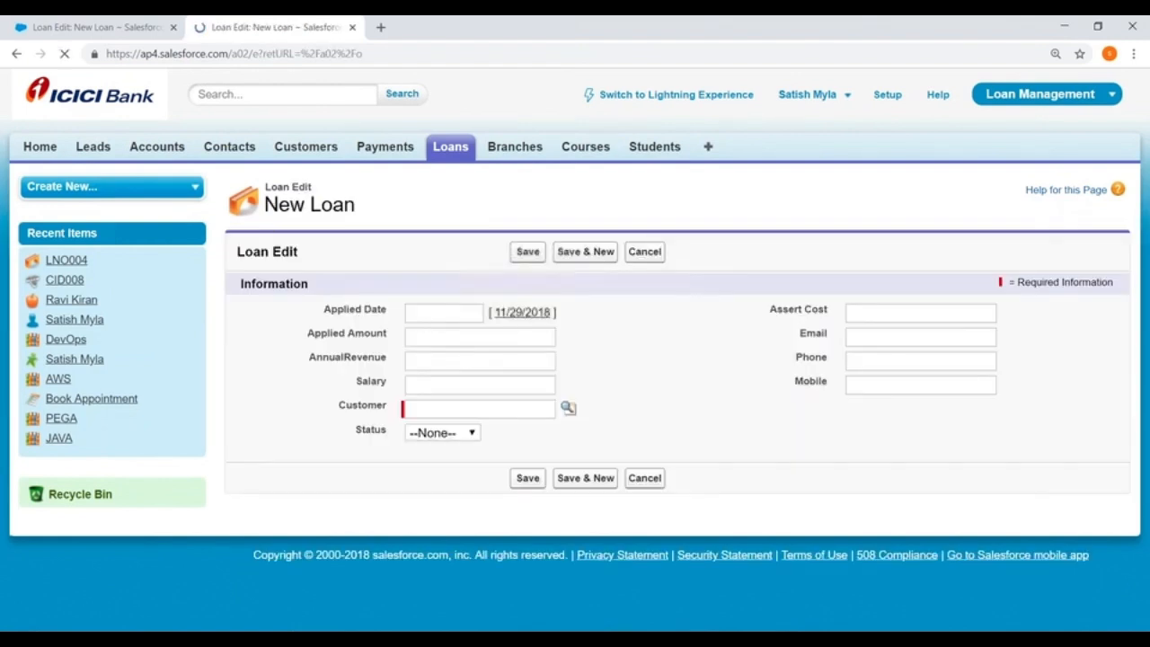
left_click(709, 343)
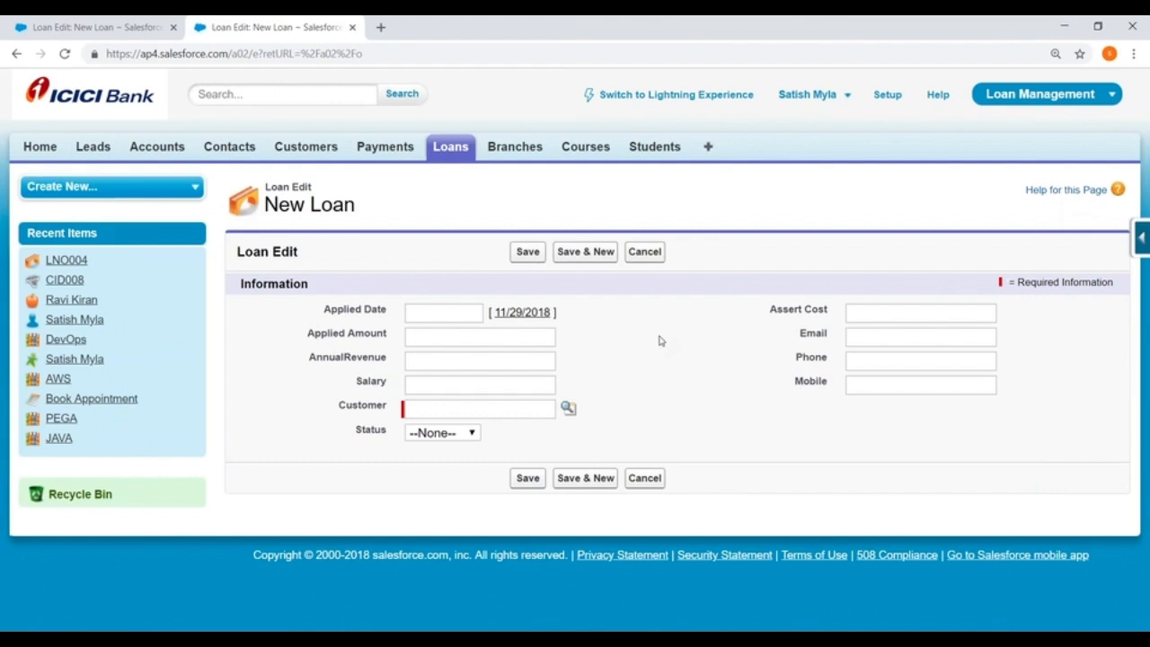
Open the Loan object's field list and start a new custom field with the Formula data type.
left_click(1143, 238)
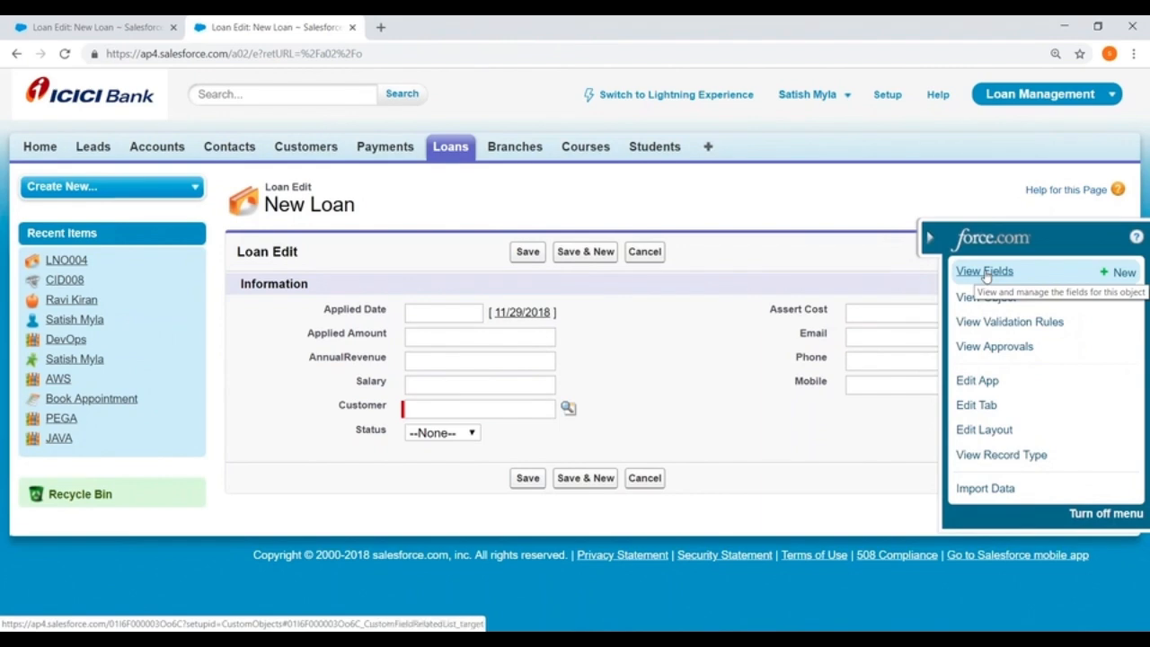
left_click(986, 272)
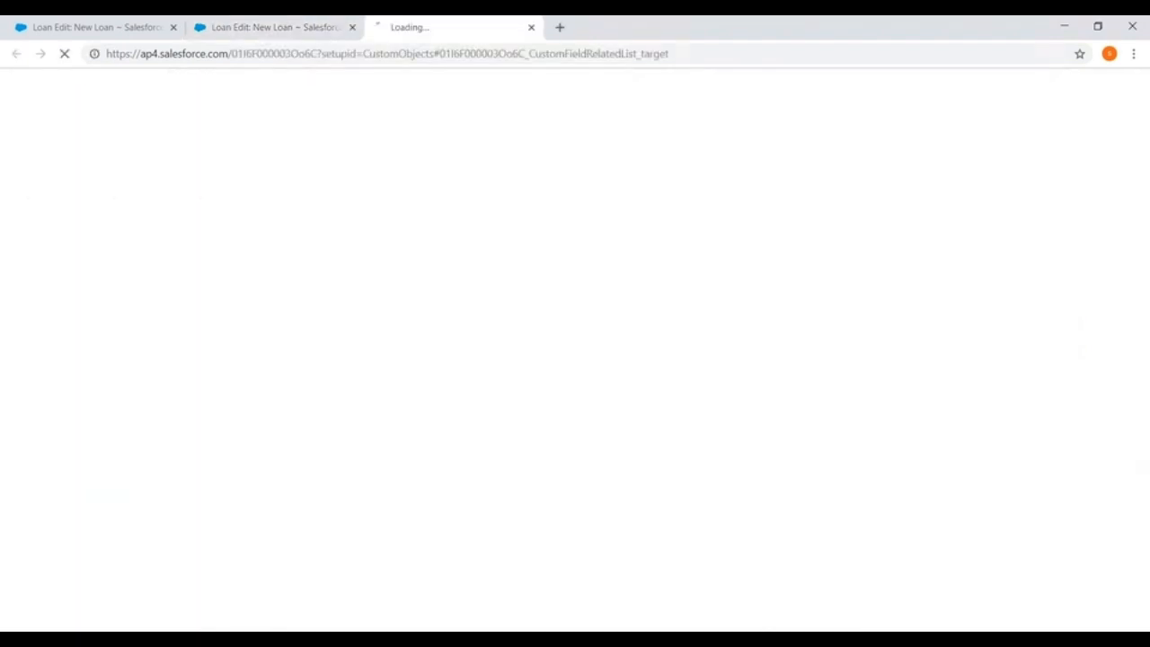
scroll(452, 279, "up", 3)
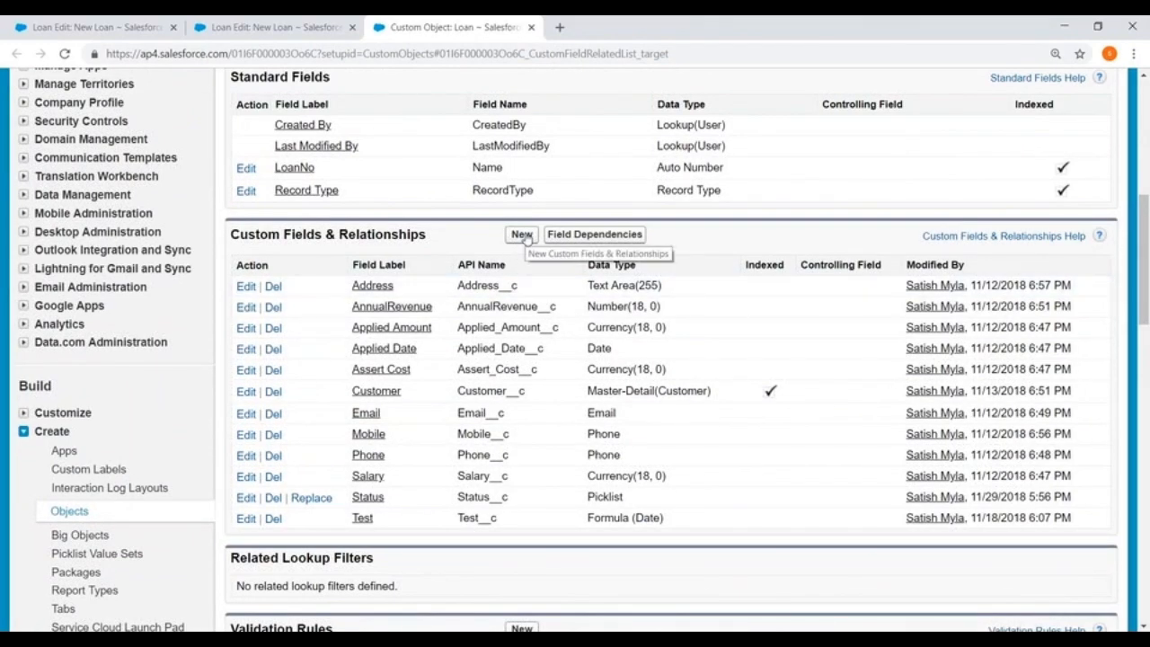
left_click(523, 235)
scroll(467, 320, "down", 3)
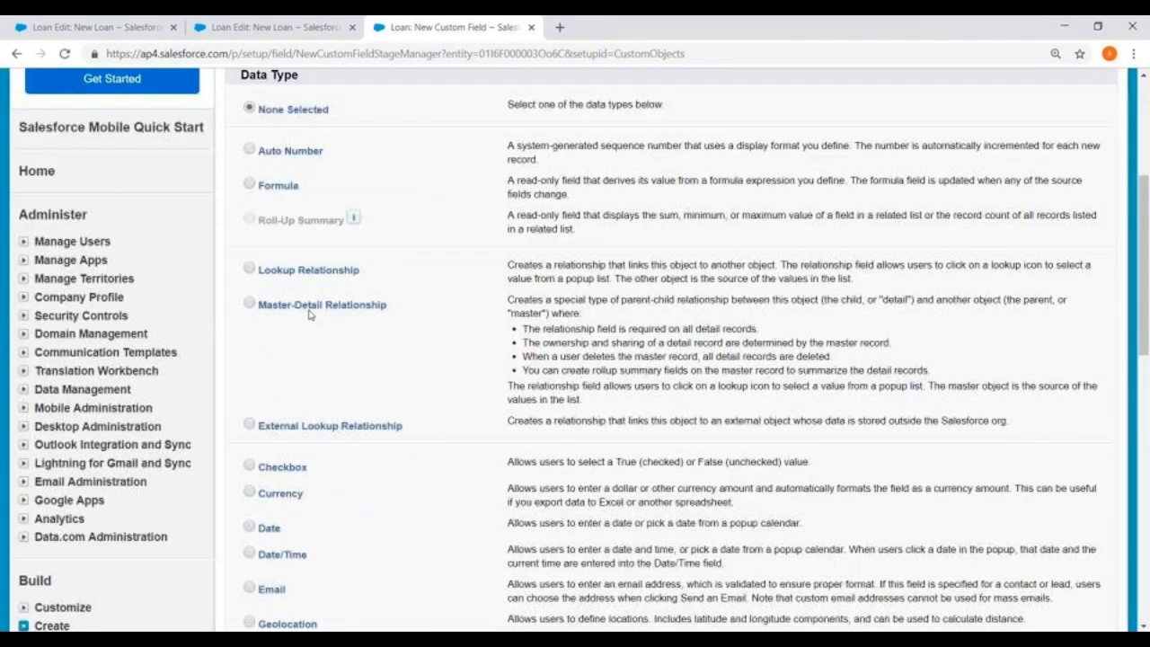
left_click(248, 184)
scroll(803, 327, "up", 3)
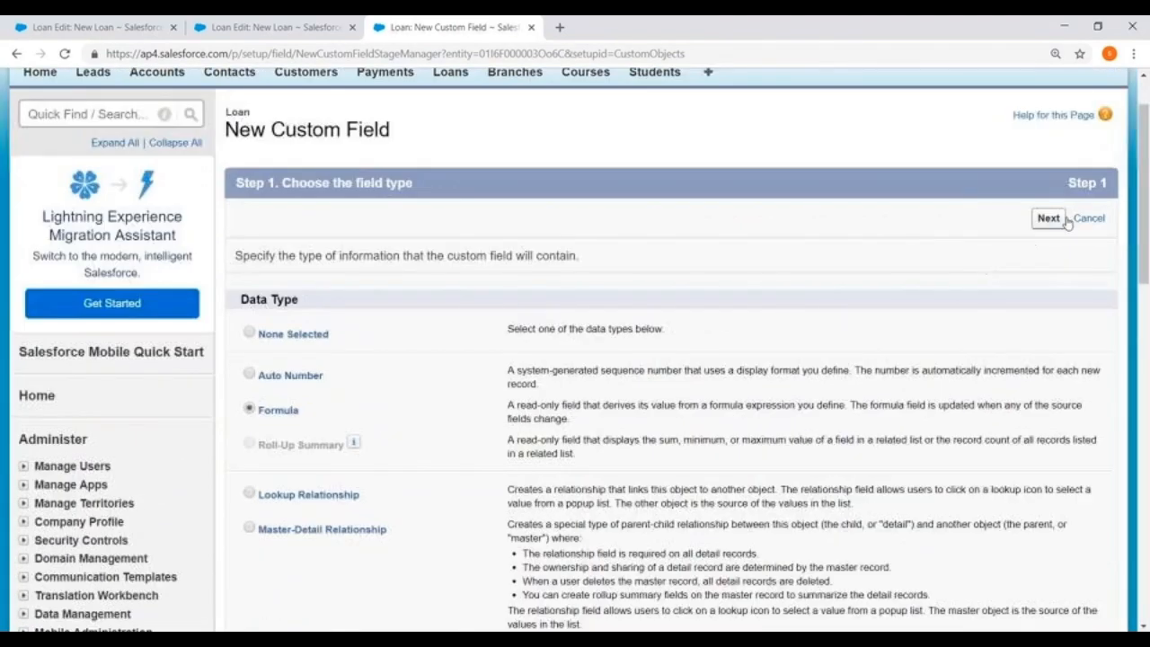
left_click(1048, 218)
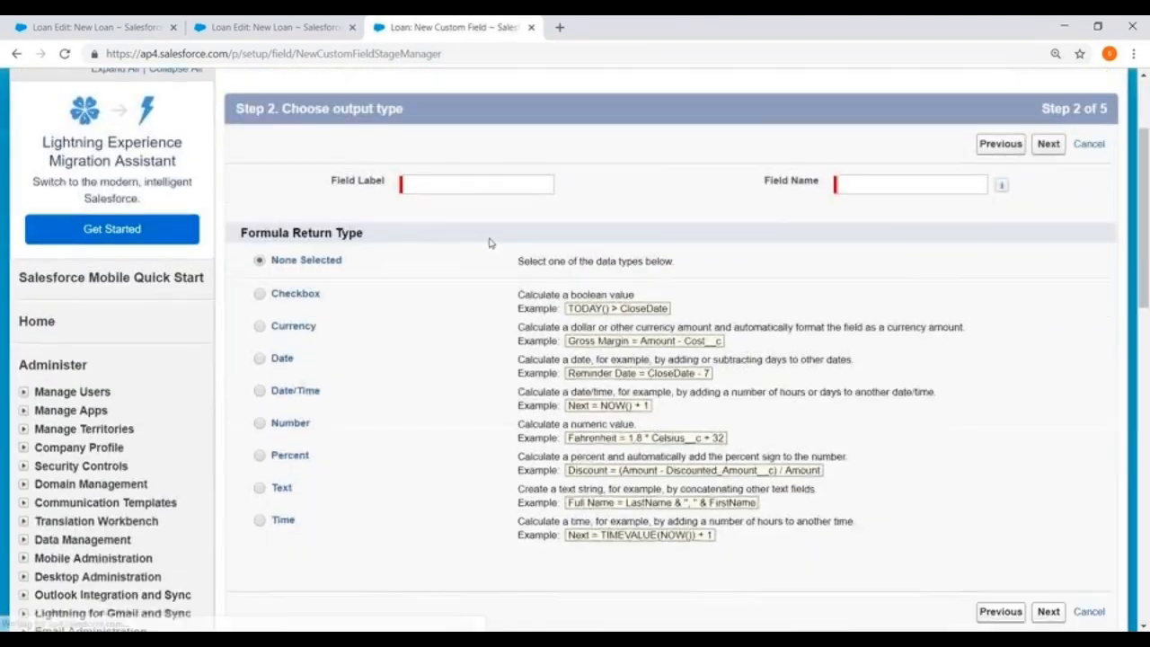
Name the formula field SanctionedAmount, set its return type to Currency, and continue to the formula.
left_click(458, 184)
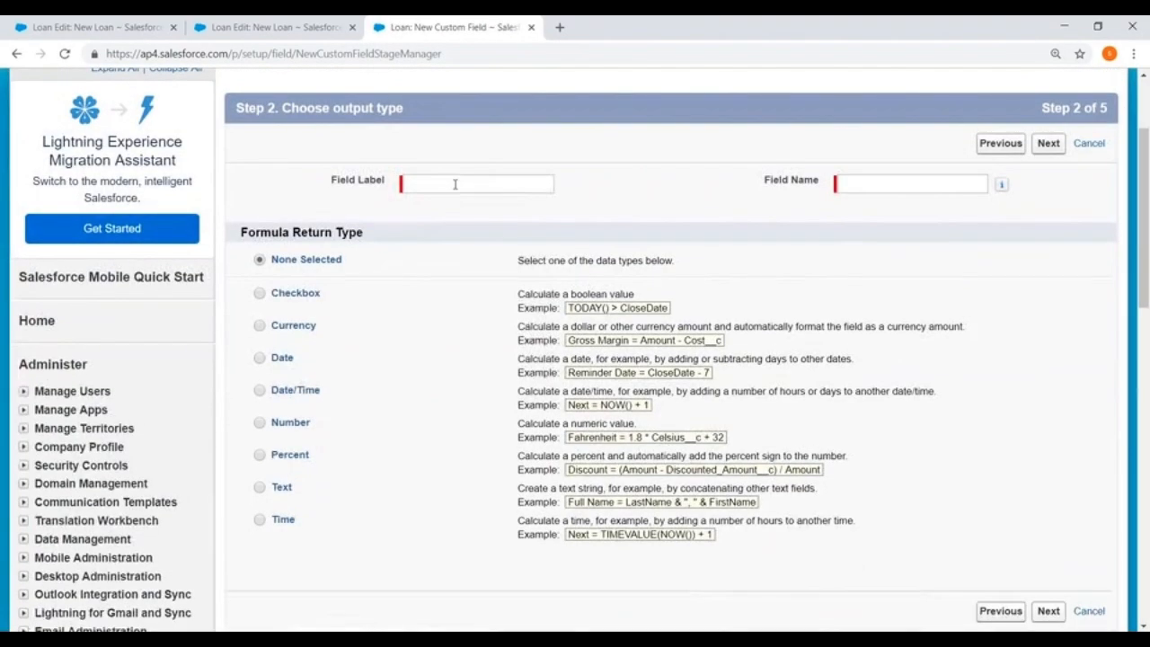
type("Sanctione")
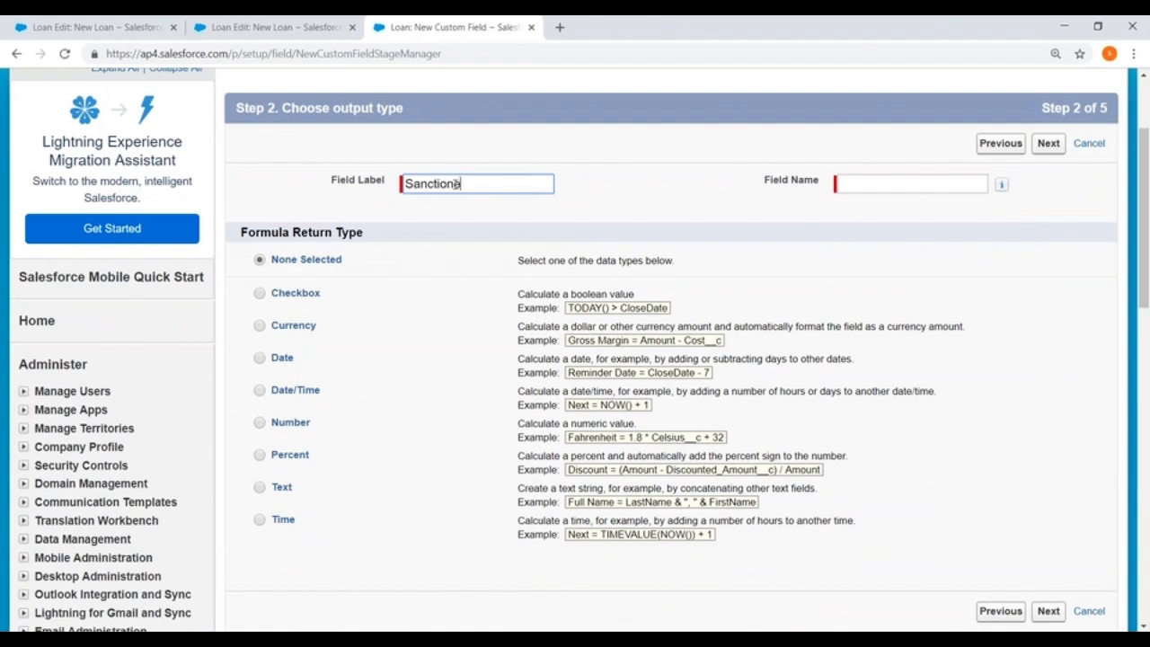
type("dAmount")
left_click(846, 182)
scroll(539, 315, "down", 1)
left_click(258, 251)
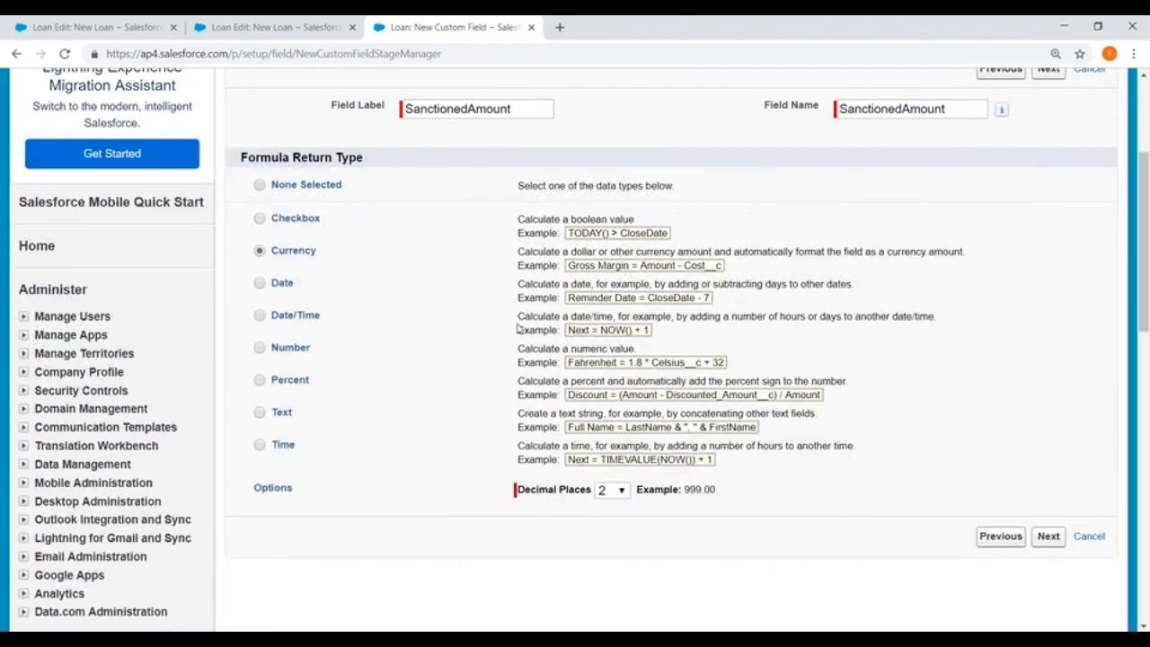
left_click(1048, 536)
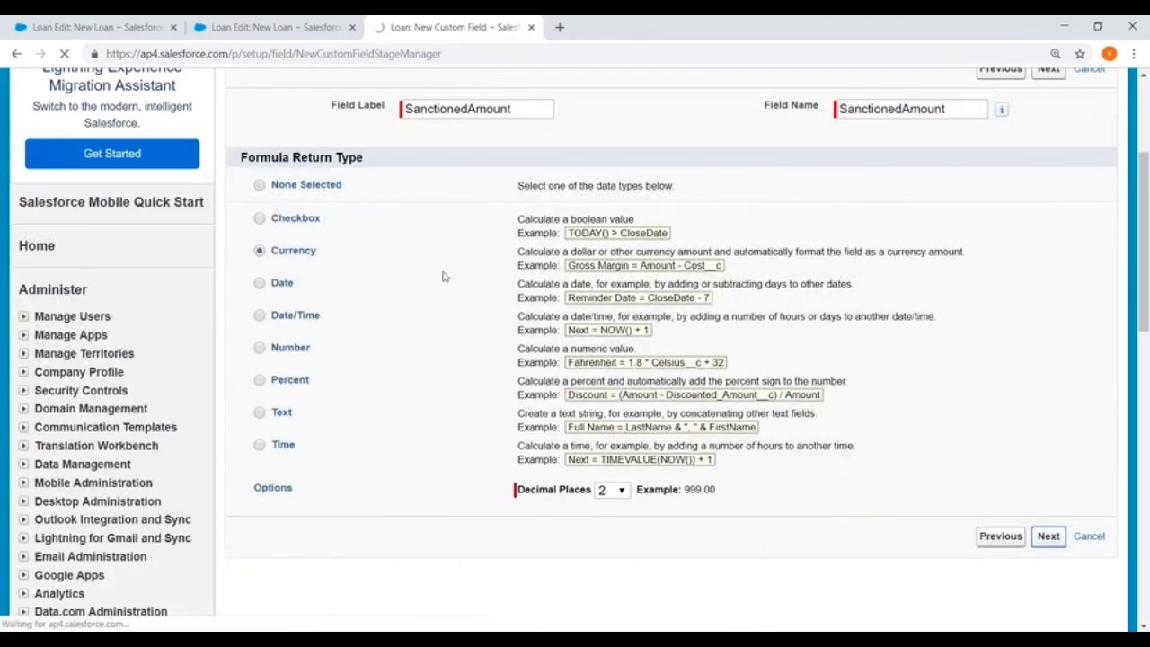
Build the SanctionedAmount formula as Applied_Amount__c *0.60, inserting the Applied Amount field from the Loan fields.
scroll(377, 279, "down", 3)
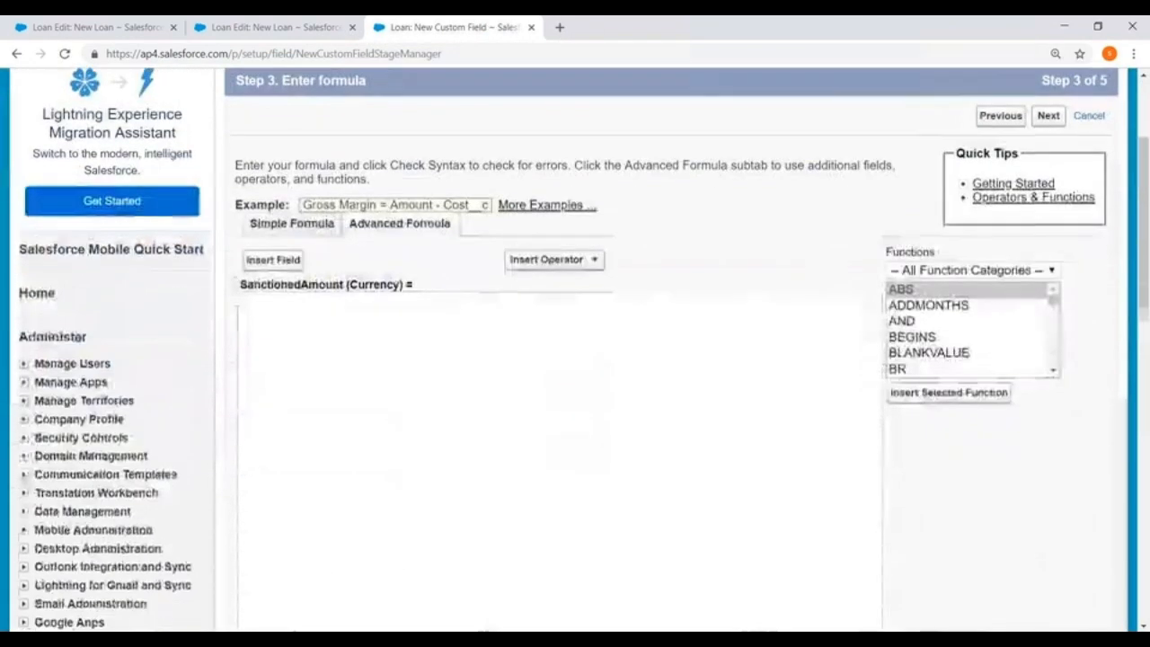
left_click(273, 212)
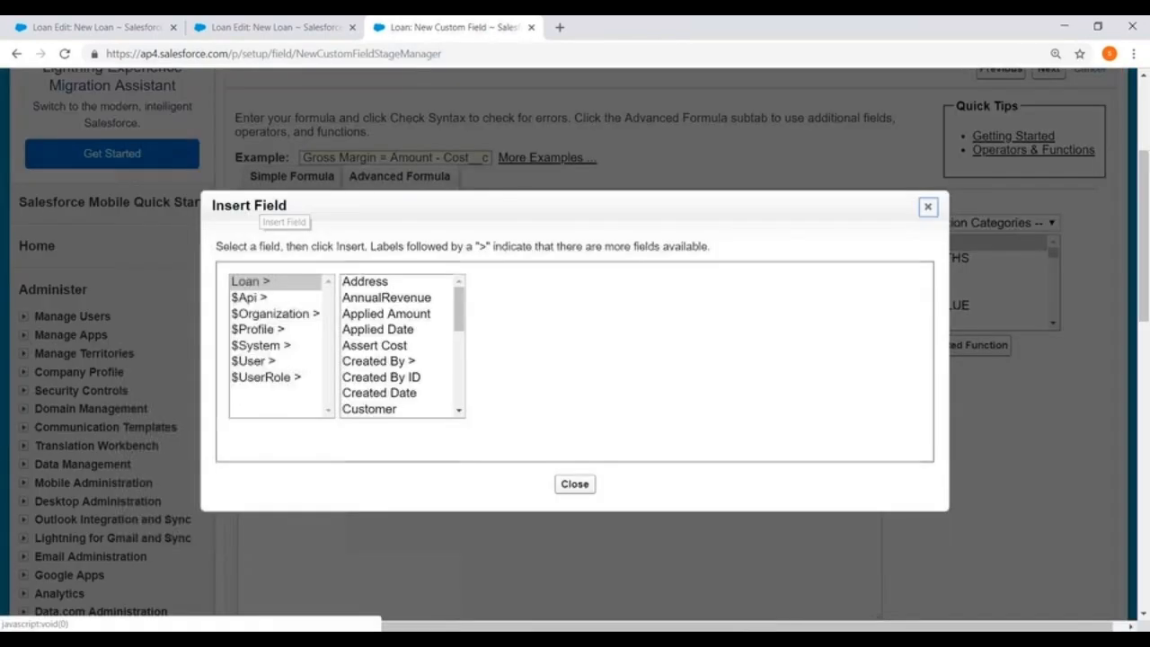
left_click(419, 312)
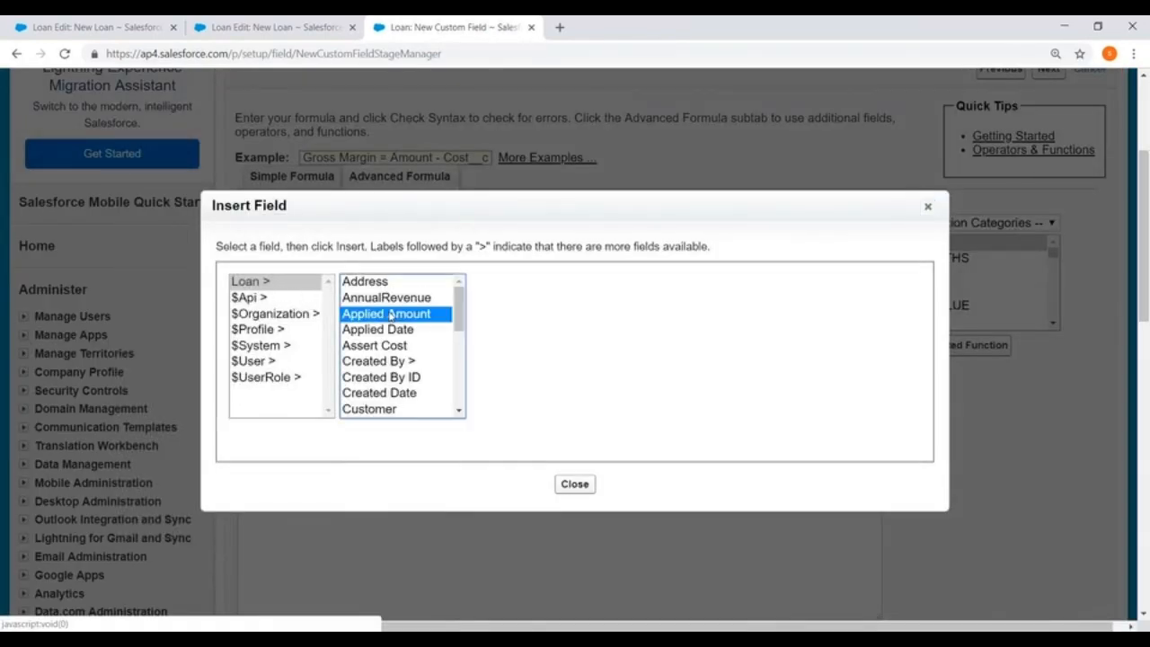
left_click(557, 384)
type("*")
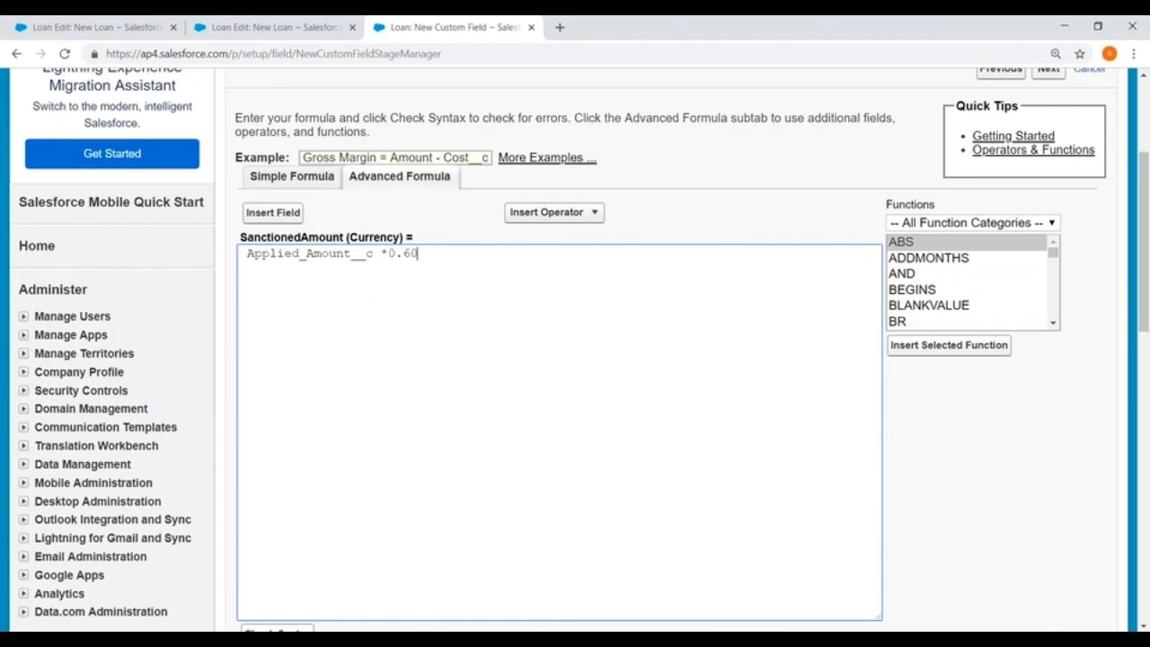
Accept the default field-level security and Loan Layout placement, and save SanctionedAmount while starting another custom field.
scroll(576, 350, "down", 5)
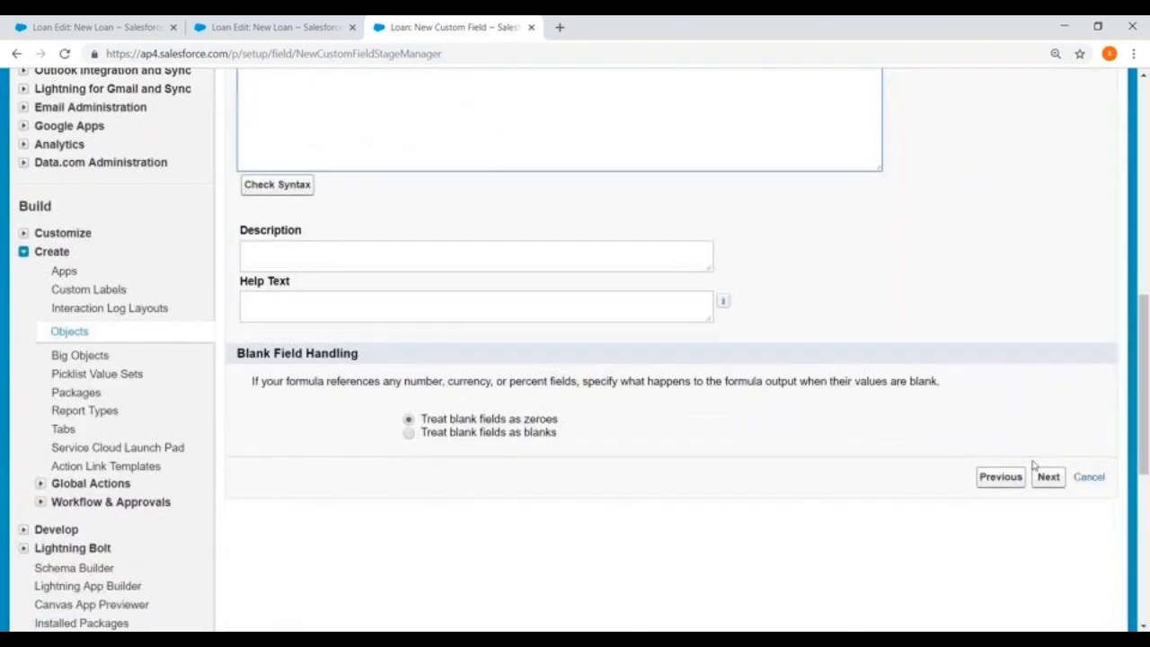
left_click(1049, 478)
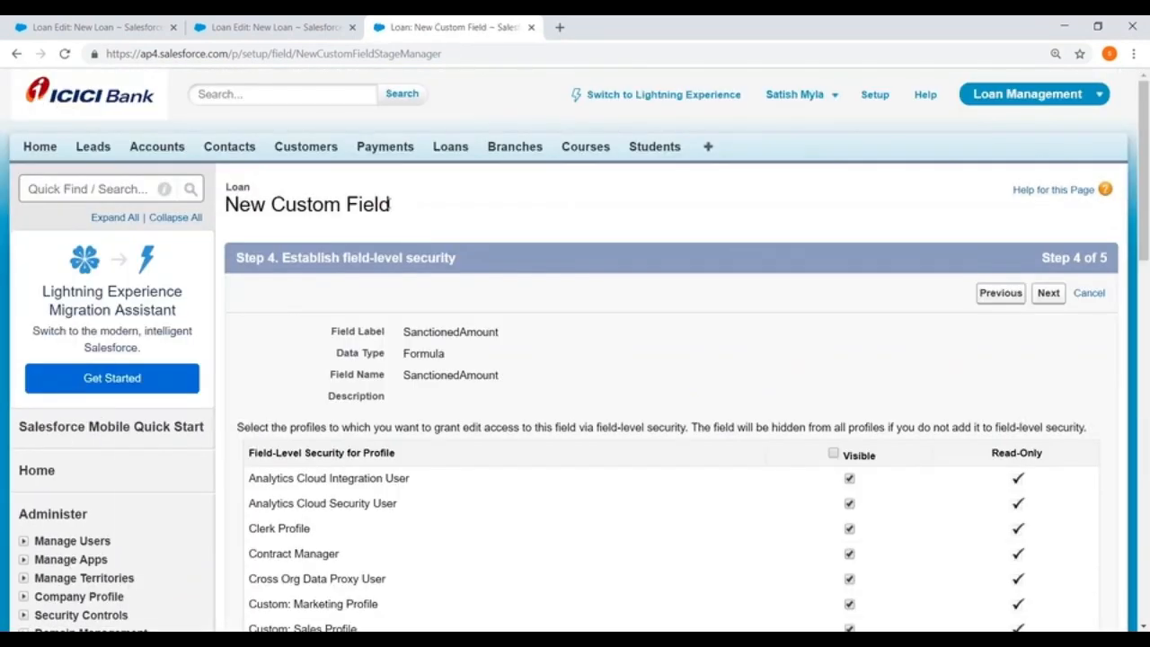
scroll(575, 351, "down", 2)
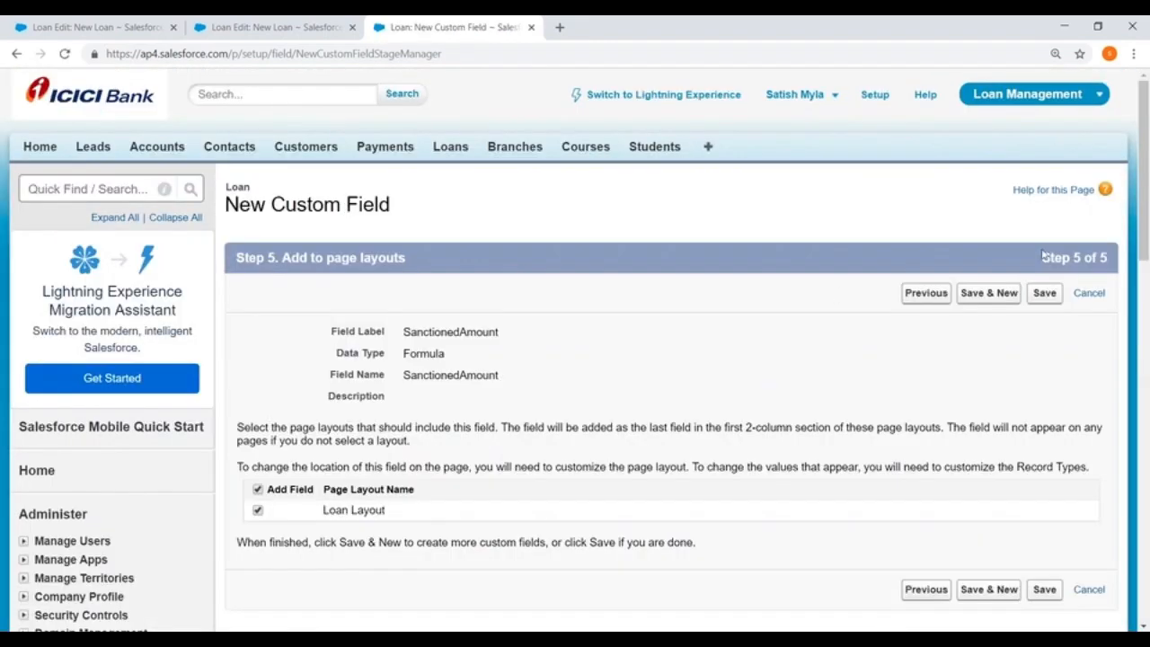
left_click(1012, 286)
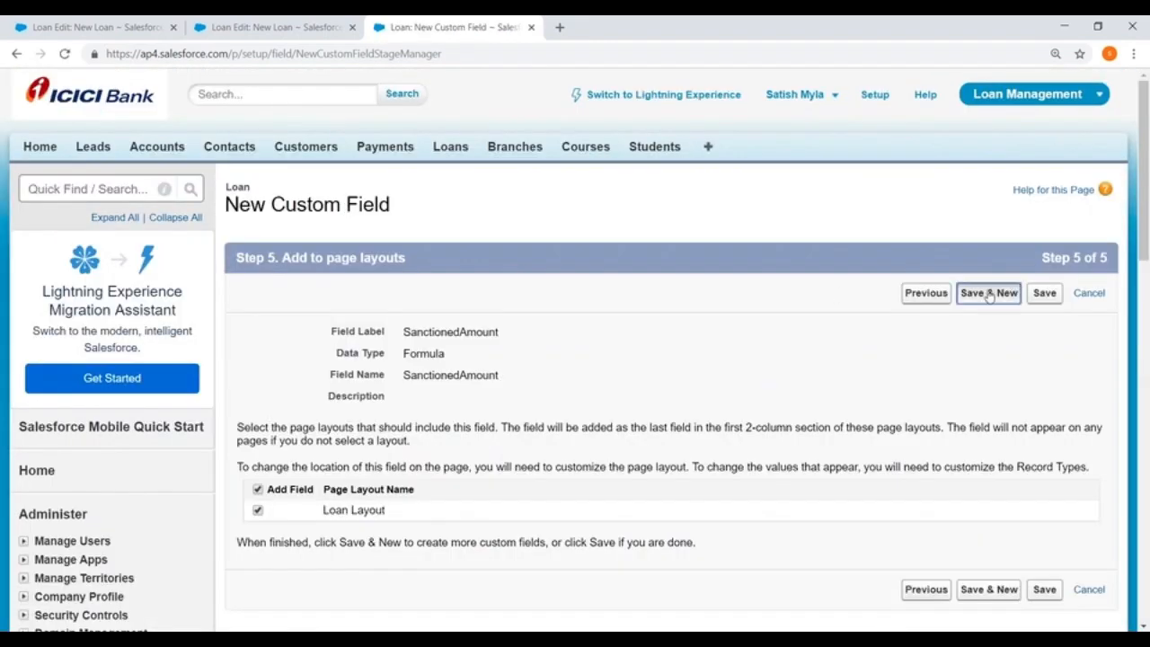
Choose Formula as the data type for the second Loan custom field and continue to its output type.
scroll(400, 258, "down", 2)
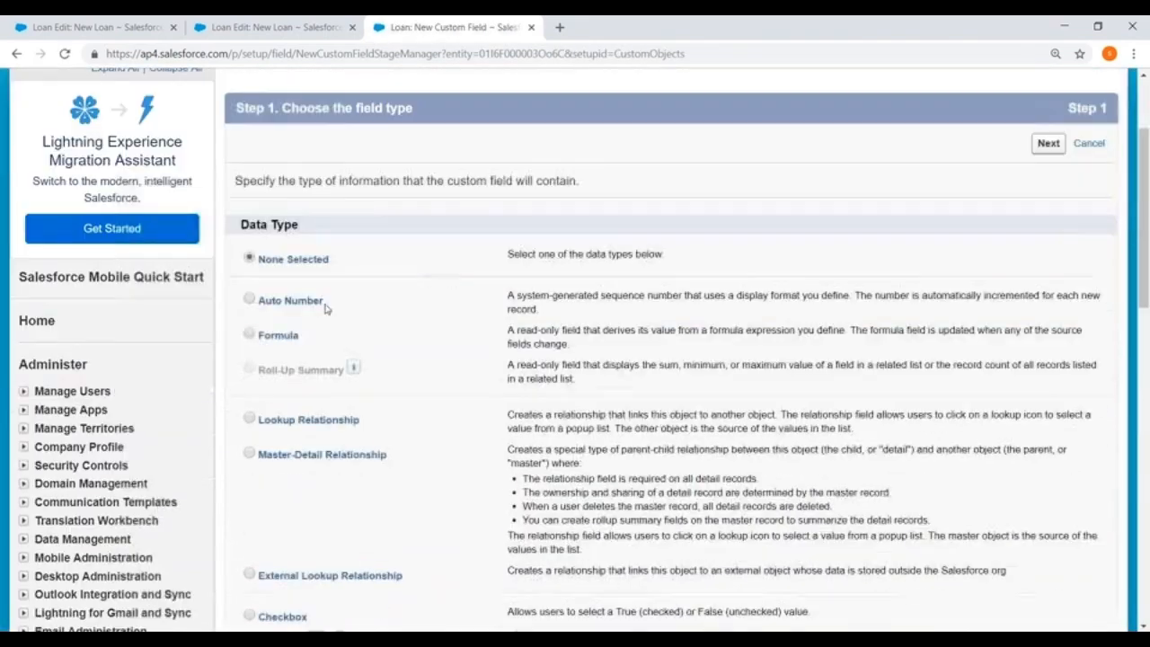
left_click(250, 335)
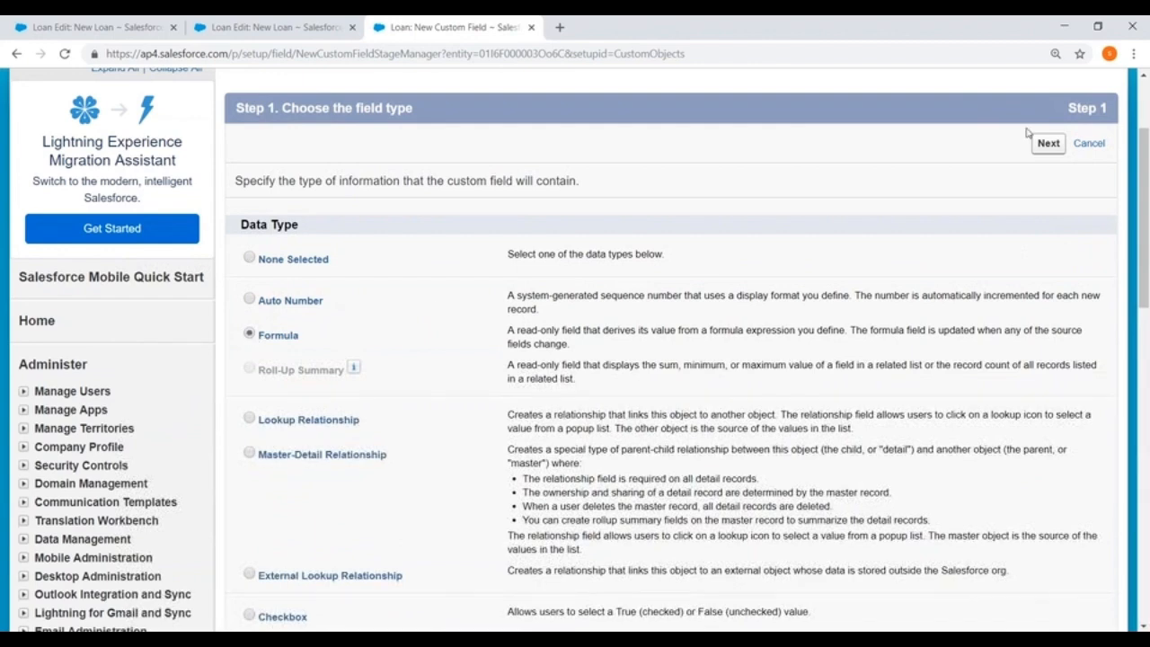
left_click(1047, 143)
scroll(437, 200, "down", 2)
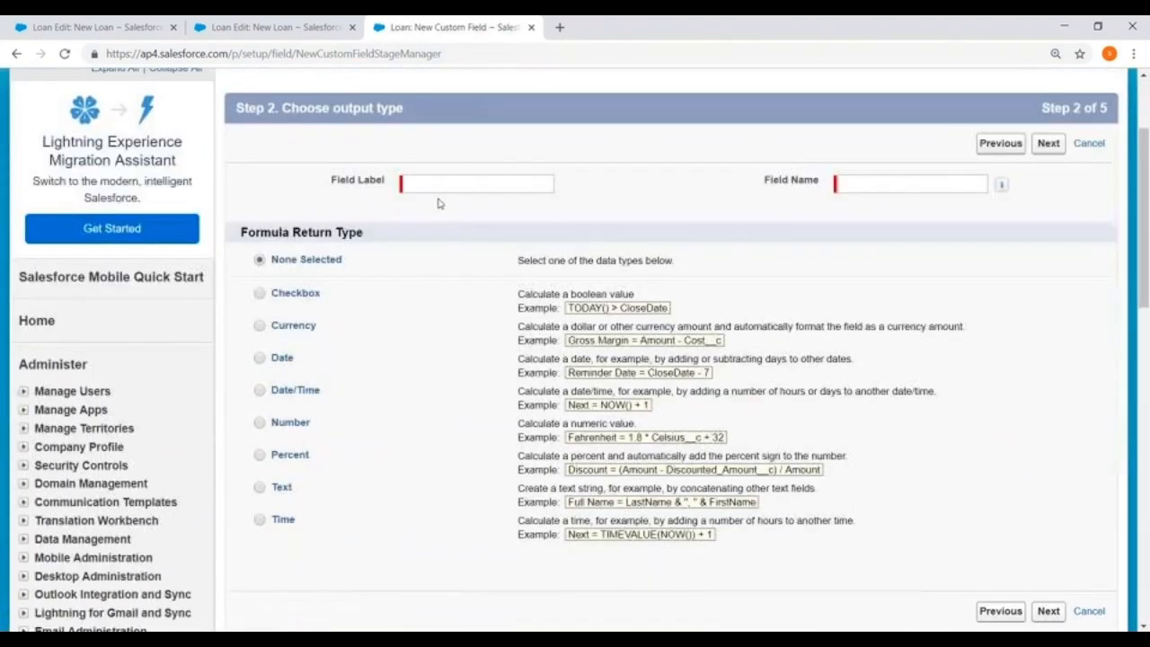
left_click(435, 181)
type("EMI")
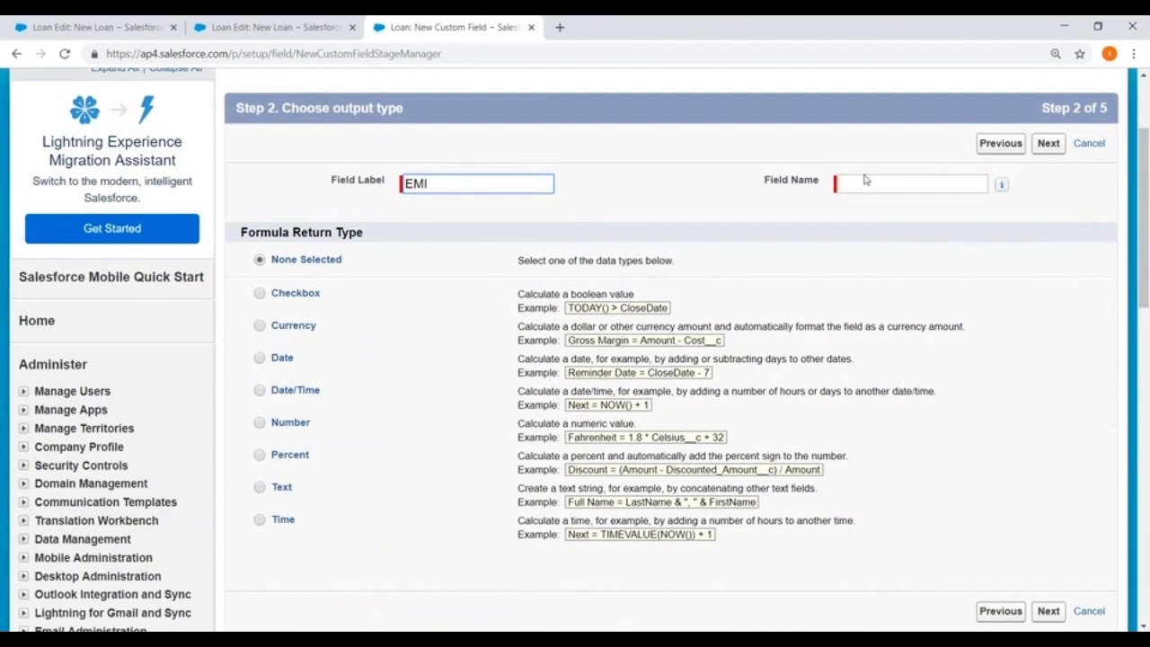
left_click(866, 181)
scroll(863, 183, "down", 2)
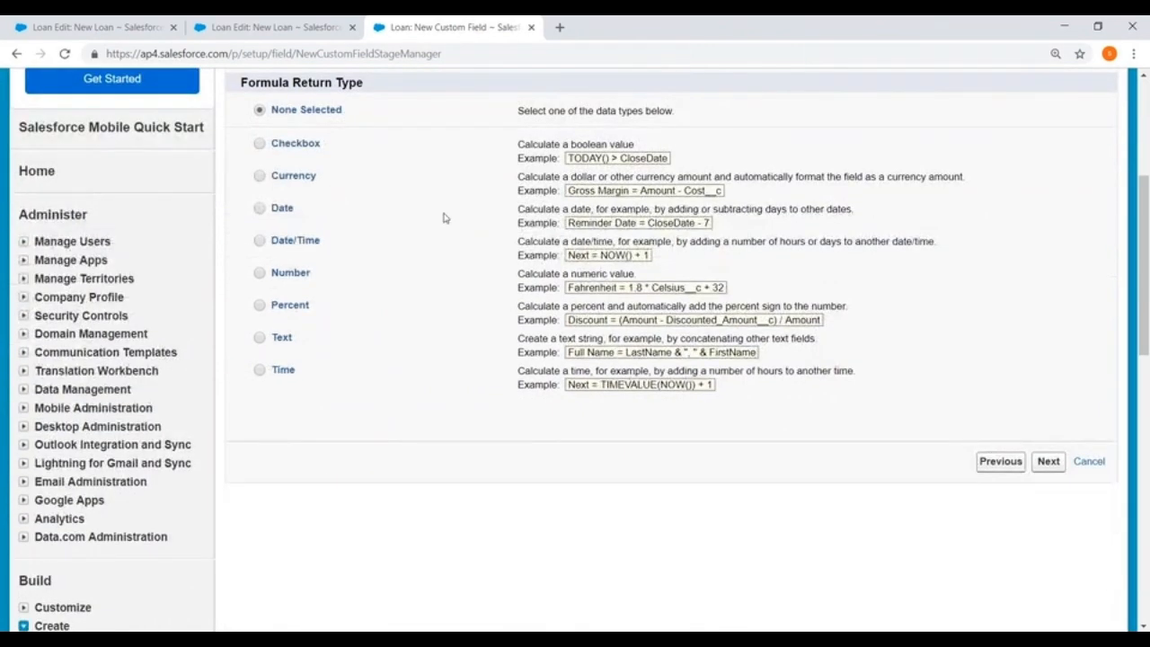
scroll(443, 218, "up", 3)
left_click(437, 257)
key("BackSpace")
key("BackSpace")
key("BackSpace")
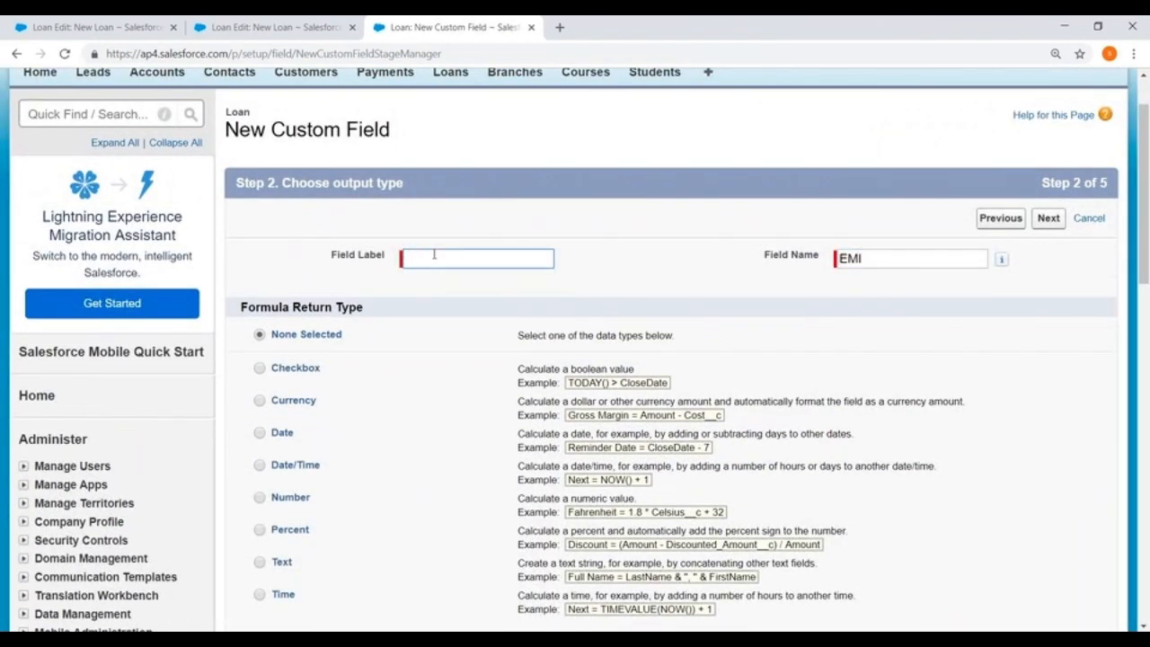
Label and name the formula field Installments, set its return type to Number, and continue to the formula.
type("Instalments")
double_click(853, 258)
key("BackSpace")
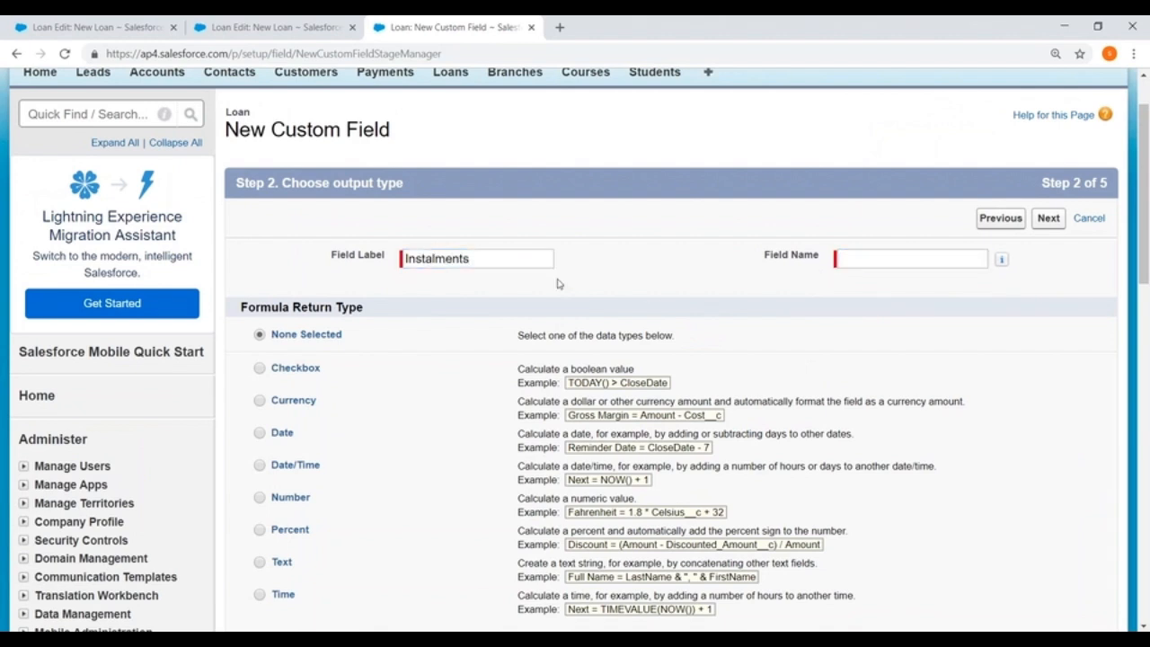
left_click(518, 256)
right_click(446, 257)
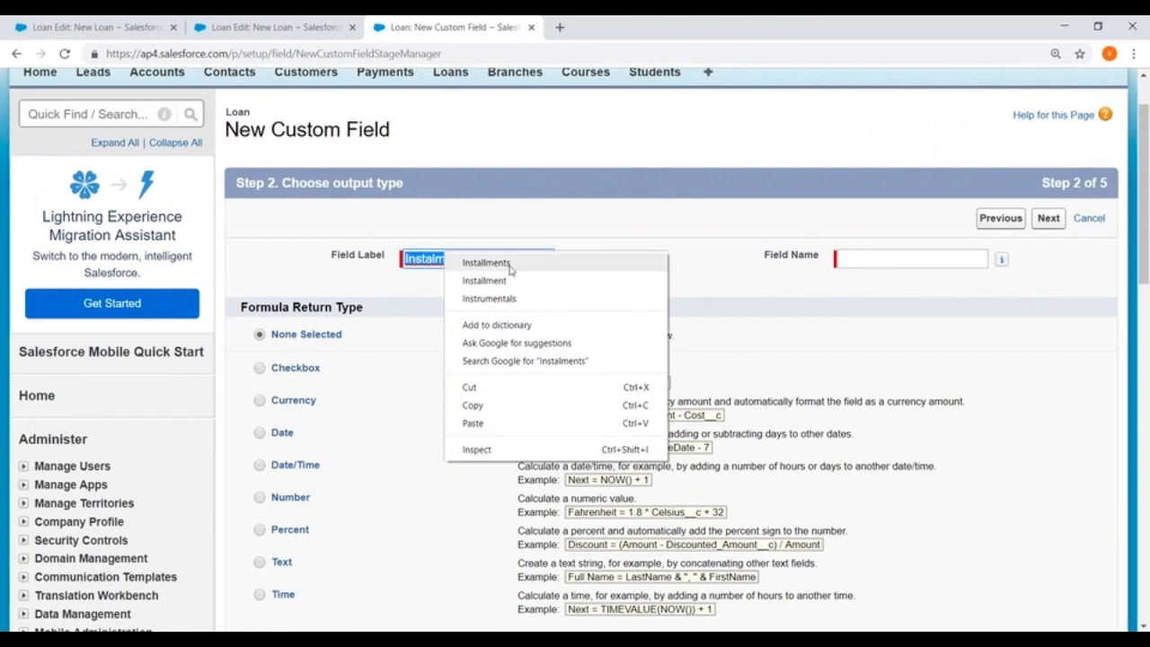
left_click(485, 261)
left_click(851, 263)
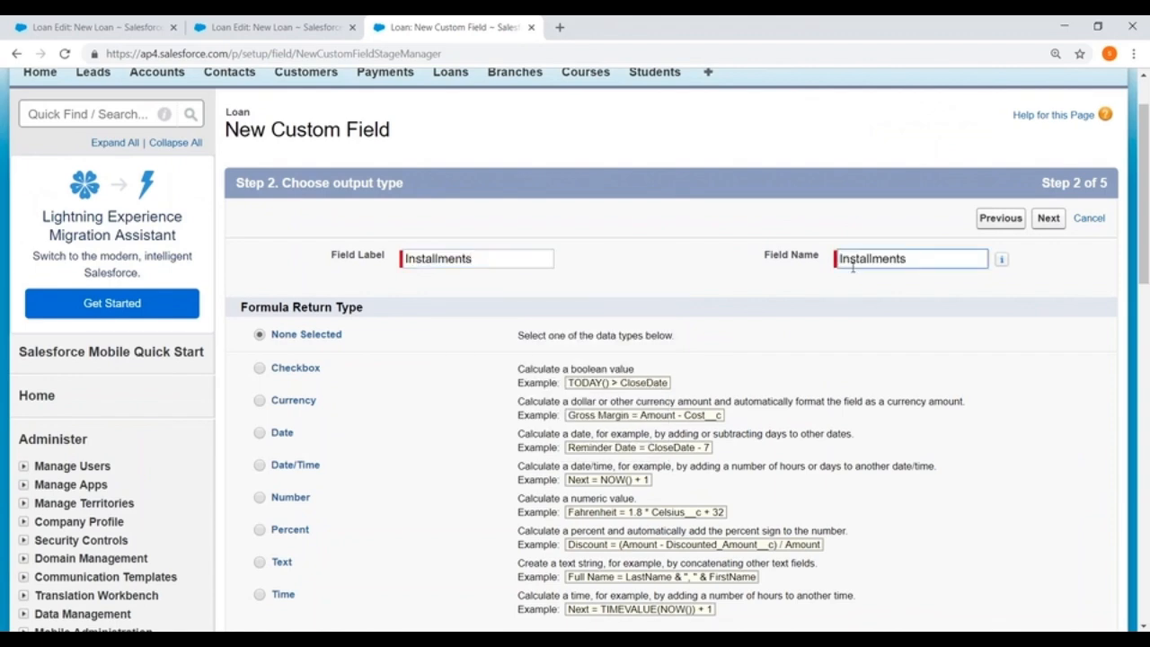
scroll(853, 266, "down", 2)
left_click(260, 348)
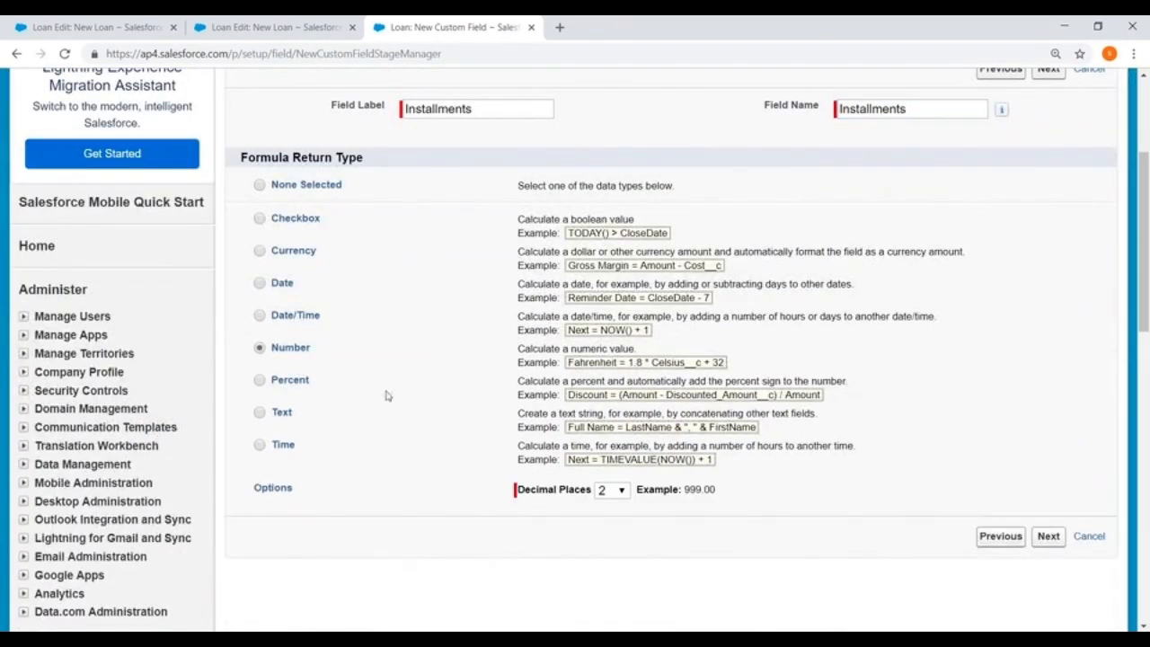
left_click(1048, 537)
Set the Installments formula to 90 and save the field with default security and layout placement, starting another custom field.
scroll(334, 369, "down", 2)
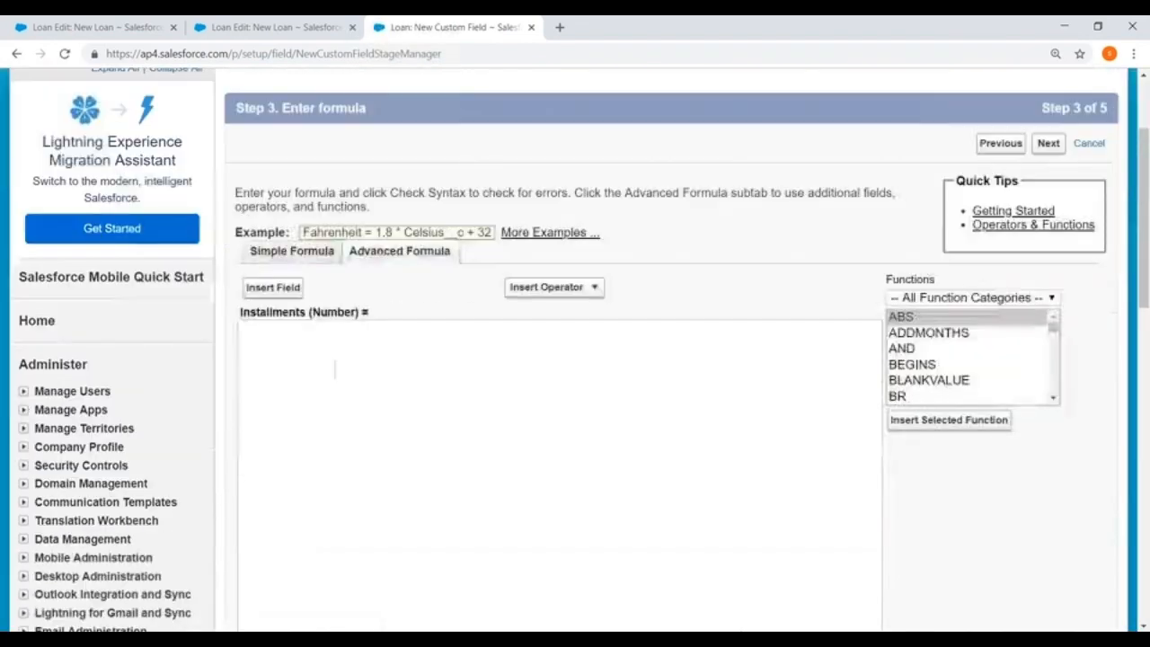
left_click(313, 376)
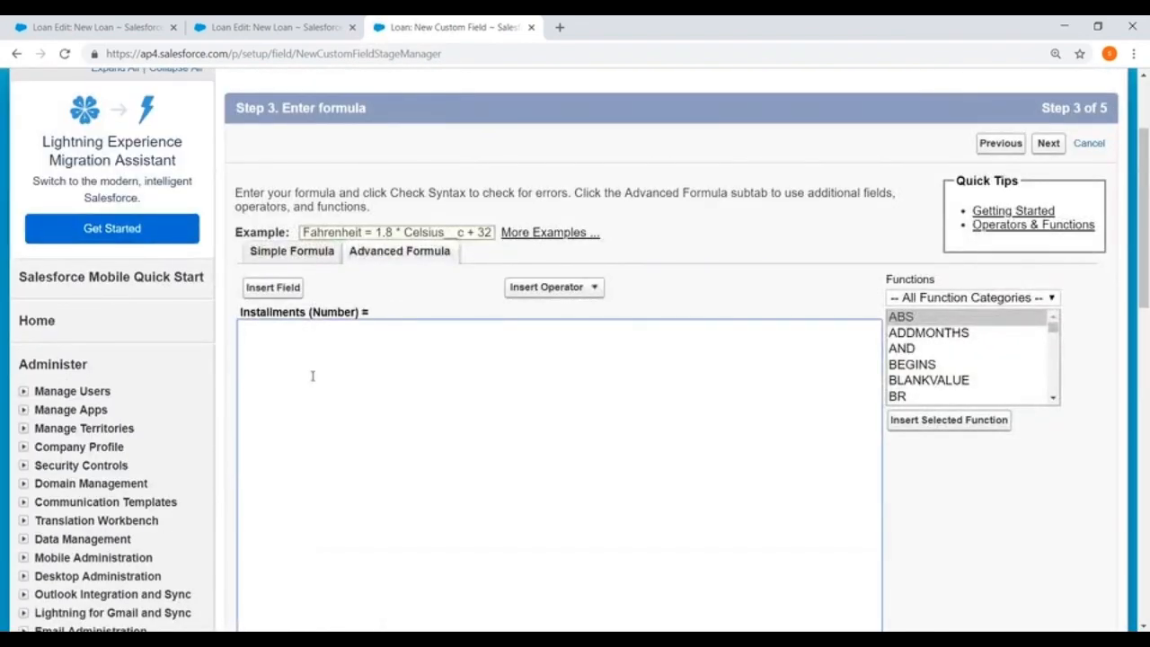
scroll(312, 376, "up", 2)
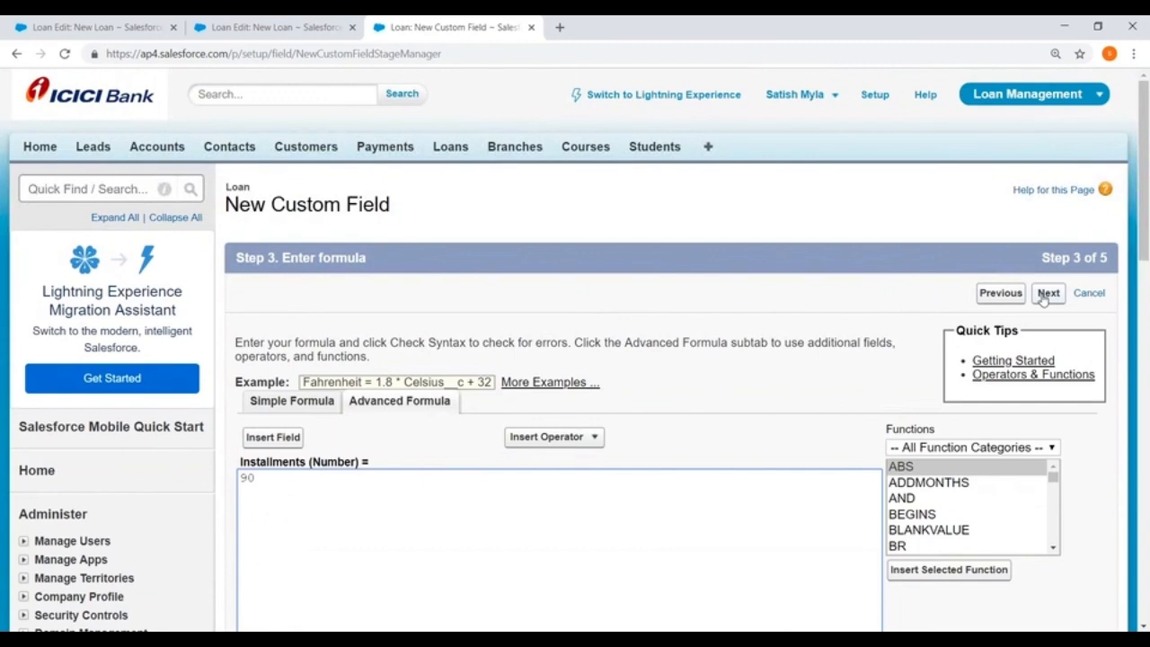
left_click(1048, 293)
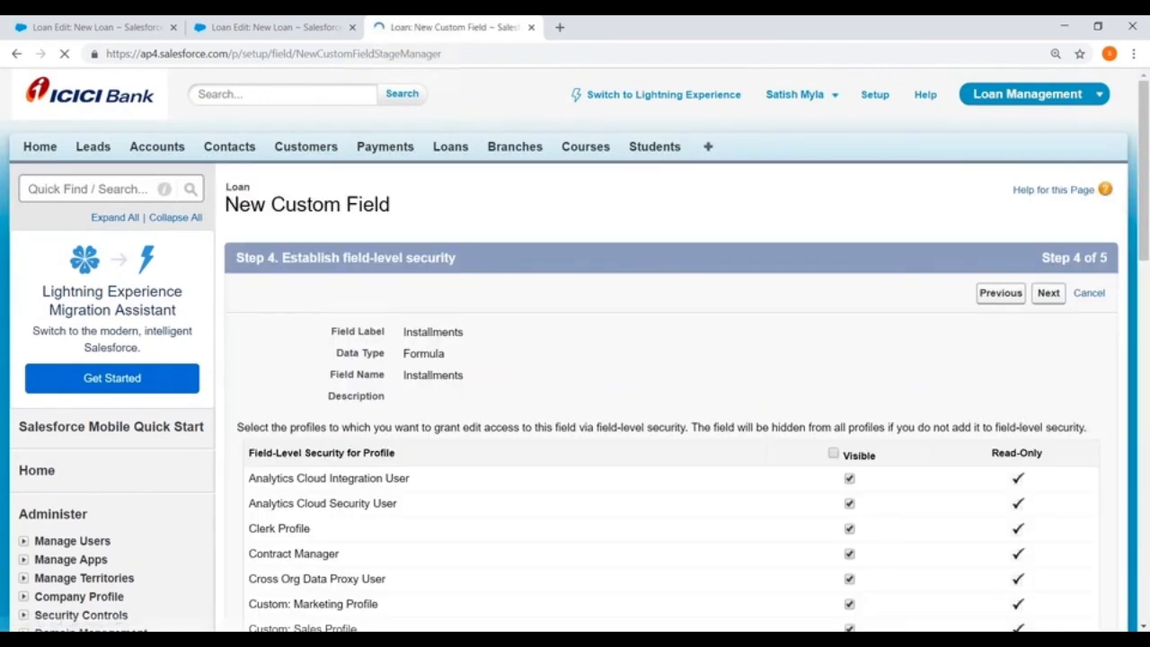
left_click(1047, 292)
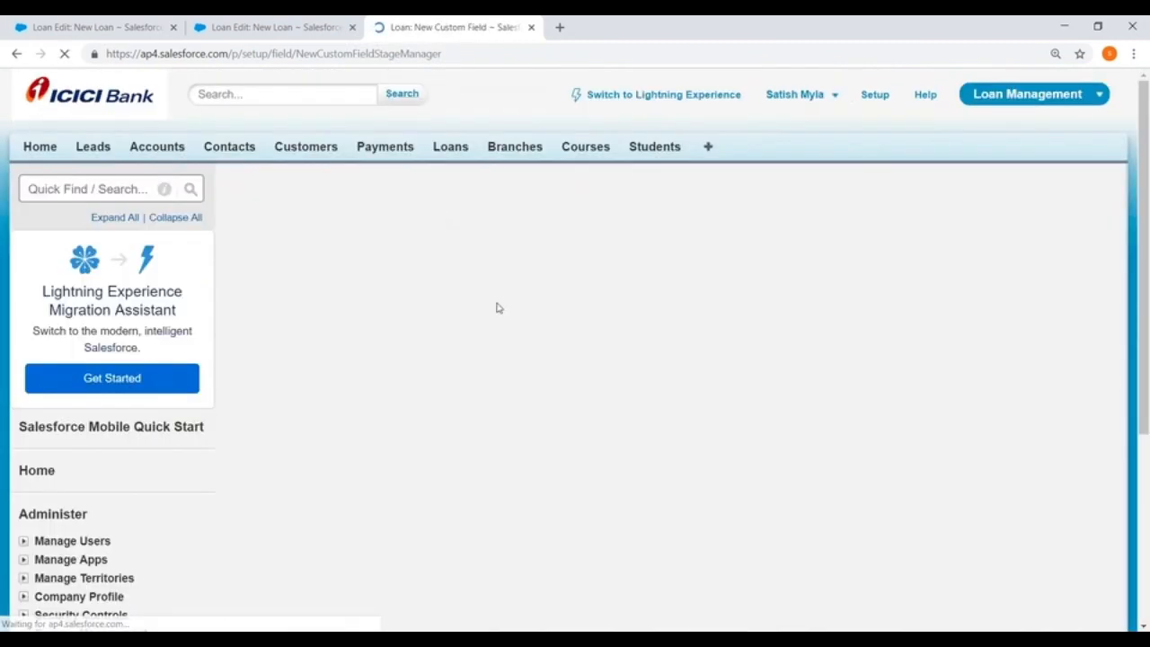
left_click(979, 302)
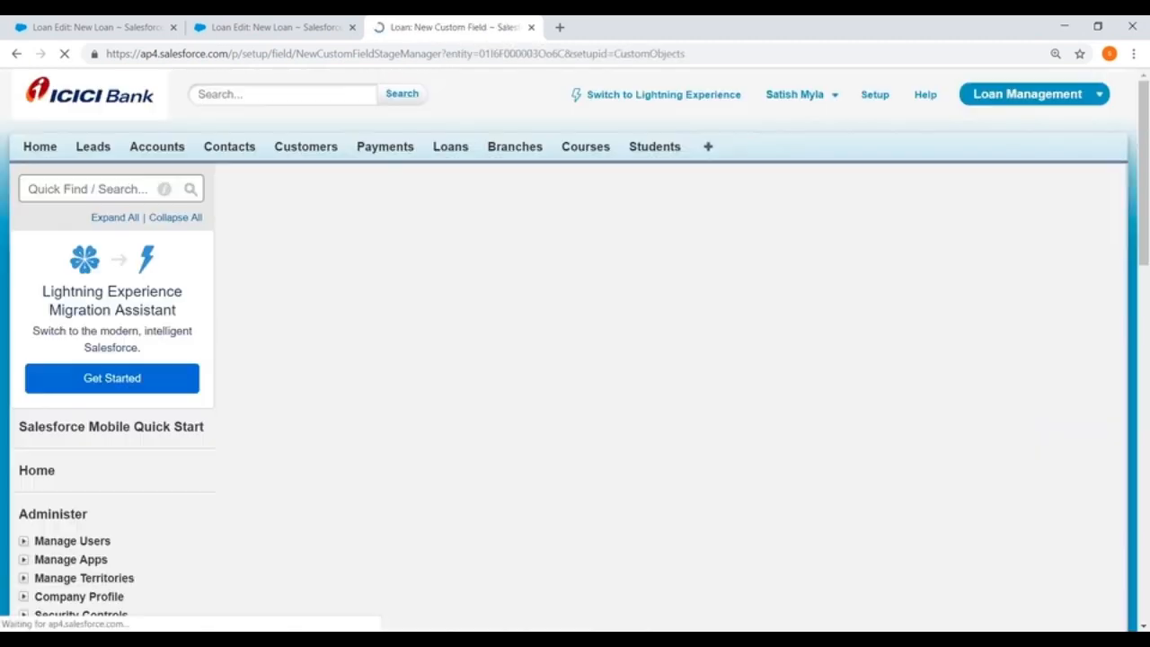
Choose Formula as the data type for the third Loan custom field and continue to its output type.
scroll(250, 187, "down", 4)
left_click(250, 187)
scroll(250, 187, "up", 3)
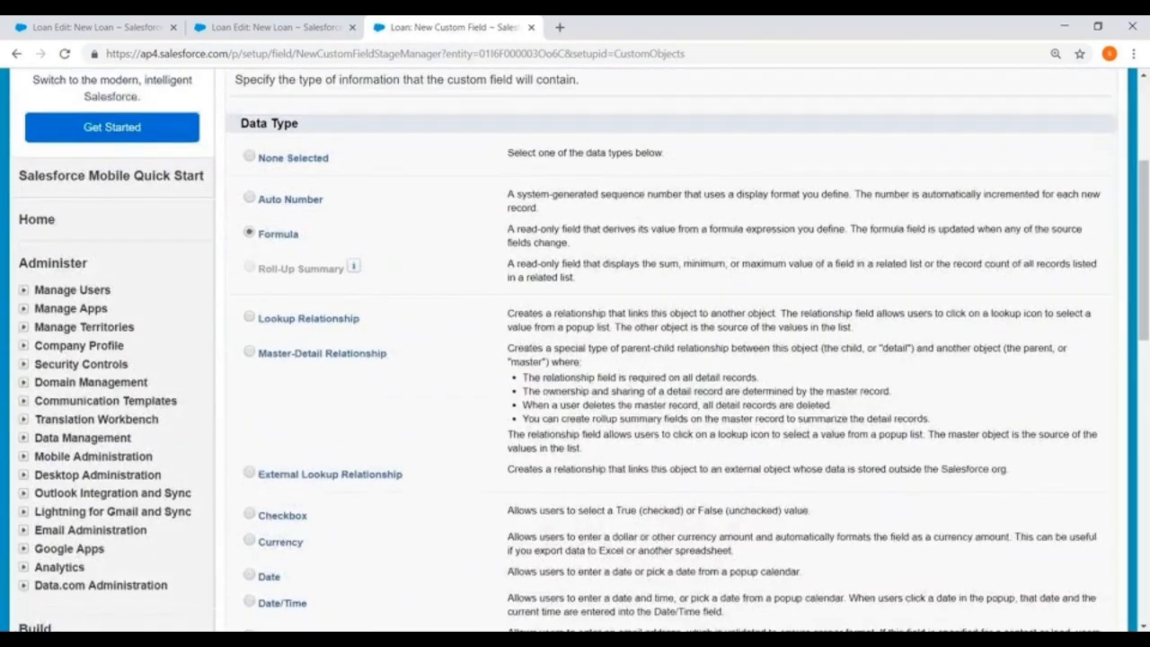
left_click(1048, 143)
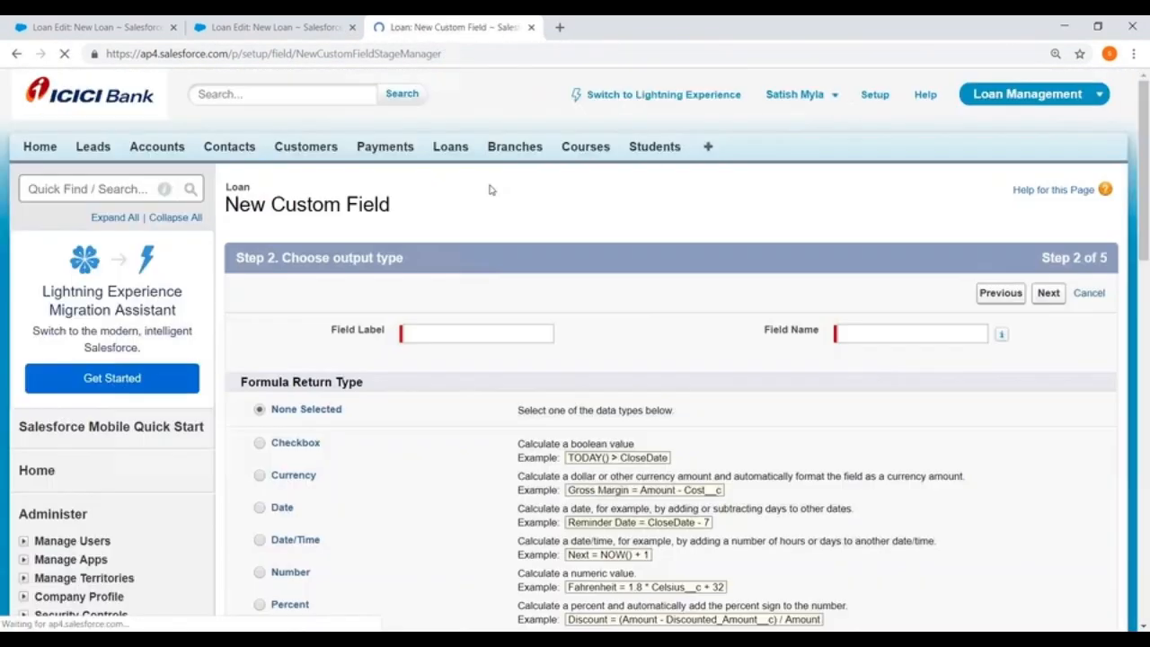
Label and name the formula field EMI, set its return type to Currency, and continue to the formula.
scroll(488, 188, "down", 2)
left_click(429, 184)
type("EMI")
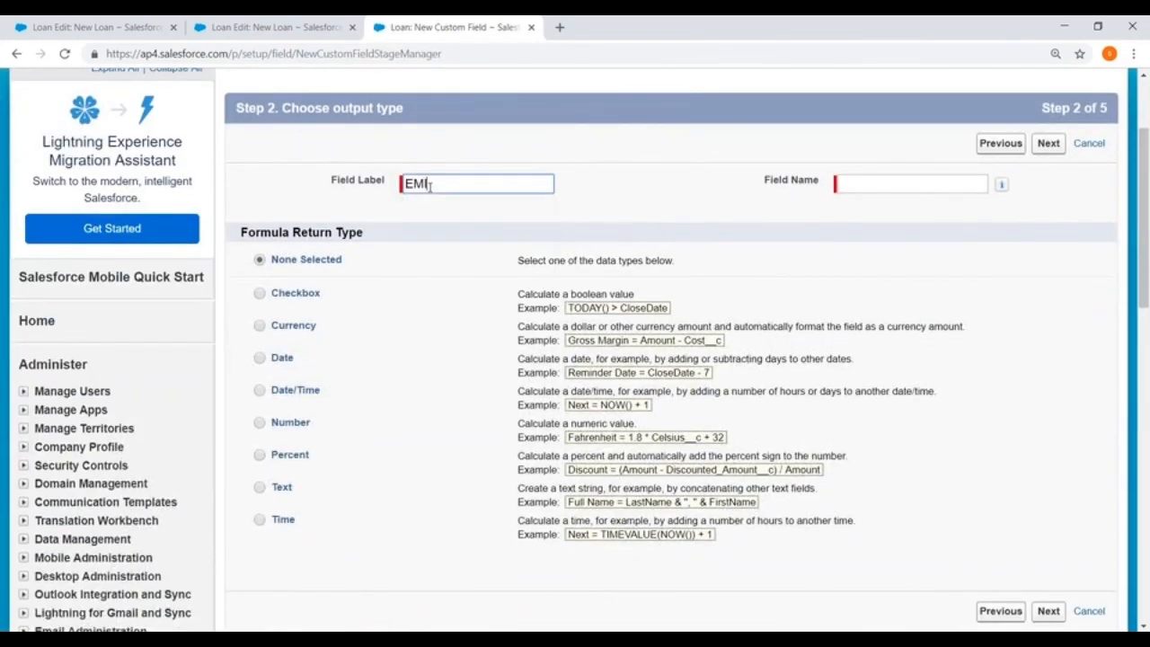
left_click(850, 185)
scroll(346, 351, "down", 2)
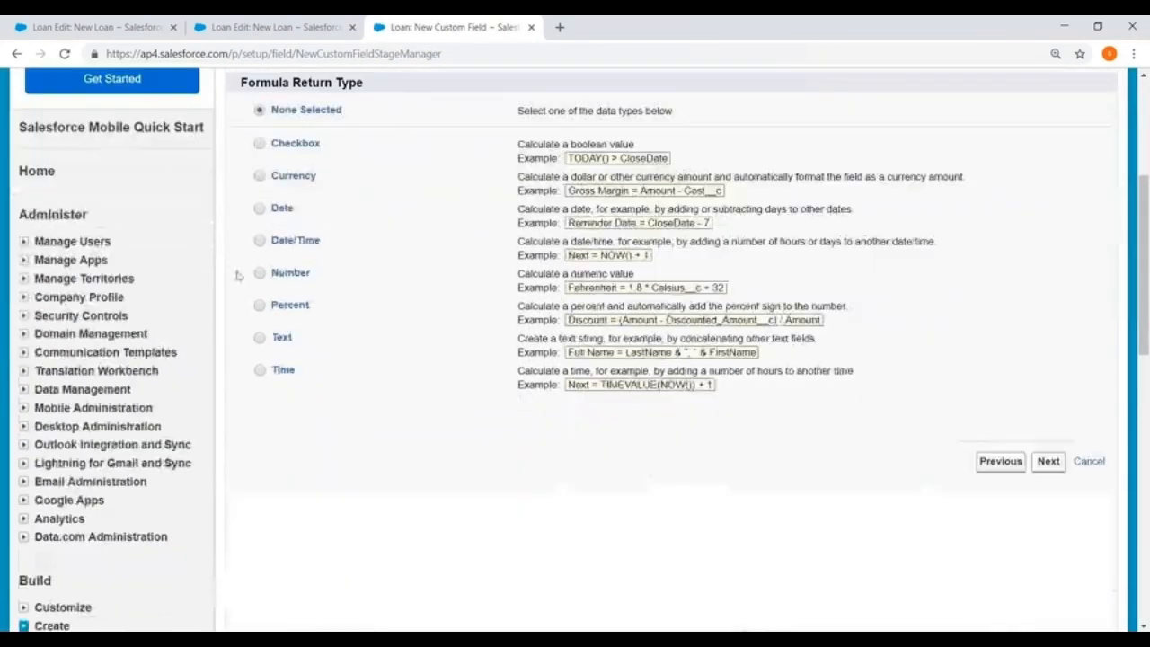
left_click(260, 175)
left_click(1047, 461)
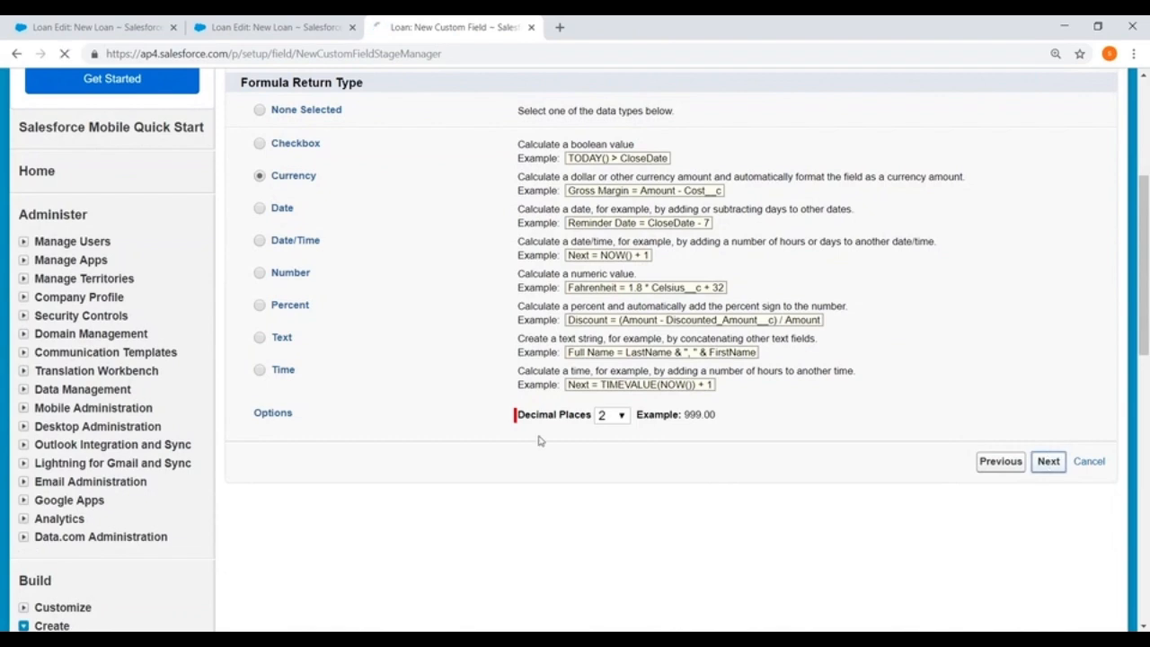
Set the EMI formula to 90000 and save the field with the default field-level security and page layout placement.
scroll(281, 524, "down", 2)
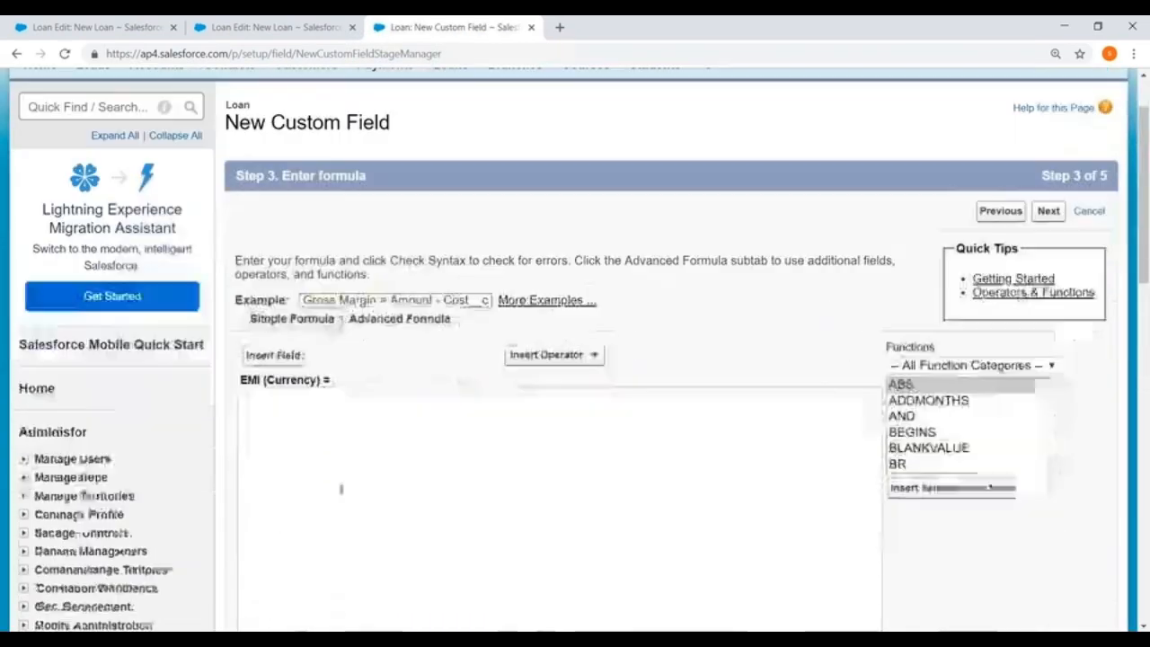
left_click(261, 345)
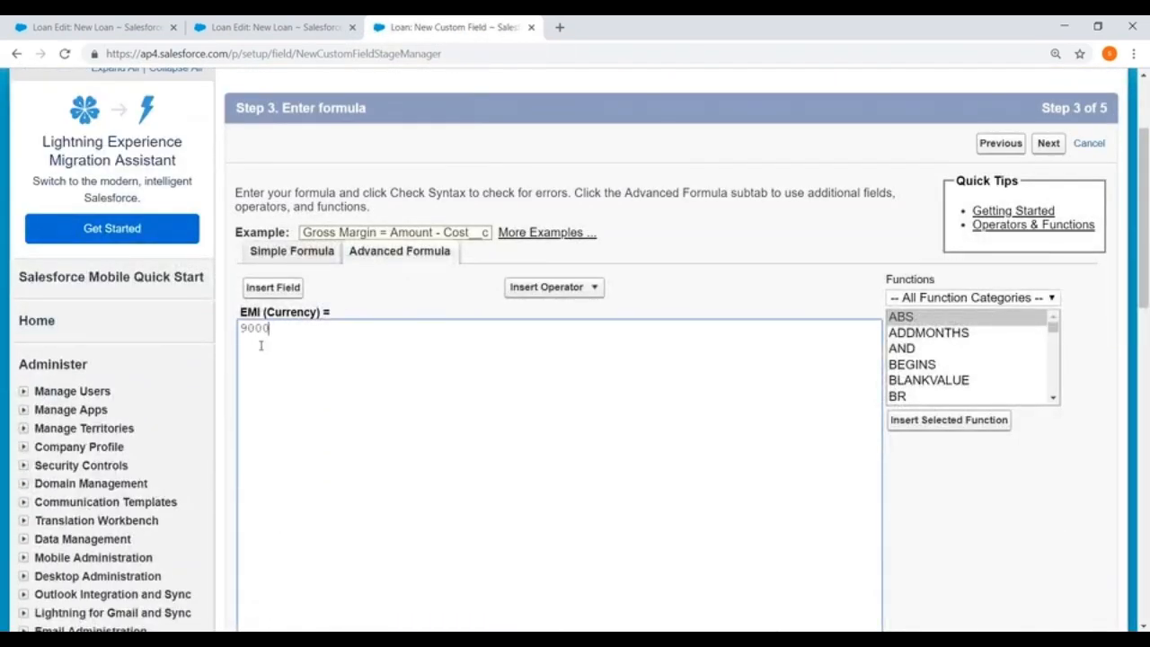
type("90000")
key("BackSpace")
scroll(336, 303, "down", 3)
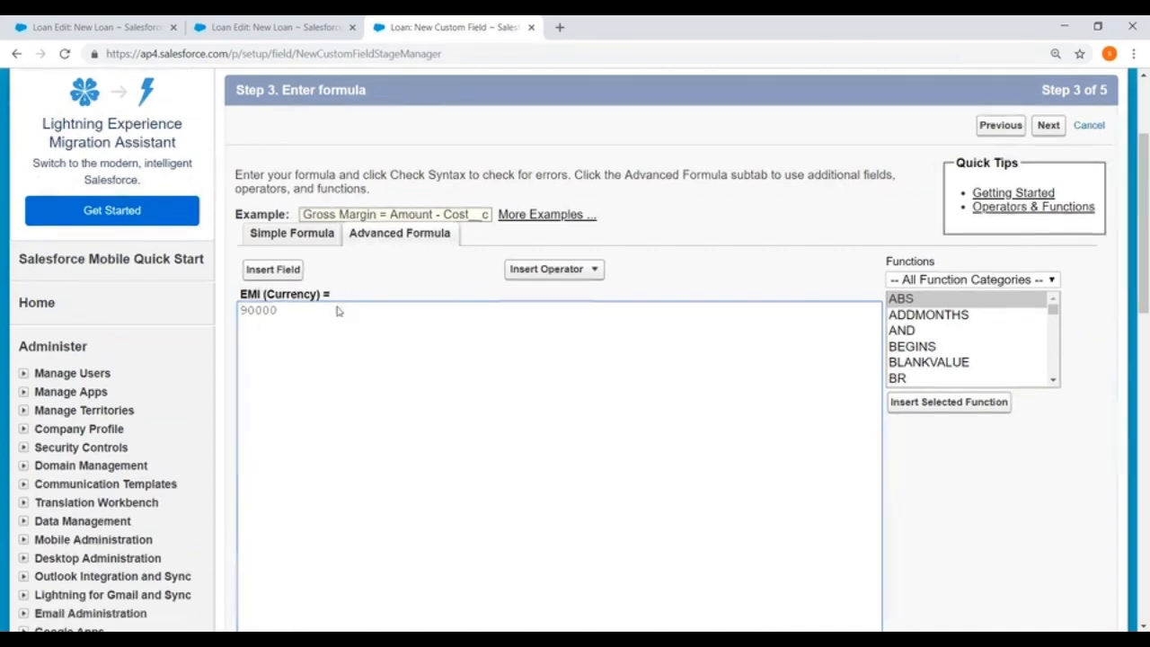
scroll(303, 257, "down", 3)
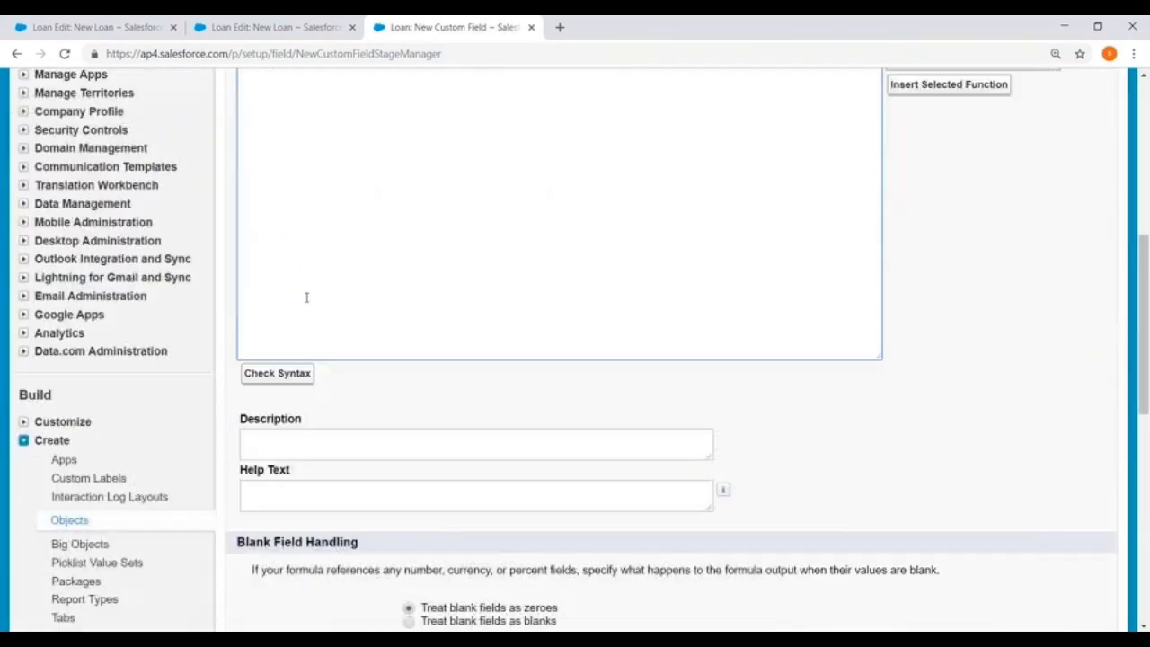
left_click(1048, 550)
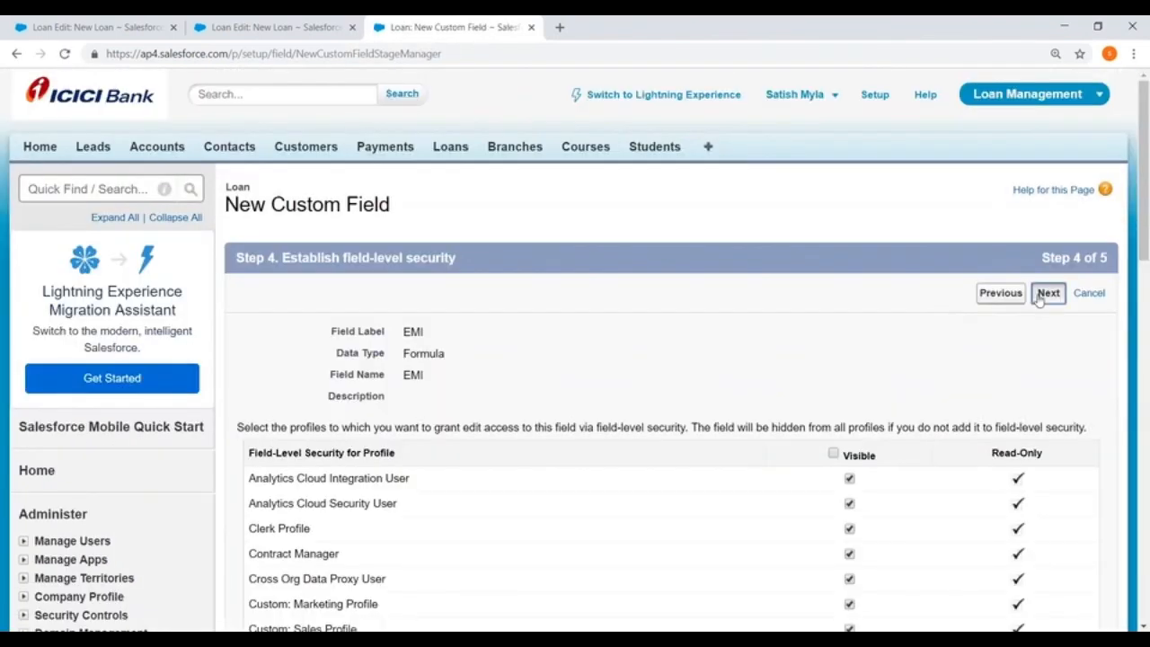
left_click(1039, 299)
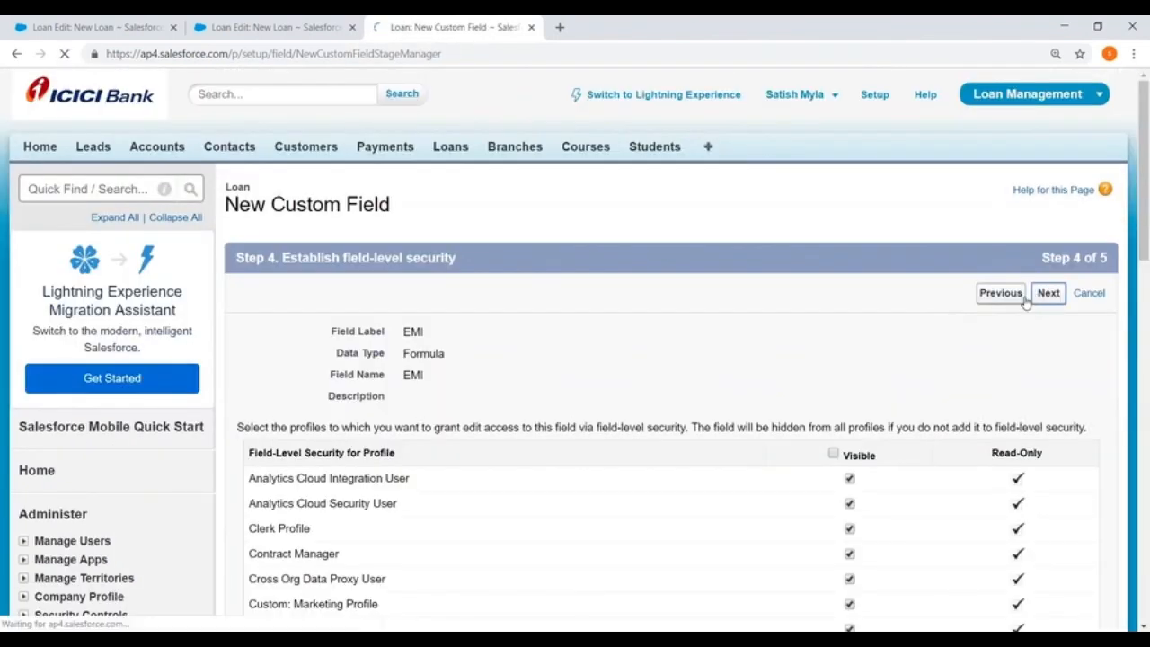
left_click(1038, 300)
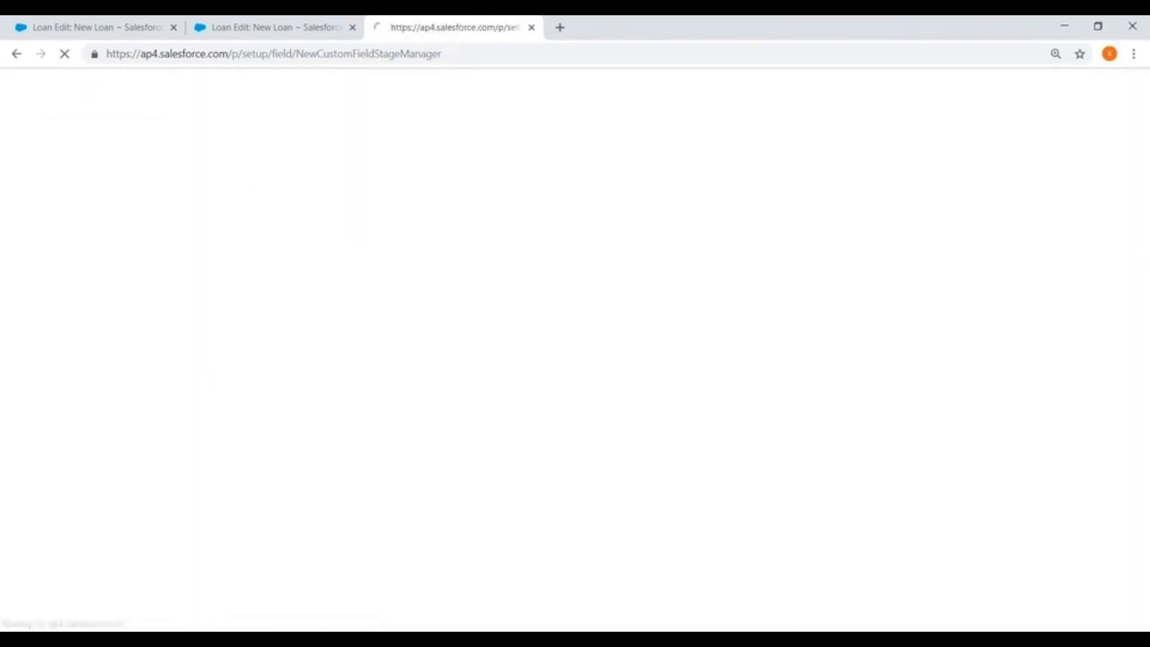
Review the Loan object's custom fields and relationships, page layouts and record types.
scroll(575, 350, "down", 3)
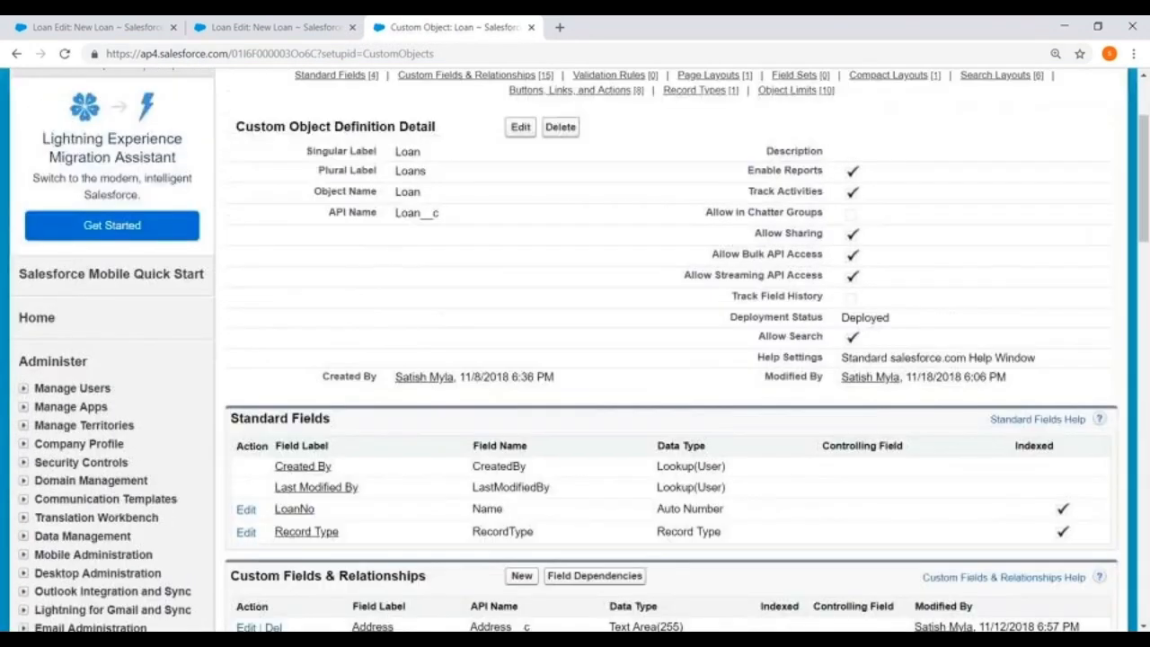
scroll(575, 350, "up", 3)
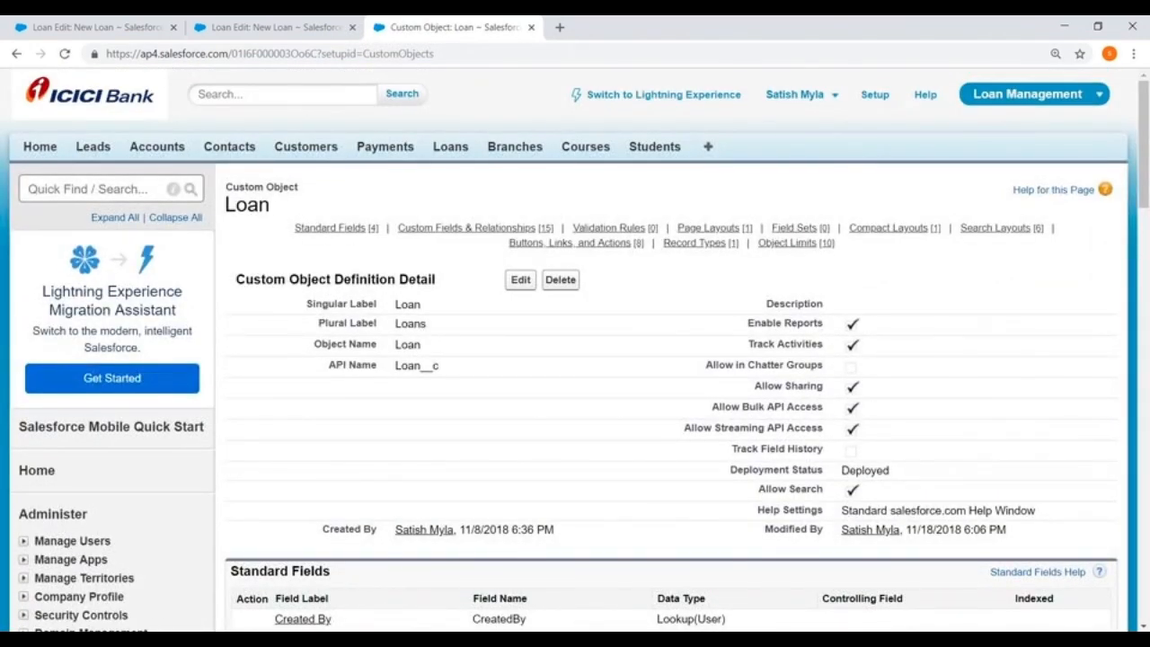
scroll(462, 249, "down", 6)
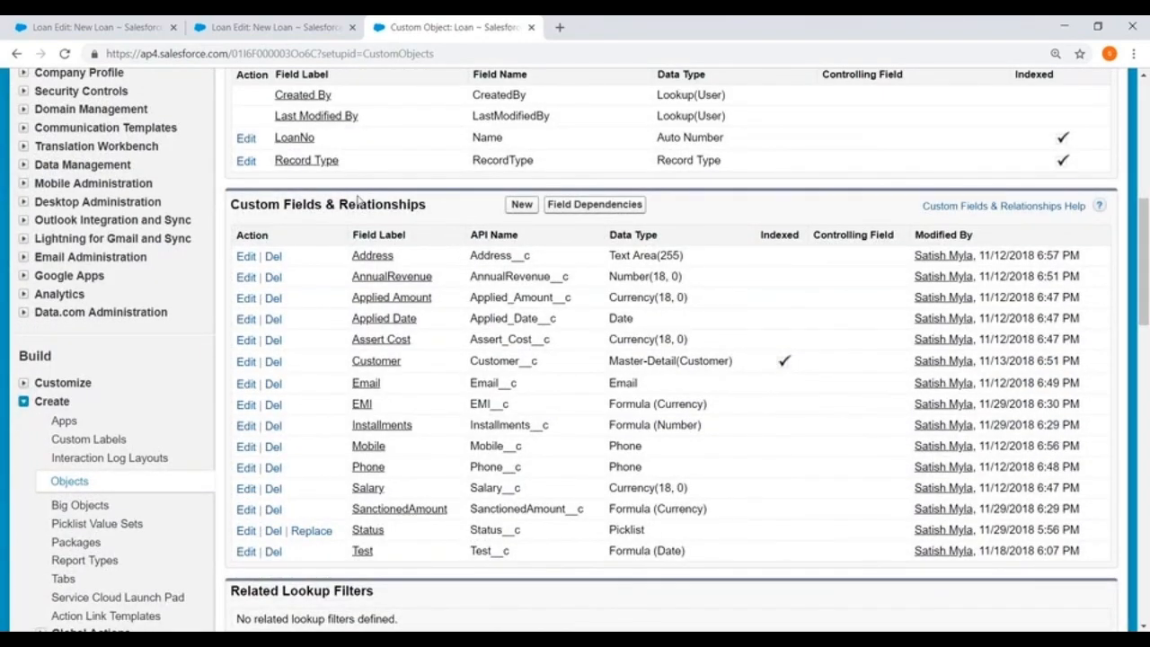
scroll(356, 200, "up", 3)
scroll(355, 199, "down", 3)
scroll(359, 216, "down", 7)
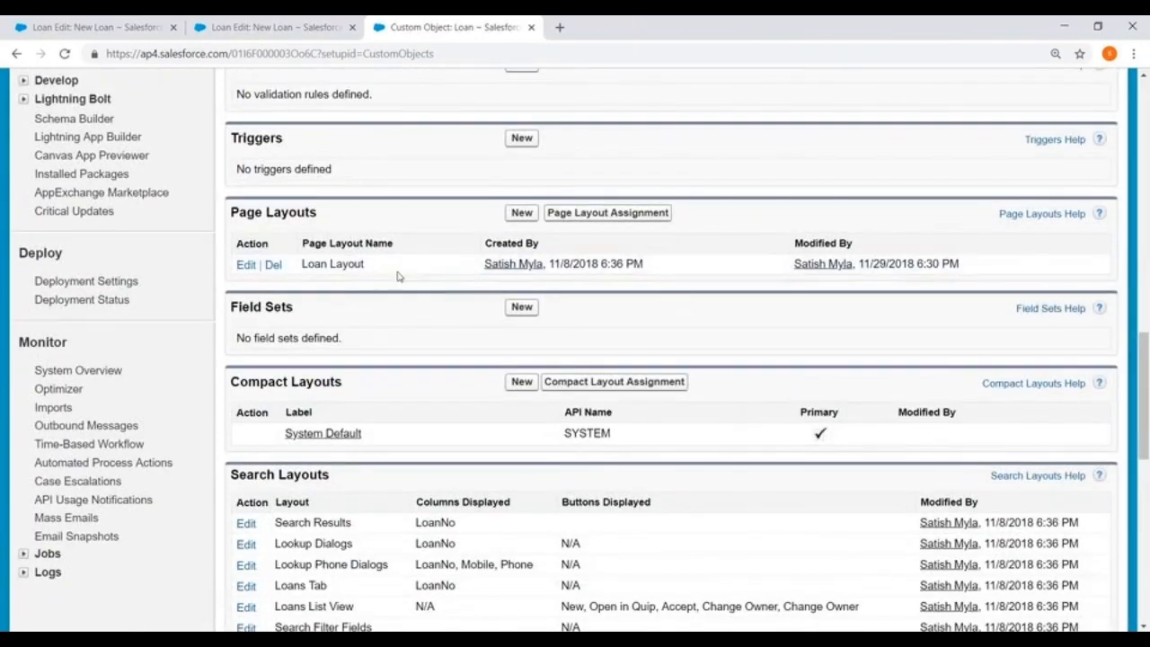
scroll(398, 276, "down", 8)
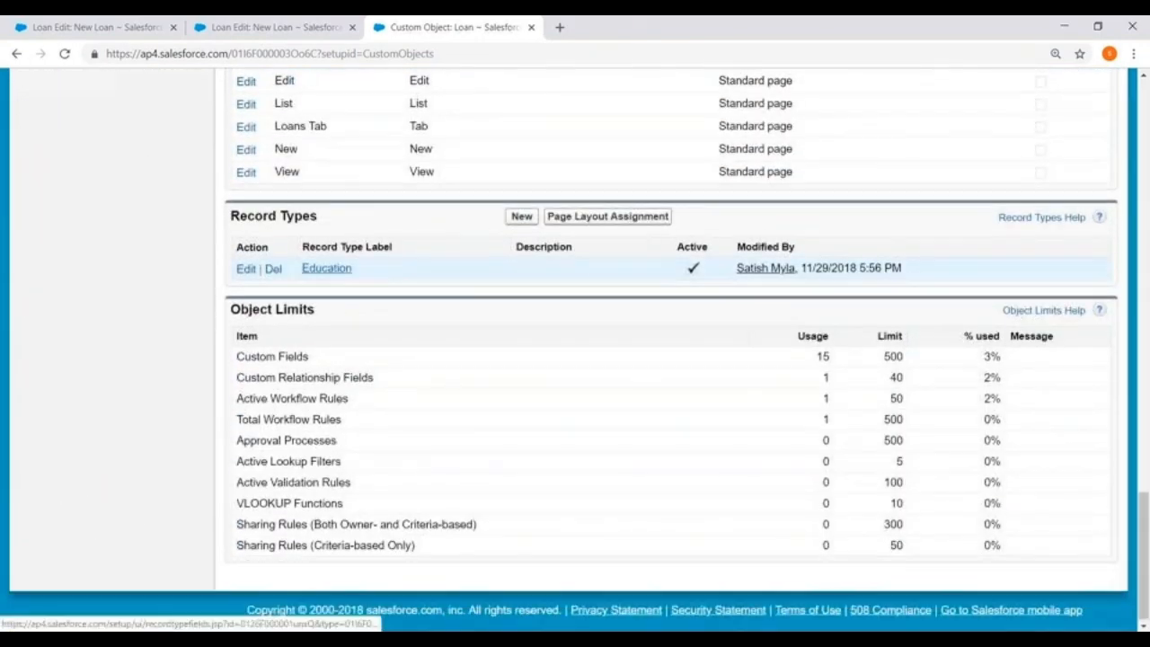
scroll(398, 269, "down", 1)
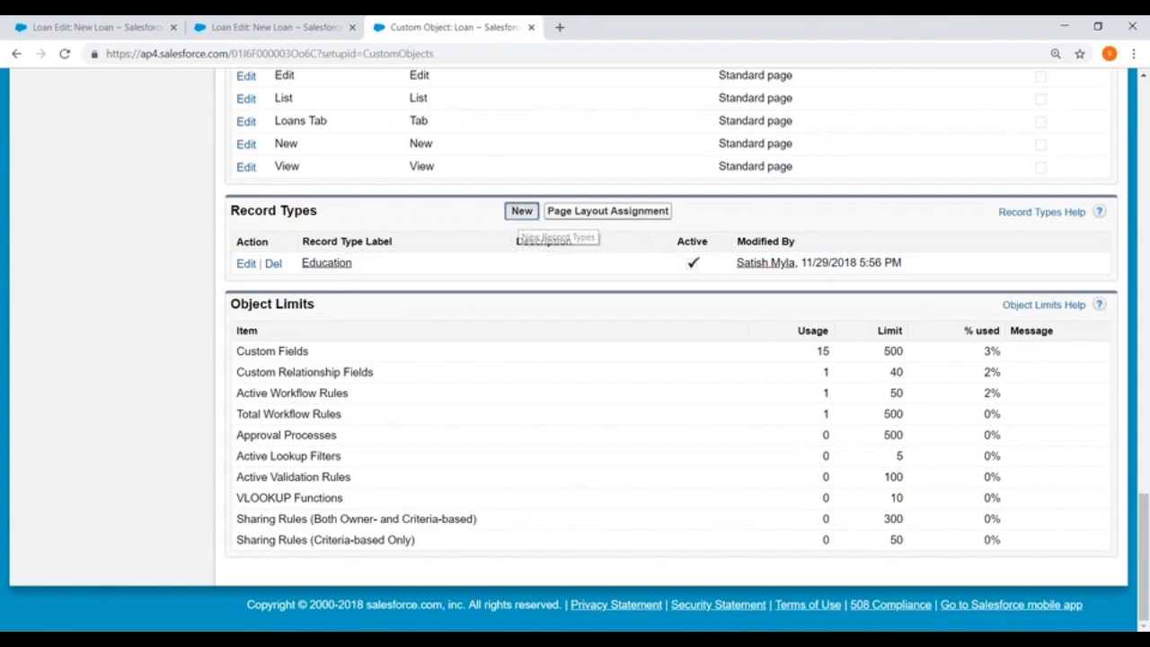
Start a new Loan record type labelled Pending Approval with the name Pending_Approval, and make it active.
left_click(522, 213)
scroll(422, 259, "down", 2)
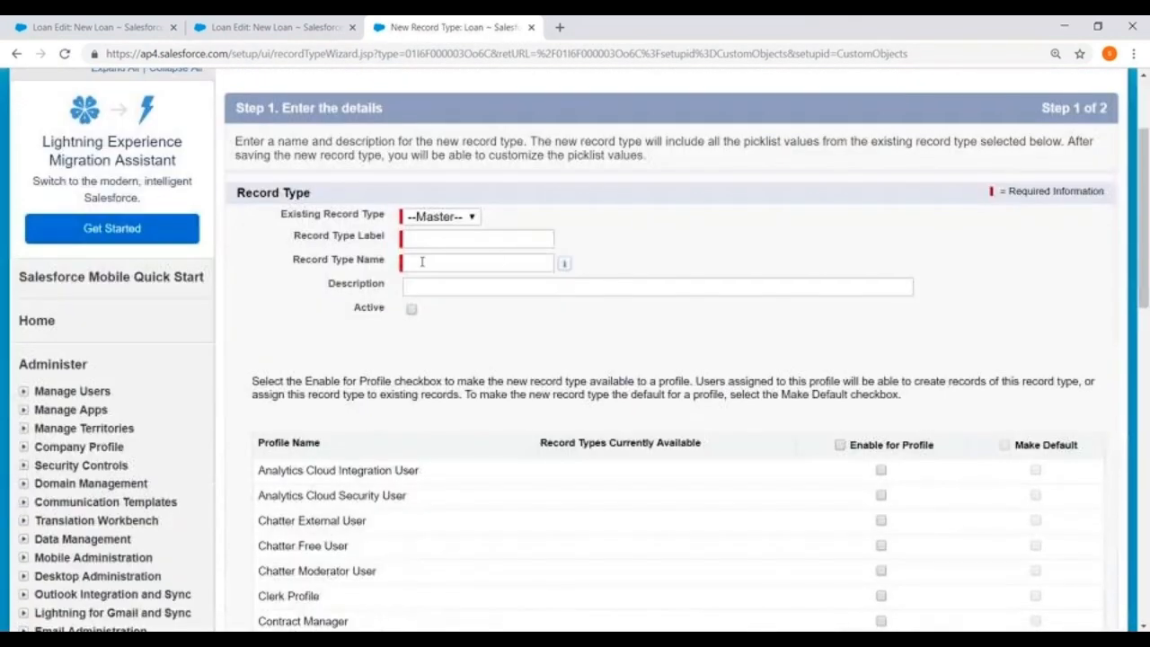
left_click(423, 240)
type("Pending Approval")
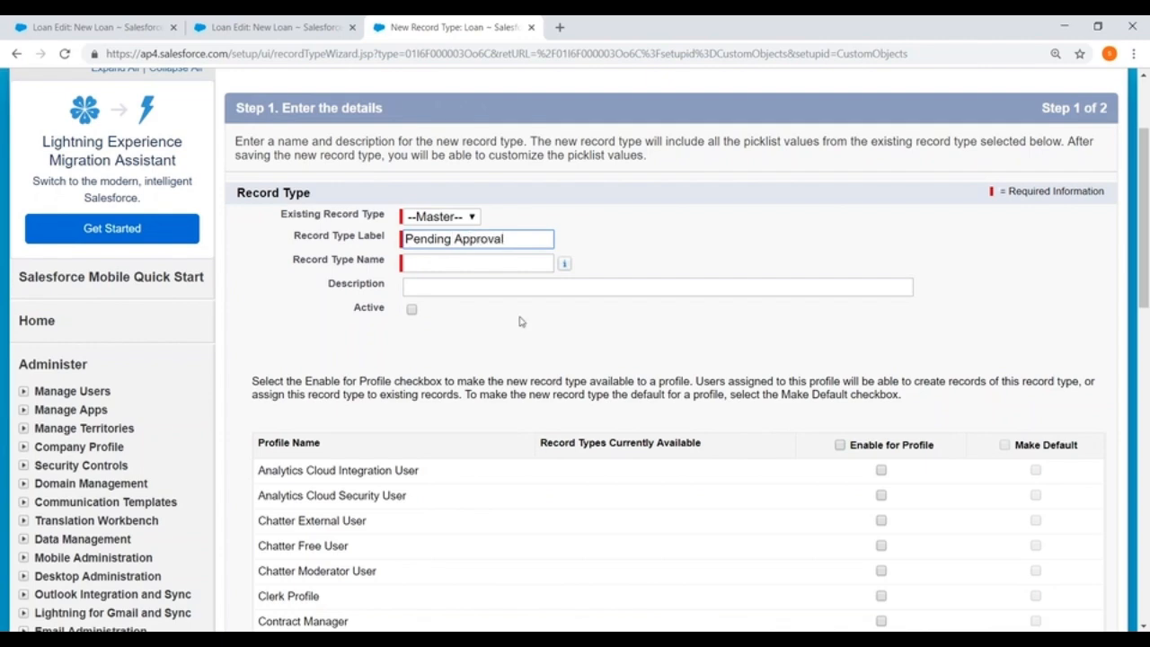
left_click(476, 263)
scroll(378, 180, "down", 2)
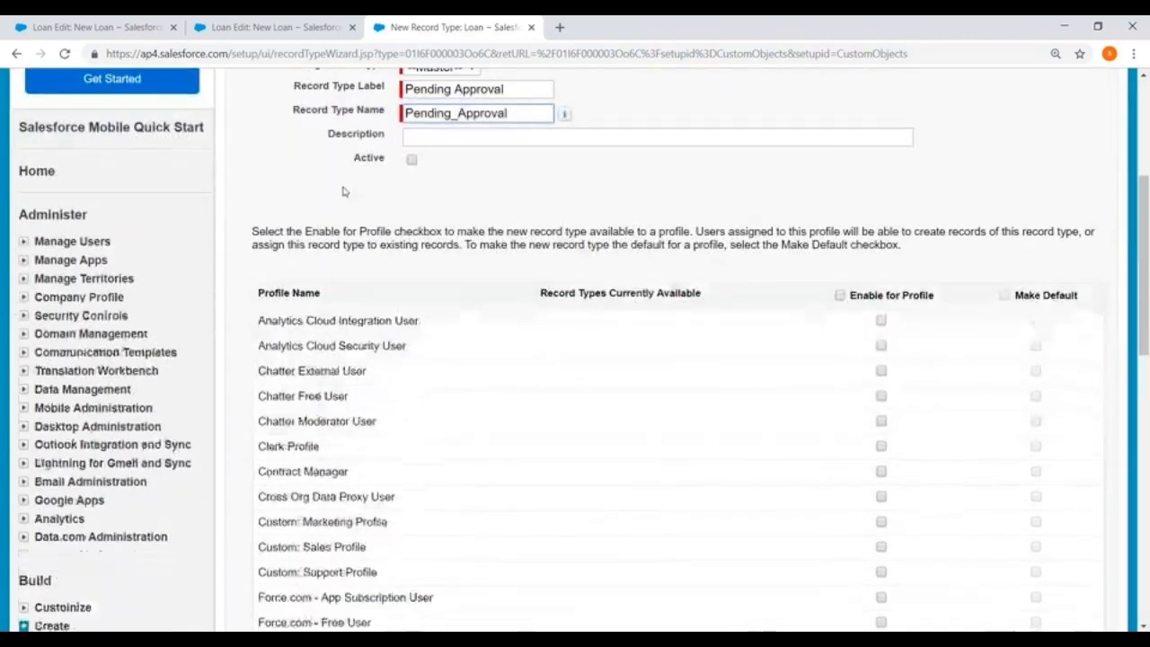
left_click(411, 160)
Enable the Pending Approval record type for the students profile.
scroll(455, 162, "down", 3)
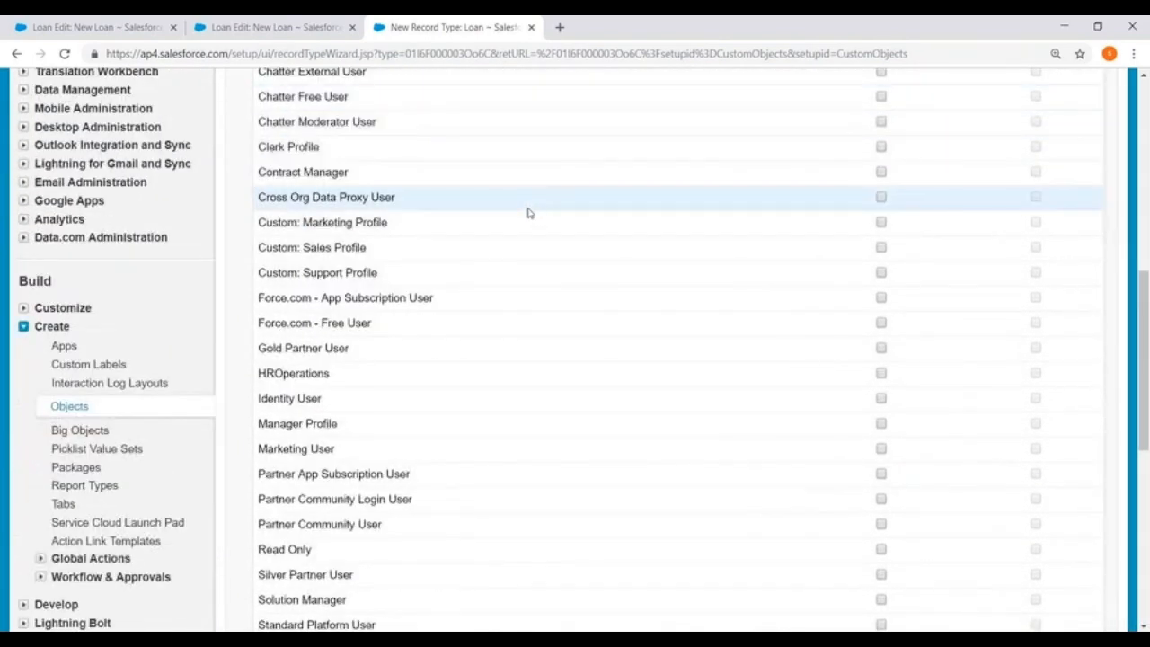
scroll(528, 213, "down", 4)
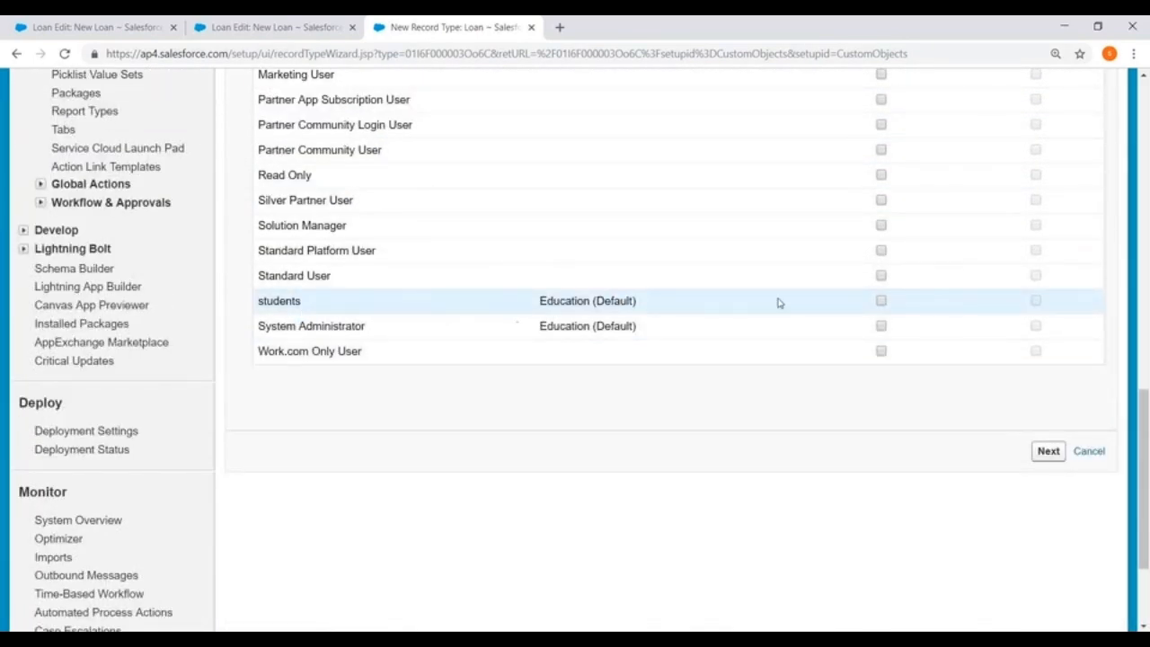
left_click(881, 301)
left_click_drag(539, 307, 691, 308)
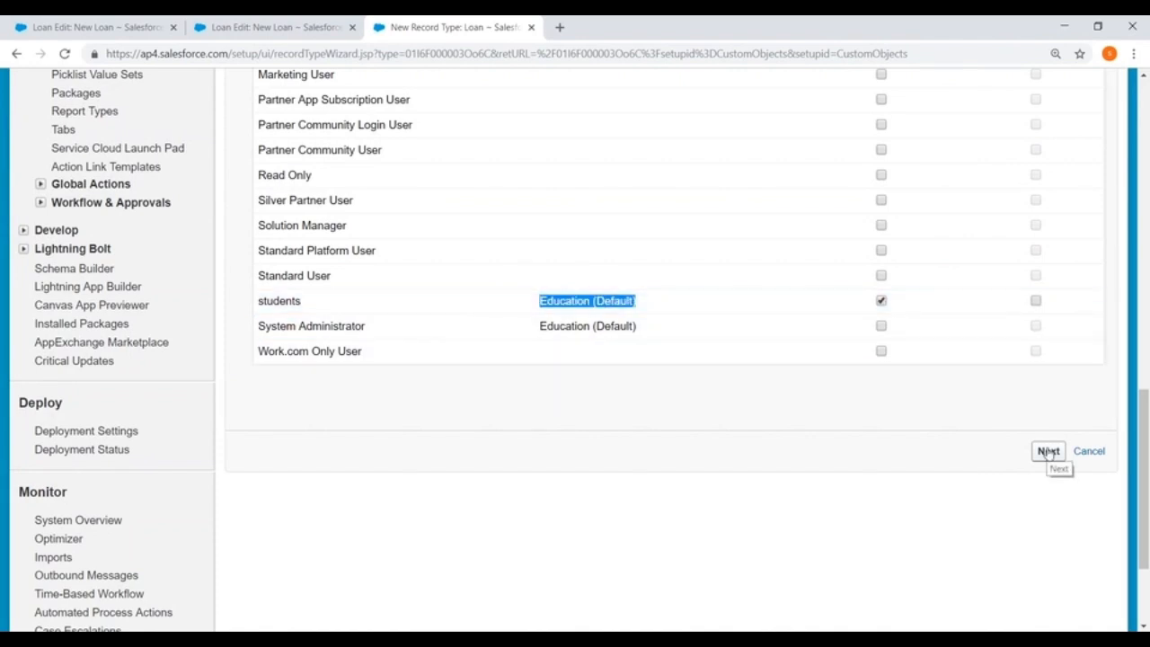
left_click(494, 480)
scroll(642, 279, "up", 3)
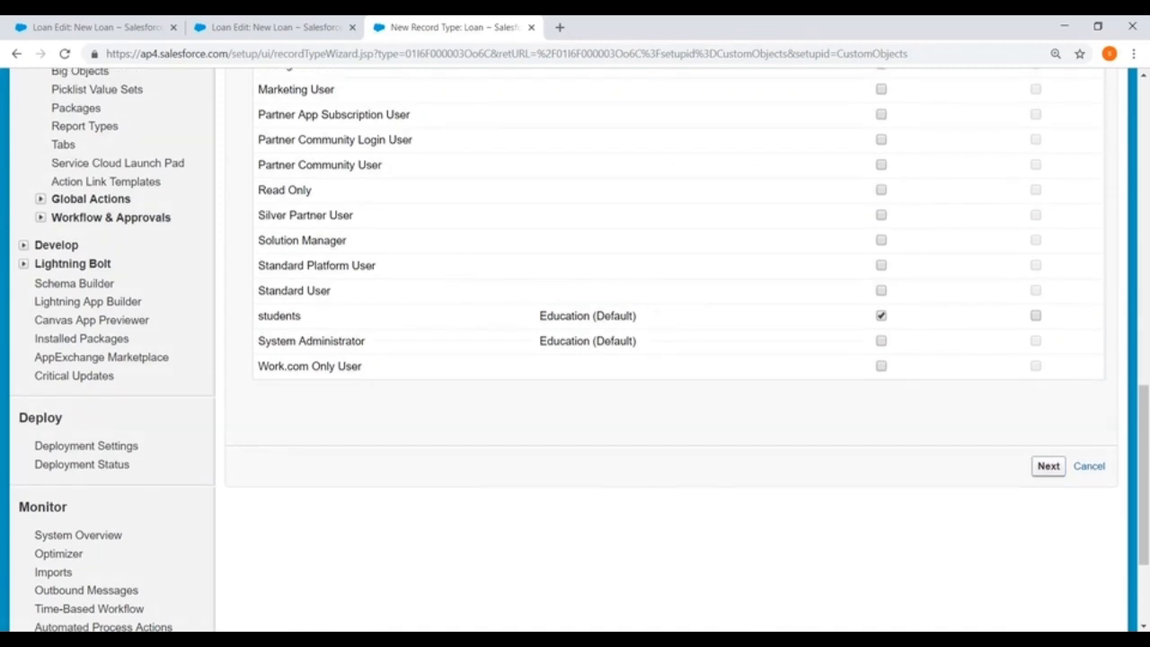
Change the new record type's label and name to Approved.
scroll(642, 278, "up", 10)
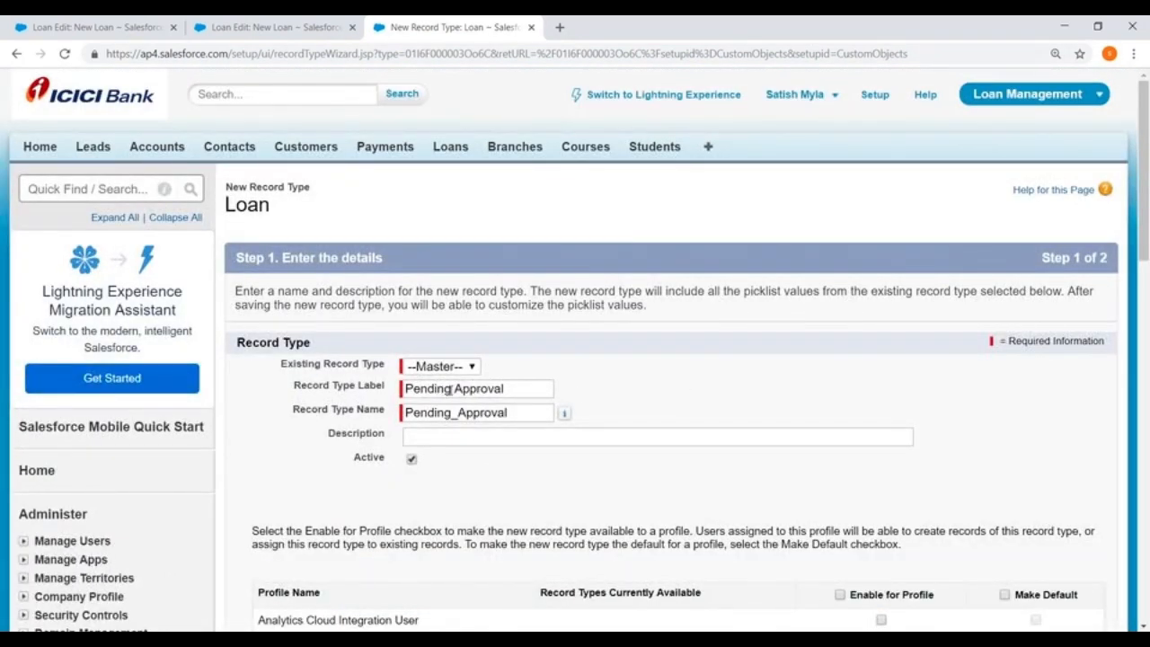
left_click_drag(451, 389, 374, 393)
key("ctrl+c")
key("BackSpace")
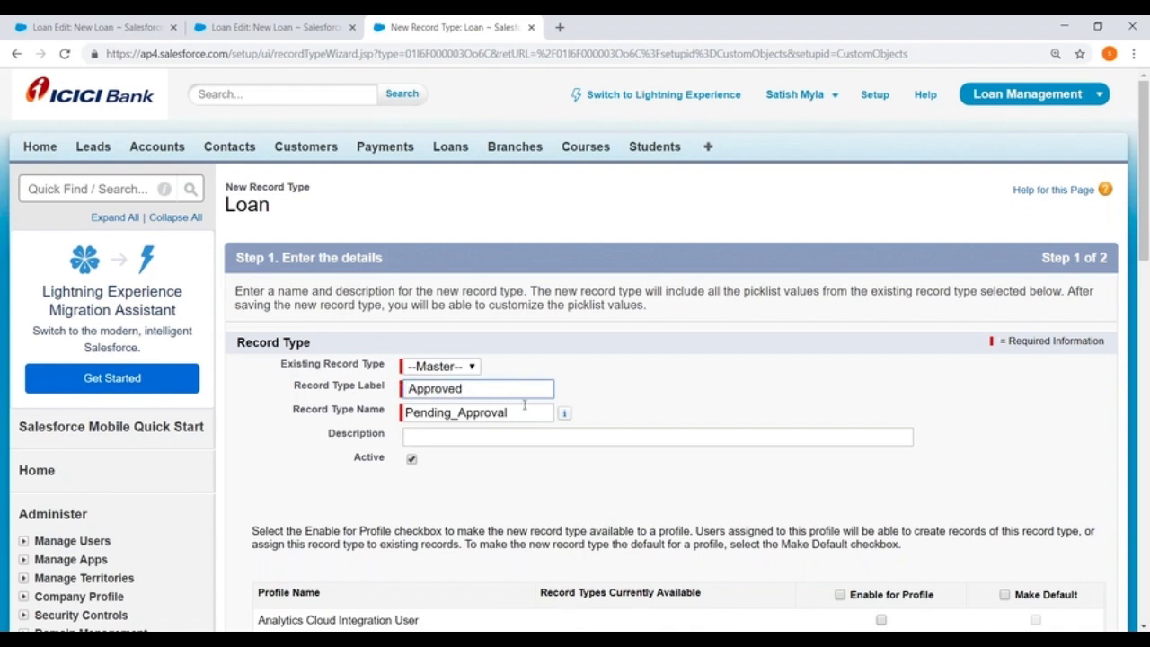
left_click_drag(524, 409, 355, 426)
key("BackSpace")
type("Ap")
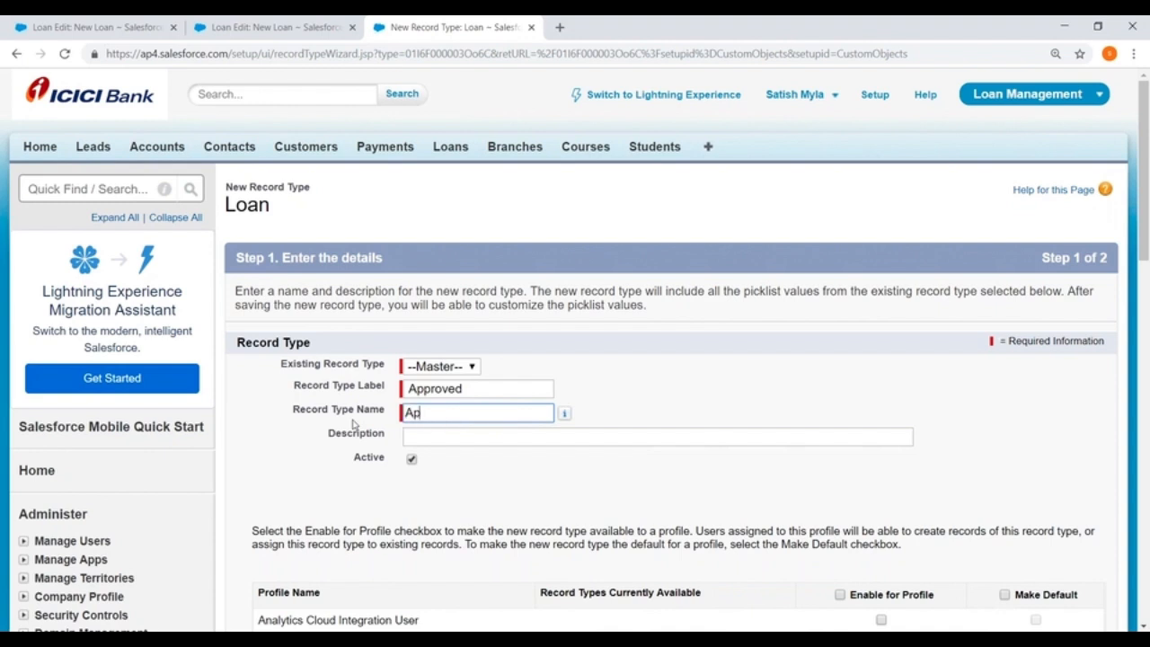
type("proved")
Set both the label and the name of the new Loan record type to Pending.
left_click_drag(484, 385, 346, 392)
key("BackSpace")
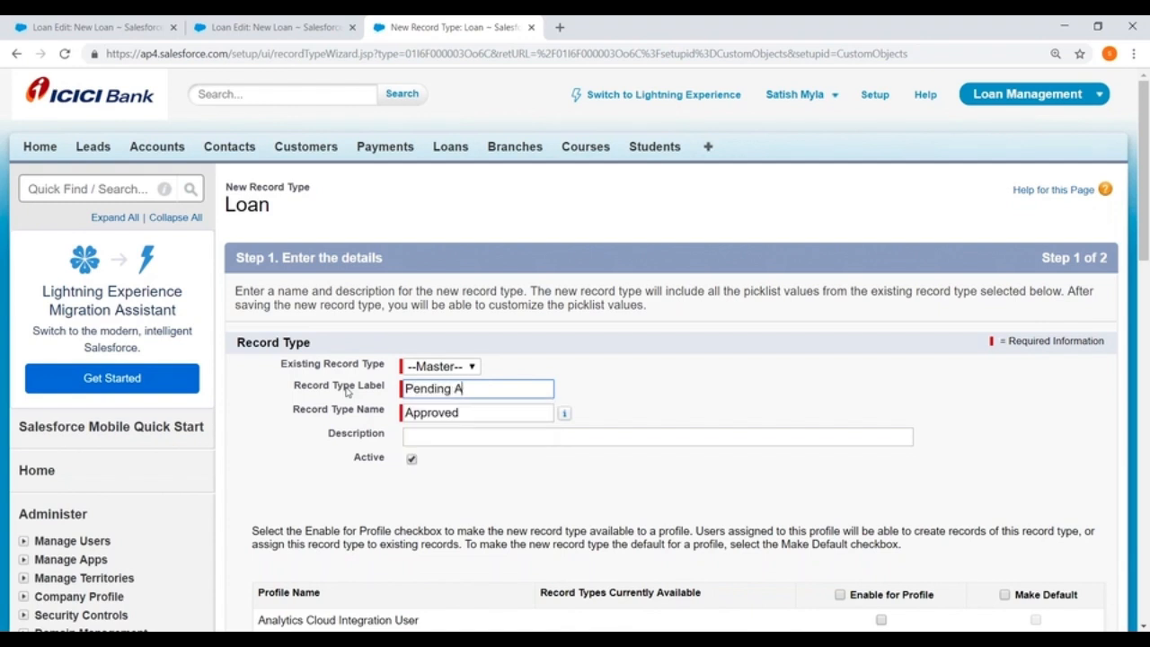
type("Pending")
left_click(478, 411)
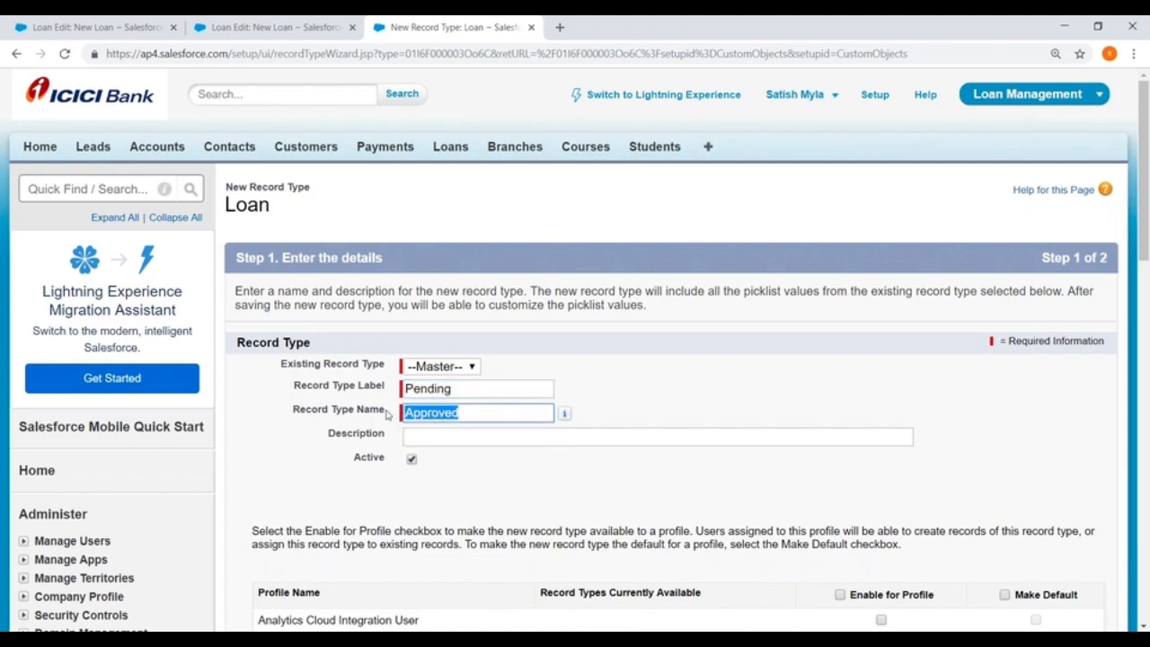
key("BackSpace")
left_click_drag(485, 389, 406, 389)
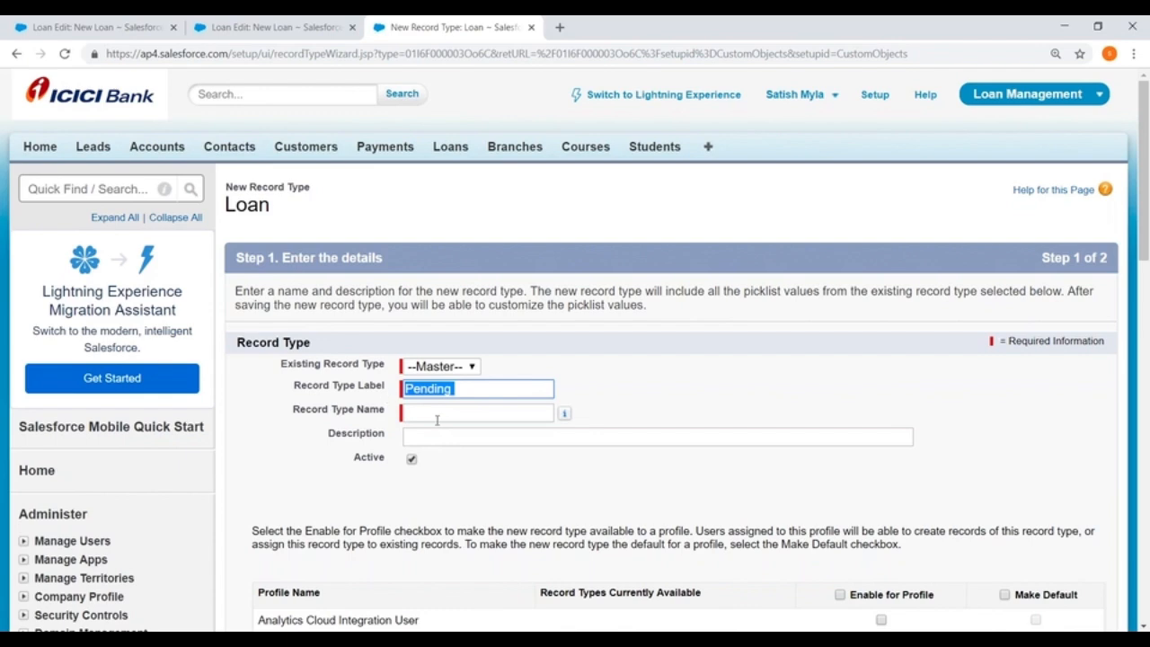
left_click(426, 415)
key("ctrl+v")
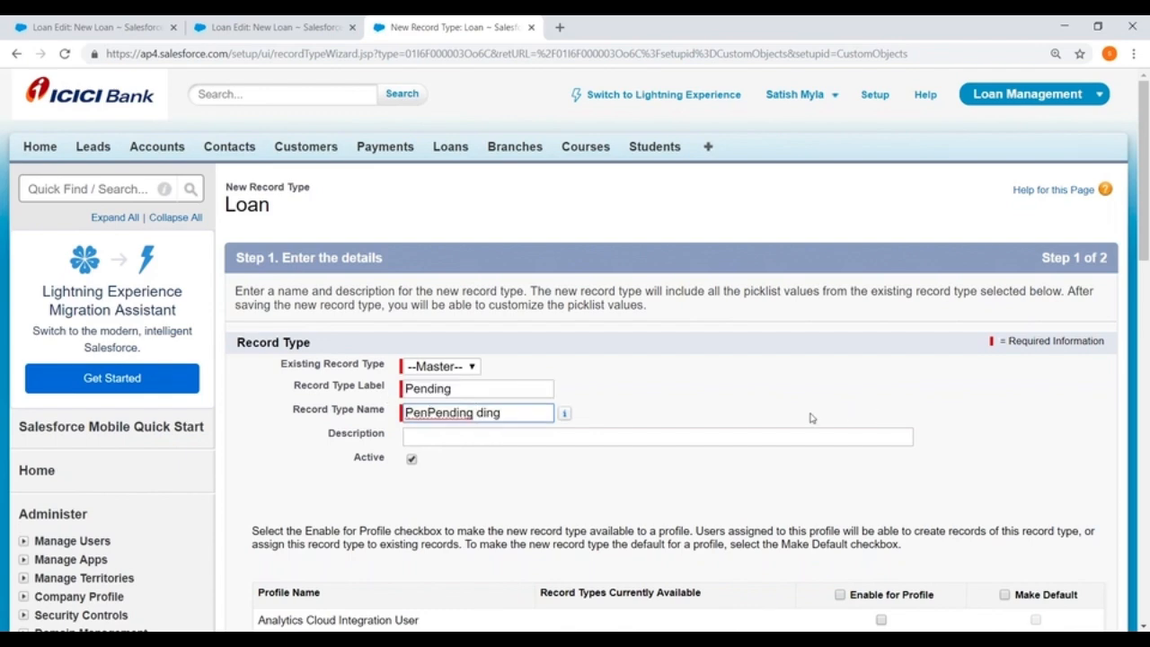
key("ctrl+z")
Make the Pending record type the default for the students profile and continue to page layout assignment.
scroll(739, 422, "down", 15)
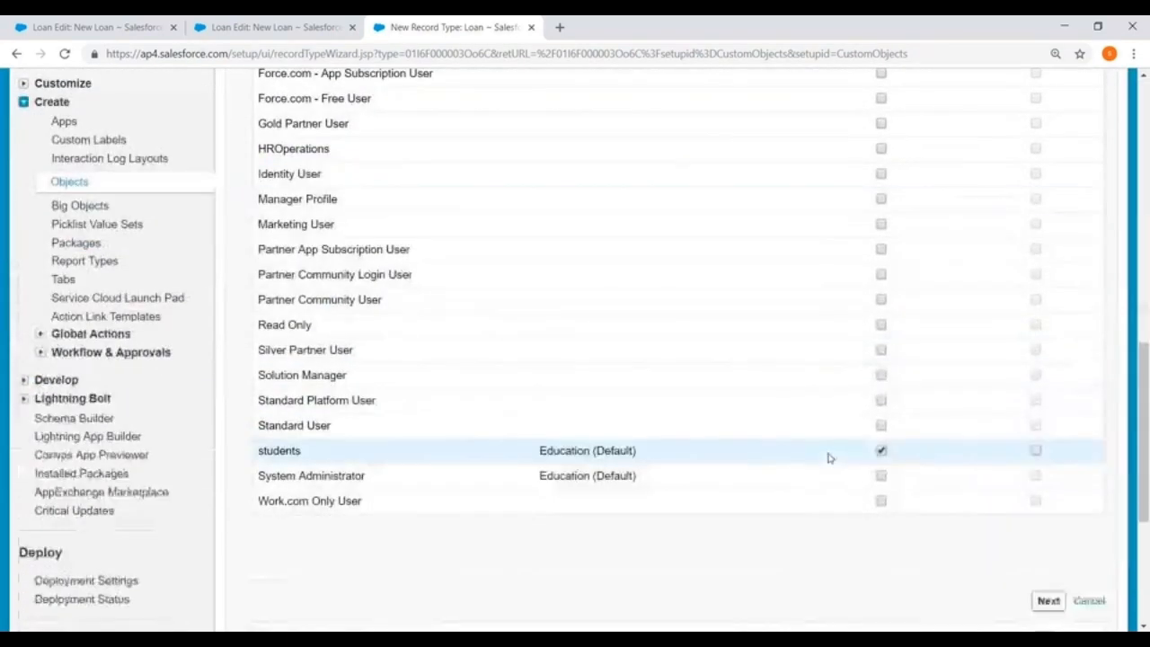
left_click(1036, 225)
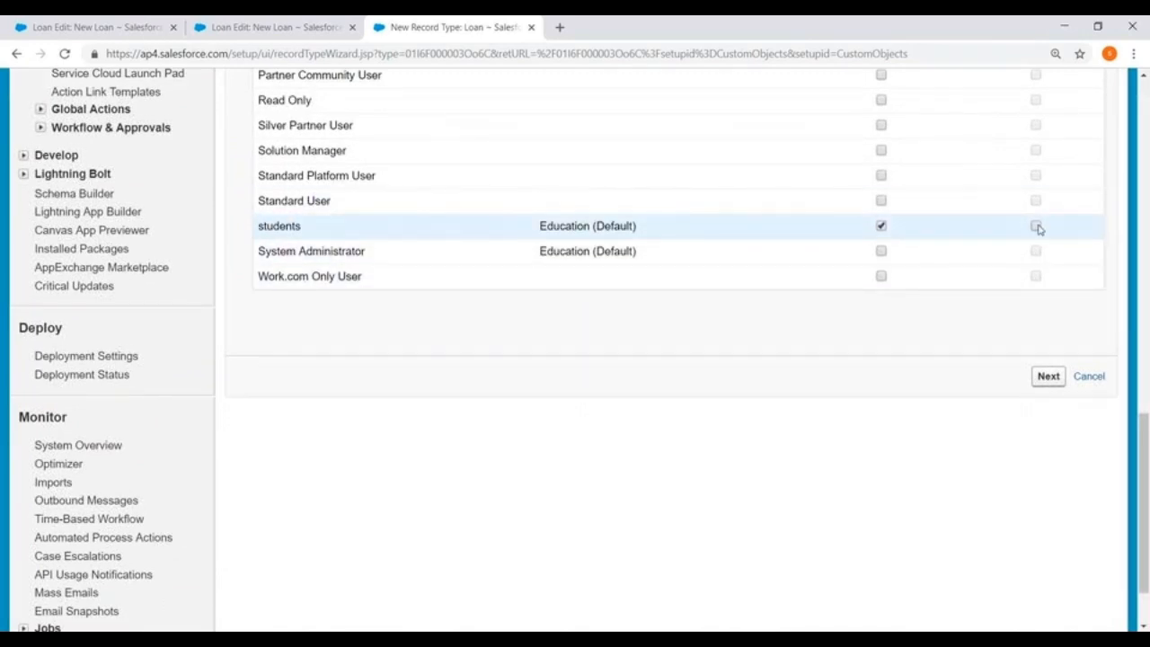
left_click(1048, 377)
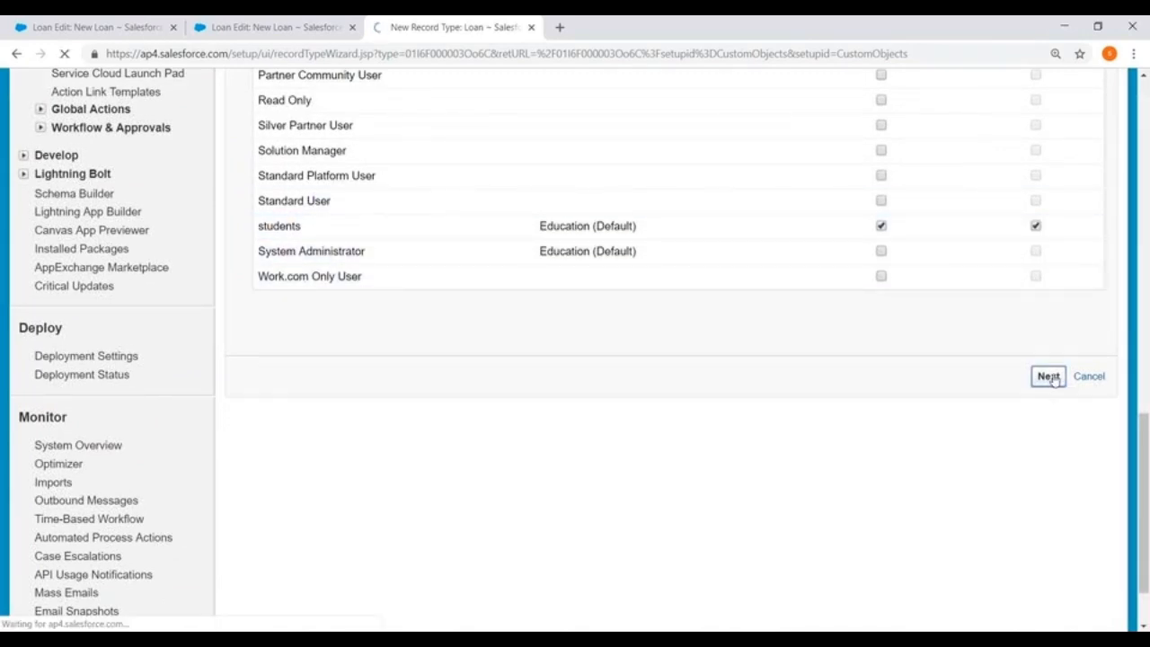
Apply a different layout for each profile, keep Loan Layout for the students profile, and save the record type.
scroll(715, 376, "down", 5)
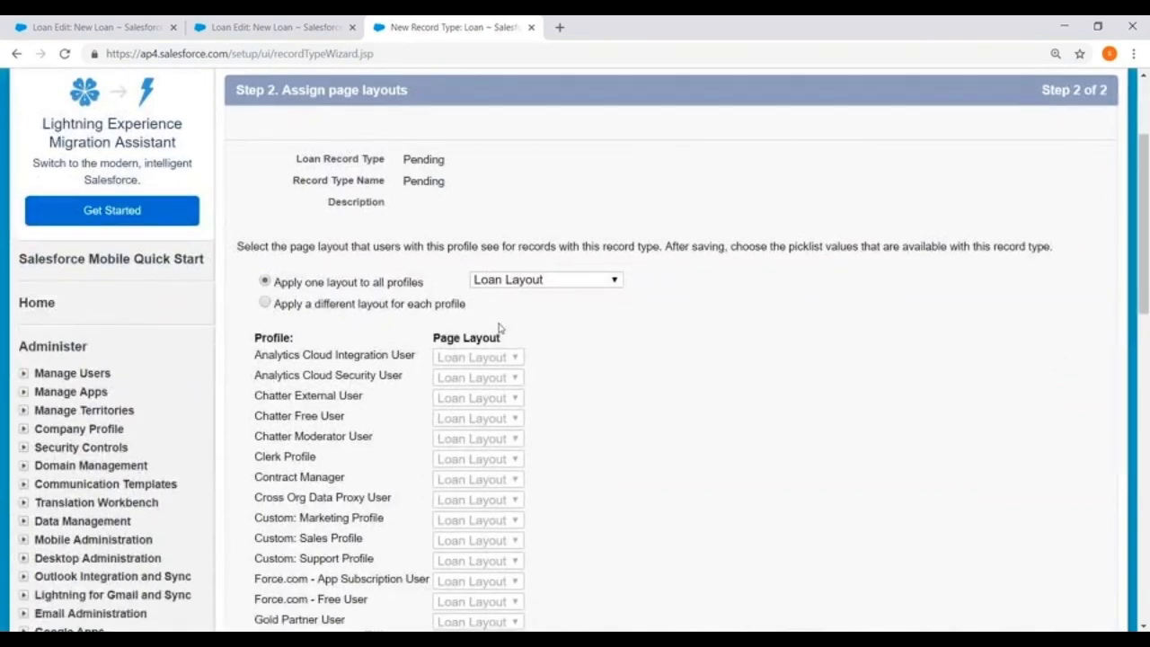
scroll(492, 327, "down", 3)
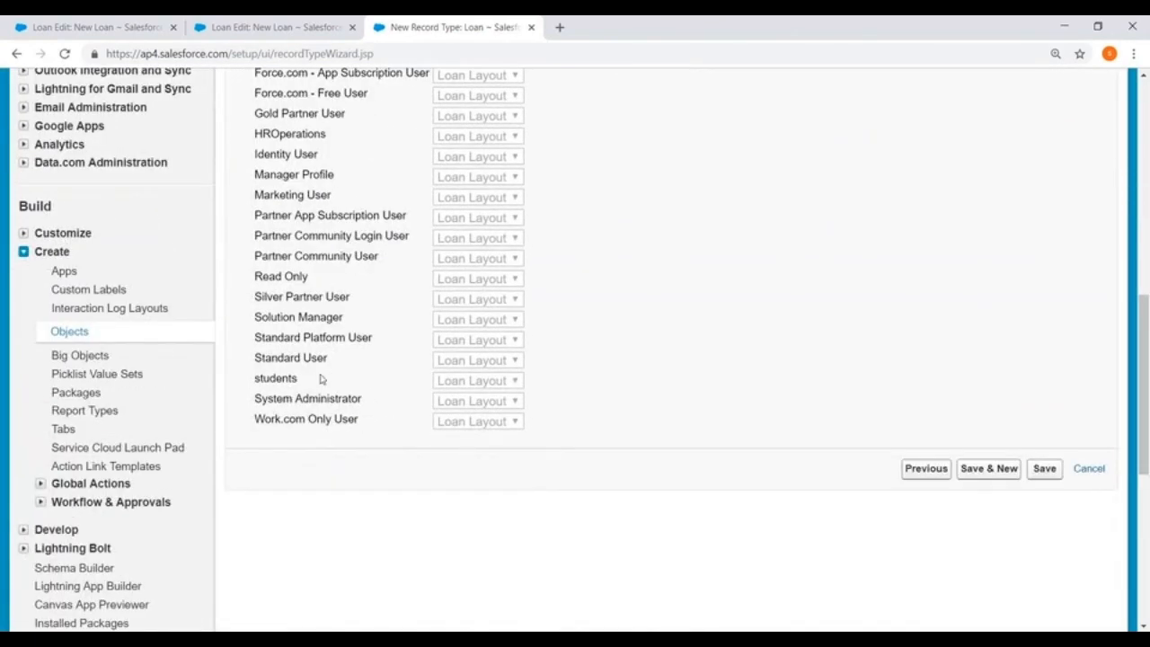
scroll(321, 379, "up", 4)
left_click(266, 172)
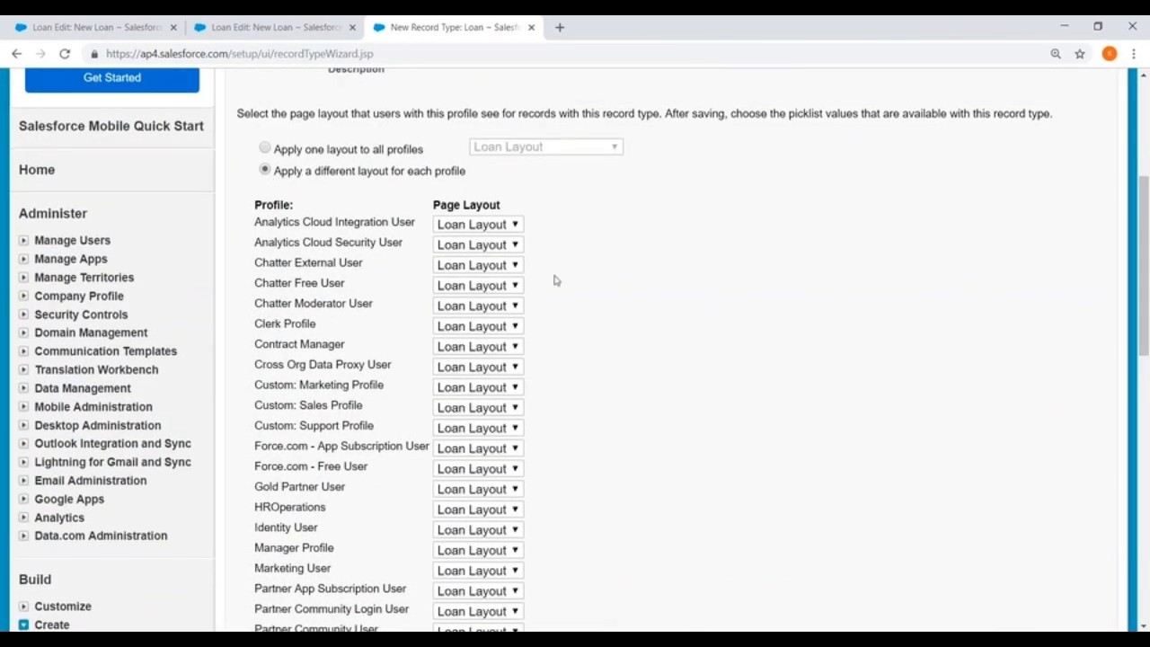
scroll(296, 528, "down", 4)
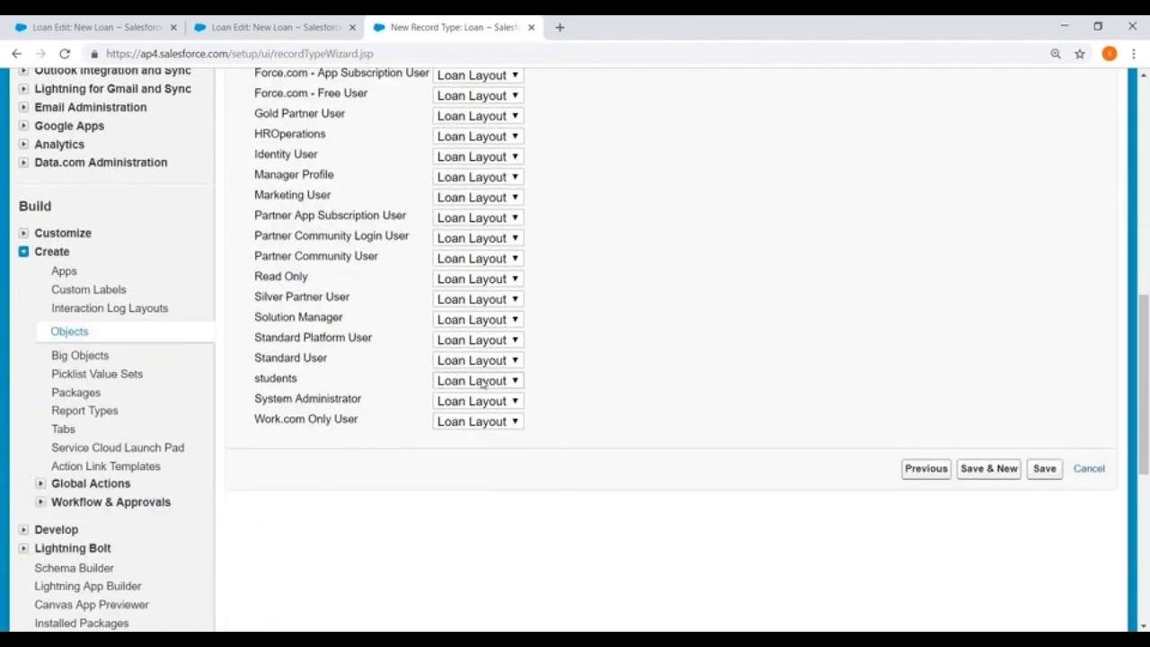
left_click(483, 383)
left_click(507, 386)
left_click(1047, 469)
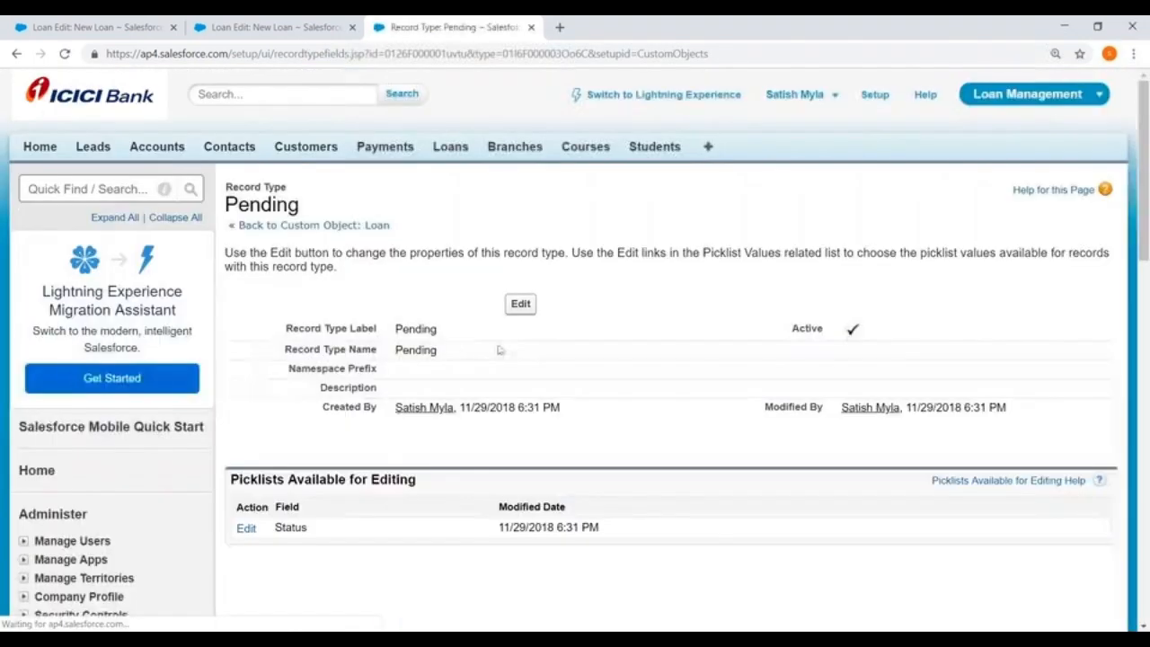
Return to the Loan custom object and open its Loan Layout page layout for editing.
left_click(261, 224)
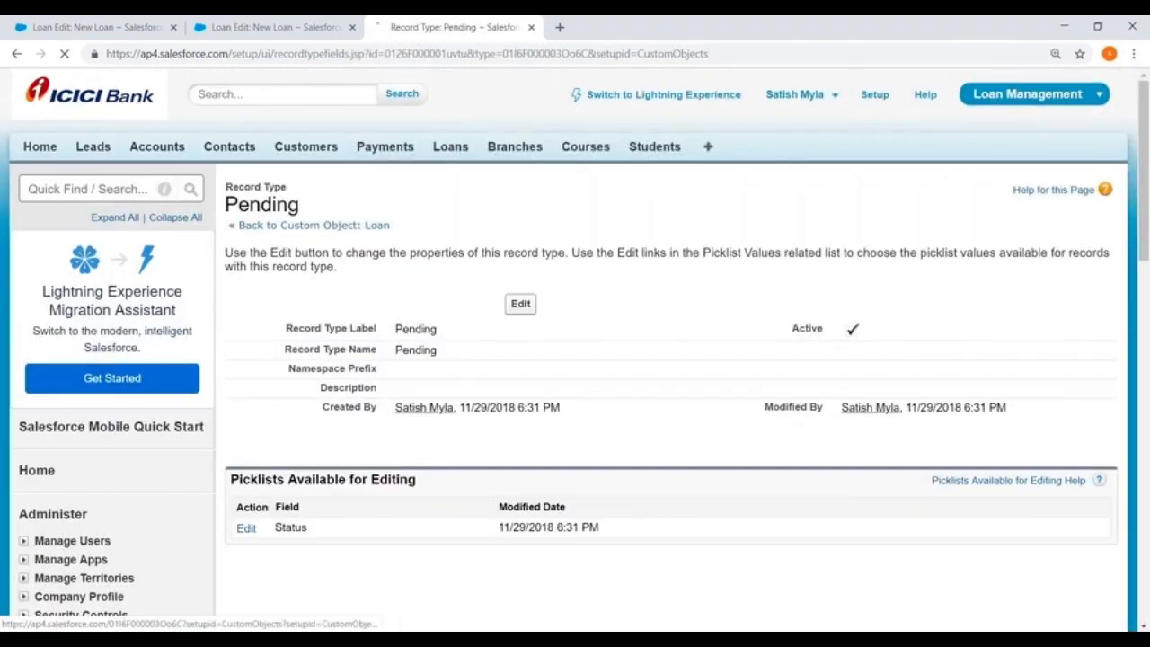
scroll(535, 354, "down", 6)
scroll(535, 353, "down", 4)
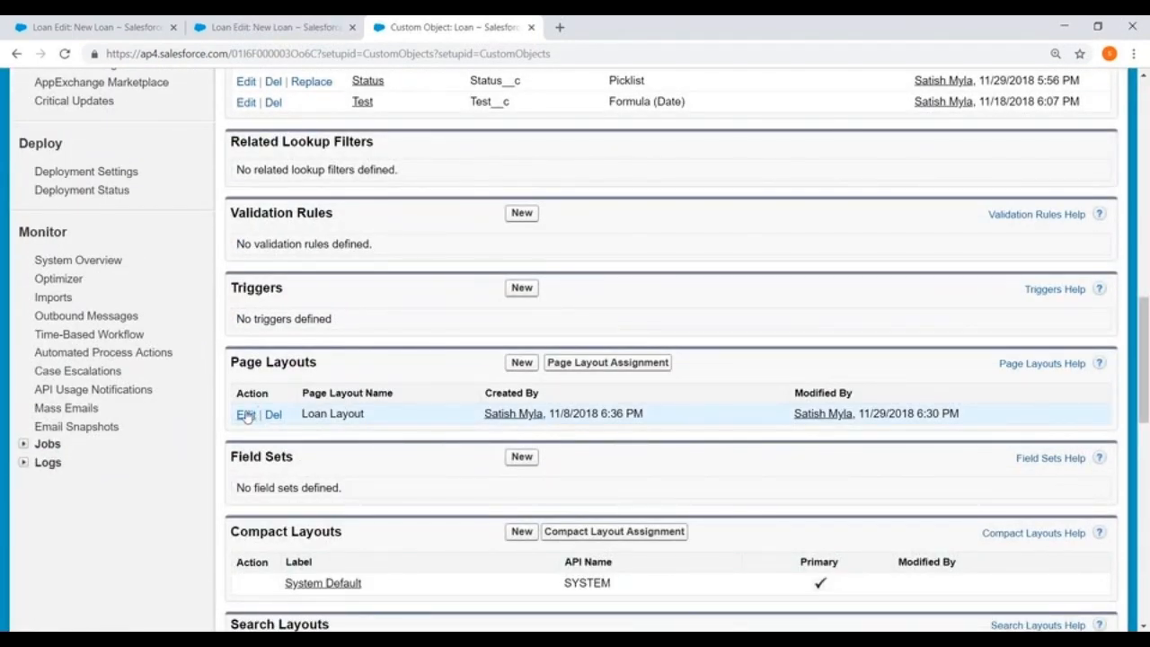
left_click(246, 415)
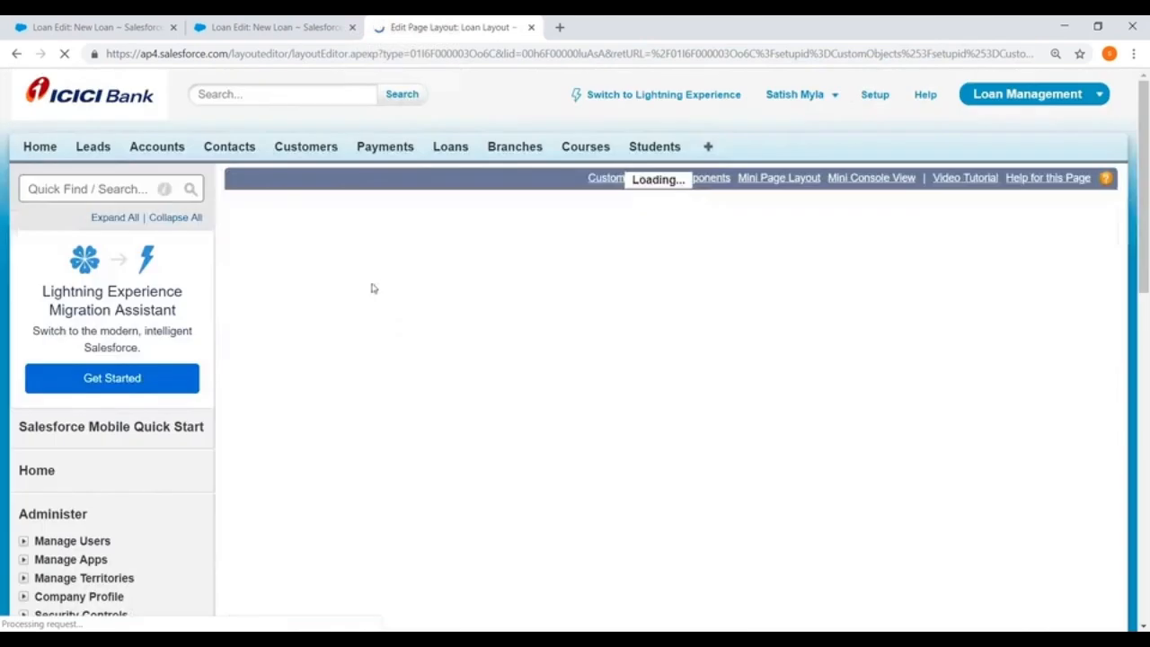
scroll(601, 340, "down", 6)
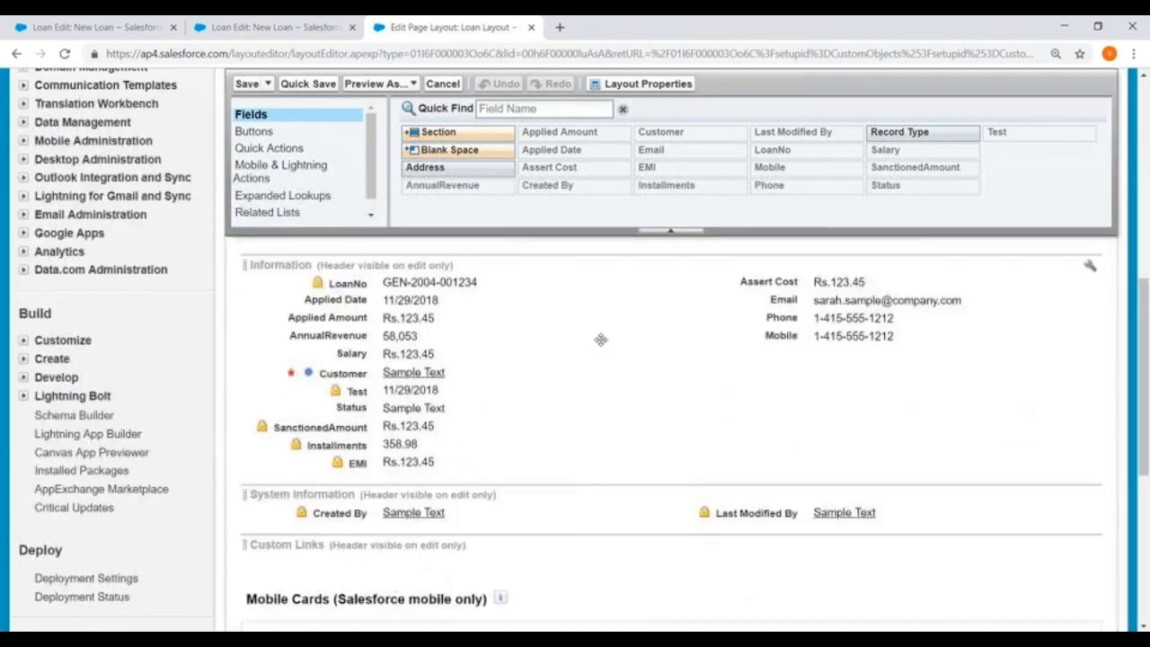
Remove the SanctionedAmount, Installments, EMI and Test fields from the Information section of the Loan Layout.
scroll(601, 340, "down", 1)
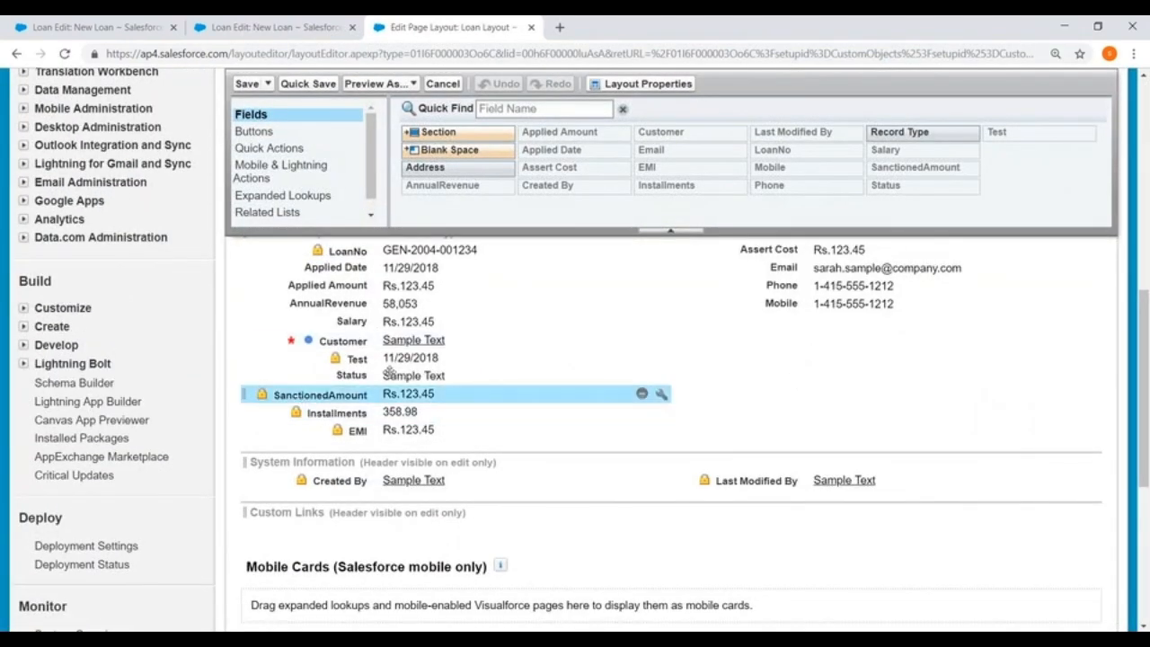
left_click_drag(395, 394, 669, 164)
left_click_drag(395, 393, 584, 202)
left_click_drag(396, 394, 593, 184)
left_click_drag(395, 358, 644, 171)
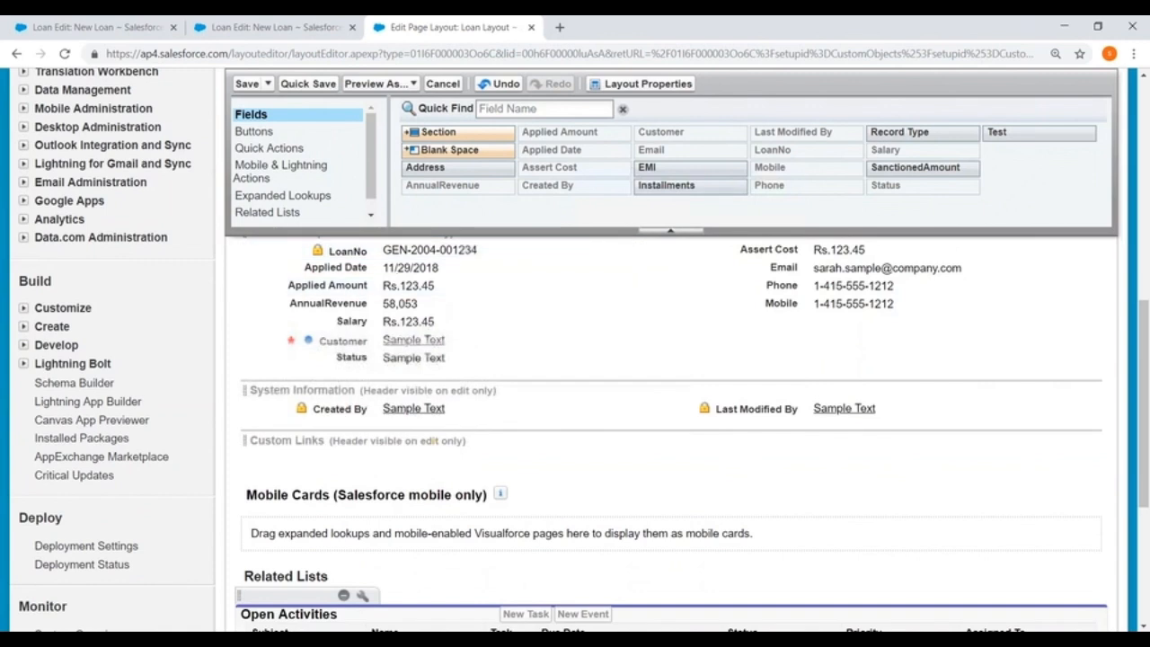
Rearrange the Information section with Customer below LoanNo and Status first in the second column, removing Salary and Assert Cost.
left_click_drag(395, 358, 728, 310)
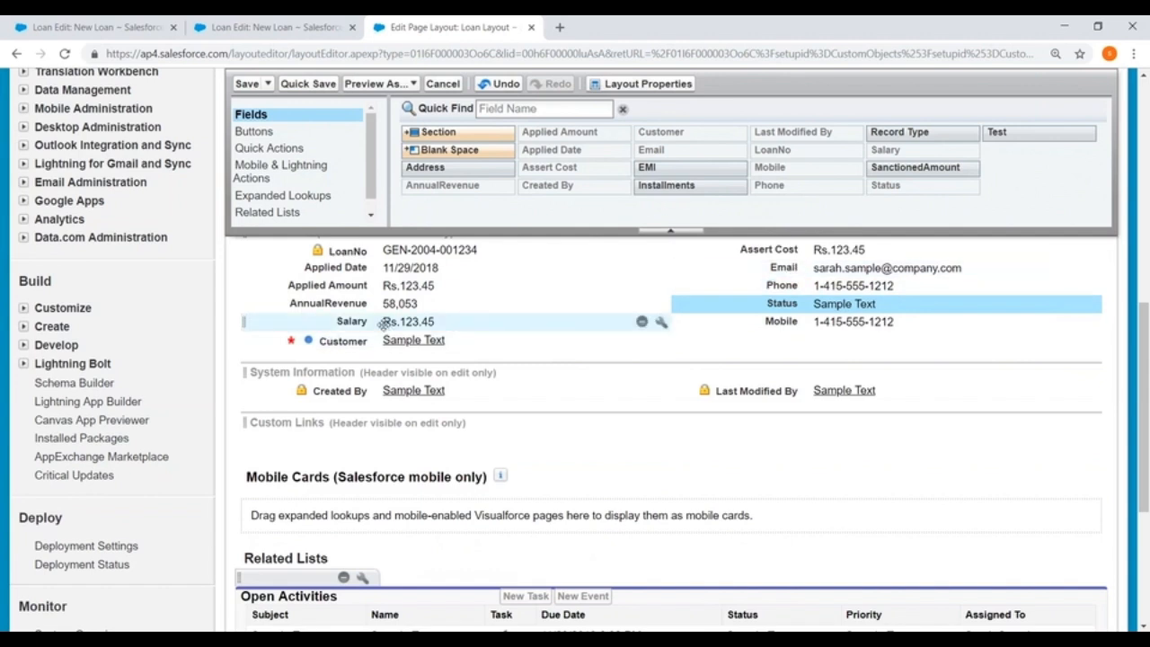
left_click_drag(387, 321, 600, 139)
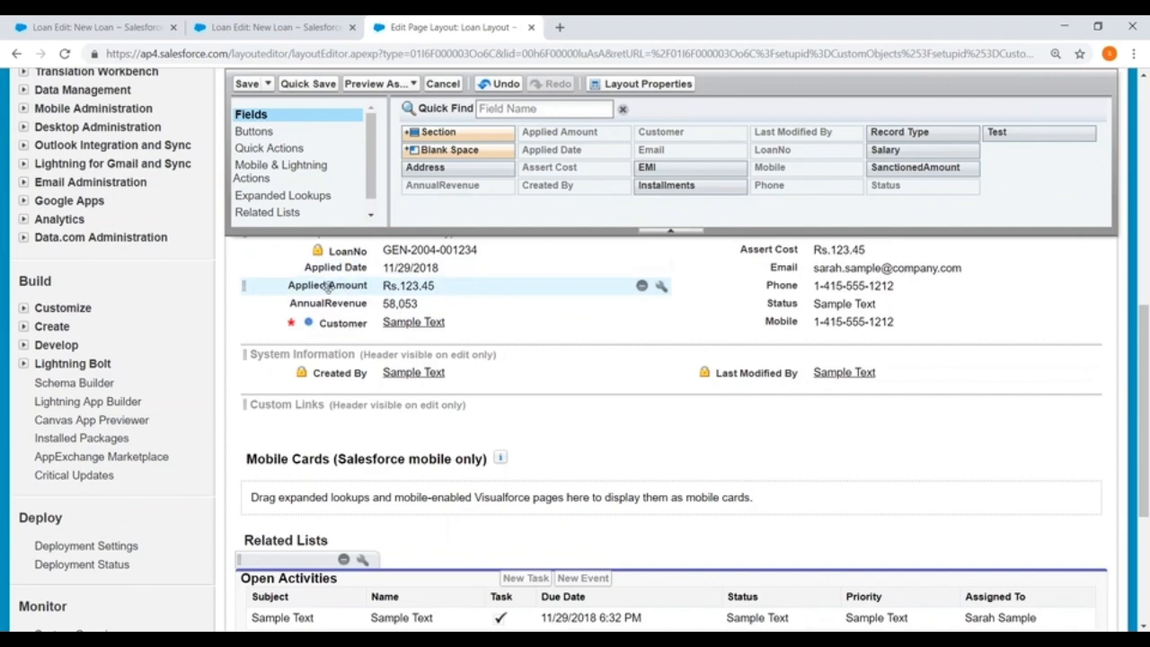
mouse_move(329, 324)
left_mouse_down()
mouse_move(337, 261)
mouse_move(334, 339)
left_mouse_up()
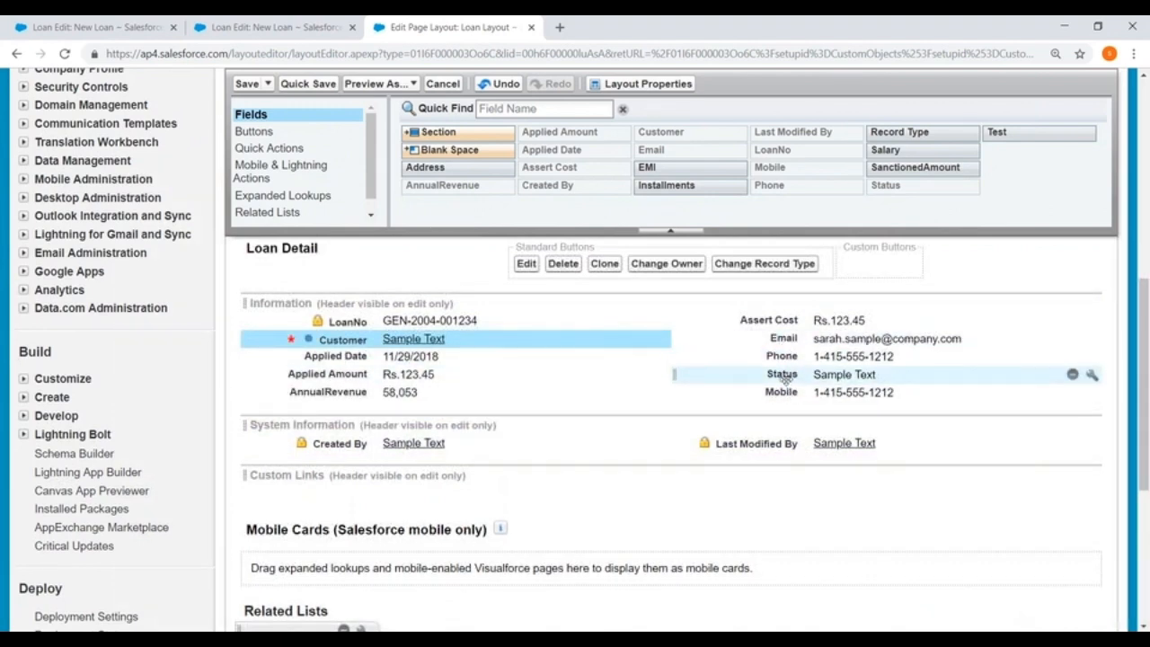
left_click_drag(782, 374, 719, 216)
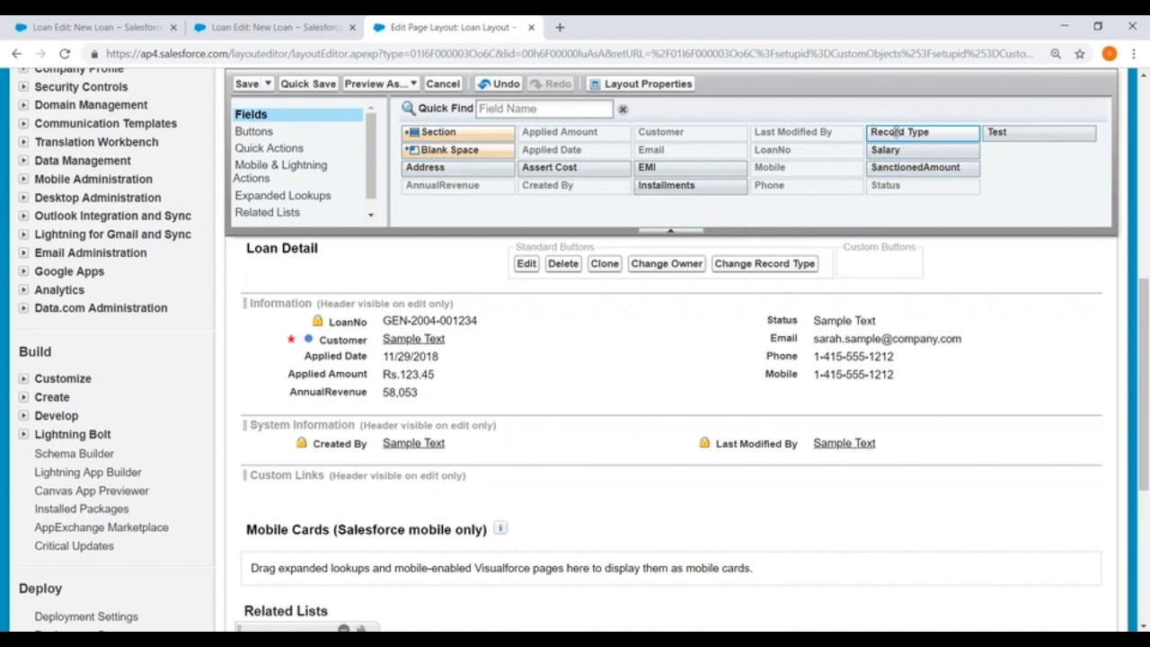
Place the Record Type field below Status in the Information section, and take it off the layout again.
left_click_drag(896, 133, 863, 338)
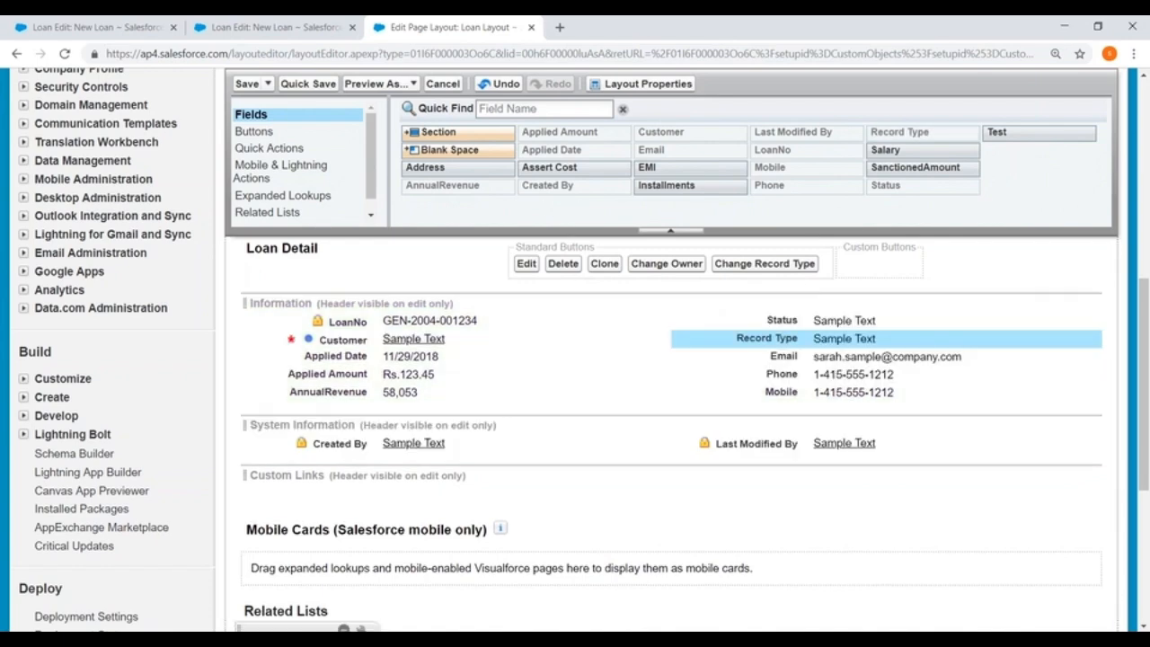
left_click_drag(791, 338, 863, 175)
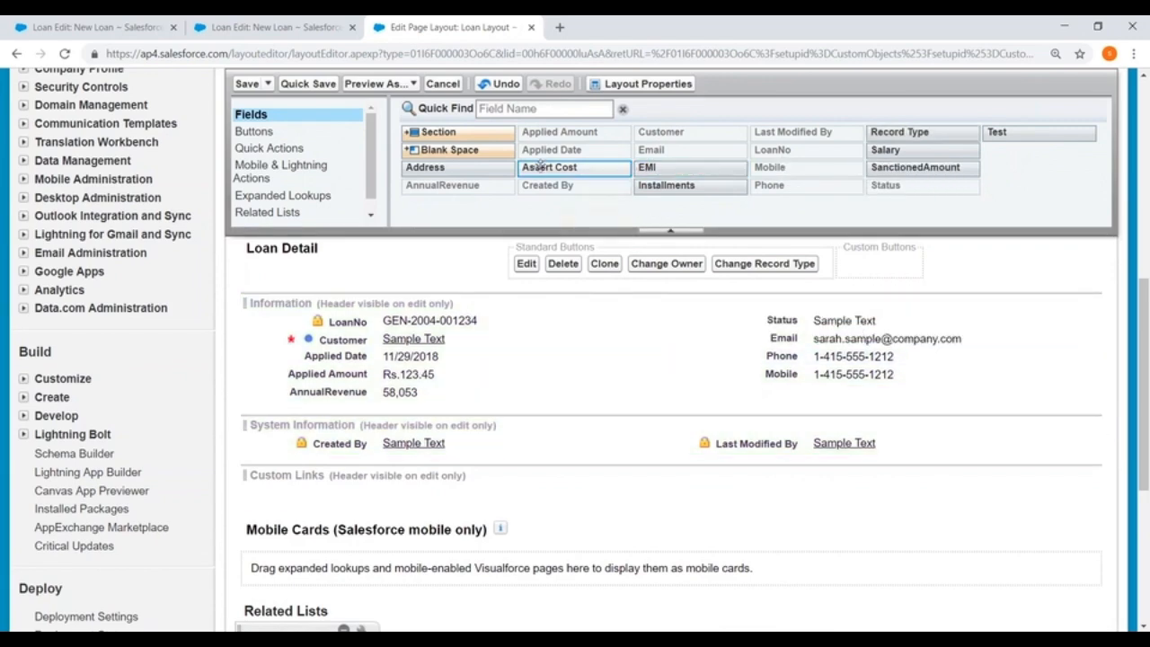
left_click_drag(546, 167, 385, 193)
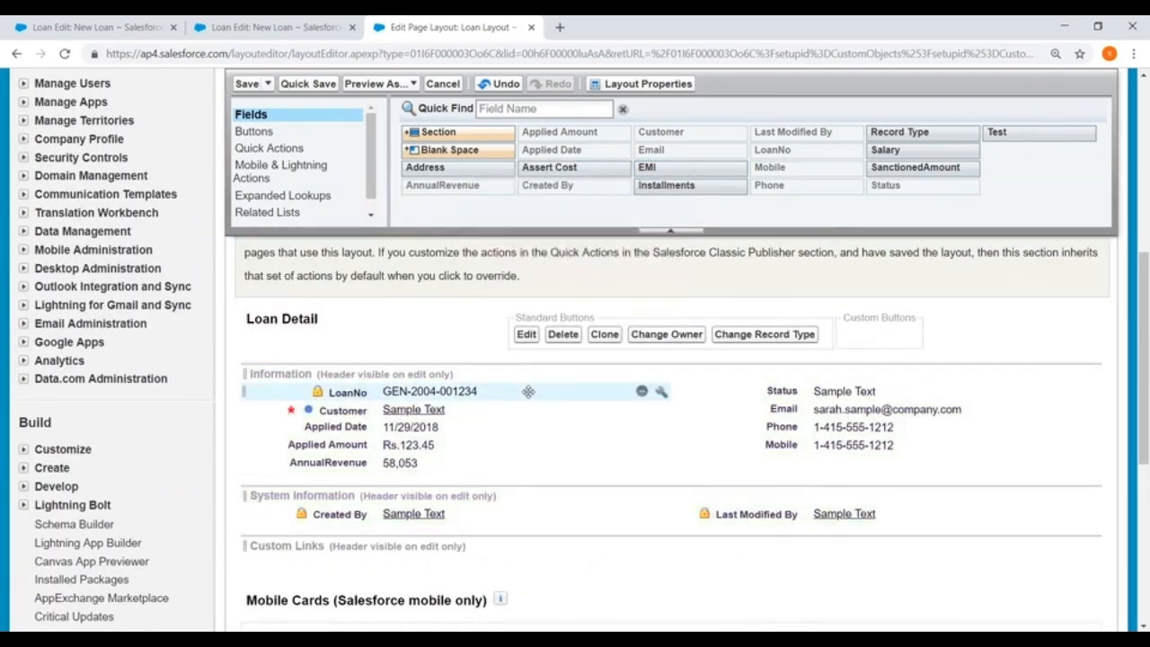
scroll(529, 393, "down", 1)
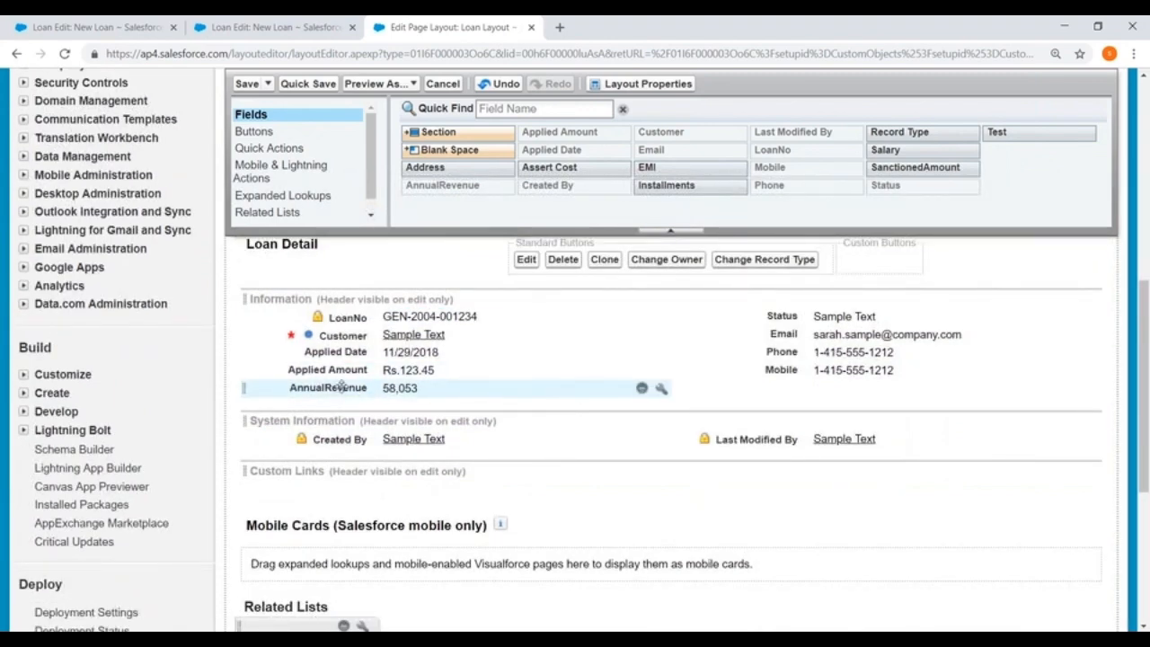
left_click_drag(341, 387, 313, 381)
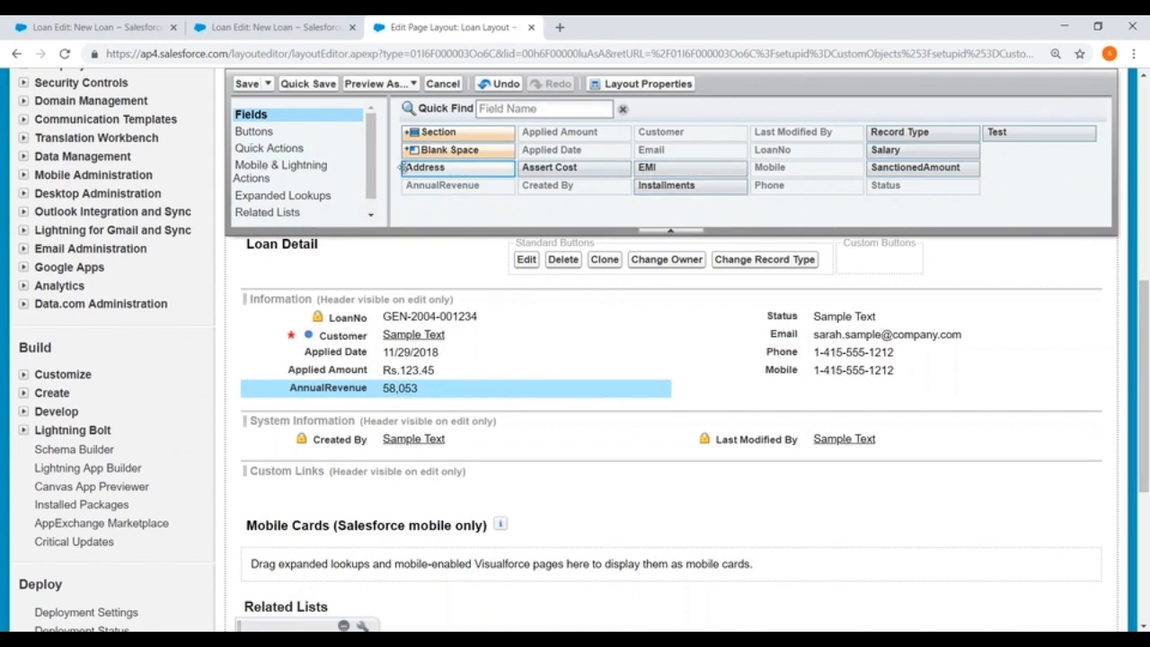
Move Created By above Status in the Information section, remove Last Modified By, and save the Loan Layout.
left_click_drag(396, 439, 800, 316)
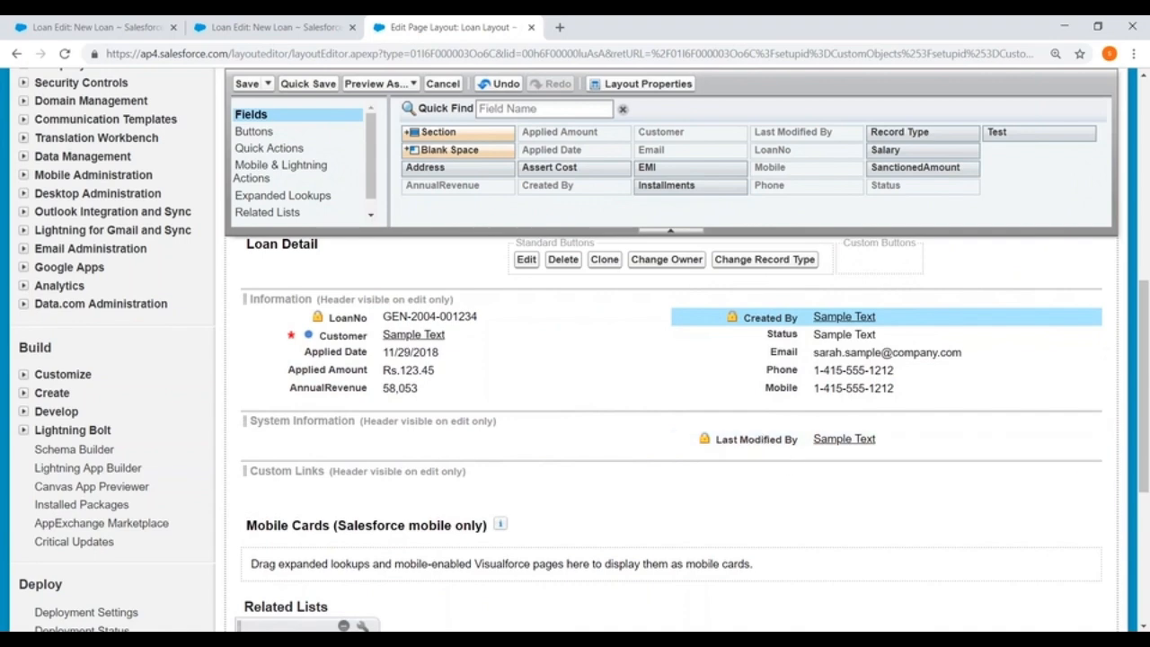
left_click(1072, 439)
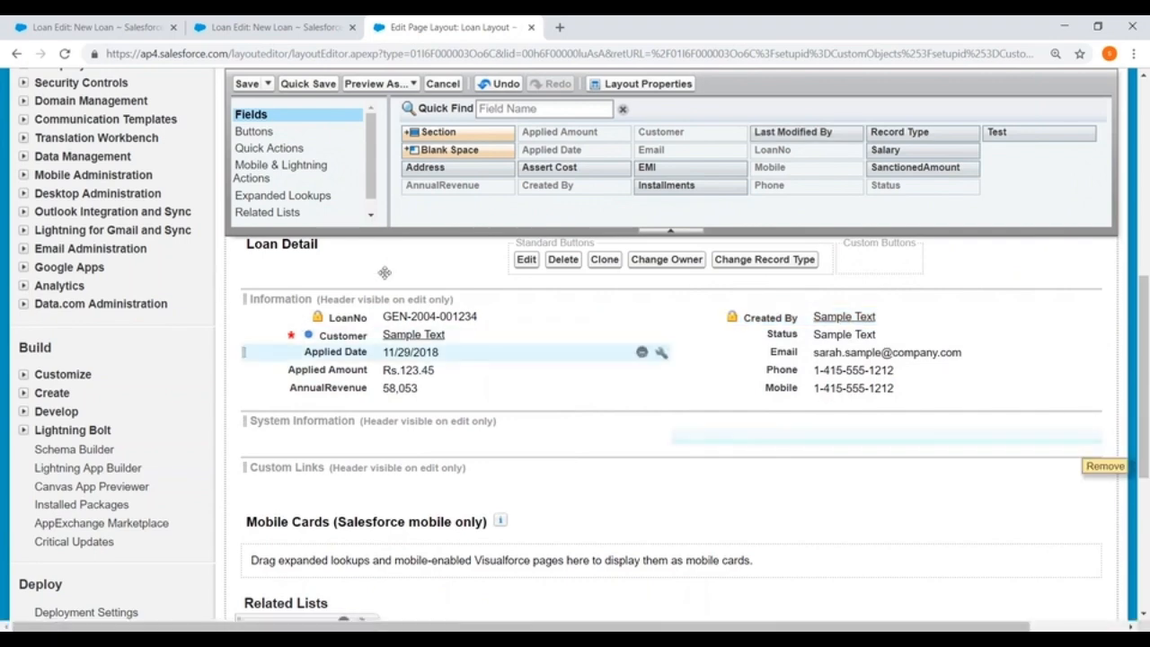
left_click(248, 84)
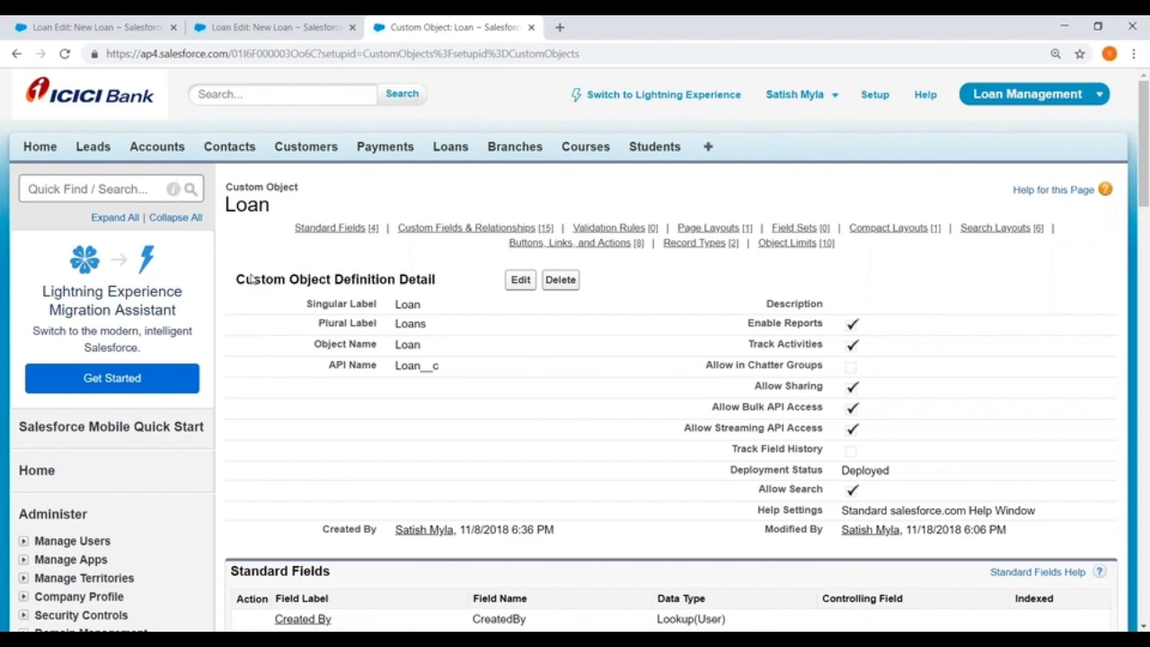
Create a new page layout for the Loan object named Approved Layout, without cloning an existing layout.
scroll(253, 287, "down", 12)
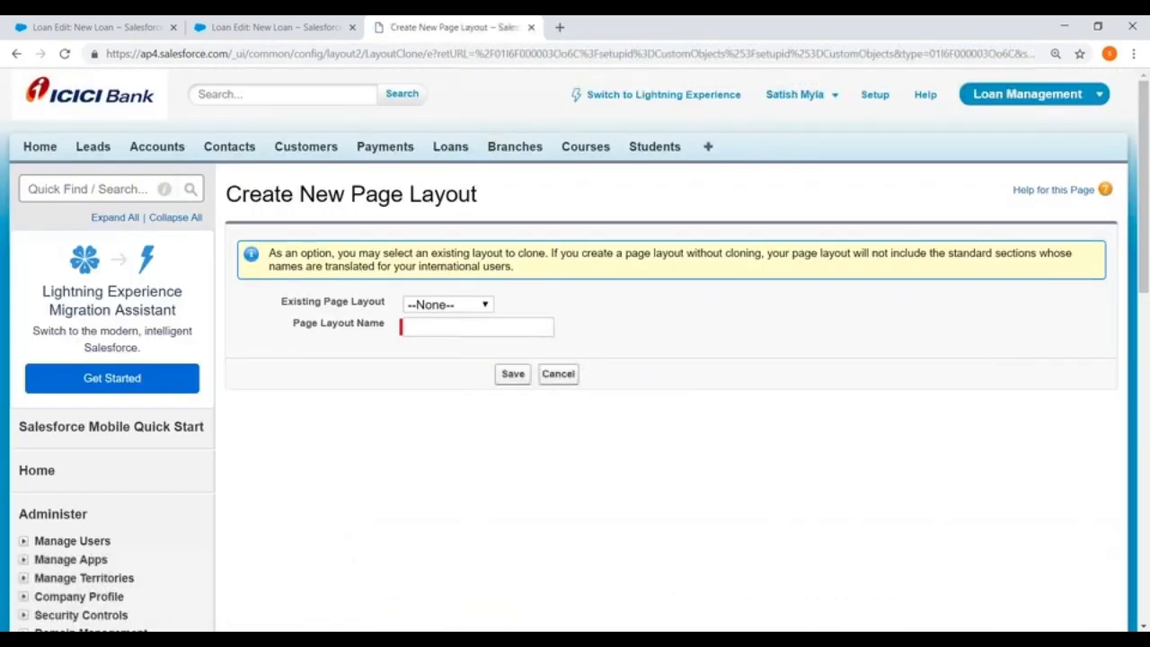
left_click(469, 327)
type("Approved Layout")
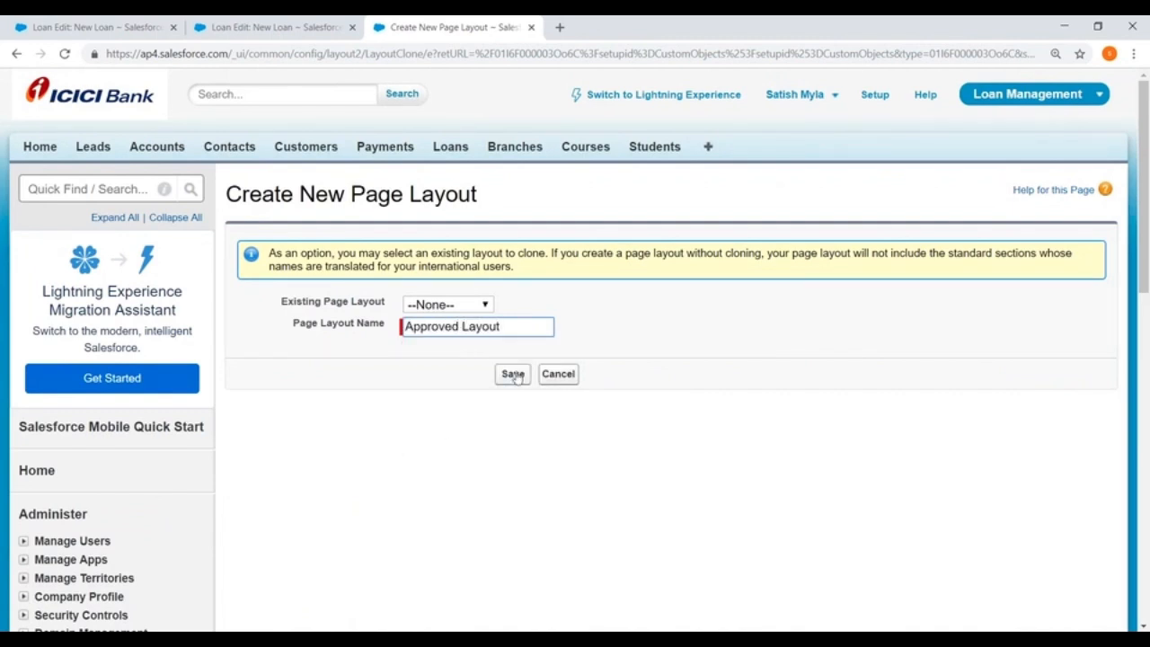
left_click(513, 374)
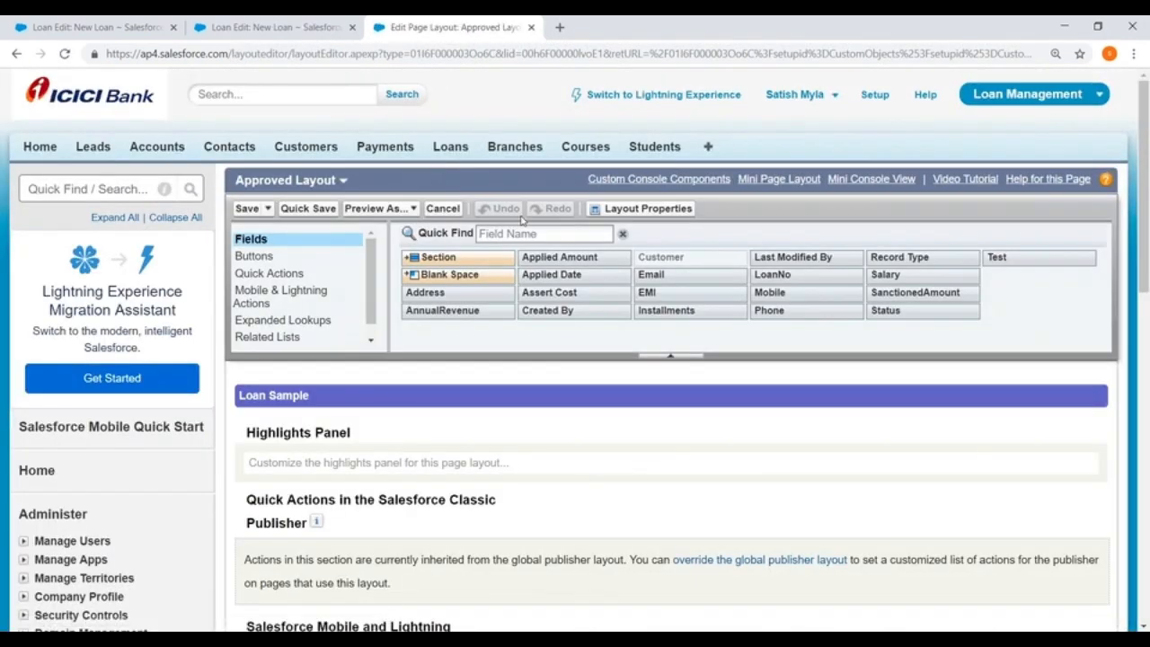
Place Applied Amount and Applied Date below Customer in the layout's Fields section, taking the added AnnualRevenue field off again.
scroll(521, 220, "down", 7)
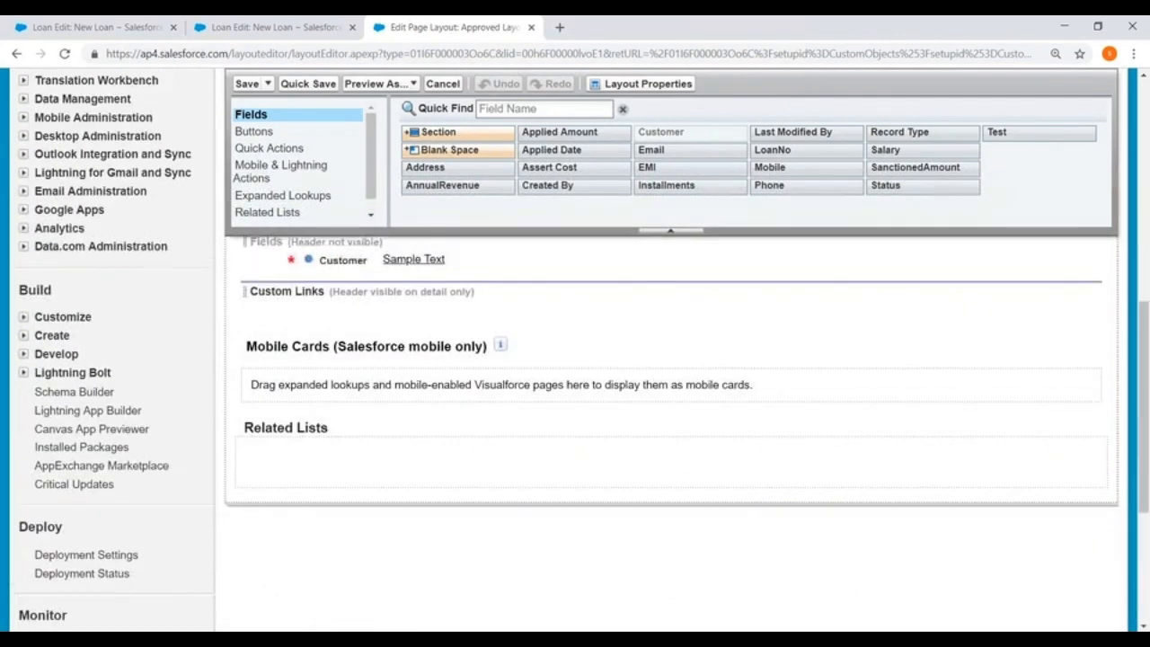
scroll(669, 404, "up", 1)
left_click_drag(441, 185, 335, 344)
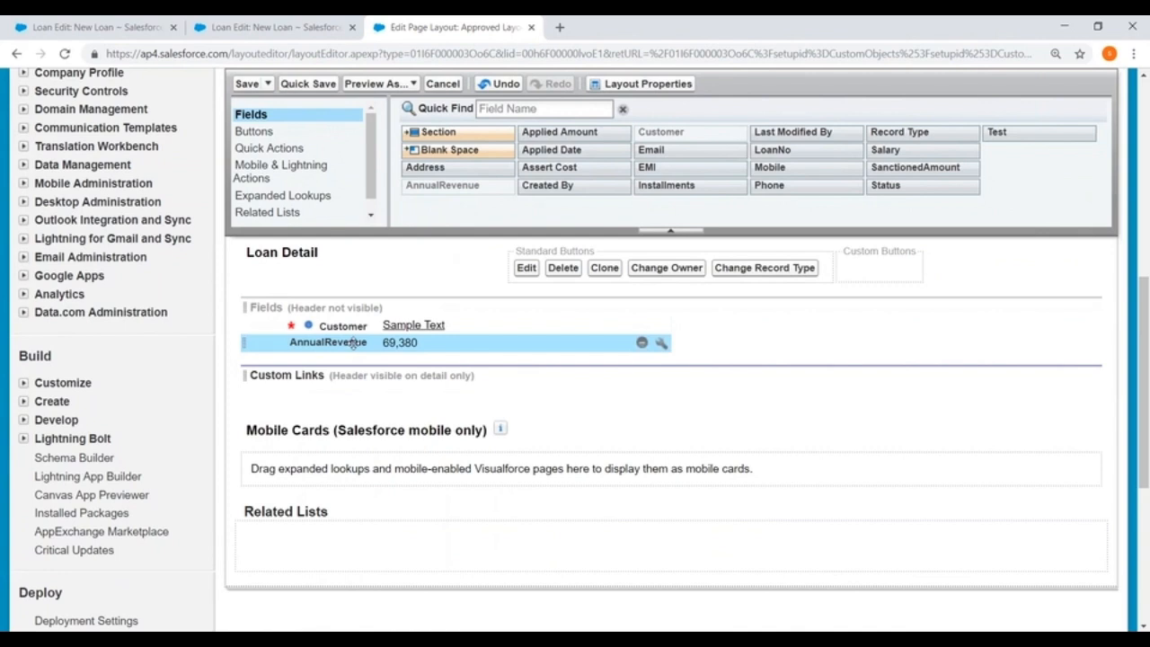
left_click_drag(629, 342, 329, 342)
left_click_drag(550, 151, 329, 358)
Add SanctionedAmount, Installments and EMI, in that order, to the second column of the Fields section.
left_click_drag(669, 185, 813, 324)
left_click_drag(915, 168, 768, 325)
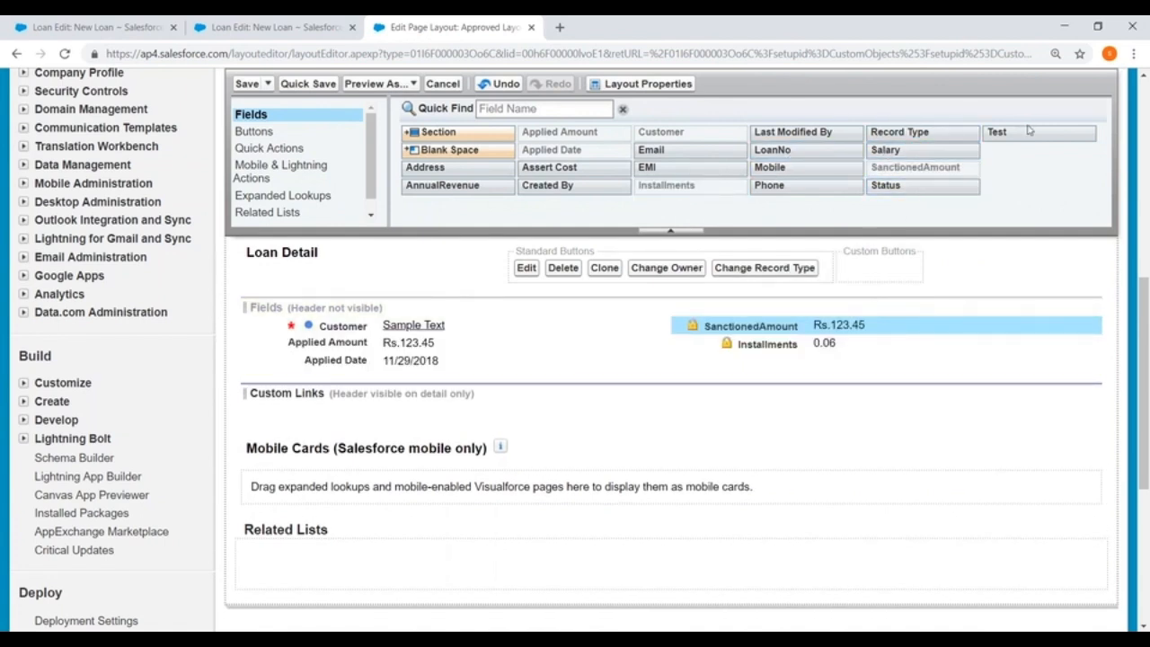
left_click_drag(651, 167, 791, 359)
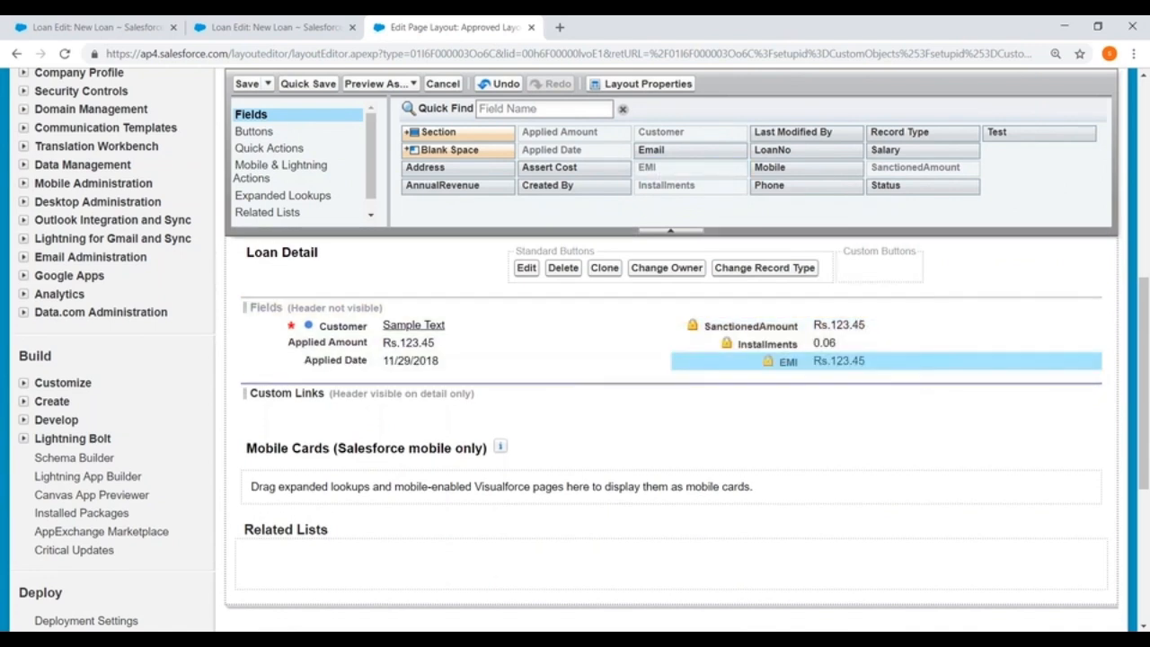
Add the Email, Phone, Mobile and Status fields below the existing fields and save the Approved Layout.
left_click_drag(652, 151, 310, 376)
left_click_drag(770, 186, 800, 378)
left_click_drag(770, 169, 800, 396)
left_click_drag(897, 185, 321, 402)
left_click(245, 85)
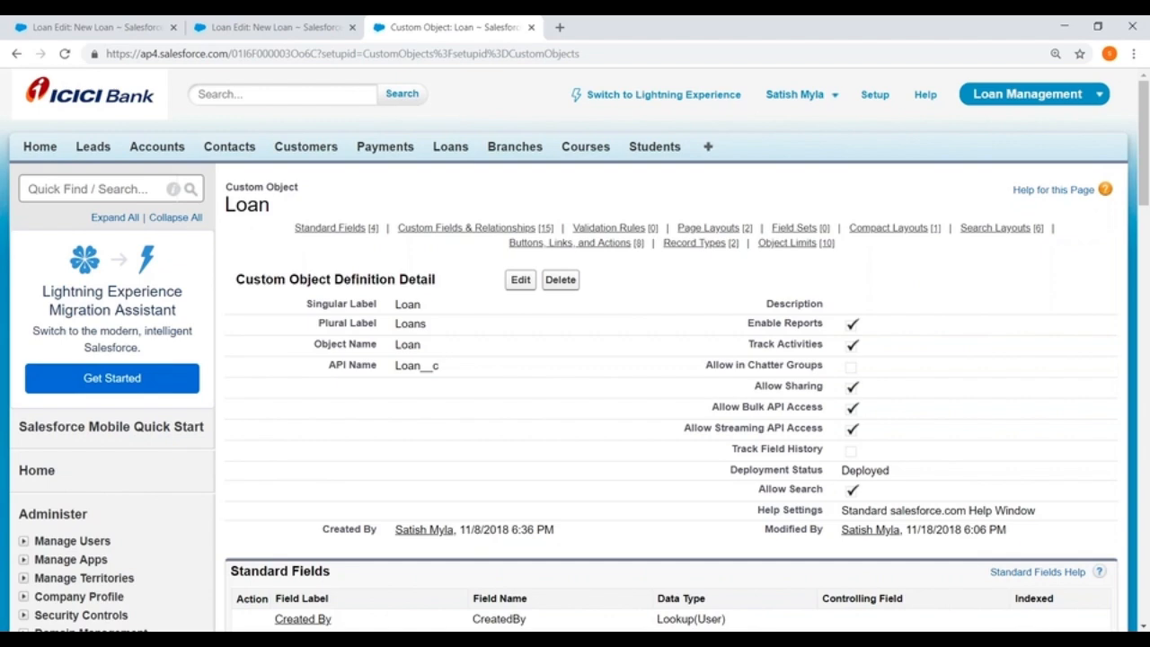
Start a new Loan record type based on Master, with label and name Approved, and make it active.
scroll(396, 261, "down", 15)
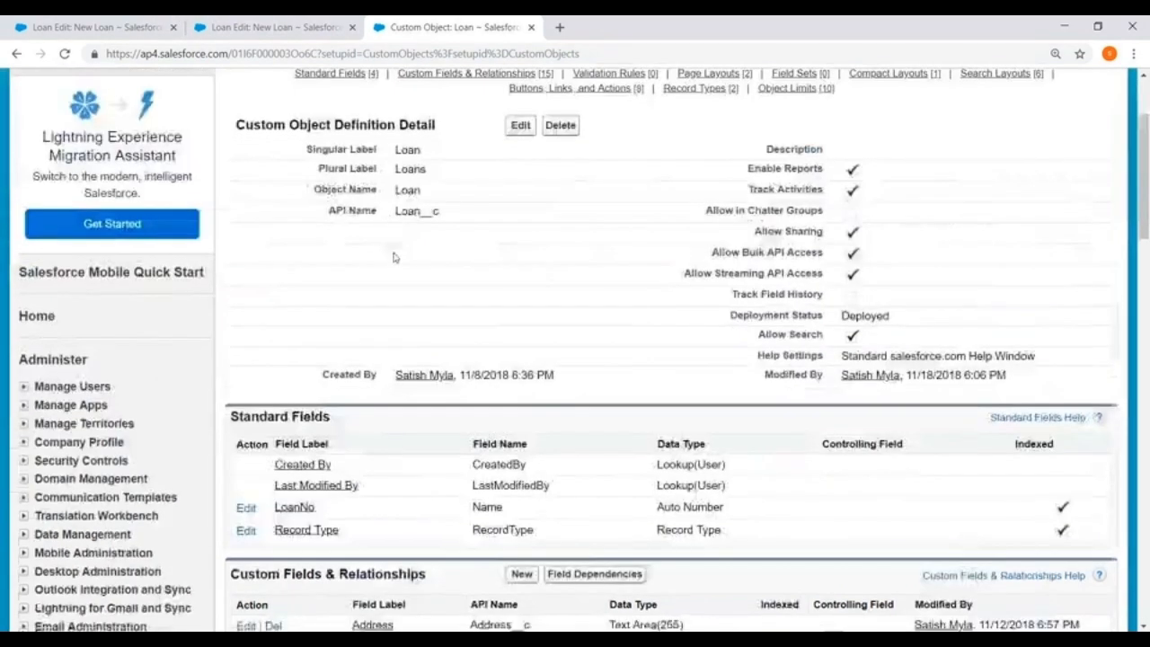
scroll(395, 262, "down", 7)
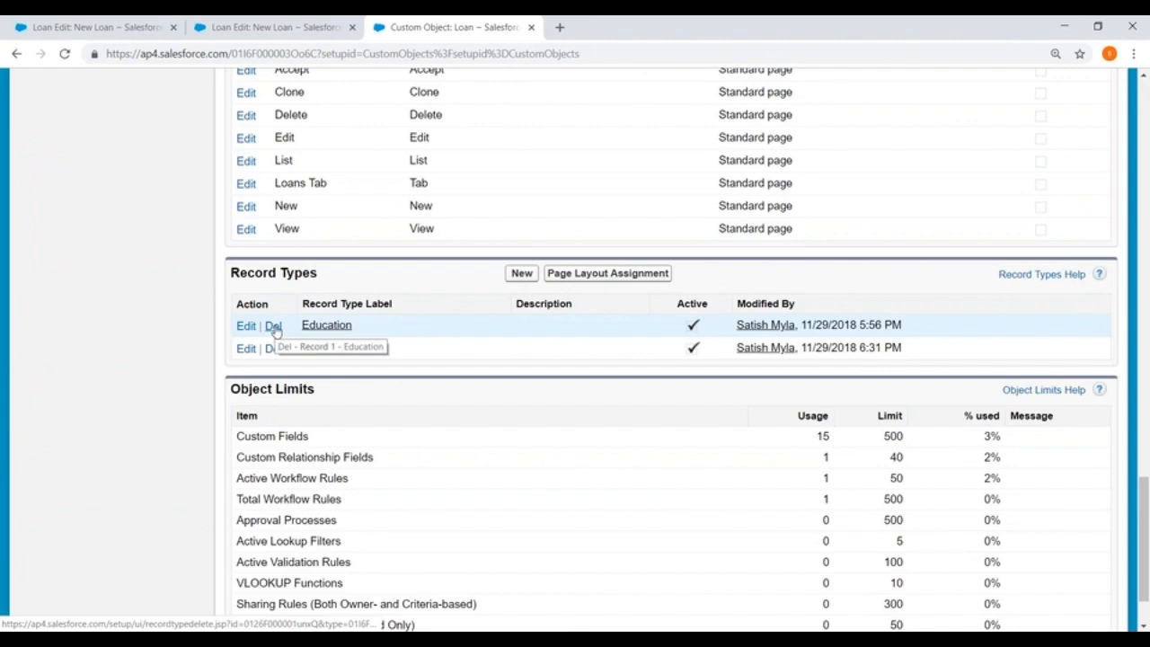
left_click(273, 326)
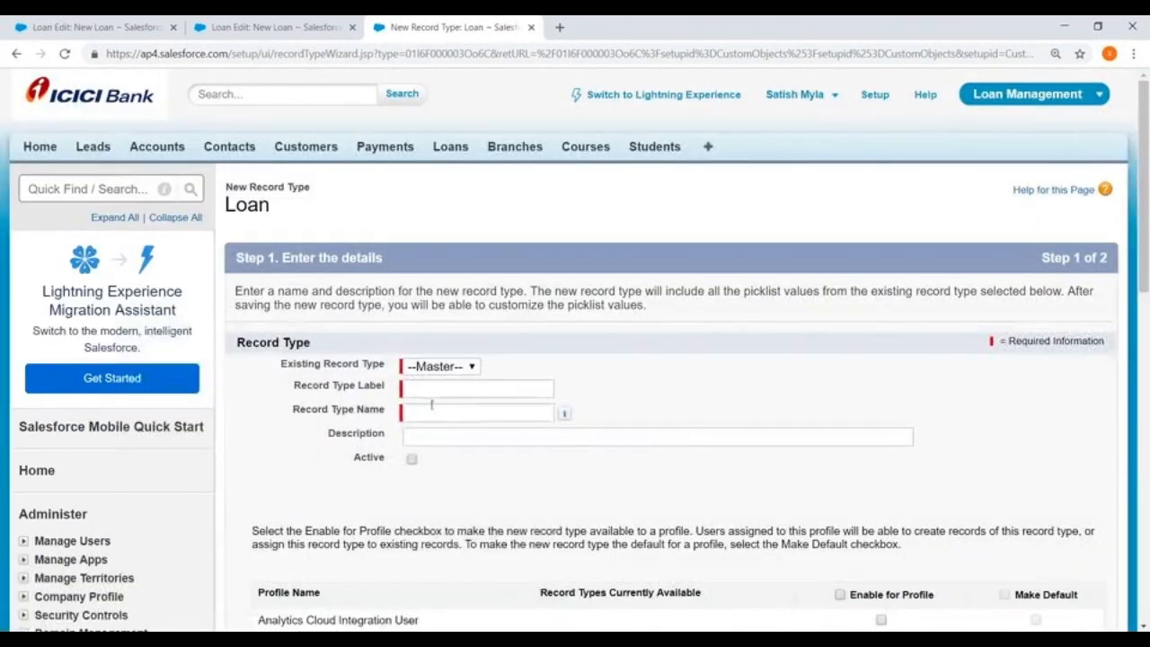
left_click(423, 388)
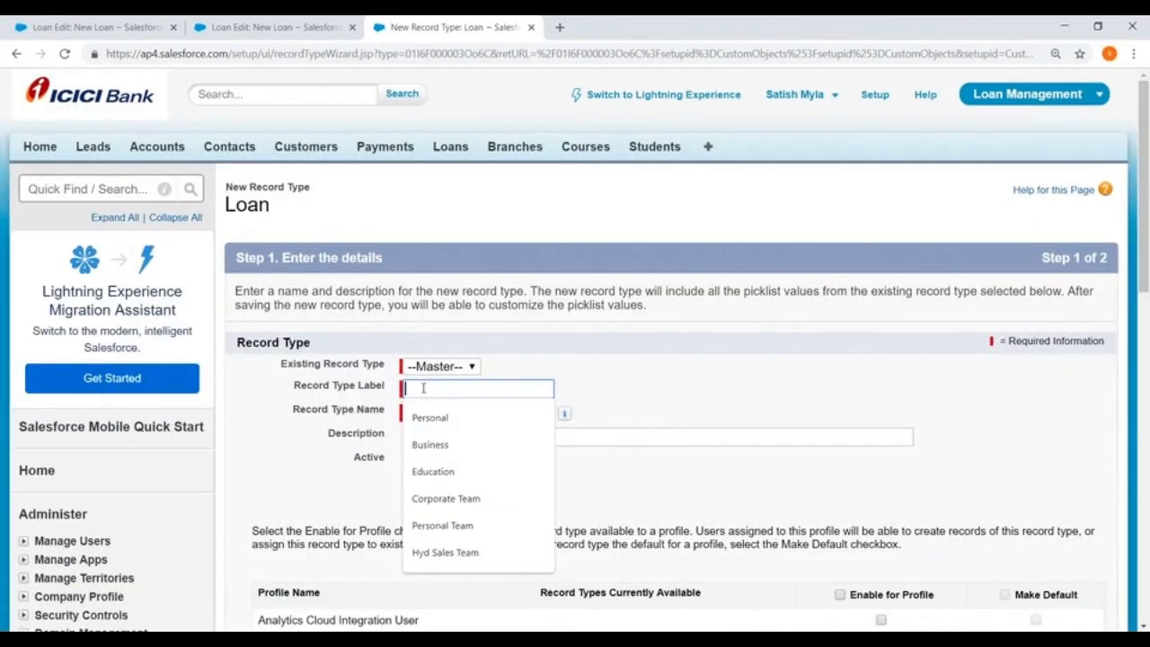
type("Approved")
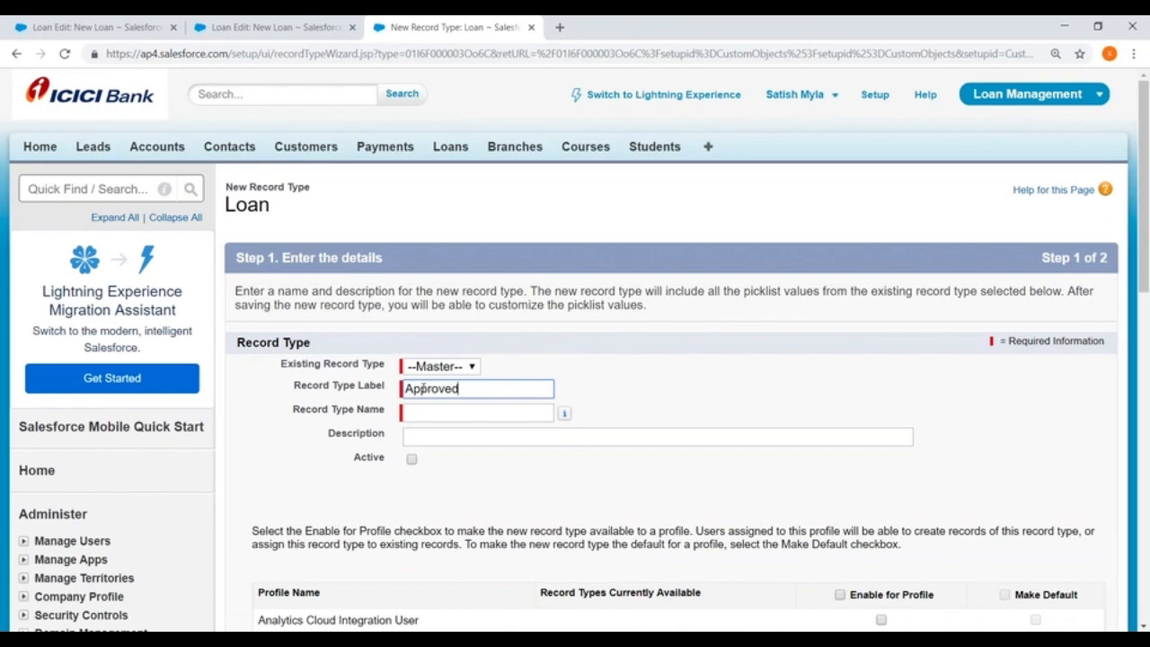
left_click(433, 412)
left_click(412, 459)
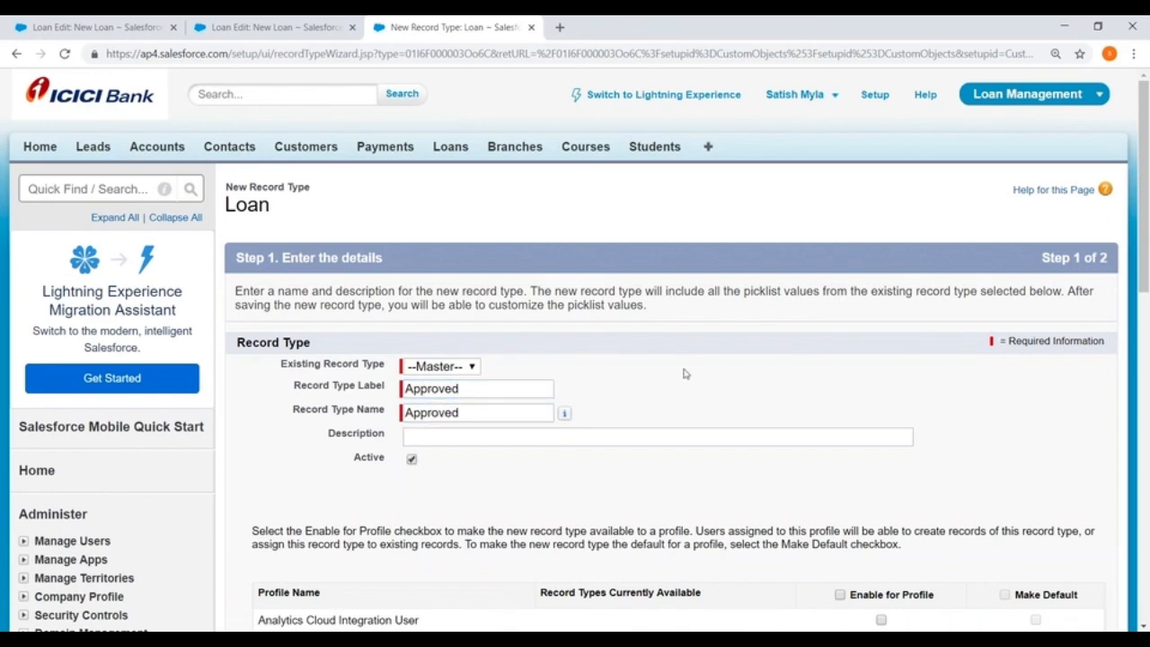
Enable the Approved record type for the students profile only and continue to the page layout assignment.
scroll(683, 372, "down", 8)
scroll(657, 457, "down", 2)
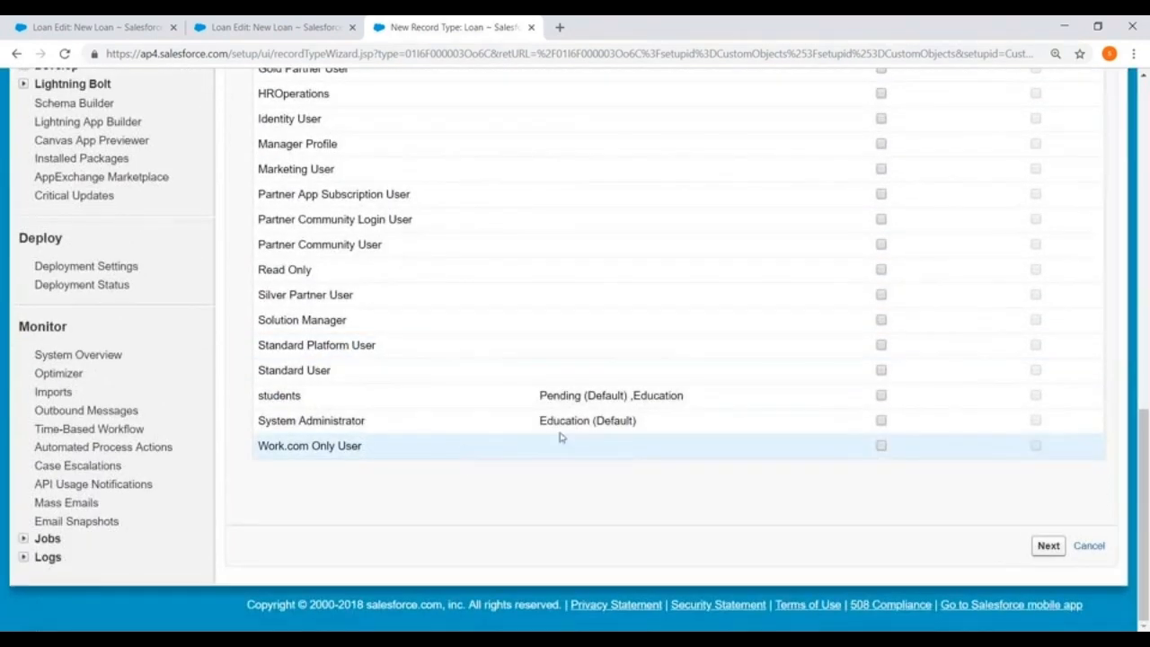
left_click(881, 396)
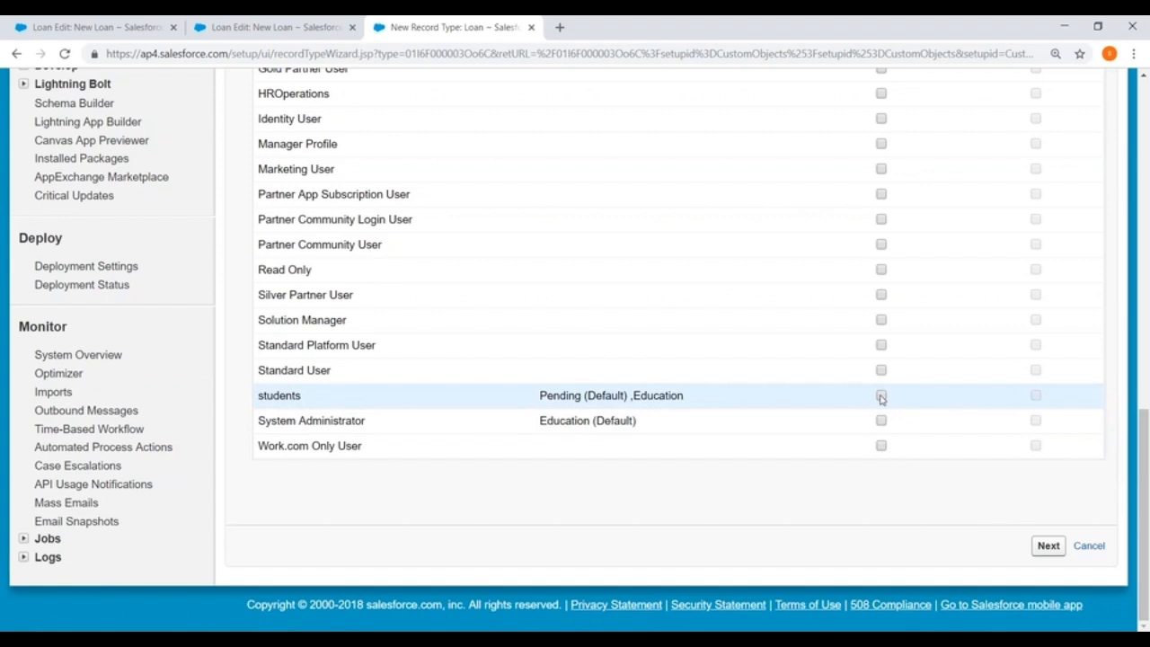
left_click(1049, 547)
Apply the Approved Layout to all profiles for the Approved record type and save it.
scroll(724, 327, "down", 3)
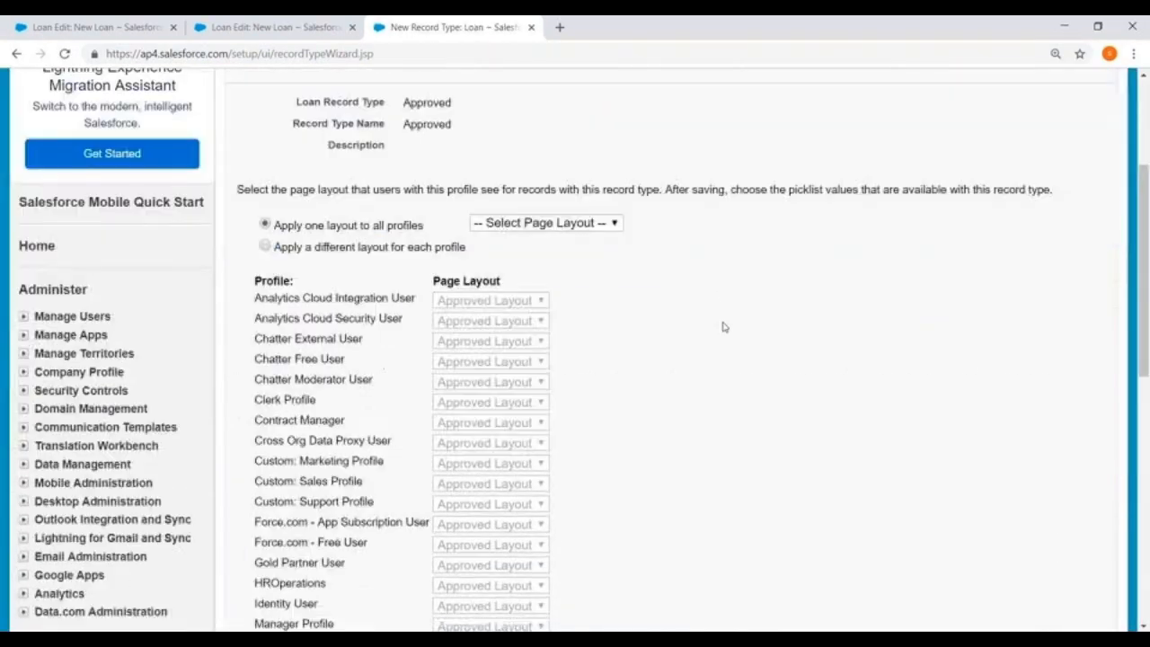
scroll(723, 327, "down", 2)
left_click(549, 77)
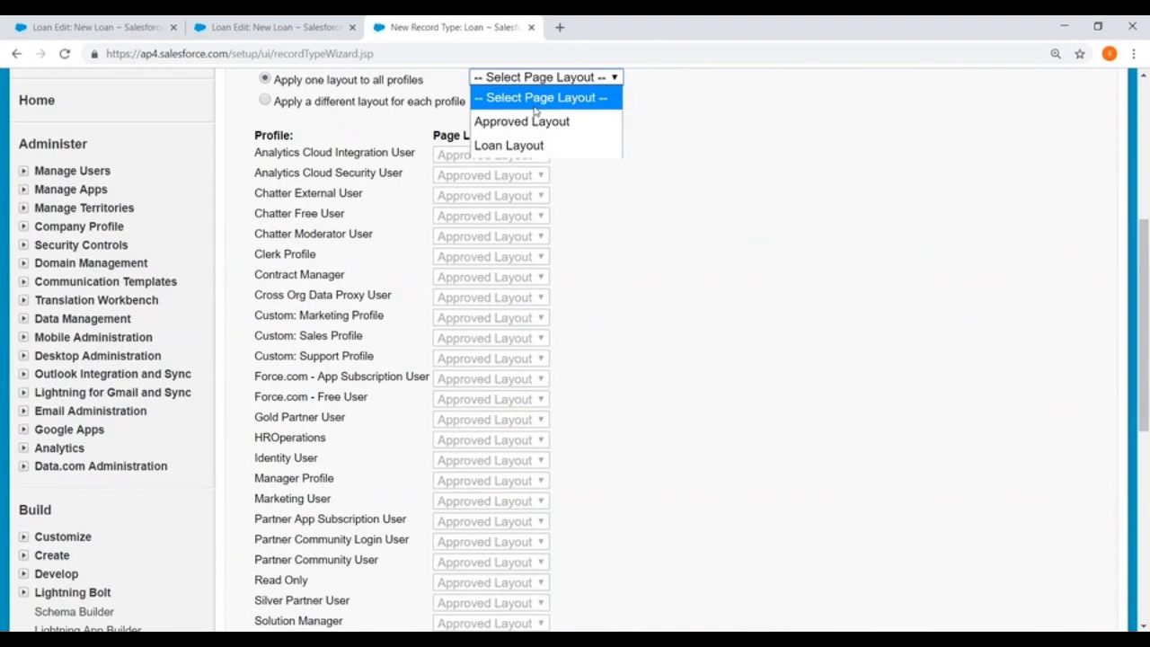
left_click(521, 122)
scroll(891, 378, "down", 3)
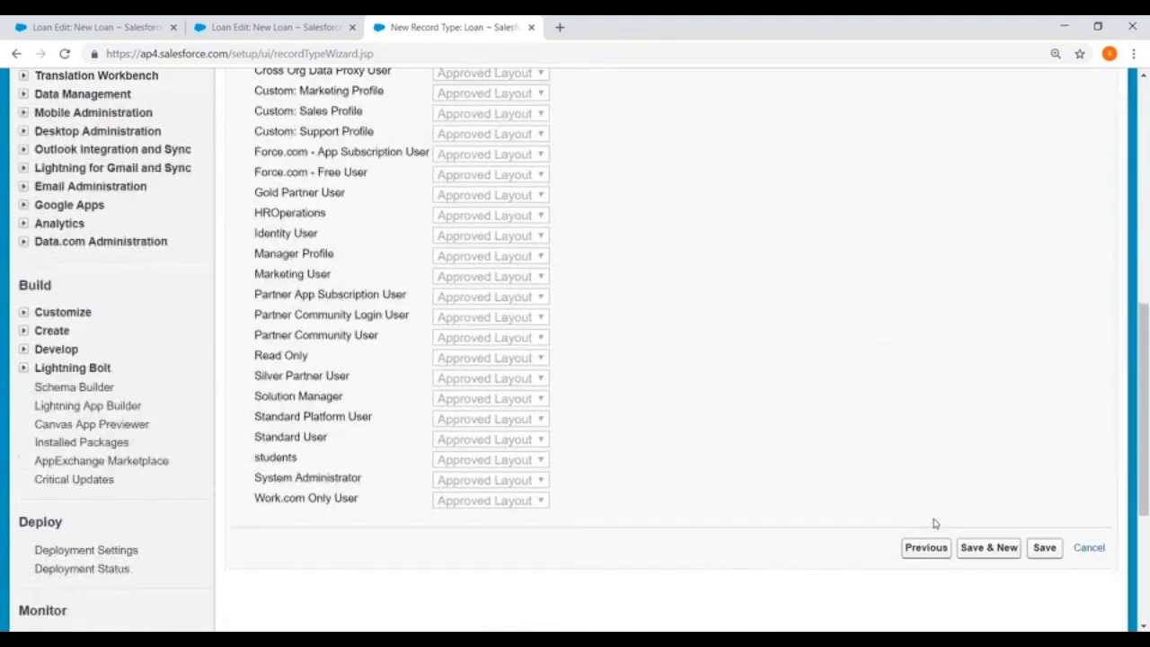
scroll(933, 523, "down", 2)
left_click(1033, 399)
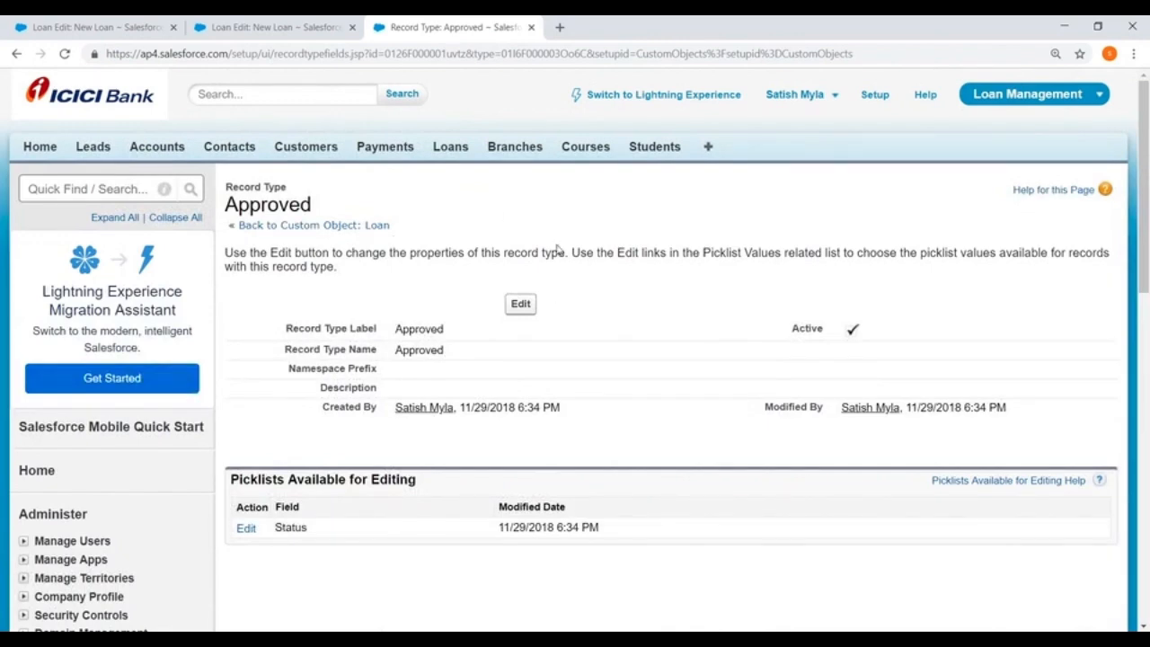
scroll(575, 233, "down", 3)
scroll(624, 226, "up", 3)
Switch to the Opera browser, log in to Salesforce with the student user's username and password, and dismiss the Lightning Experience prompt.
key("alt+Tab")
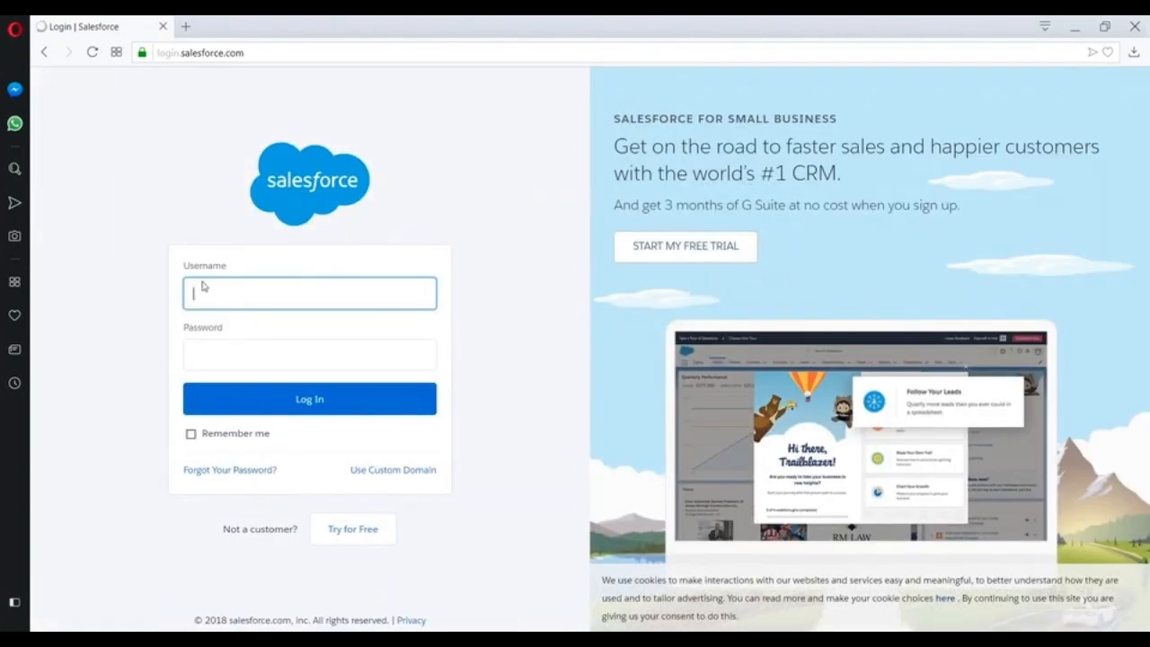
left_click(203, 290)
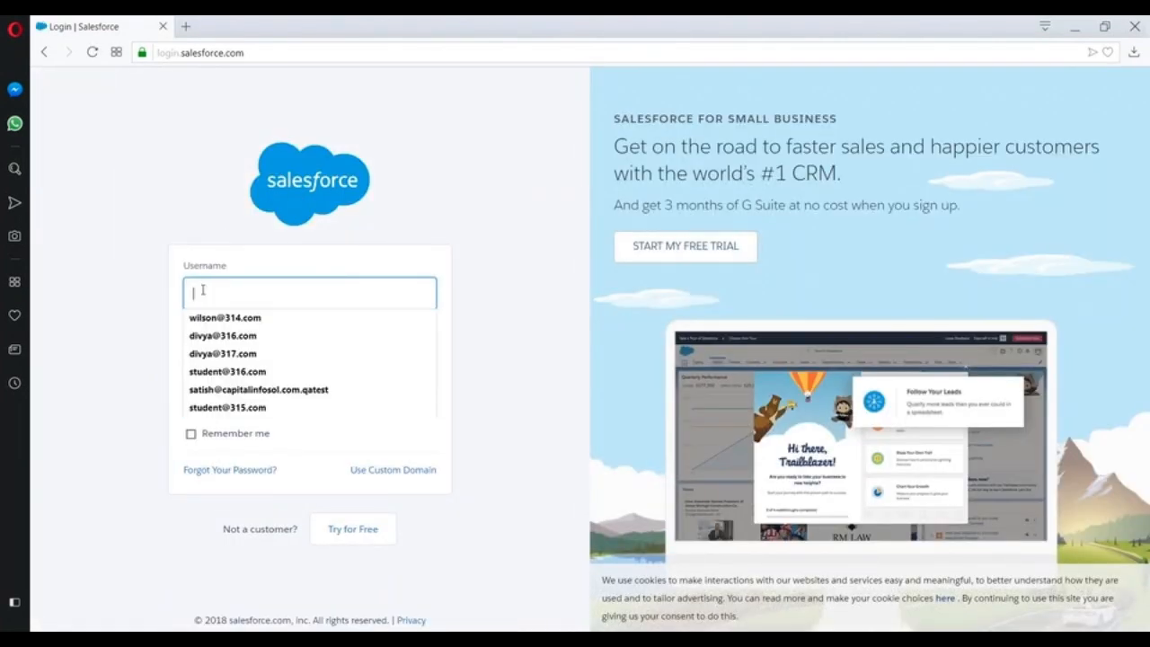
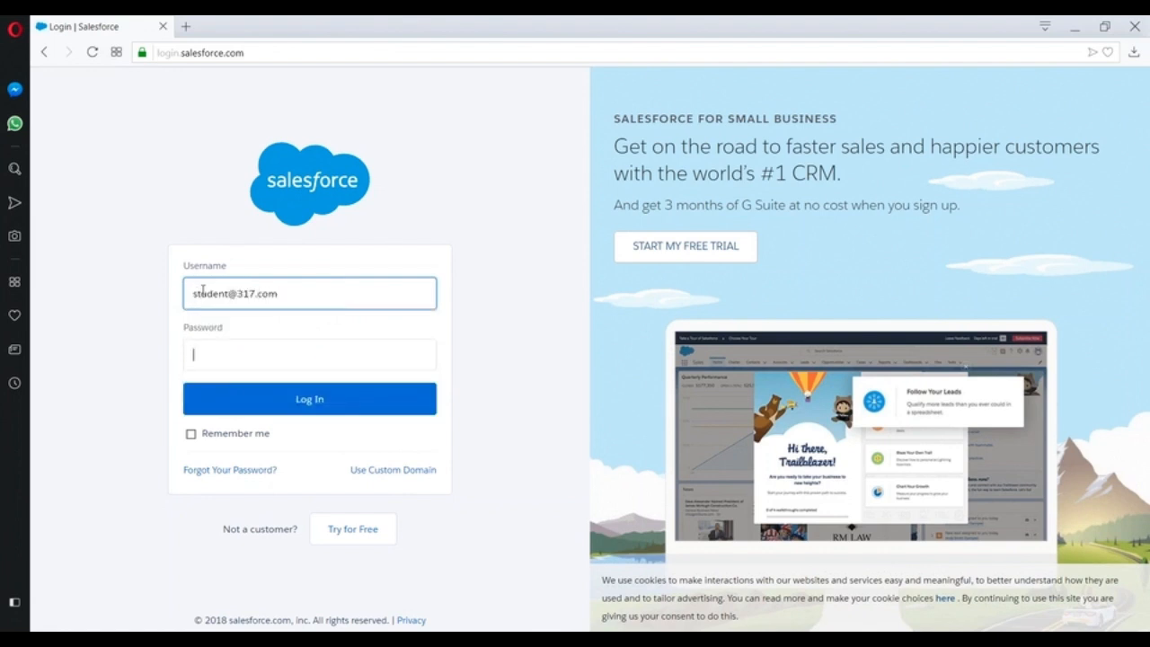
key("Tab")
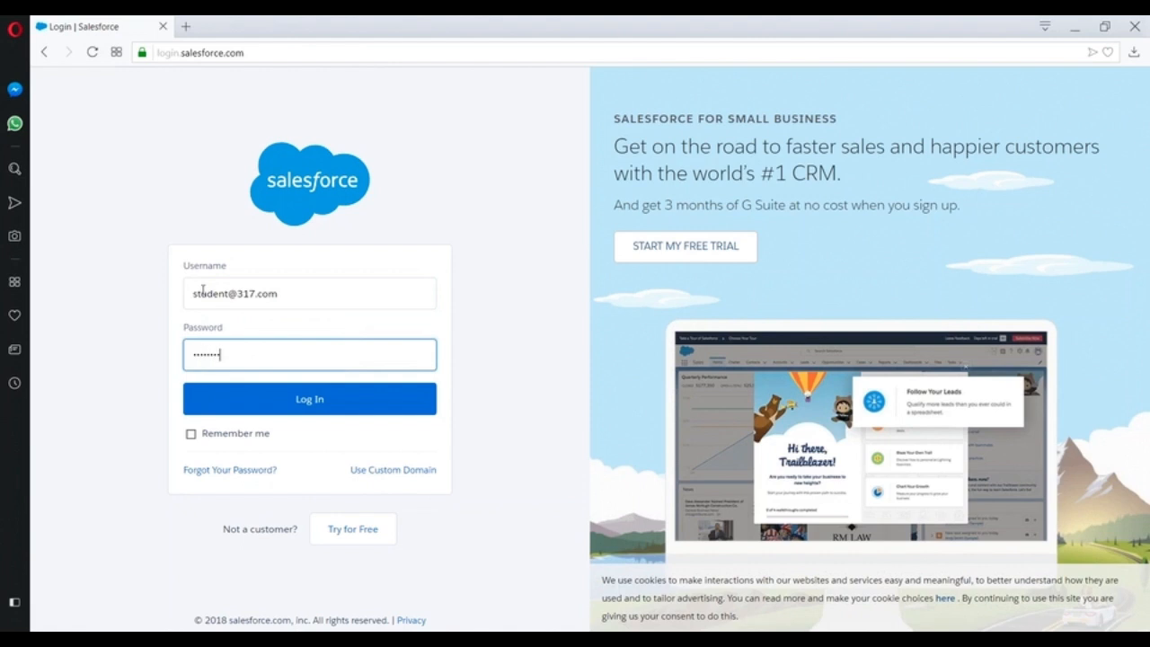
left_click(290, 391)
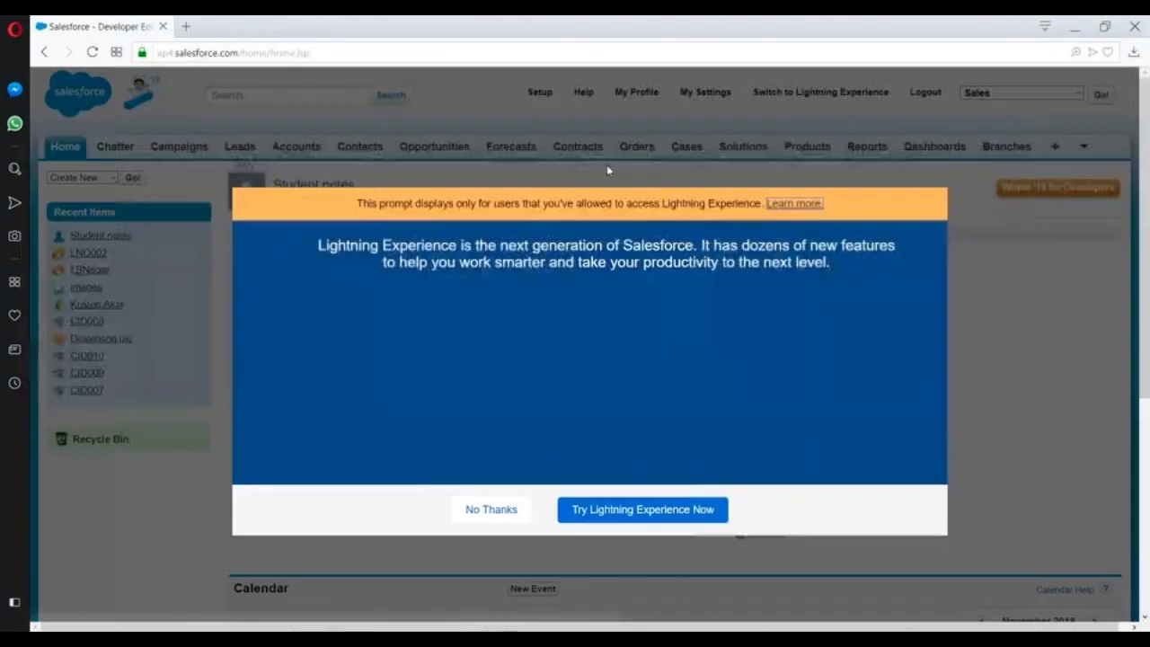
left_click(934, 172)
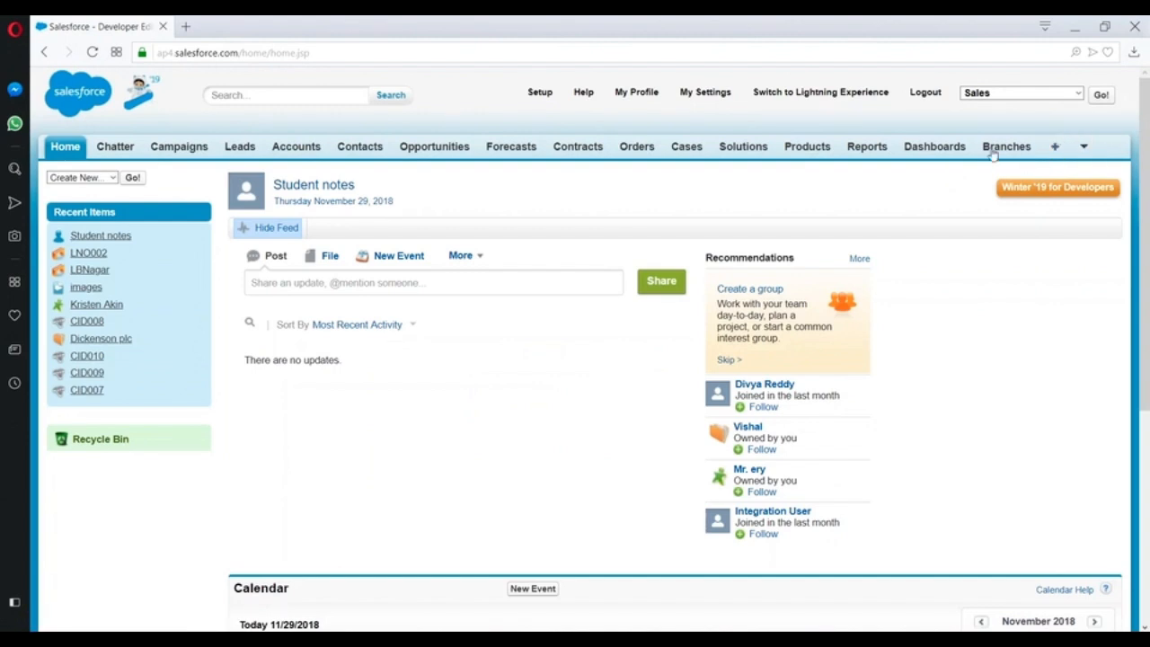
Open User Management Settings in Setup and review the enhanced profile options.
left_click(538, 95)
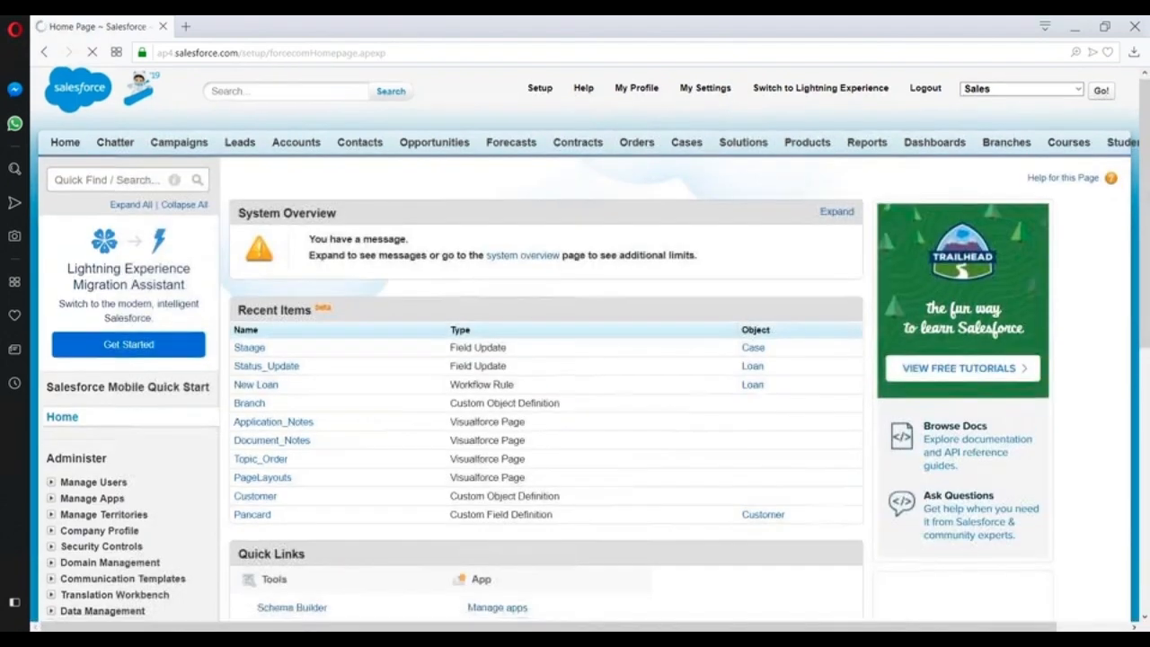
scroll(54, 269, "down", 3)
left_click(51, 261)
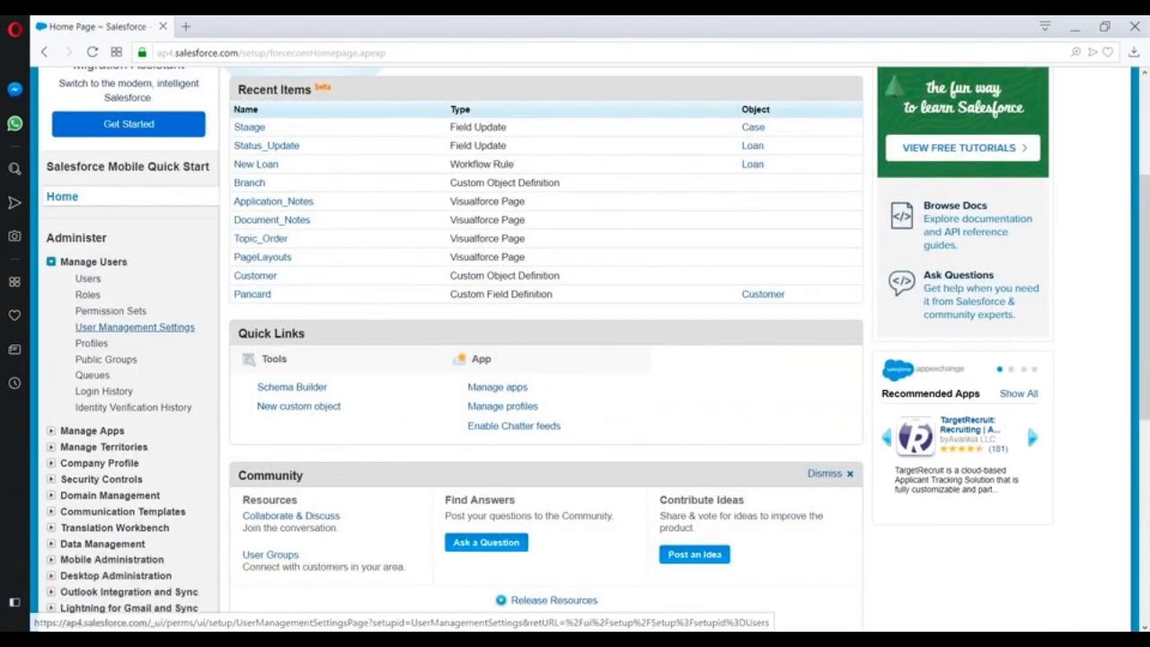
left_click(135, 327)
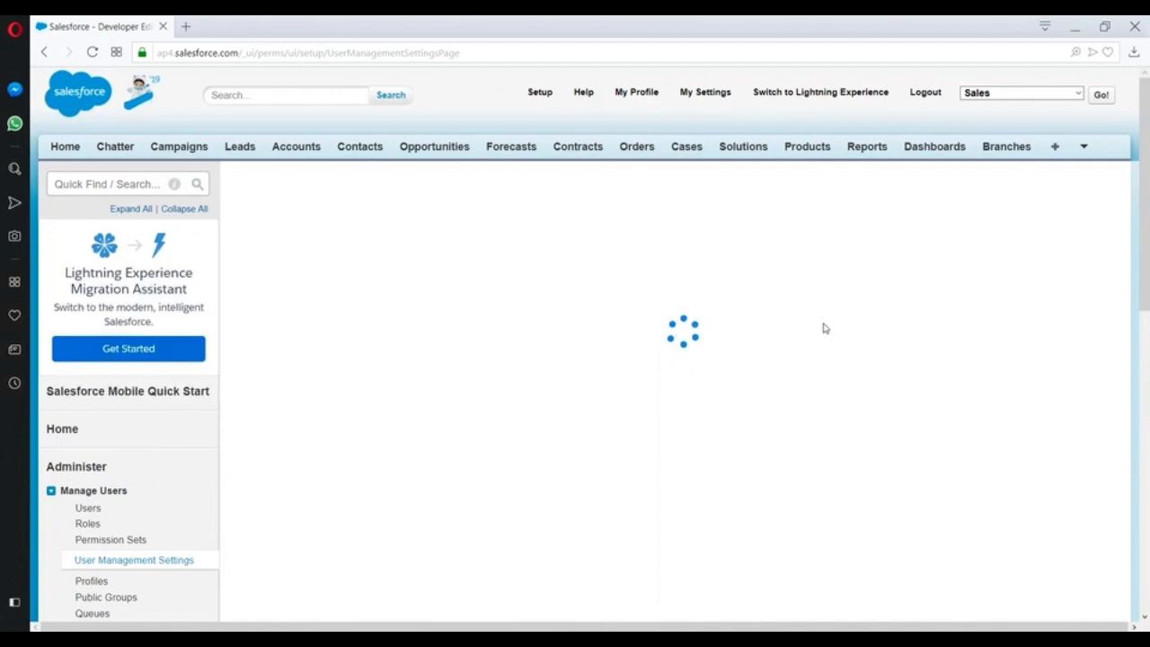
scroll(825, 329, "down", 2)
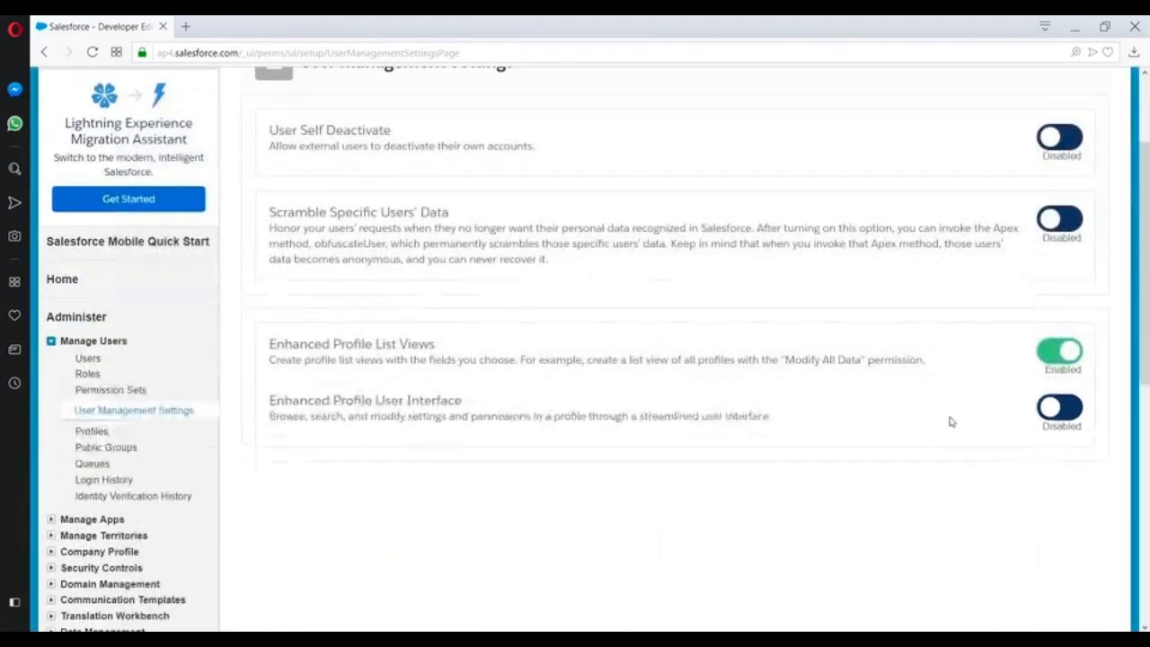
scroll(952, 421, "up", 2)
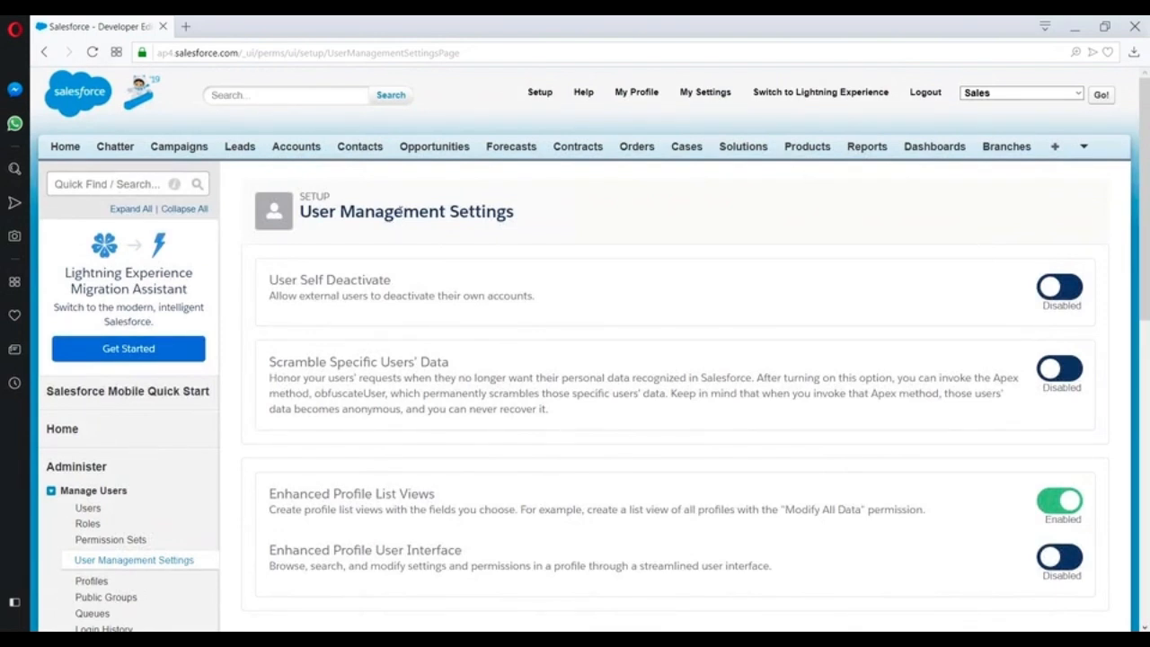
Switch the active Salesforce app from Sales to Loan Management.
left_click(1061, 97)
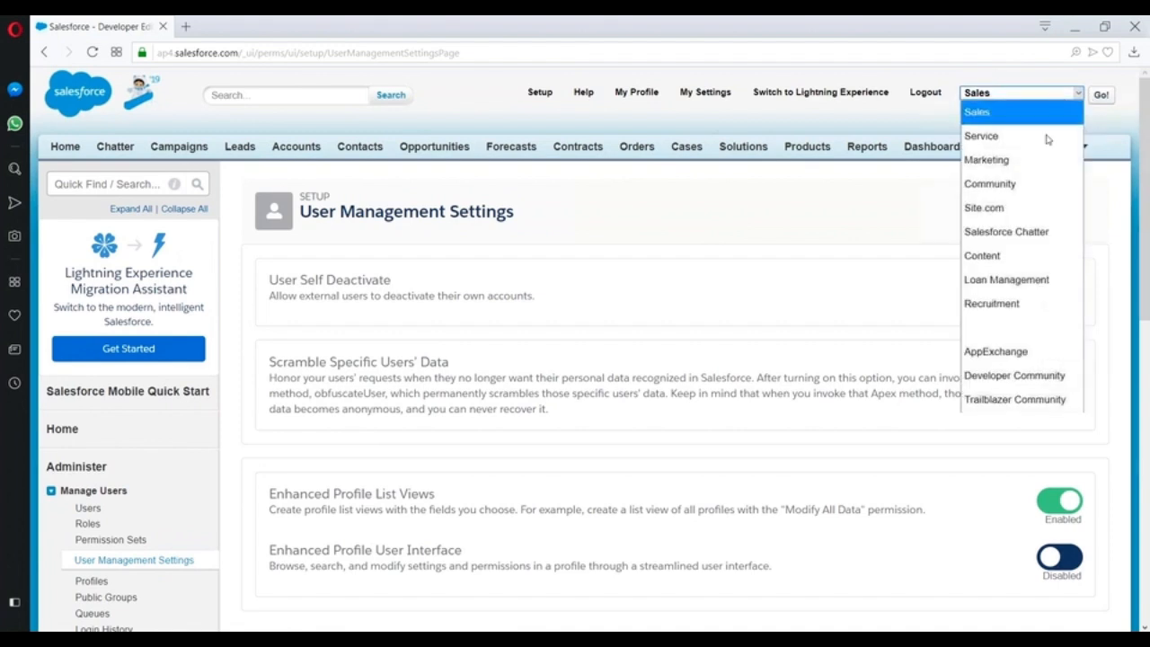
left_click(989, 282)
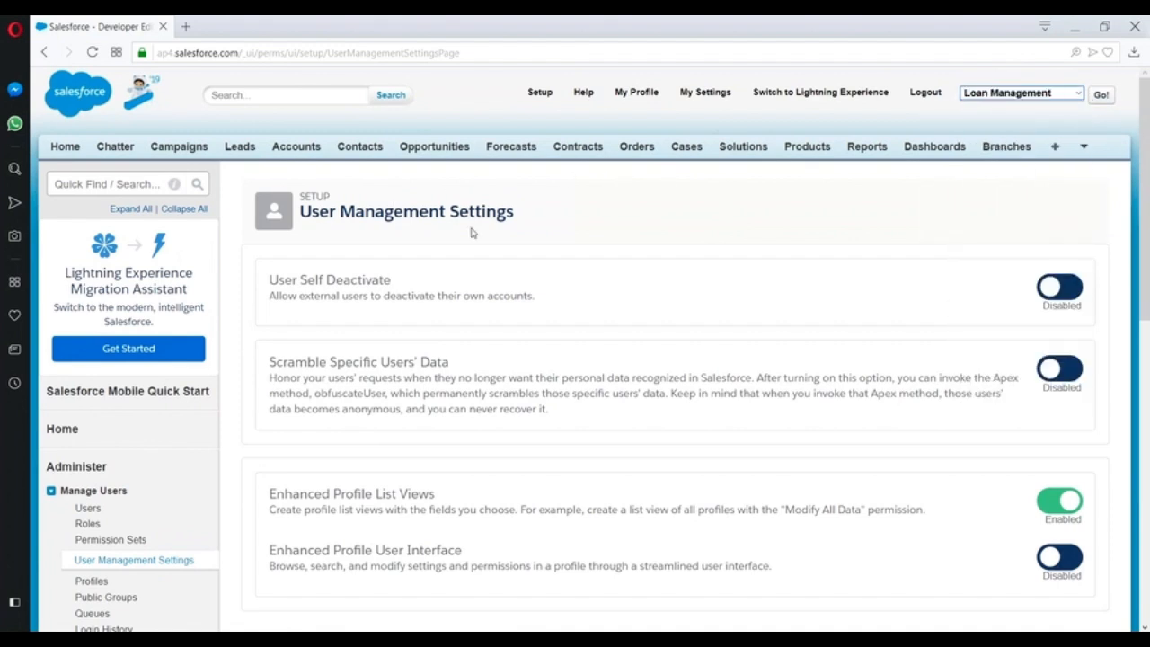
left_click(1102, 95)
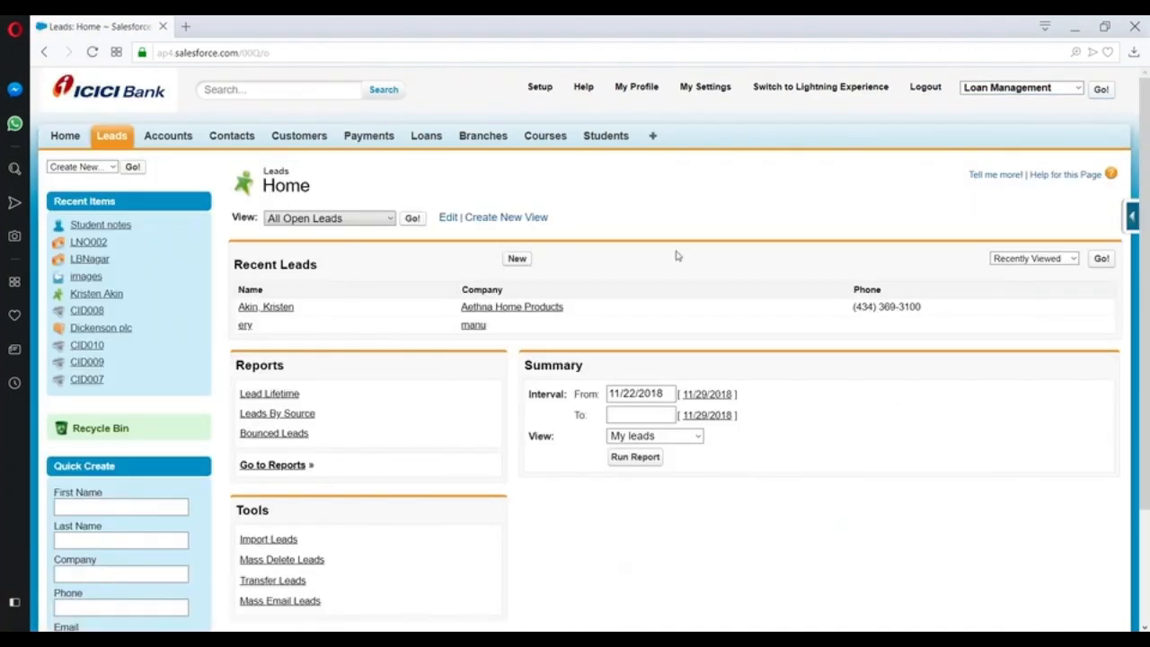
Start a new loan from the Loans home page to check the available record types, and cancel it without creating a record.
left_click(422, 137)
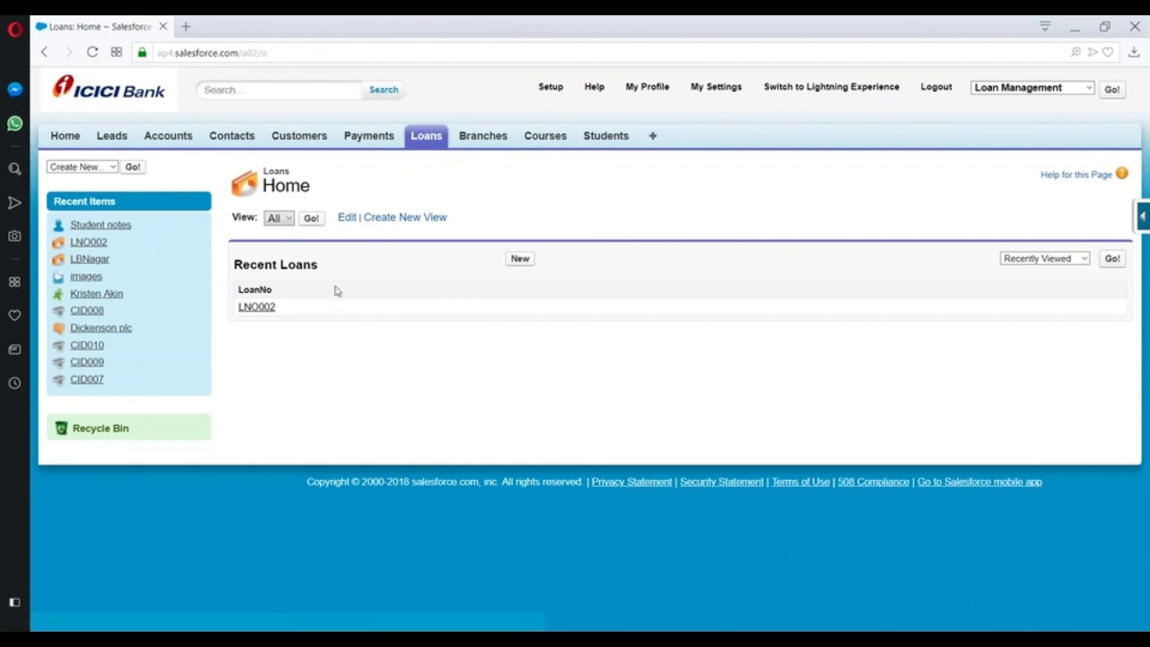
left_click(523, 261)
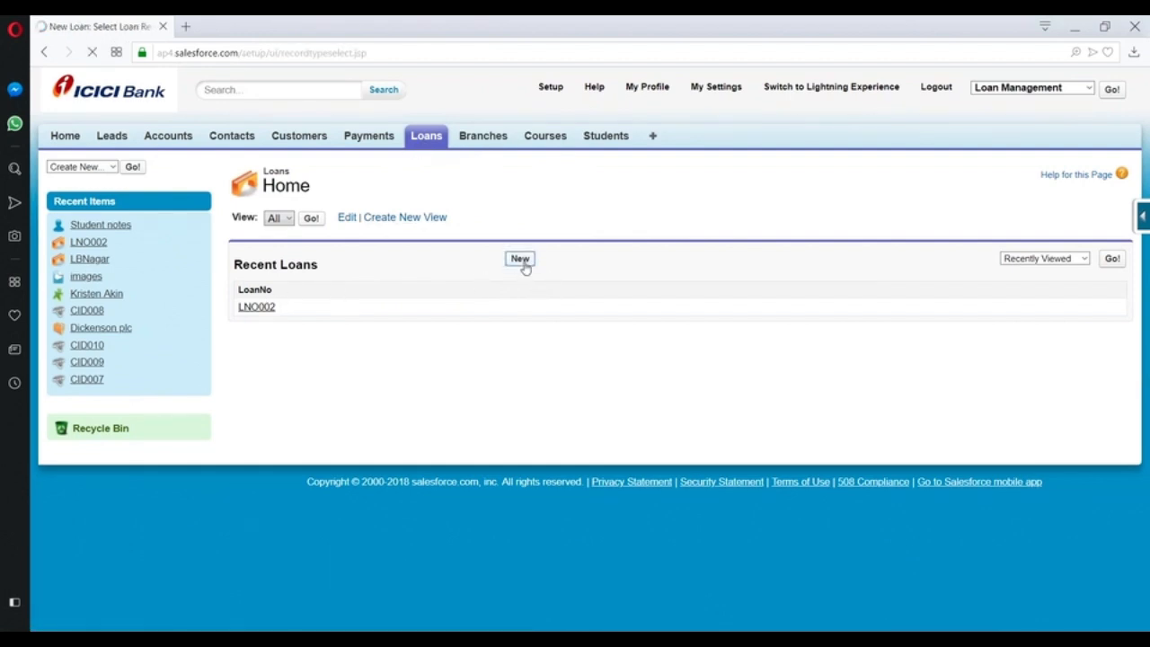
left_click(436, 284)
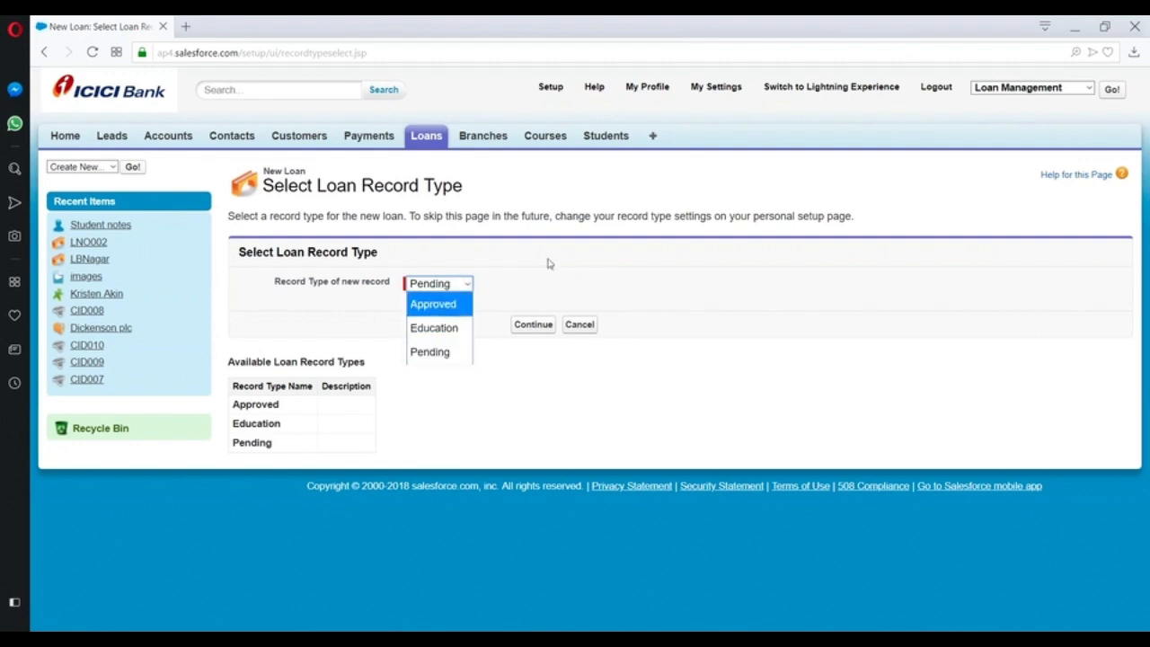
left_click(697, 286)
left_click(579, 325)
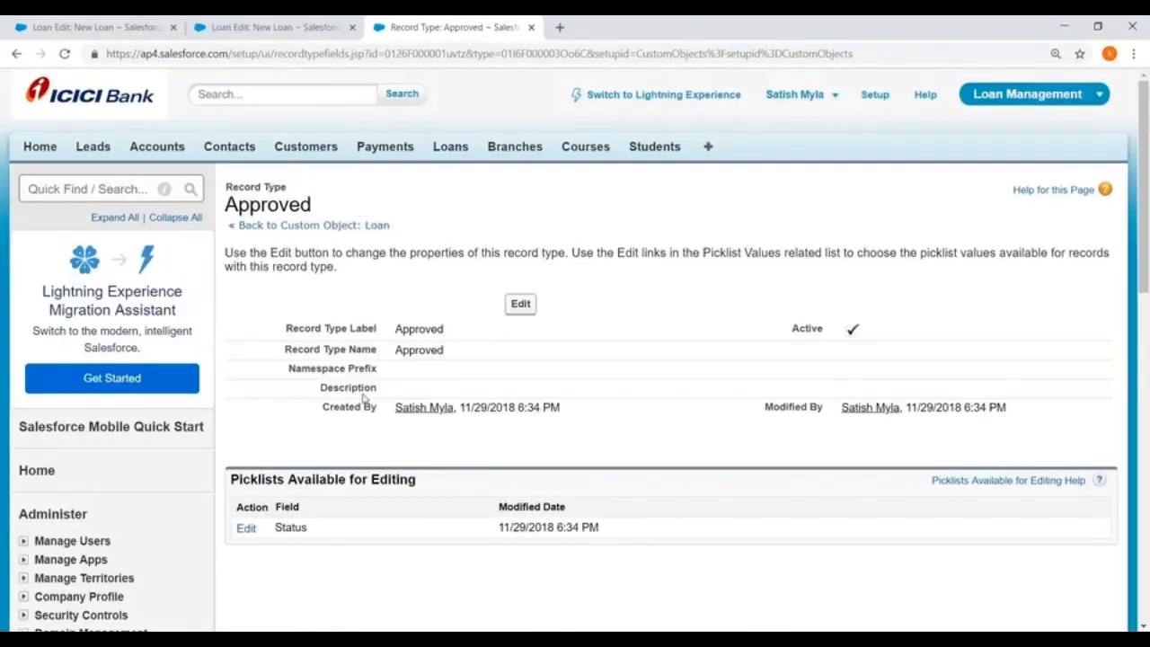
Switch to the administrator session in Chrome and open the Profiles setup page in a new browser tab.
scroll(364, 398, "down", 3)
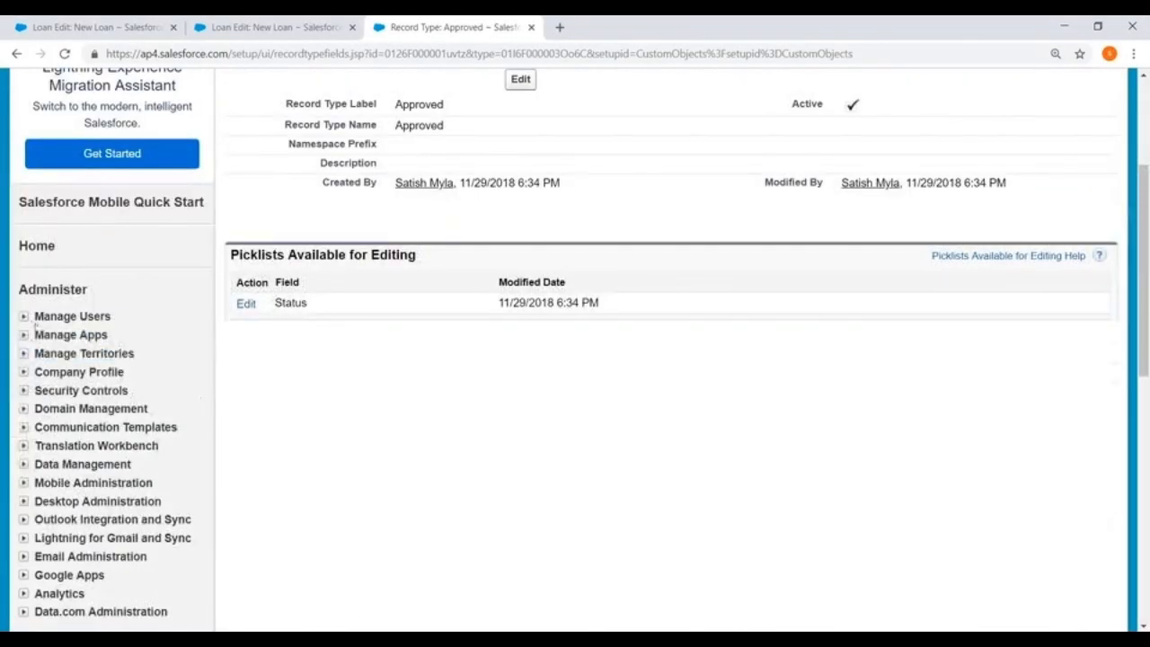
left_click(24, 316)
right_click(72, 429)
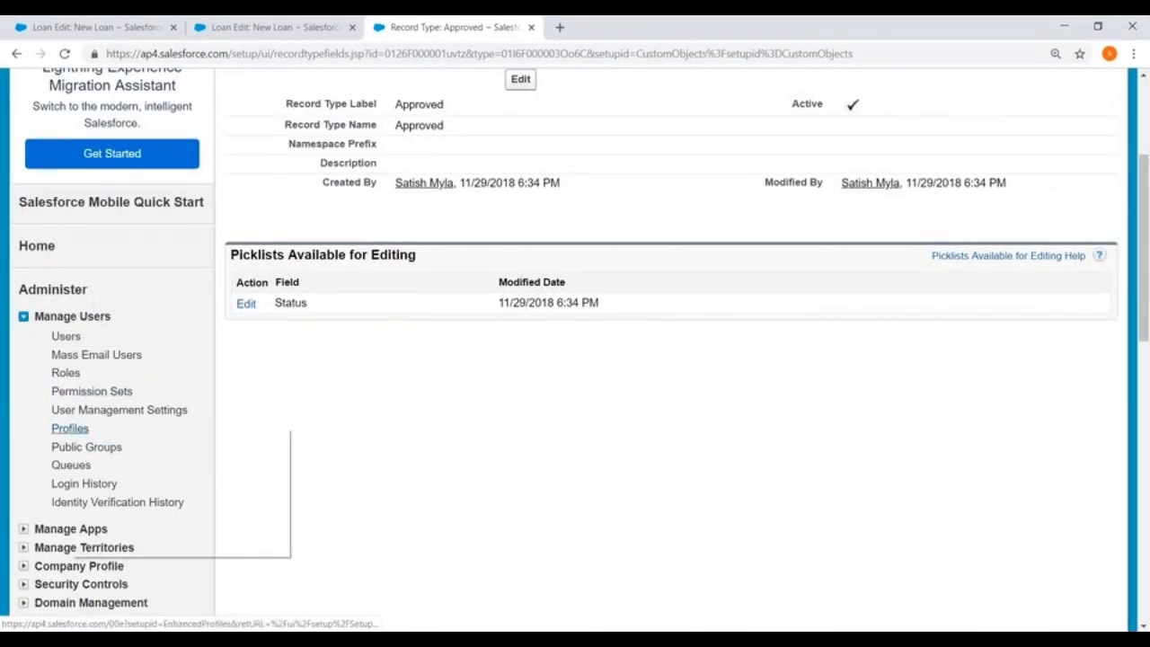
left_click(144, 442)
left_click(629, 27)
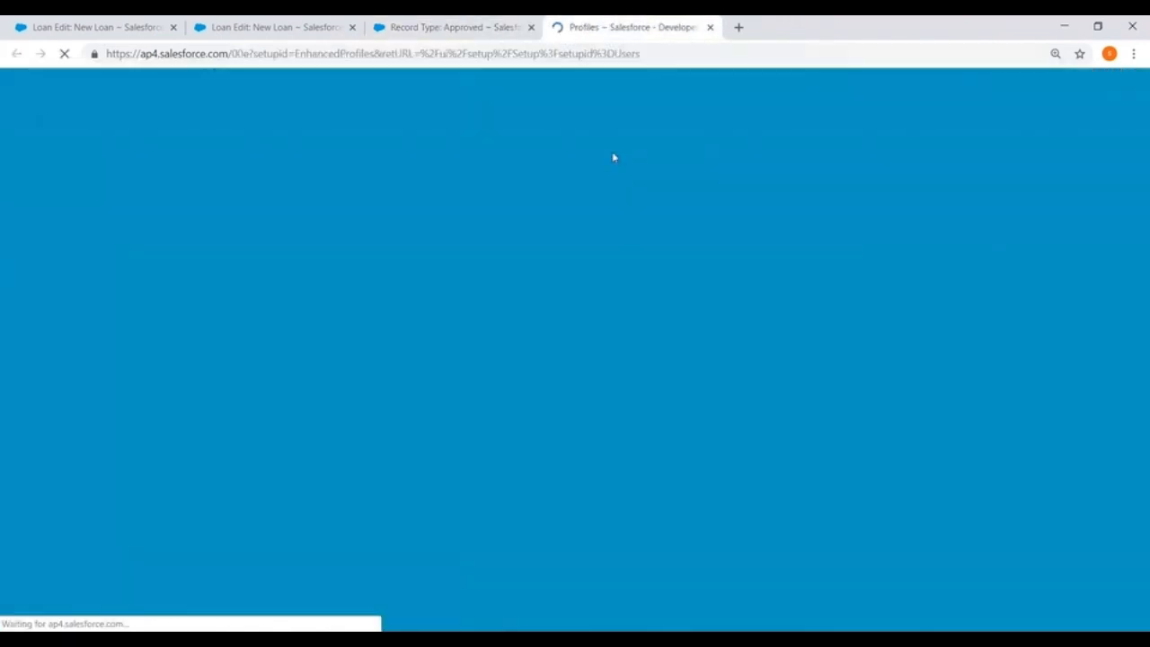
Filter the profile list to names starting with S and open the students profile.
scroll(616, 256, "down", 2)
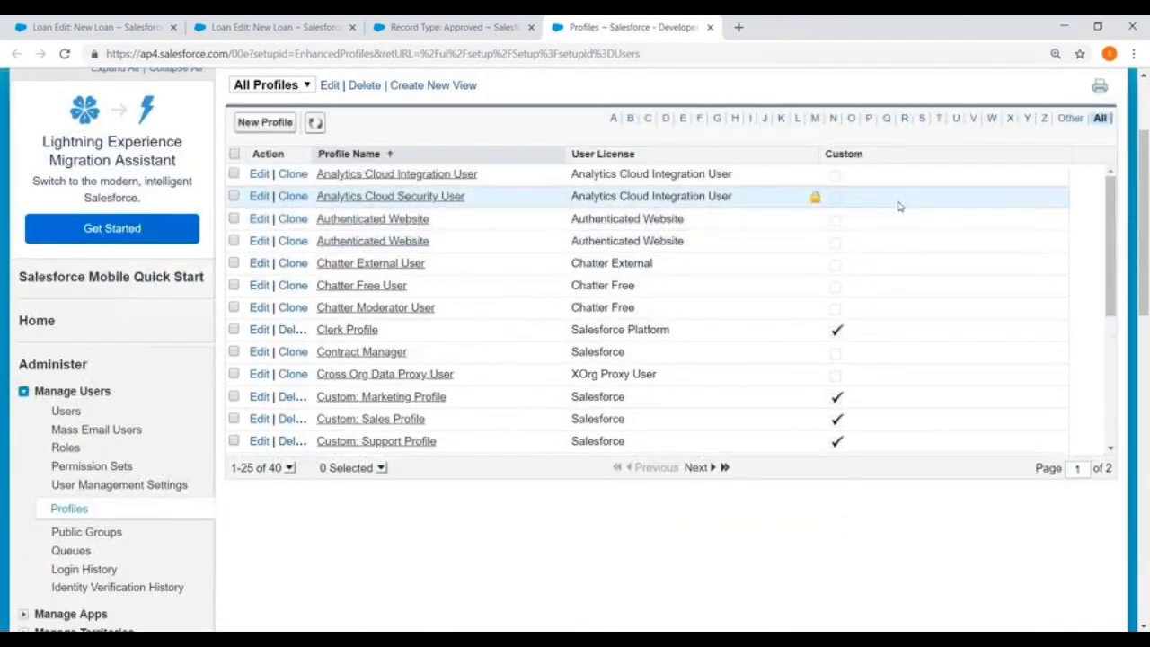
scroll(925, 180, "up", 1)
left_click(921, 194)
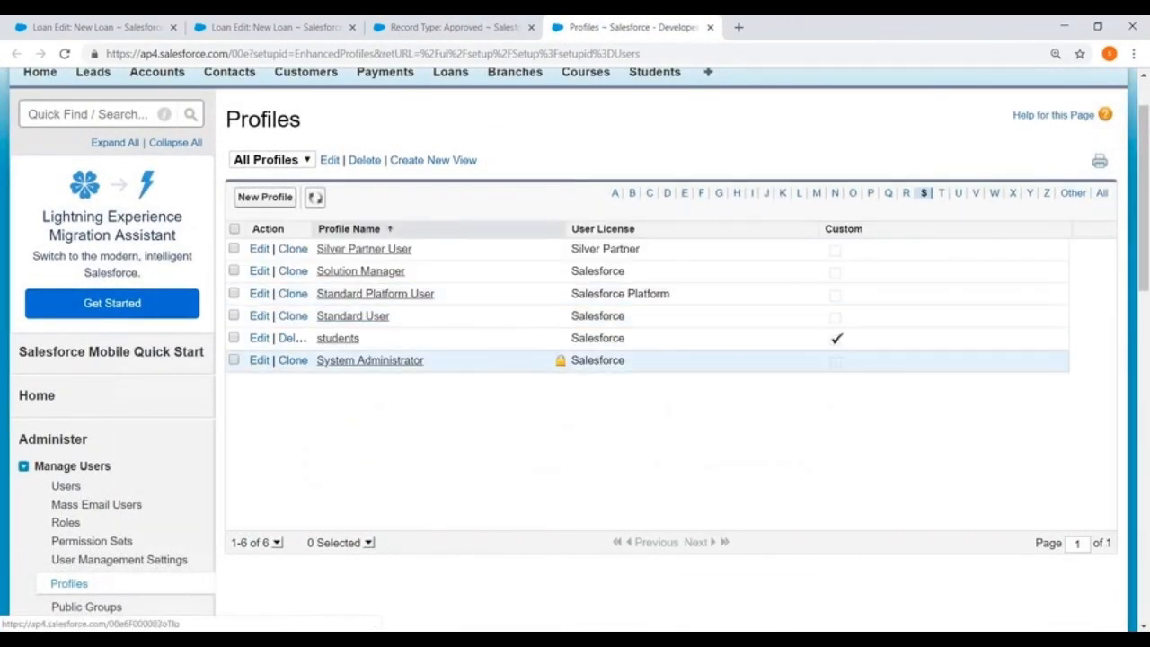
left_click(338, 345)
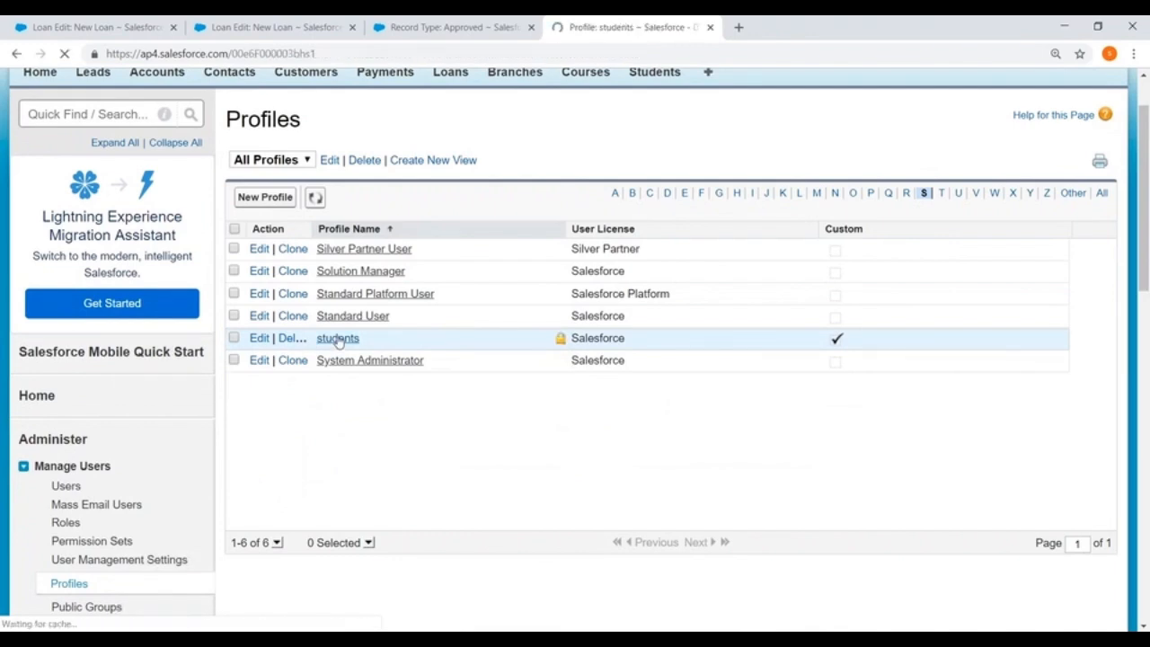
Open the students profile for editing, review its permissions down to Custom Object Permissions, and save the profile.
scroll(338, 345, "down", 1)
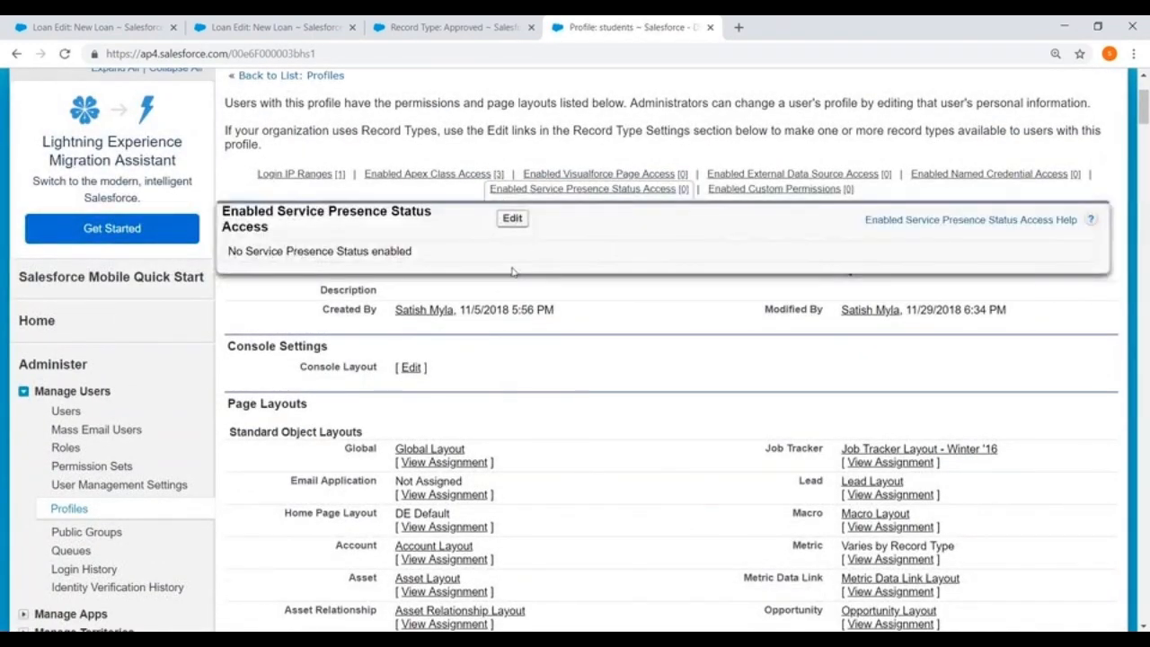
left_click(521, 226)
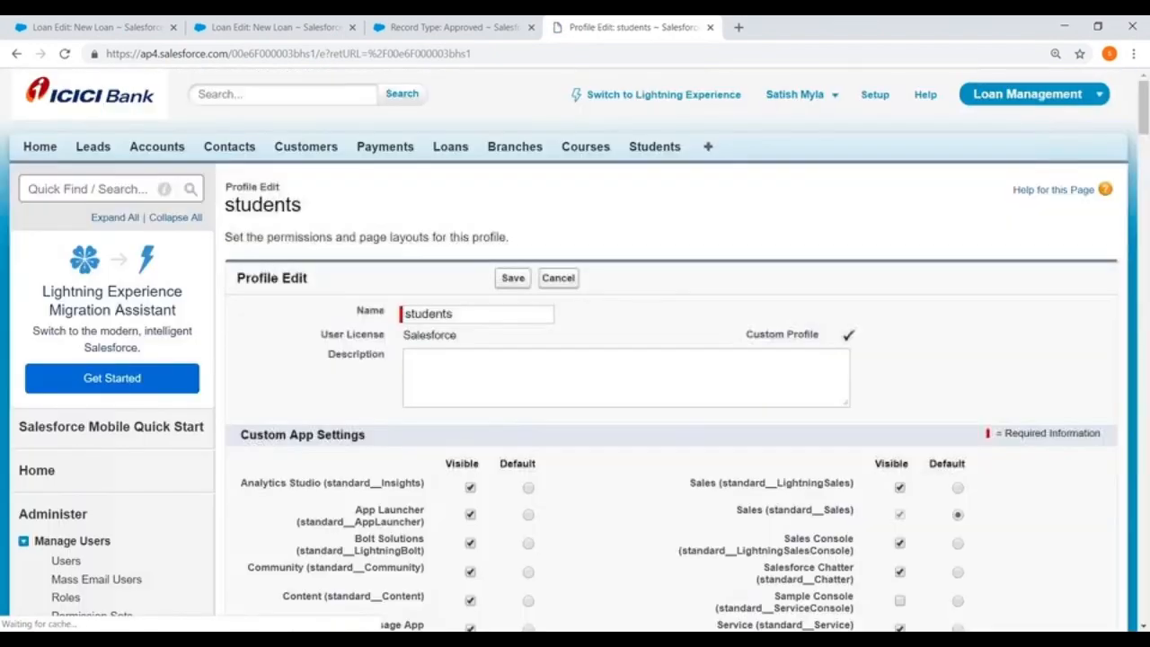
scroll(658, 258, "down", 10)
scroll(658, 258, "down", 15)
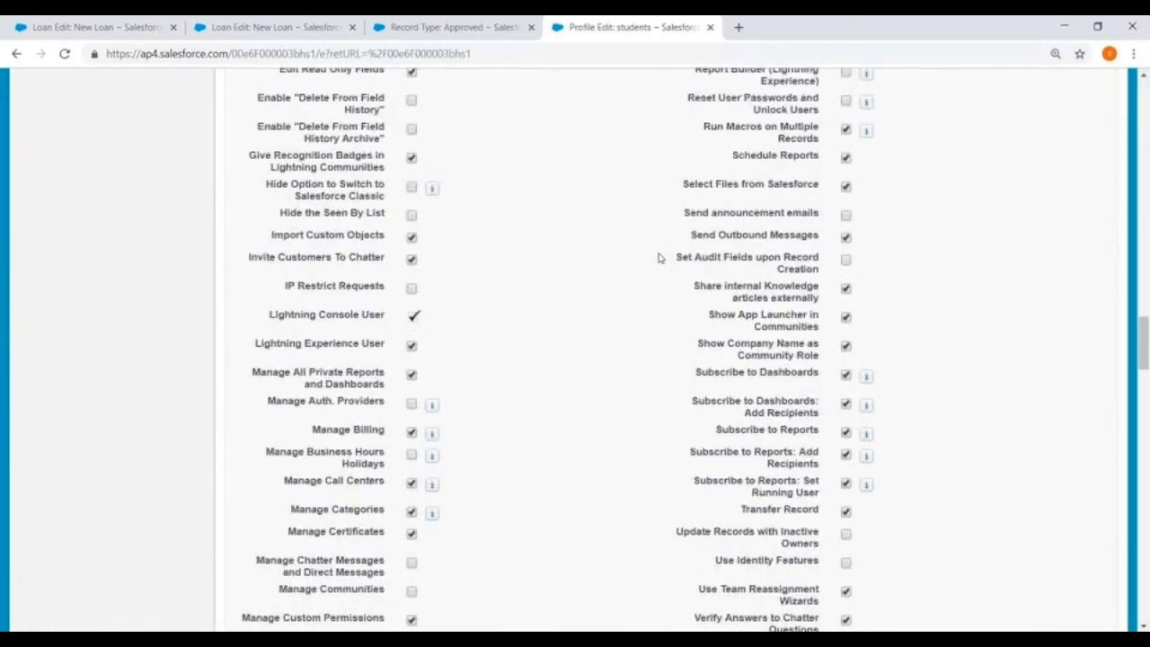
scroll(659, 258, "down", 5)
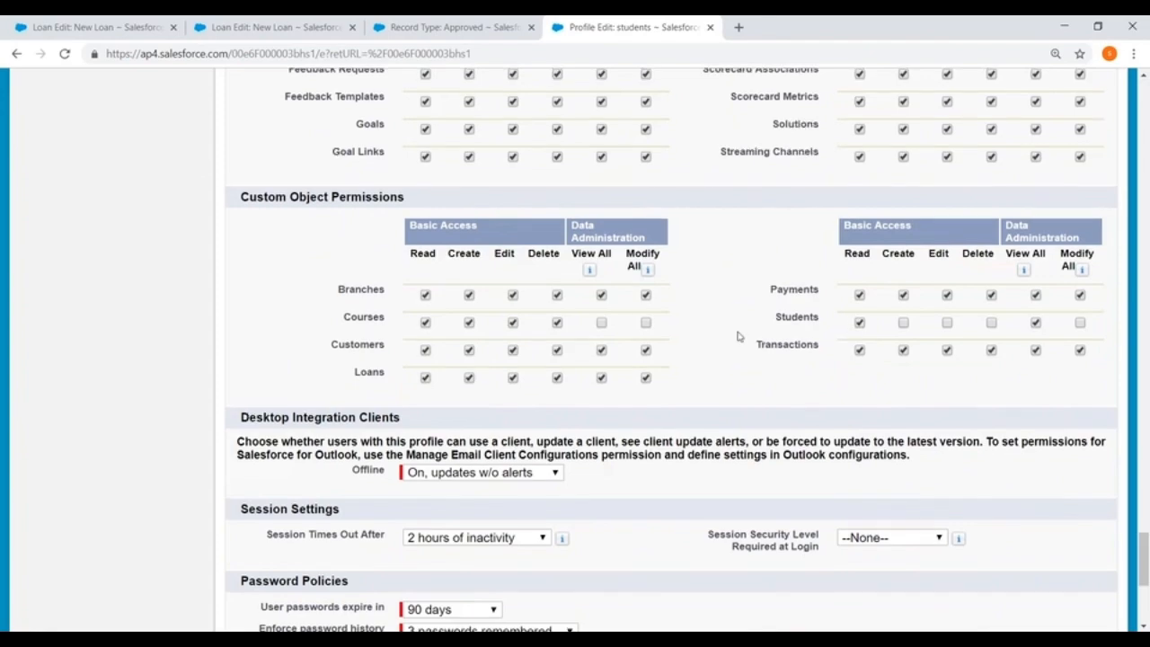
scroll(737, 334, "up", 12)
scroll(465, 312, "up", 20)
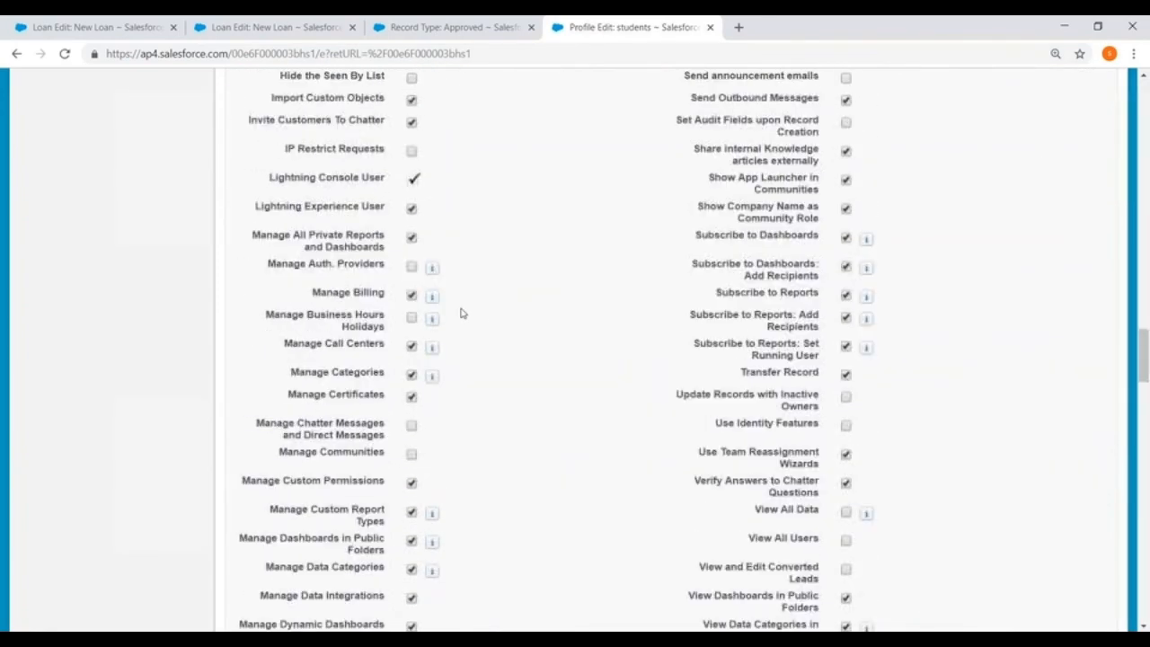
scroll(464, 313, "up", 5)
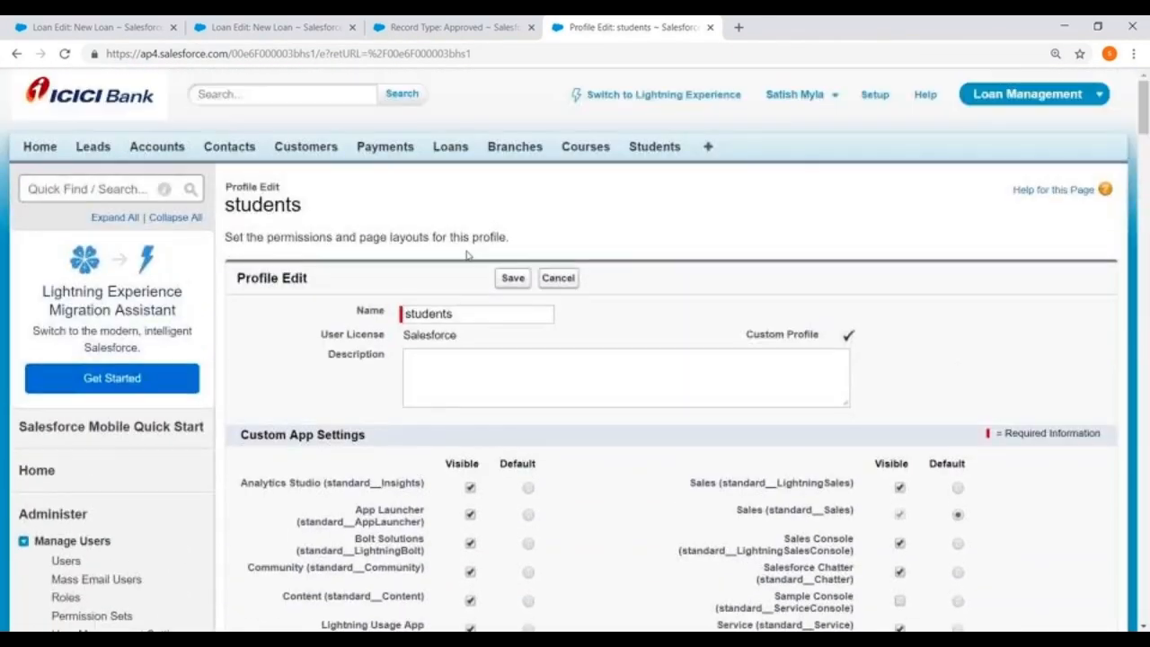
left_click(514, 277)
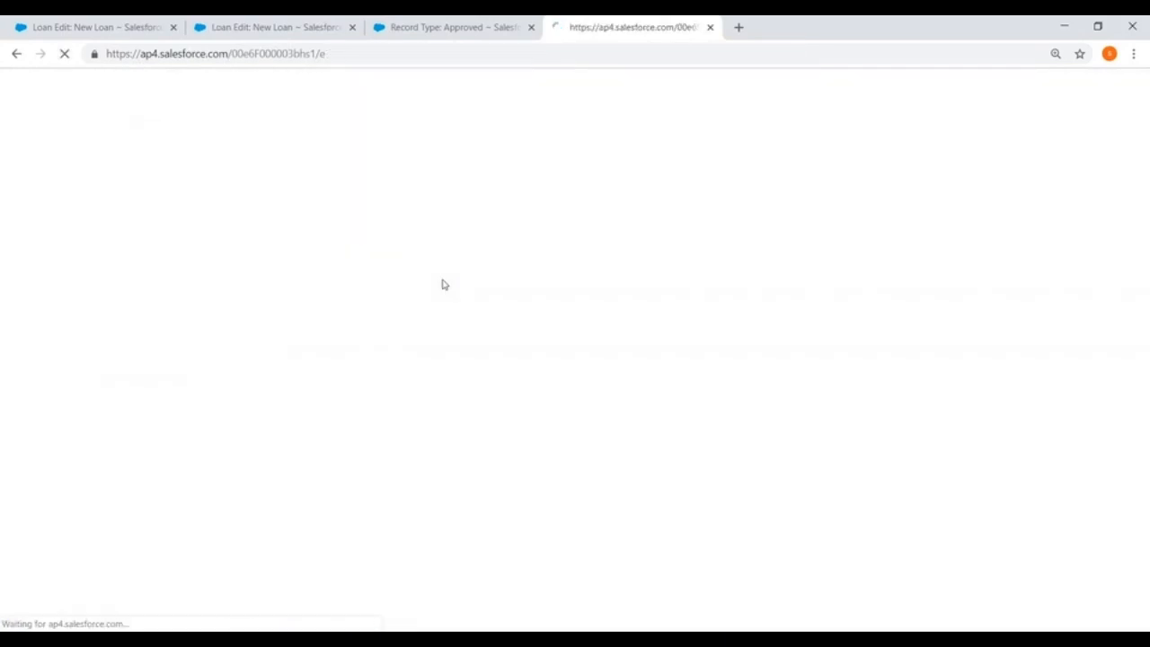
scroll(323, 294, "down", 5)
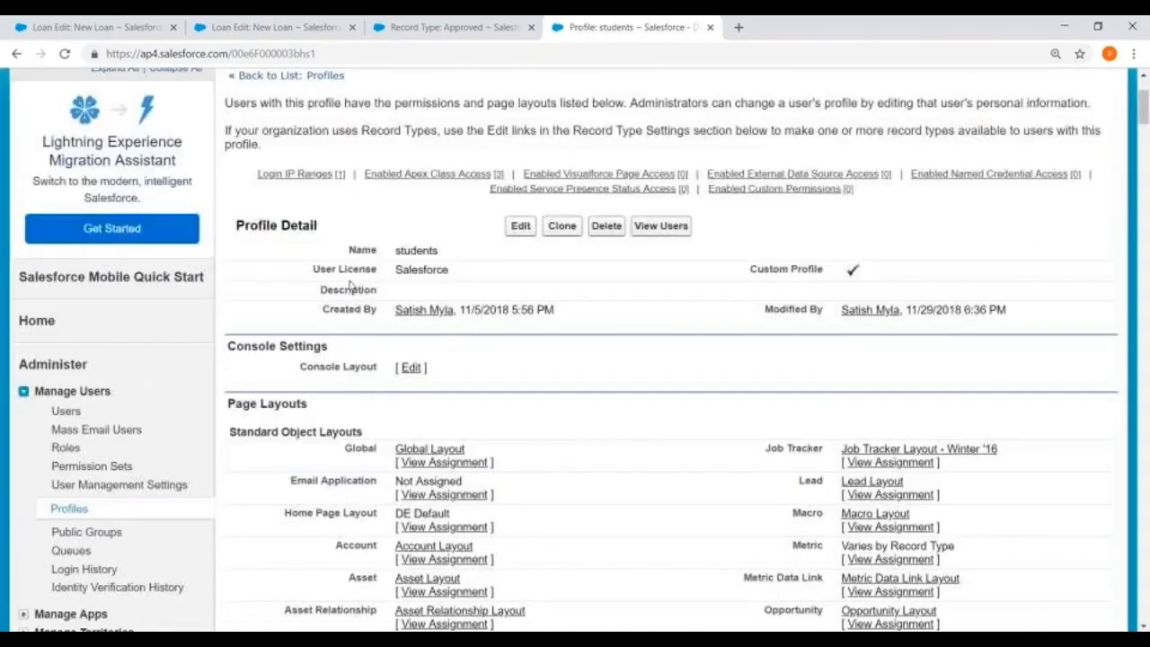
scroll(323, 294, "down", 15)
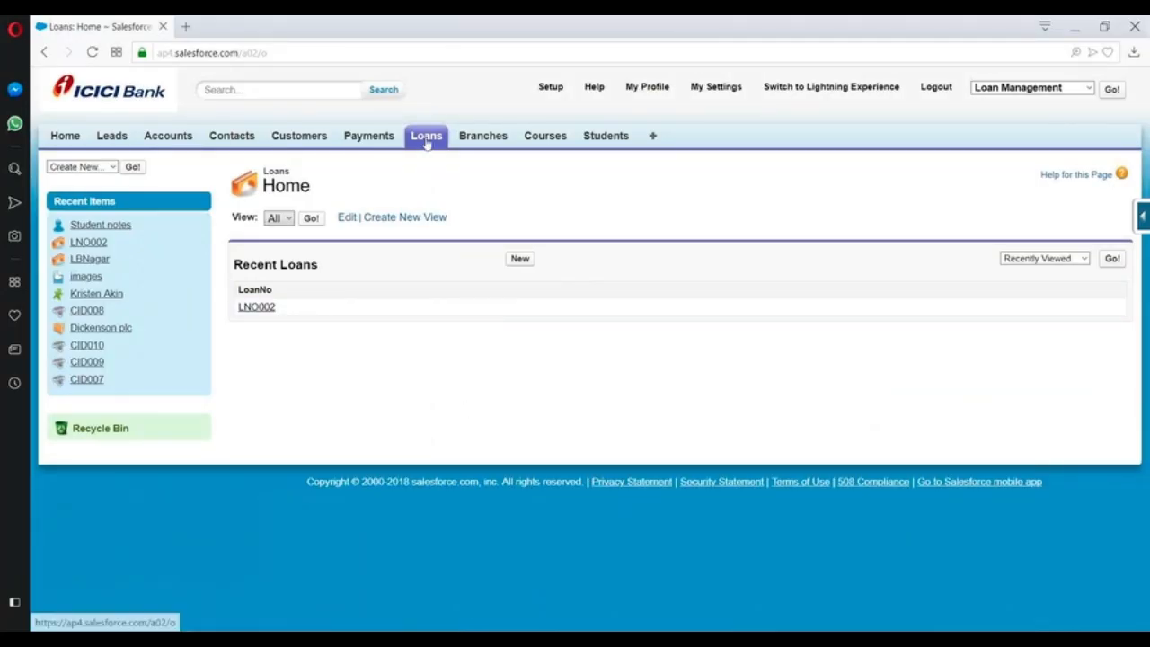
In the student session in Opera, reload the Loans home page and start a new loan to recheck the record type choices.
left_click(426, 139)
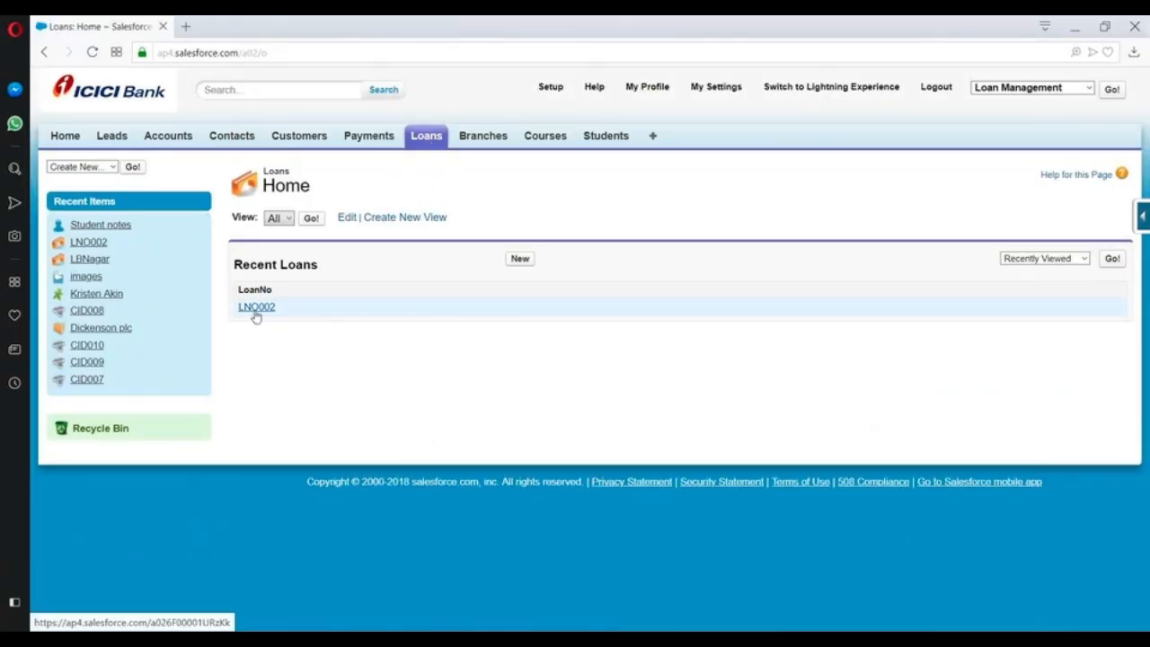
left_click(422, 138)
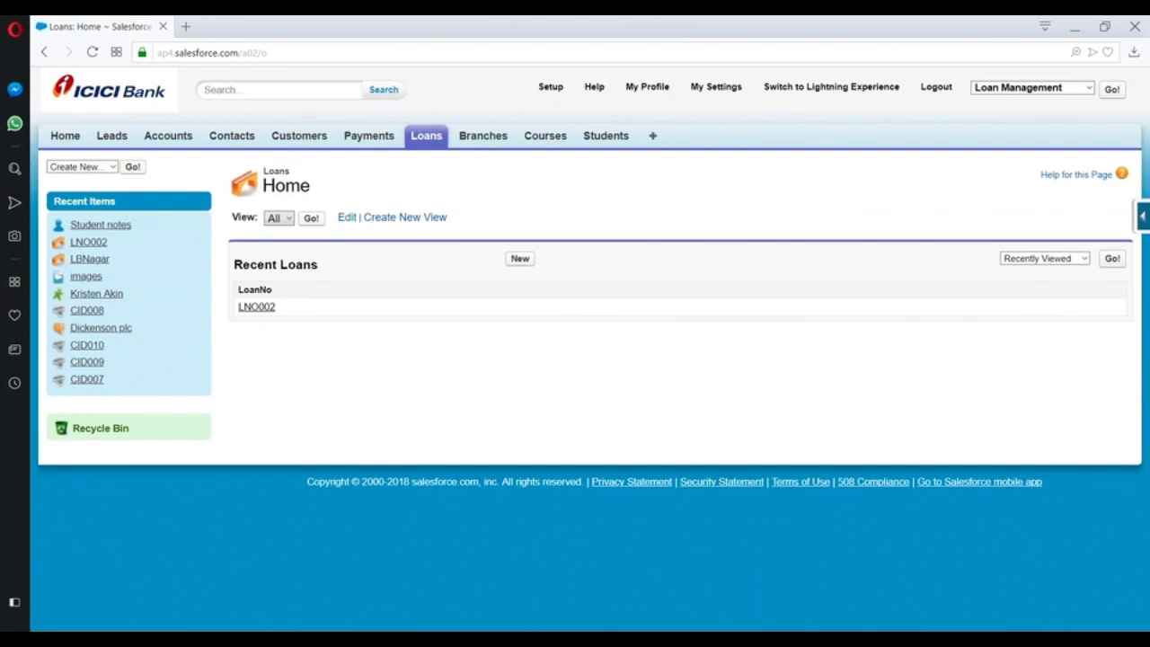
mouse_move(758, 640)
left_click(758, 584)
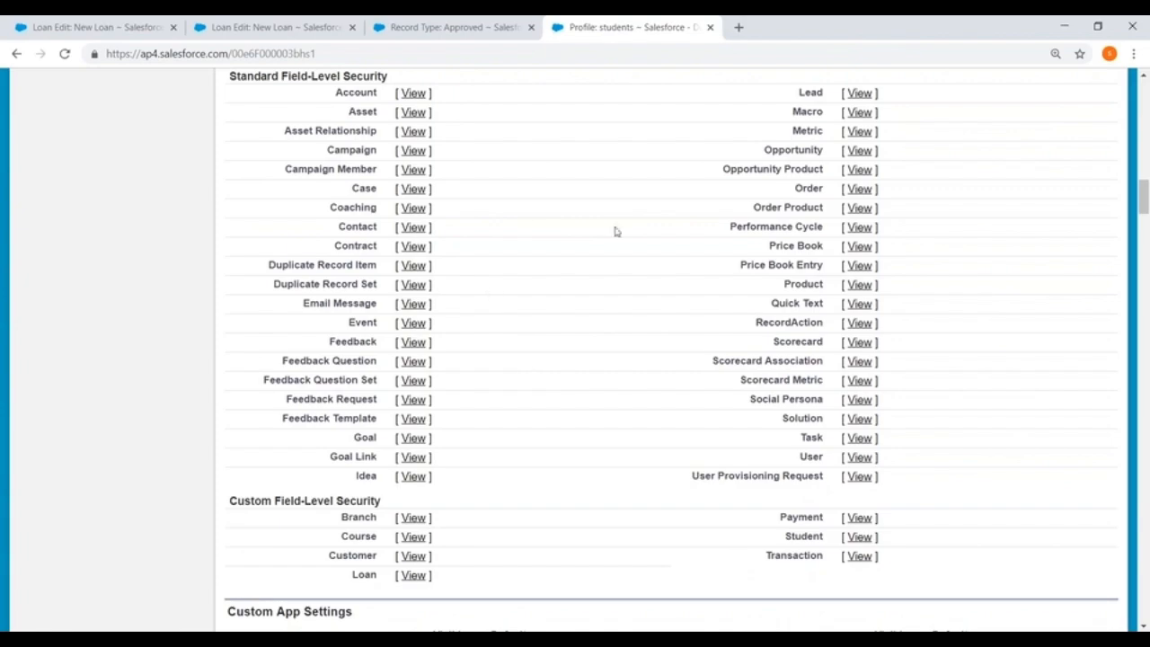
key("alt+Tab")
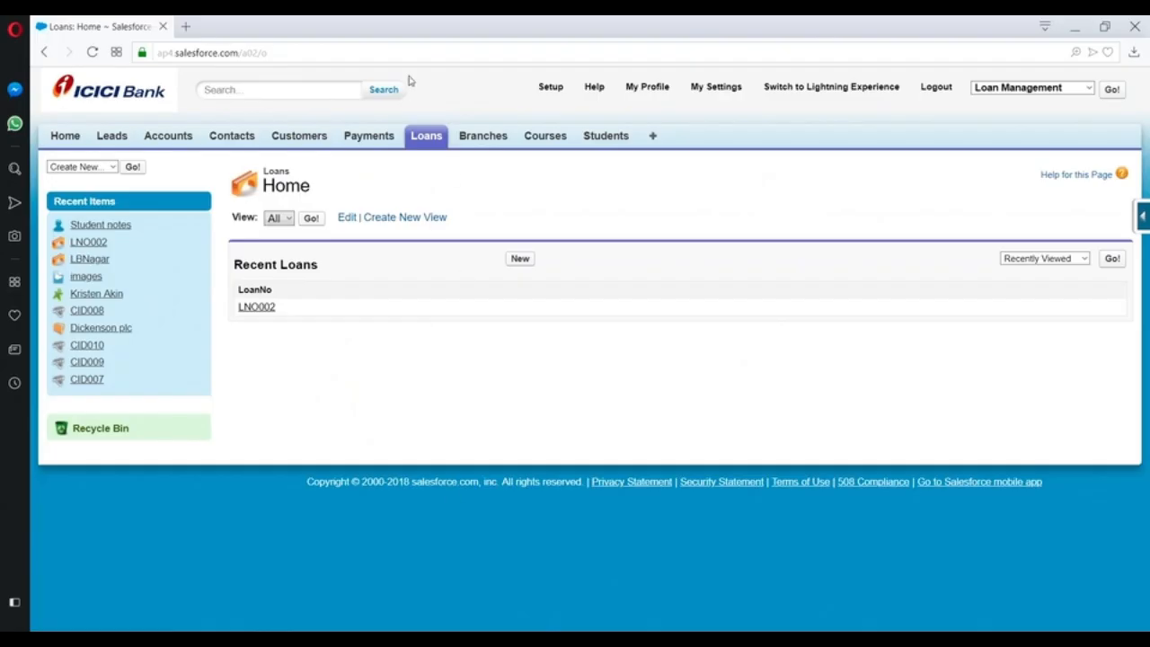
left_click(420, 134)
left_click(521, 266)
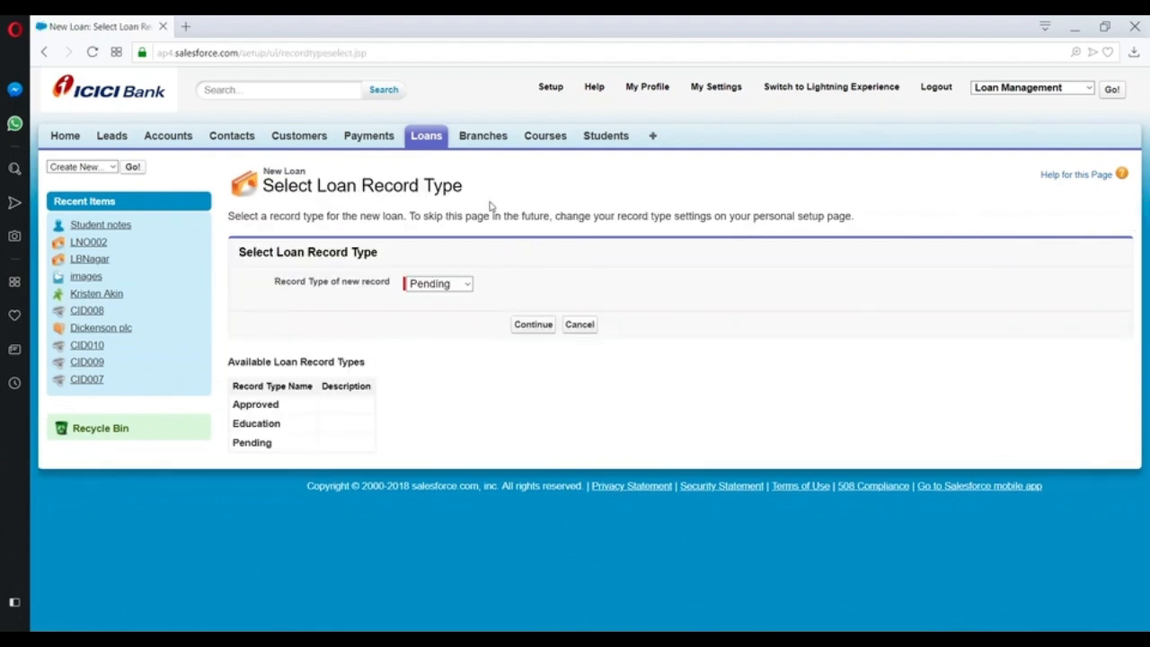
Switch to the administrator session in Chrome and reach the students profile through the student user's entry in the All Users list.
key("alt+Tab")
scroll(511, 398, "up", 15)
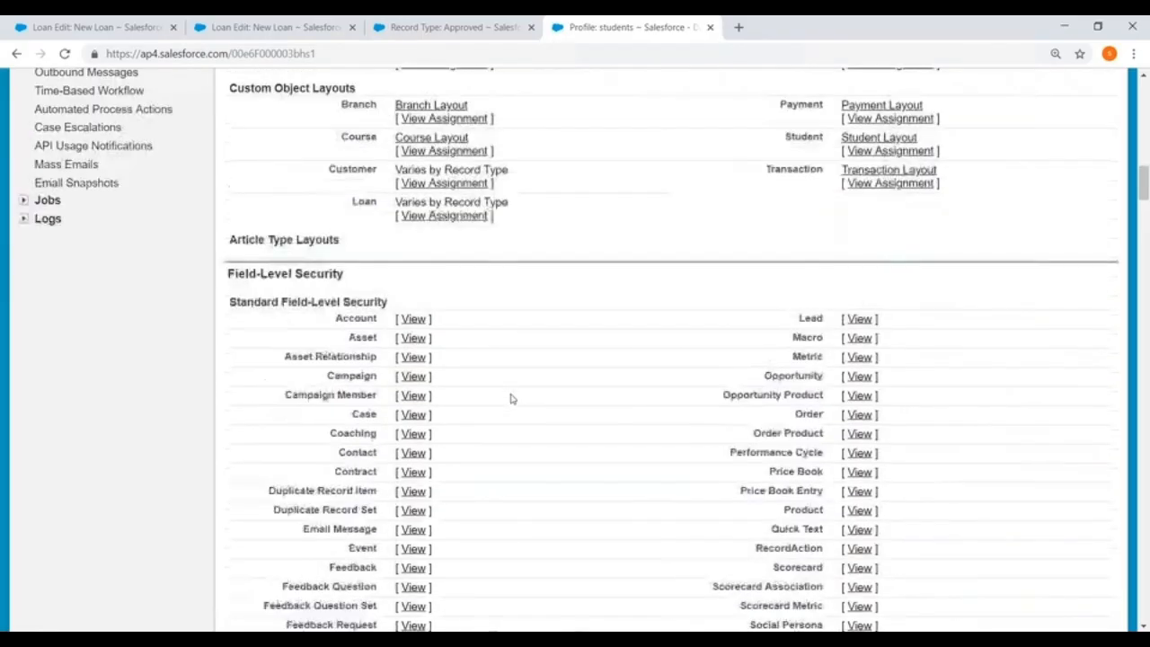
scroll(96, 177, "up", 4)
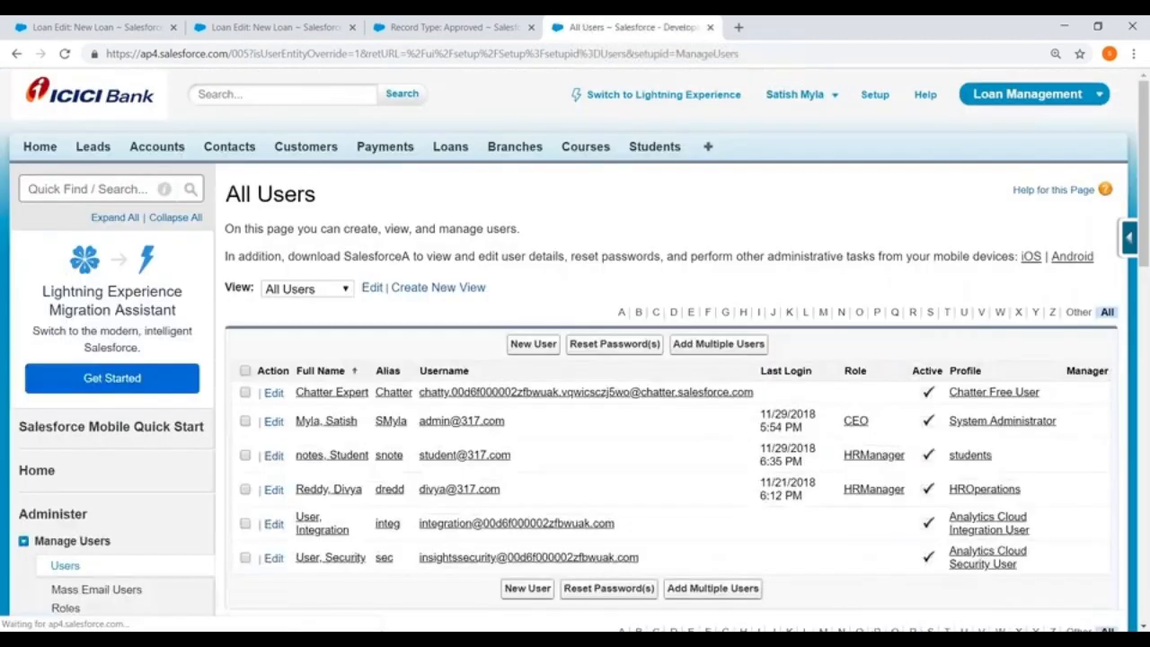
scroll(750, 326, "down", 3)
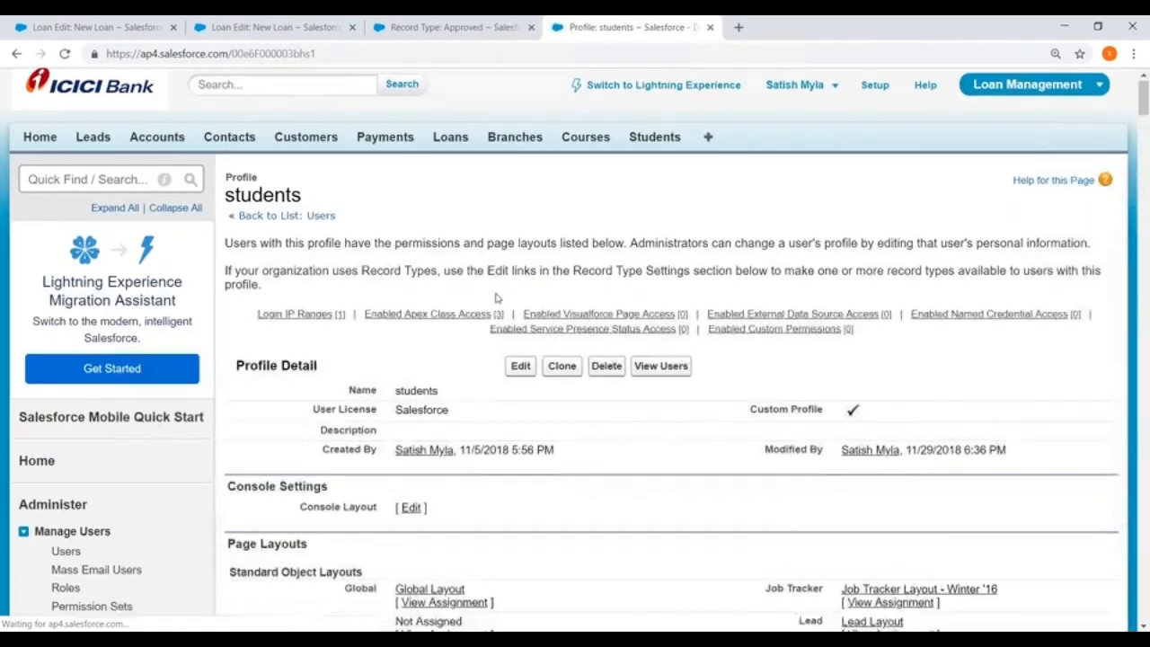
scroll(495, 298, "down", 3)
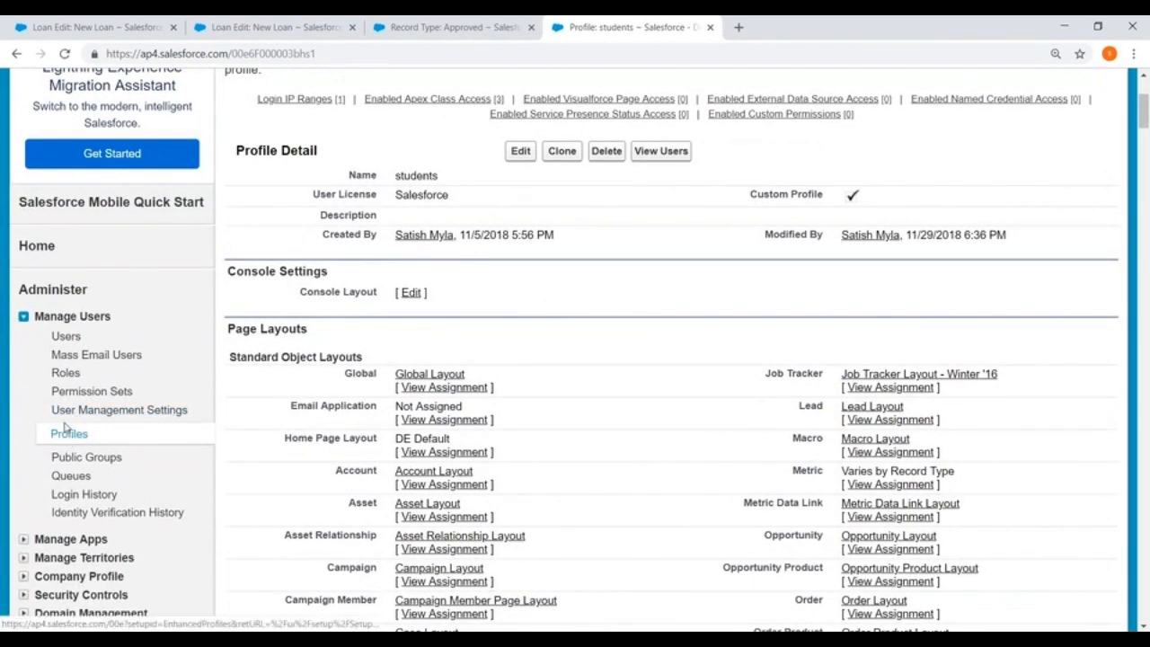
Edit the students profile again, recheck its custom tab settings and custom object permissions, and save it.
left_click(520, 151)
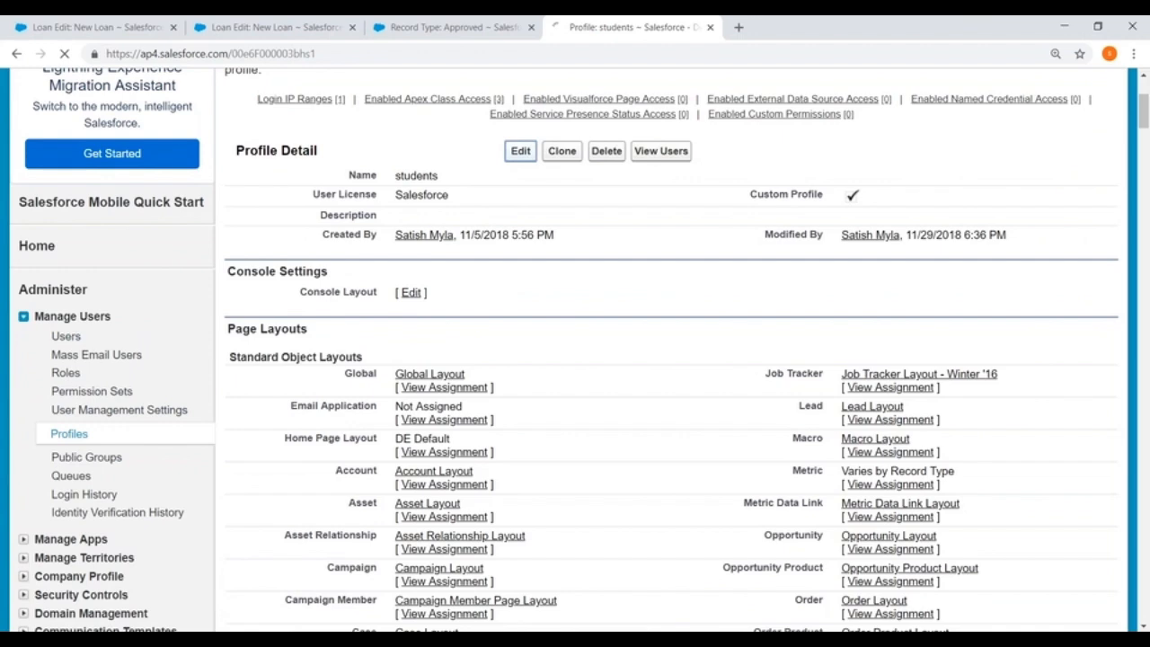
scroll(747, 208, "down", 20)
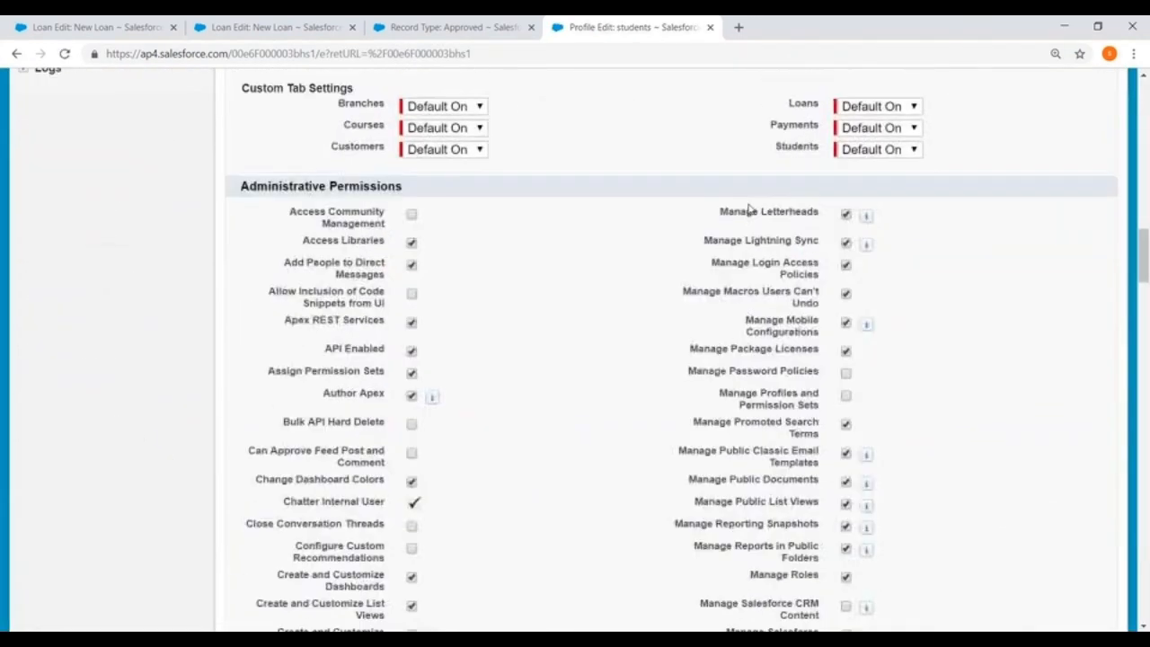
scroll(747, 208, "down", 20)
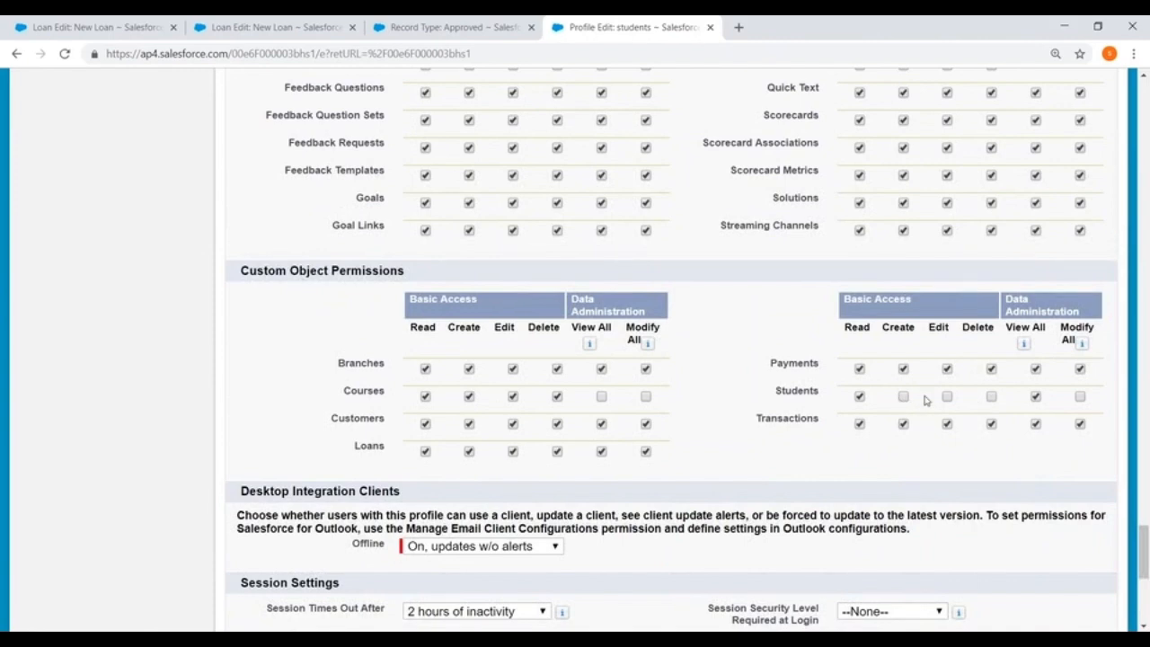
scroll(613, 338, "up", 20)
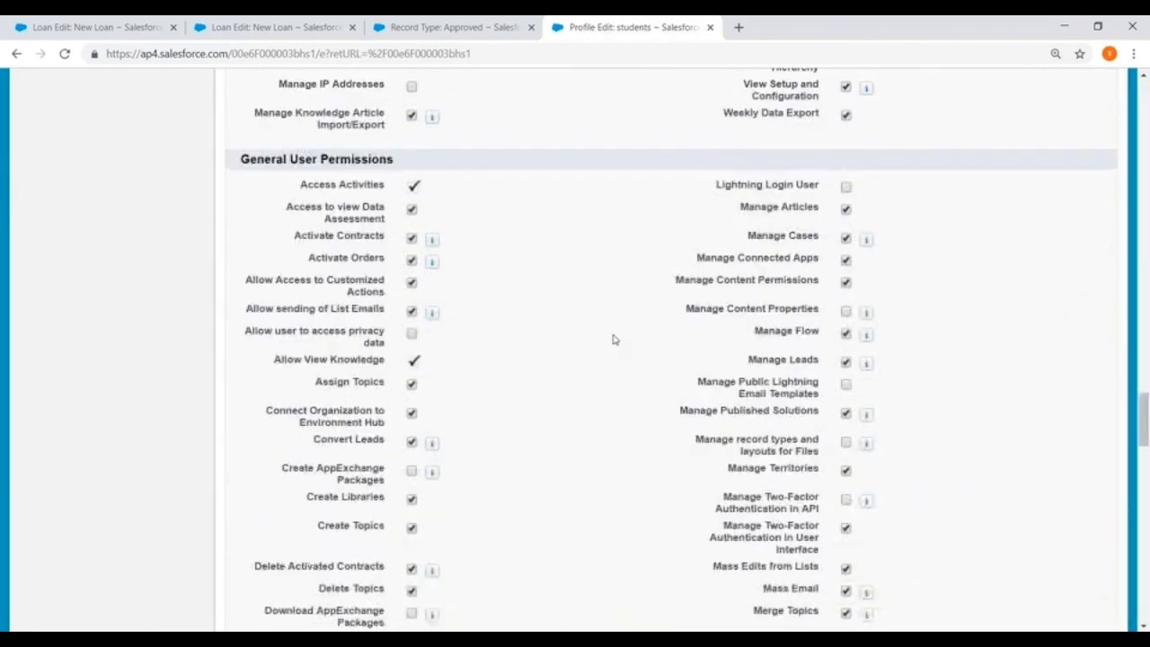
scroll(613, 339, "up", 15)
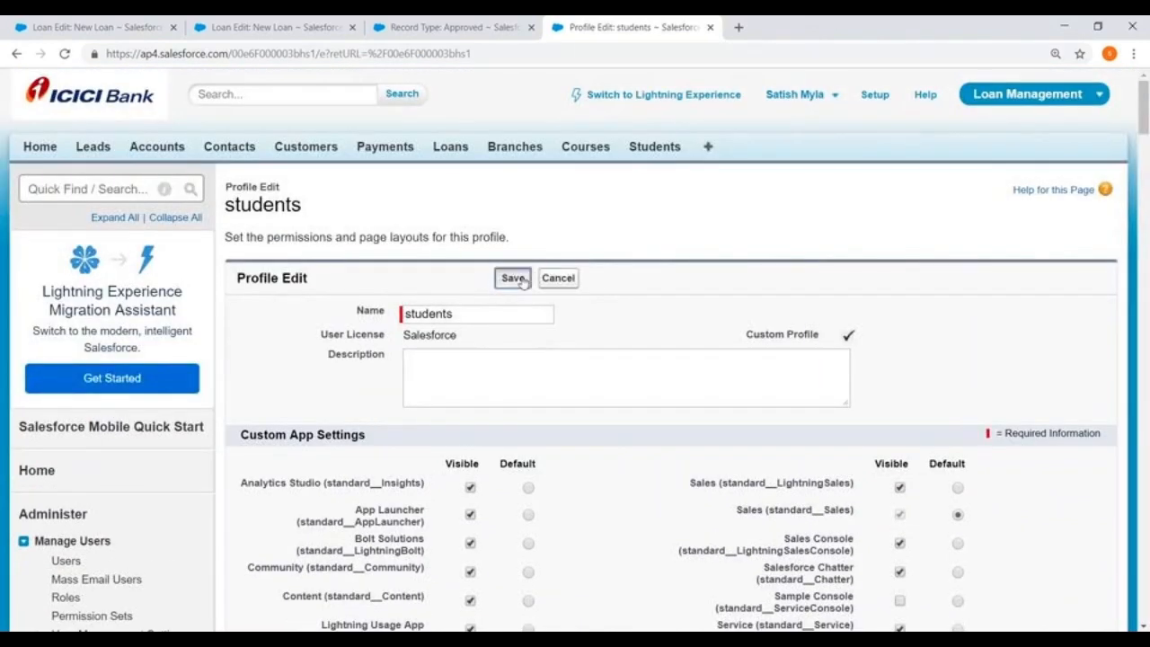
left_click(519, 279)
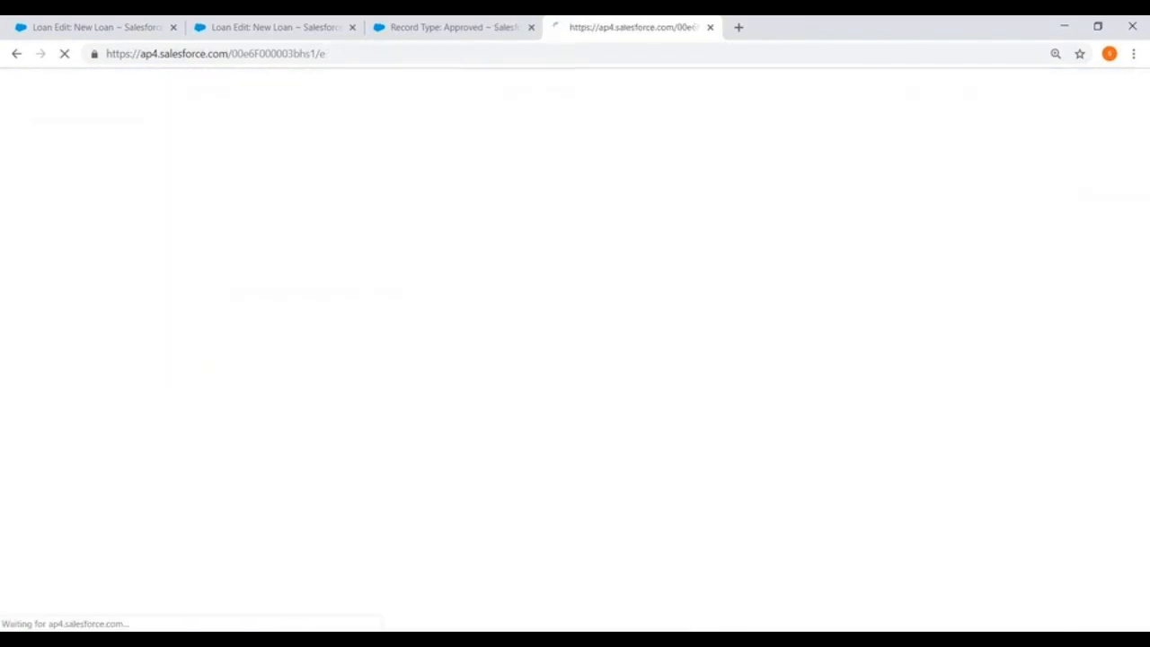
scroll(76, 270, "down", 2)
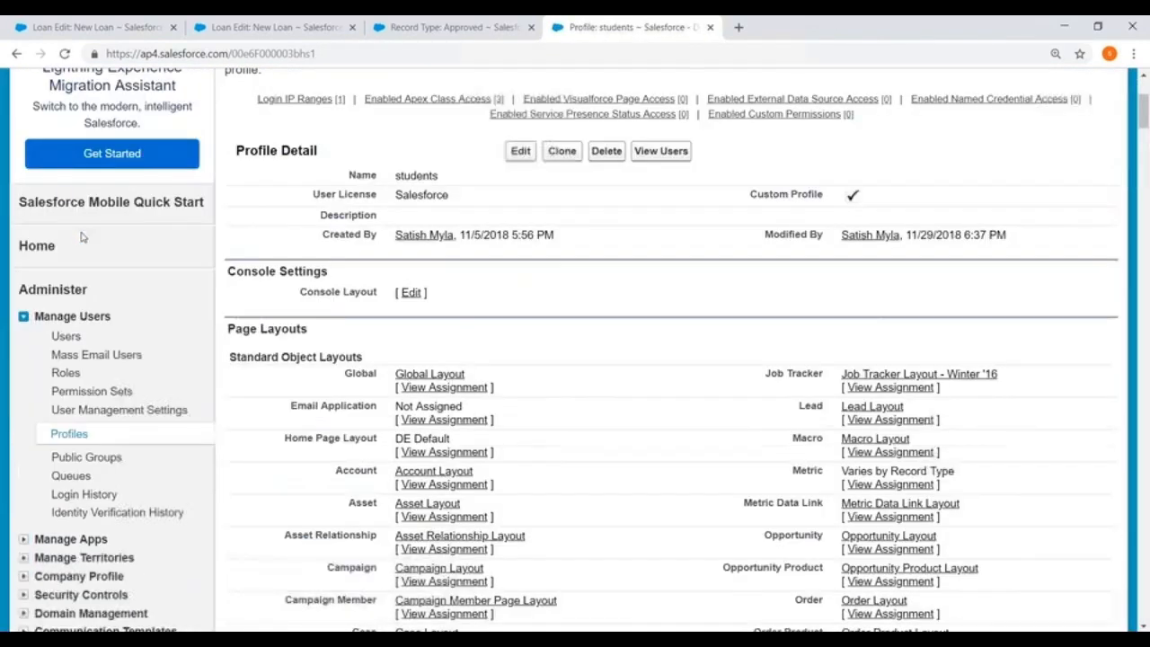
Open the student user's record from the All Users list and remove its Course Permissions permission set assignment.
left_click(65, 345)
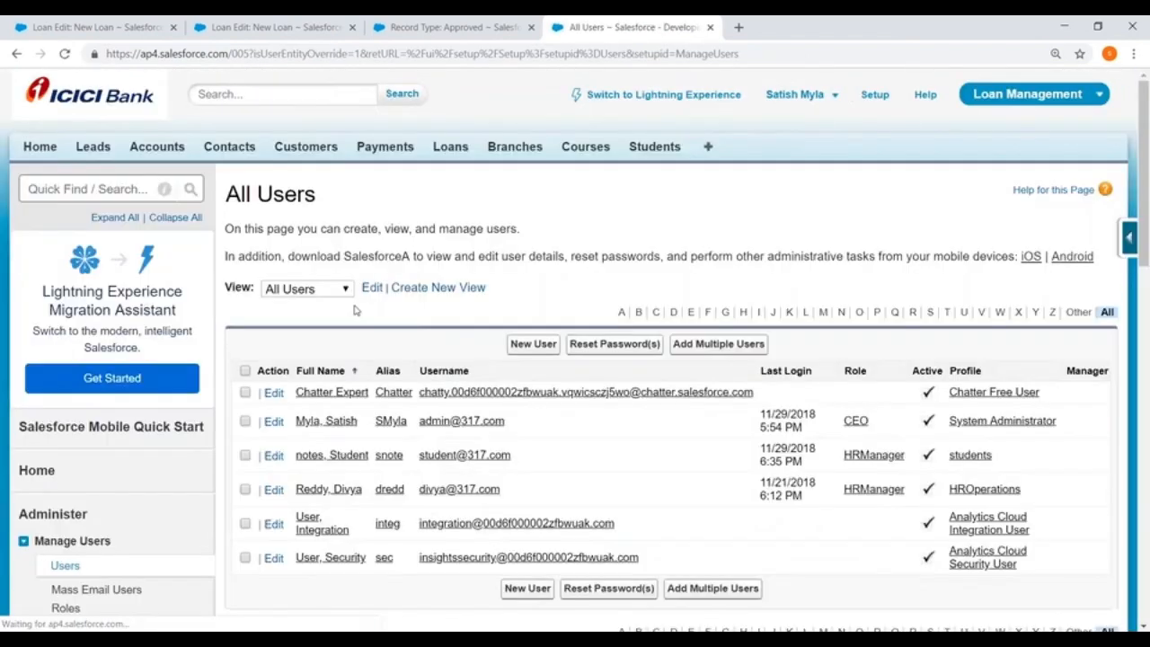
scroll(358, 311, "down", 2)
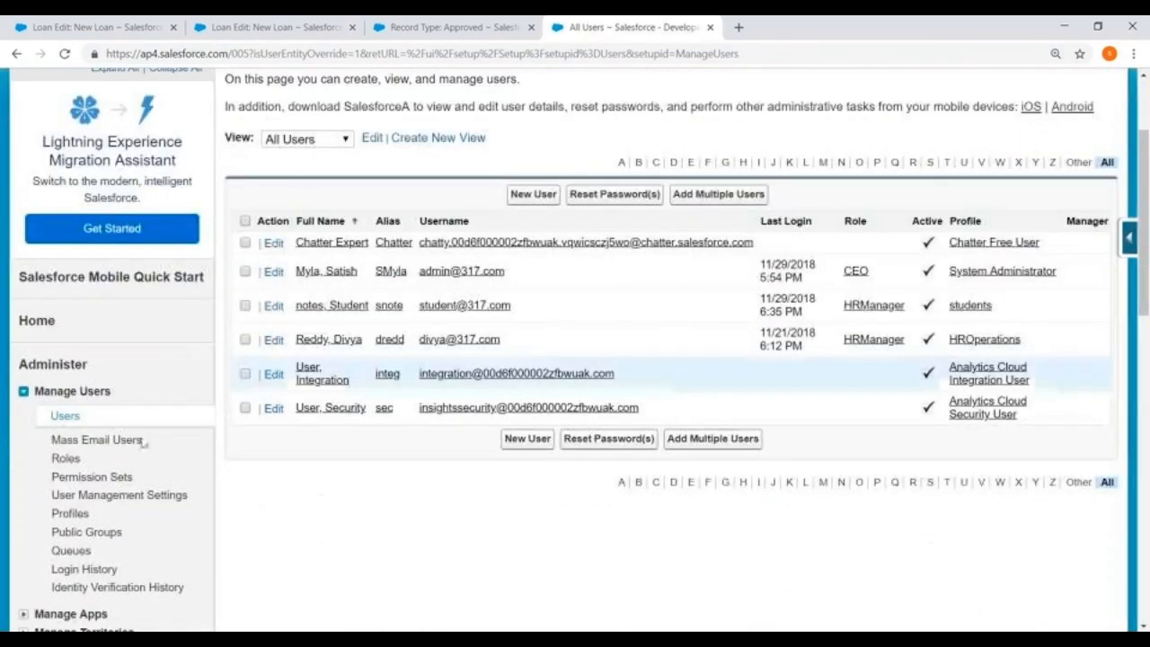
left_click(331, 306)
scroll(331, 306, "down", 10)
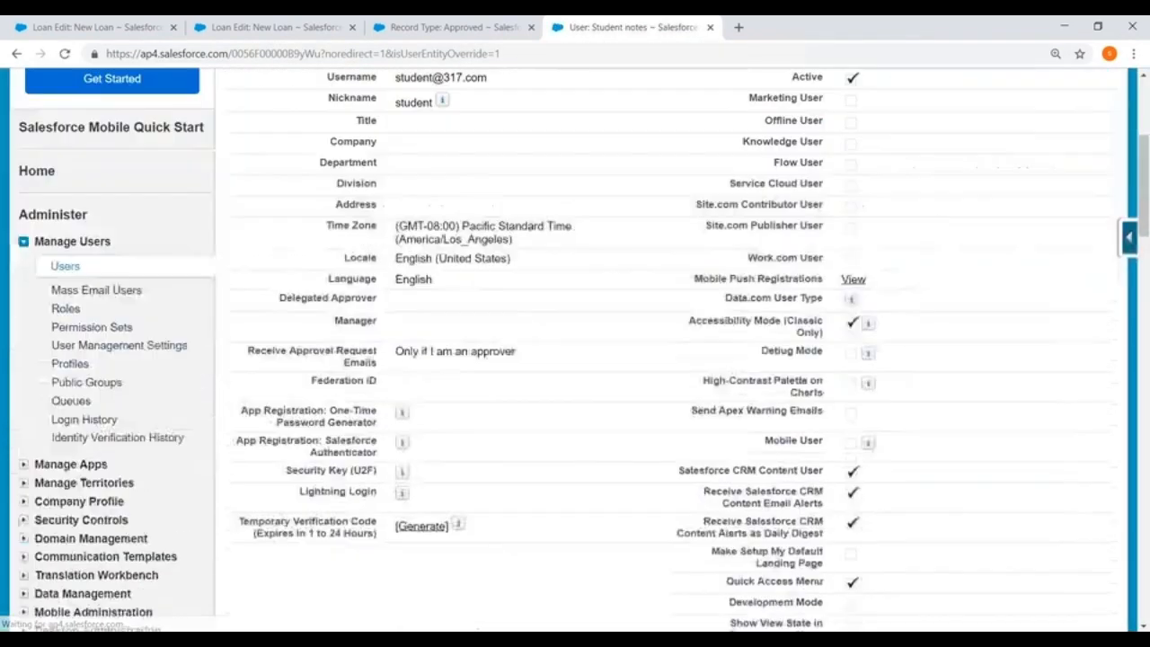
scroll(346, 283, "down", 2)
scroll(346, 283, "up", 1)
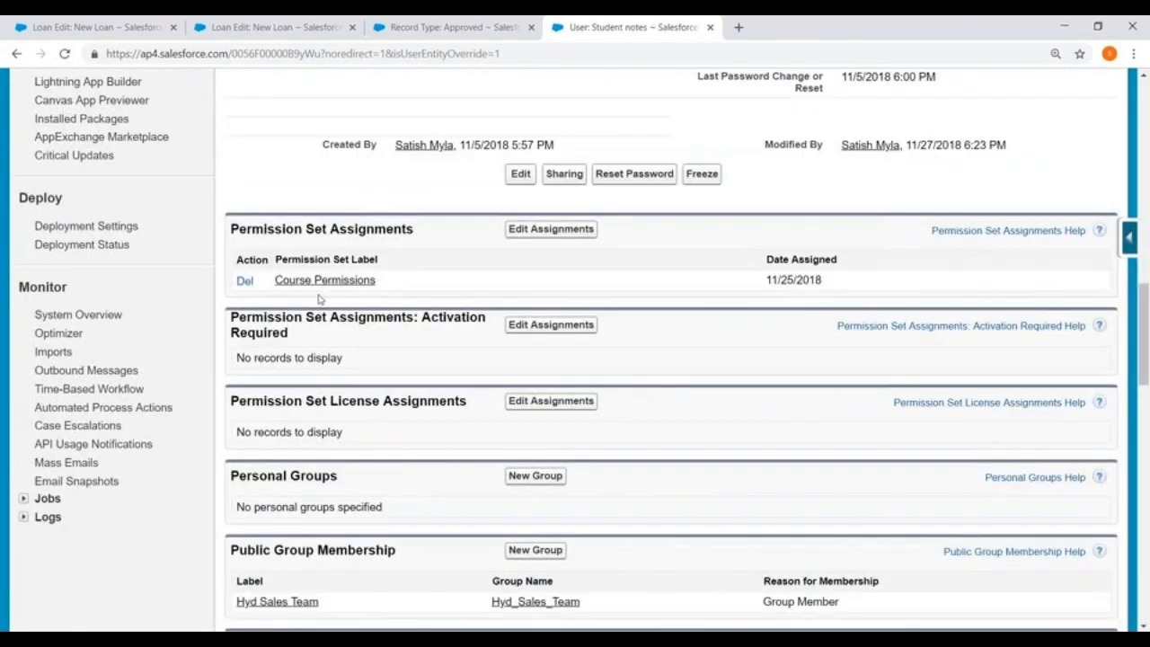
left_click(243, 283)
left_click(639, 140)
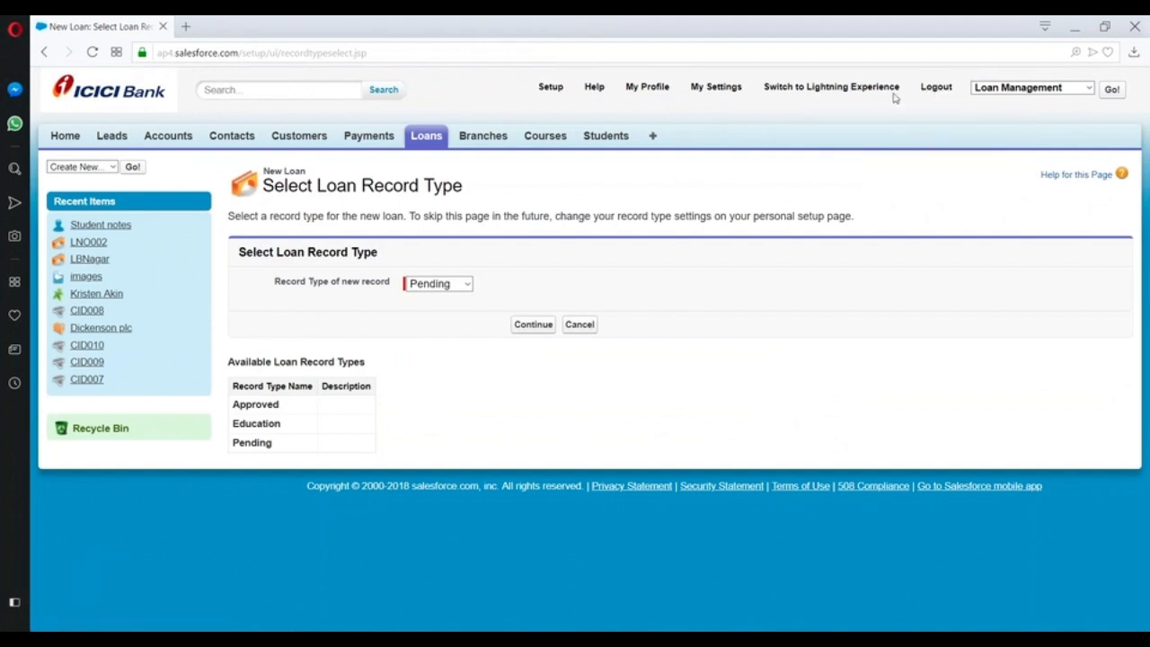
Switch to the student session in Opera, log out of Salesforce, and log back in with the student's username and password.
left_click(938, 86)
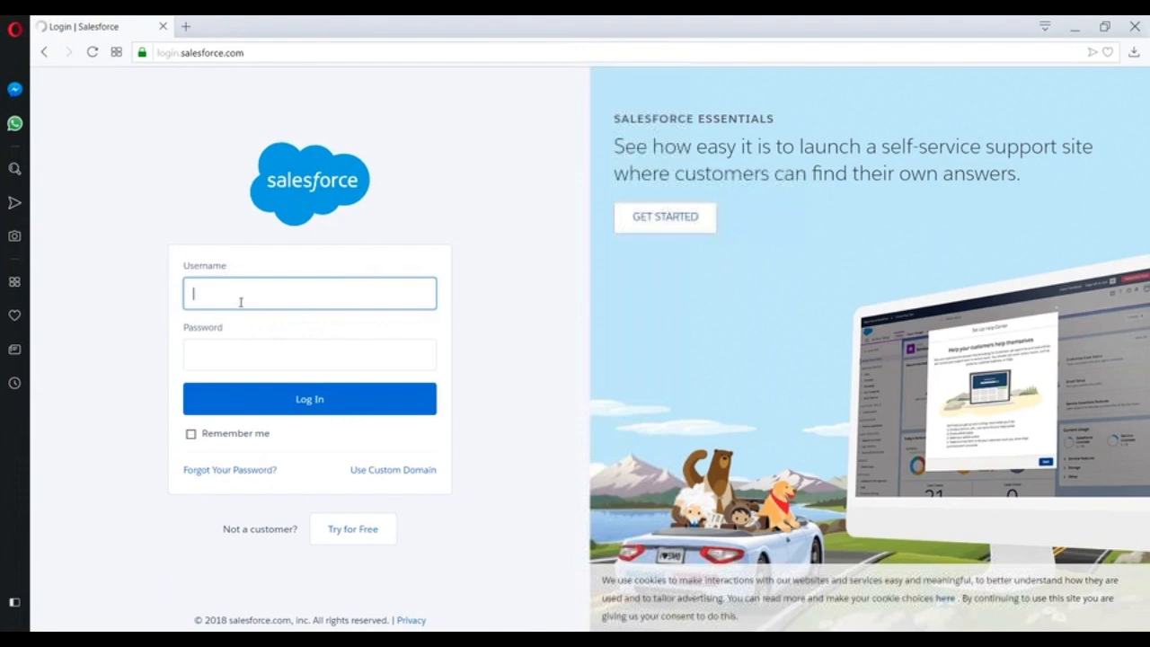
left_click(241, 297)
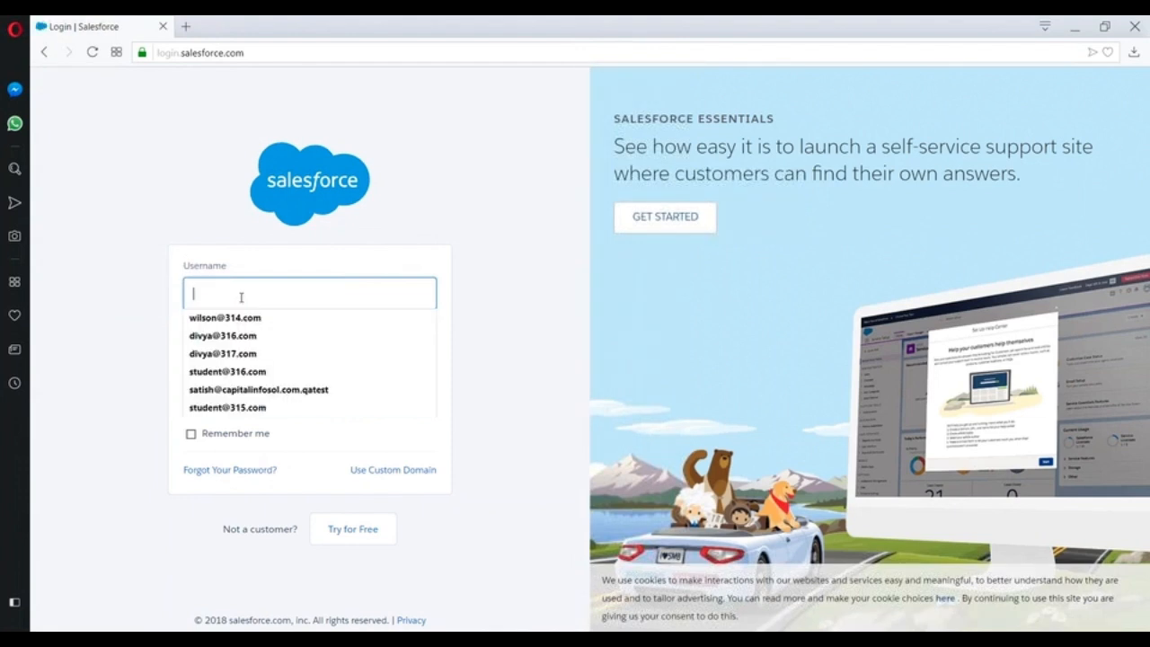
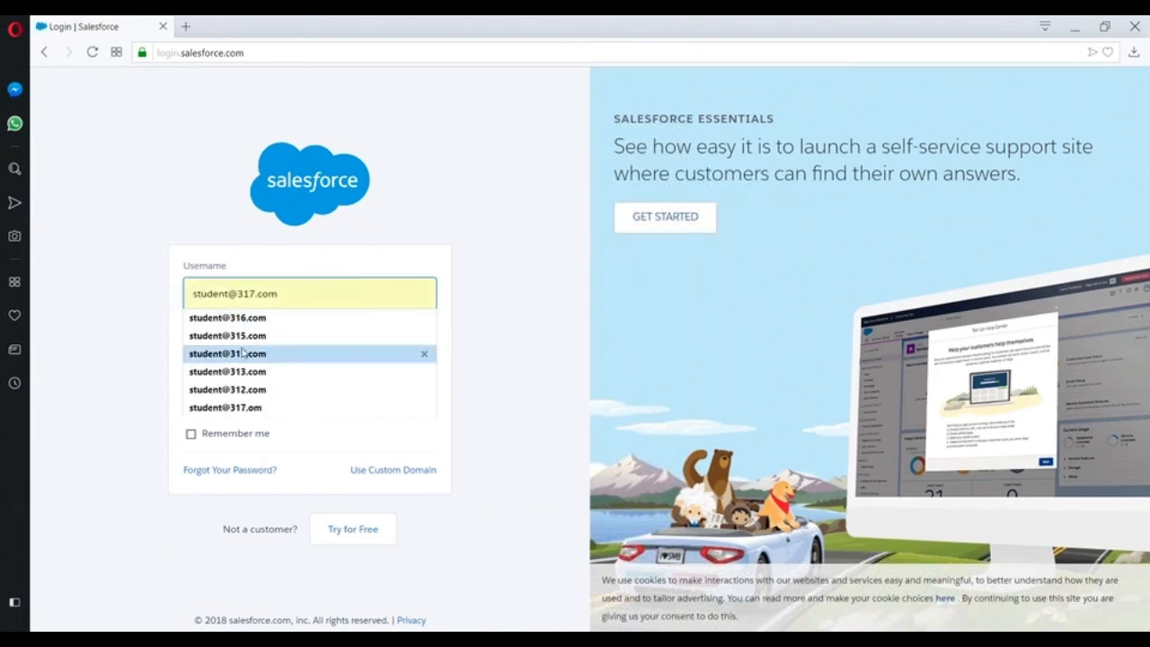
left_click(237, 353)
left_click(232, 353)
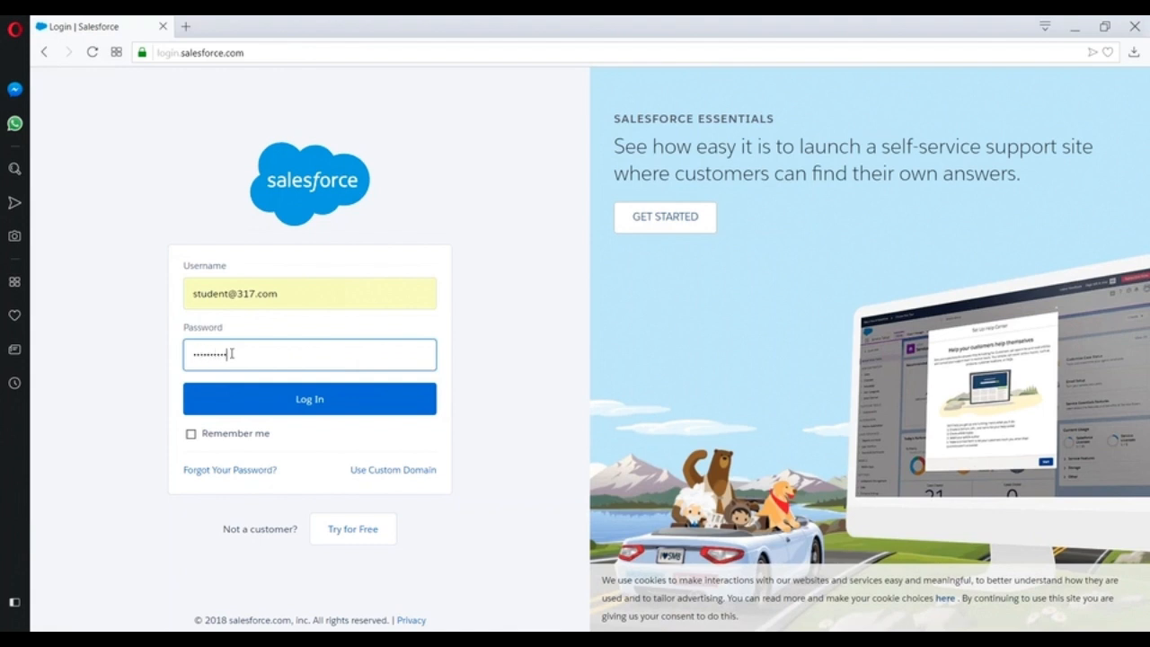
left_click(306, 403)
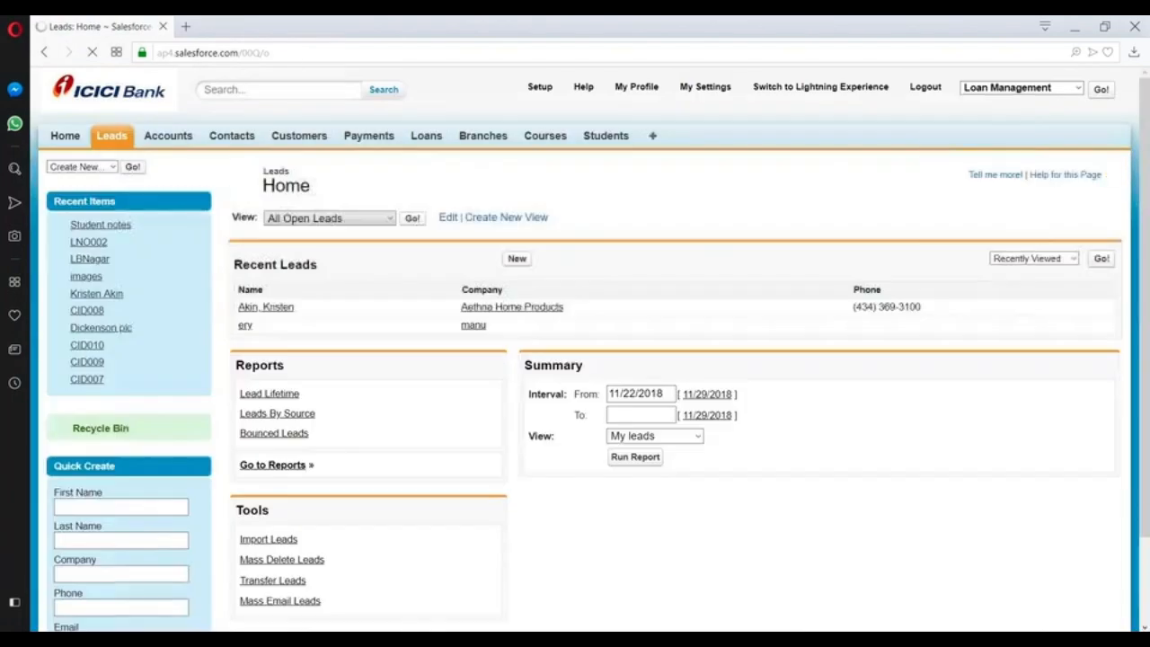
Start a new loan with the Pending record type to check its fields, and return to the Loans home page.
left_click(418, 136)
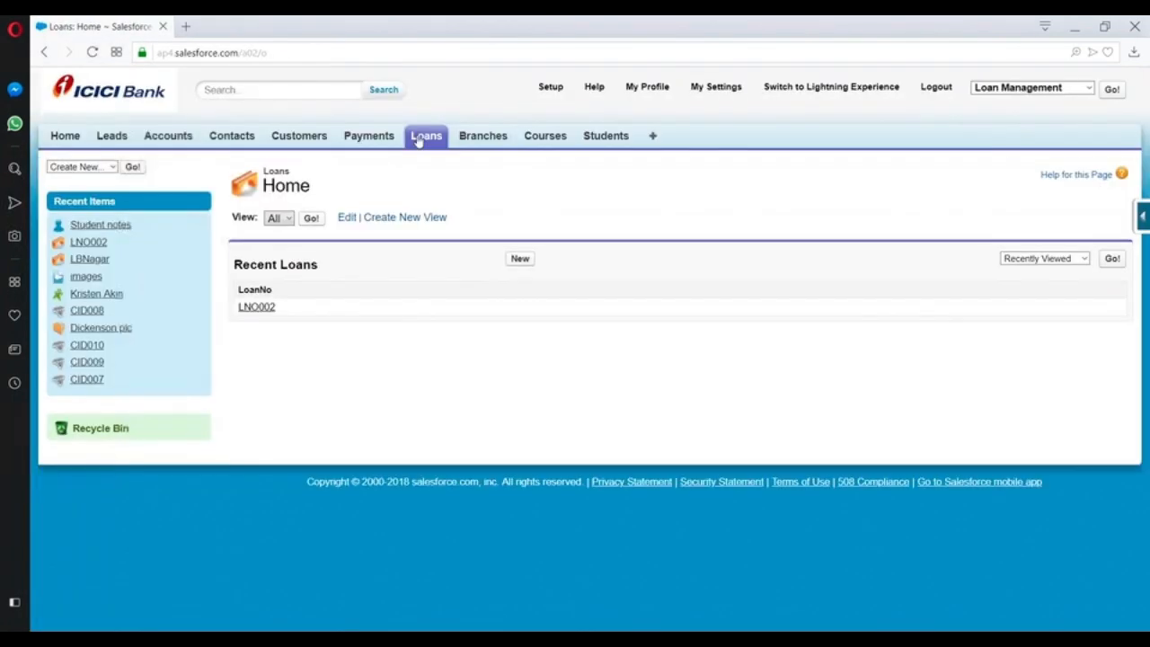
left_click(520, 259)
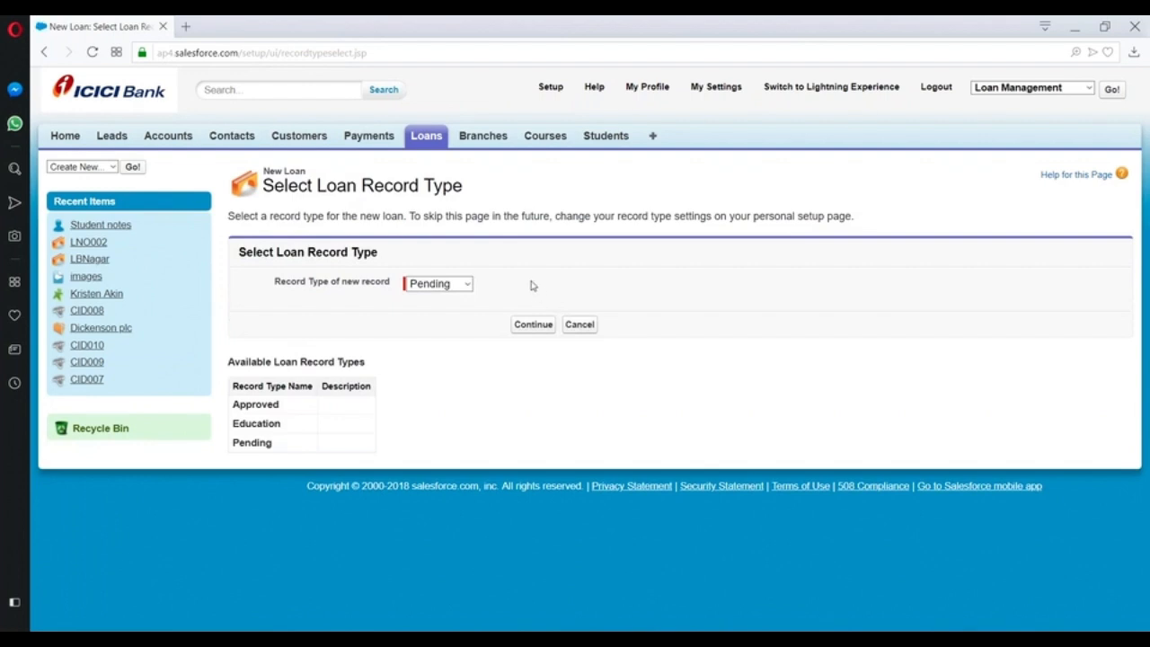
left_click(542, 328)
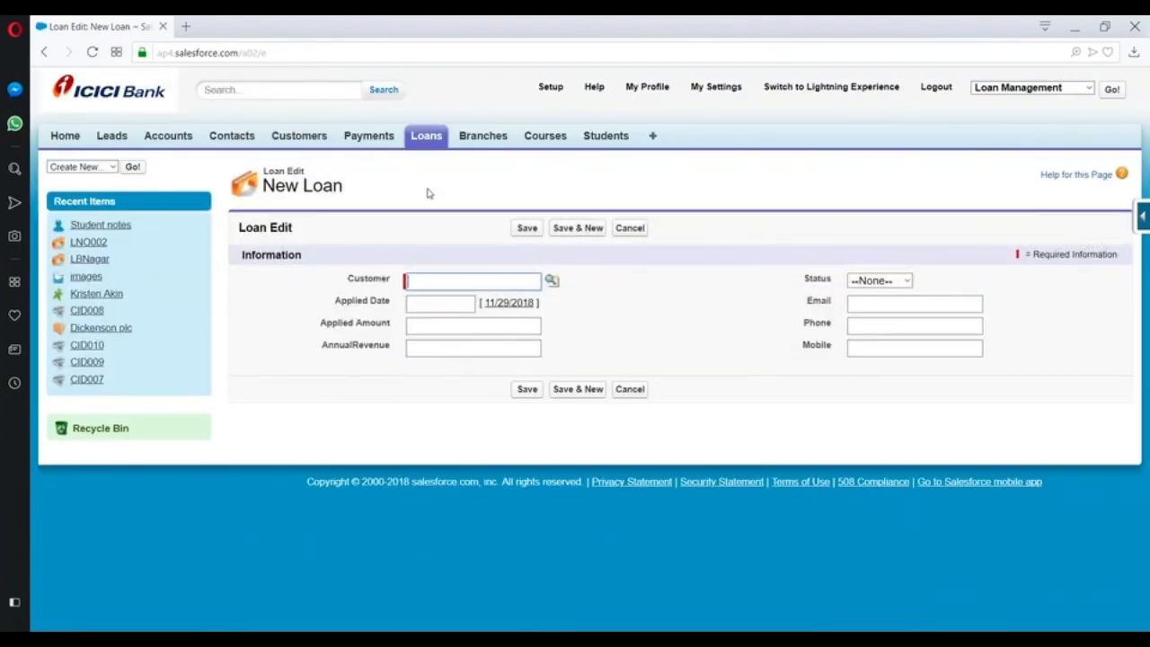
left_click(427, 137)
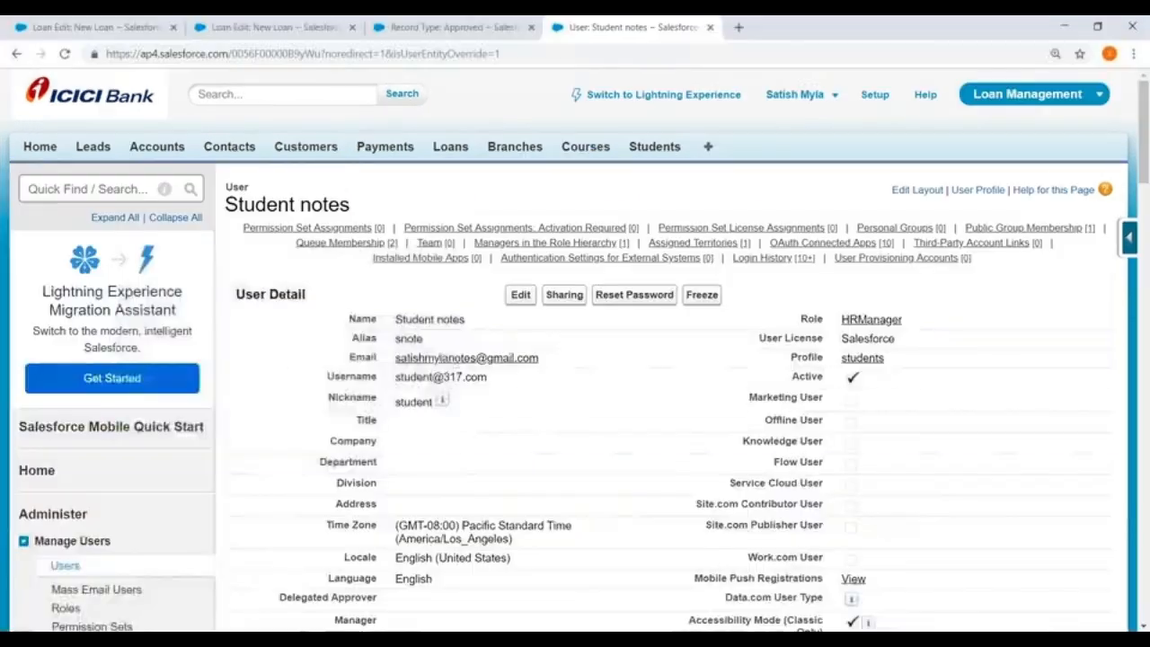
Switch to the administrator session in Chrome, open the students profile from the All Users list, and review its page layout assignments.
scroll(542, 416, "down", 2)
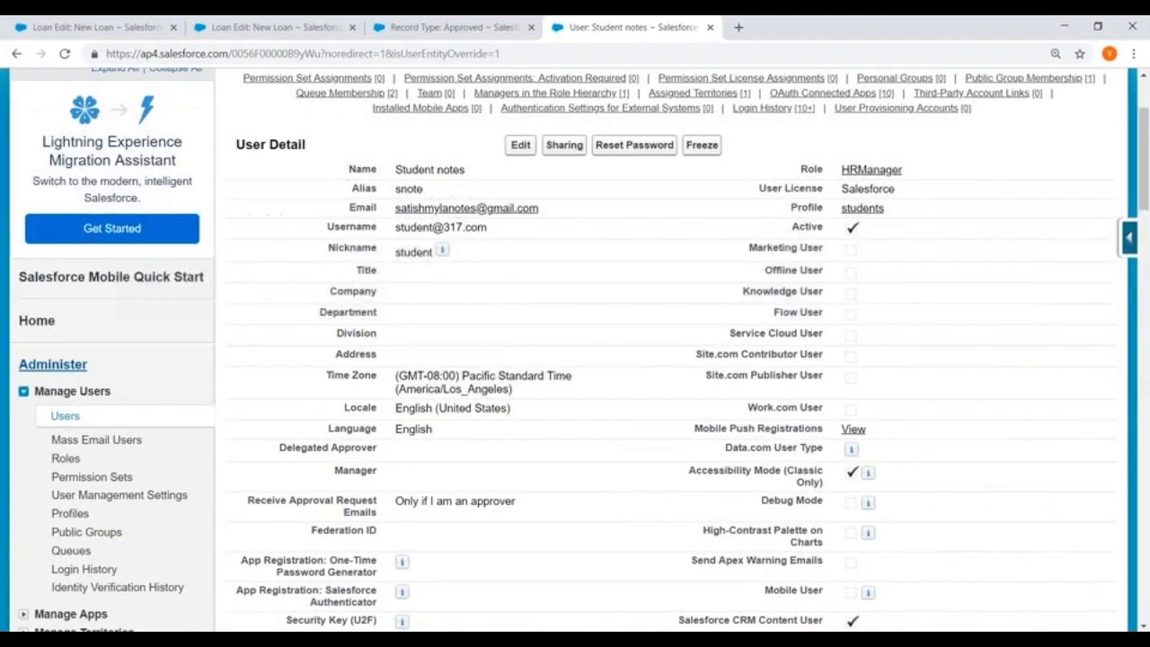
left_click(65, 416)
scroll(504, 378, "down", 1)
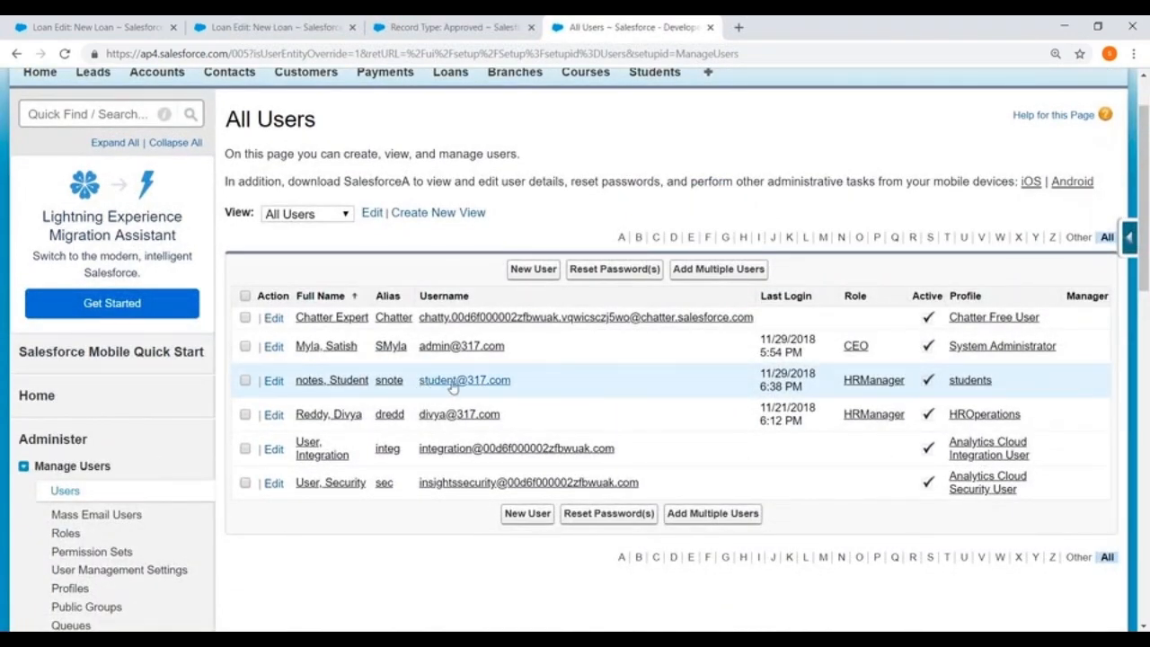
left_click(966, 381)
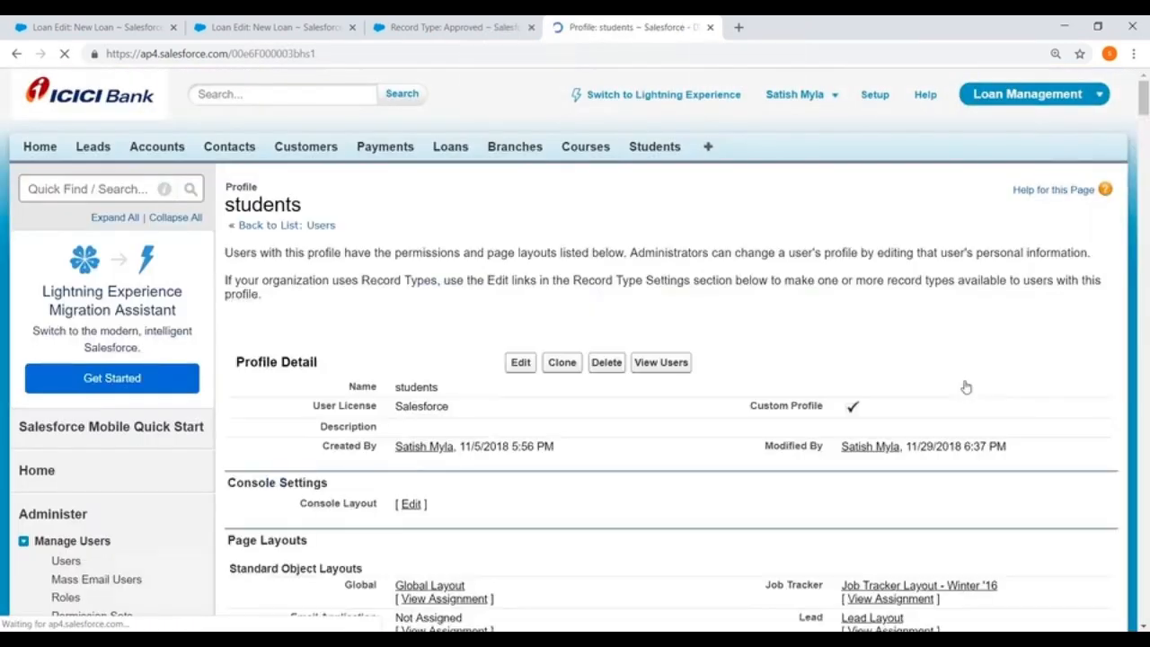
scroll(65, 261, "down", 3)
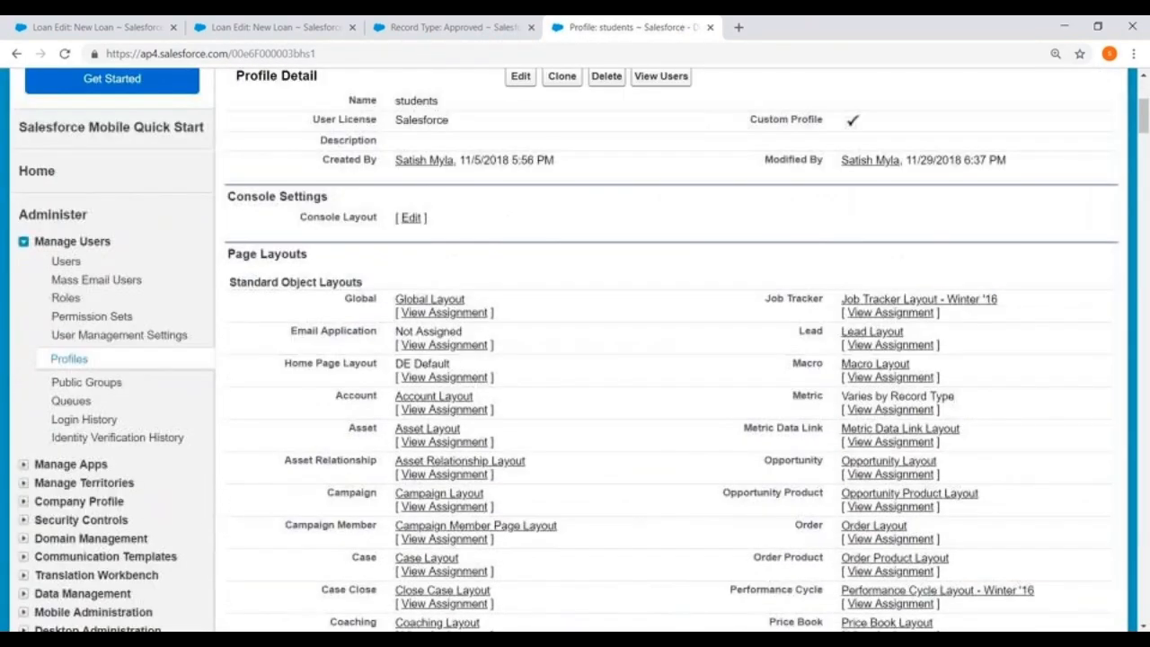
scroll(3, 332, "down", 2)
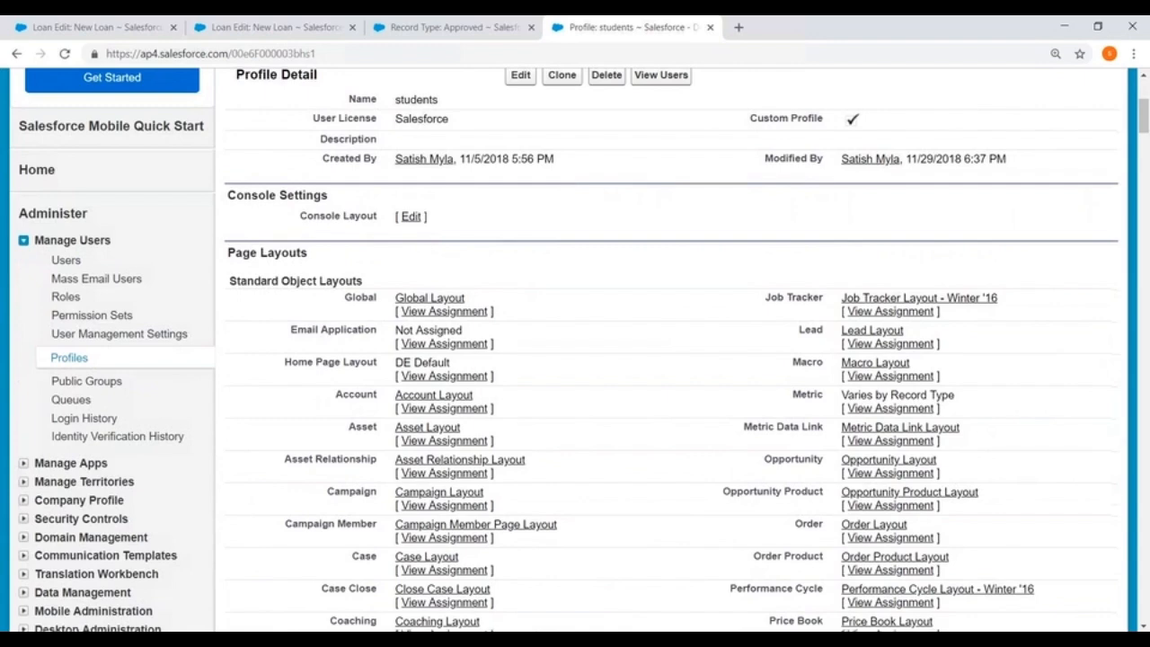
scroll(27, 297, "down", 1)
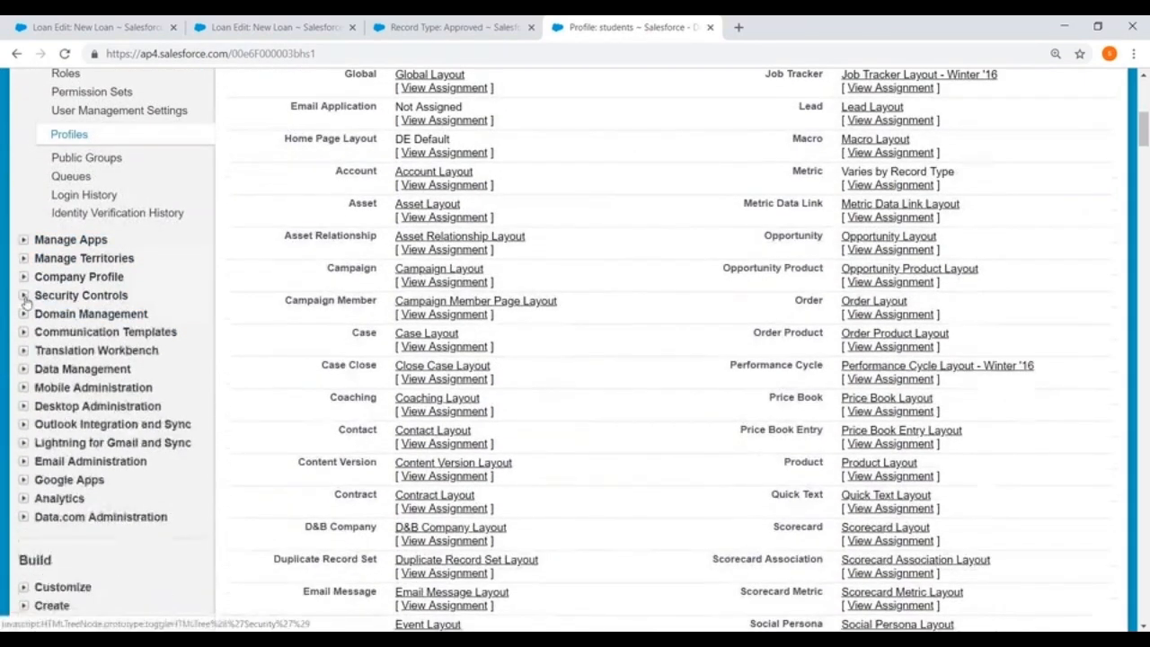
Open Sharing Settings under Security Controls and start editing the organization-wide defaults.
left_click(24, 297)
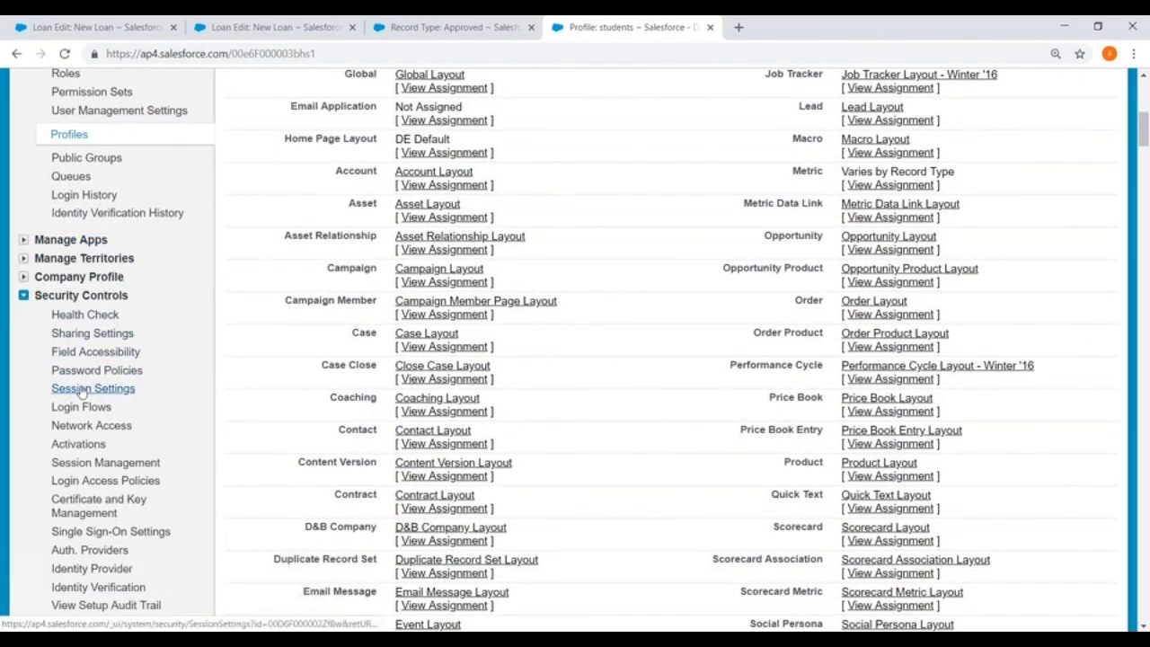
left_click(83, 334)
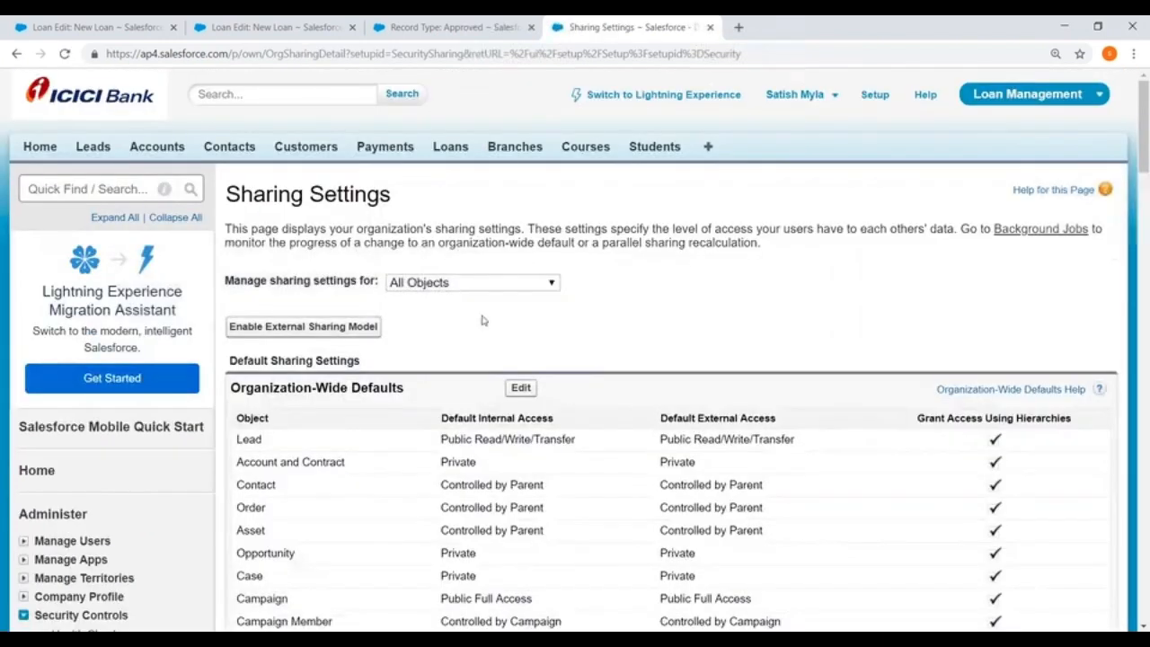
scroll(480, 321, "down", 3)
scroll(439, 267, "down", 2)
scroll(440, 267, "up", 2)
left_click(520, 165)
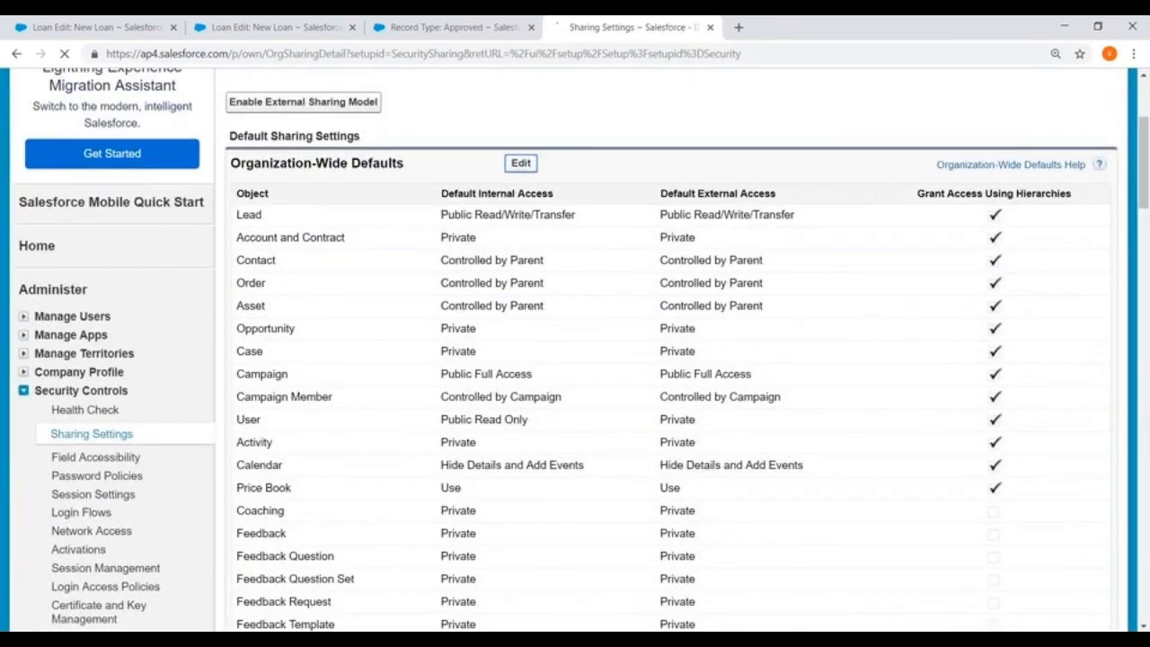
Set the Customer object's default internal access to Private without Grant Access Using Hierarchies, and save the sharing defaults.
scroll(499, 188, "down", 5)
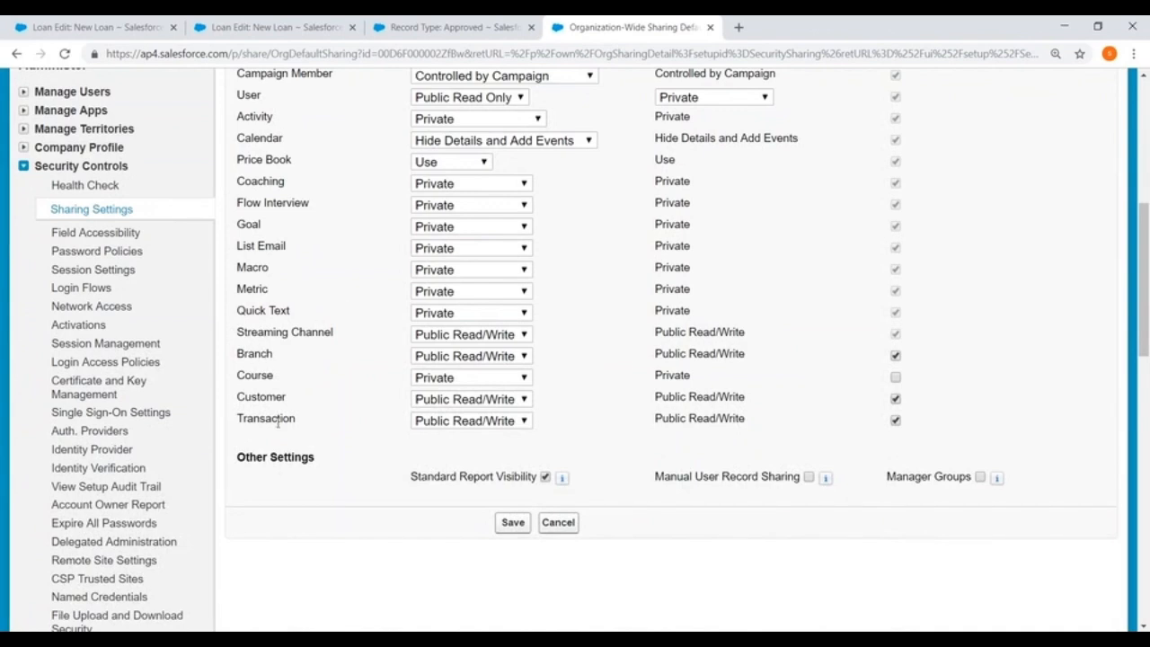
scroll(278, 424, "up", 3)
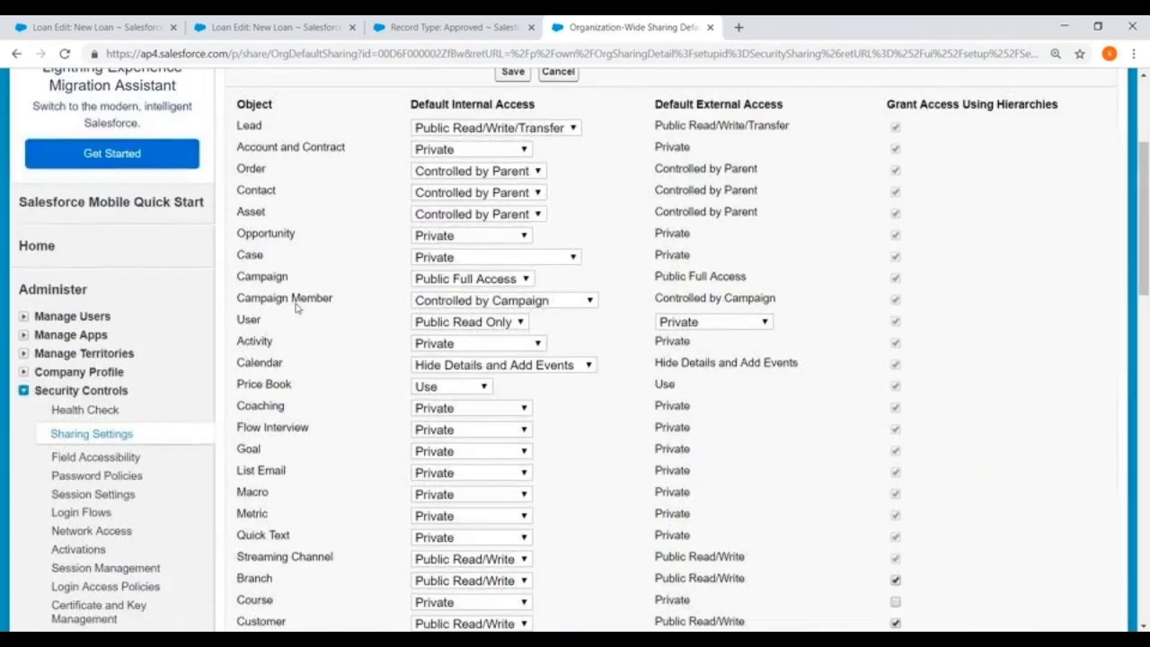
scroll(297, 292, "down", 3)
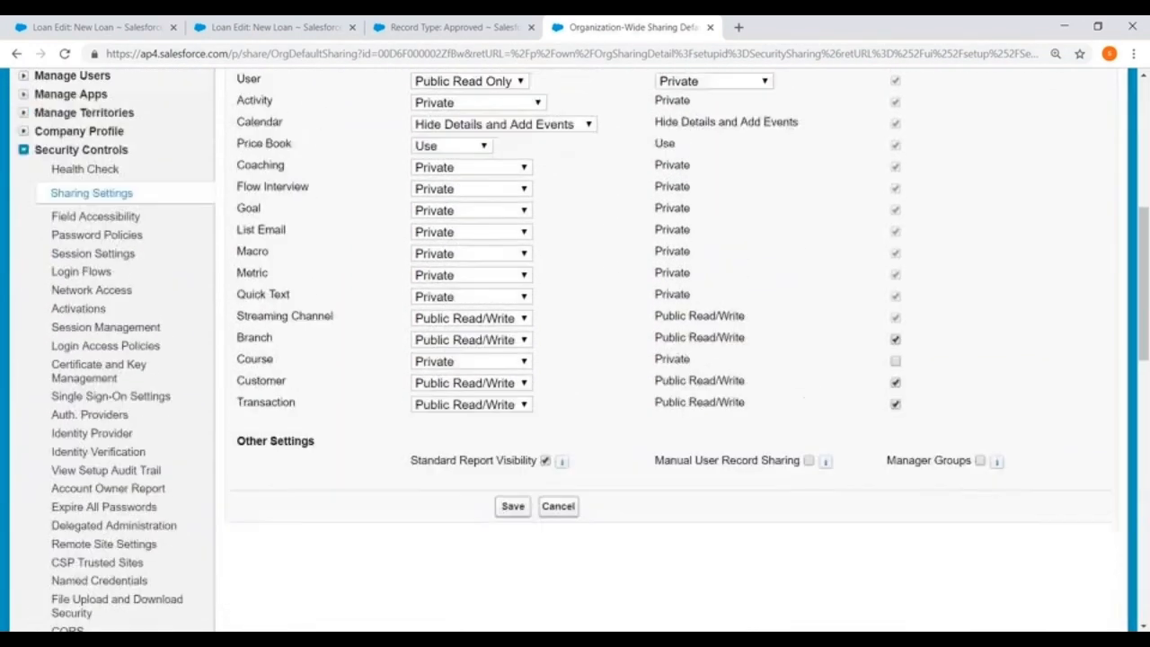
scroll(305, 229, "up", 3)
scroll(303, 229, "down", 3)
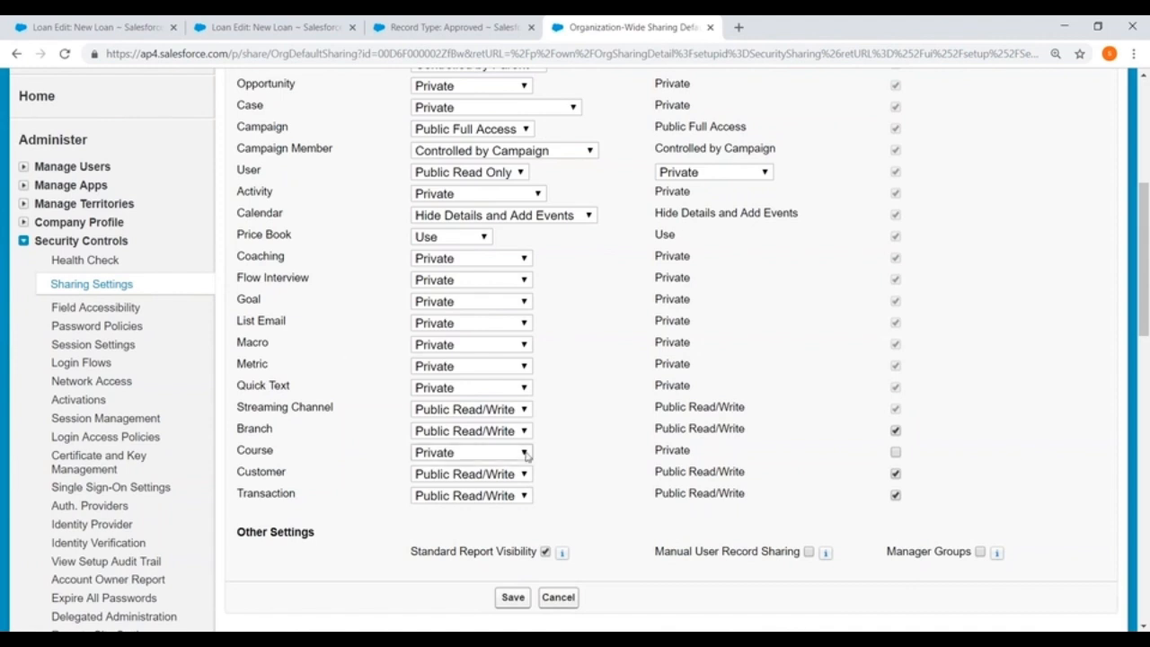
left_click(895, 473)
left_click(493, 473)
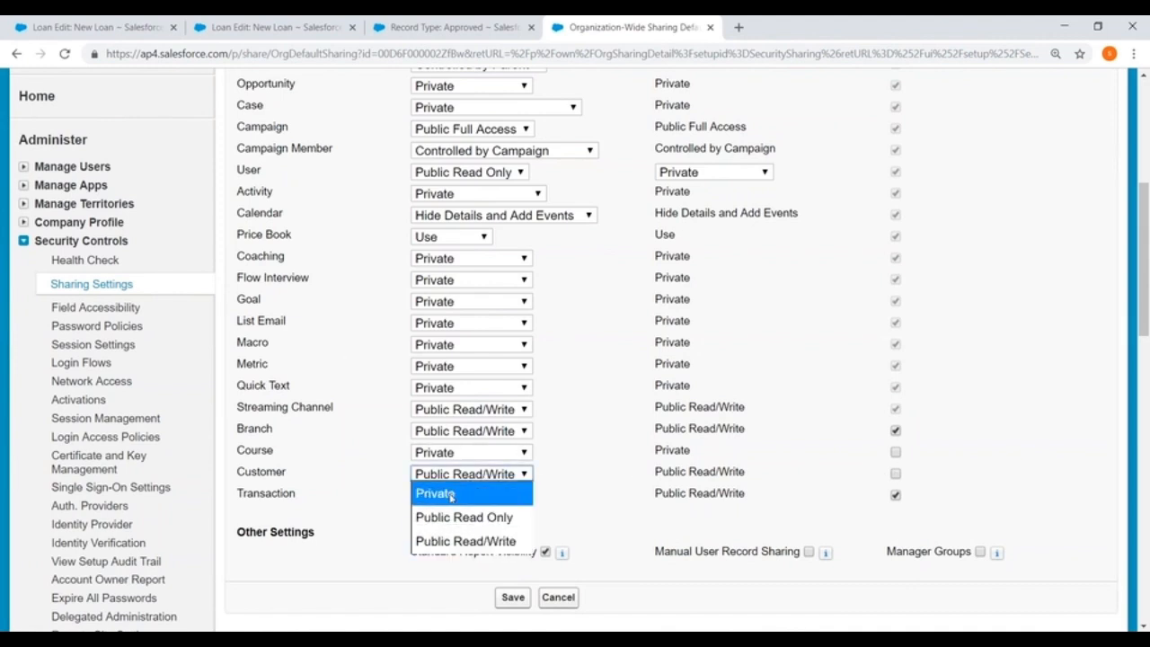
left_click(451, 494)
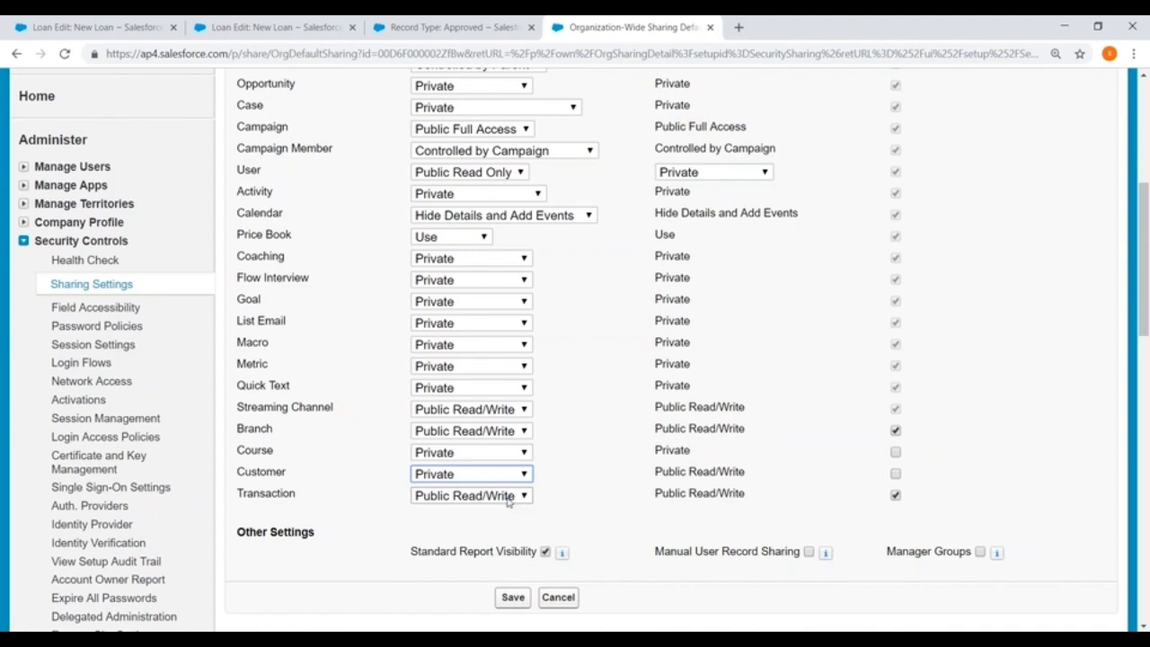
left_click(512, 598)
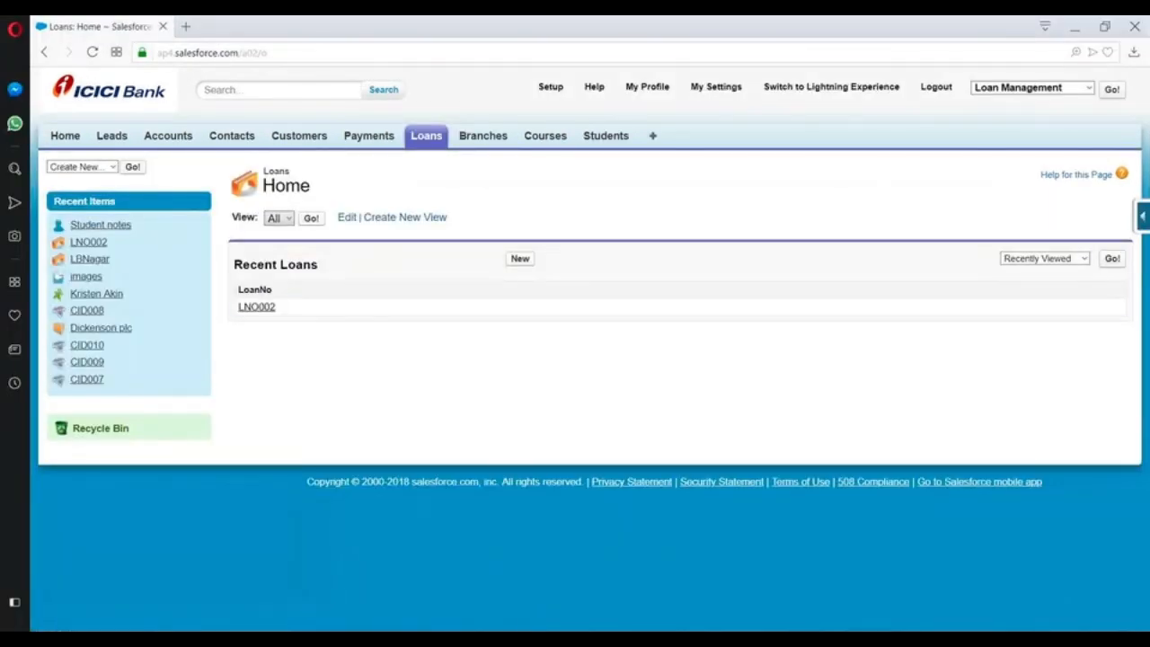
In the student session in Opera, start another Pending loan to inspect its Customer field, and return to the Loans home page.
left_click(519, 258)
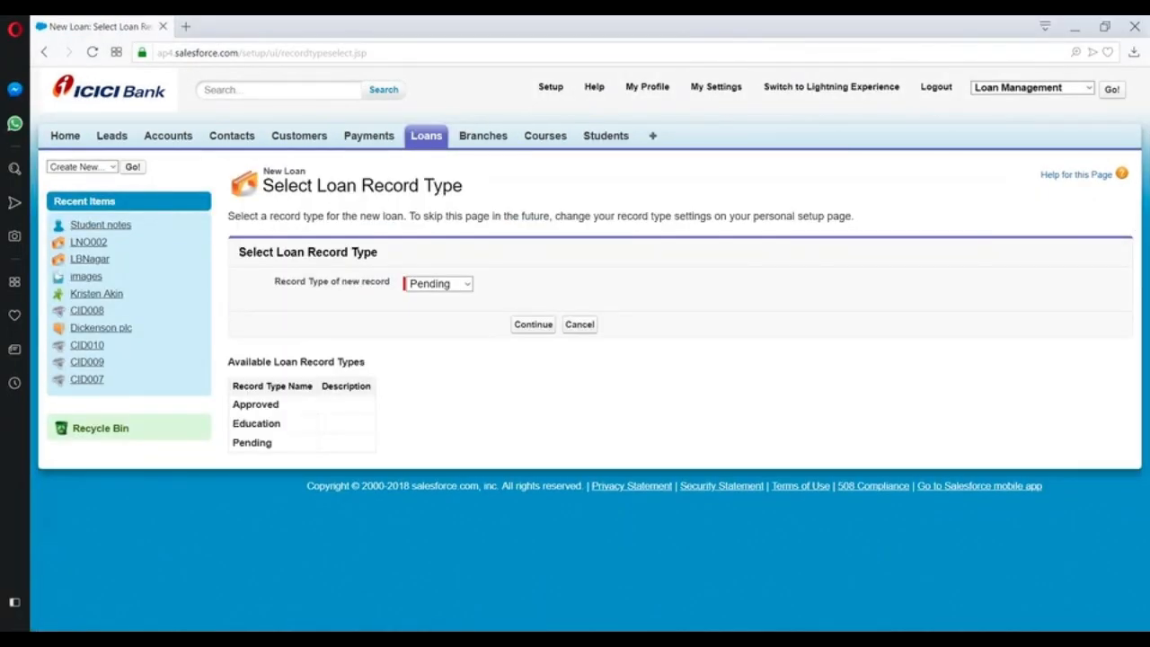
left_click(533, 325)
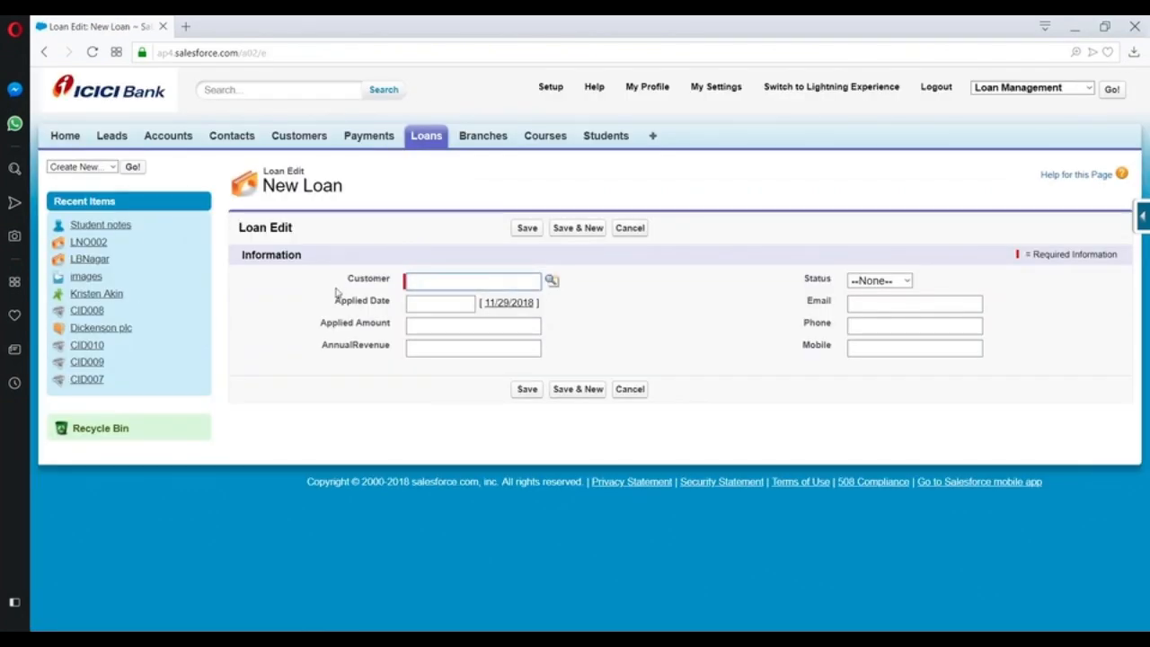
left_click_drag(347, 277, 391, 281)
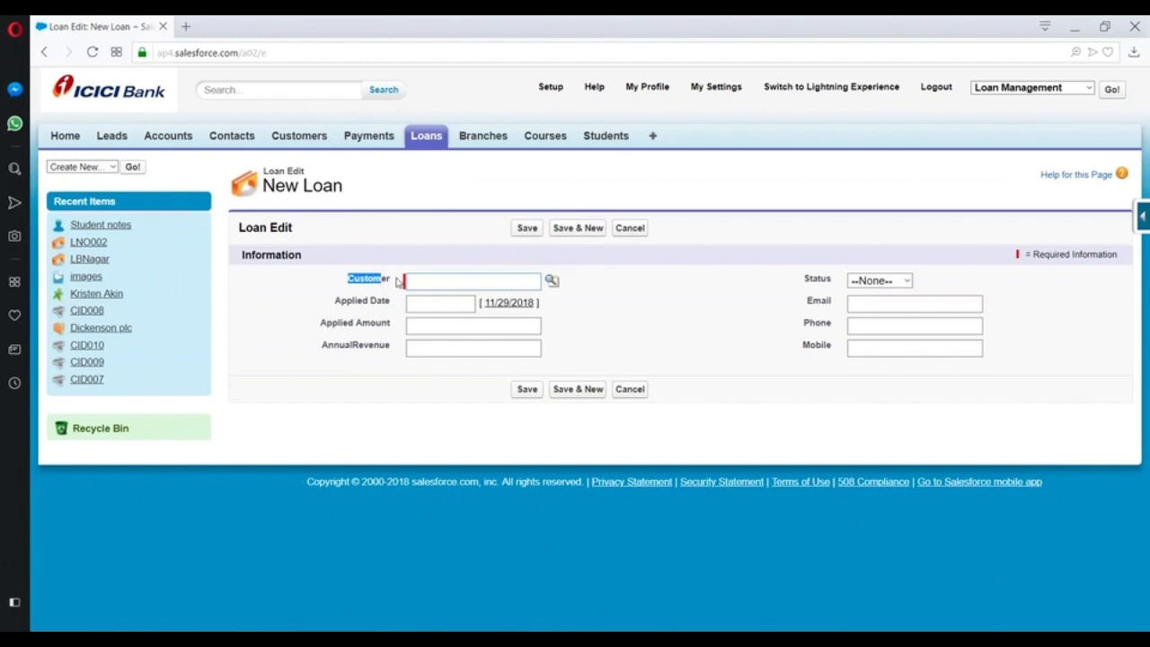
left_click(422, 139)
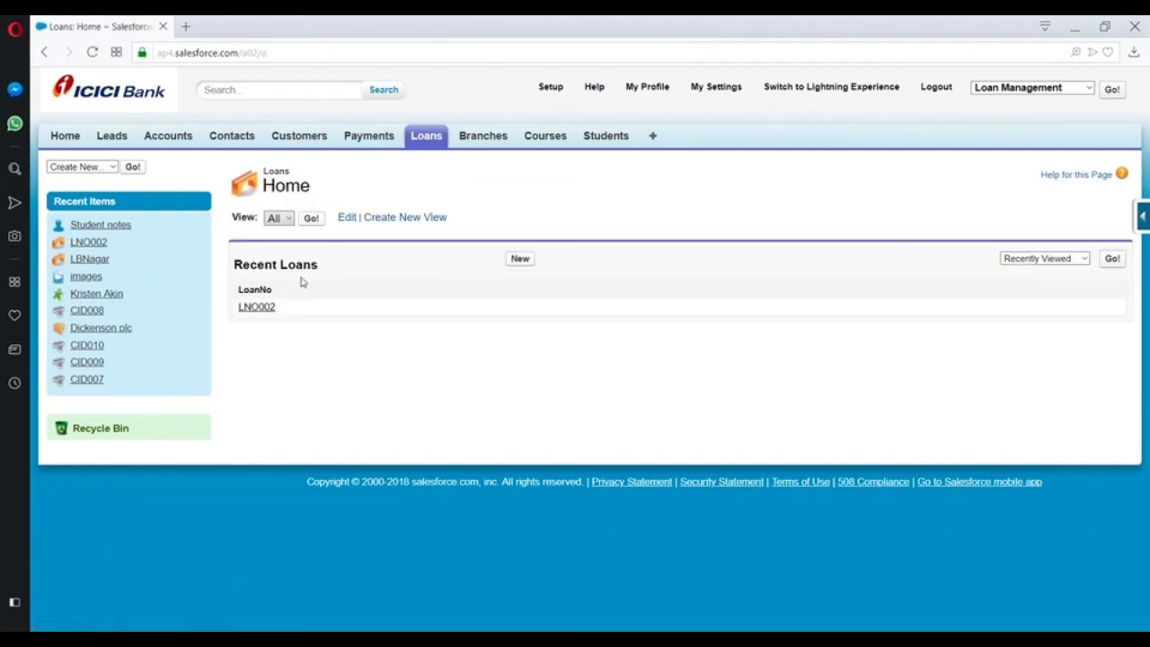
left_click(423, 137)
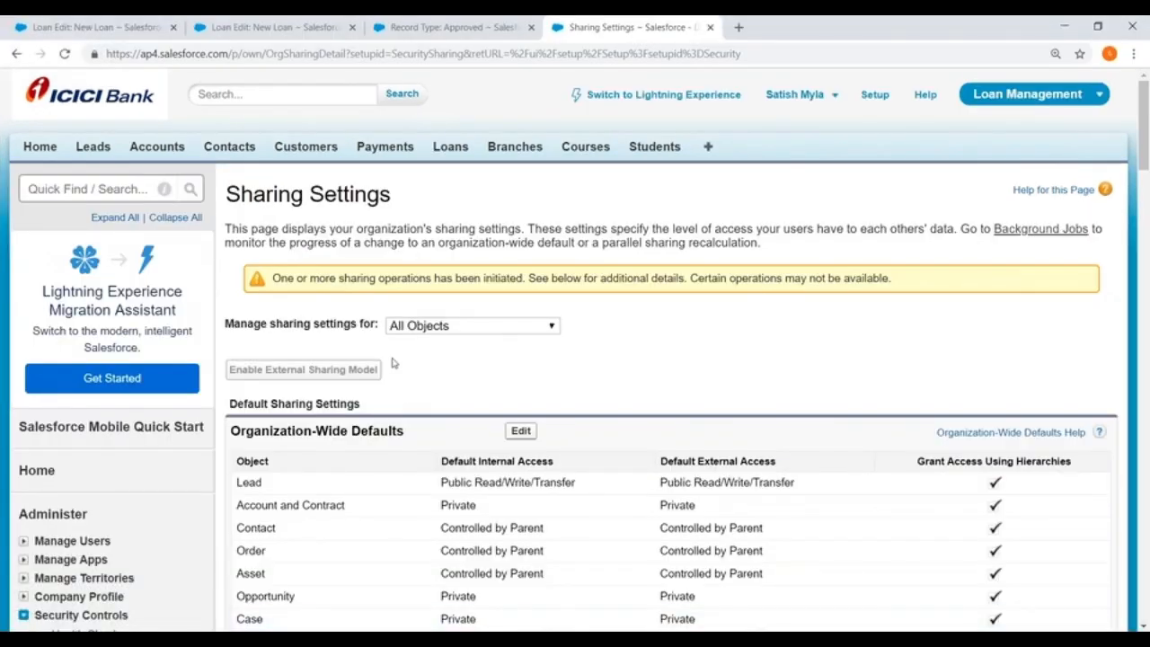
scroll(351, 293, "down", 2)
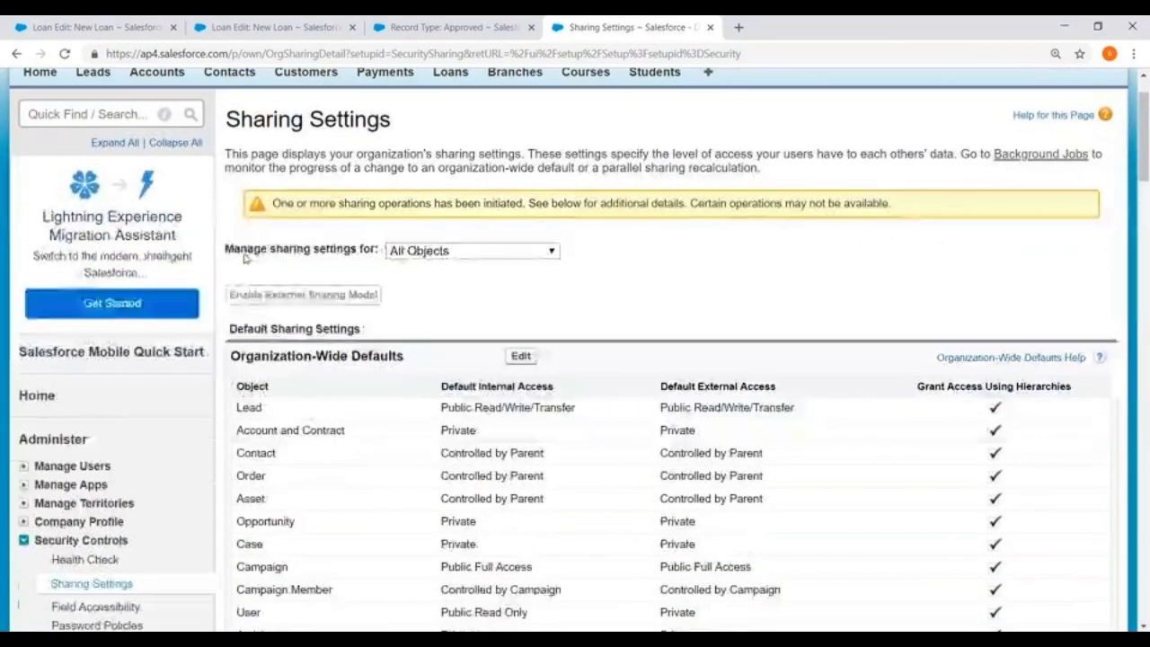
Open the Workflow Rules list from Setup under Create, Workflow & Approvals.
scroll(244, 259, "down", 2)
scroll(386, 249, "up", 5)
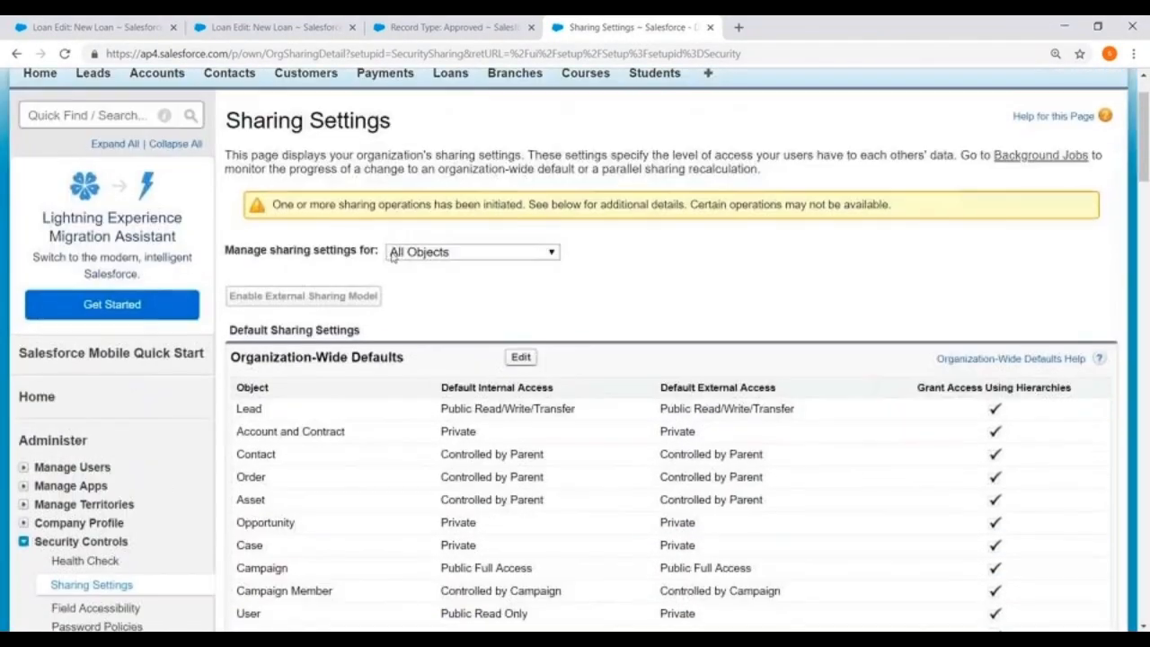
left_click(874, 95)
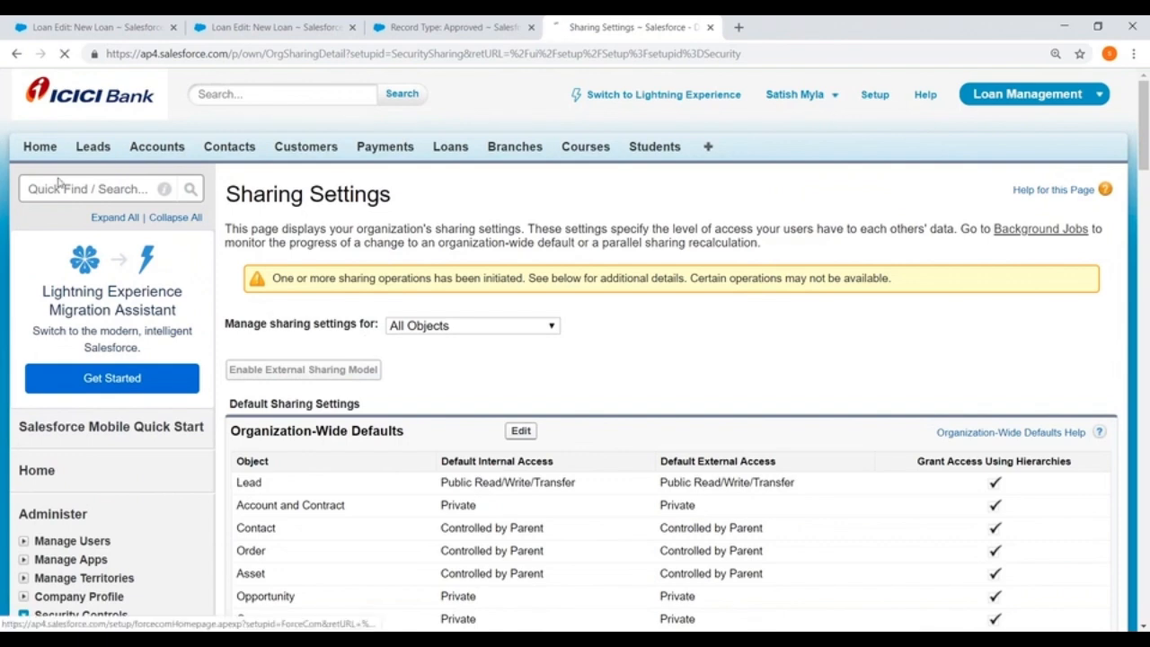
scroll(13, 204, "down", 2)
scroll(14, 204, "down", 5)
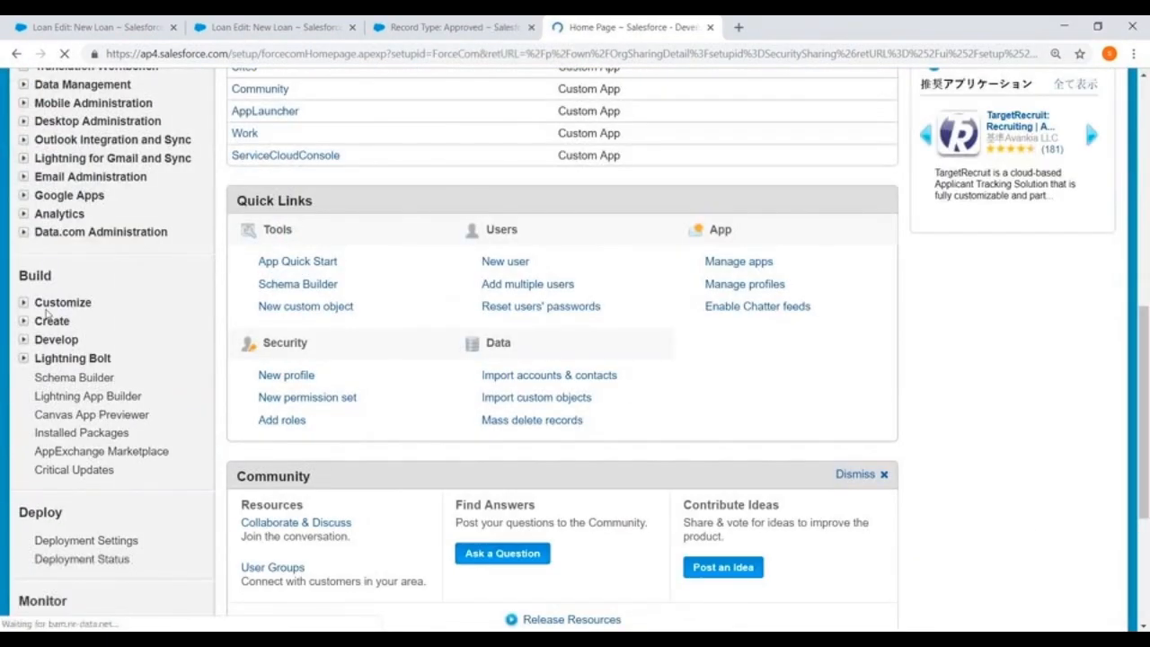
left_click(23, 320)
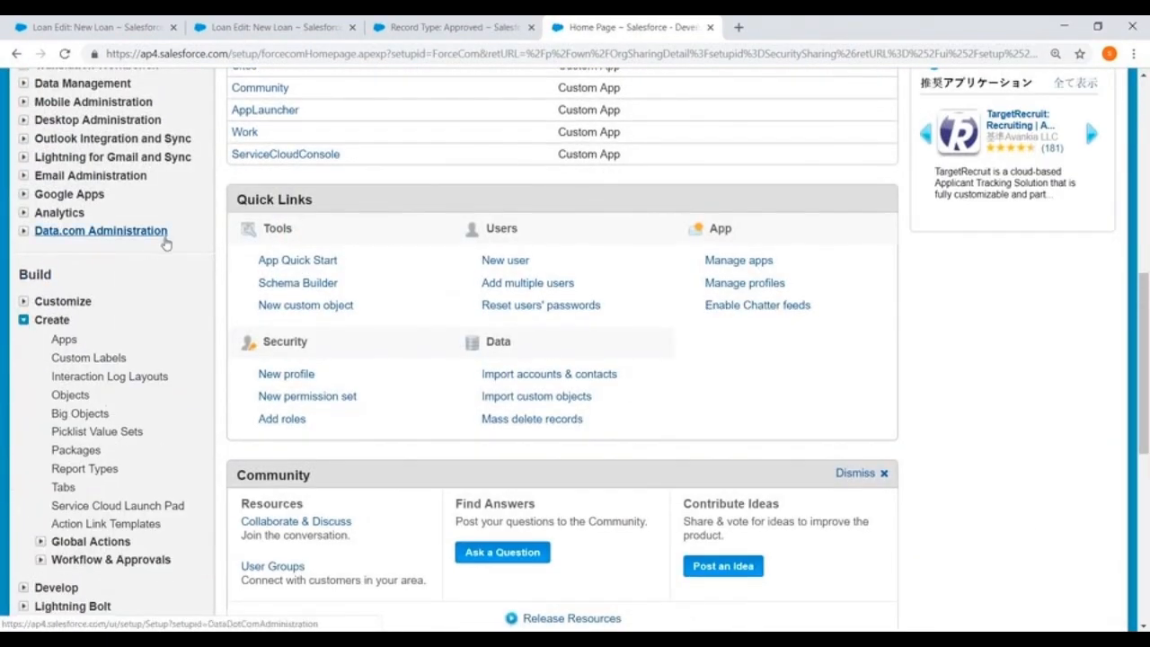
scroll(90, 287, "down", 3)
scroll(60, 307, "up", 1)
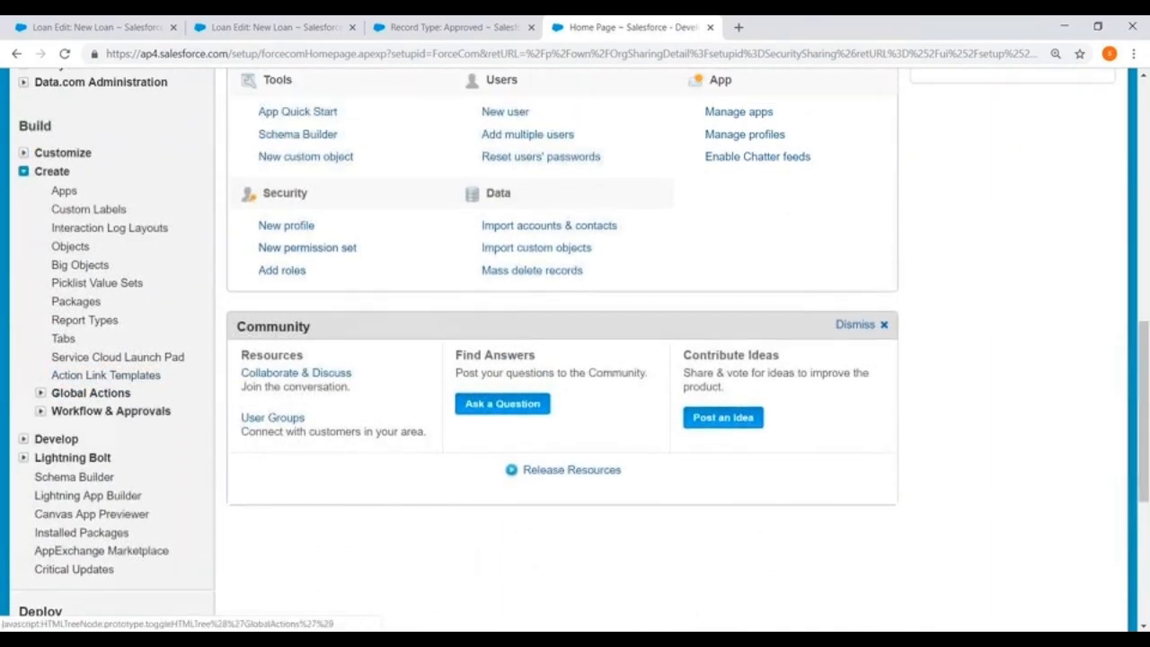
left_click(39, 411)
scroll(134, 222, "down", 2)
left_click(115, 281)
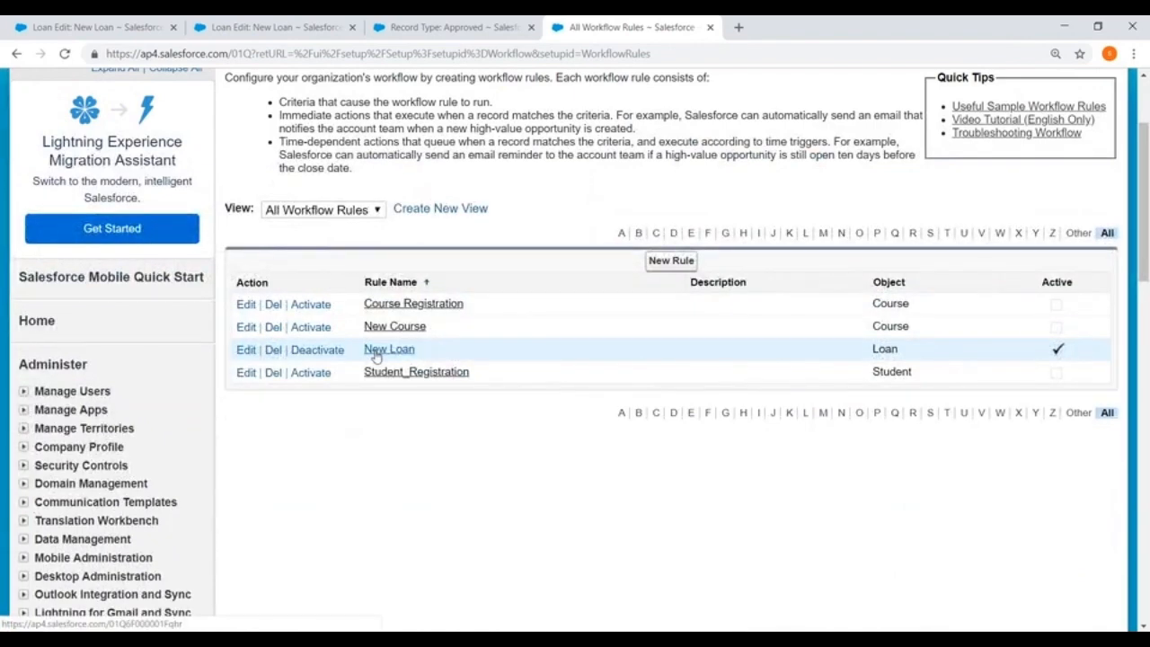
Open the New Loan workflow rule for editing and set it to run if the formula evaluates to true.
left_click(381, 351)
scroll(494, 315, "down", 2)
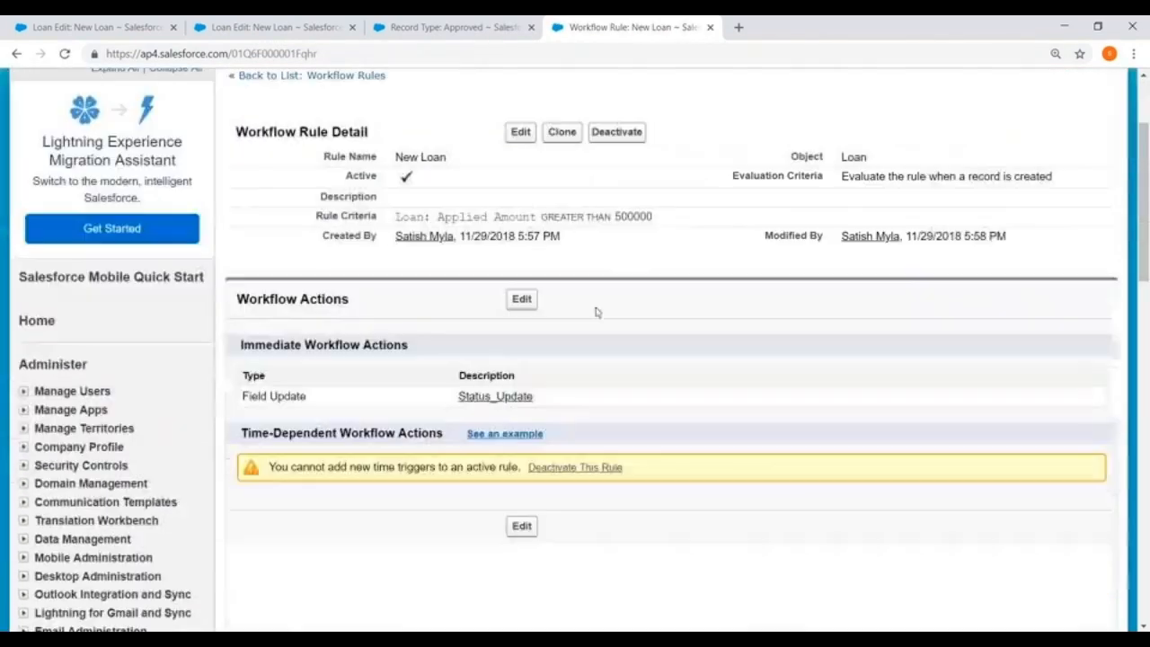
left_click(520, 133)
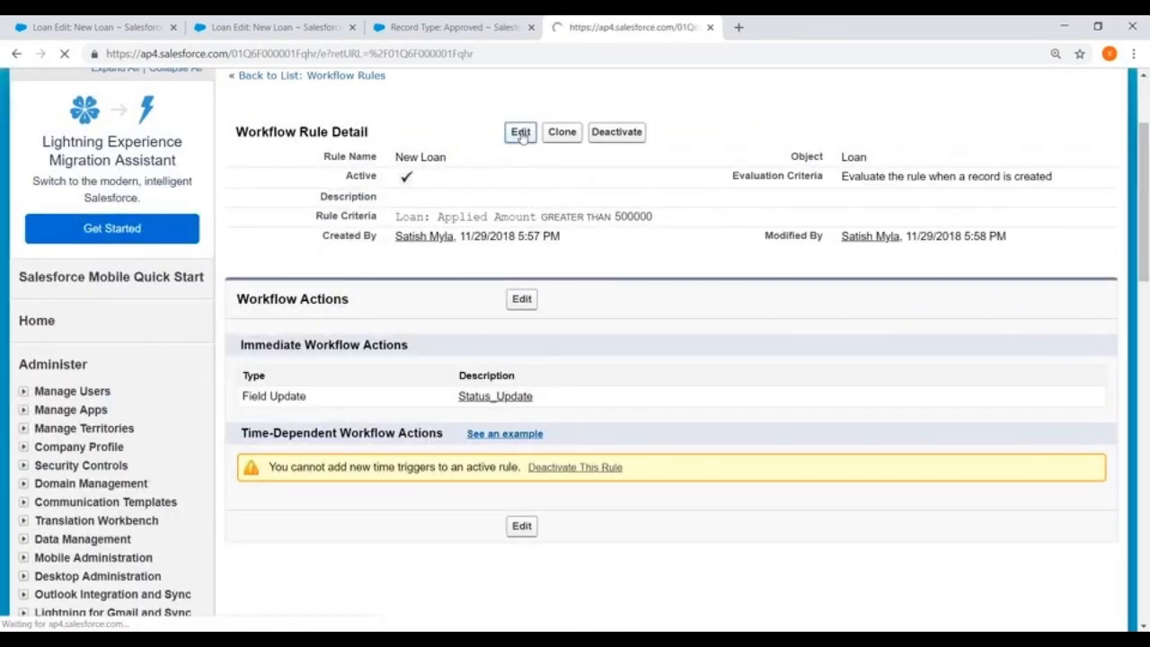
scroll(504, 174, "down", 3)
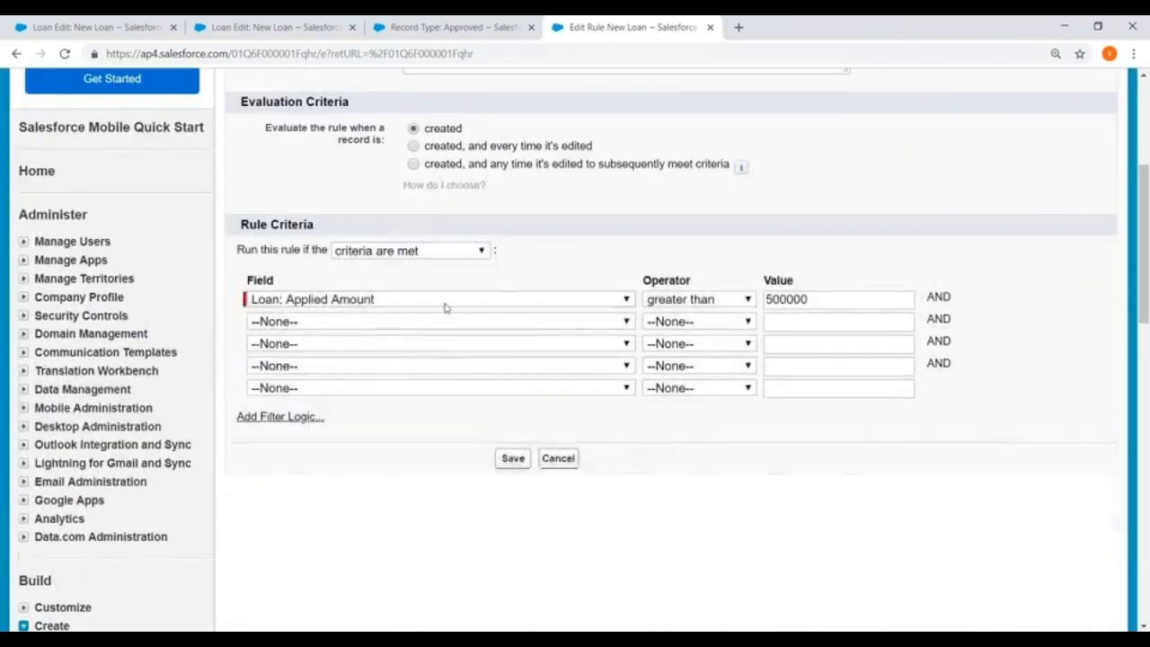
left_click(396, 300)
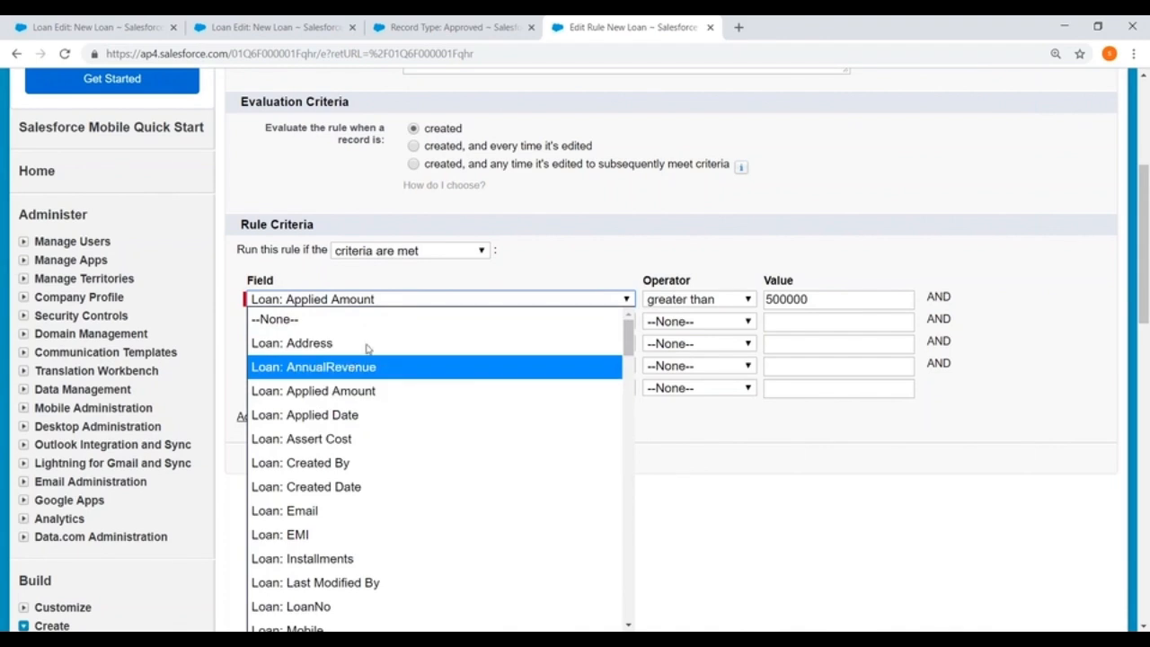
left_click(450, 254)
left_click(386, 293)
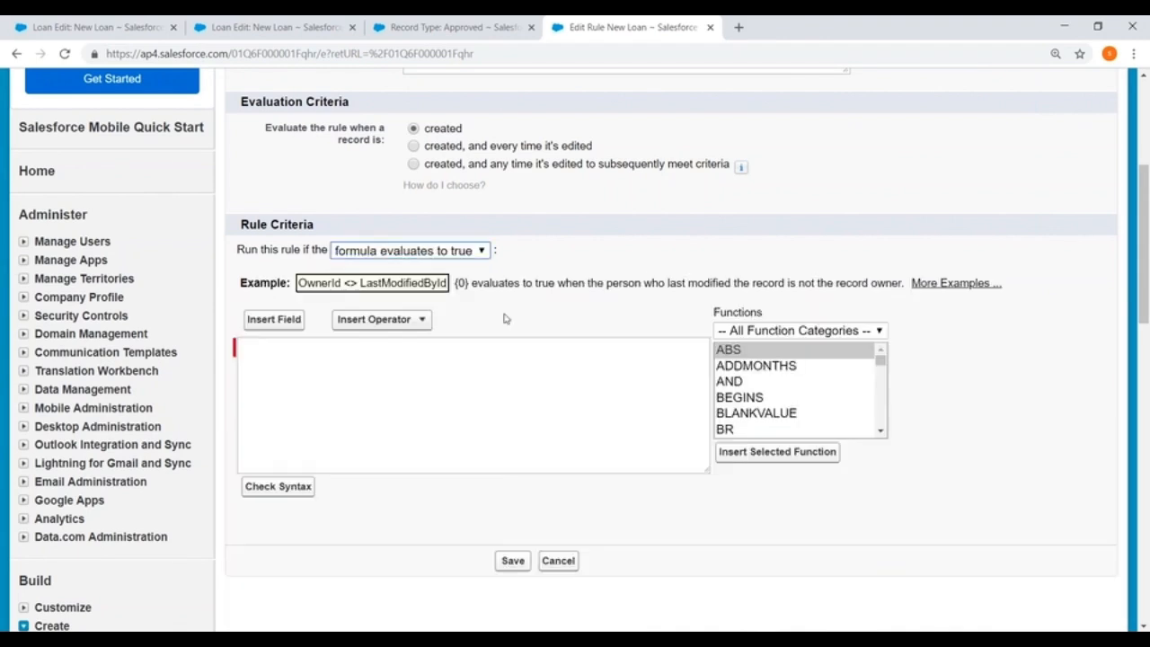
Enter NOT(ISNULL( Applied_Amount__c )) as the rule formula, check its syntax, and save the rule.
scroll(504, 318, "down", 1)
left_click(282, 297)
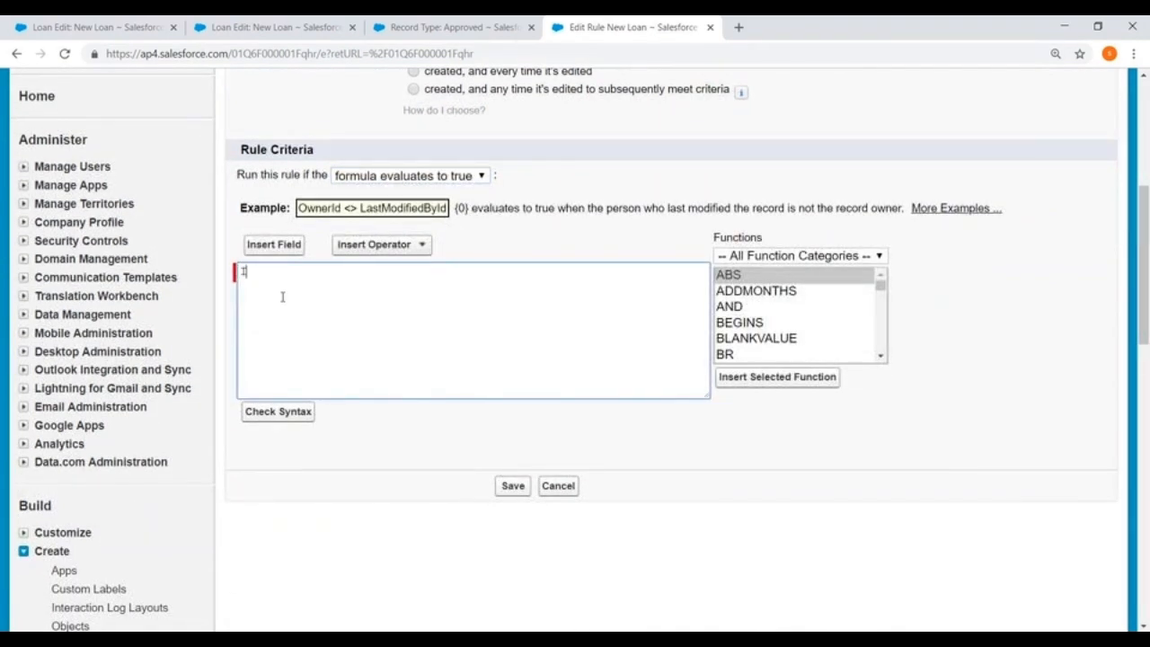
type("NOT(ISNULL(Ap")
left_click(274, 245)
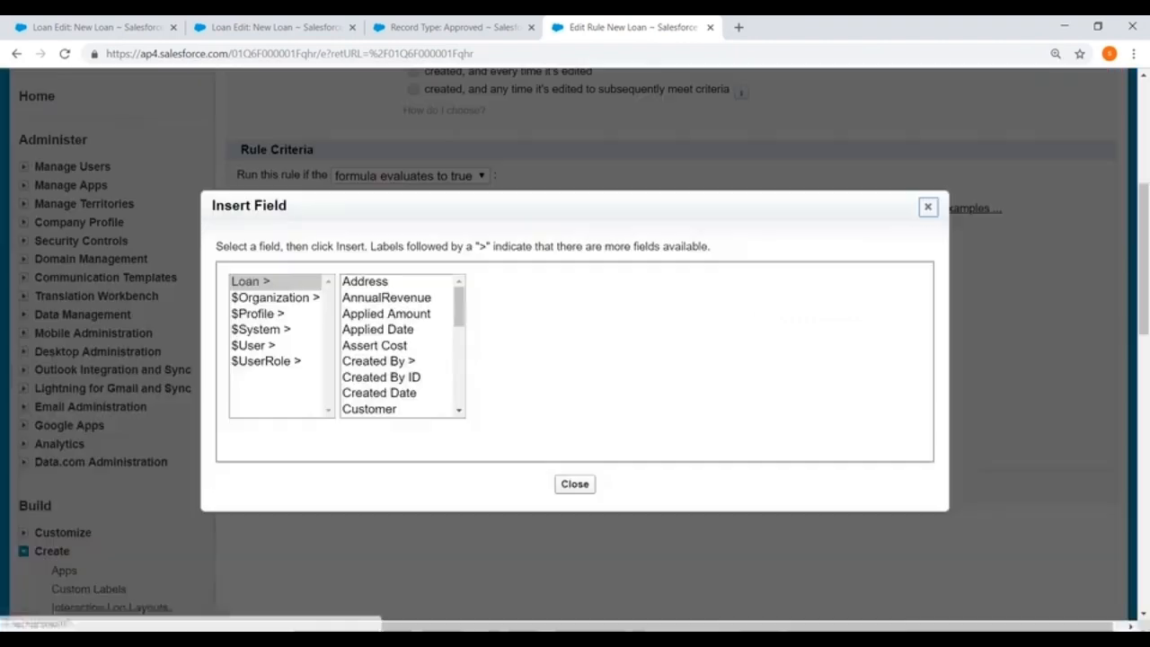
left_click(395, 316)
left_click(557, 387)
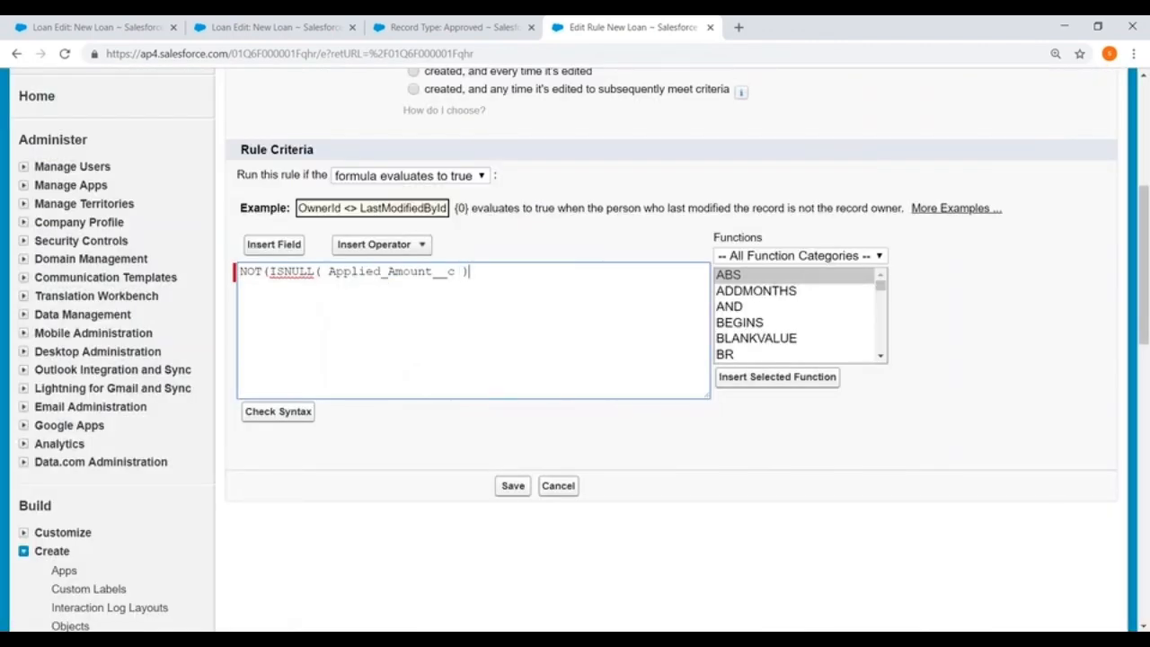
left_click(278, 411)
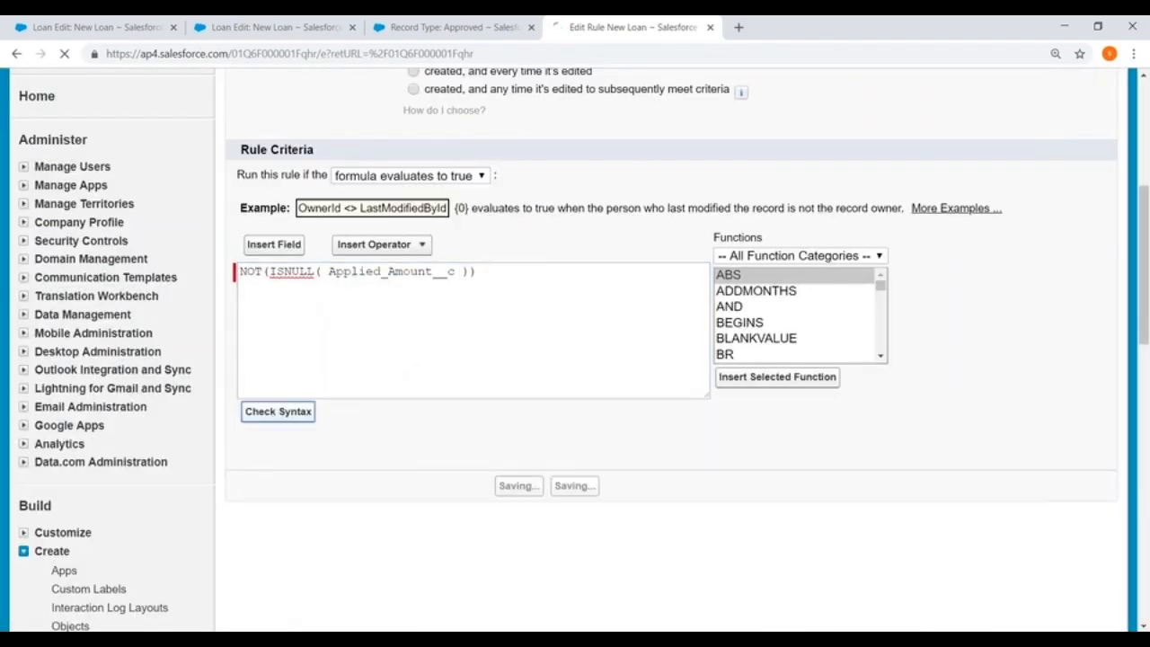
scroll(432, 377, "down", 5)
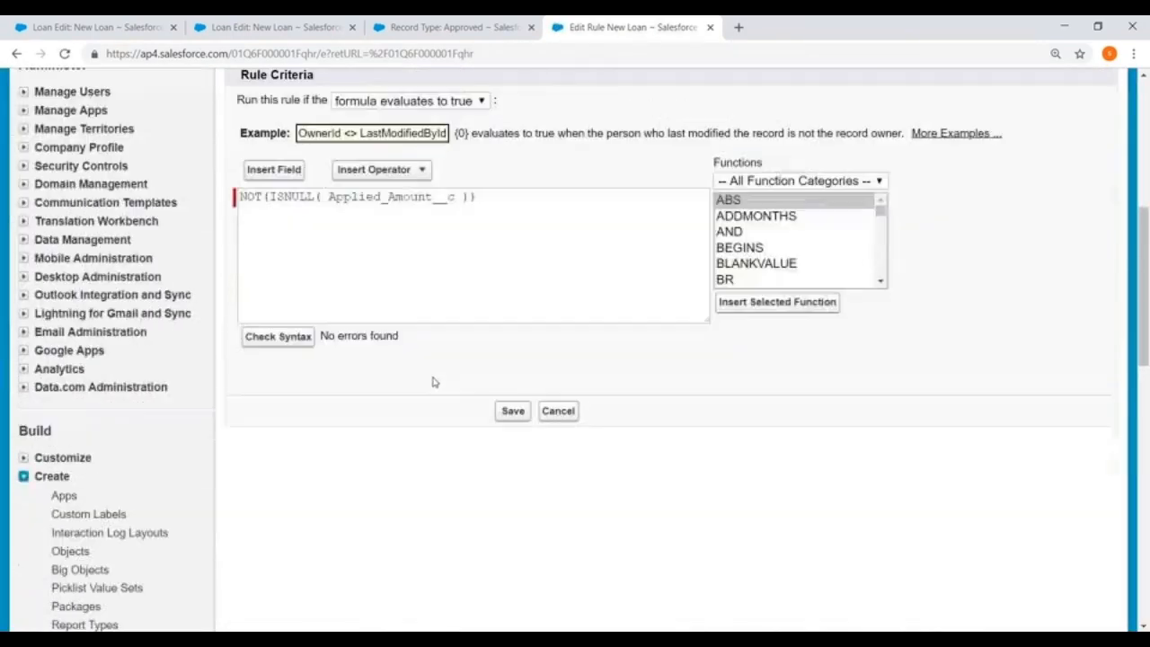
left_click(511, 411)
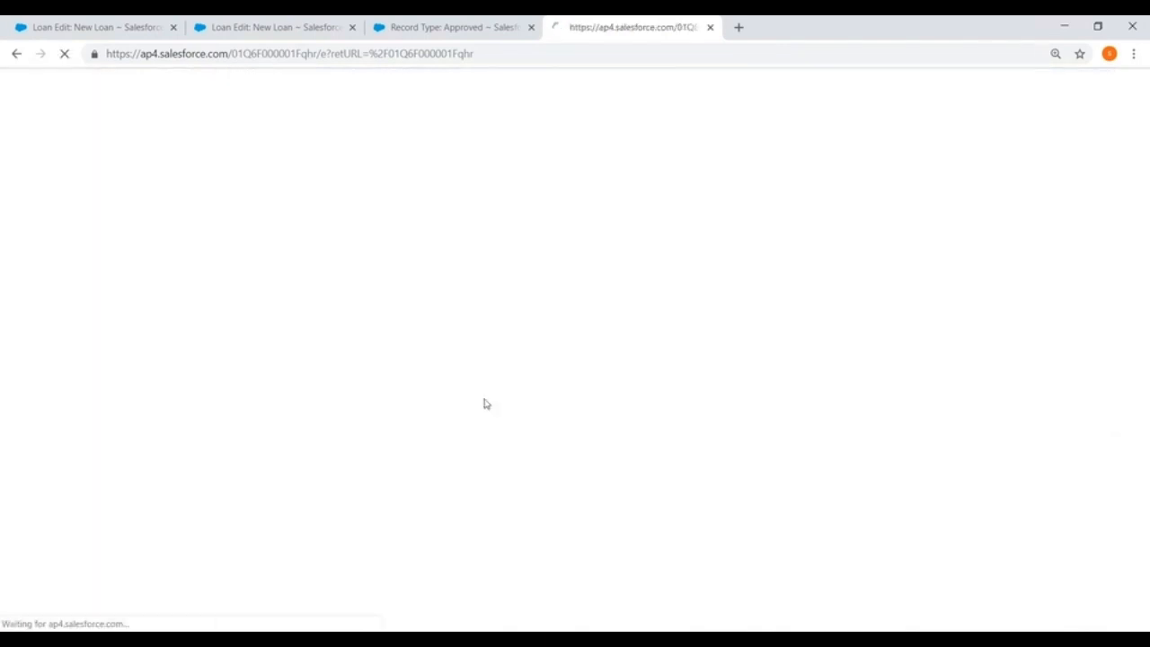
Open the New Loan rule's Status_Update field update, review its edit settings, and save it without changes.
scroll(409, 287, "down", 3)
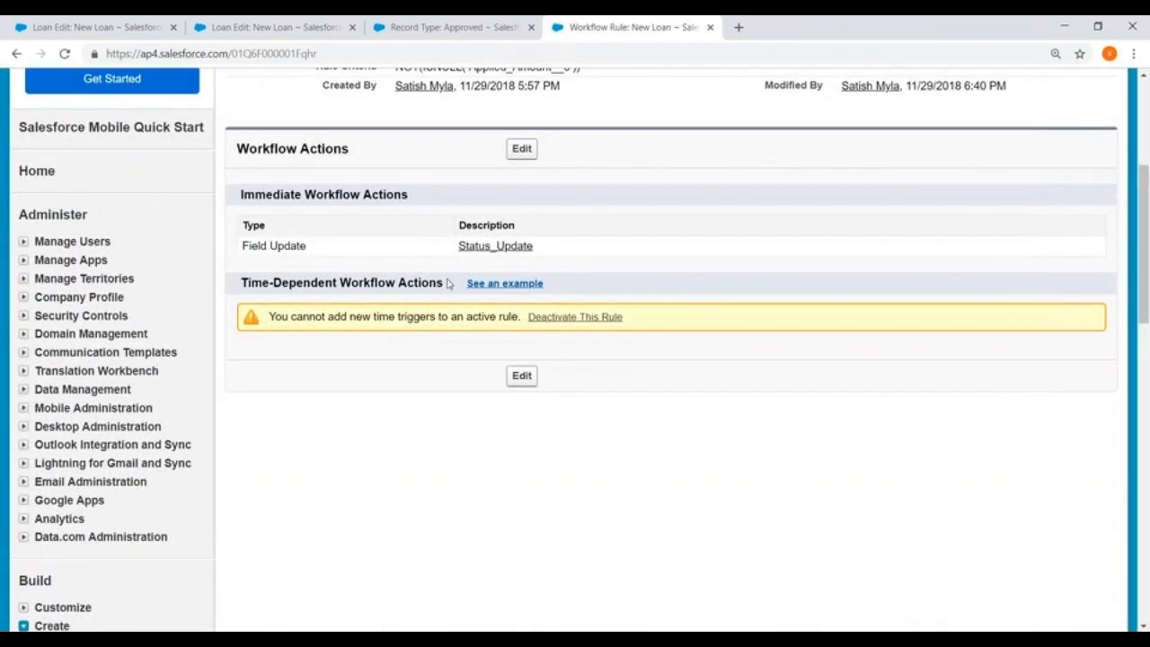
left_click(486, 247)
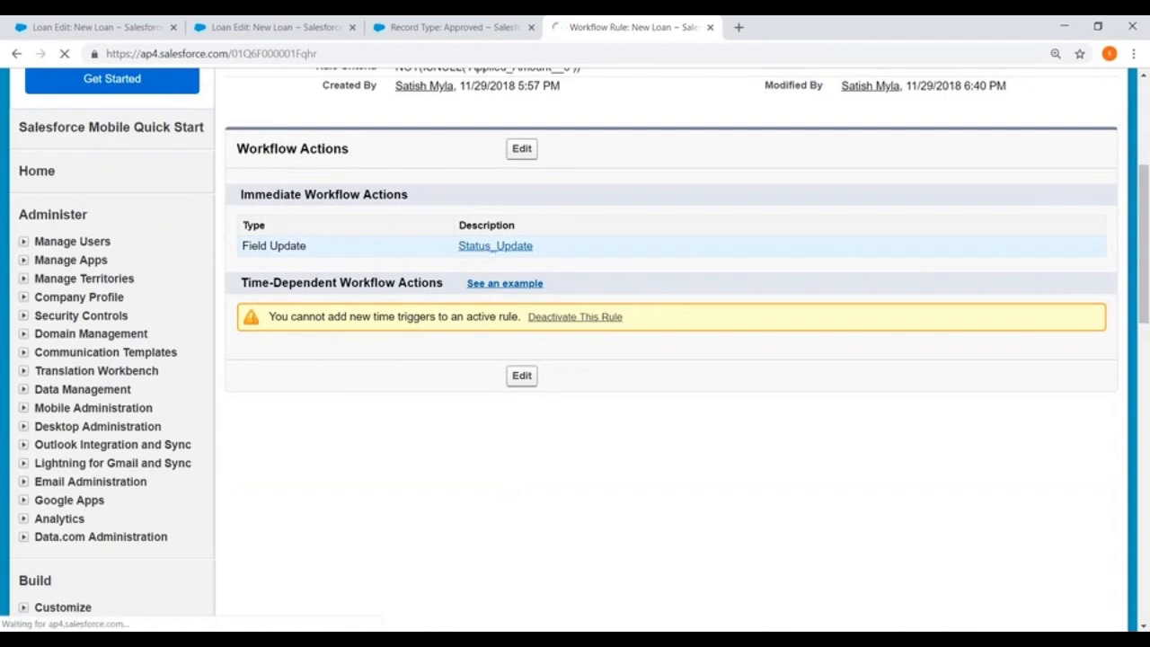
scroll(513, 285, "down", 3)
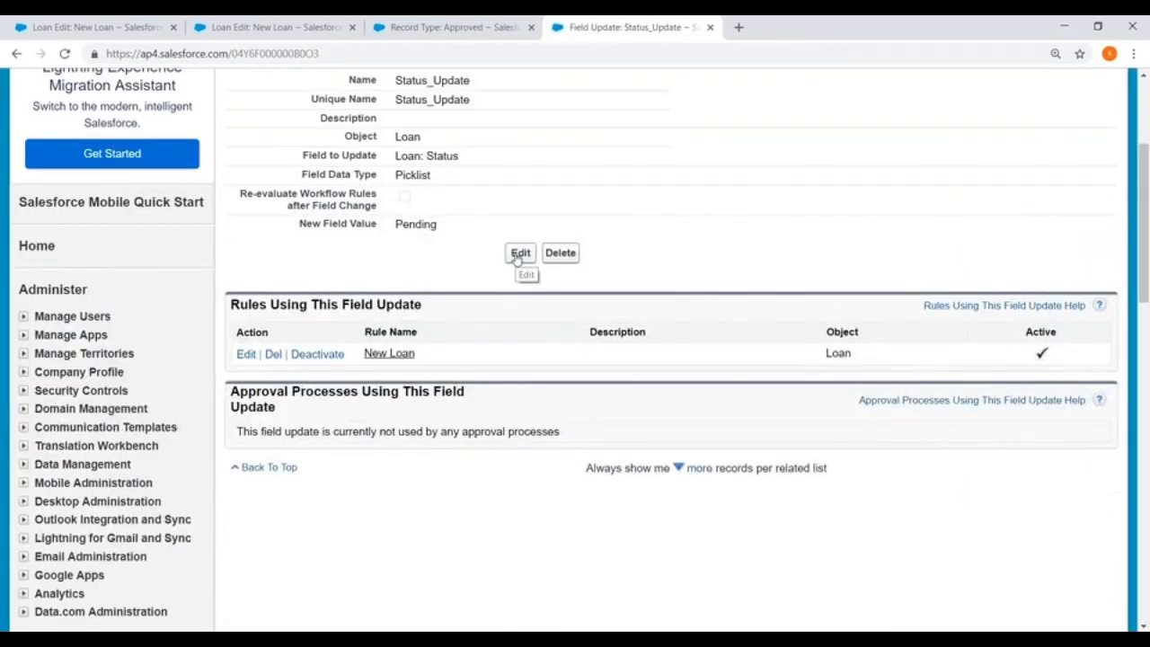
scroll(520, 261, "up", 3)
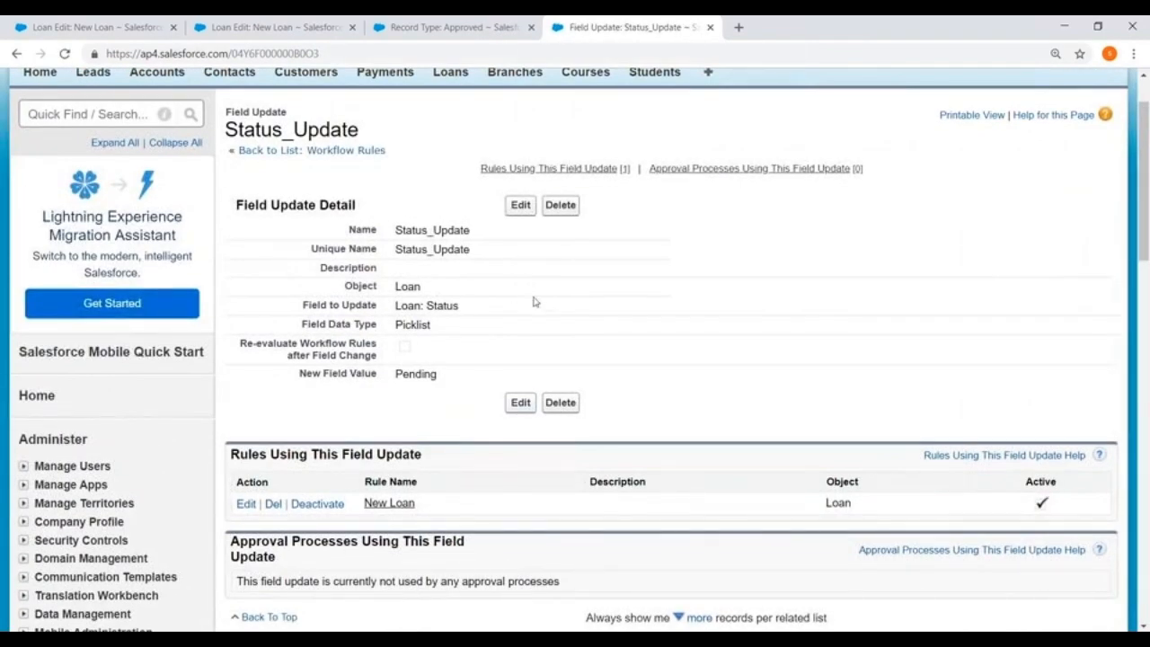
left_click(515, 210)
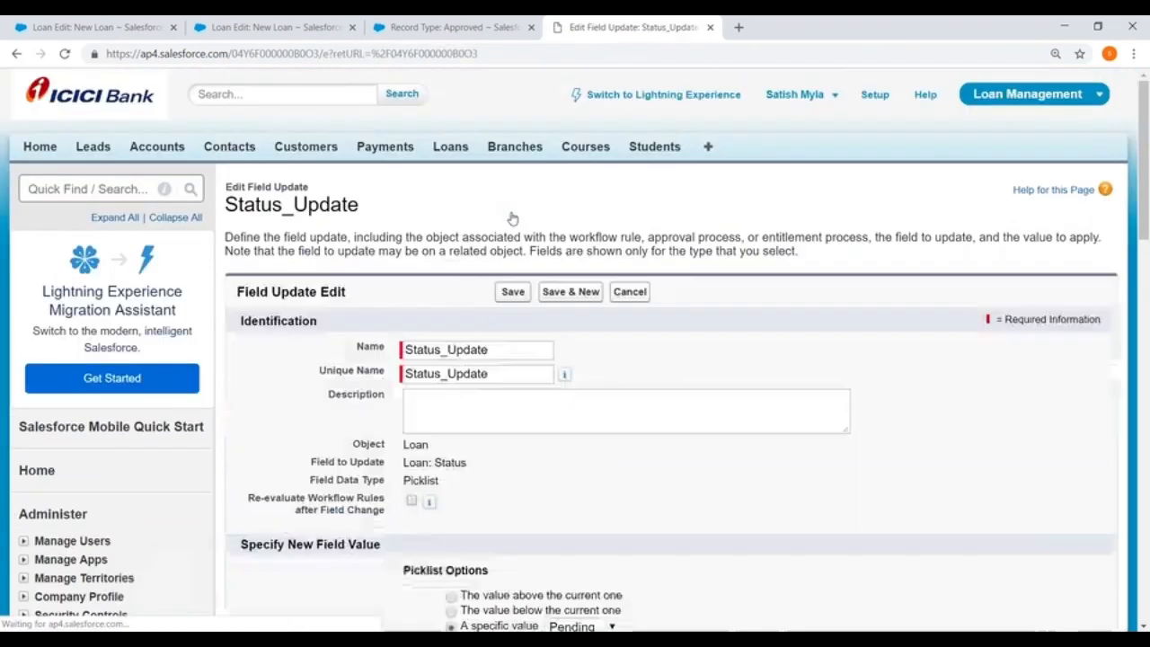
scroll(509, 218, "down", 3)
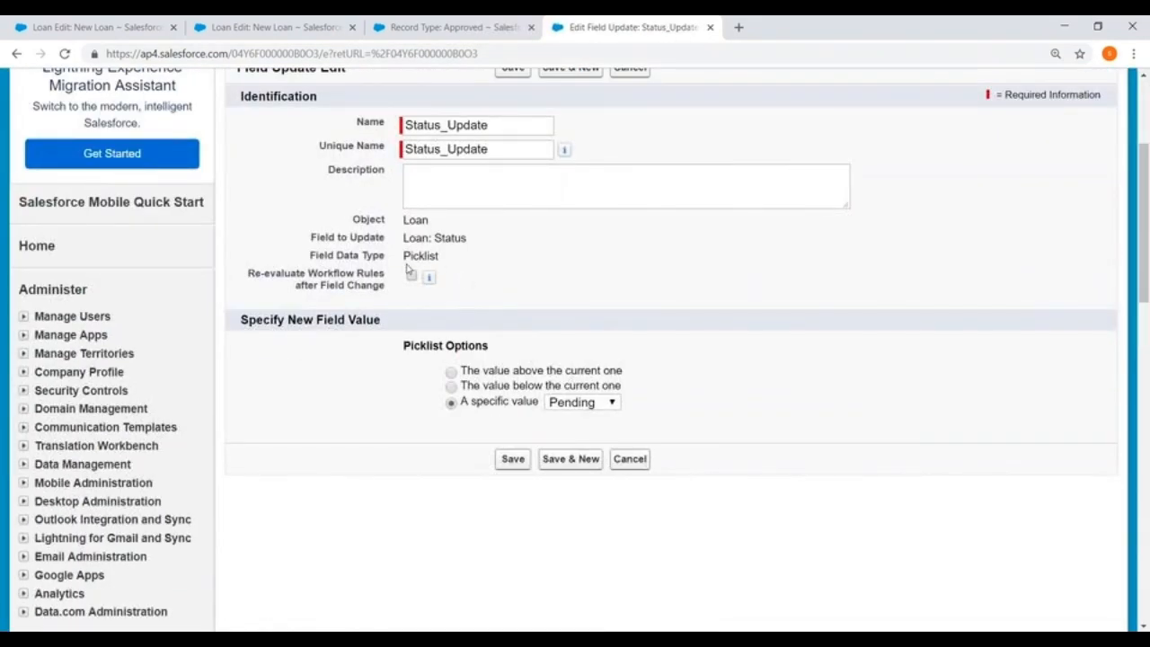
scroll(519, 178, "up", 2)
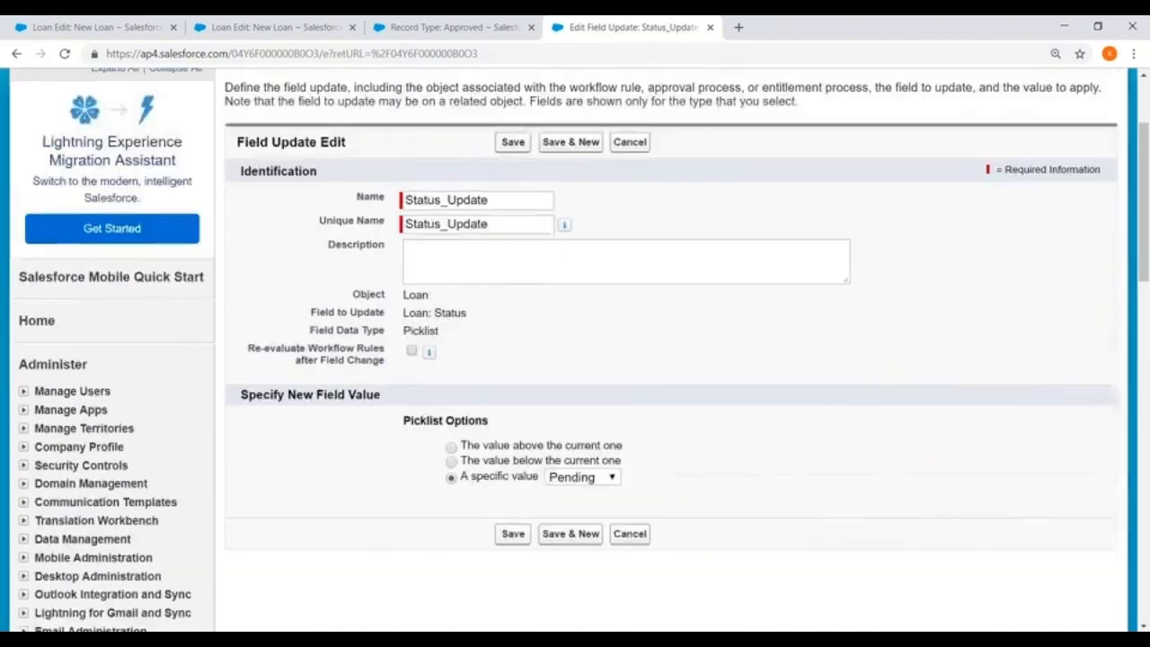
left_click(511, 142)
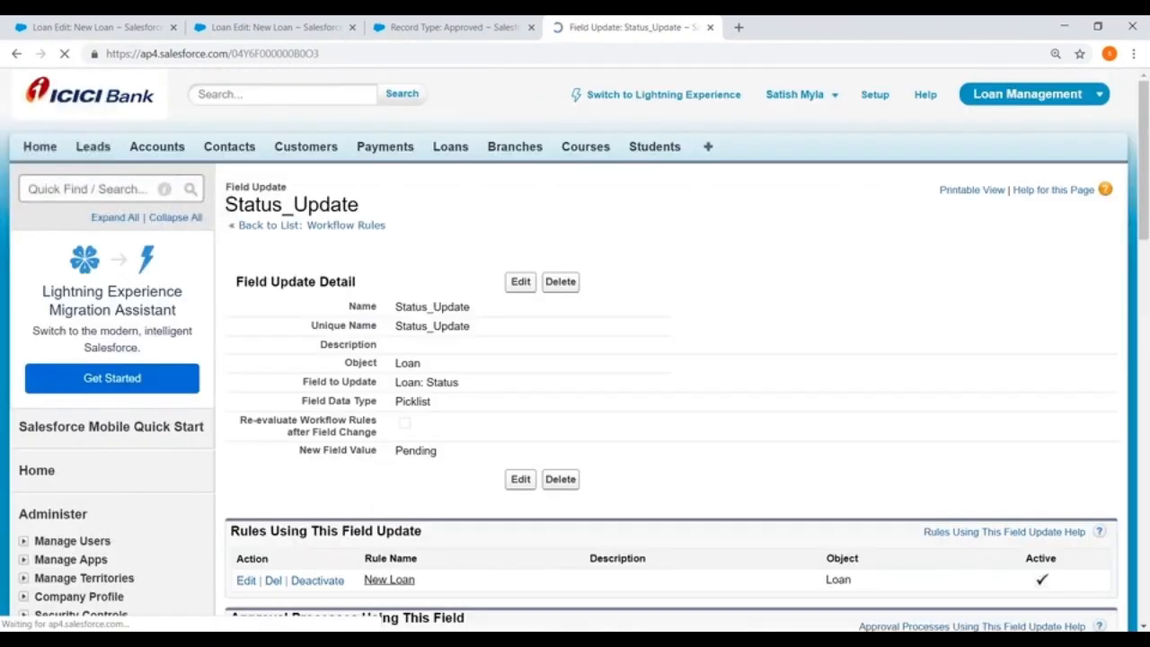
Return to the workflow rules list, reopen the New Loan rule, and deactivate it.
scroll(424, 187, "down", 1)
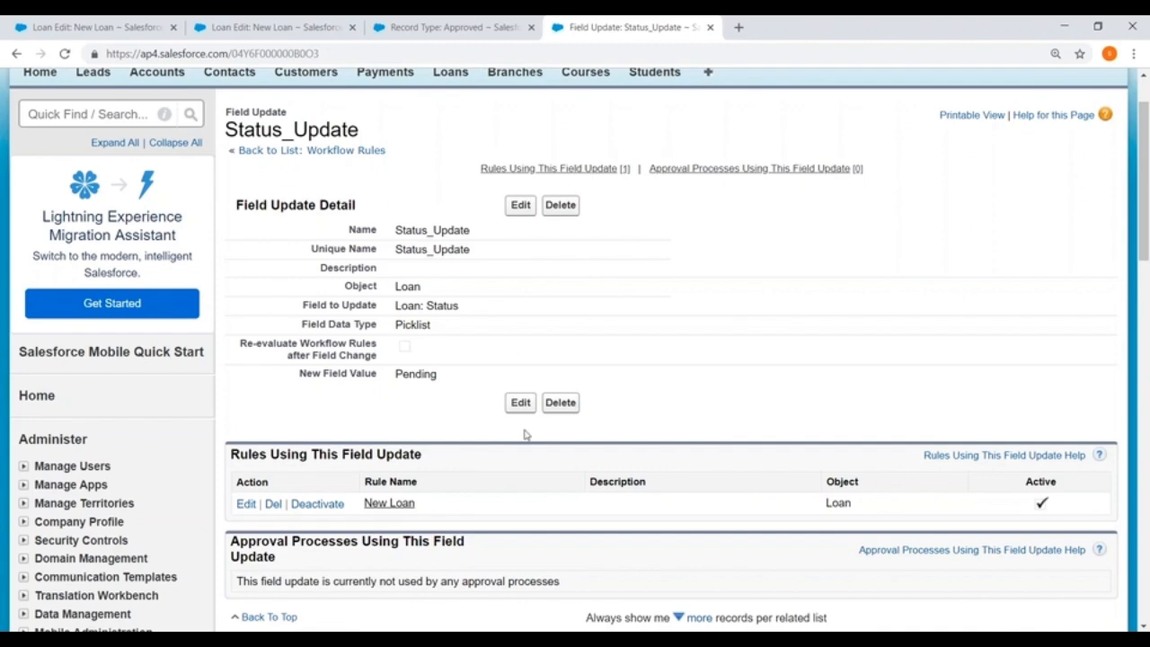
scroll(452, 454, "down", 2)
scroll(488, 275, "up", 2)
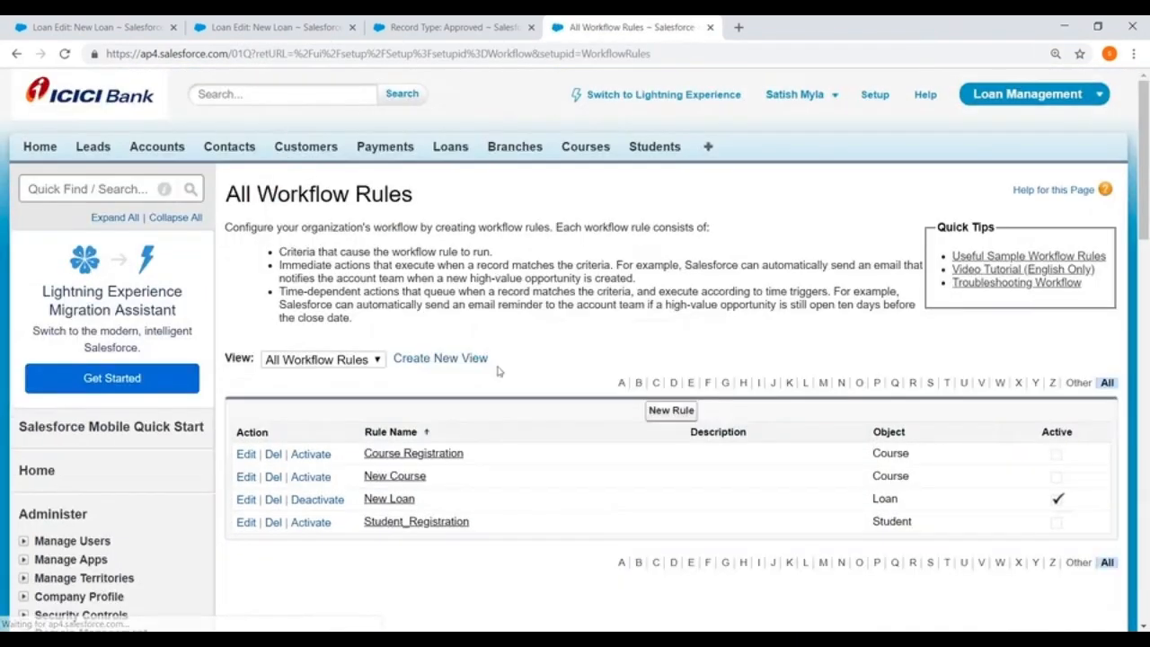
scroll(386, 360, "down", 2)
left_click(388, 350)
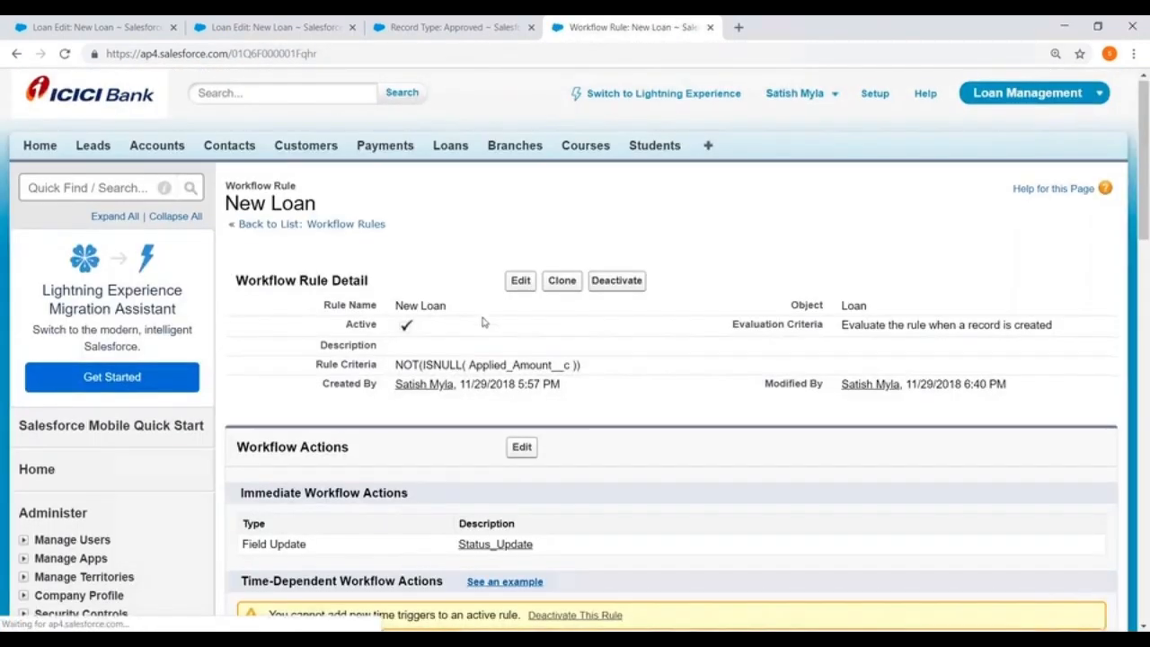
scroll(480, 321, "down", 3)
scroll(558, 251, "up", 2)
scroll(586, 285, "up", 1)
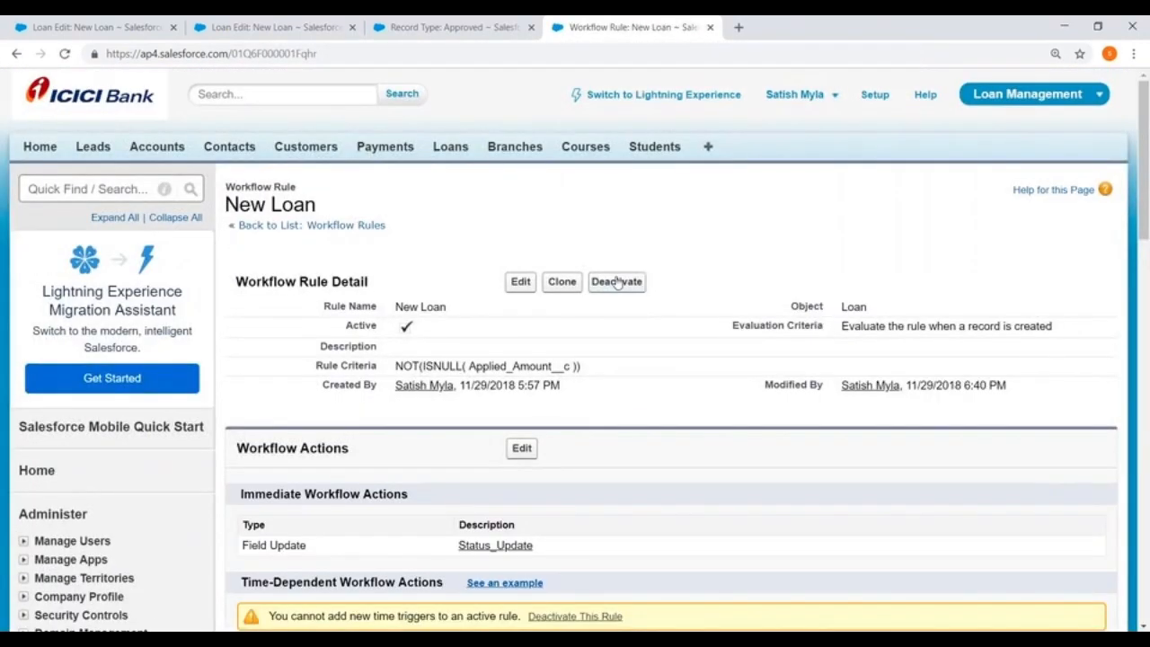
left_click(616, 283)
Add a new immediate field update action to the New Loan rule, with PendingRecordtype as its name and unique name.
scroll(525, 342, "down", 1)
left_click(521, 373)
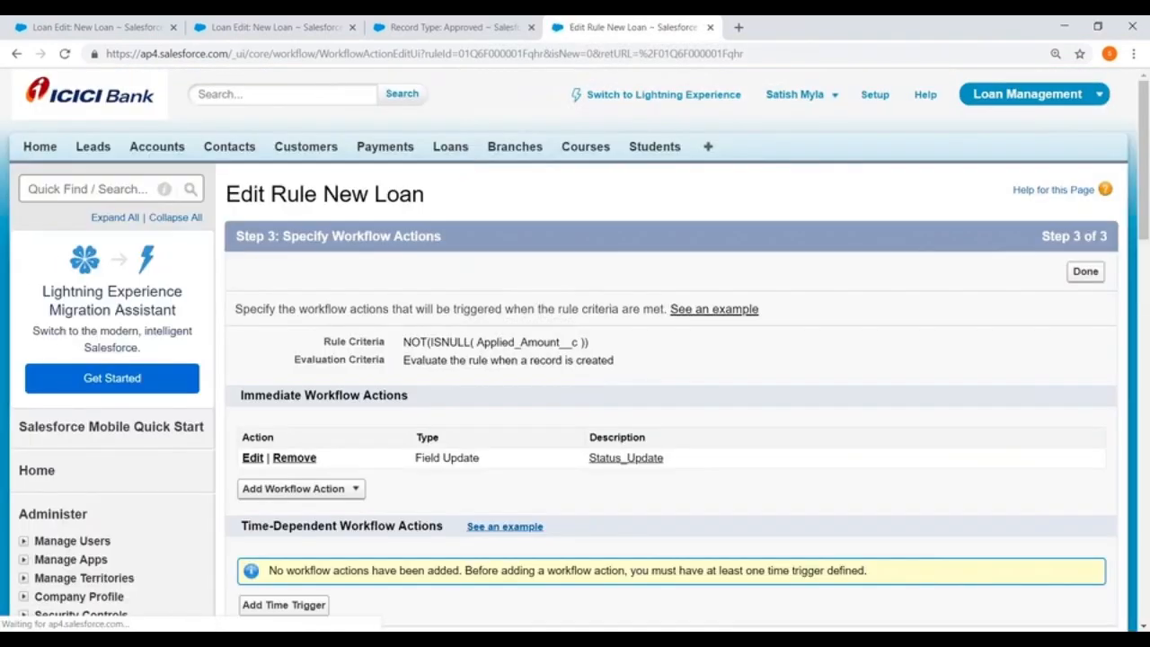
scroll(521, 373, "down", 3)
left_click(349, 266)
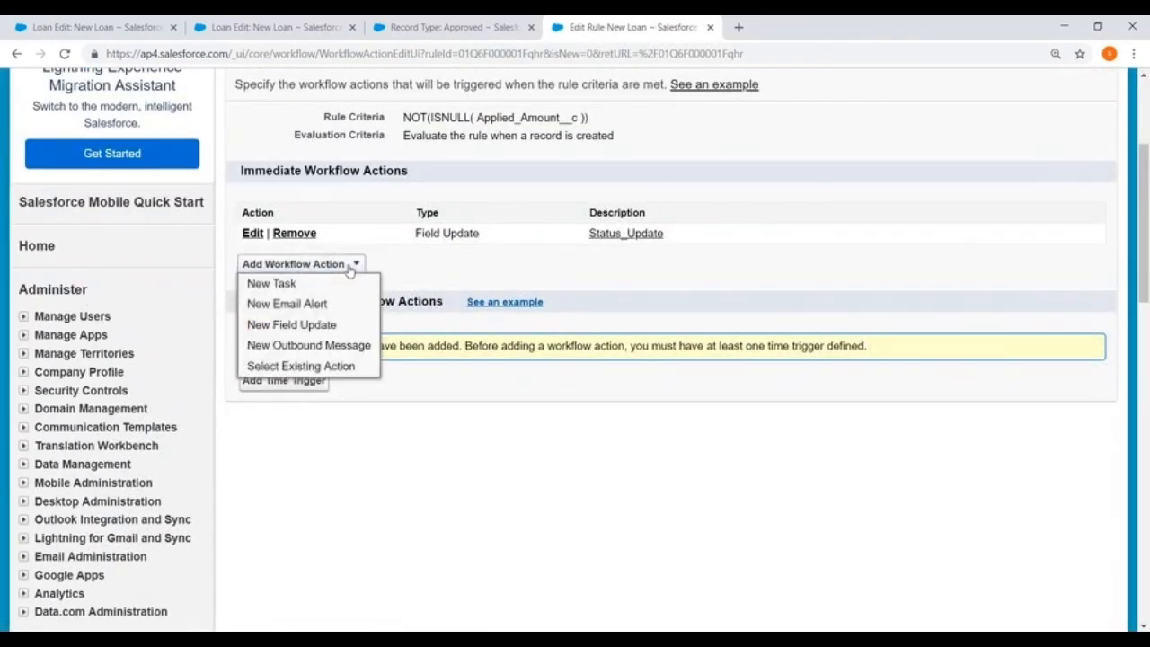
left_click(300, 323)
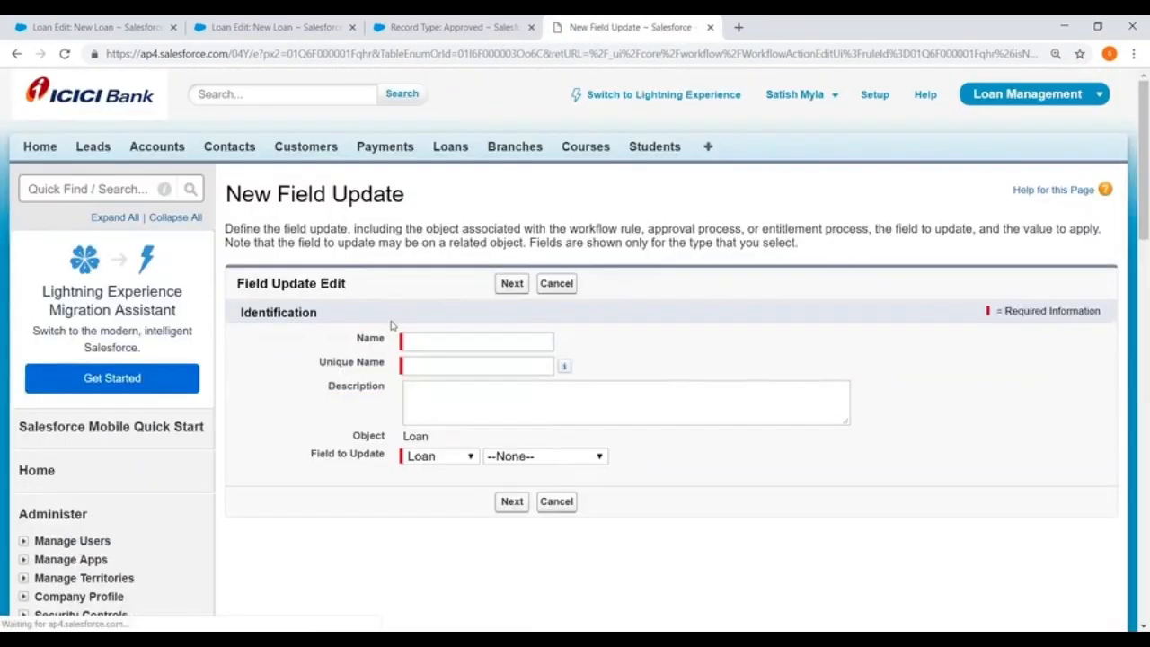
left_click(431, 341)
type("Rec")
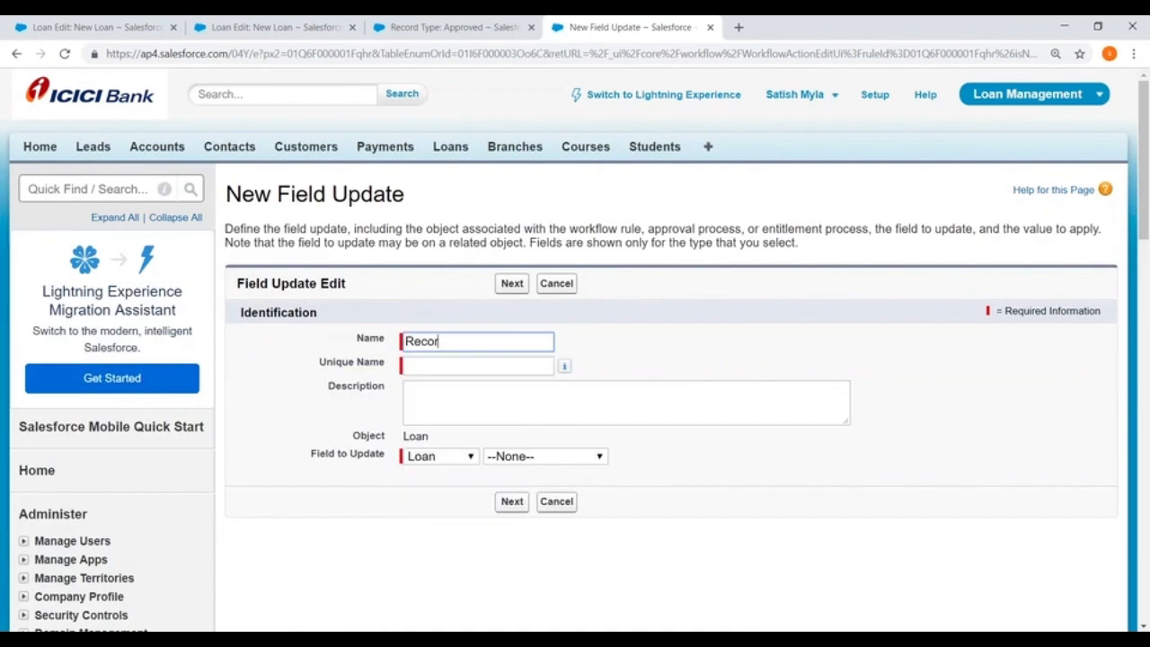
type("or")
key("BackSpace")
type("Pendi")
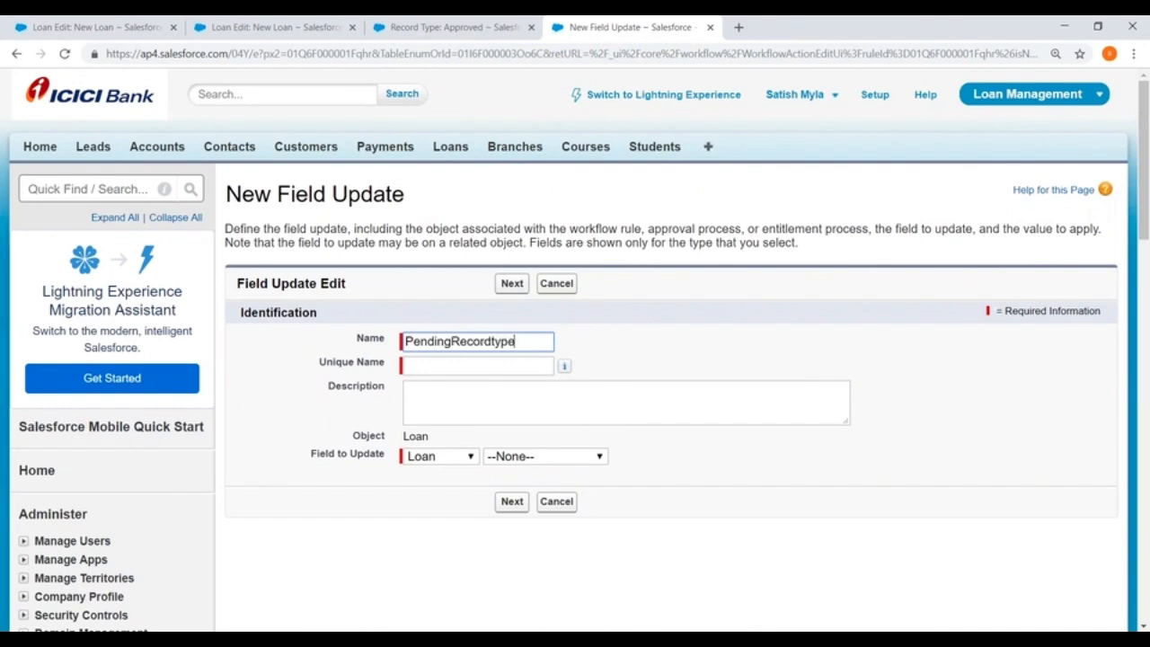
left_click(461, 373)
Set the field update to change the Loan's Record Type to Pending, and save it.
scroll(461, 374, "down", 2)
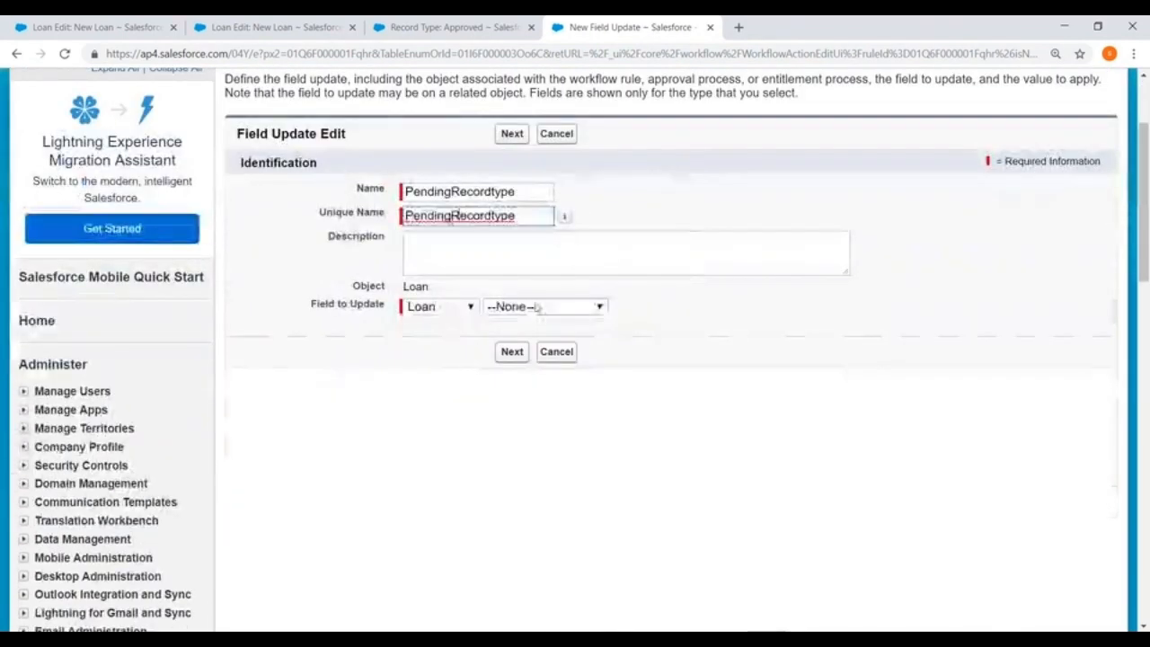
left_click(536, 306)
left_click(532, 385)
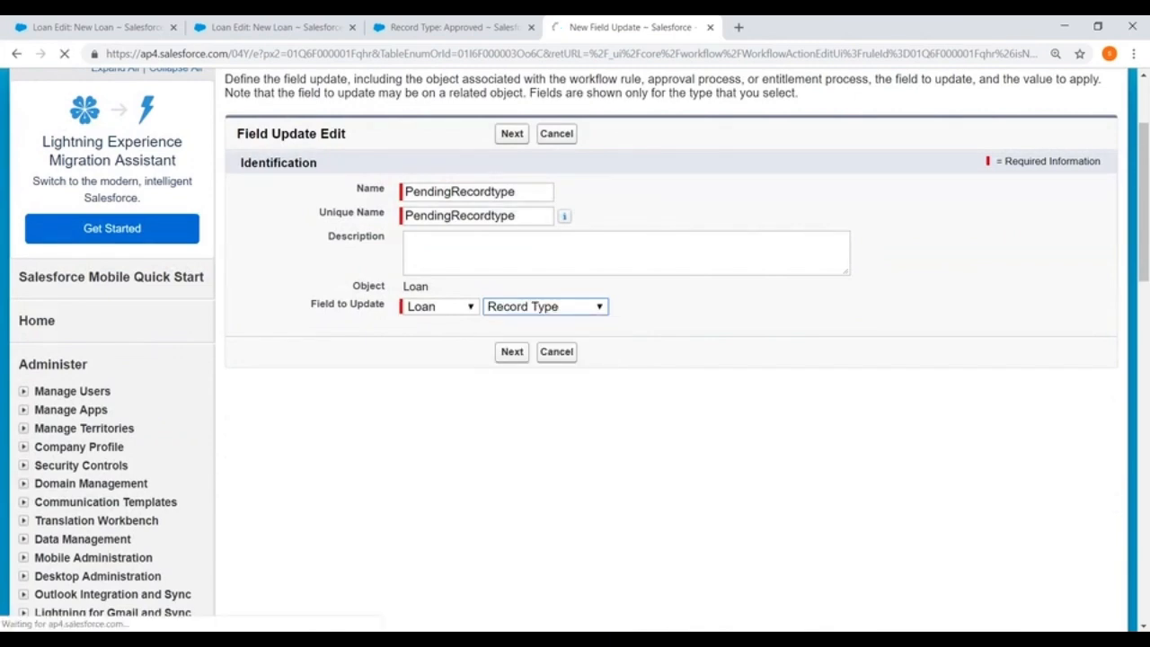
left_click(511, 352)
scroll(509, 333, "down", 2)
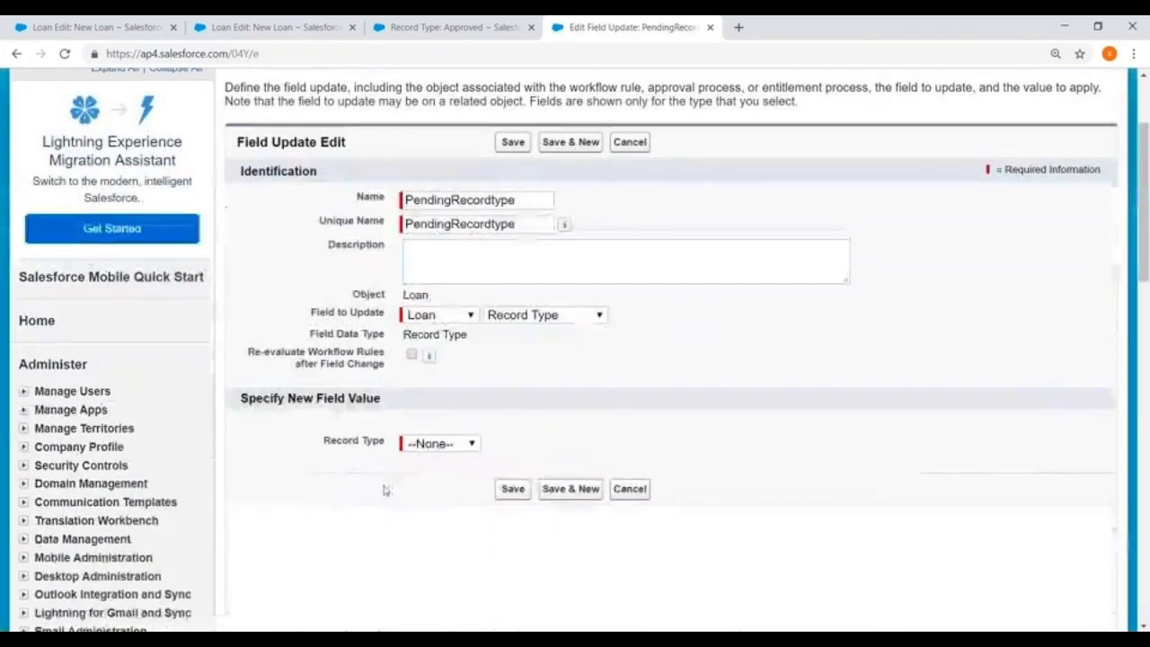
left_click(459, 444)
left_click(433, 536)
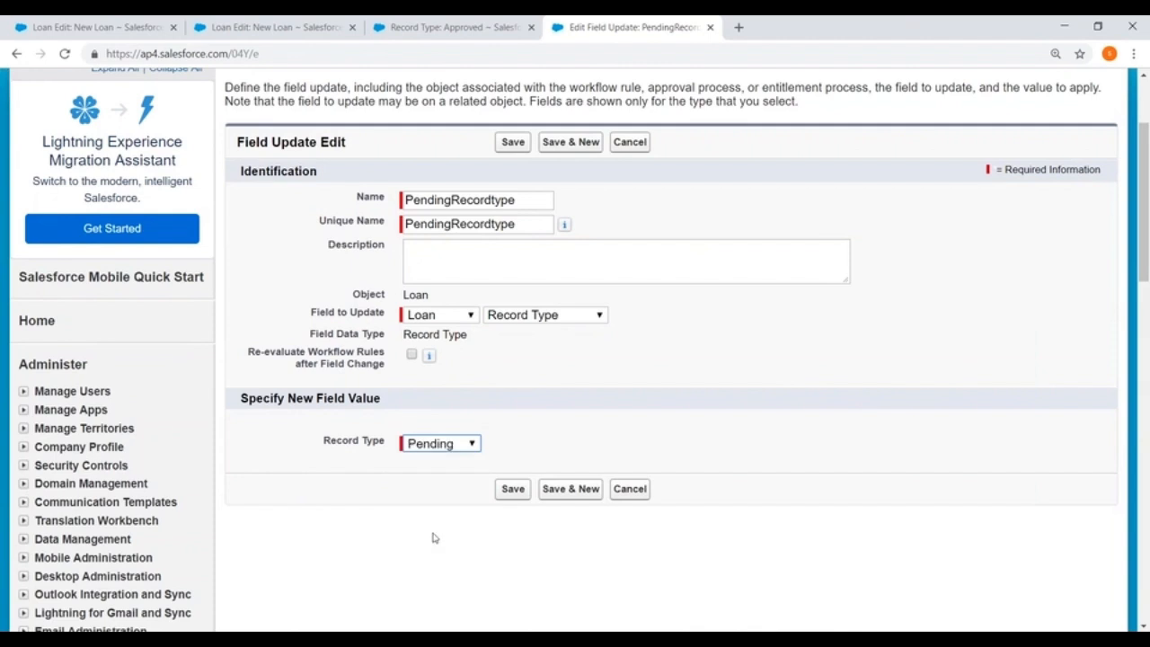
left_click(522, 489)
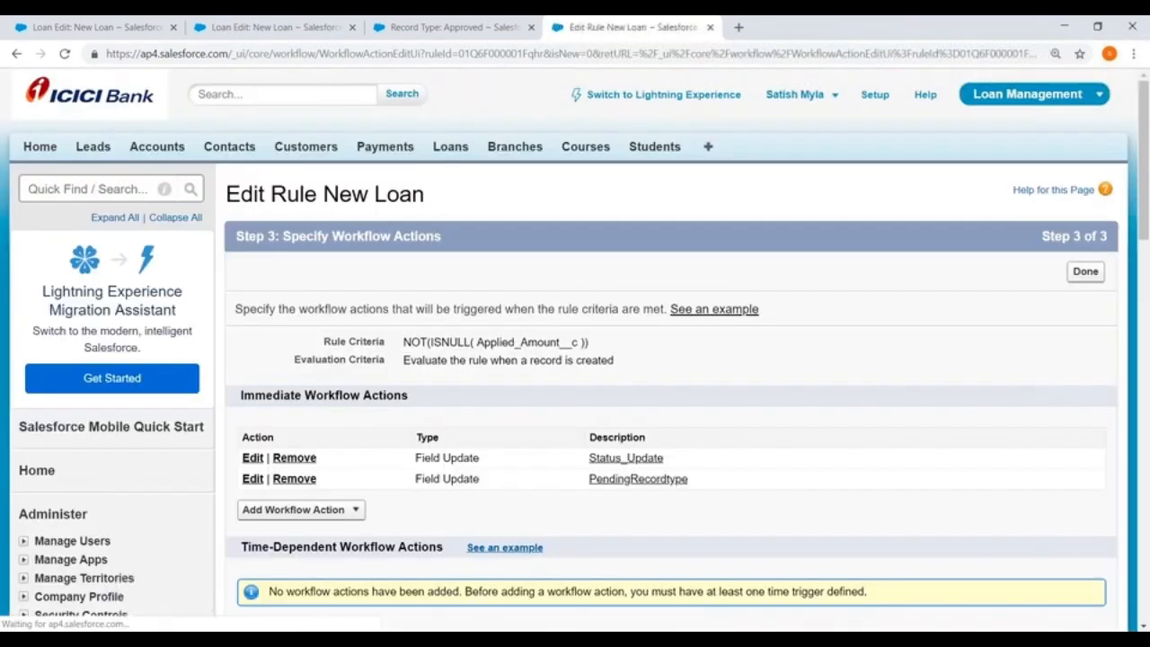
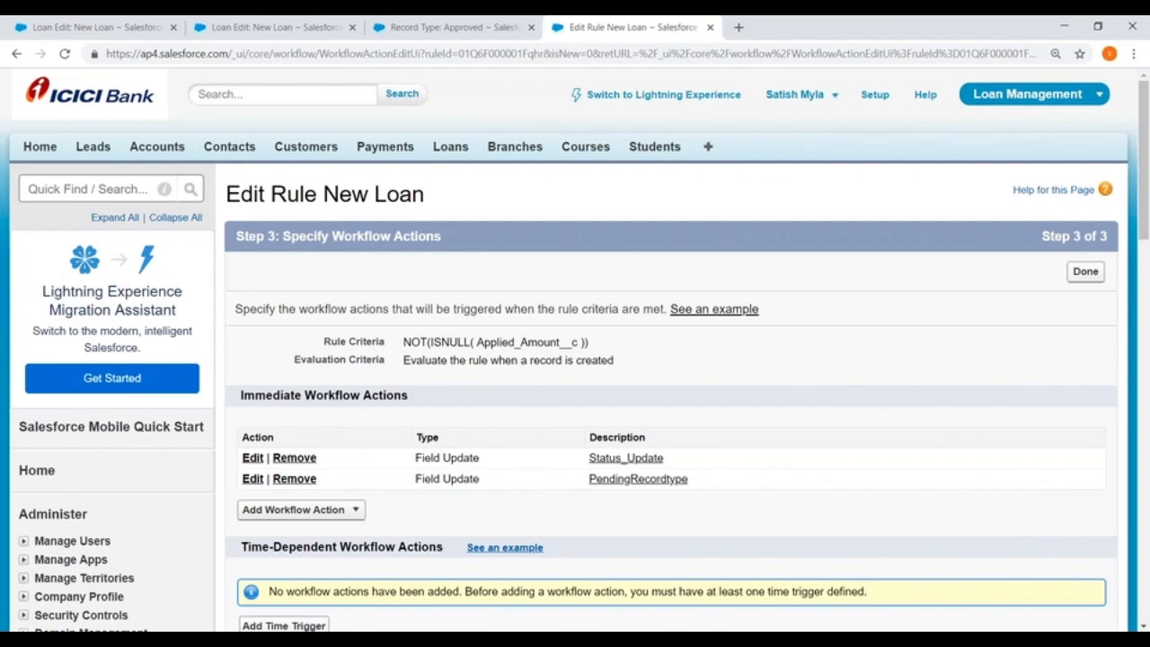
Finish editing the New Loan rule's workflow actions and return to the workflow rules list.
scroll(516, 458, "down", 2)
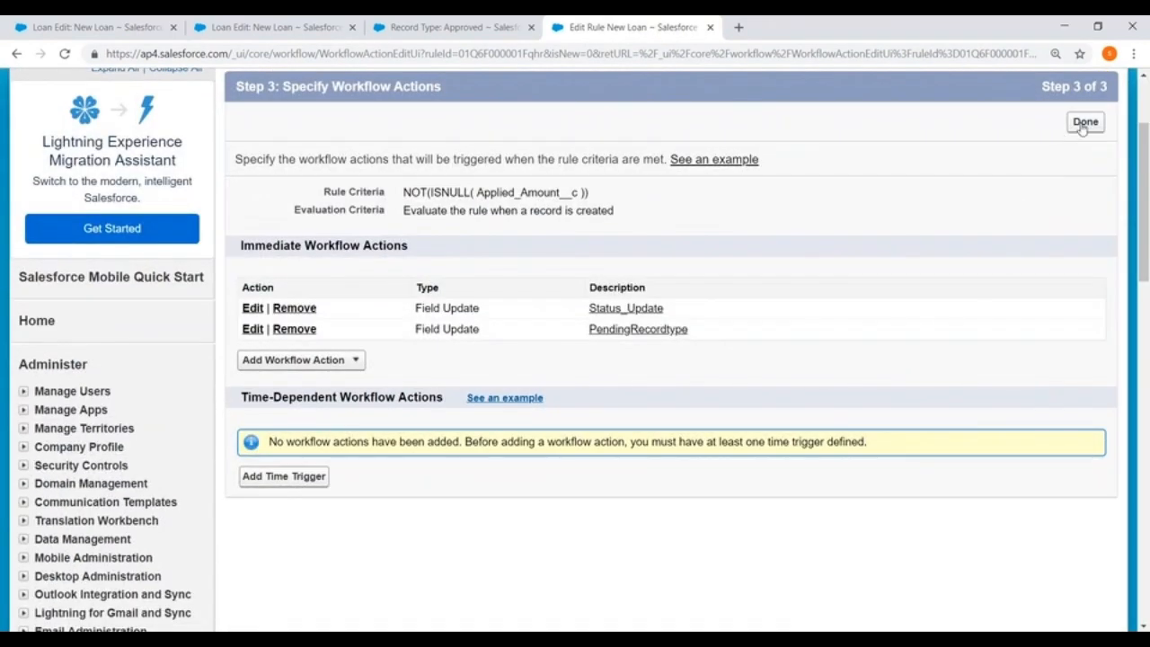
left_click(1084, 122)
scroll(180, 444, "down", 8)
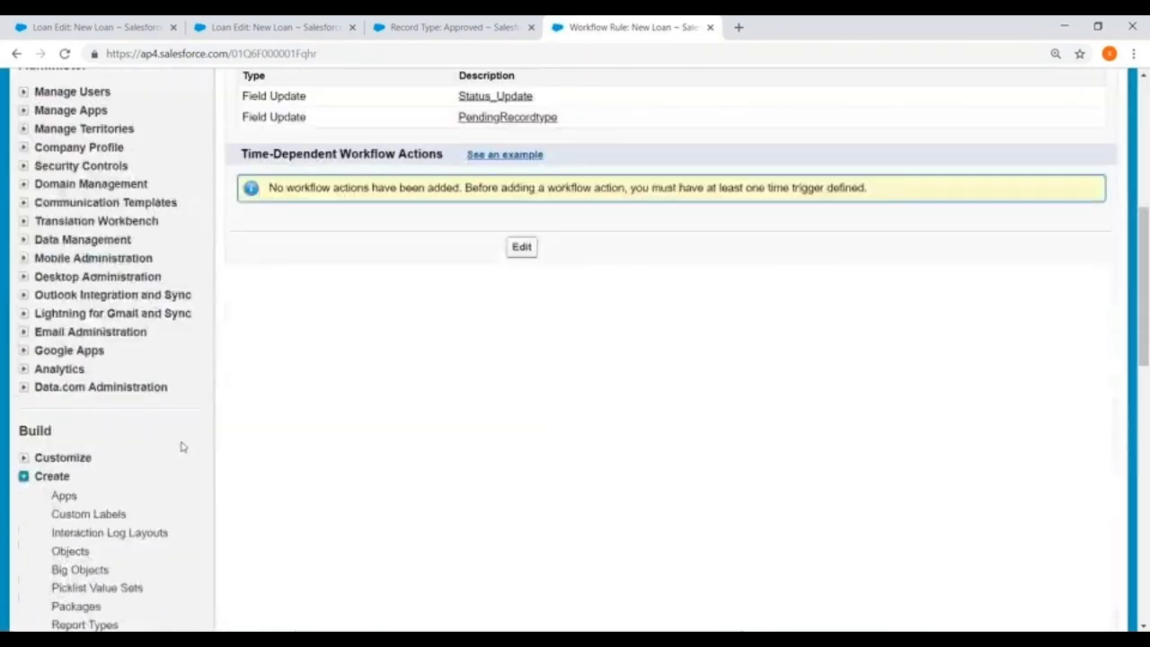
scroll(153, 447, "down", 1)
left_click(83, 447)
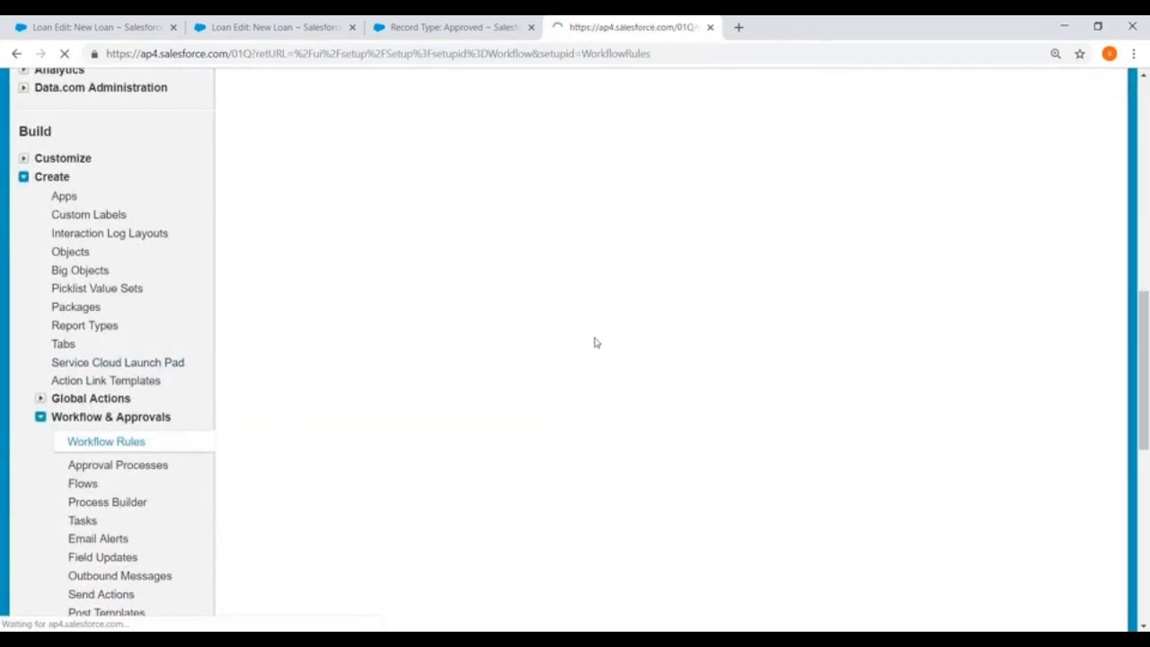
Create a new workflow rule with Loan as its object and proceed to the rule configuration.
left_click(672, 410)
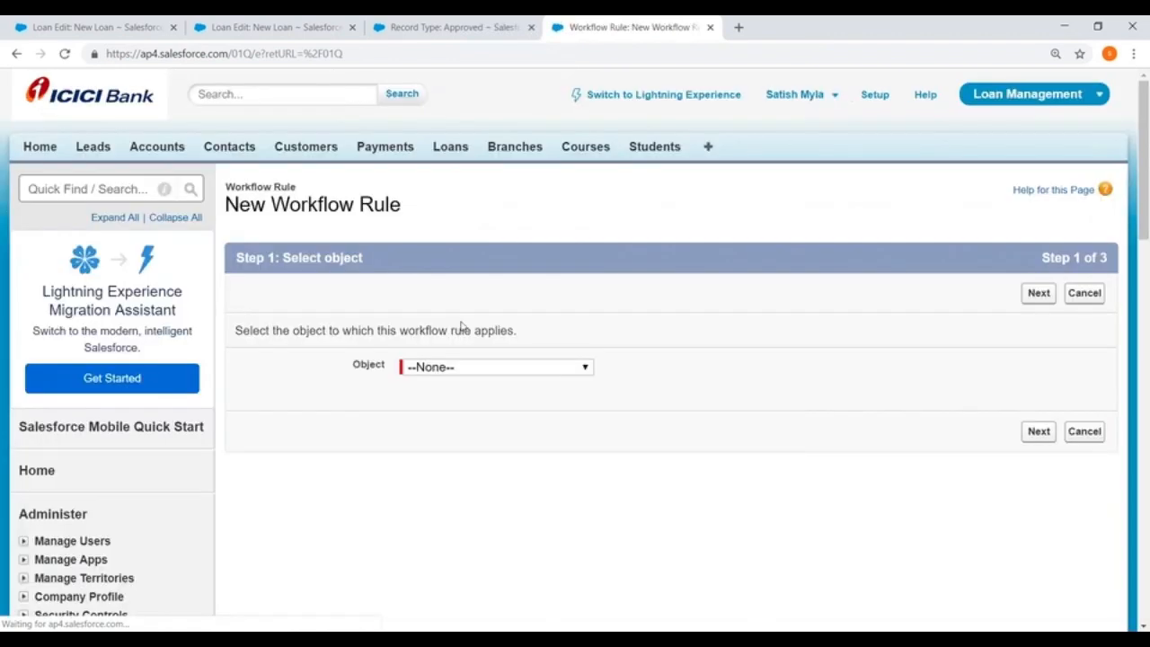
left_click(485, 367)
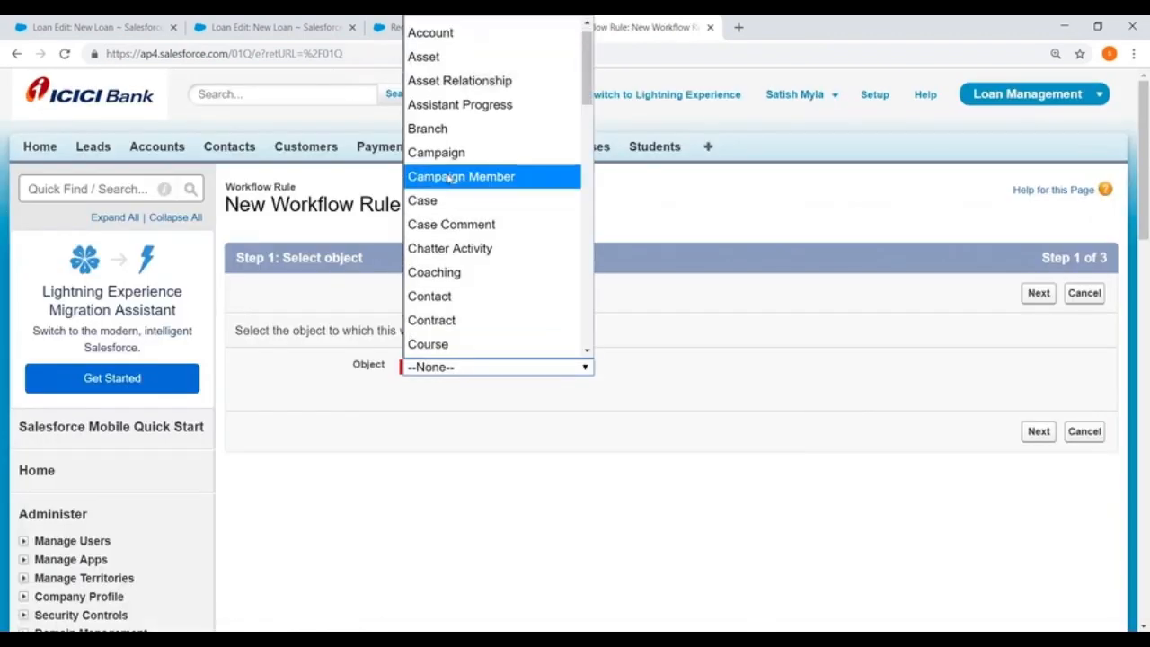
scroll(440, 193, "down", 5)
scroll(437, 279, "down", 3)
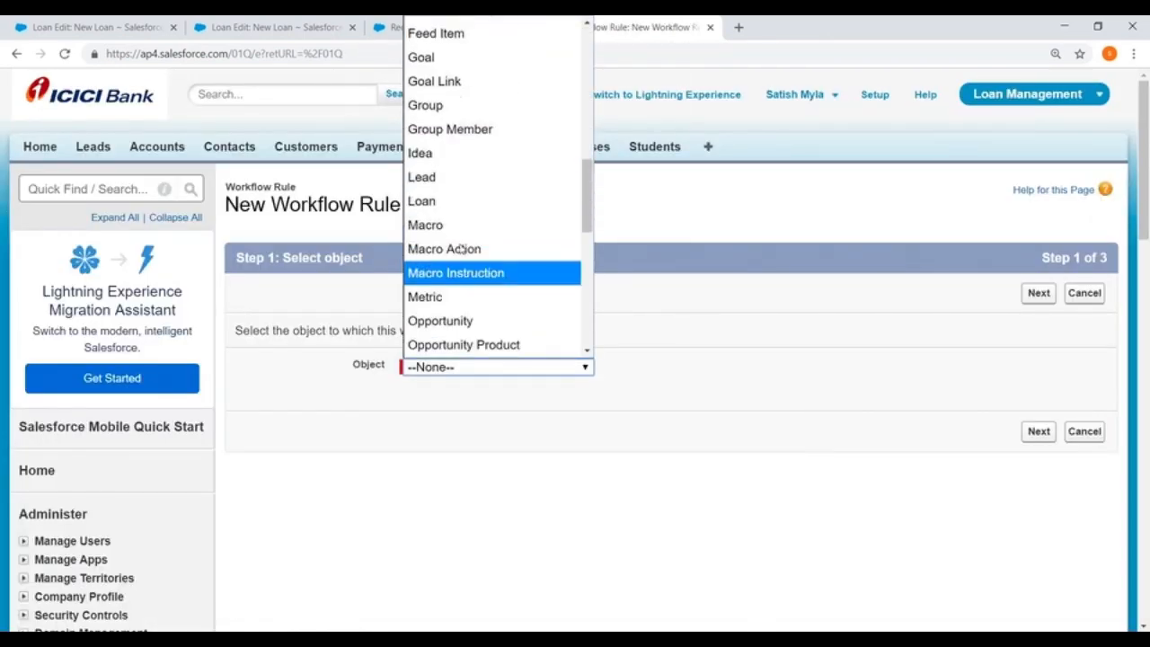
left_click(436, 201)
left_click(1039, 433)
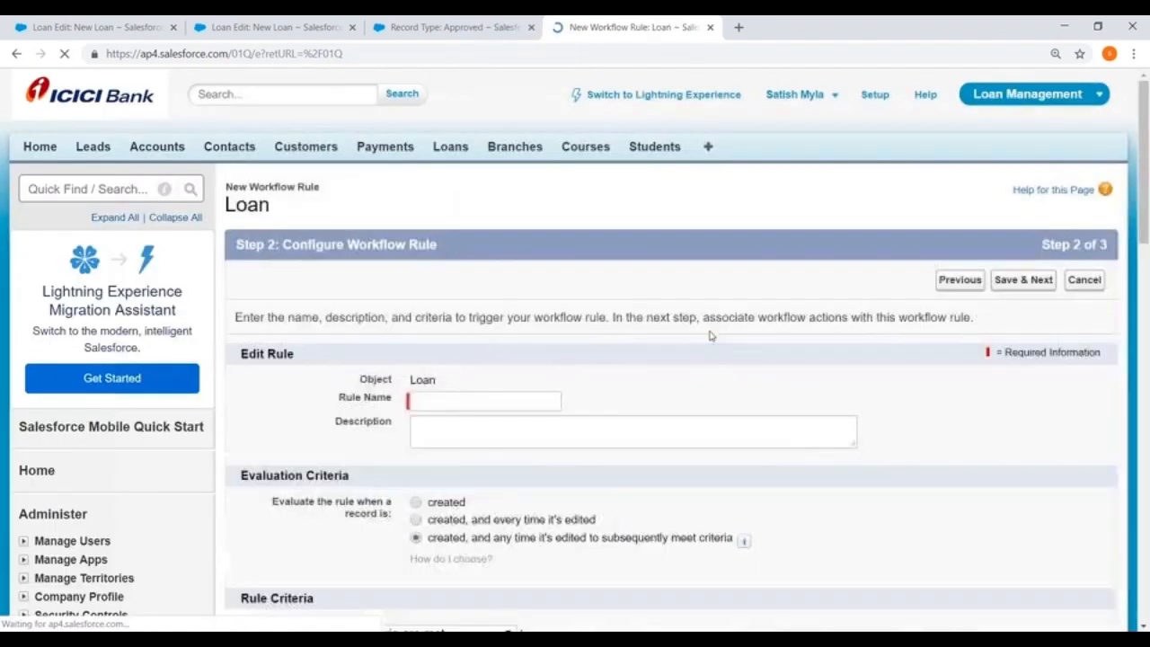
Name the new workflow rule ApprovedLoans.
left_click(436, 402)
type("Sta")
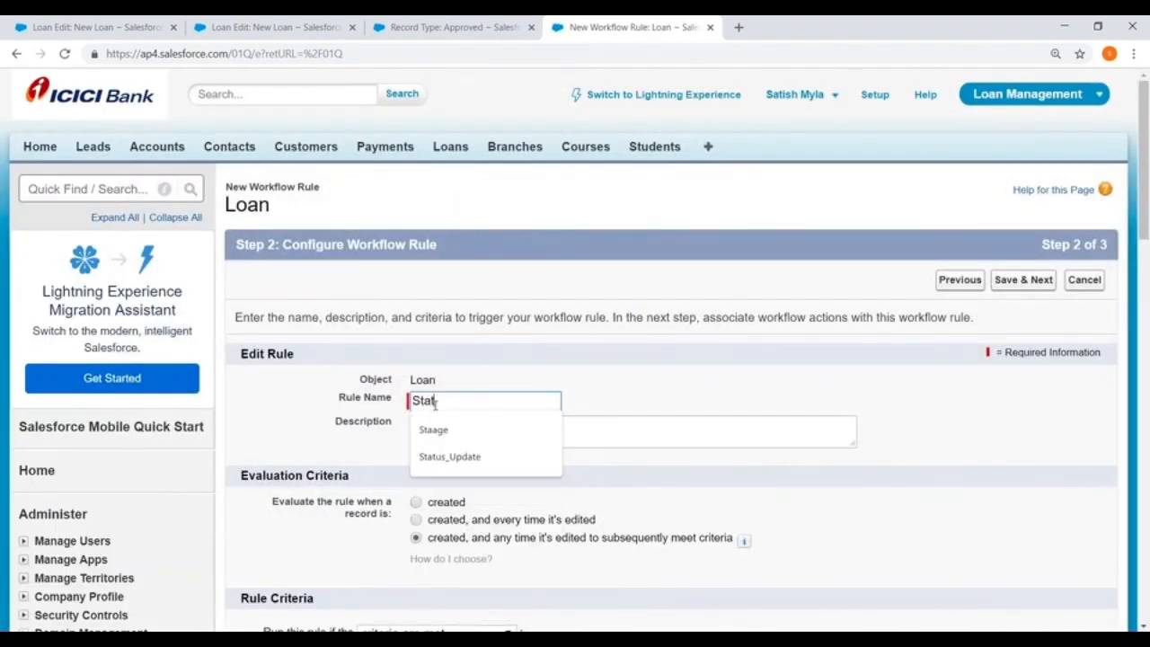
key("BackSpace")
key("BackSpace")
key("BackSpace")
type("Approve")
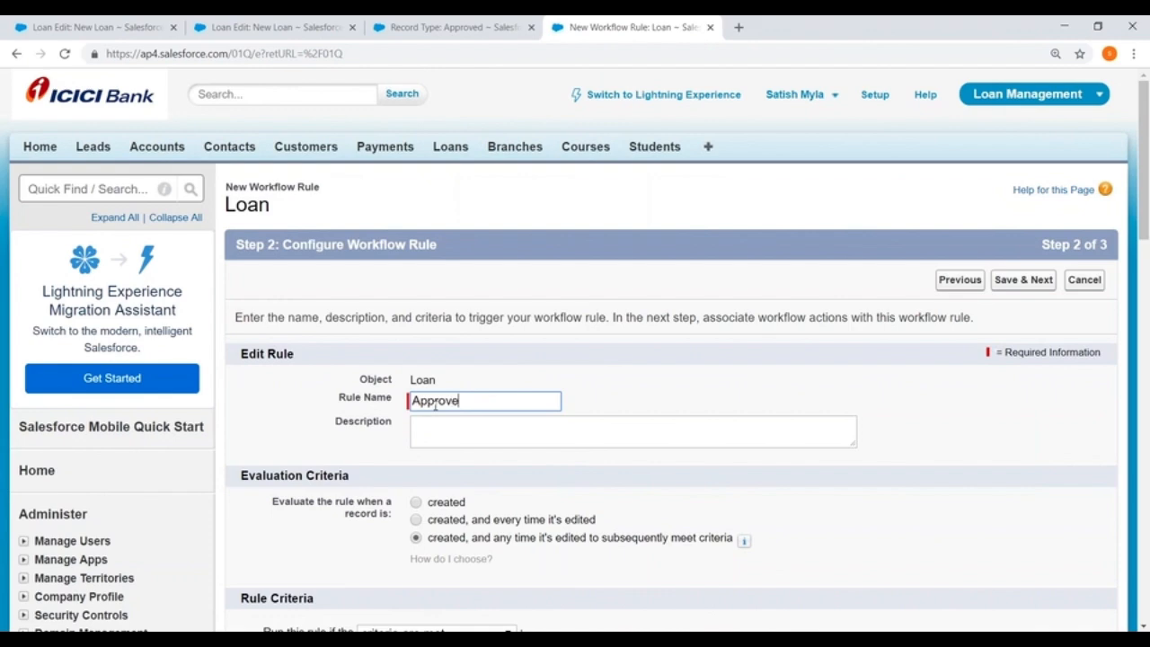
type("dLoans")
Set the rule criteria to Loan: Status equals Approved, and save the rule to proceed to its actions.
scroll(436, 406, "down", 3)
scroll(572, 349, "down", 2)
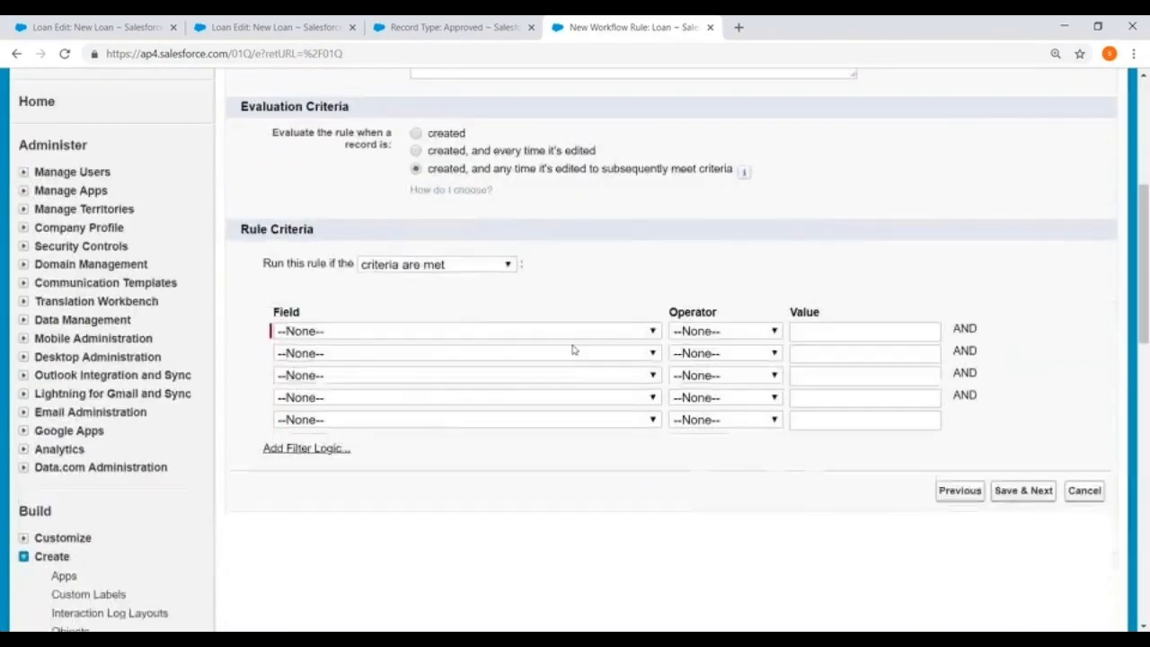
left_click(421, 329)
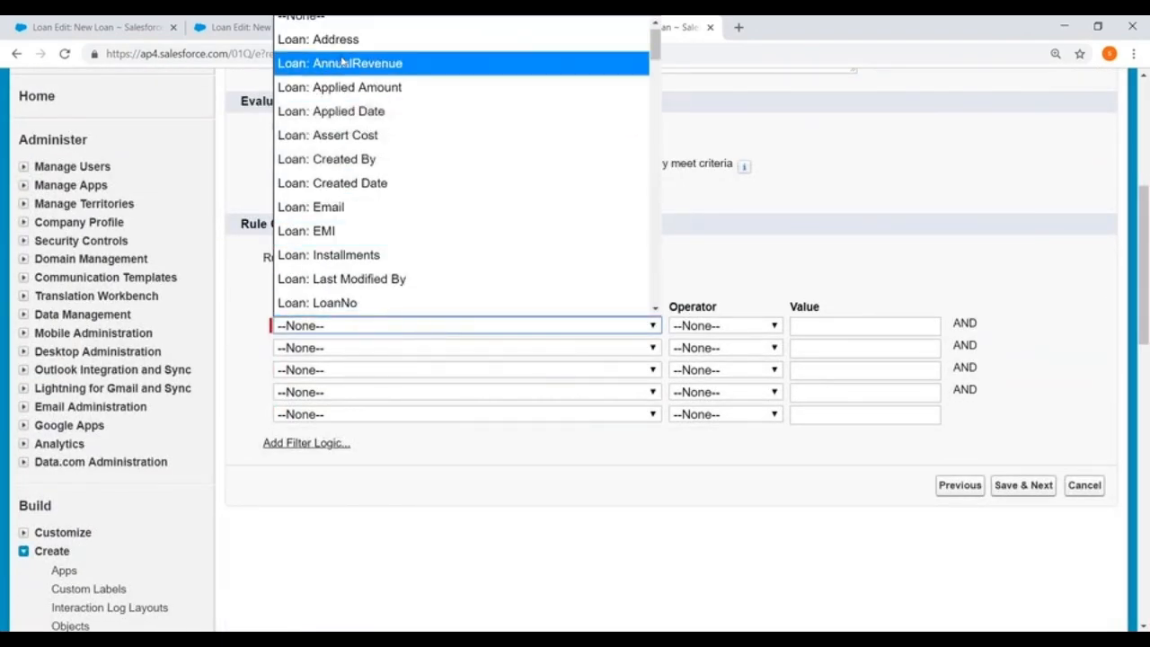
scroll(337, 220, "down", 2)
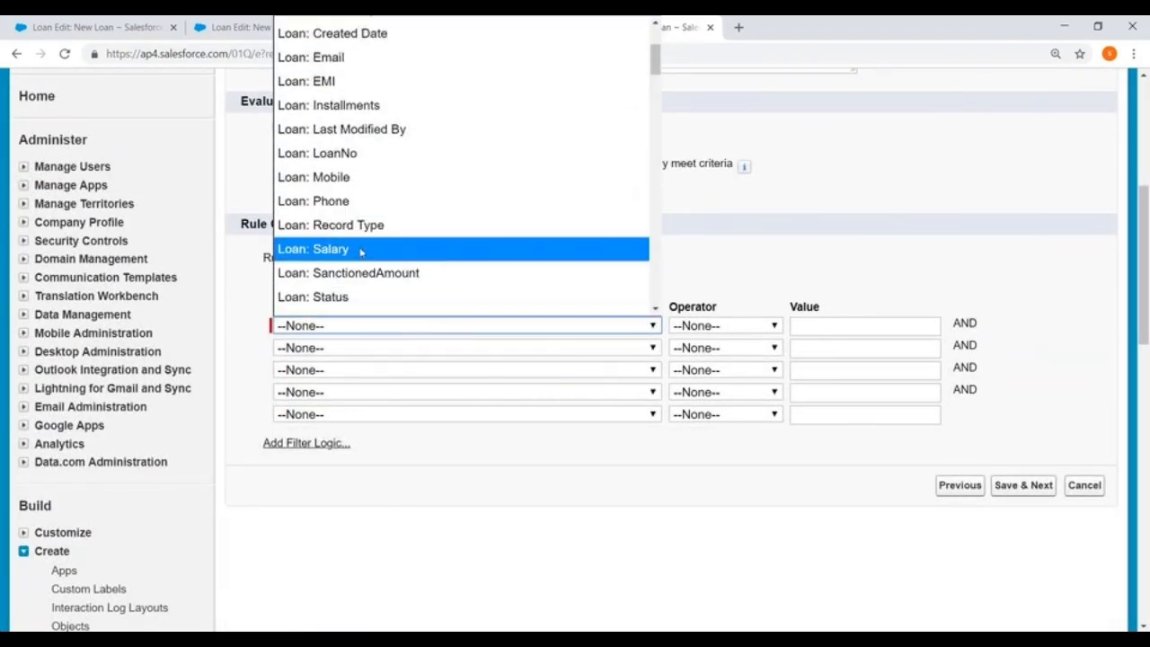
scroll(360, 253, "down", 2)
left_click(360, 147)
left_click(726, 325)
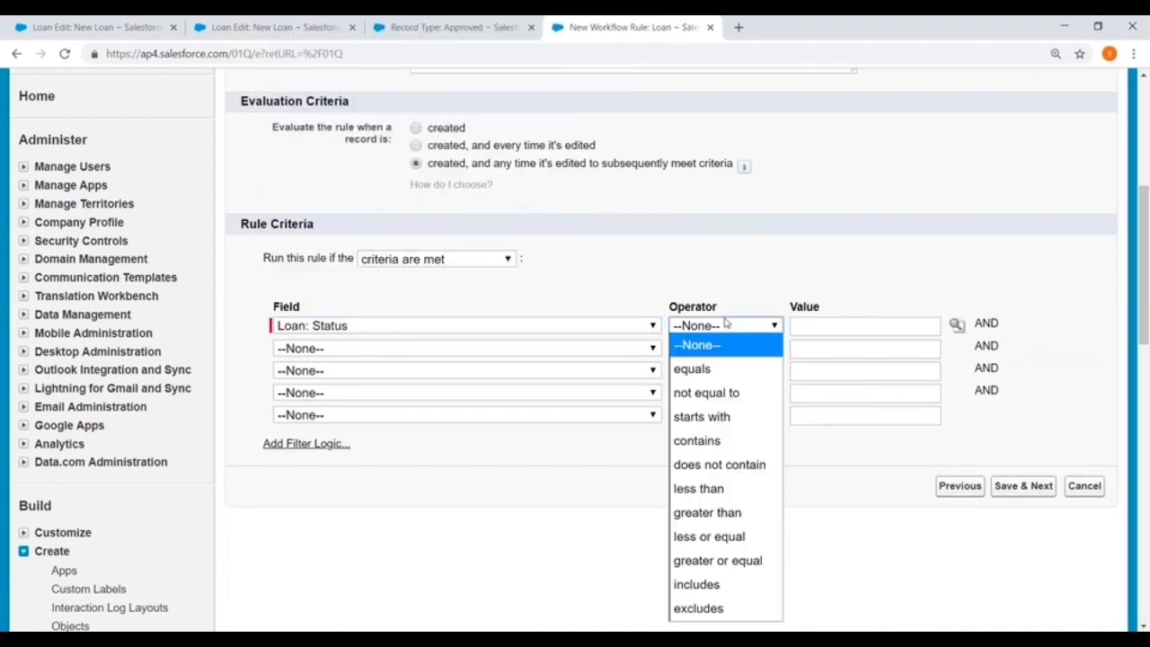
left_click(712, 369)
left_click(957, 325)
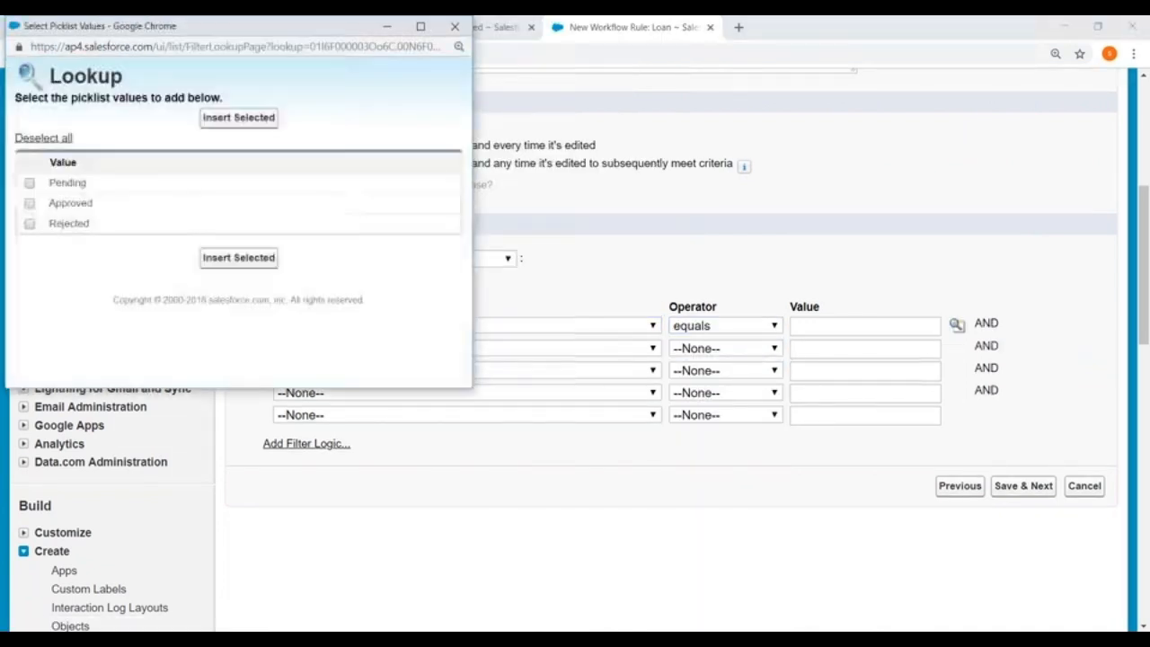
left_click(31, 204)
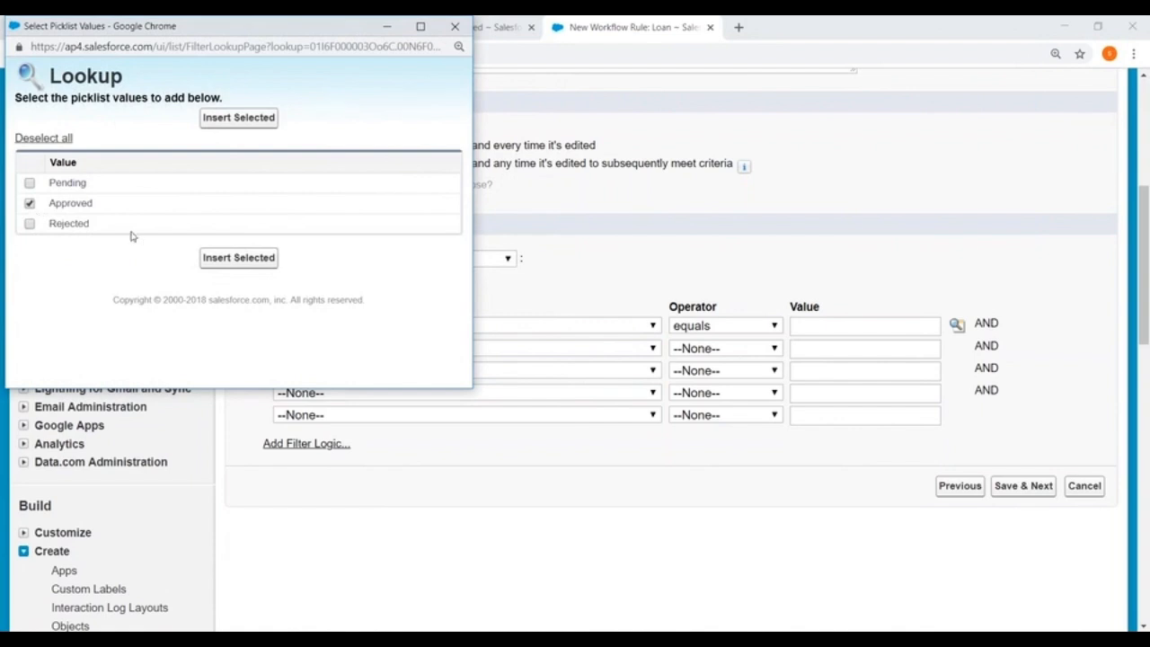
left_click(234, 259)
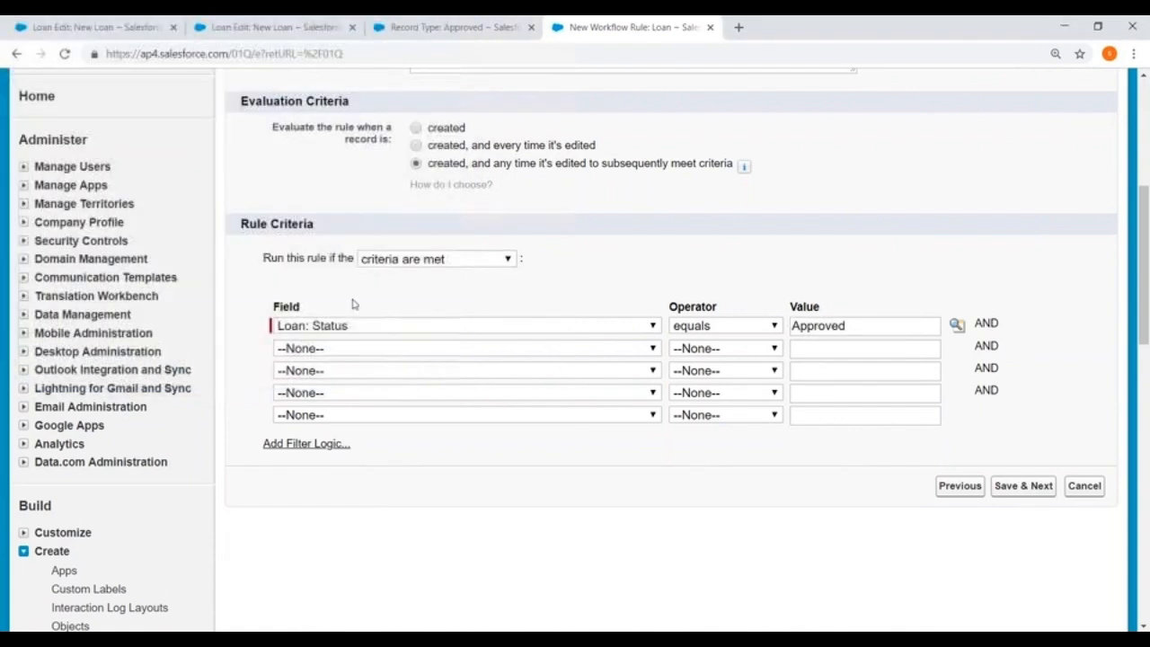
left_click(1029, 490)
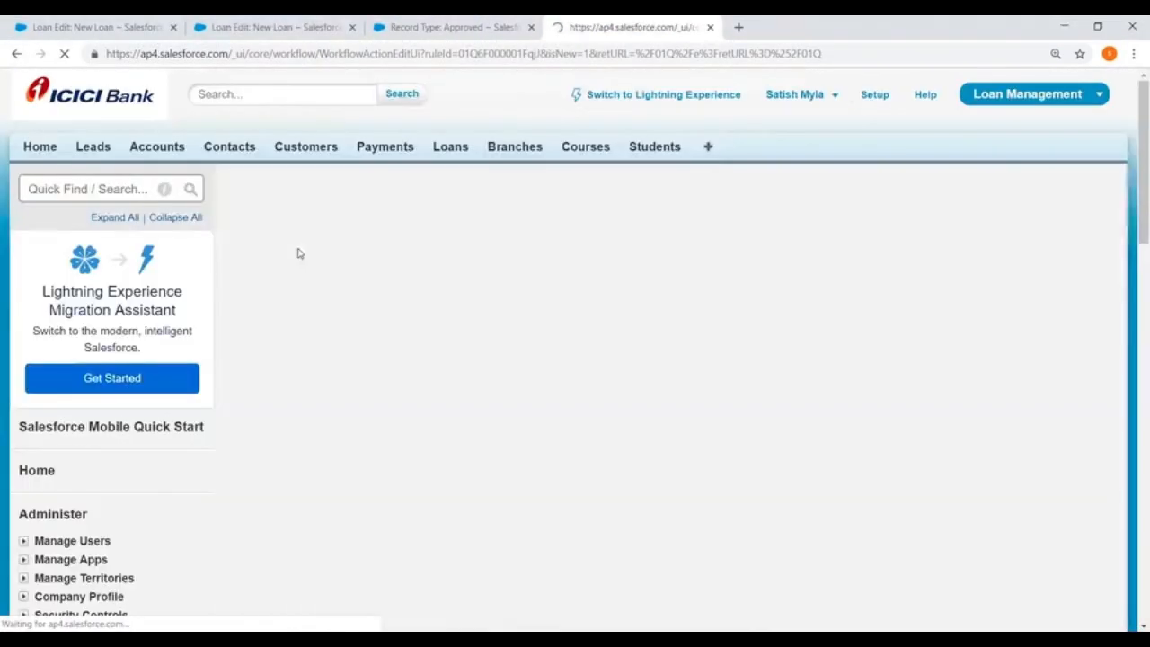
Add a new immediate field update action to the ApprovedLoans rule, with ApprovedRecordtype as its name and unique name.
scroll(300, 254, "down", 1)
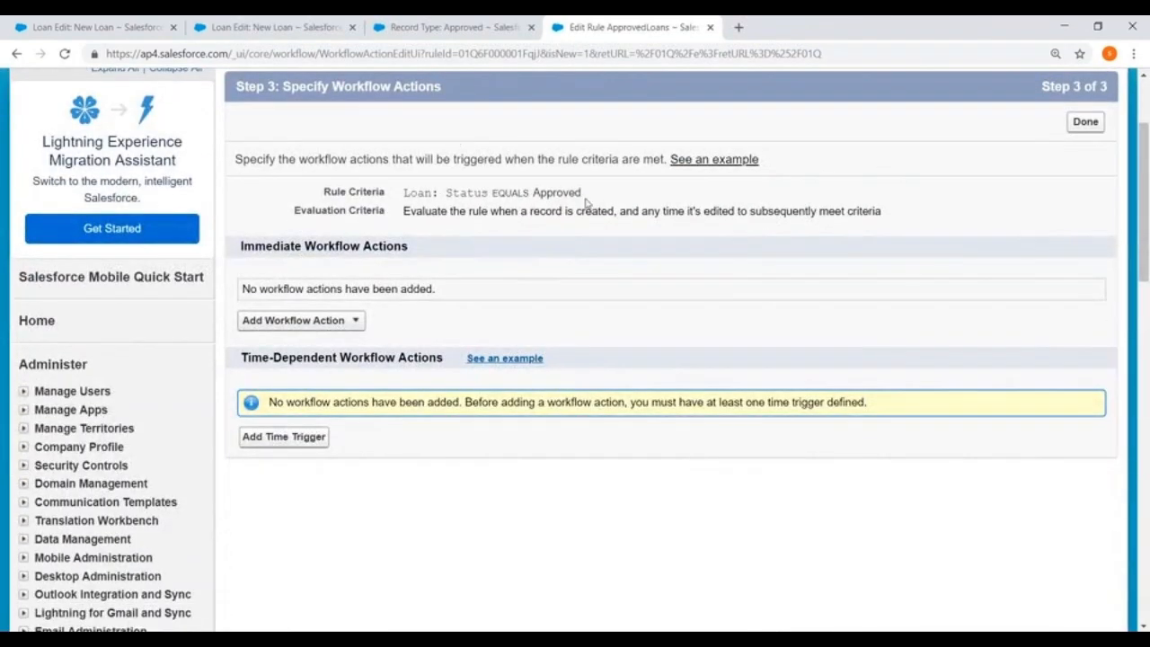
scroll(564, 240, "up", 1)
scroll(564, 240, "down", 1)
left_click(356, 322)
left_click(290, 381)
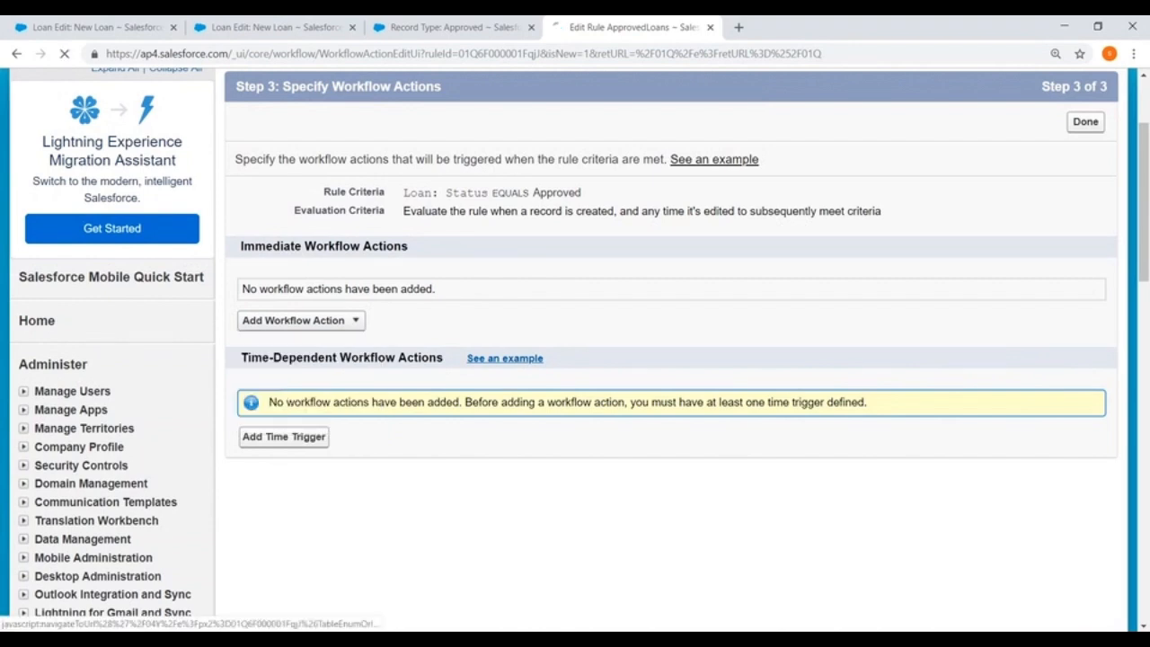
scroll(514, 279, "down", 1)
left_click(422, 268)
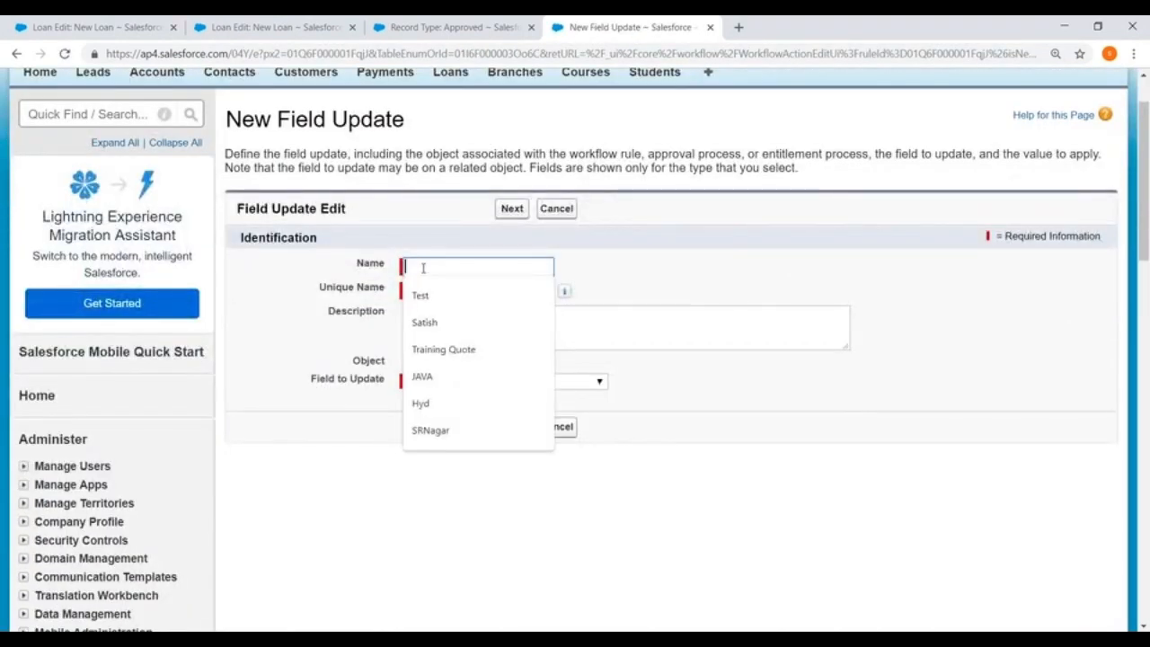
type("Approve")
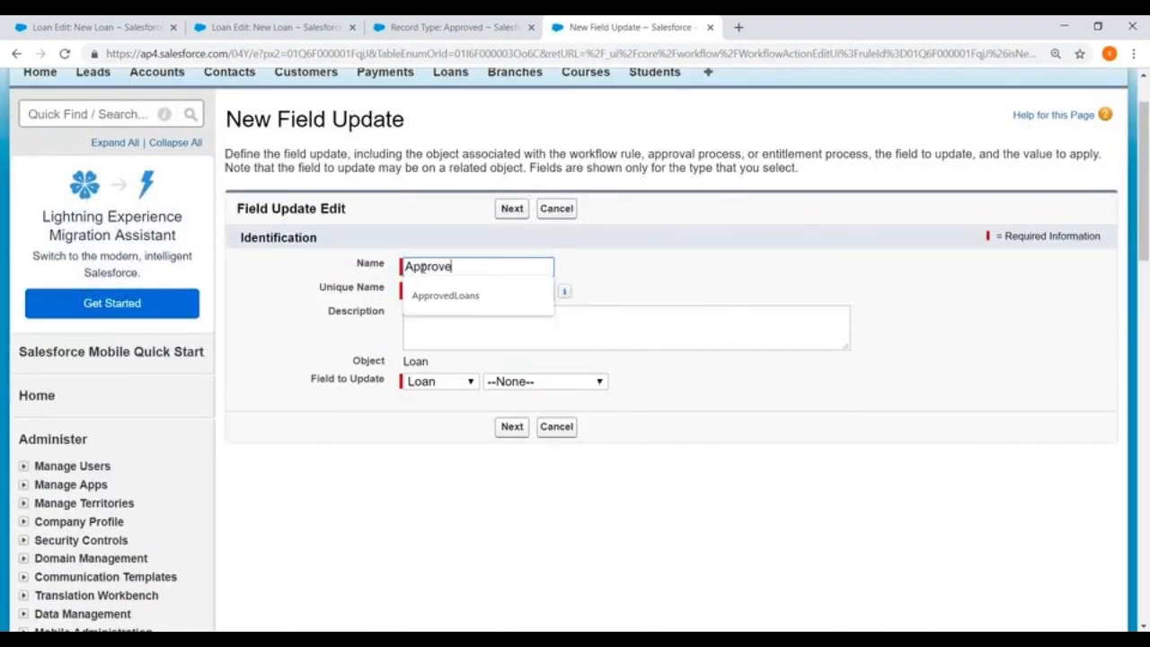
type("dRecordtype")
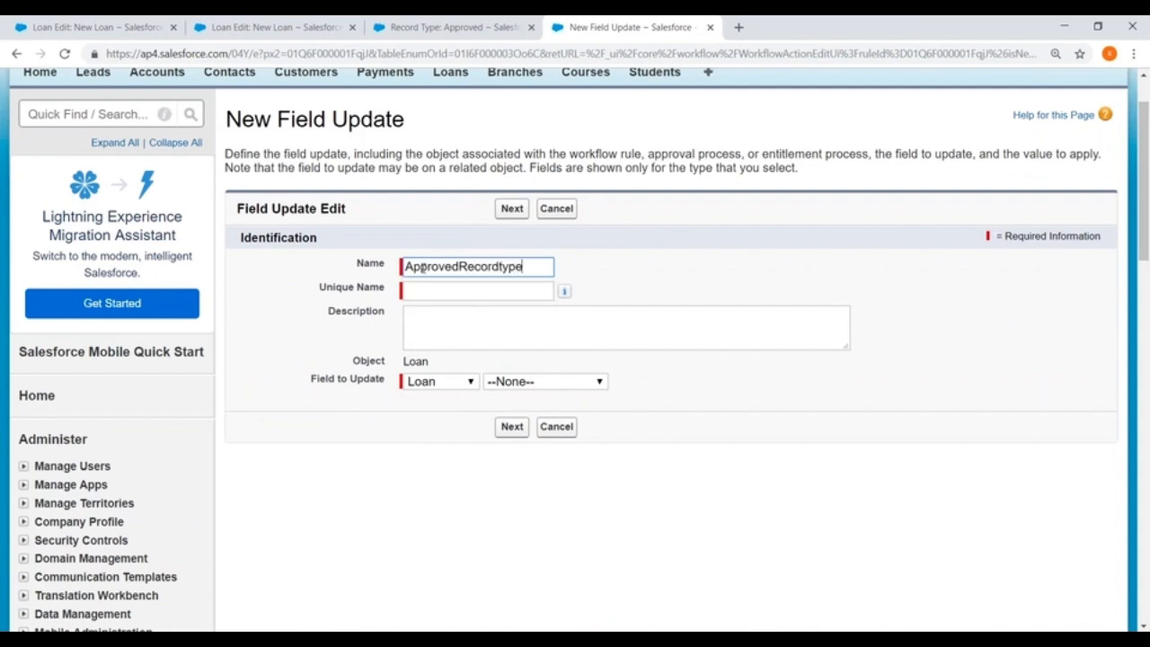
left_click(524, 334)
Set the field update to change the Loan's Record Type to Approved, and save it.
left_click(543, 383)
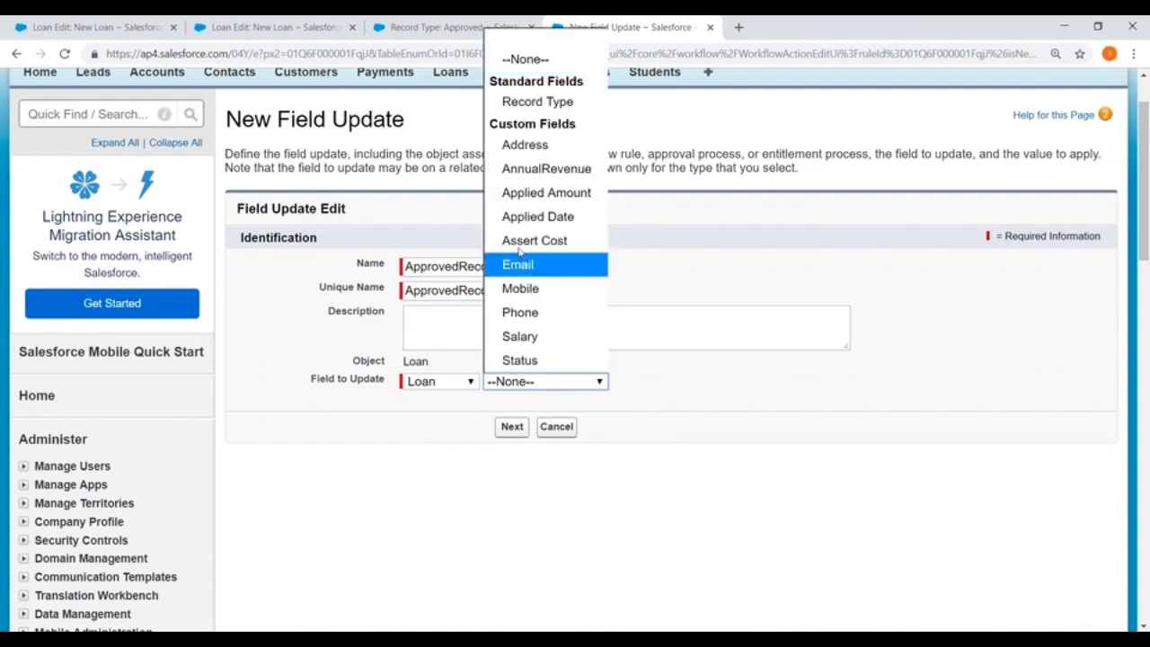
left_click(536, 101)
scroll(779, 306, "down", 1)
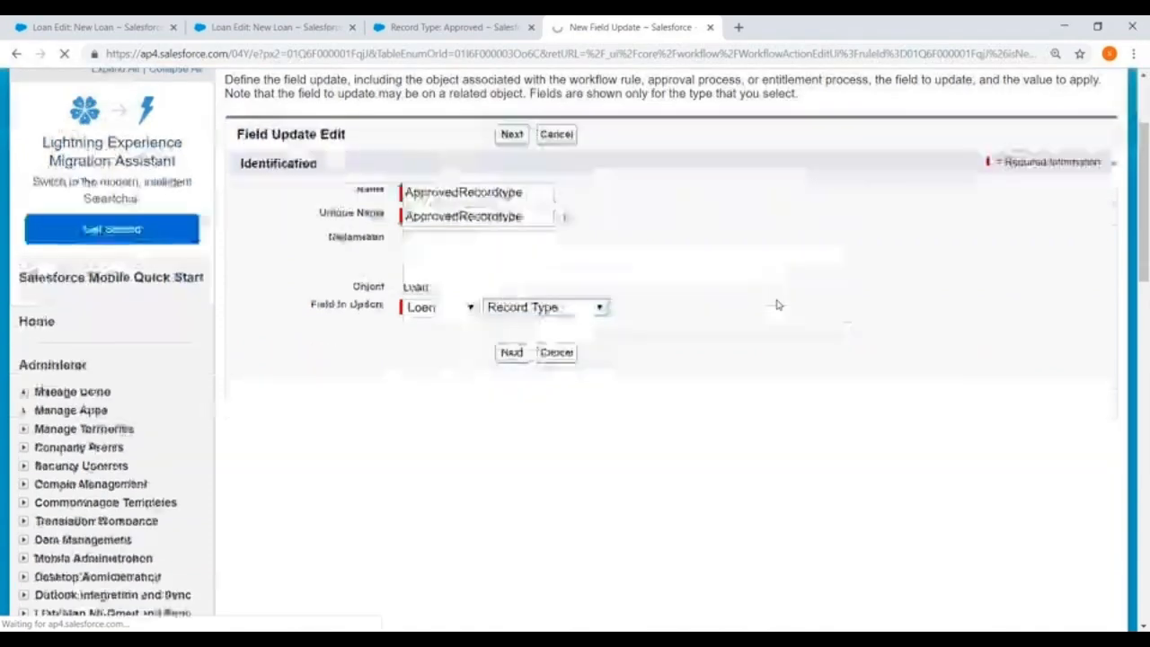
scroll(779, 305, "down", 1)
left_click(512, 275)
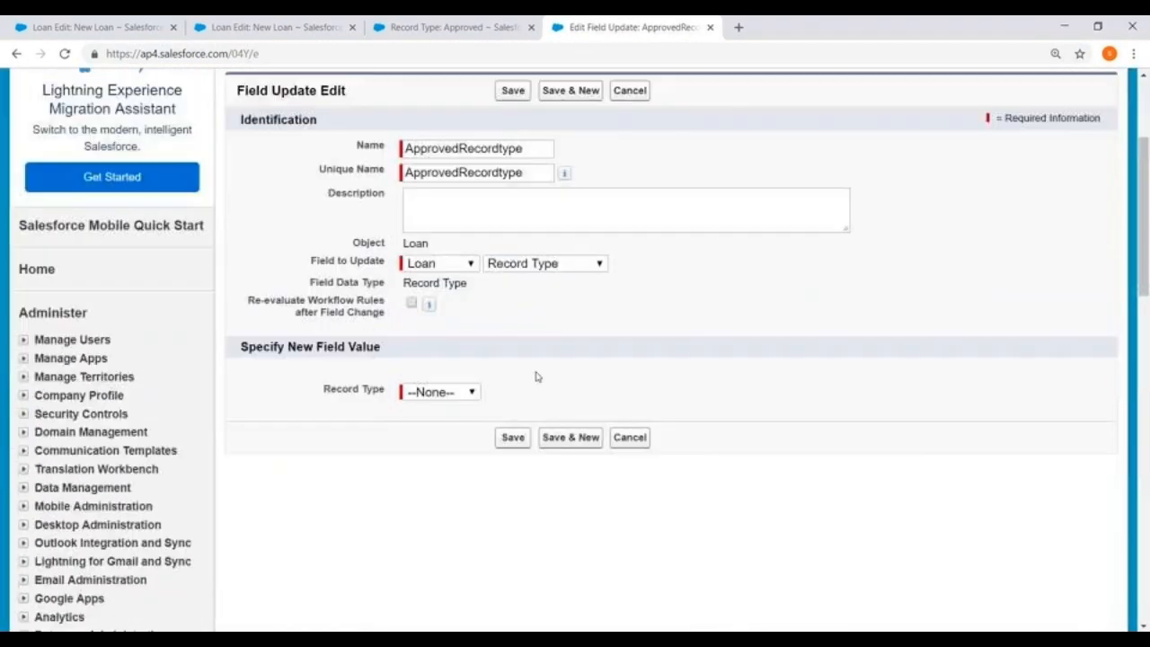
scroll(536, 376, "down", 1)
left_click(439, 368)
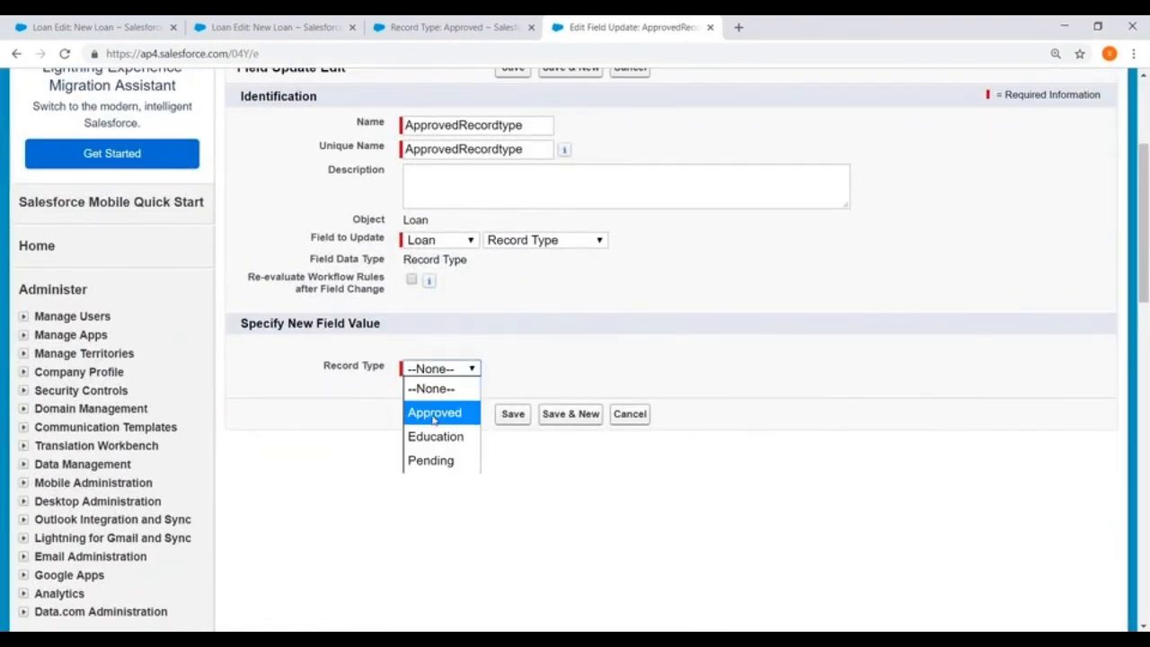
left_click(434, 413)
left_click(512, 415)
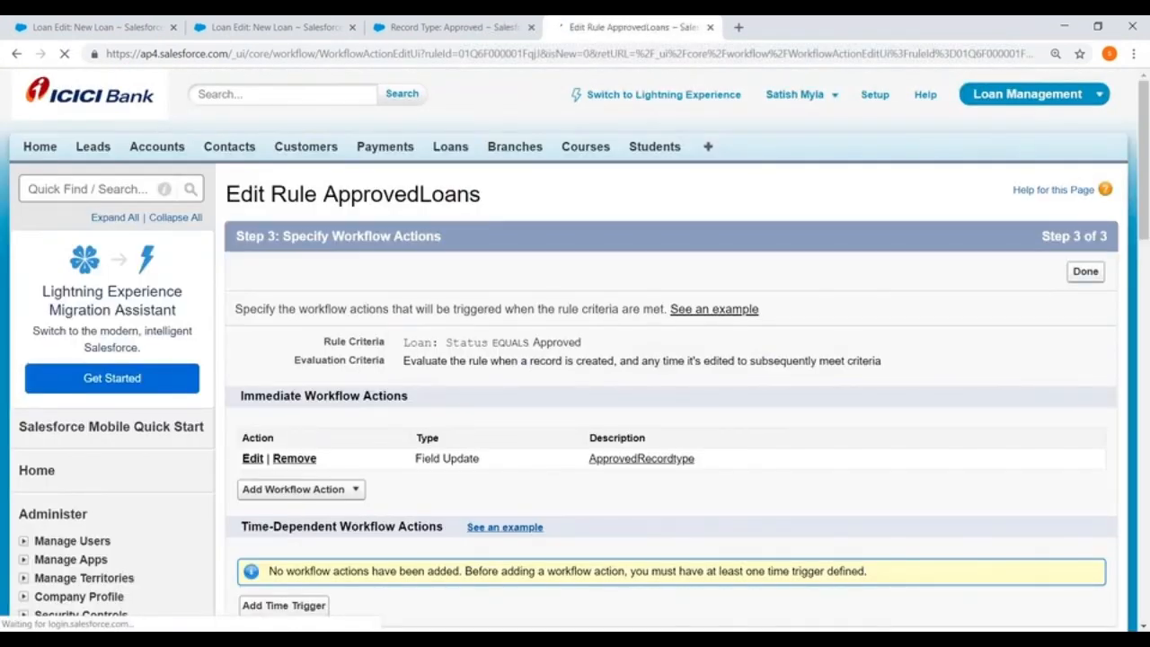
Finish and activate the ApprovedLoans rule, and return to the workflow rules list.
left_click(1085, 271)
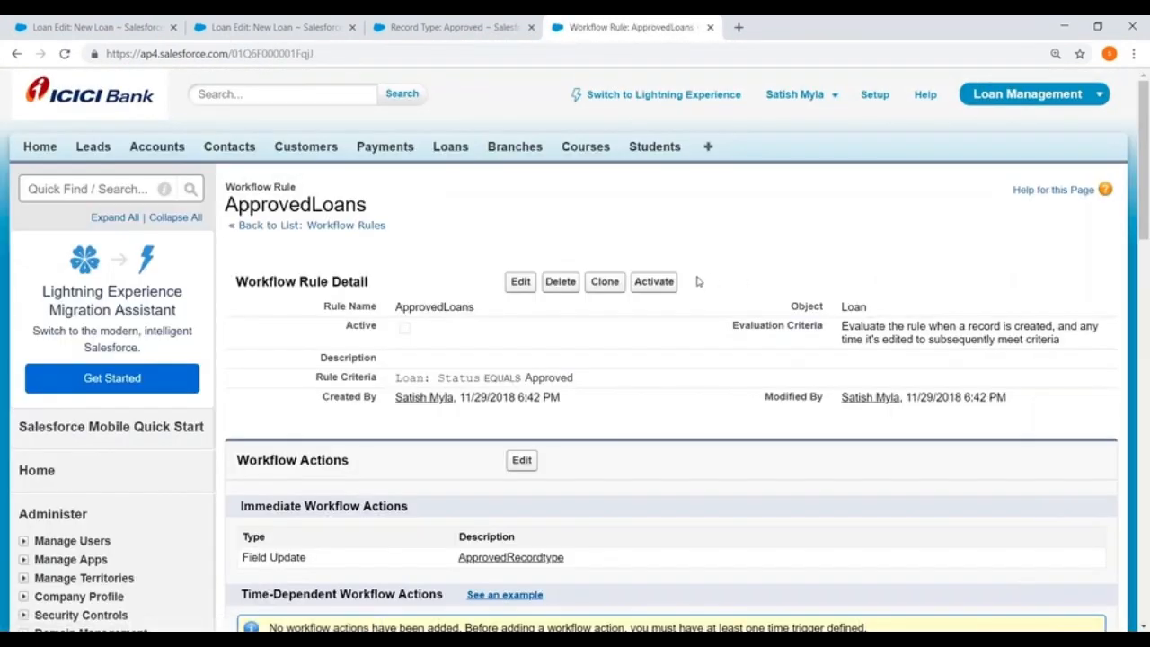
left_click(652, 281)
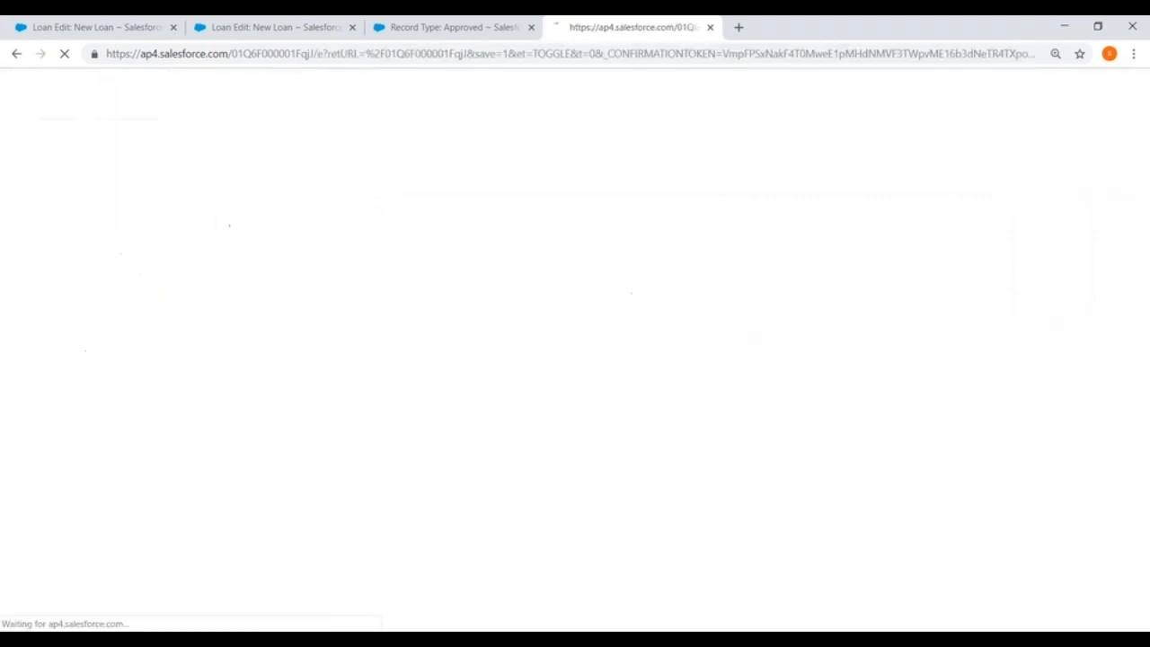
scroll(375, 593, "down", 2)
scroll(180, 410, "down", 7)
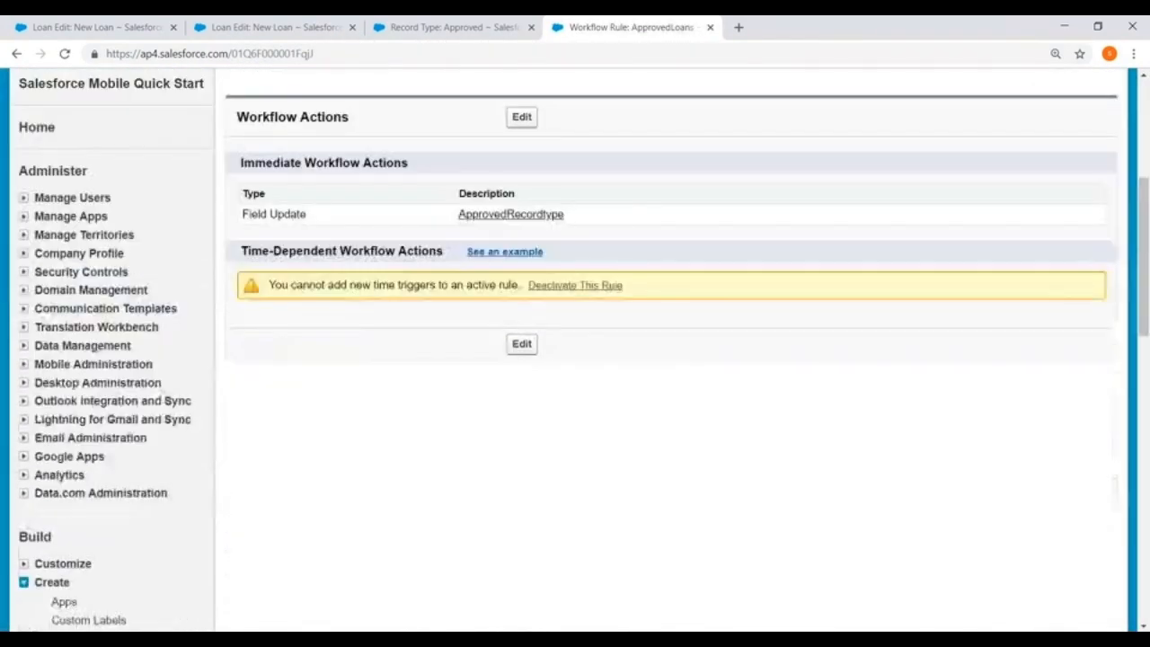
left_click(126, 442)
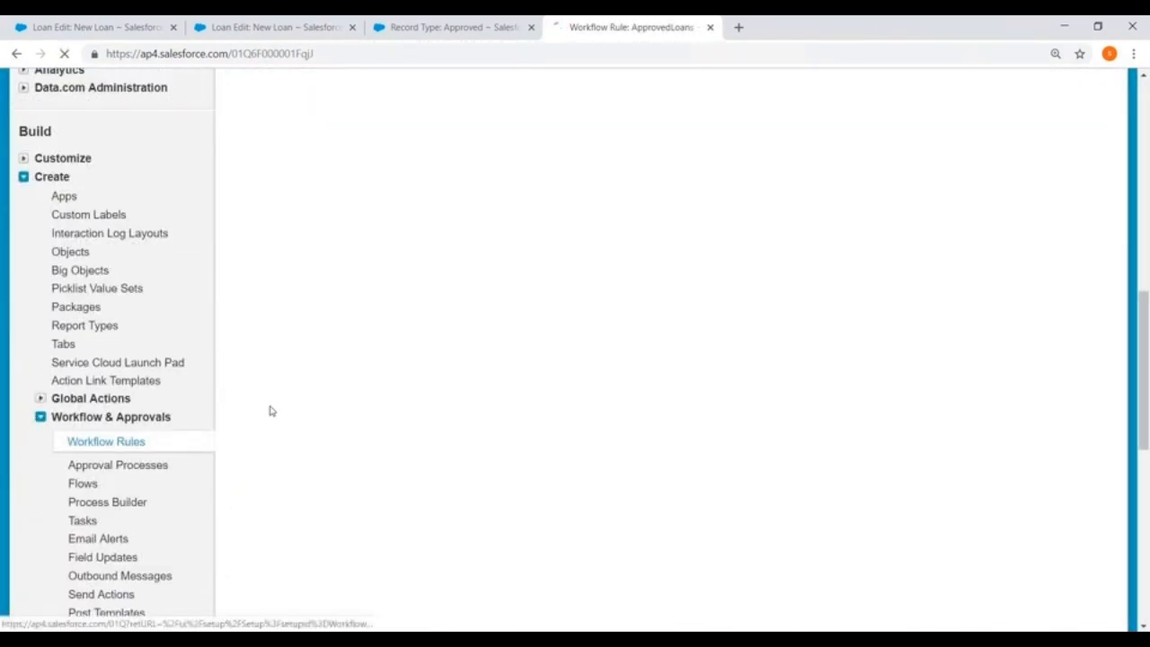
Activate the New Loan rule from the workflow rules list.
scroll(629, 359, "down", 2)
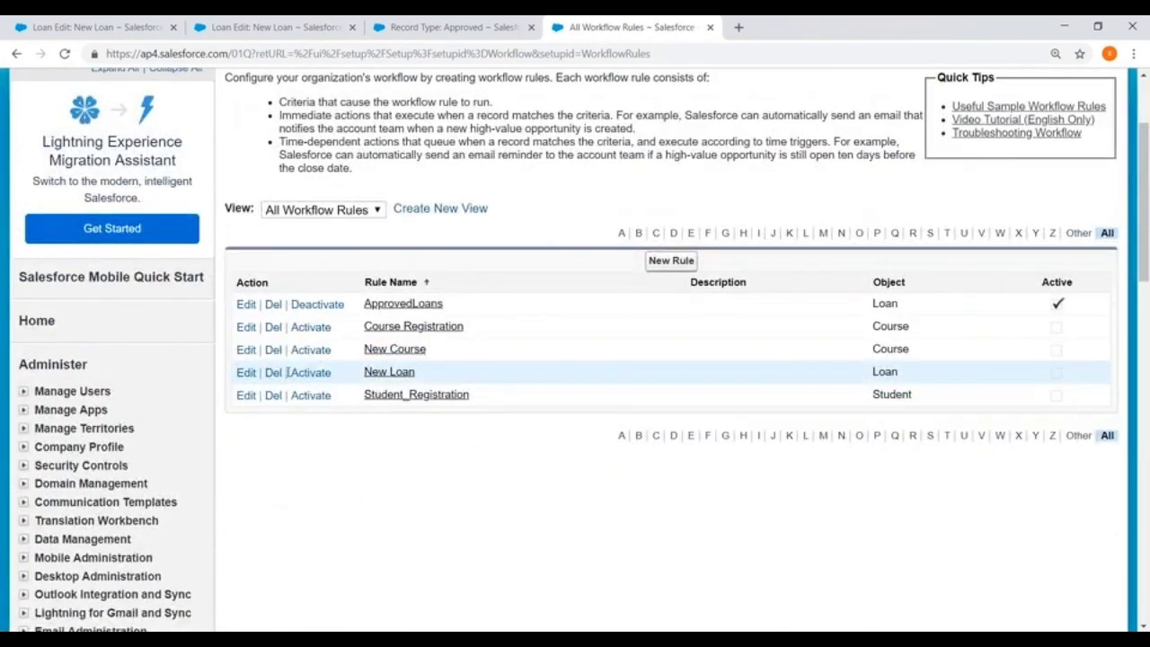
left_click(311, 372)
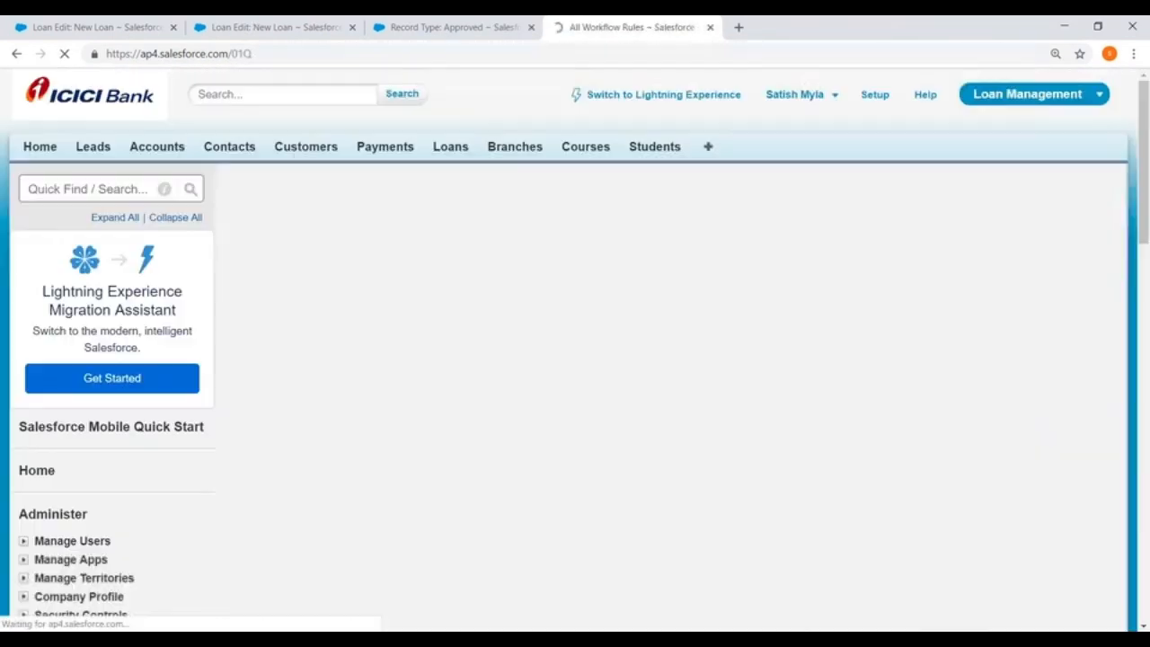
scroll(551, 266, "down", 1)
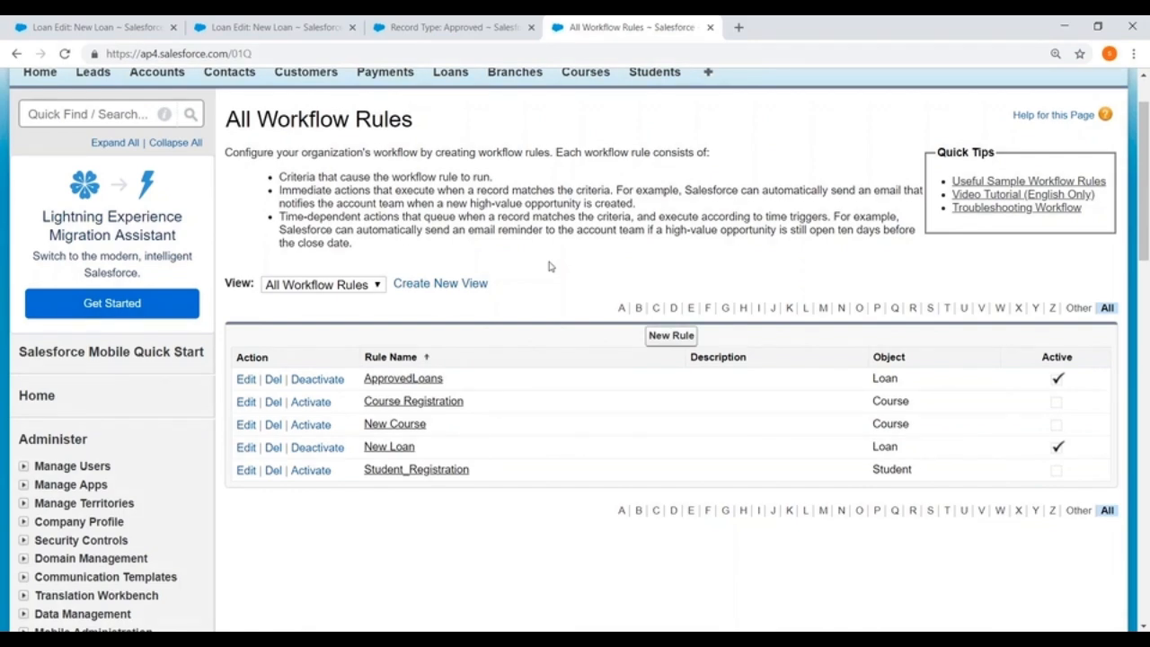
scroll(550, 266, "up", 1)
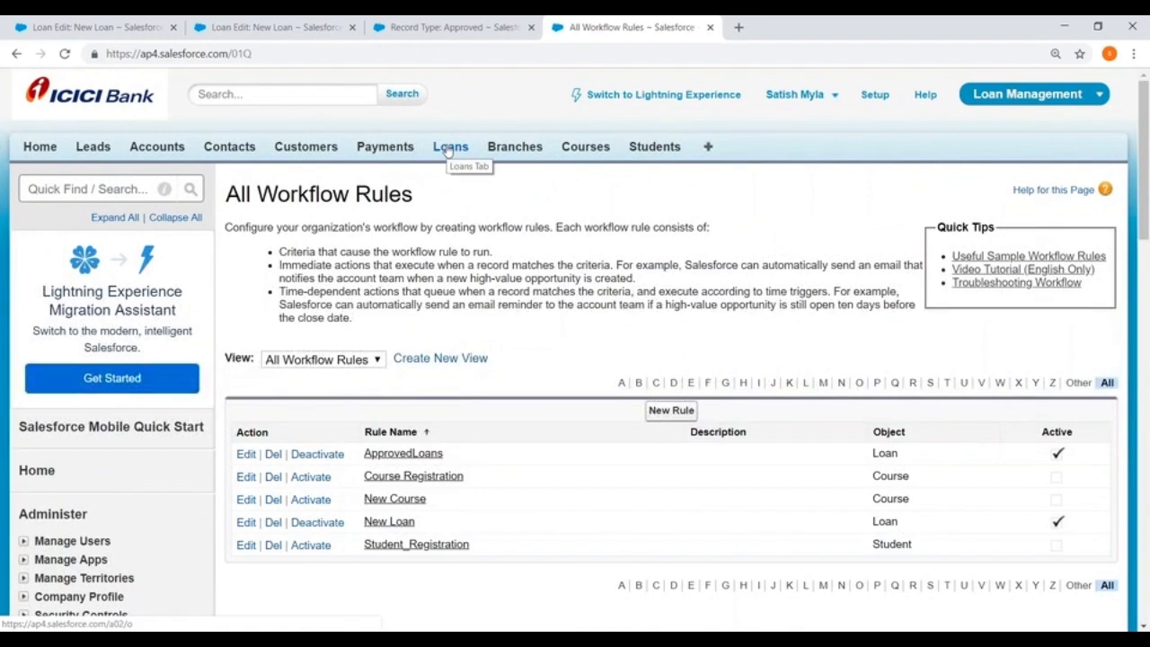
Start a new Loan record and choose the first recently viewed customer in the Customer lookup.
left_click(447, 147)
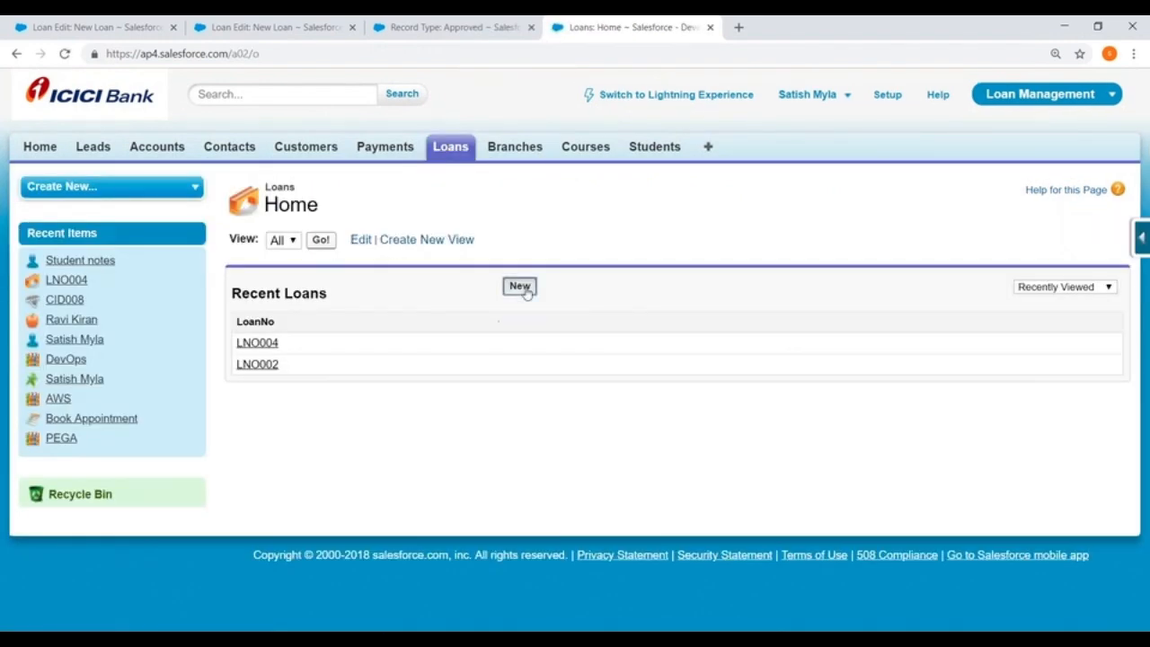
left_click(521, 287)
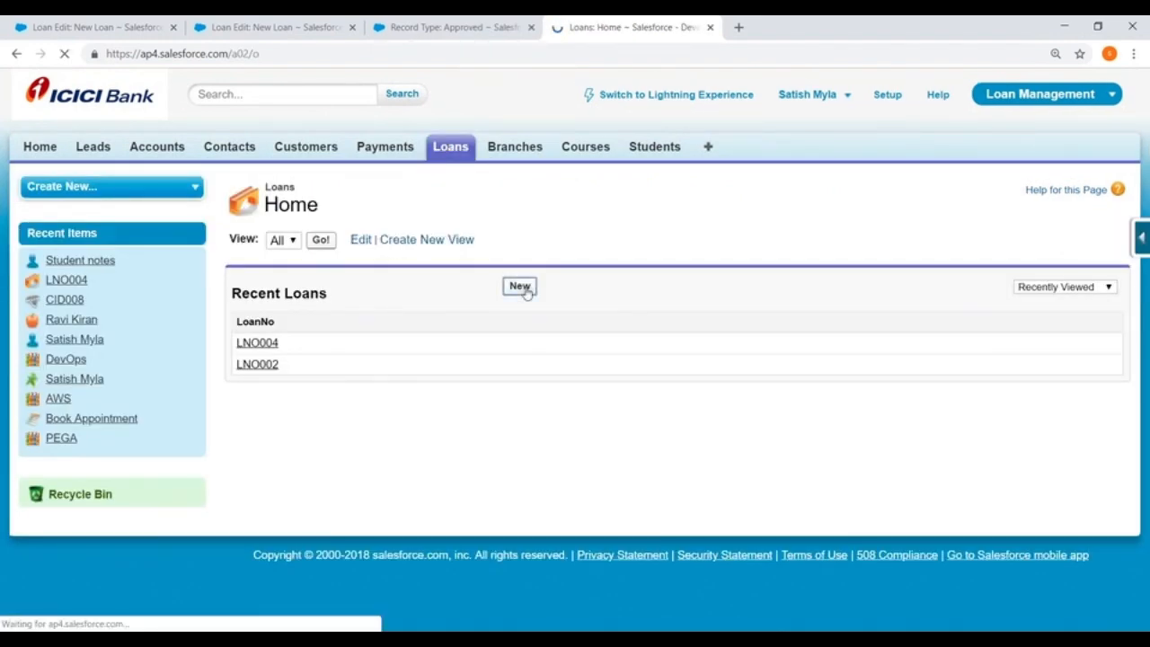
left_click(566, 313)
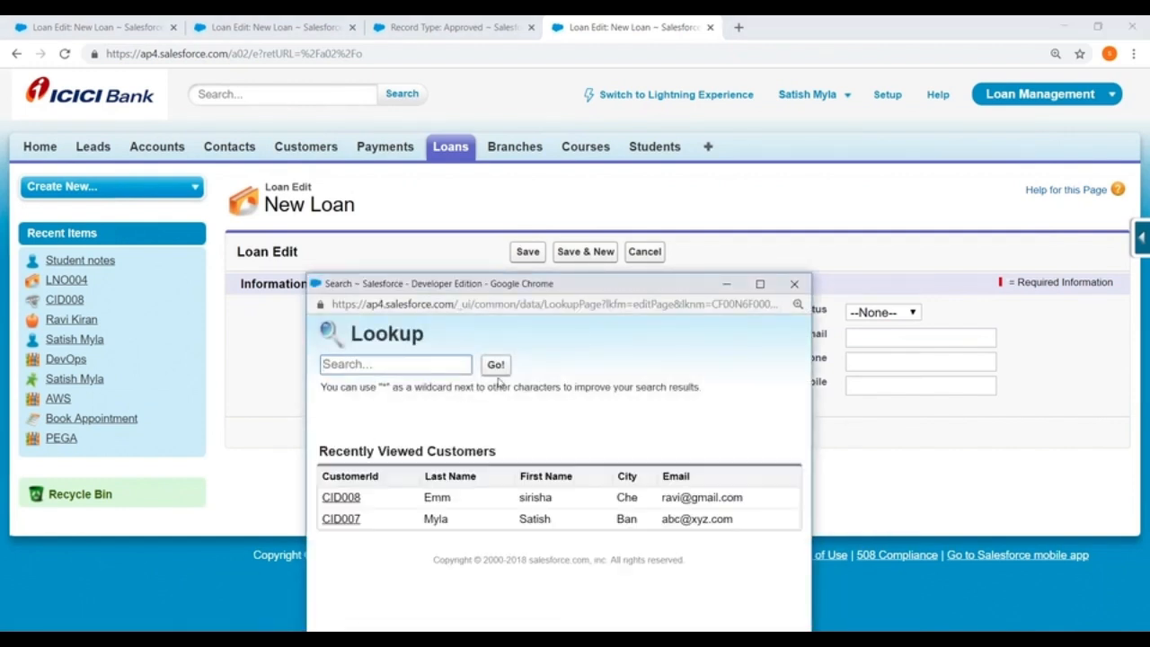
left_click(341, 499)
Set the loan's Applied Date to 11/29/2018, Applied Amount to 780000 and AnnualRevenue to 3400000, and save the record.
left_click(446, 340)
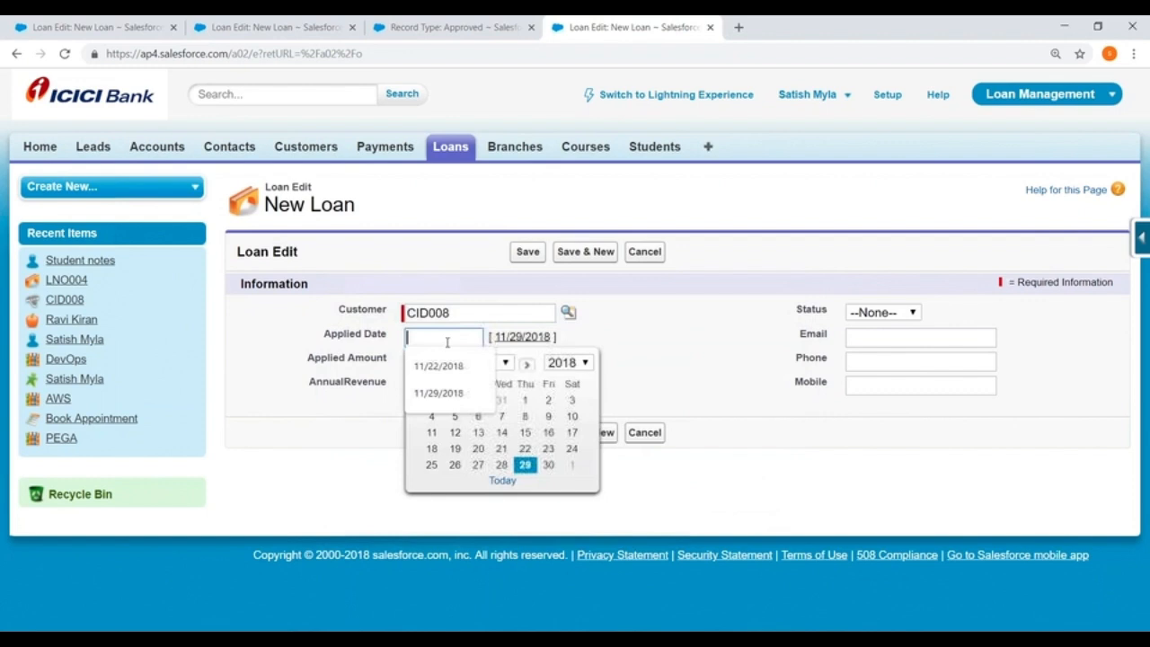
left_click(523, 464)
left_click(428, 366)
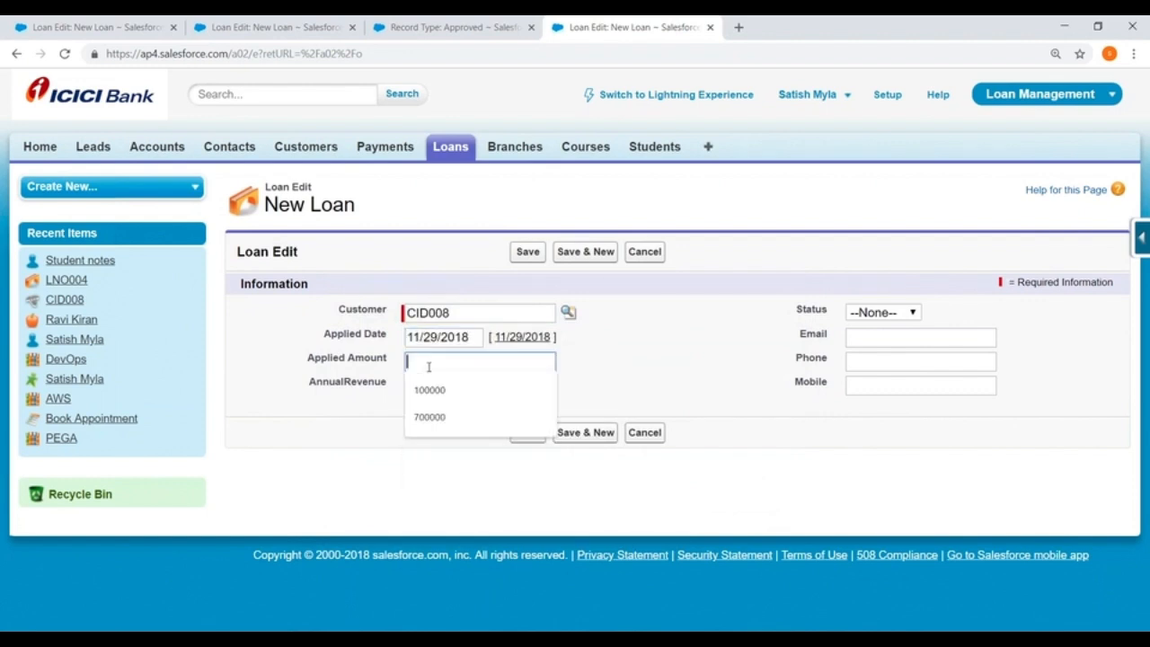
type("780000")
left_click(453, 388)
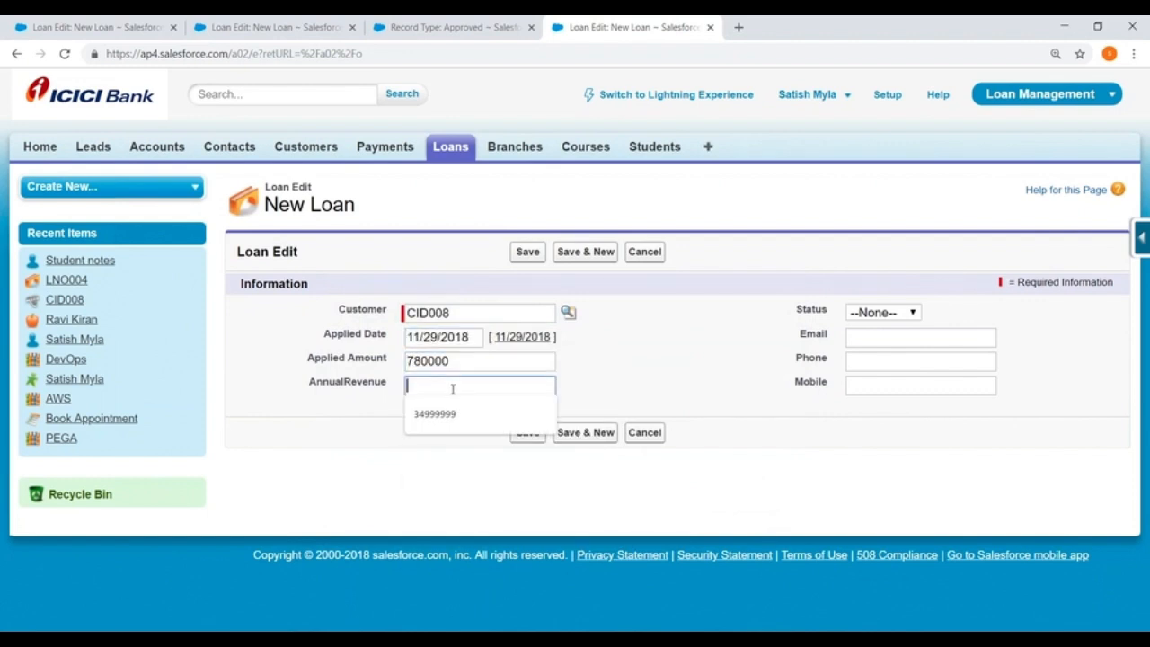
type("3400000")
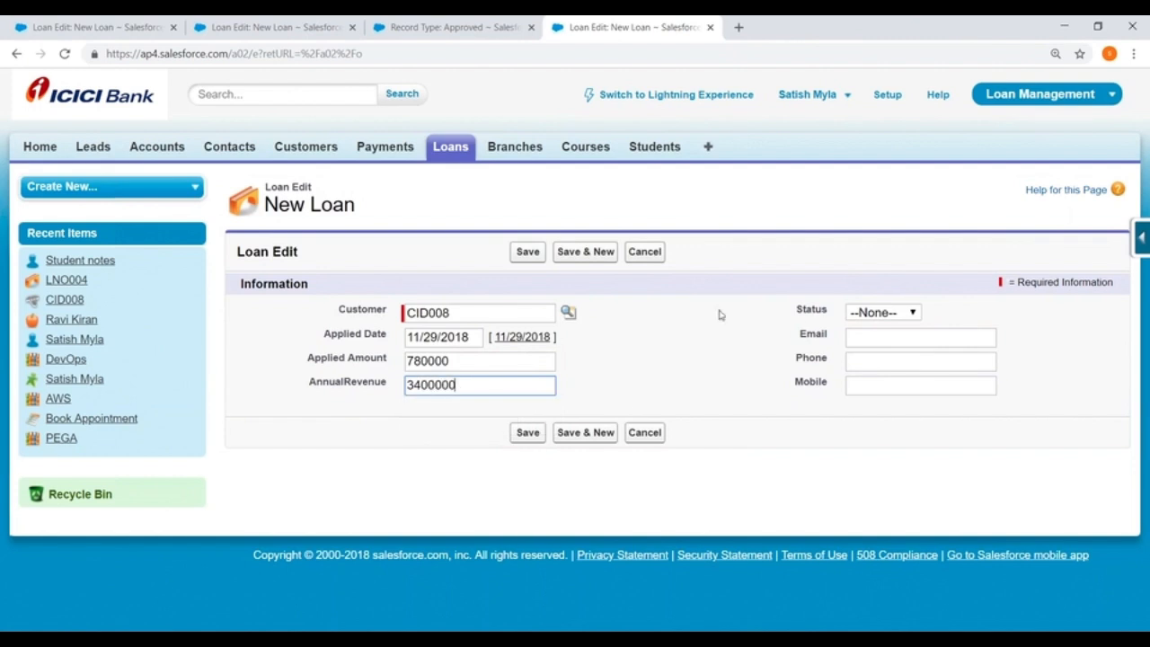
left_click(527, 432)
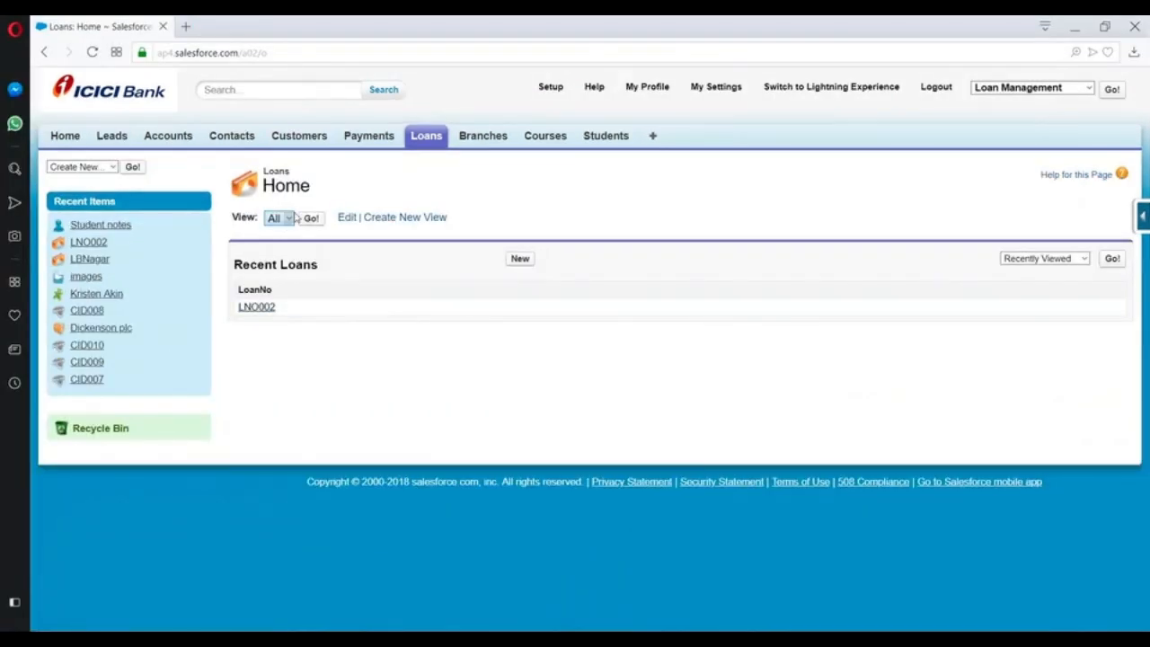
Switch to the Opera browser session, list all loans and open the newest loan record.
left_click(311, 219)
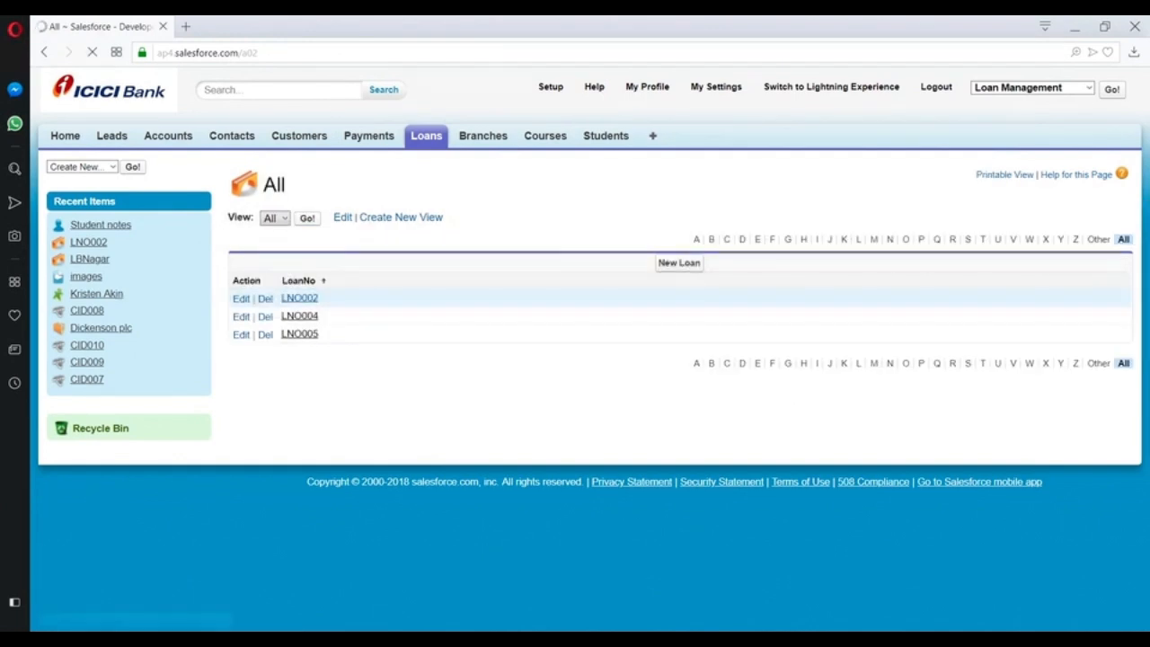
left_click(300, 335)
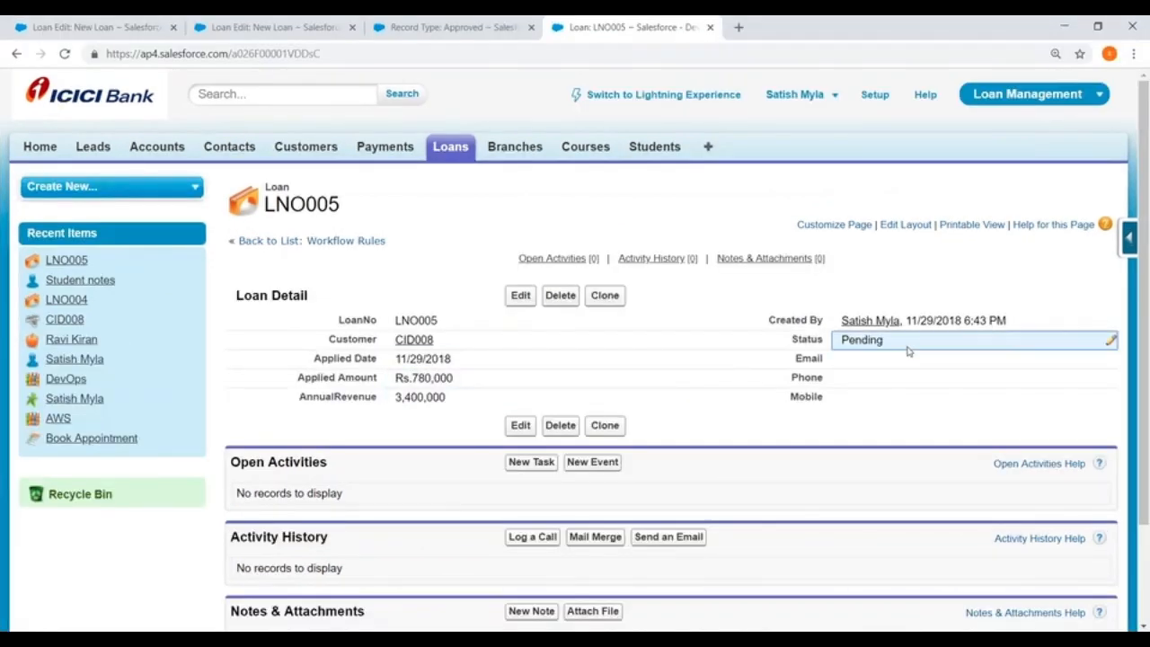
Back in Chrome, change the new loan's Status to Approved directly on the detail page and save it.
double_click(908, 351)
left_click(899, 341)
left_click(867, 406)
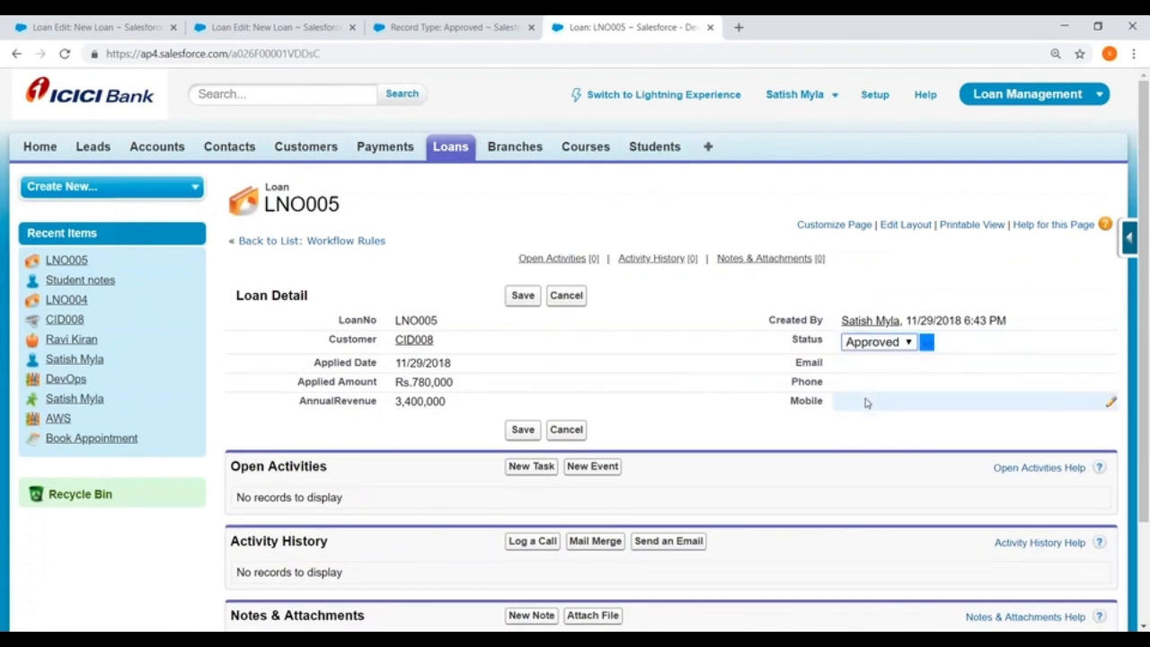
left_click(515, 296)
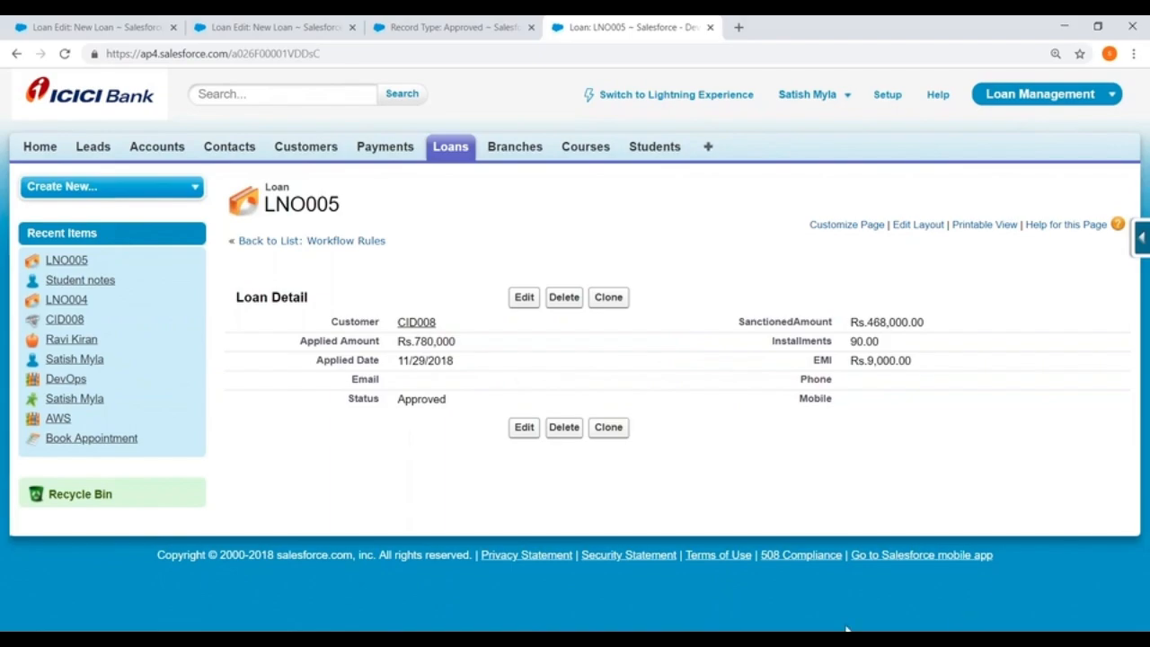
Switch to Paint and start a new blank canvas, discarding the existing workflow diagram without saving.
key("alt+Tab")
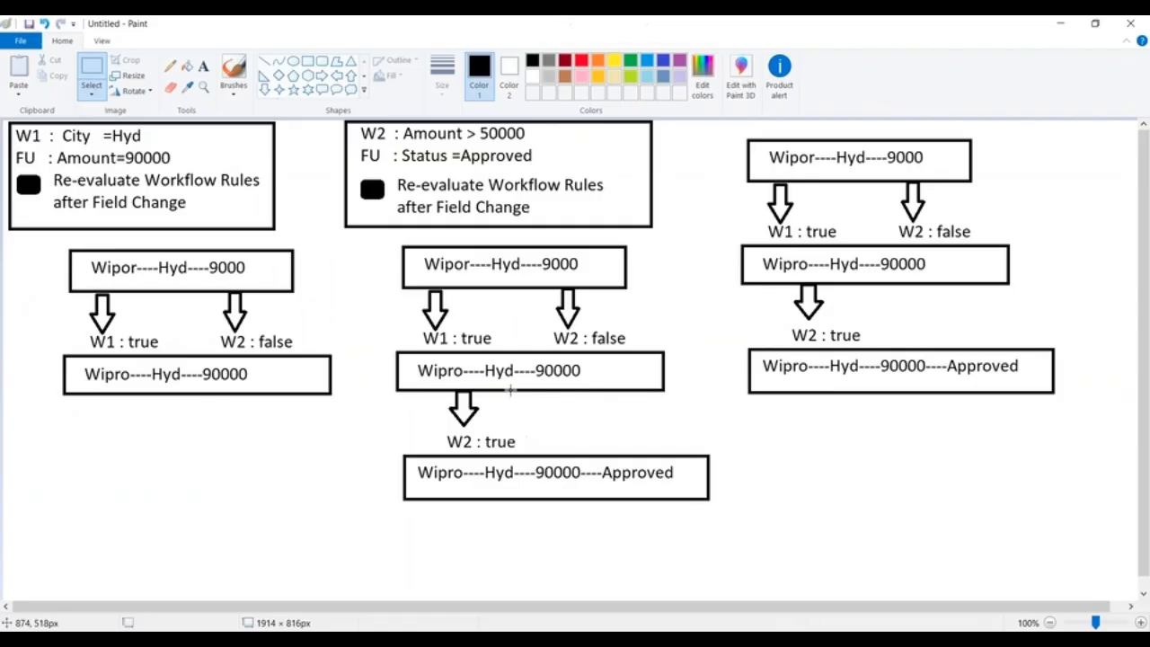
left_click(25, 41)
left_click(46, 67)
left_click(598, 333)
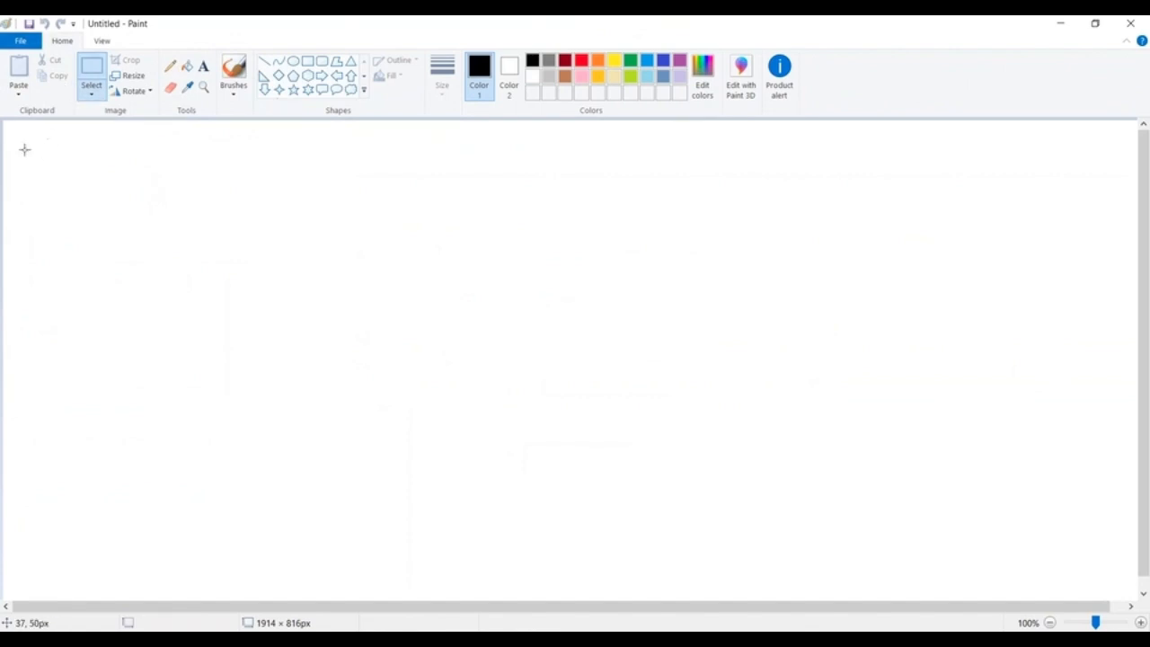
Add the heading text "Outbound Message :" in the upper-left corner of the canvas.
left_click(204, 66)
left_click(34, 129)
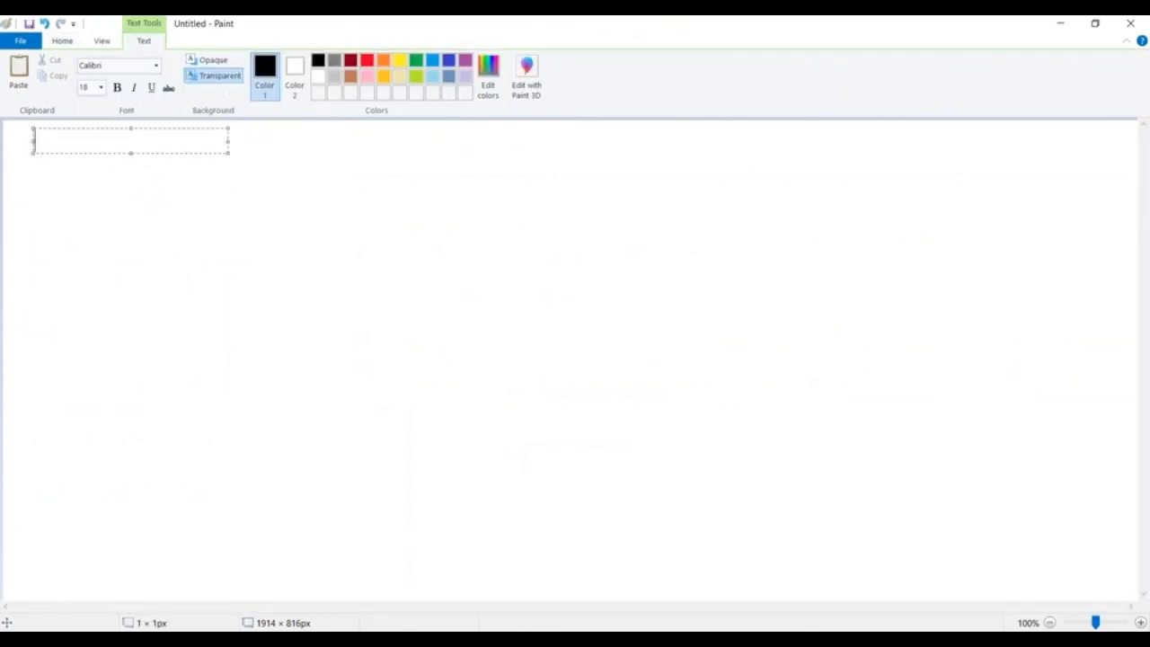
type("Outbound ")
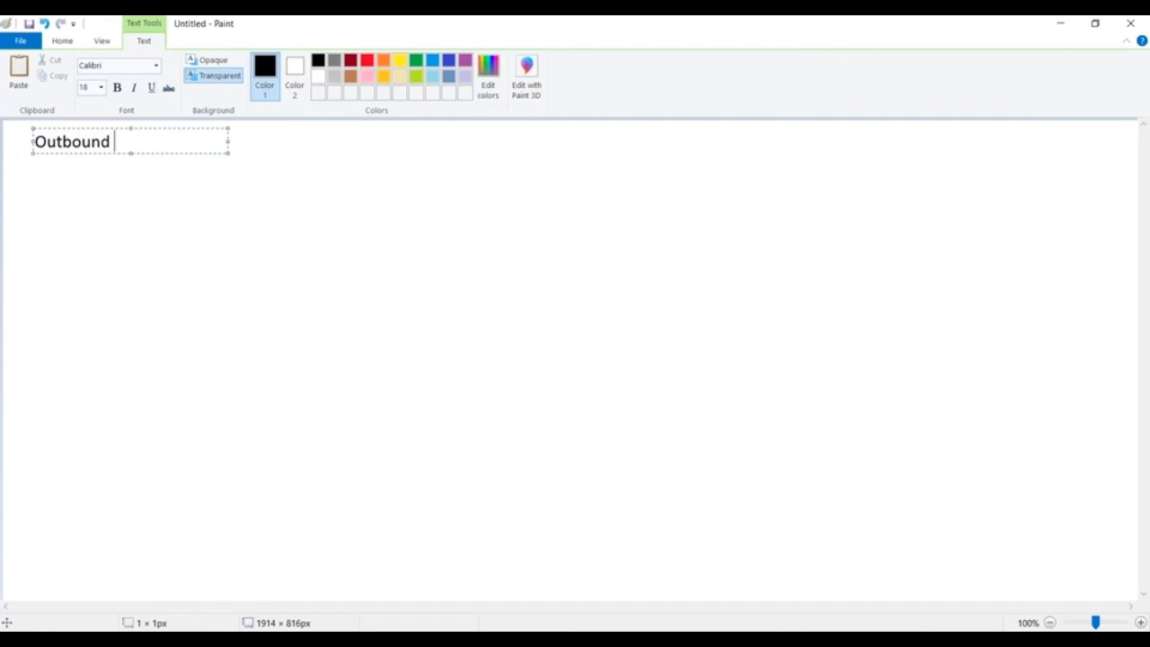
type("Message :")
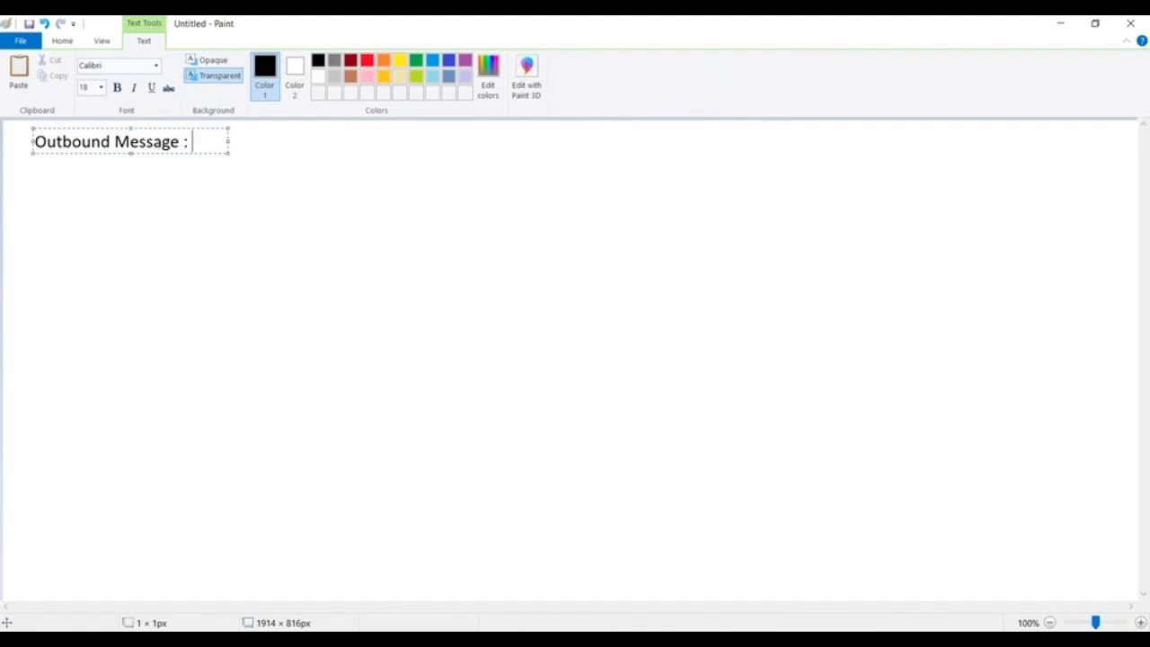
left_click(292, 232)
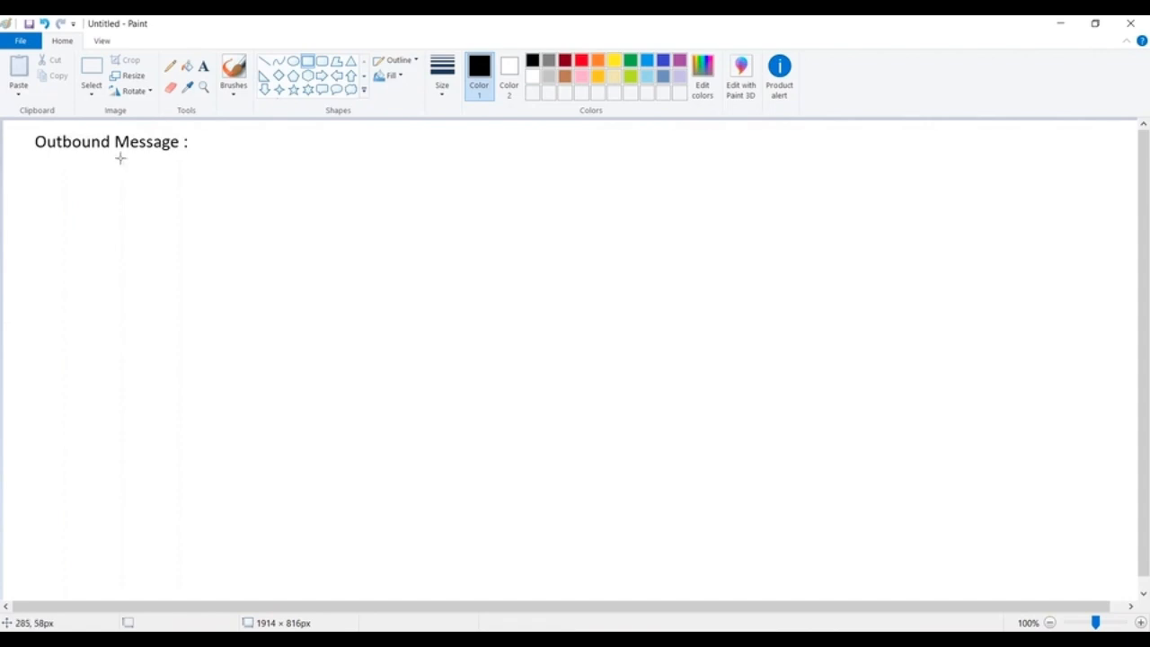
Draw two large rectangles side by side below the heading with a wide gap between them, the right one about 629 × 580 px.
mouse_move(72, 174)
left_mouse_down()
mouse_move(450, 444)
mouse_move(455, 494)
left_mouse_up()
left_click(732, 159)
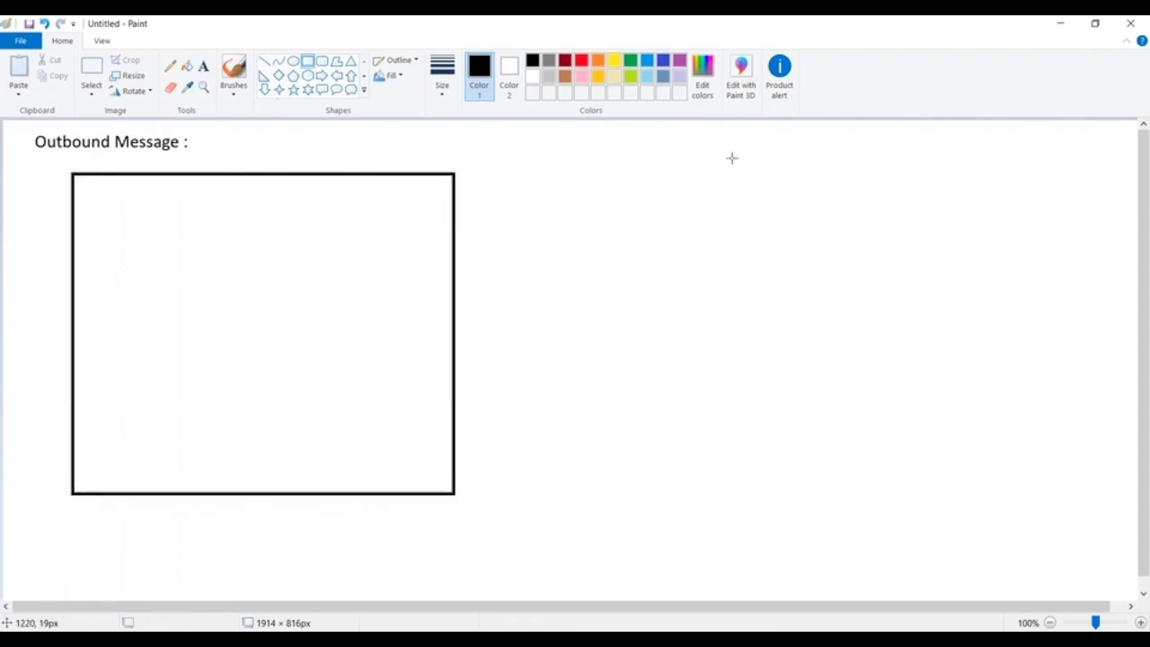
left_click_drag(683, 164, 1060, 512)
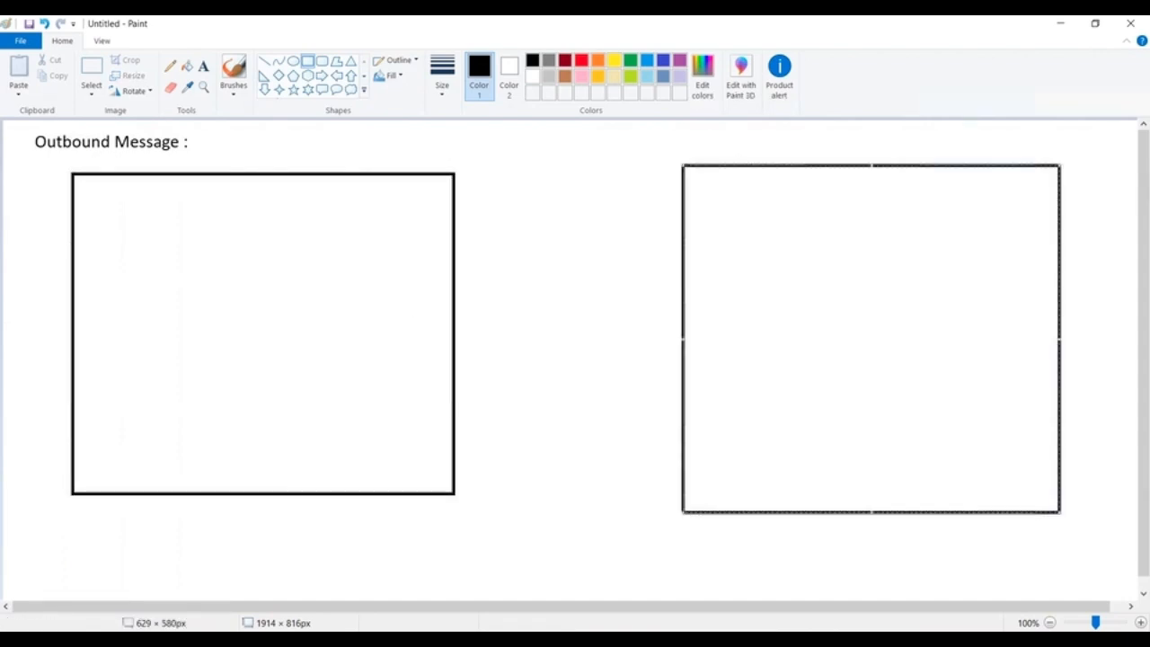
Add the label "SAP :" near the top of the right rectangle and "Customer" near the top of the left one.
left_click(203, 66)
left_click(741, 184)
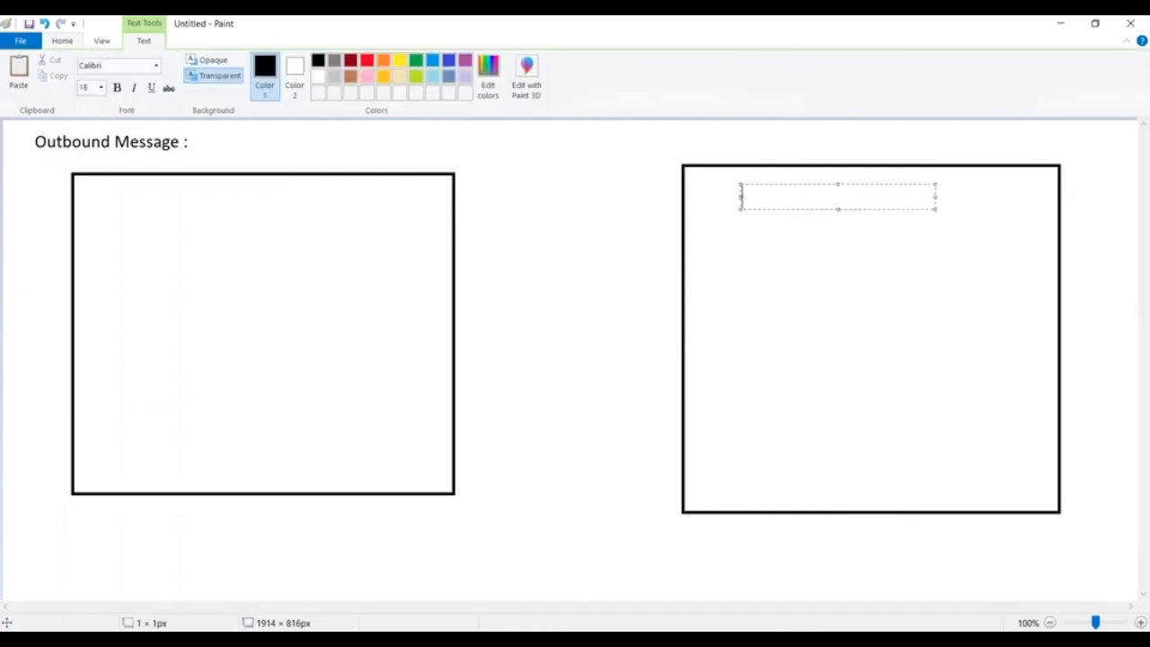
type("SAP :")
left_click(503, 191)
left_click(113, 195)
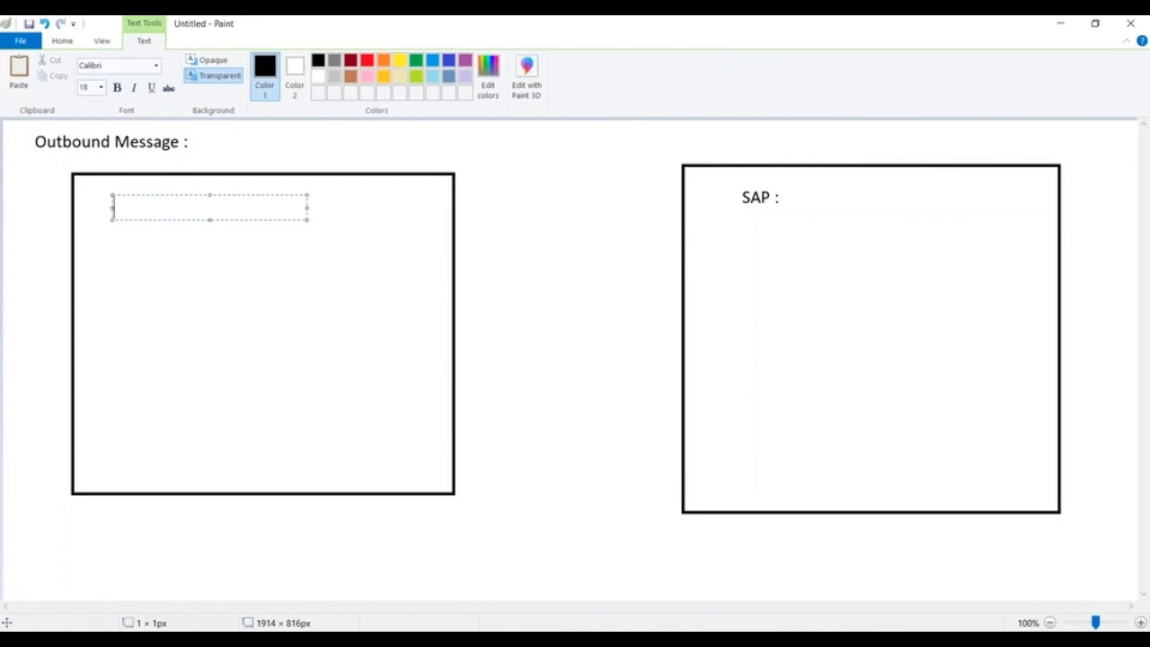
type("Customer")
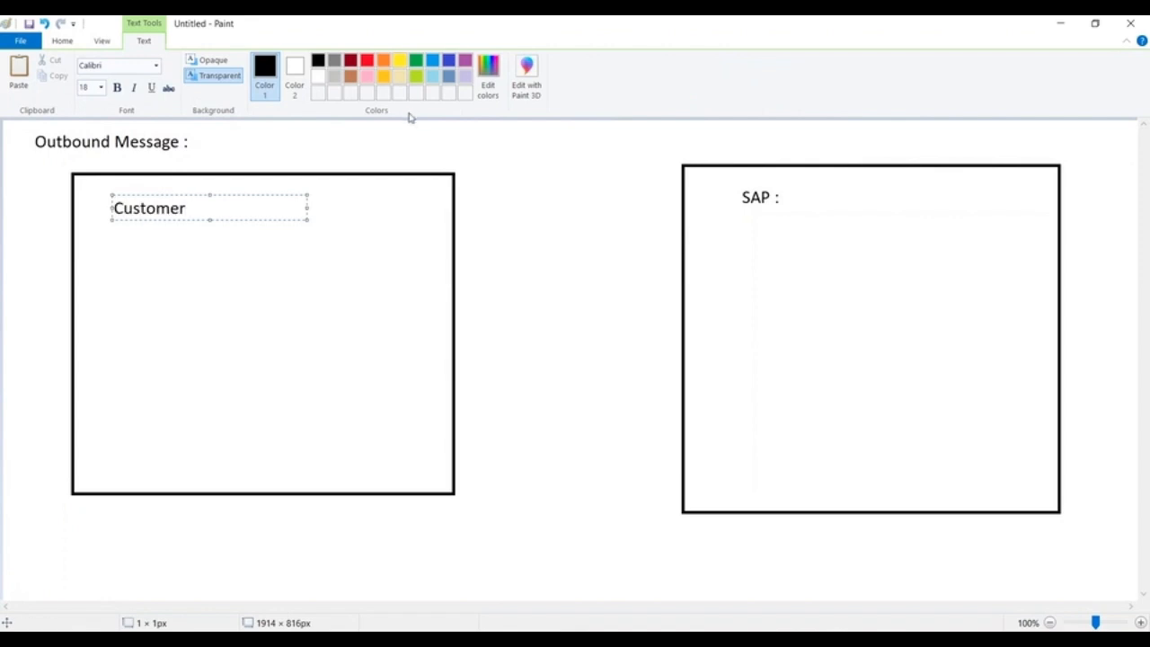
Draw a narrow rectangle around the Customer label, spanning nearly the full width of the left box.
left_click(62, 41)
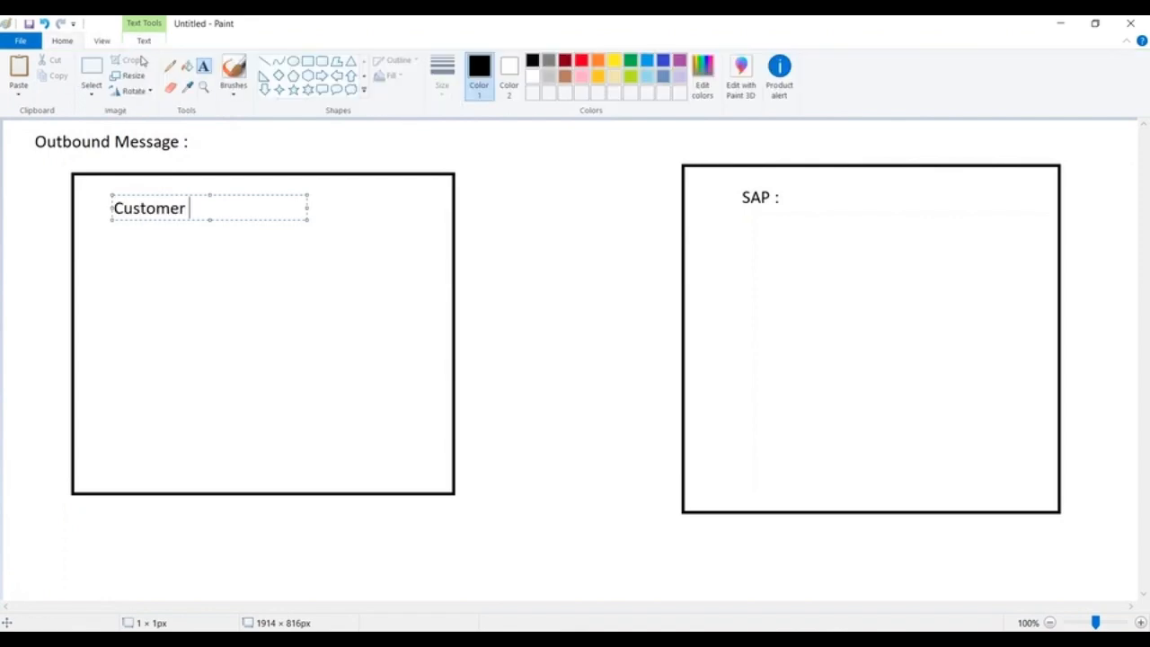
left_click(308, 61)
left_click_drag(74, 191, 449, 232)
left_click(387, 282)
Draw a right-pointing block arrow about 370 × 99 px from the Customer box to the SAP box.
left_click(321, 75)
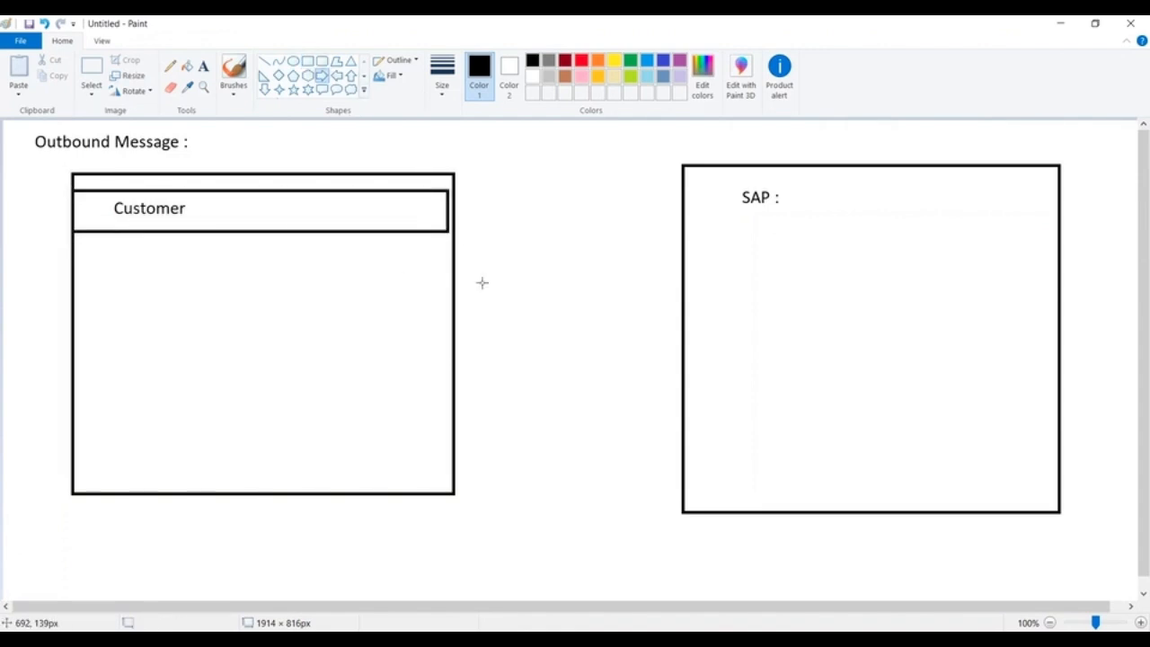
left_click_drag(457, 280, 681, 339)
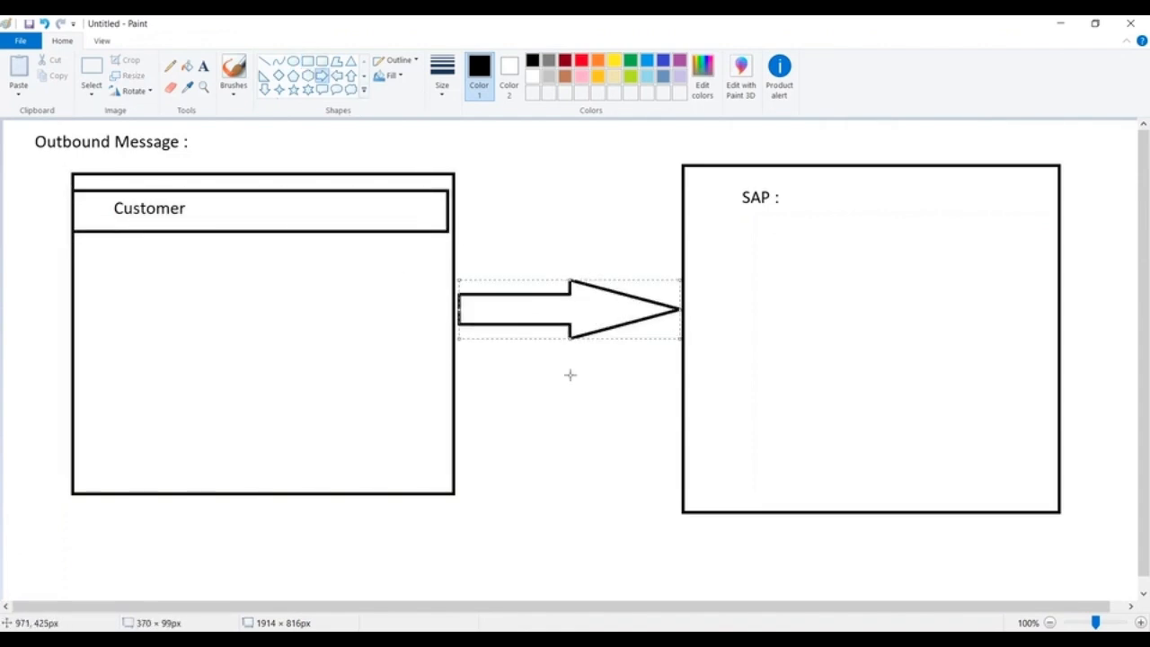
left_click(568, 374)
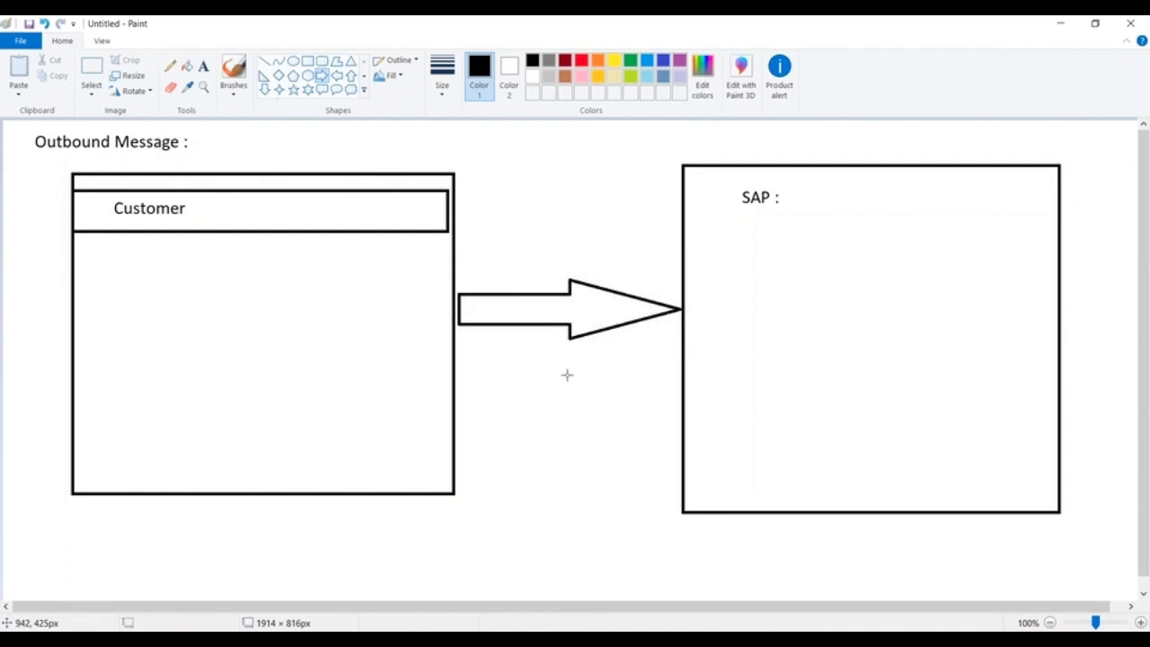
Add the text "SFDC" just above the large left rectangle.
left_click(204, 66)
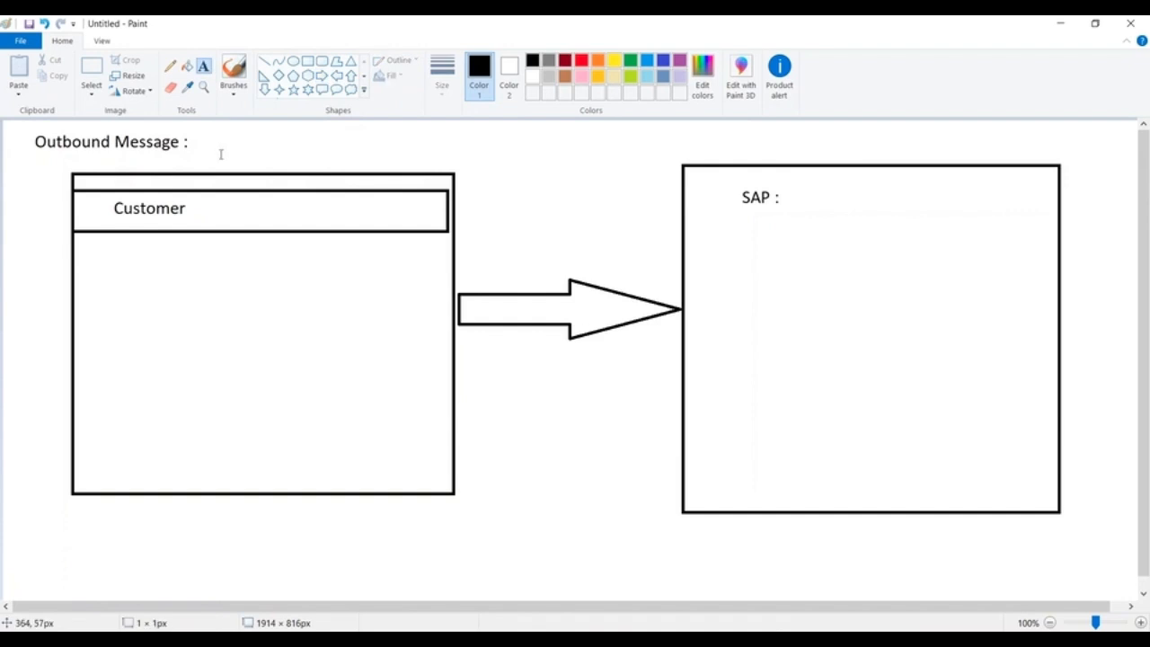
left_click(221, 154)
type("SFDC")
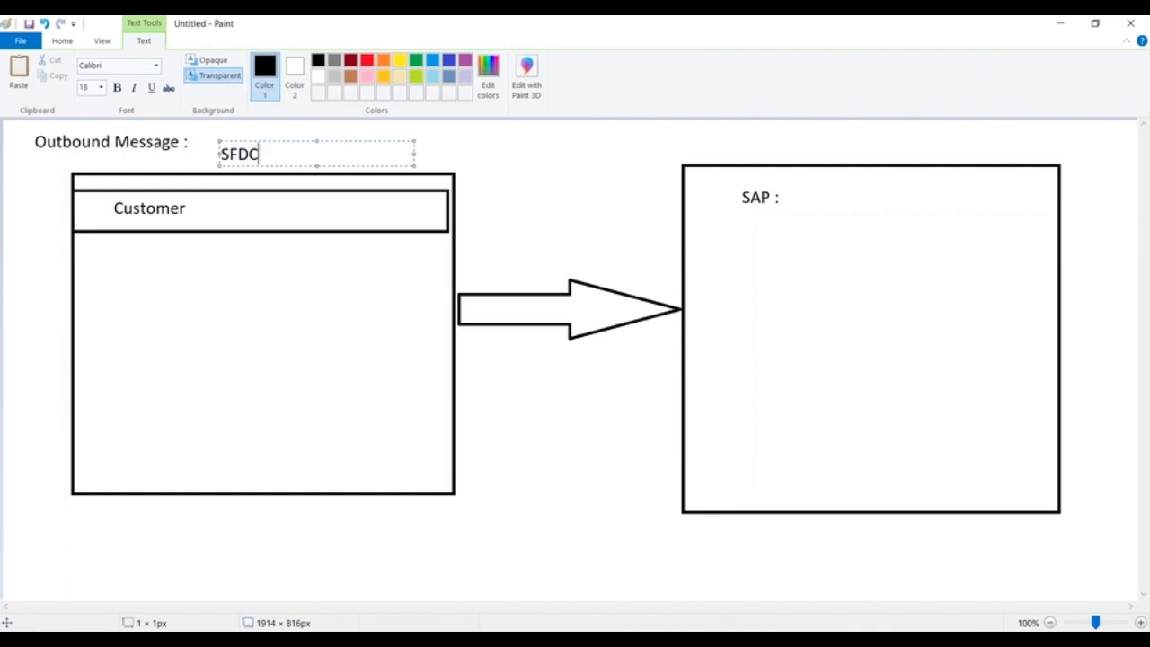
left_click(522, 170)
Frame the SAP label with a narrow rectangle across the right box, and add the text "Account" beneath it.
left_click(307, 61)
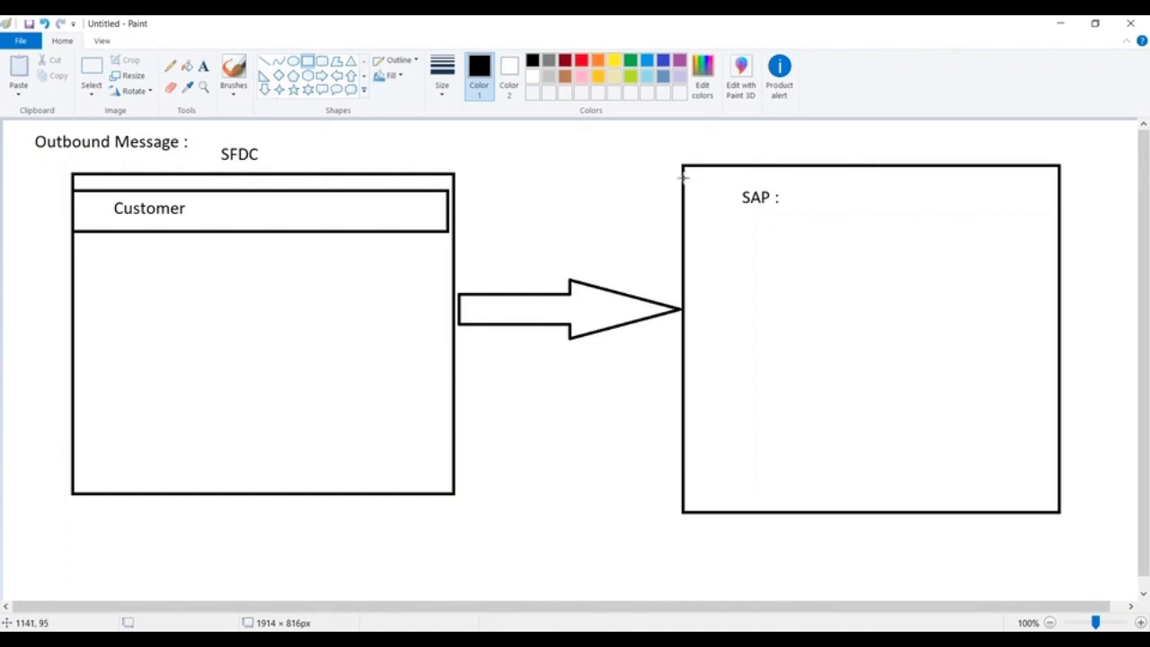
left_click_drag(681, 180, 1059, 222)
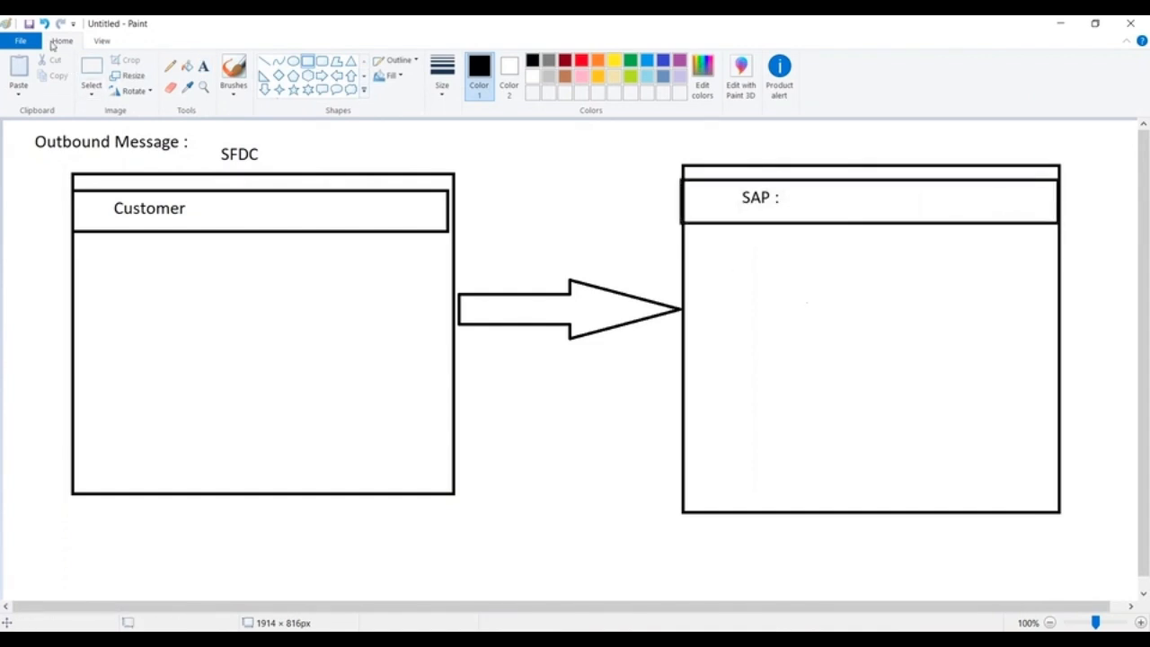
left_click(203, 66)
left_click(743, 227)
type("Account")
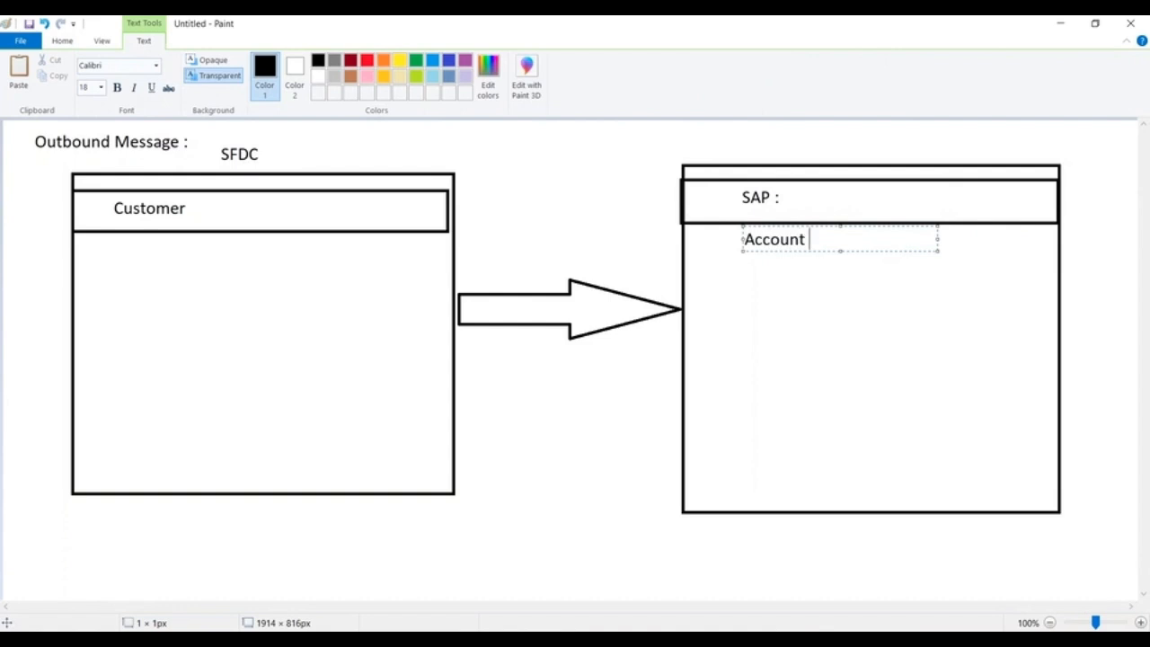
left_click(701, 252)
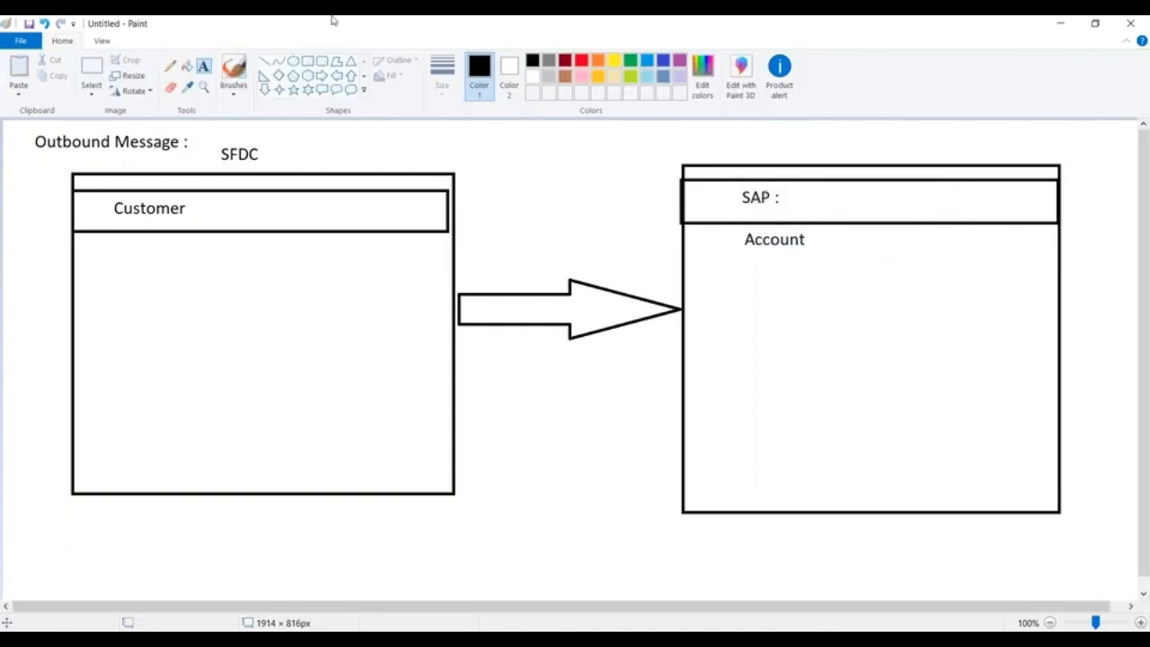
Draw a narrow rectangle around the Account label, spanning the width of the right box.
left_click(308, 61)
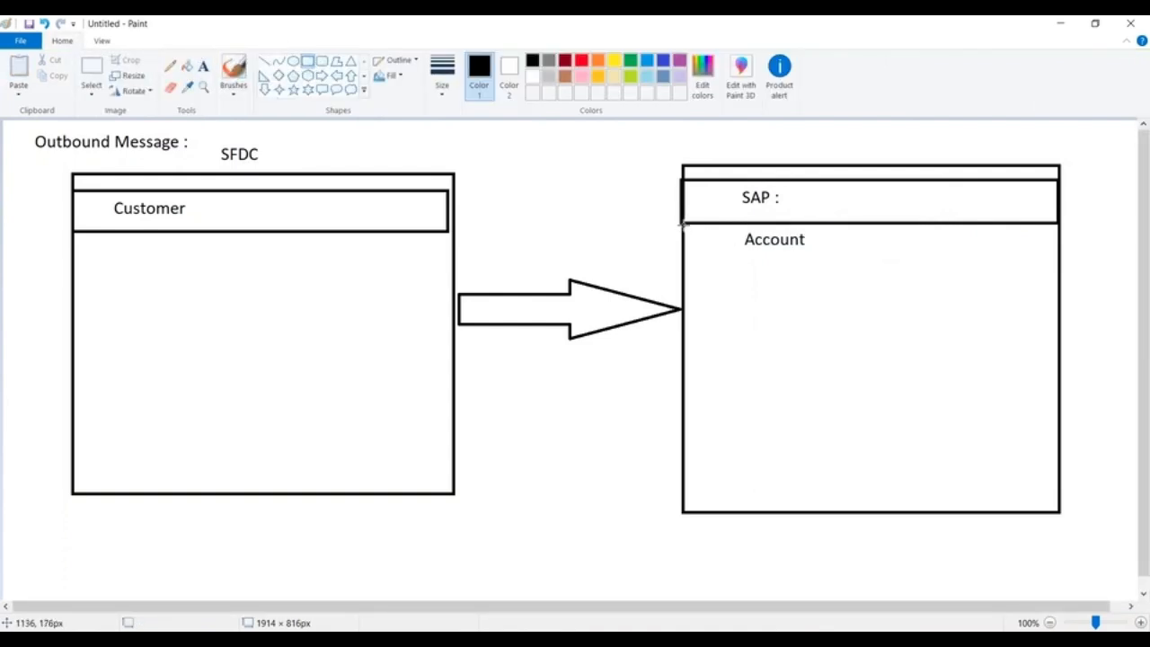
left_click_drag(684, 224, 1058, 265)
left_click(859, 311)
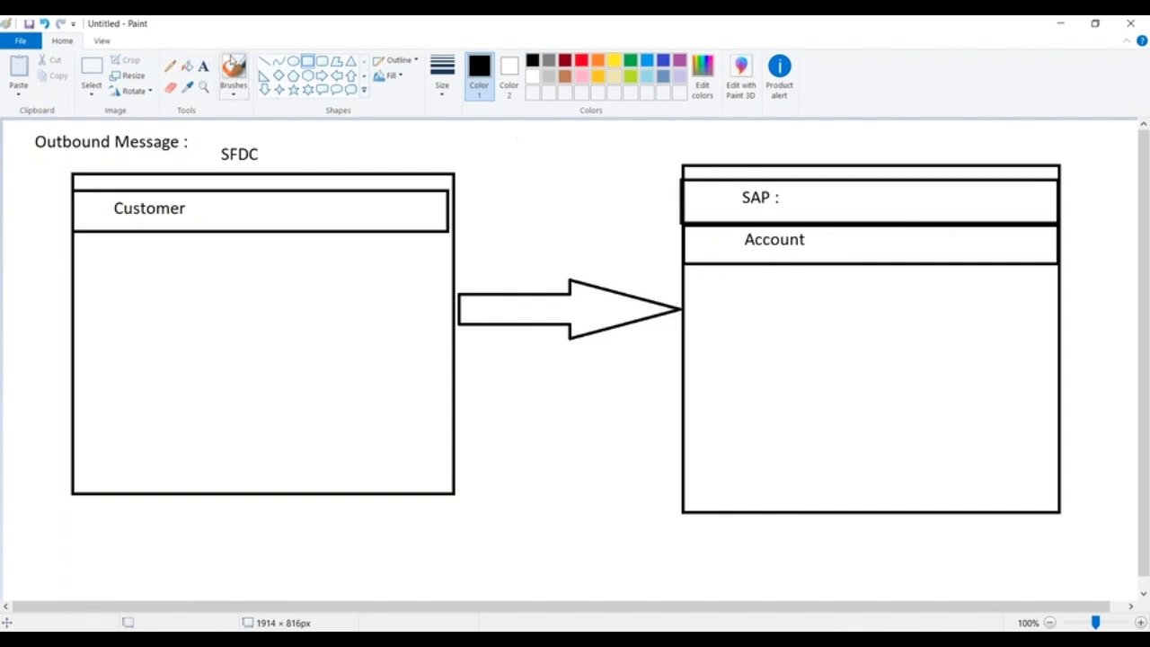
Add the text "SAP : Webservice" beneath the Account row inside the SAP box.
left_click(203, 65)
left_click(763, 299)
type("SA")
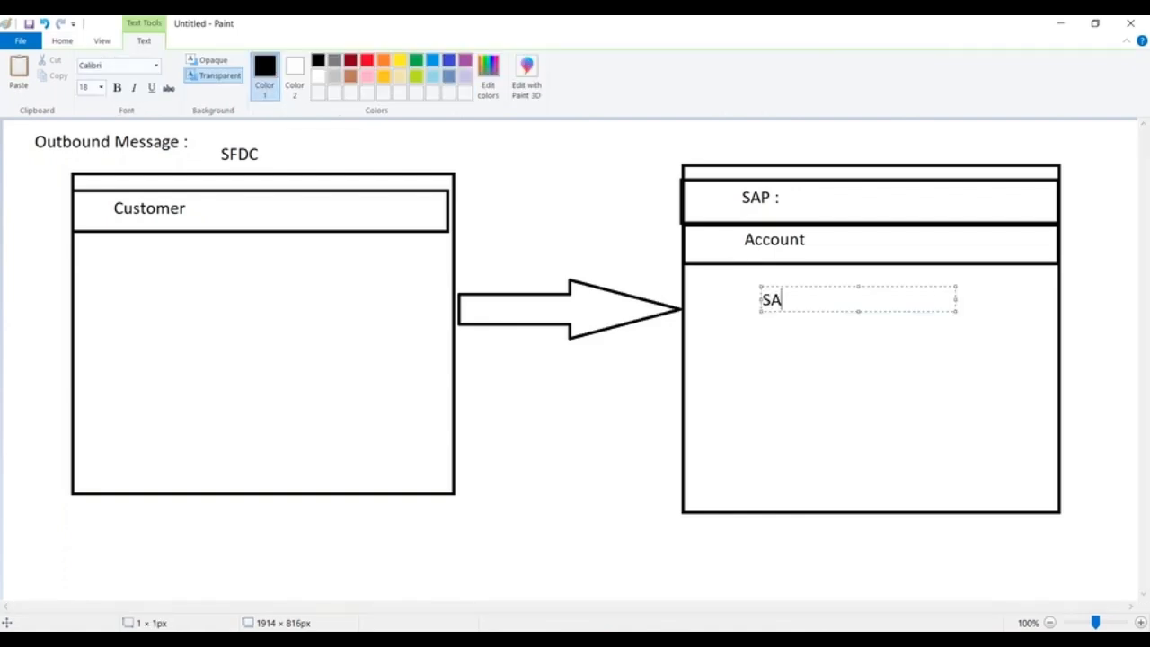
type("P : Webservice")
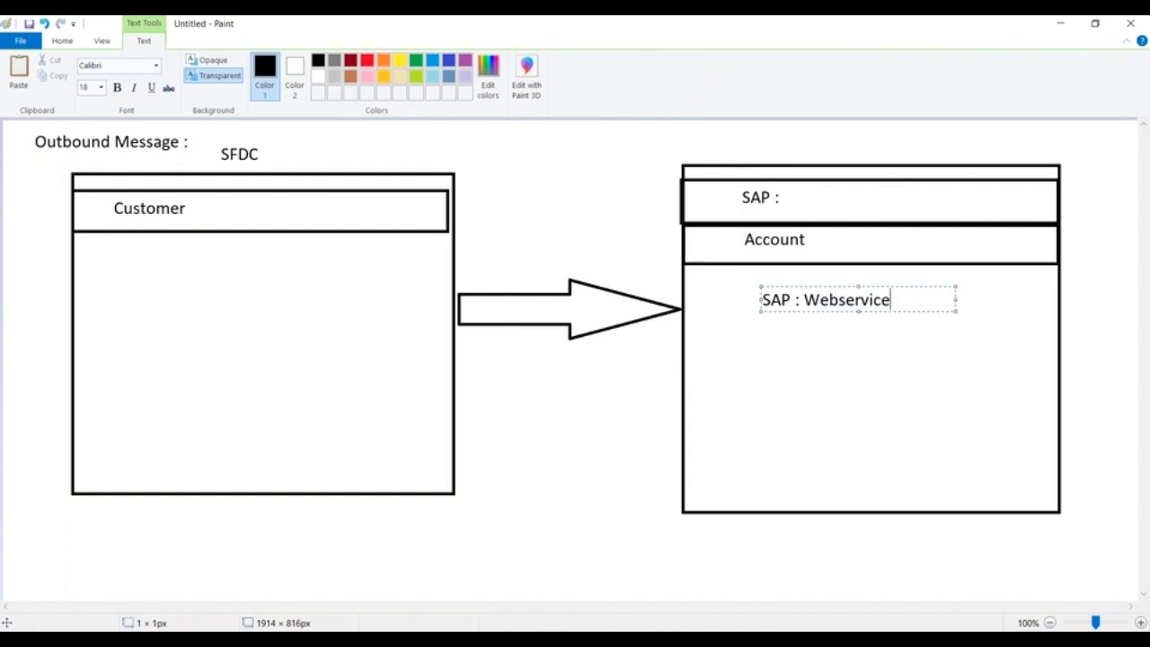
key("Return")
key("Return")
key("Return")
type("ht")
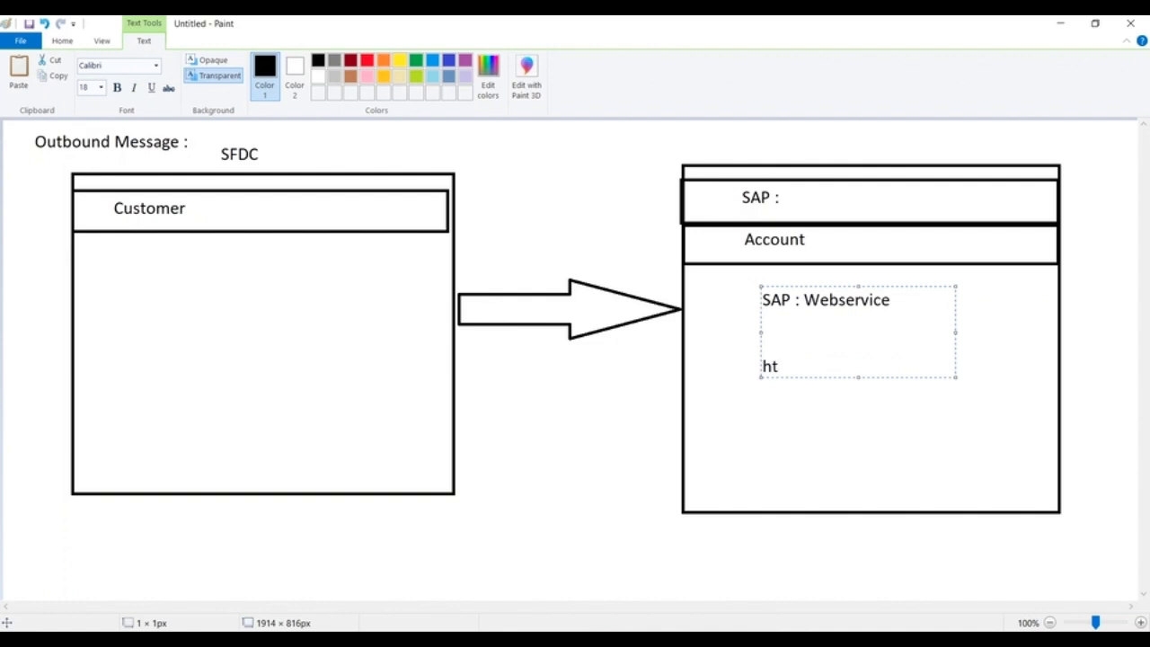
type("tps://sap")
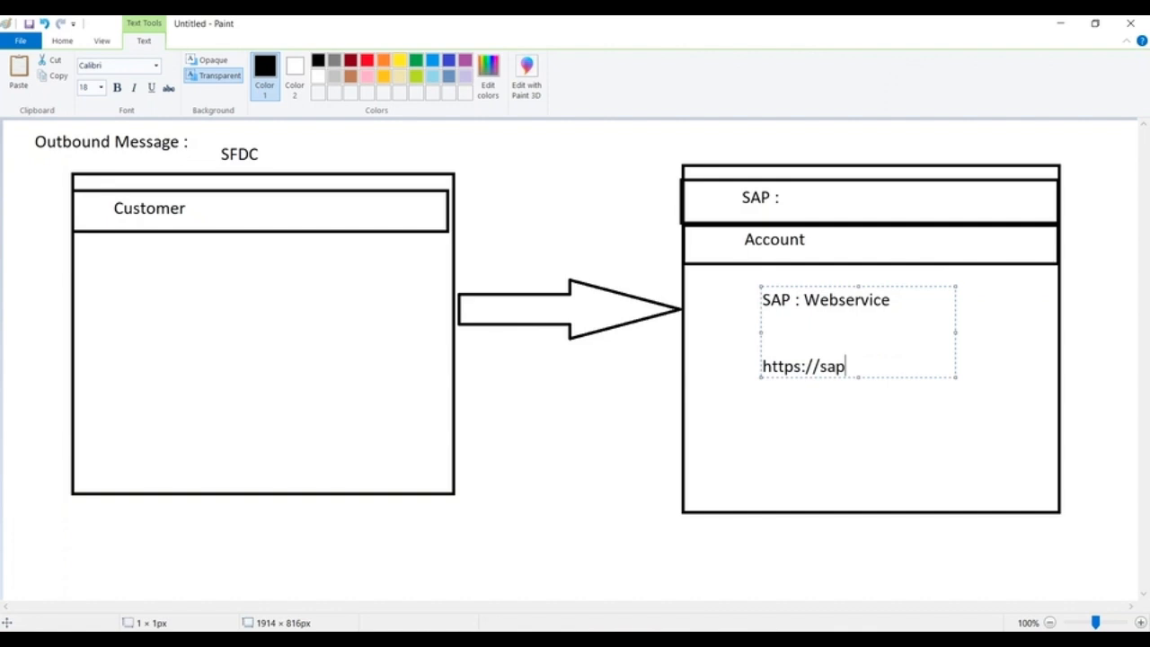
type("_account-")
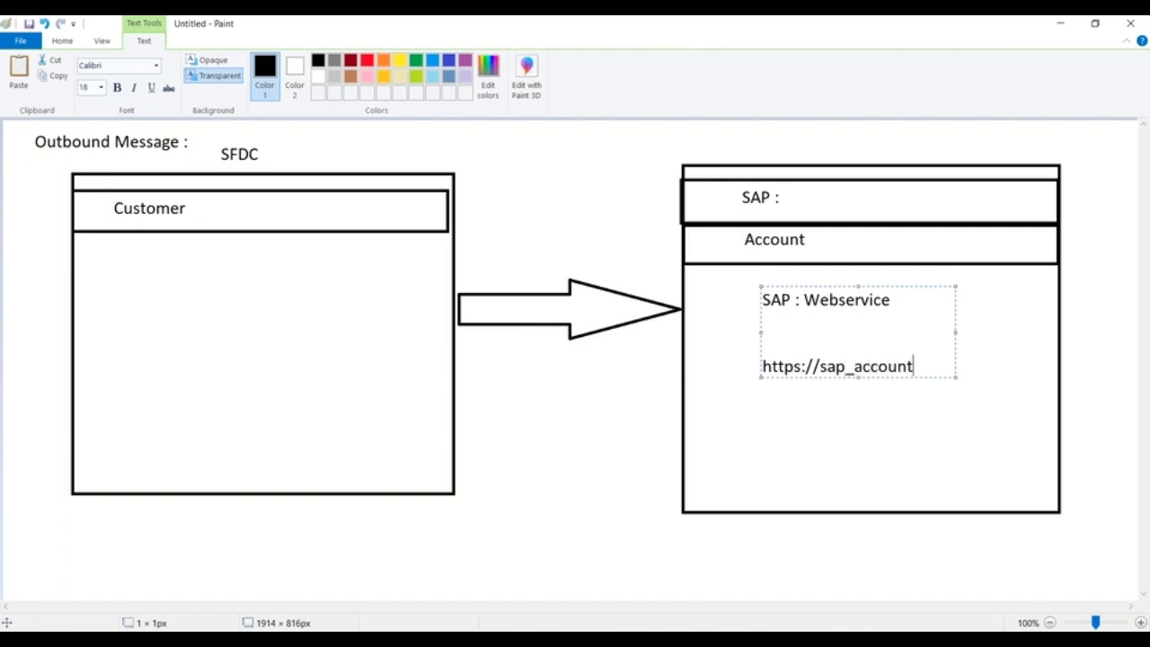
key("BackSpace")
type("_Create")
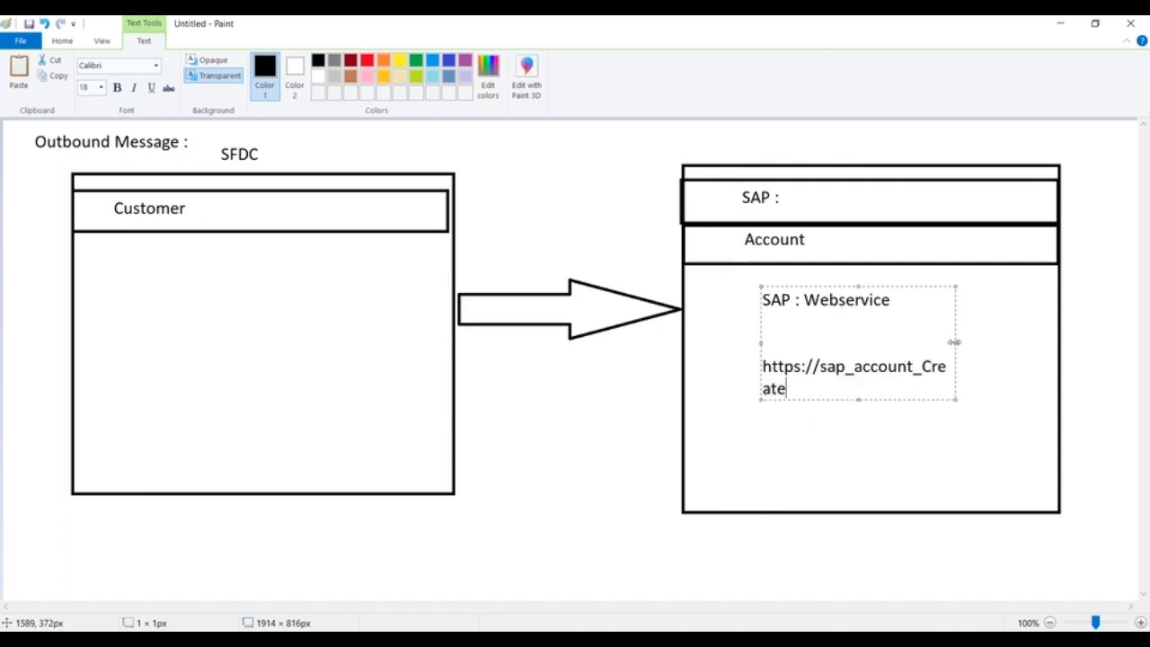
Widen the text block to about 591 px so the URL fits on one line, and finalize the text.
left_click_drag(957, 343, 1113, 342)
mouse_move(763, 367)
left_mouse_down()
mouse_move(1042, 366)
mouse_move(763, 367)
left_mouse_up()
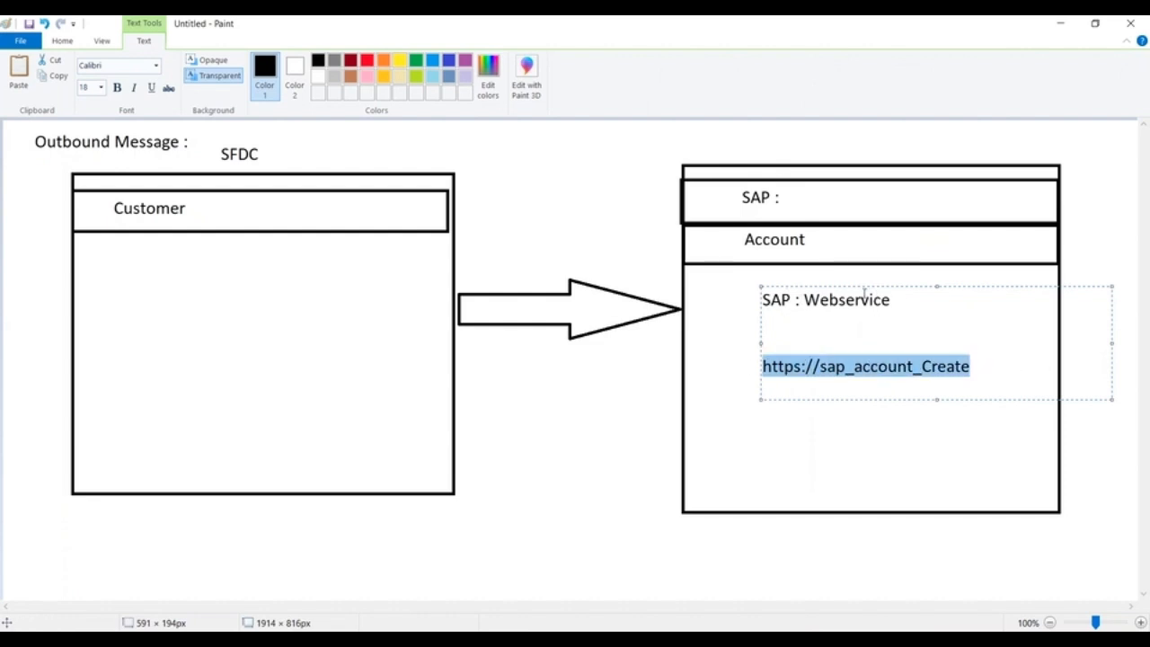
left_click(524, 438)
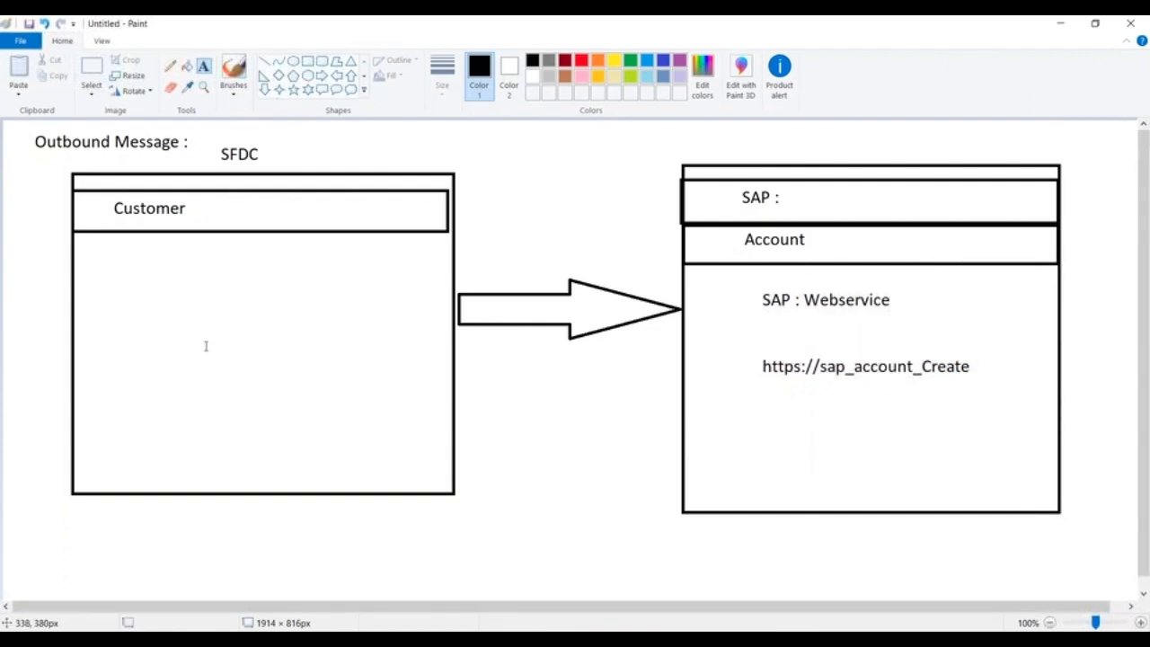
left_click(307, 60)
left_click_drag(756, 349, 1007, 384)
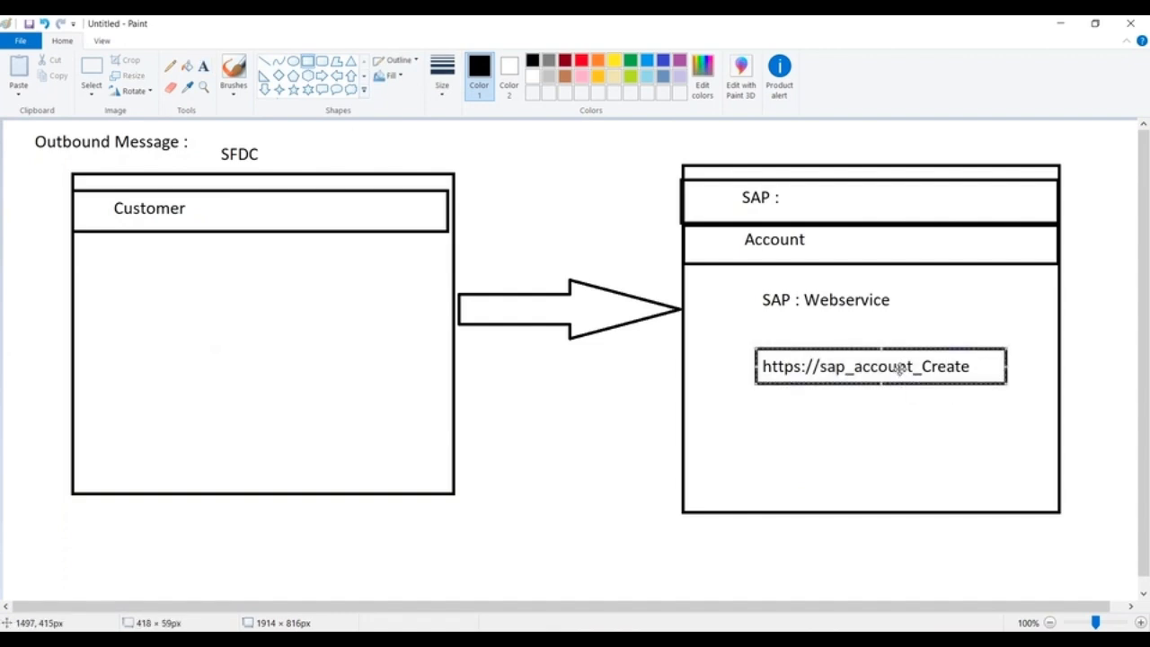
left_click(781, 411)
left_click_drag(744, 340, 1013, 385)
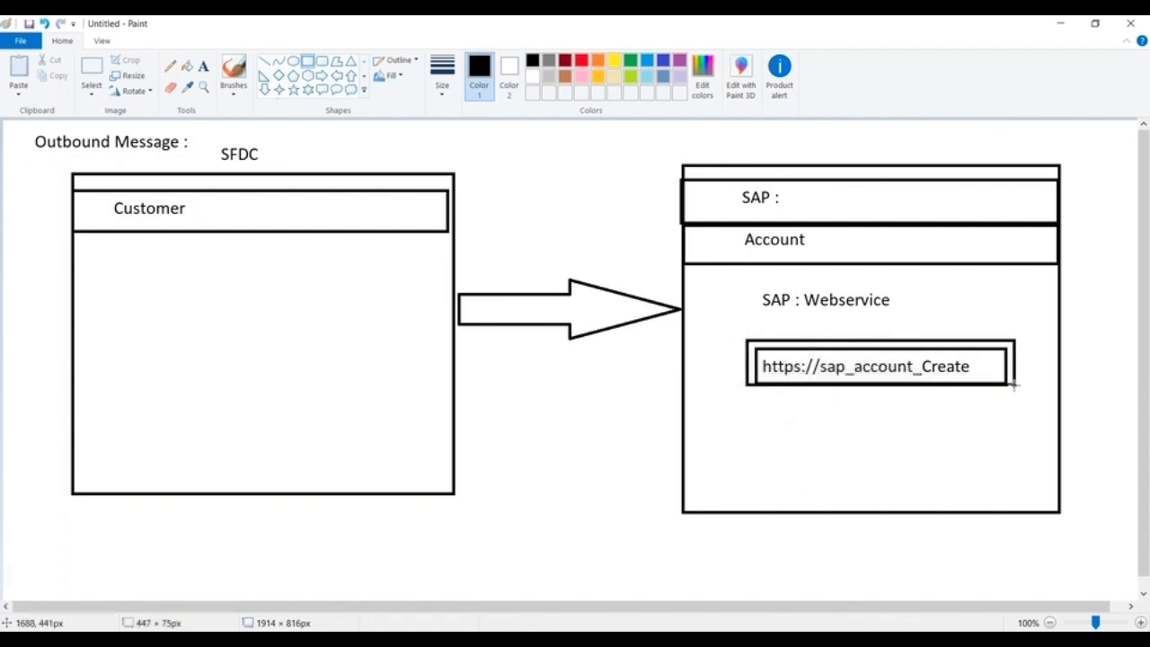
key("ctrl+z")
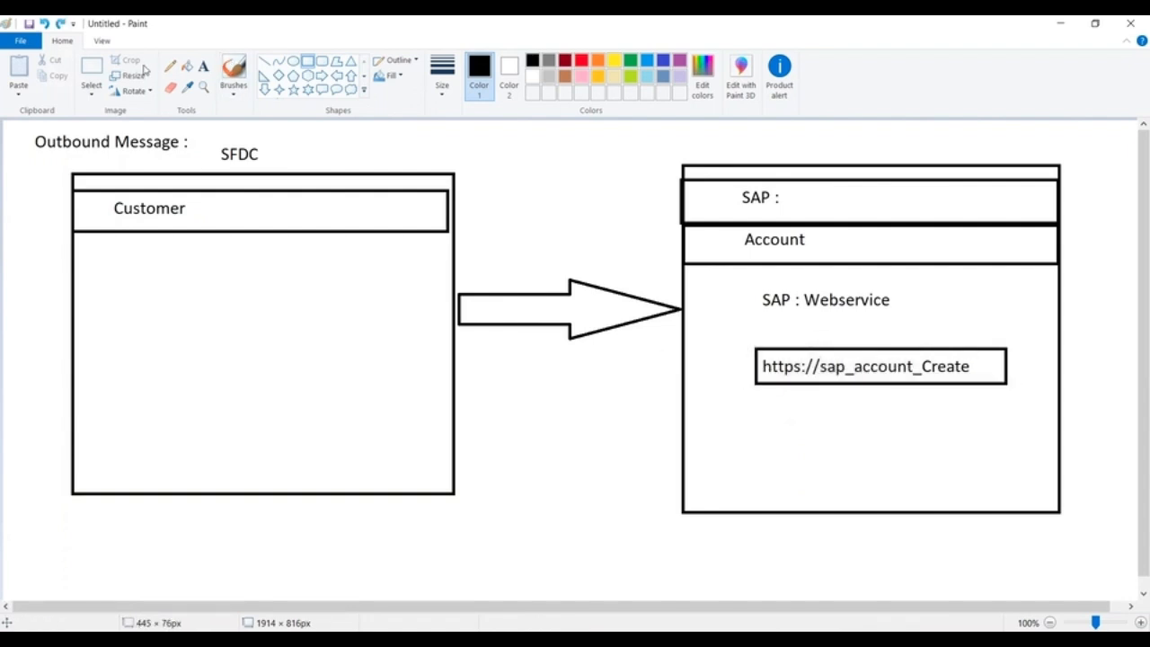
left_click(91, 72)
left_click_drag(742, 339, 1038, 401)
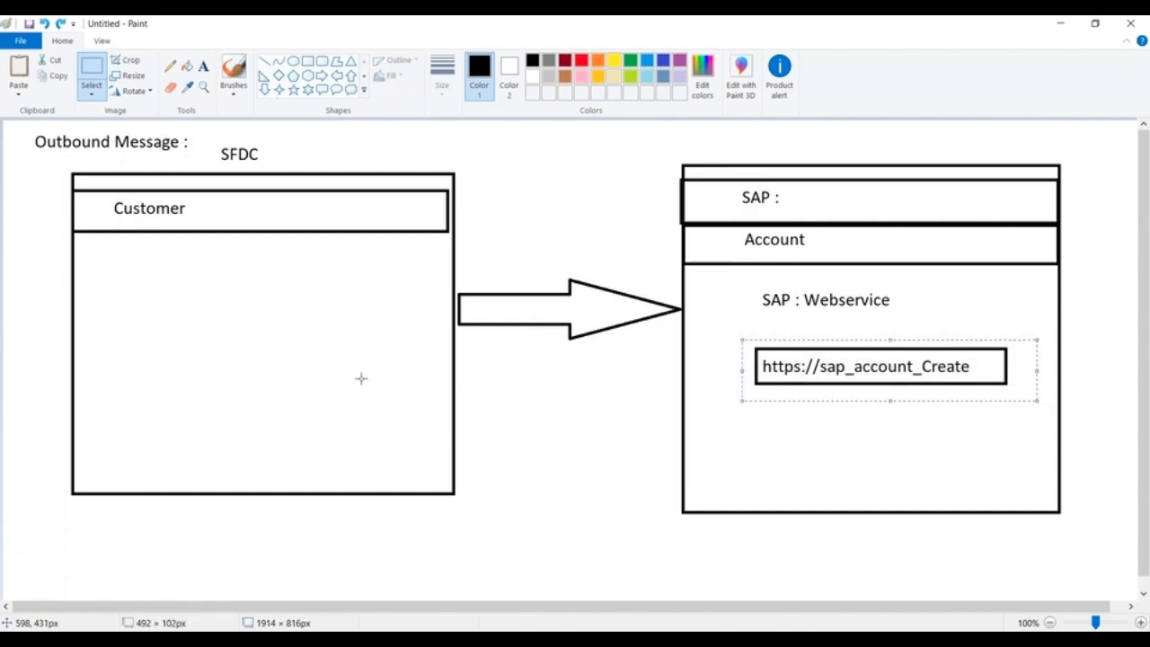
key("ctrl+c")
key("ctrl+v")
left_click_drag(154, 149, 270, 370)
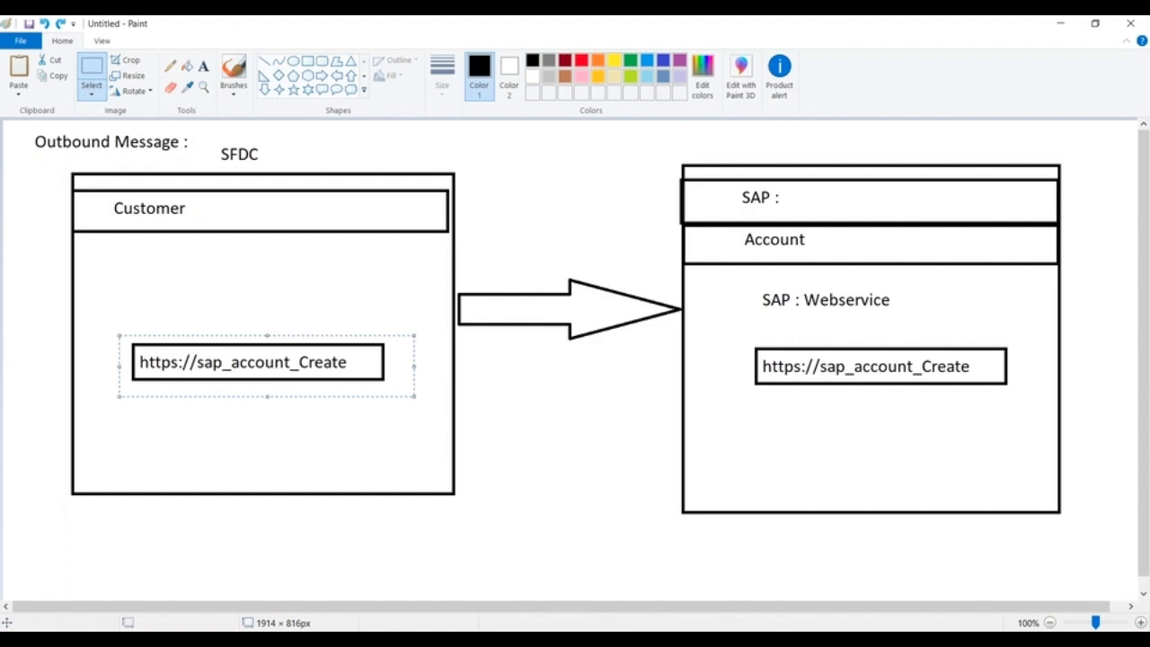
Switch to Salesforce in the browser, close the LNO005 loan and Approved record type pages, and open Setup.
key("alt+Tab")
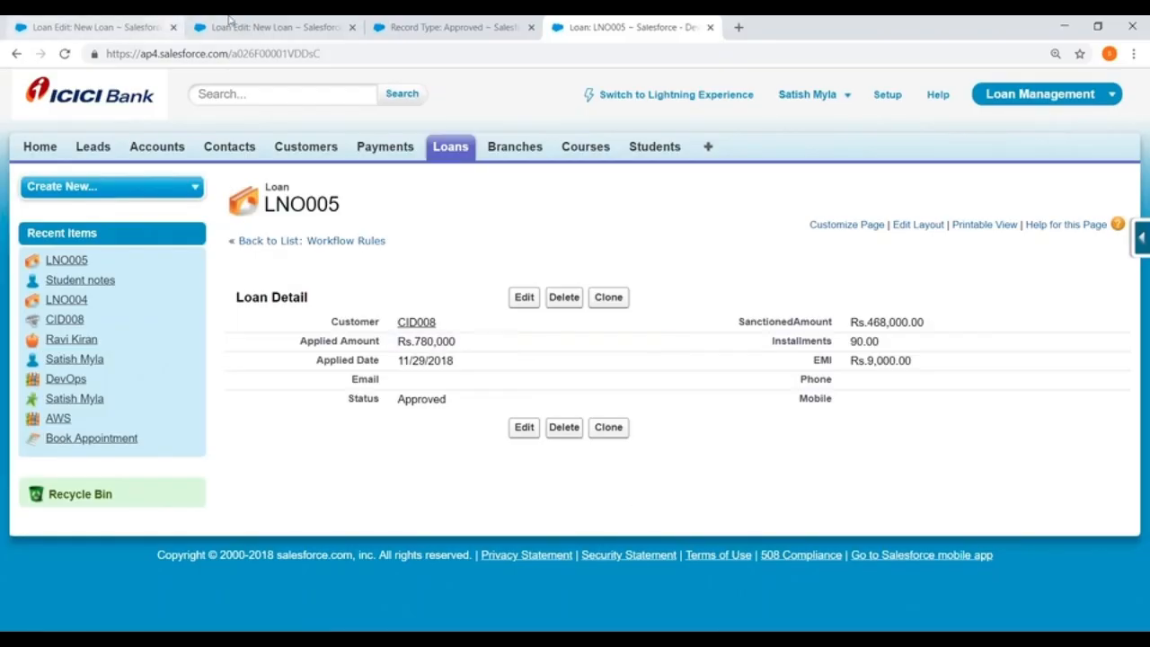
left_click(95, 25)
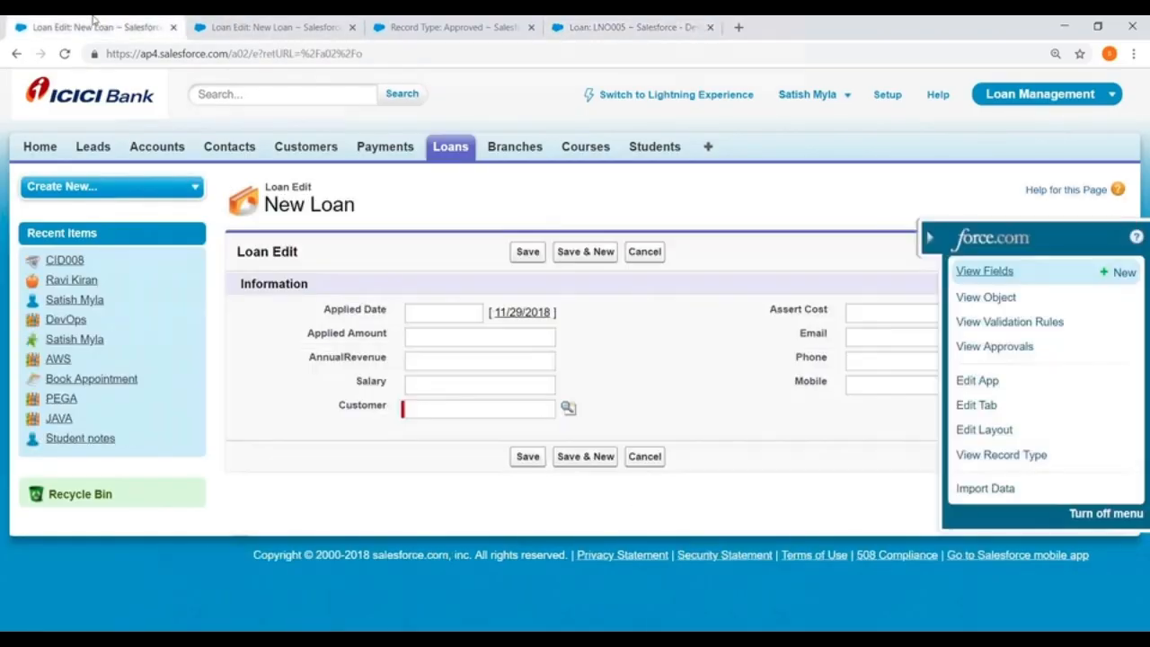
left_click(708, 27)
left_click(531, 27)
left_click(888, 95)
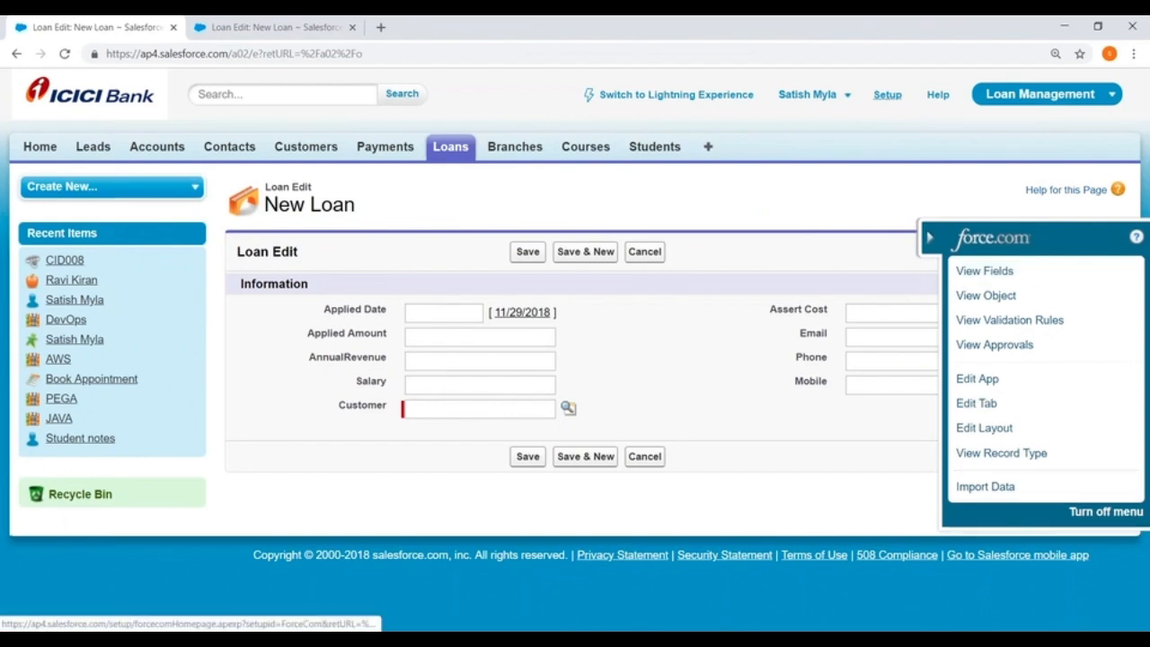
Open the Outbound Messages page under Workflow & Approvals in the Create section of Setup.
scroll(182, 220, "down", 7)
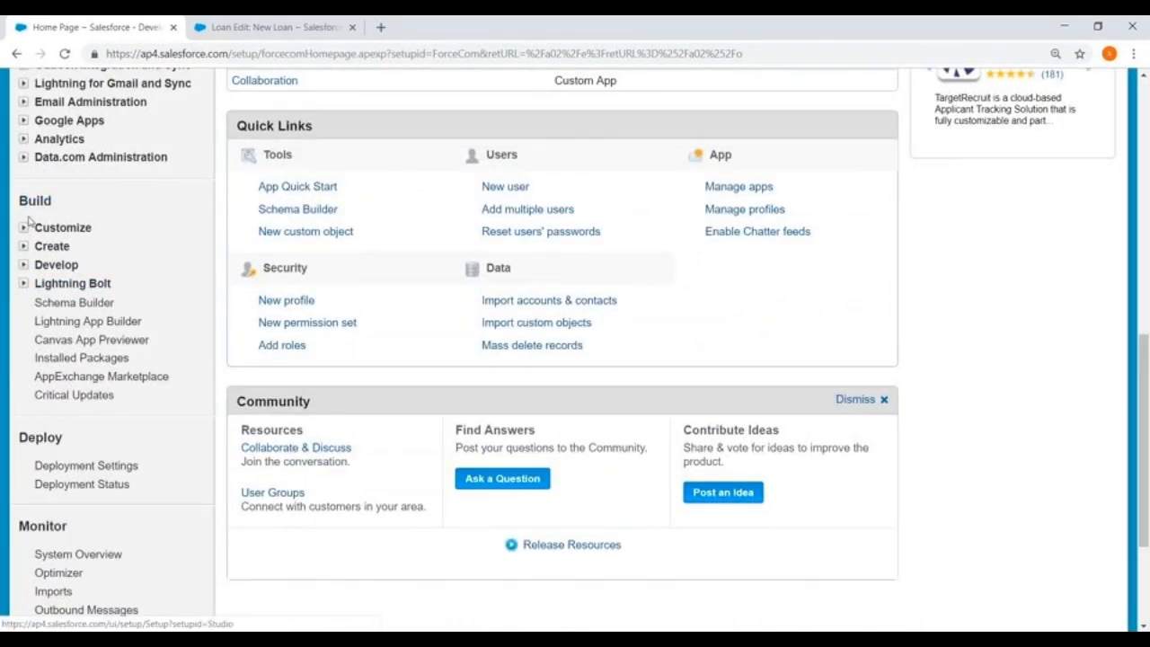
left_click(25, 246)
scroll(123, 254, "down", 2)
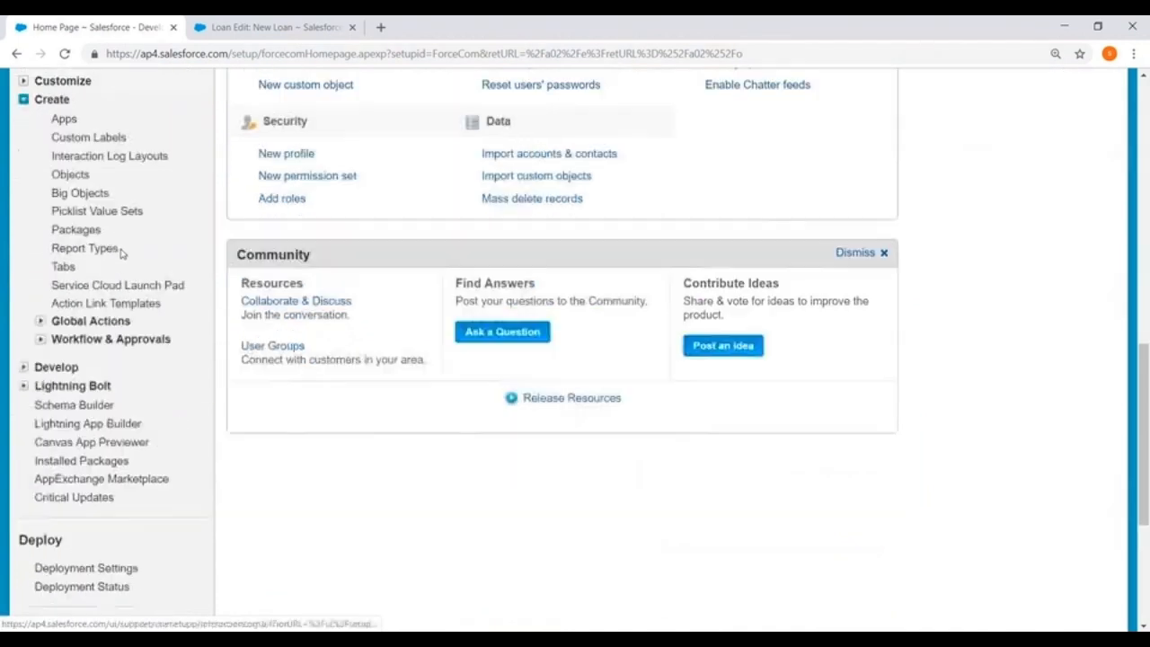
left_click(39, 339)
scroll(217, 224, "down", 2)
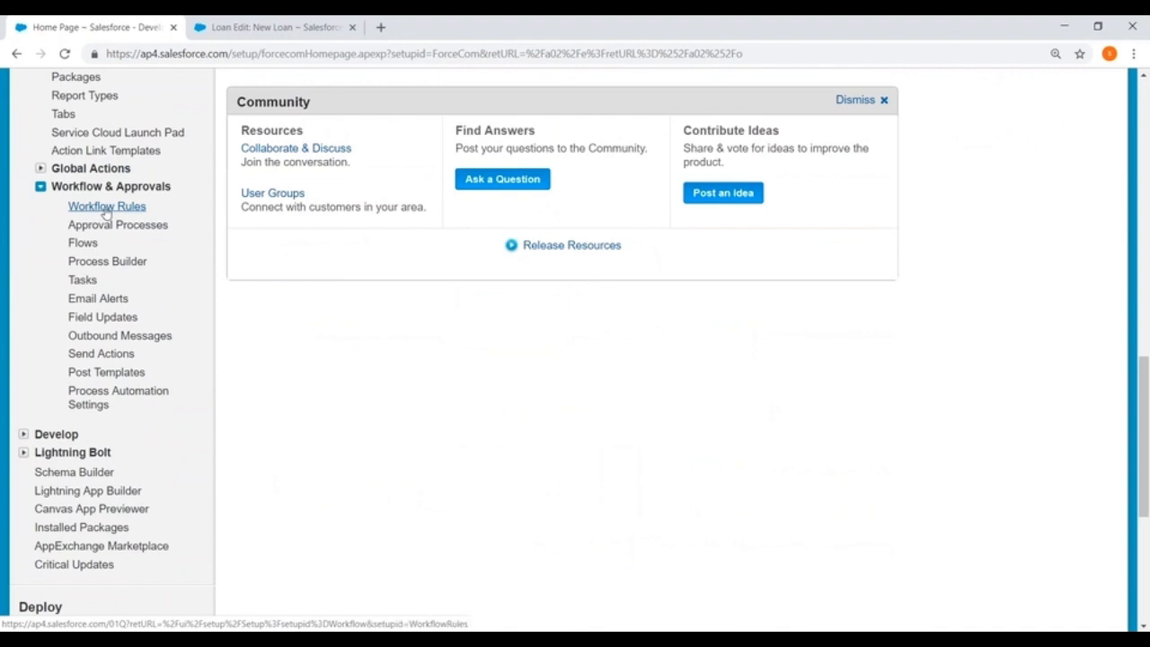
left_click(135, 339)
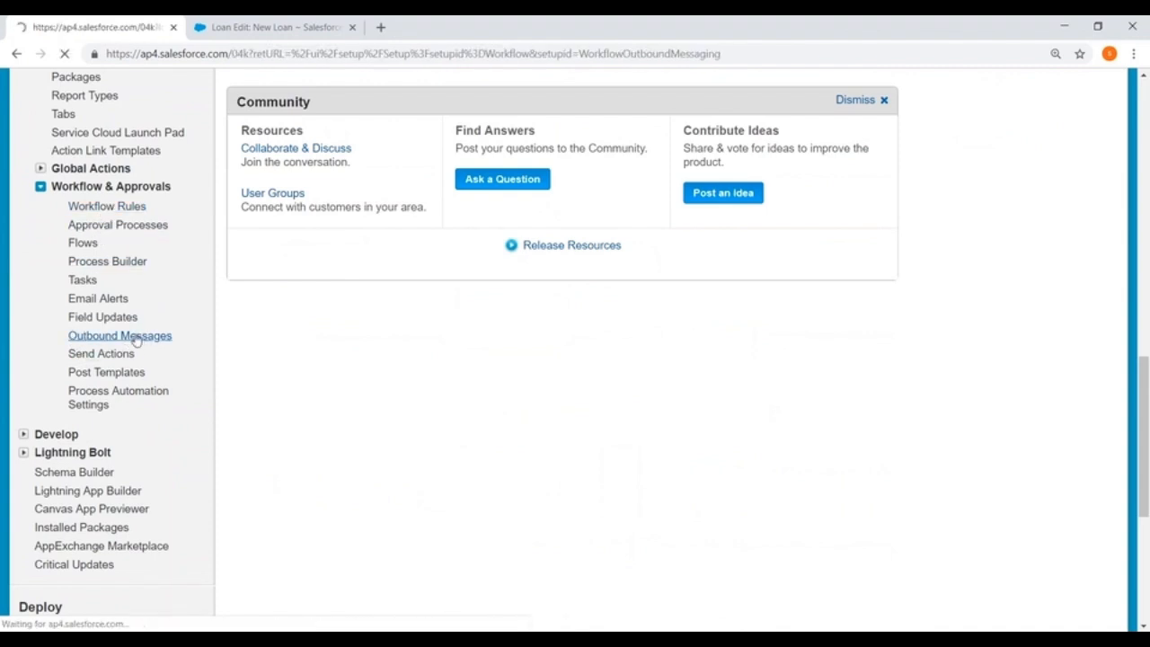
Start a new outbound message with Account as its object and proceed to the configuration step.
scroll(632, 369, "down", 1)
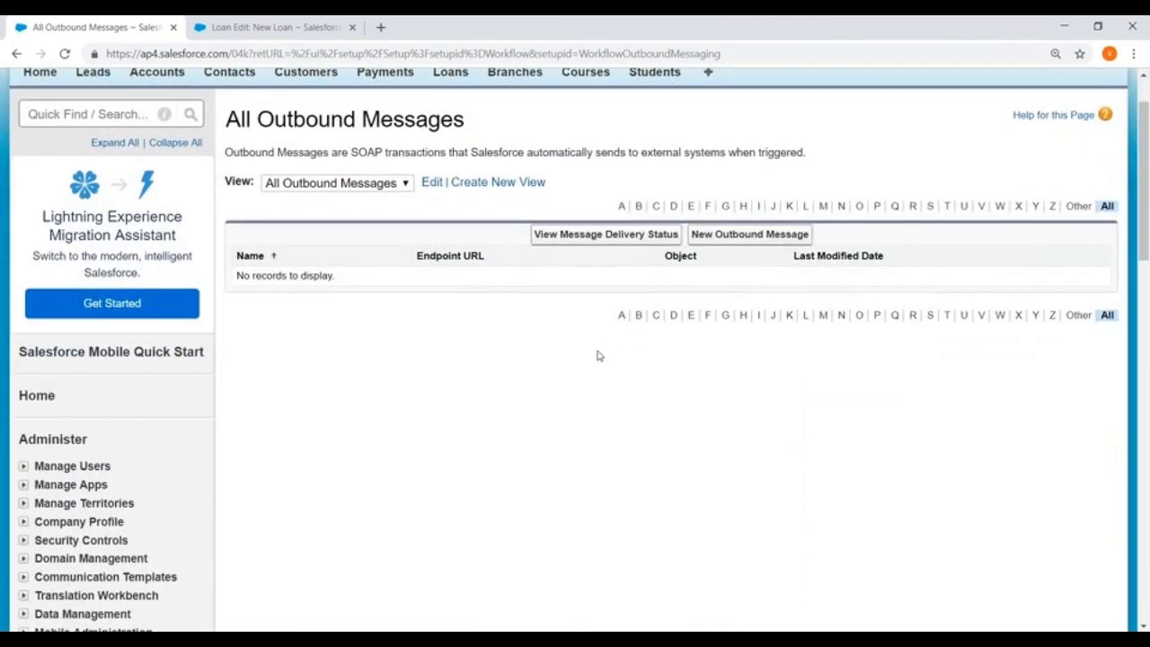
left_click(742, 236)
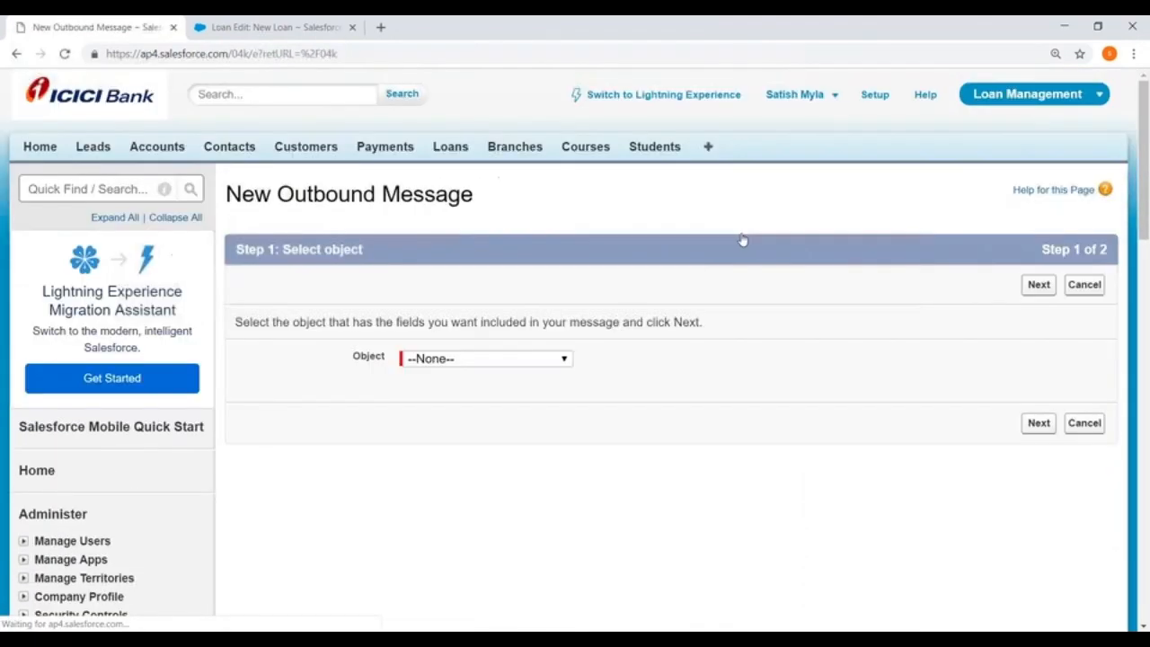
scroll(737, 241, "down", 2)
left_click(494, 210)
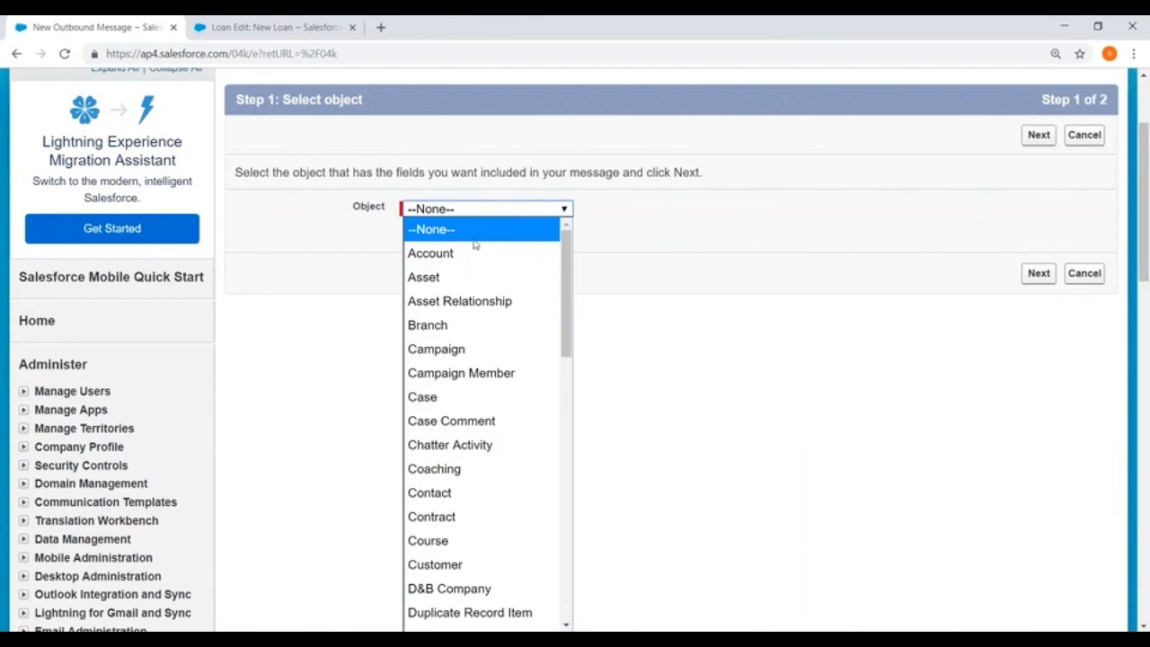
left_click(455, 252)
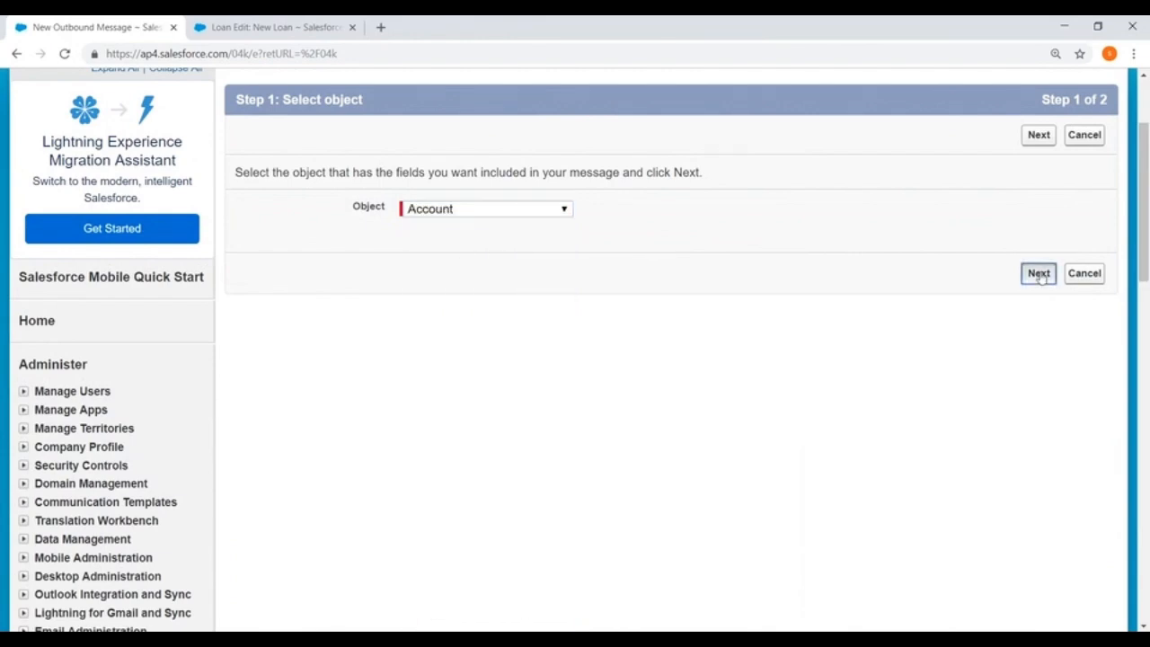
left_click(1039, 273)
scroll(642, 290, "down", 2)
scroll(641, 290, "down", 1)
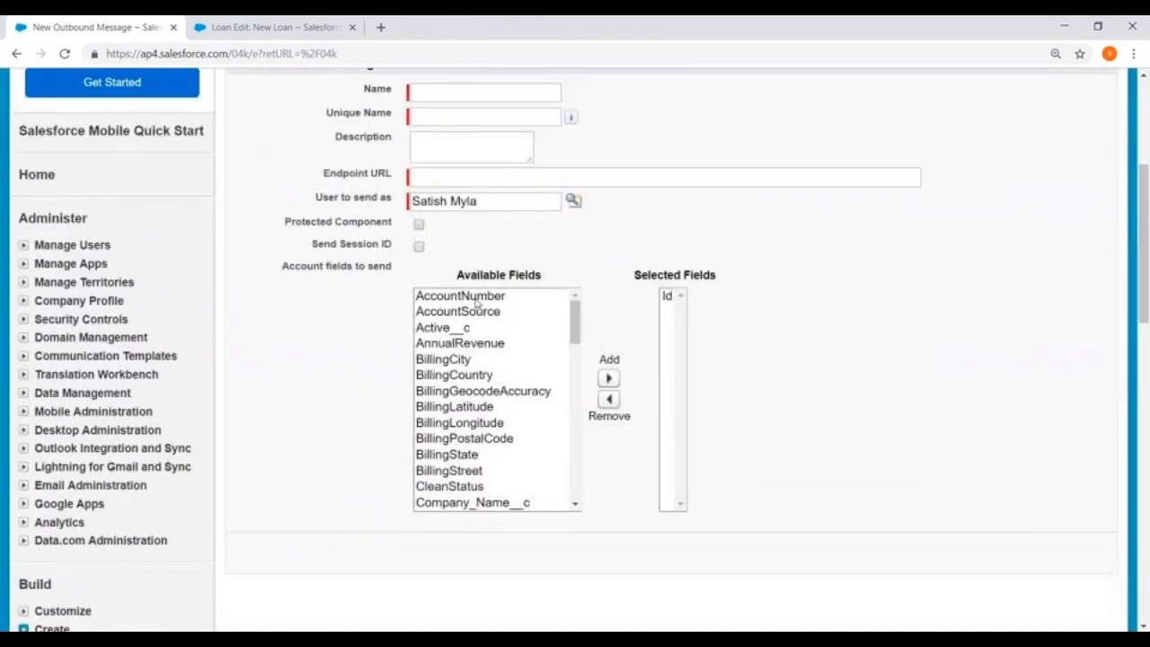
left_click(432, 175)
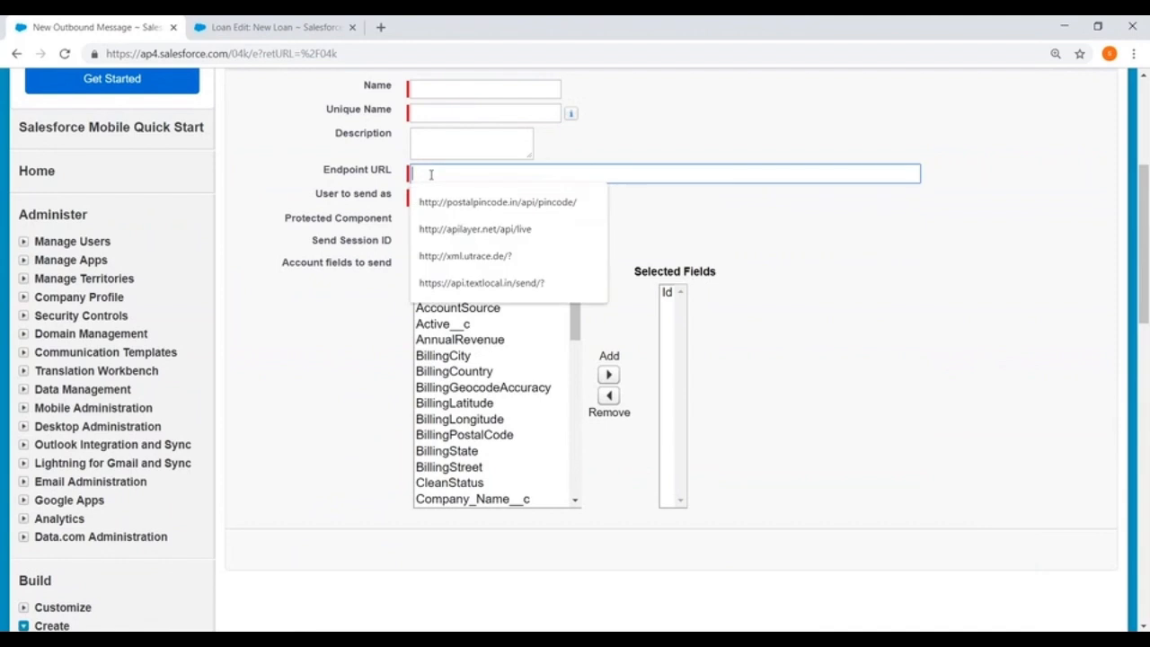
left_click(505, 203)
left_click_drag(637, 171, 391, 173)
left_click(937, 308)
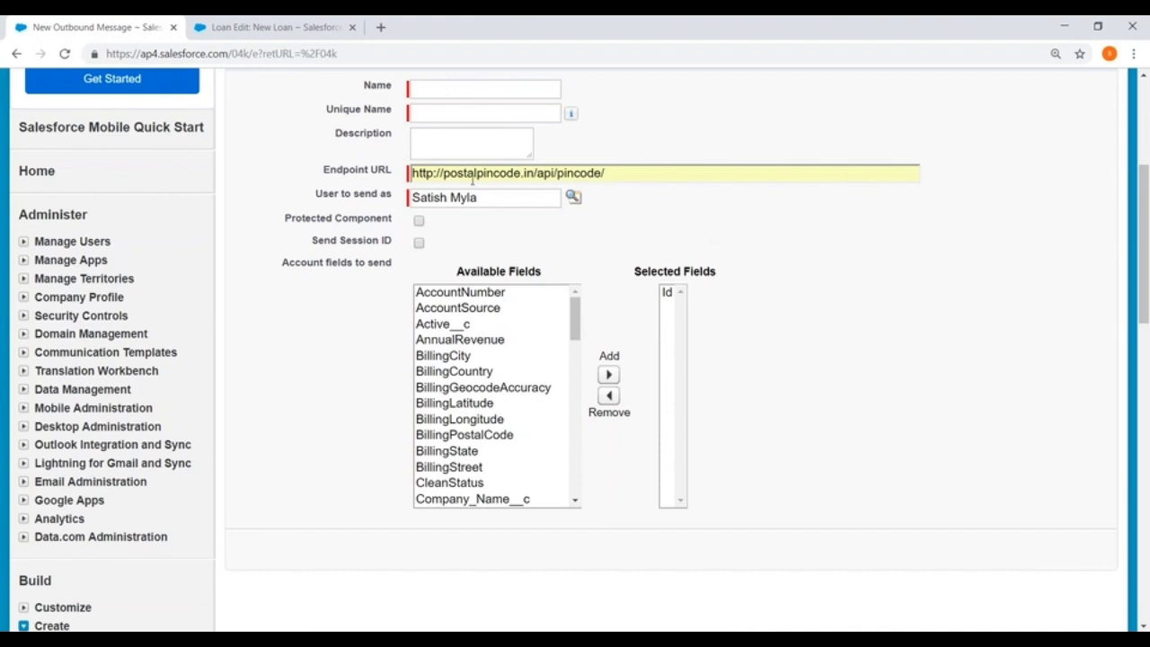
Add AccountSource, Active__c, AnnualRevenue, BillingCity and BillingCountry to the fields to send, and enable Send Session ID.
left_click_drag(491, 370, 485, 312)
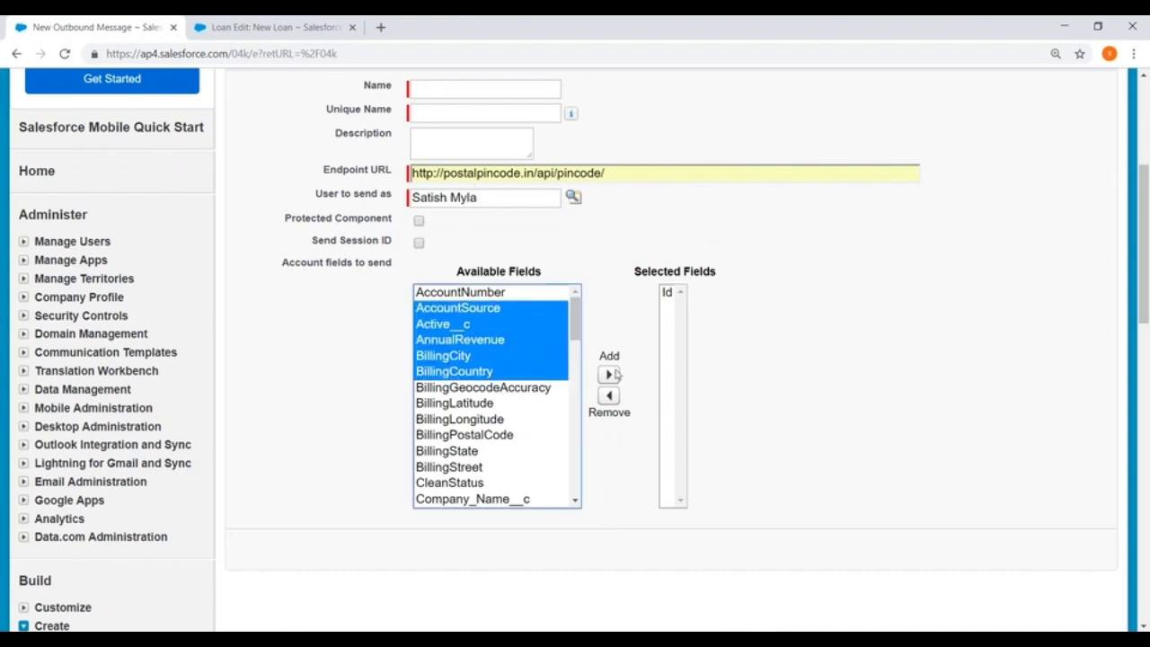
left_click(609, 375)
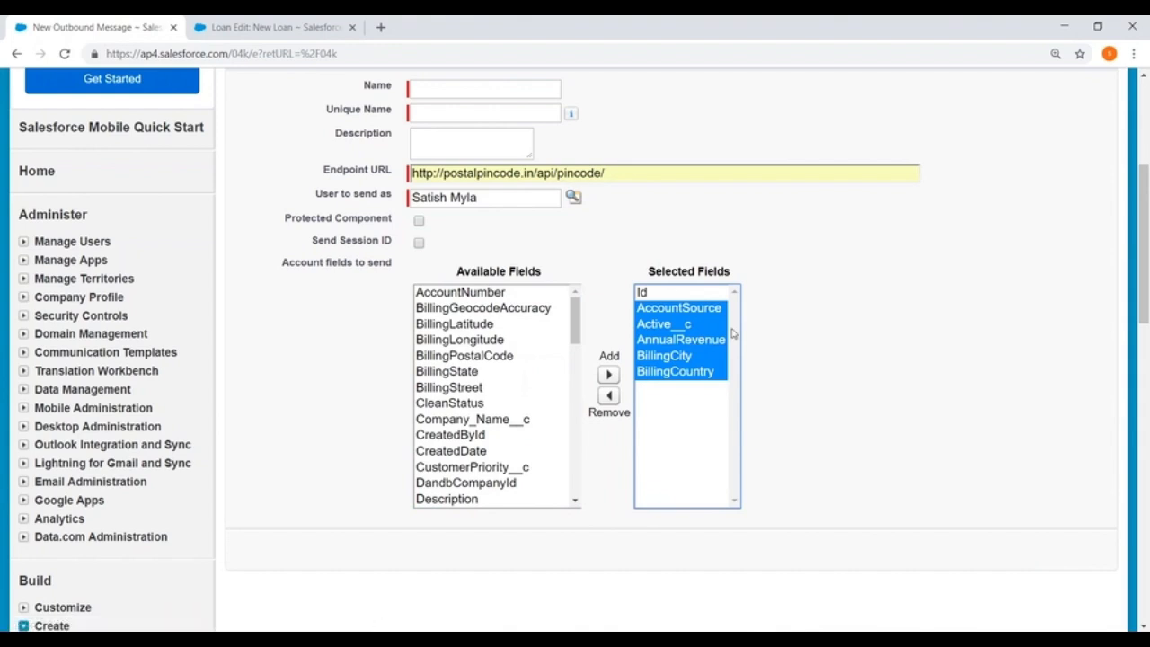
left_click(419, 243)
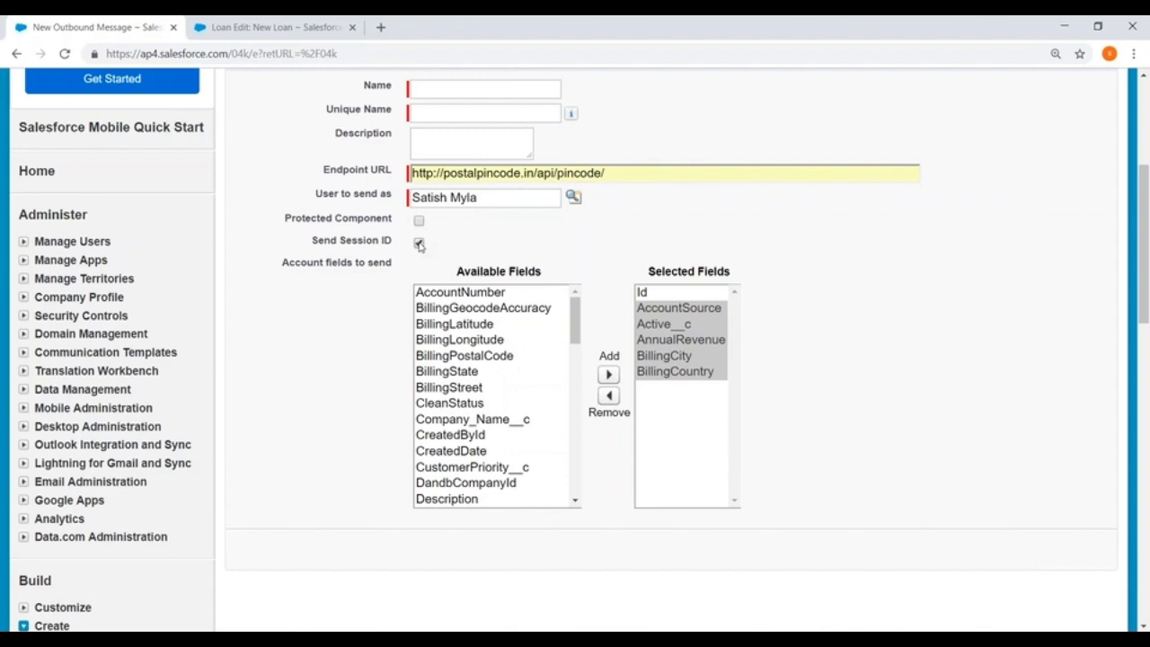
Switch to Paint and start a new blank picture, discarding the outbound message diagram.
left_click(718, 640)
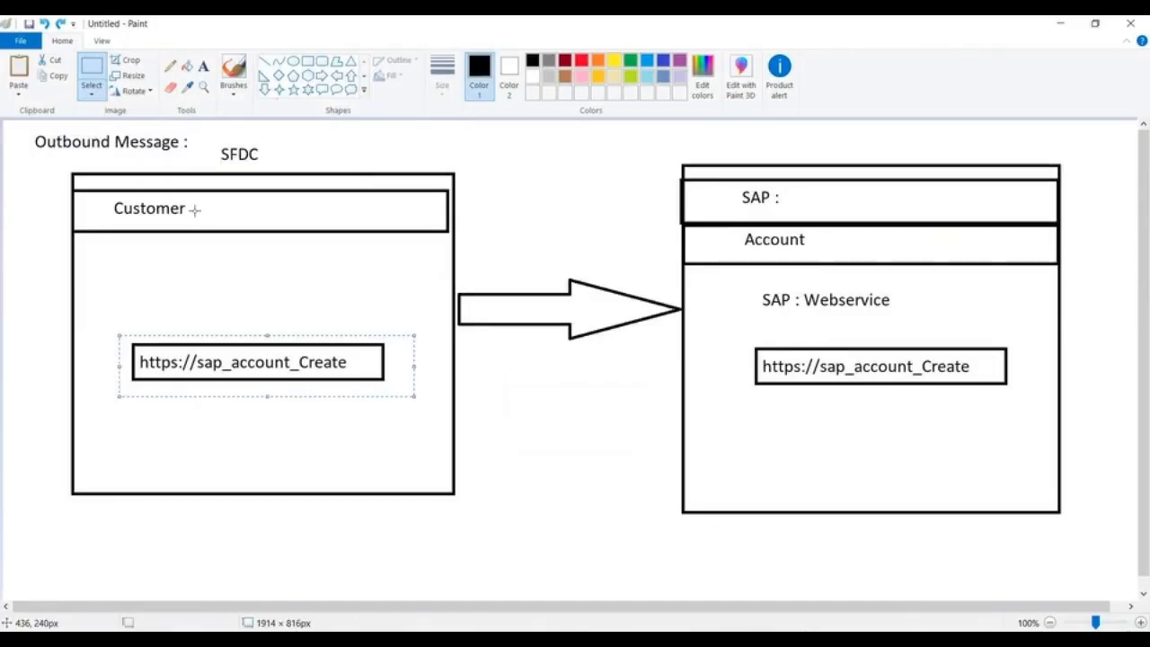
left_click(20, 40)
left_click(50, 95)
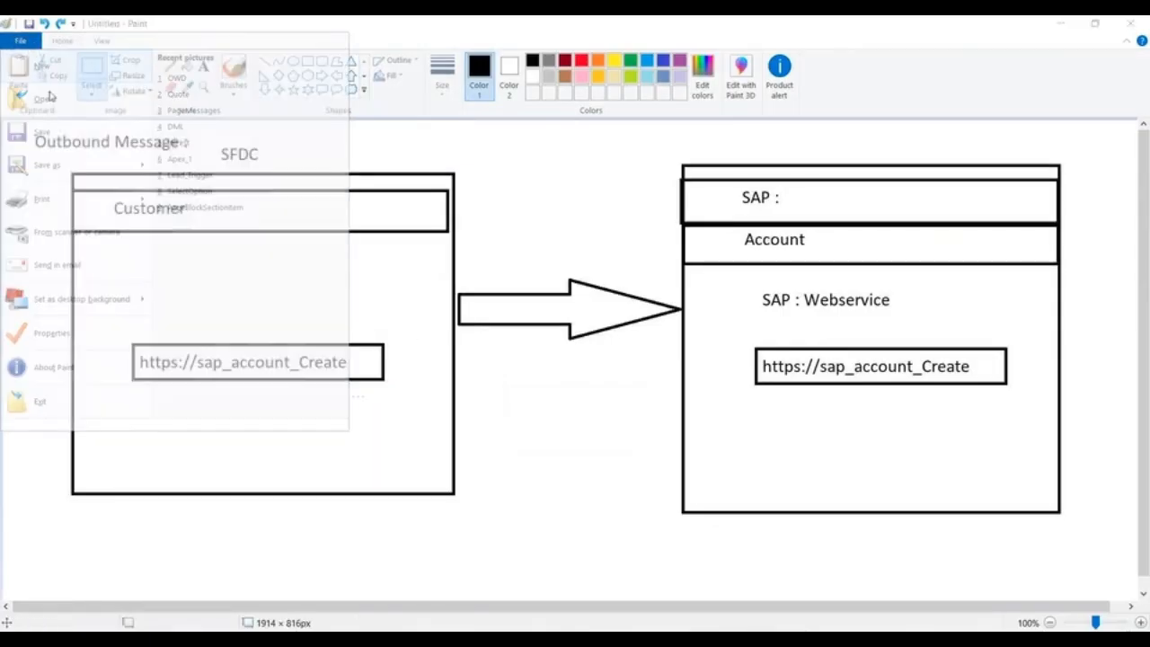
left_click(600, 332)
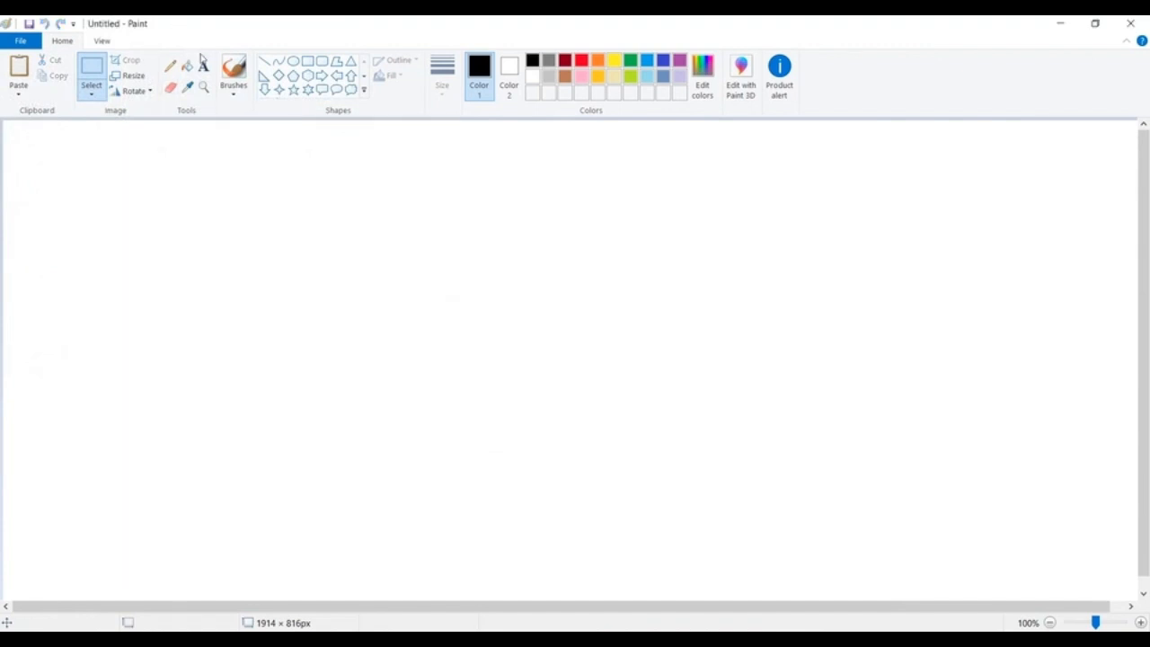
Add the heading "Time Trigger:" near the canvas's upper-left corner and widen its text box to about 1321 px.
left_click(203, 65)
left_click(77, 146)
type("Ti")
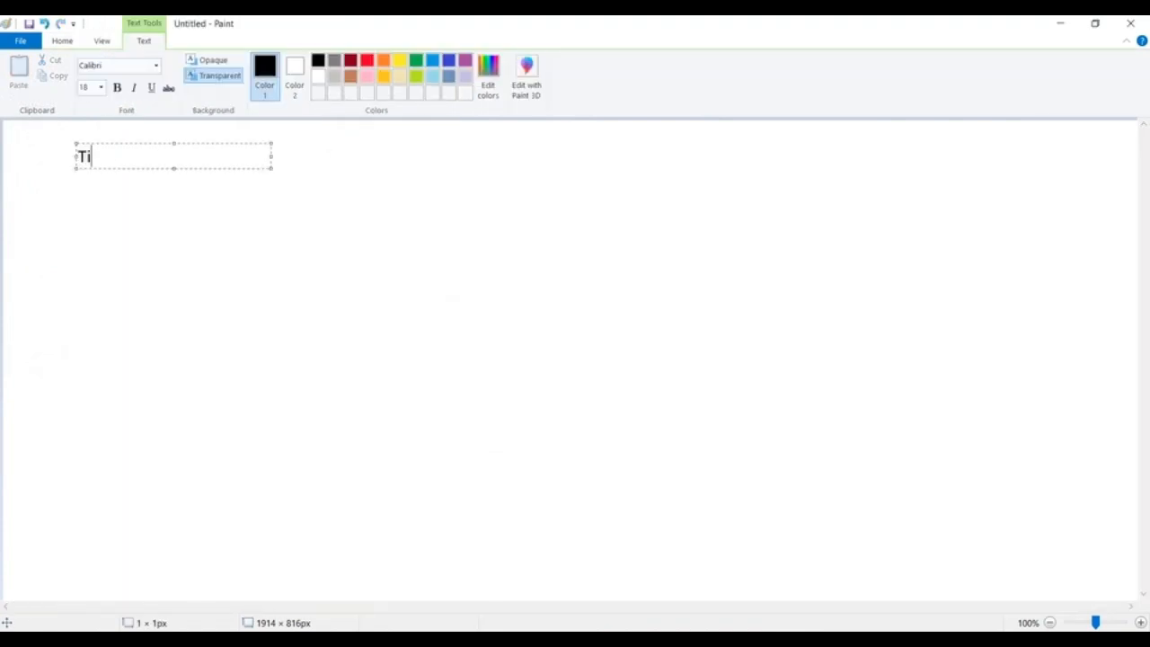
type("me Triggedr")
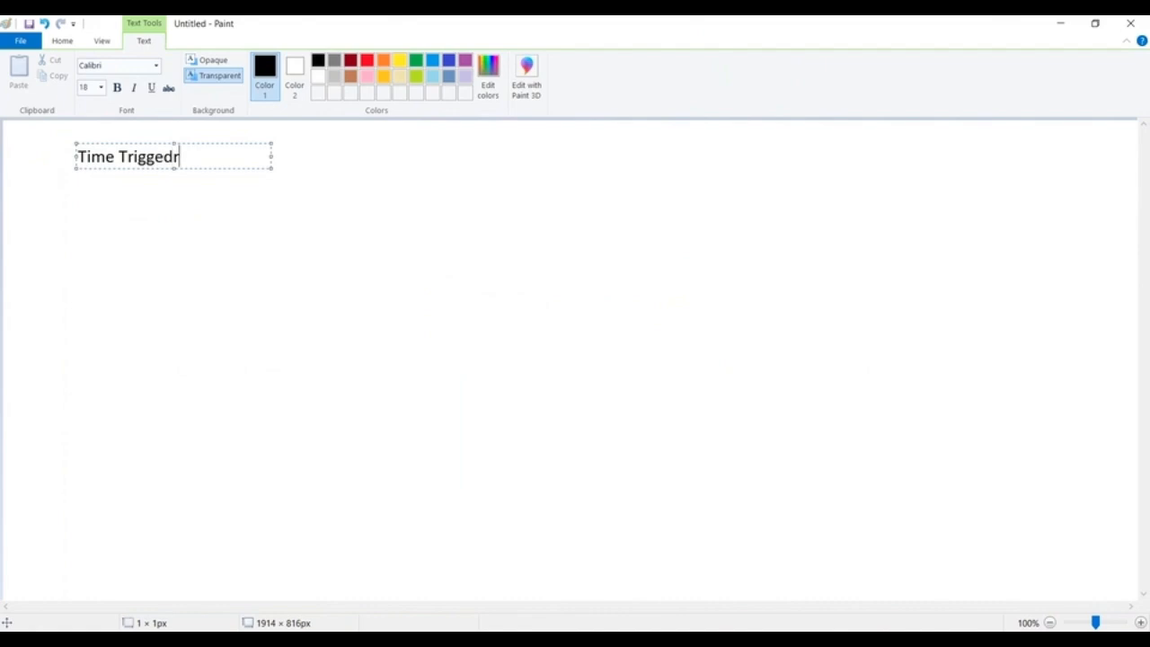
key("BackSpace")
key("BackSpace")
type("r:")
left_click_drag(271, 155, 865, 162)
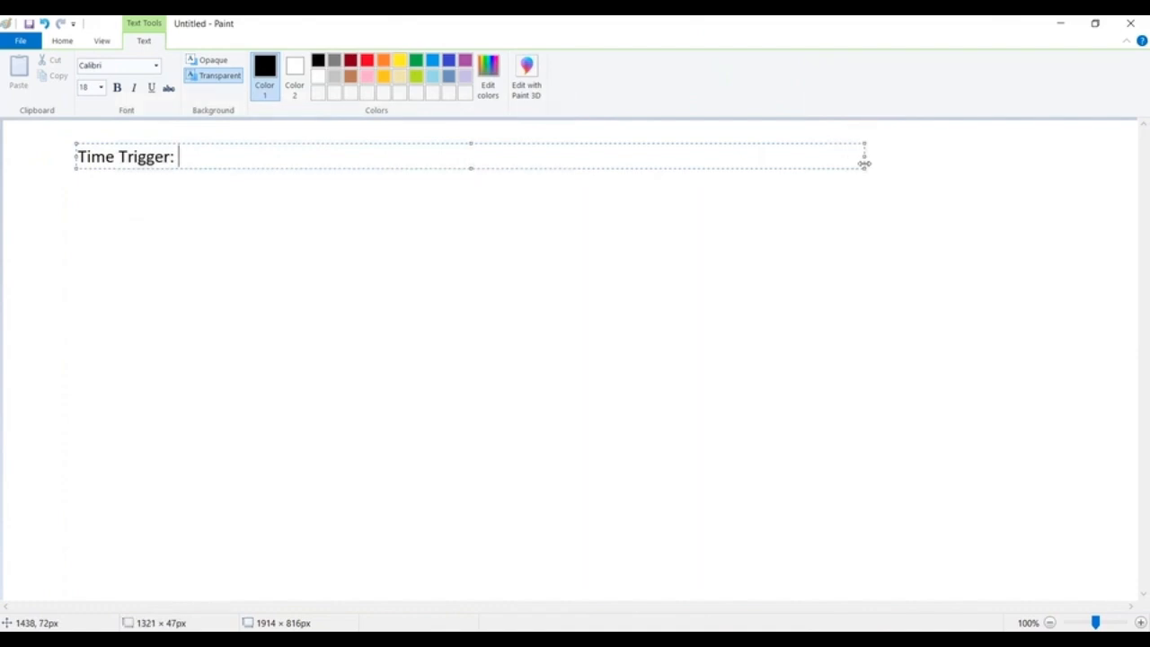
Add the line "10 days afer CloseDate :" beneath the heading, leaving one blank line between them.
key("Return")
key("Return")
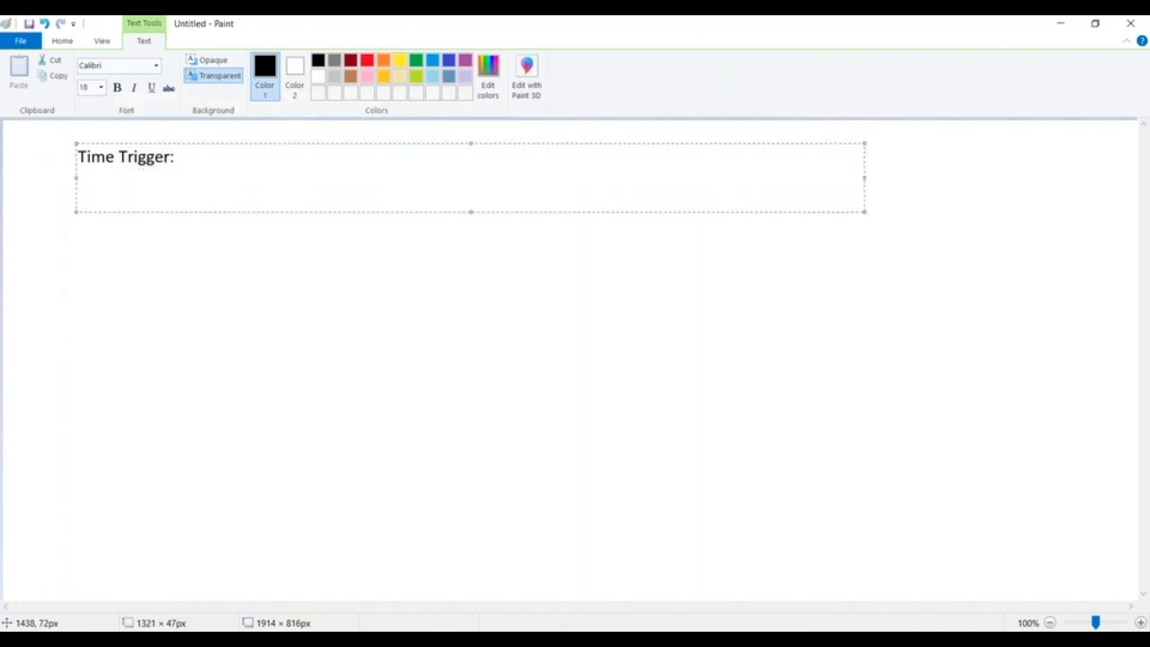
type("10 days afer CloseDate :")
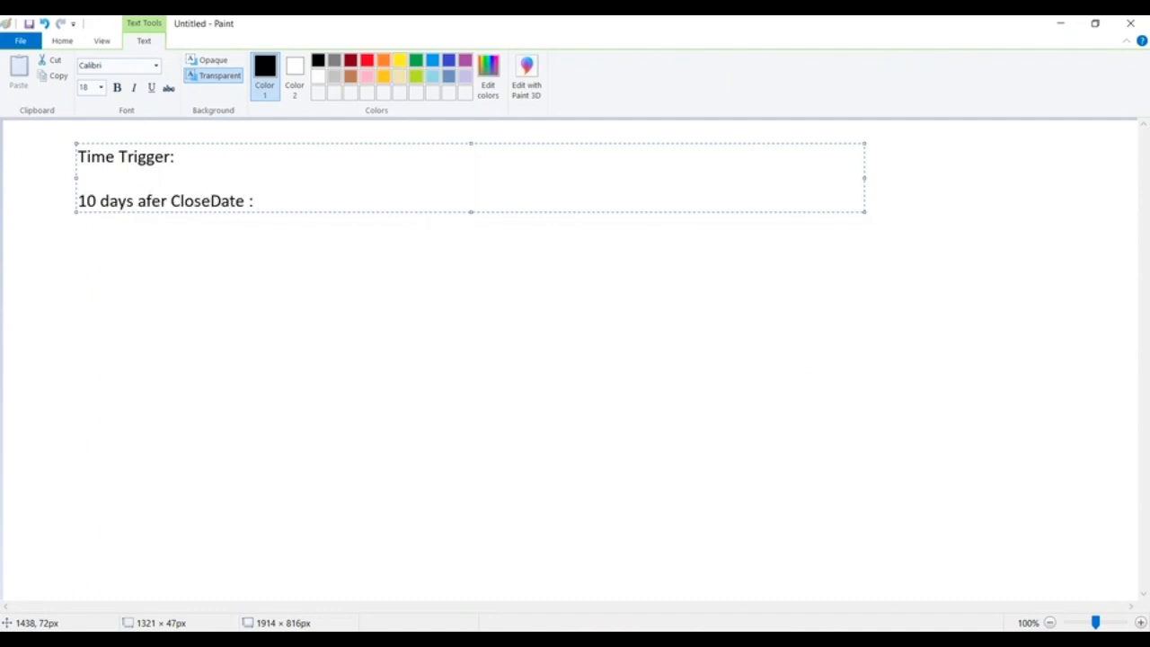
Add the line "10 time triggers" below the CloseDate line, leaving two blank lines in between.
key("Return")
key("Return")
key("Return")
key("Return")
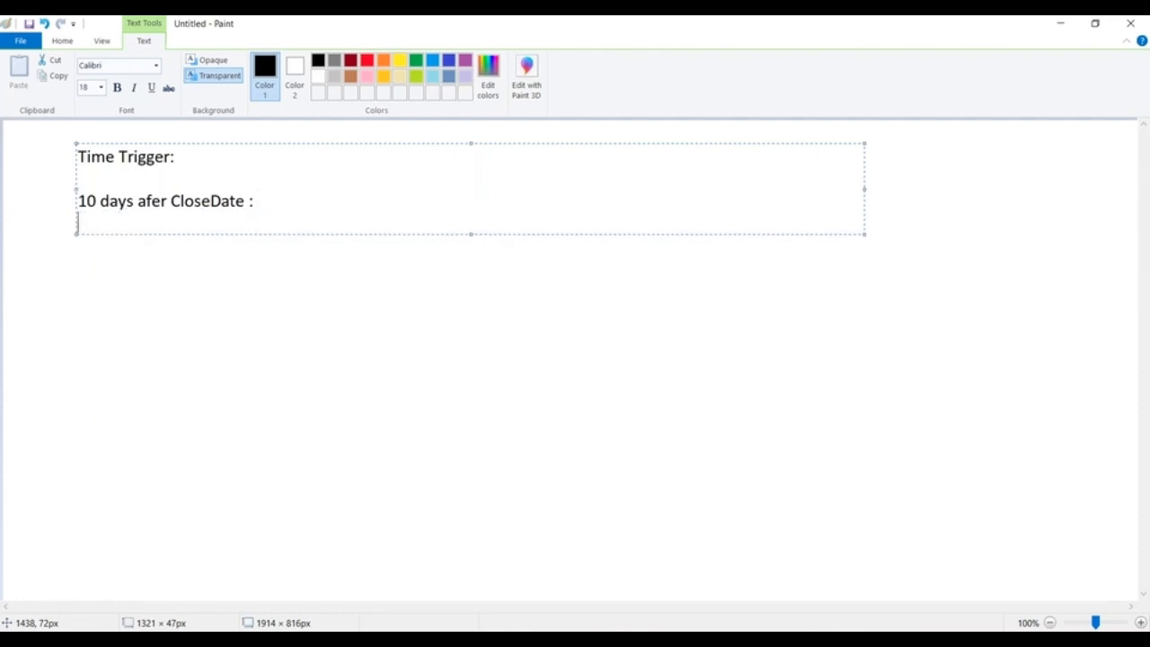
type("10 time ti")
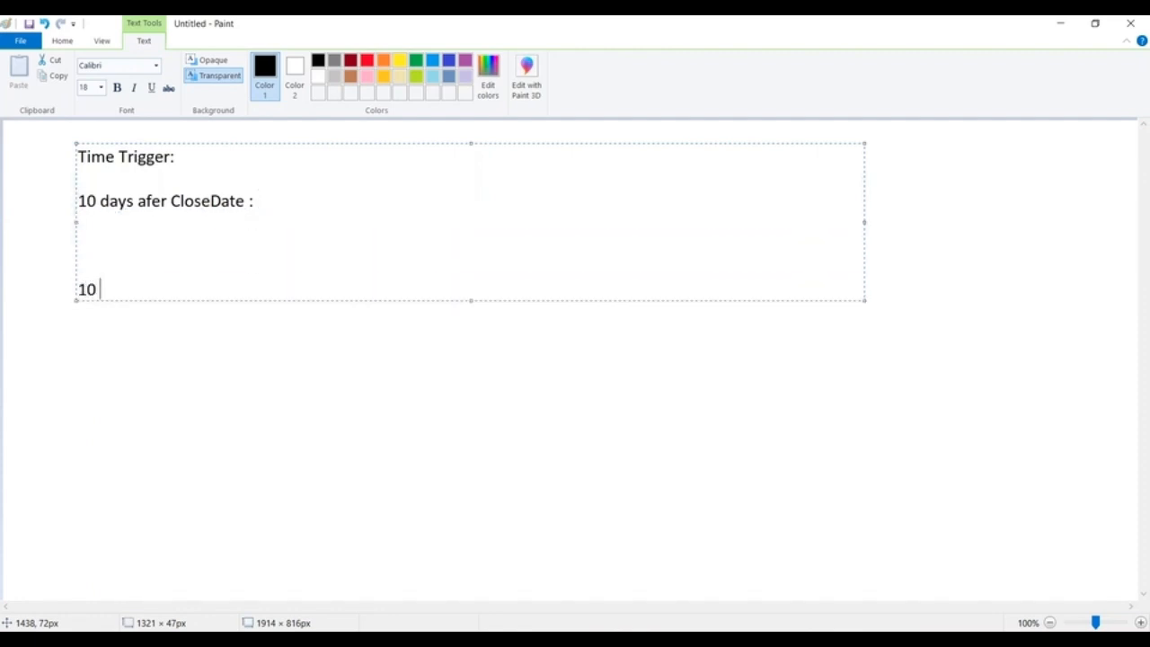
key("BackSpace")
type("ger")
key("BackSpace")
key("BackSpace")
type("riggers")
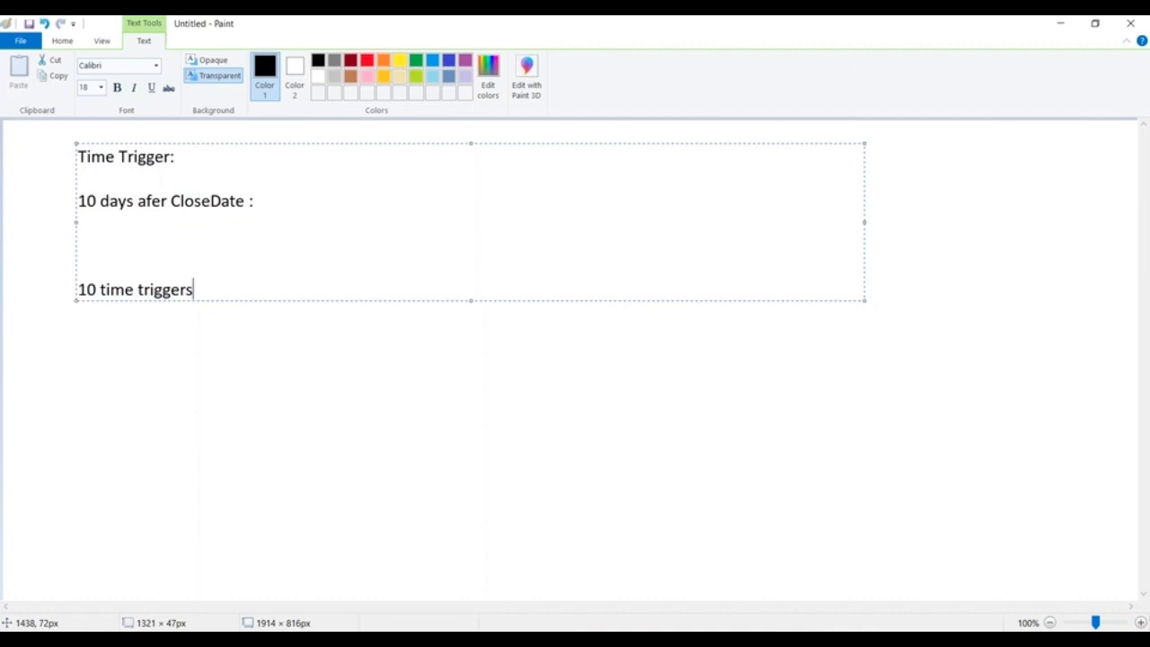
Insert the indented lines "40 Actions" and "10 Emails" directly beneath the CloseDate line.
left_click(80, 198)
left_click_drag(78, 200, 290, 206)
left_click(117, 224)
type("40 Actio")
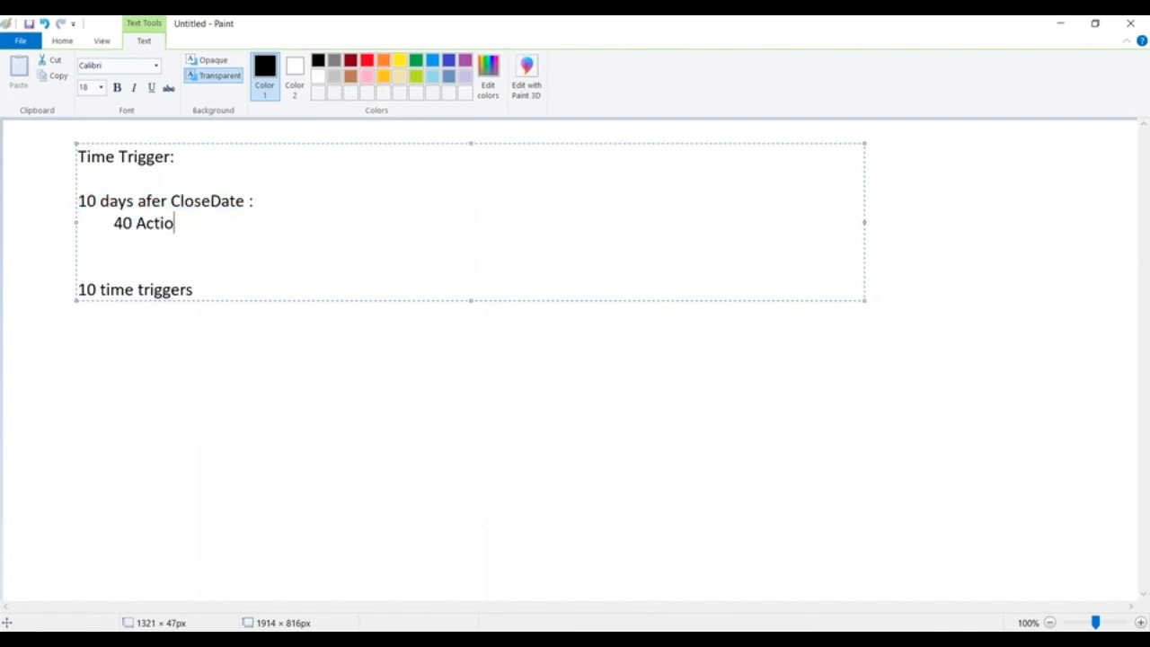
type("ns")
key("Return")
type("10 Emails")
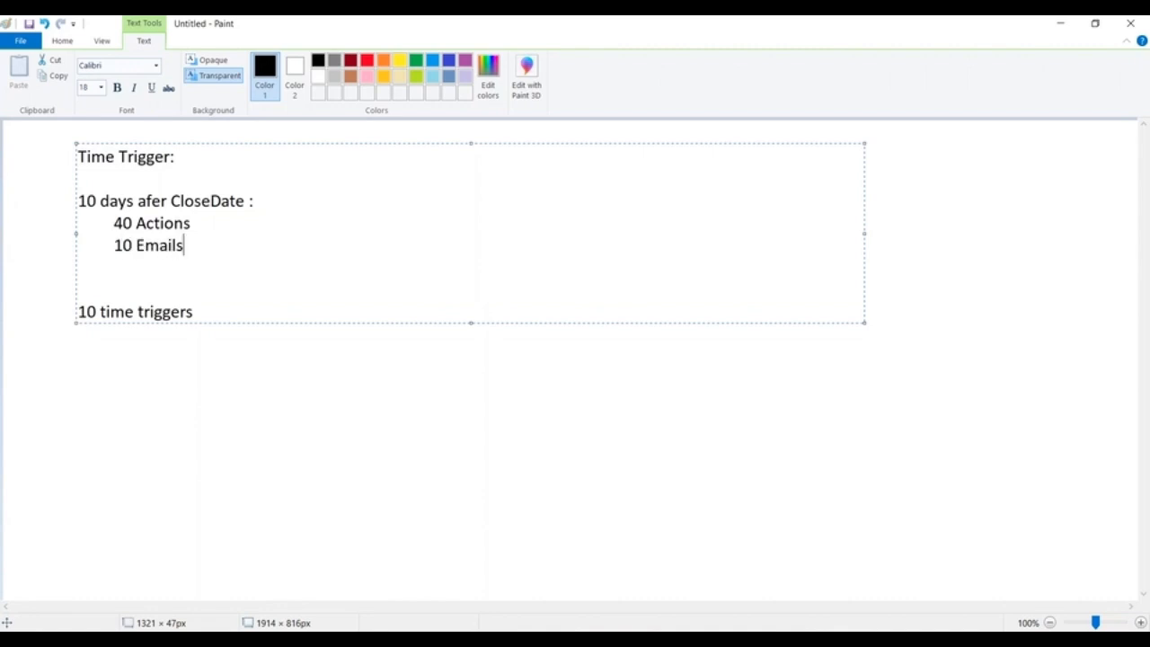
Continue the indented list with the lines "10 Field Update" and "10 Tasks".
key("Return")
type("10 Fields")
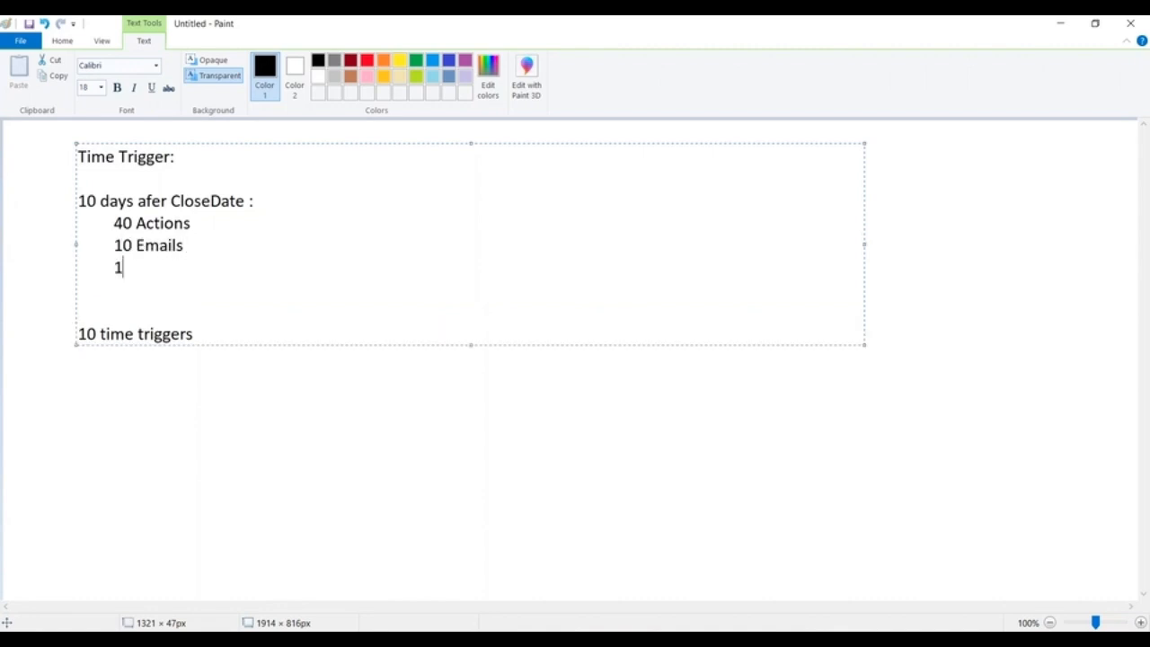
key("BackSpace")
key("BackSpace")
type("Uopda")
key("BackSpace")
key("BackSpace")
key("BackSpace")
key("BackSpace")
type("pdate")
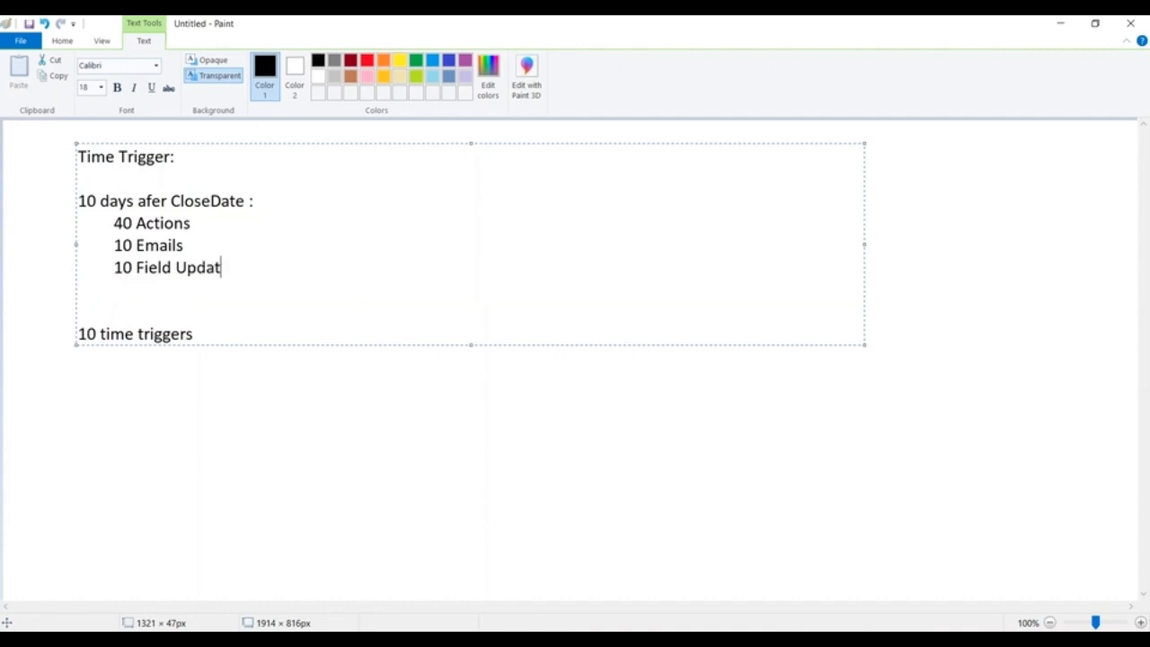
key("Return")
type("10 Tasks")
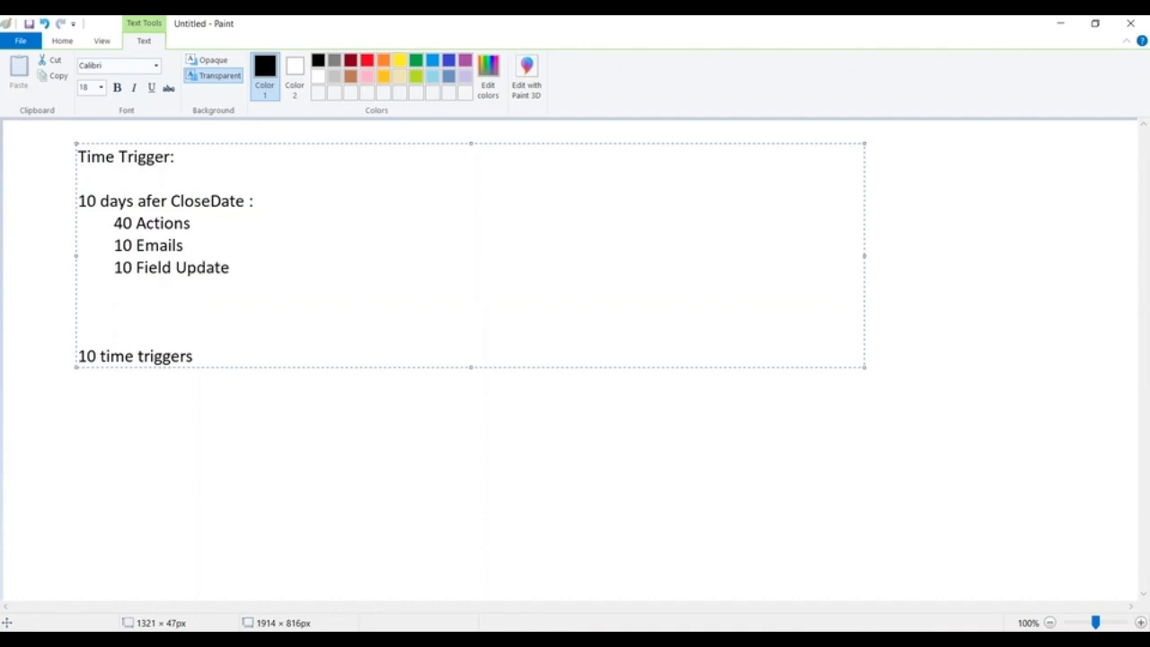
Add the indented line "10 Outbound Message" at the end of the action list.
key("Return")
key("Tab")
type("10 Outboudn")
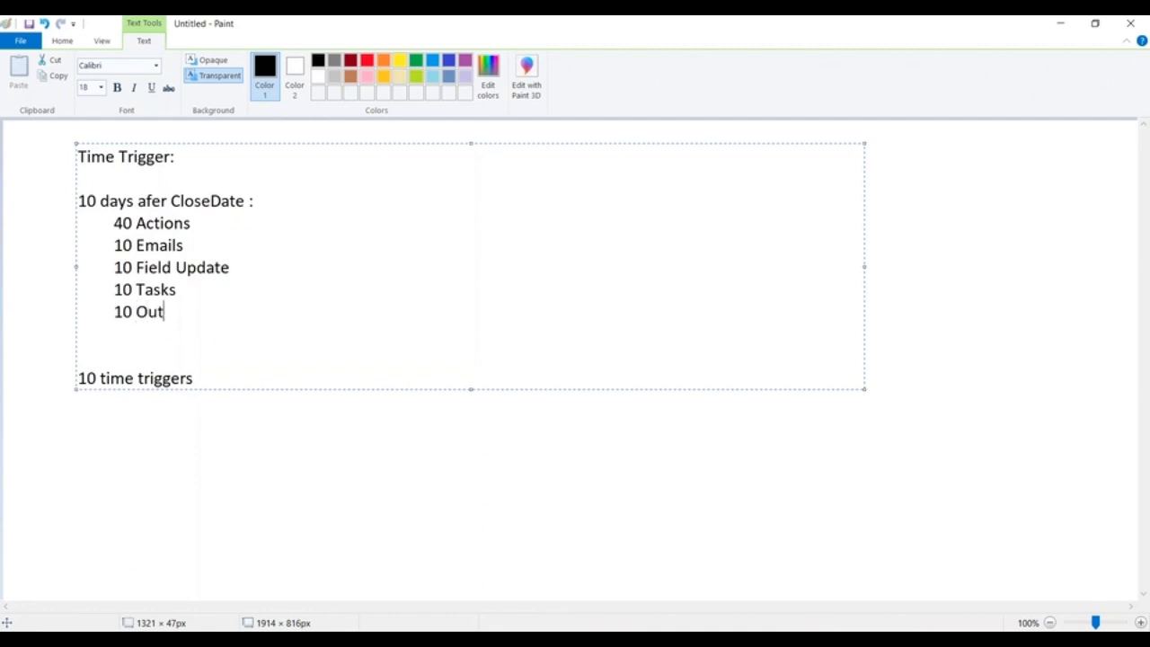
key("BackSpace")
key("BackSpace")
type("d")
key("BackSpace")
type("nd Message")
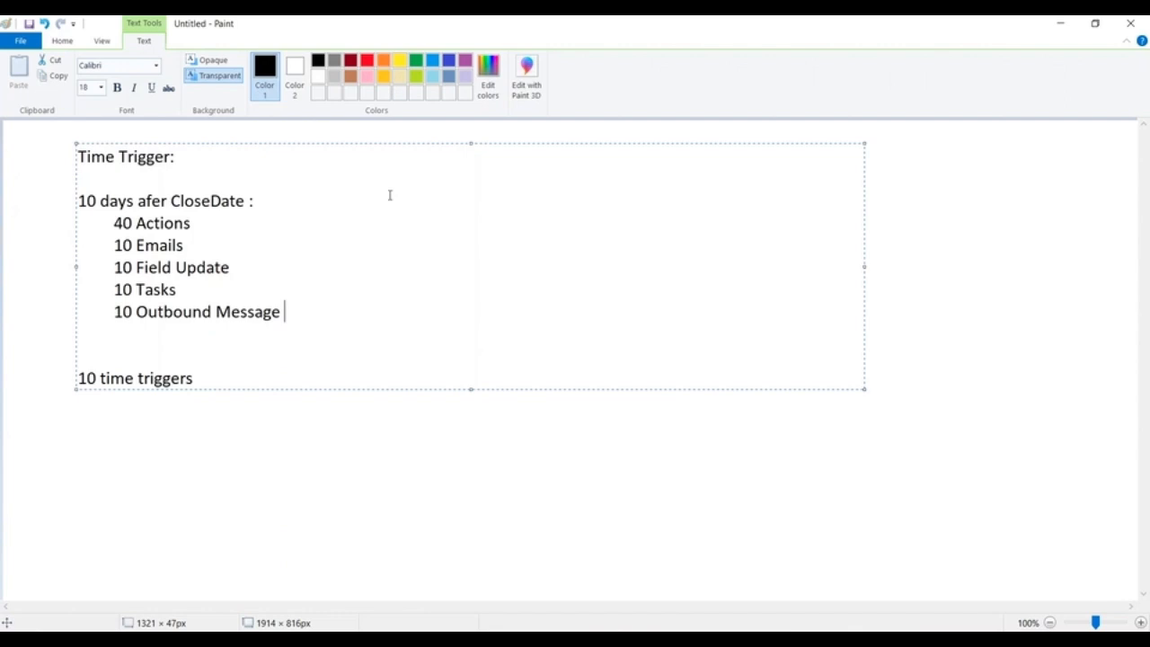
Finish the text entry and move the whole block of time trigger notes closer to the canvas's upper-left corner.
left_click(297, 396)
left_click(395, 434)
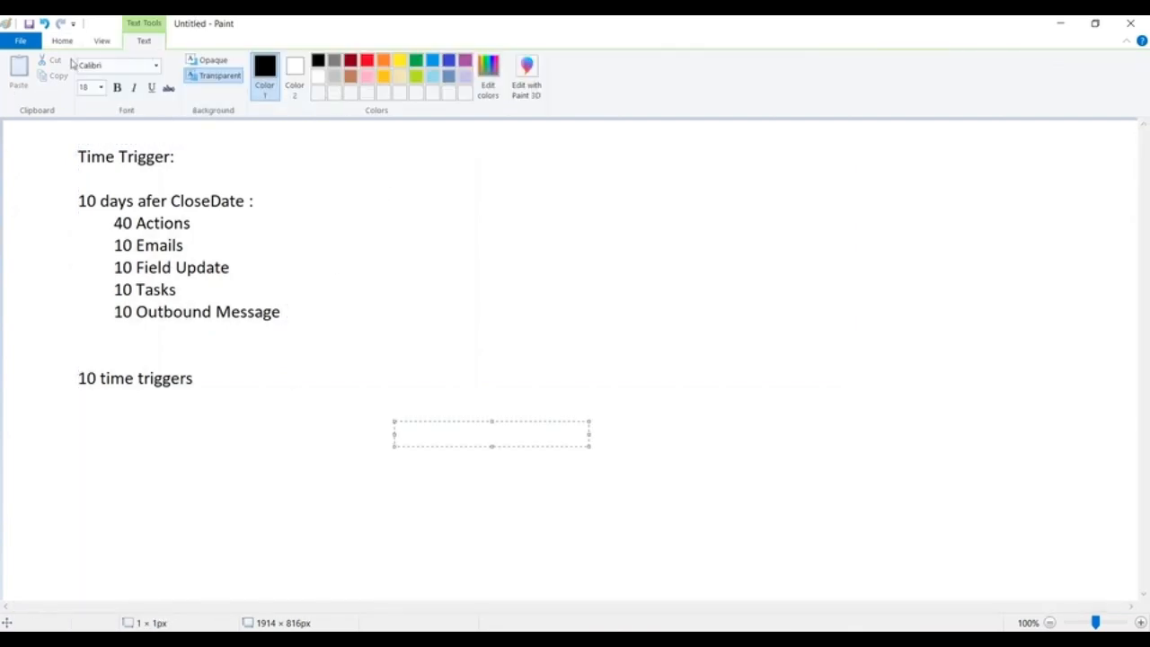
left_click(62, 40)
left_click(91, 72)
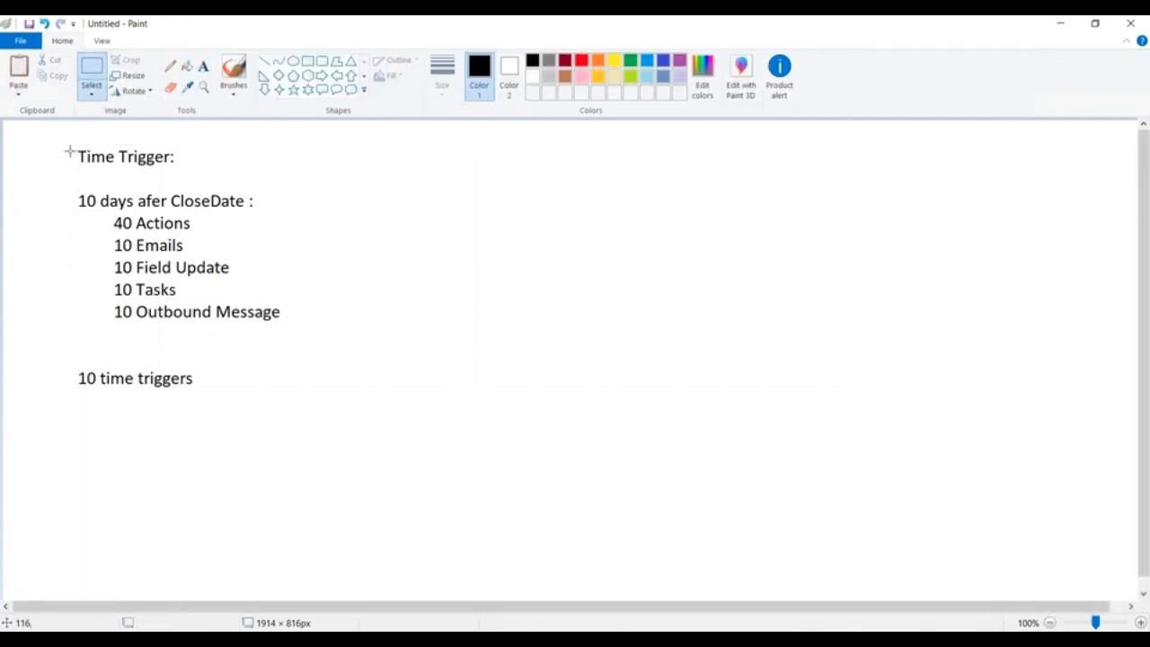
left_click_drag(65, 142, 375, 423)
left_click_drag(229, 298, 173, 286)
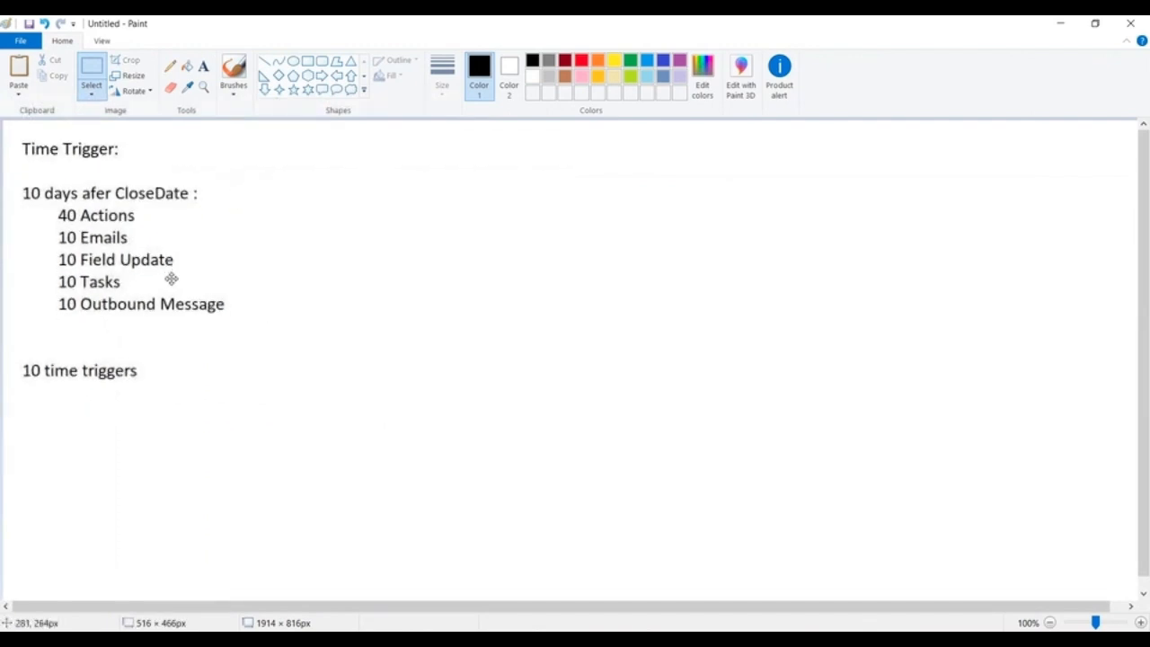
left_click(454, 271)
Start a second text block beside the time trigger notes with the line "W1 : City =Hyd".
left_click(203, 67)
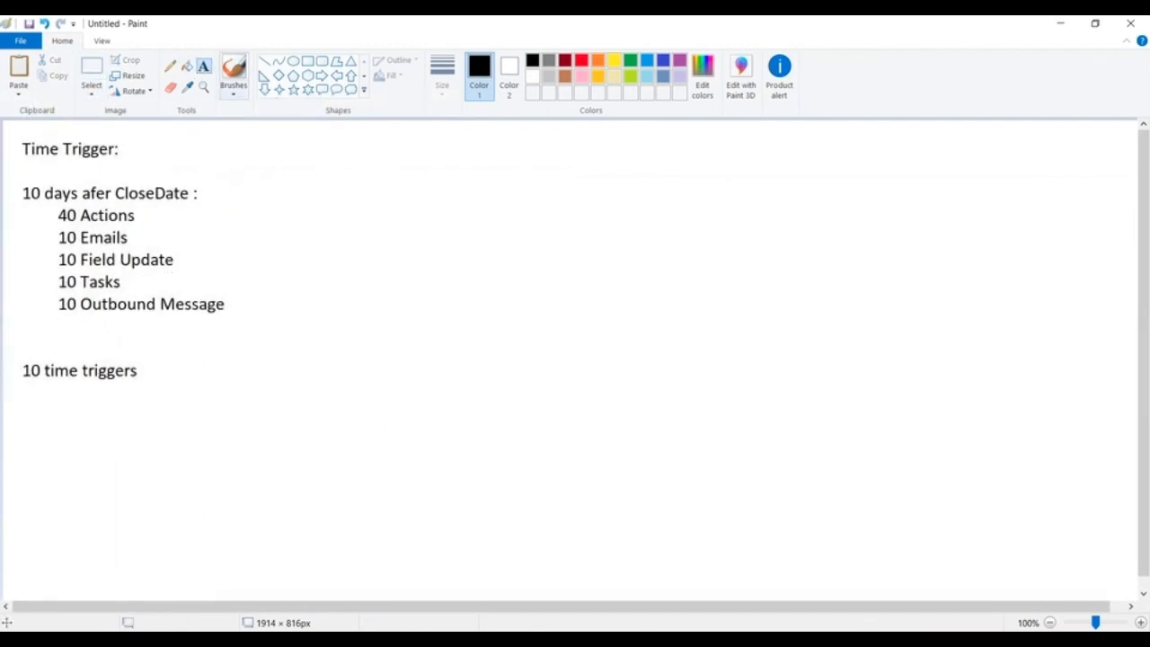
left_click(466, 144)
type("W1")
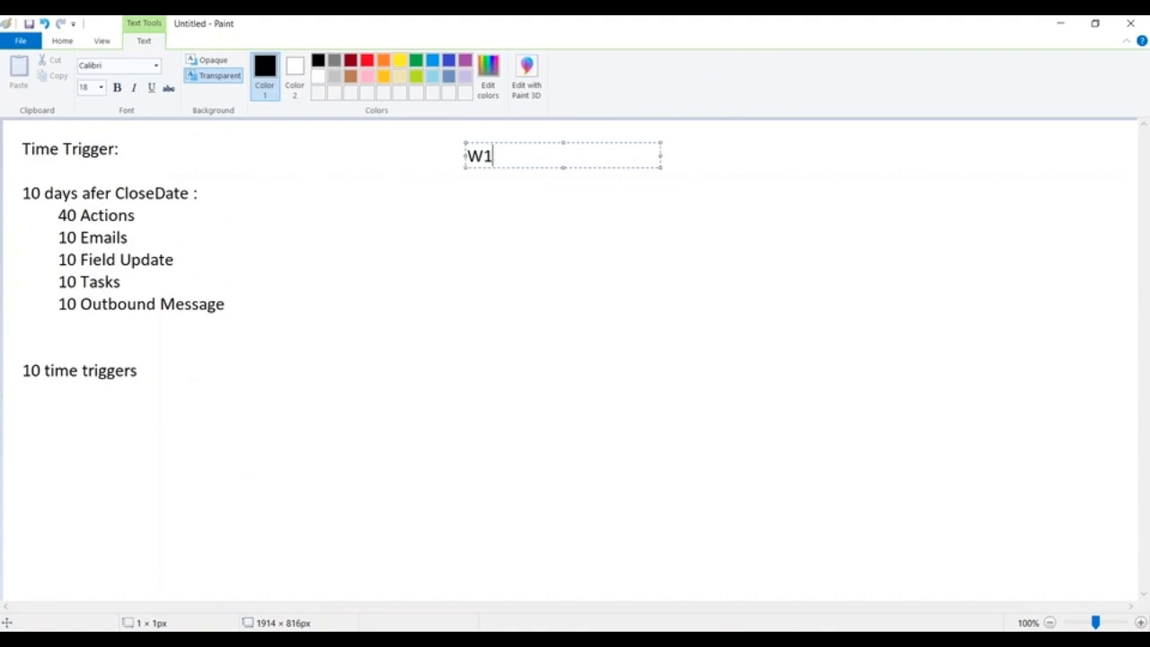
type(" : City =Hyd")
key("Return")
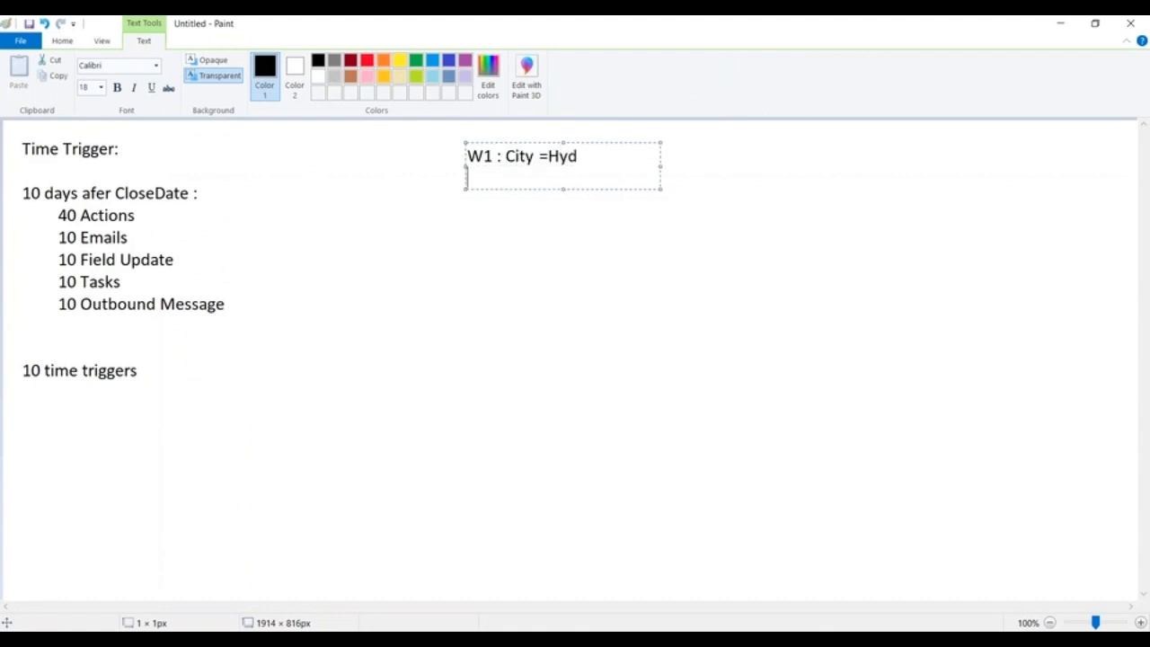
Add the line "FU : Time Dependent Action" under the W1 line and widen the text box to about 898 px.
type("FU  : Time Depenedent")
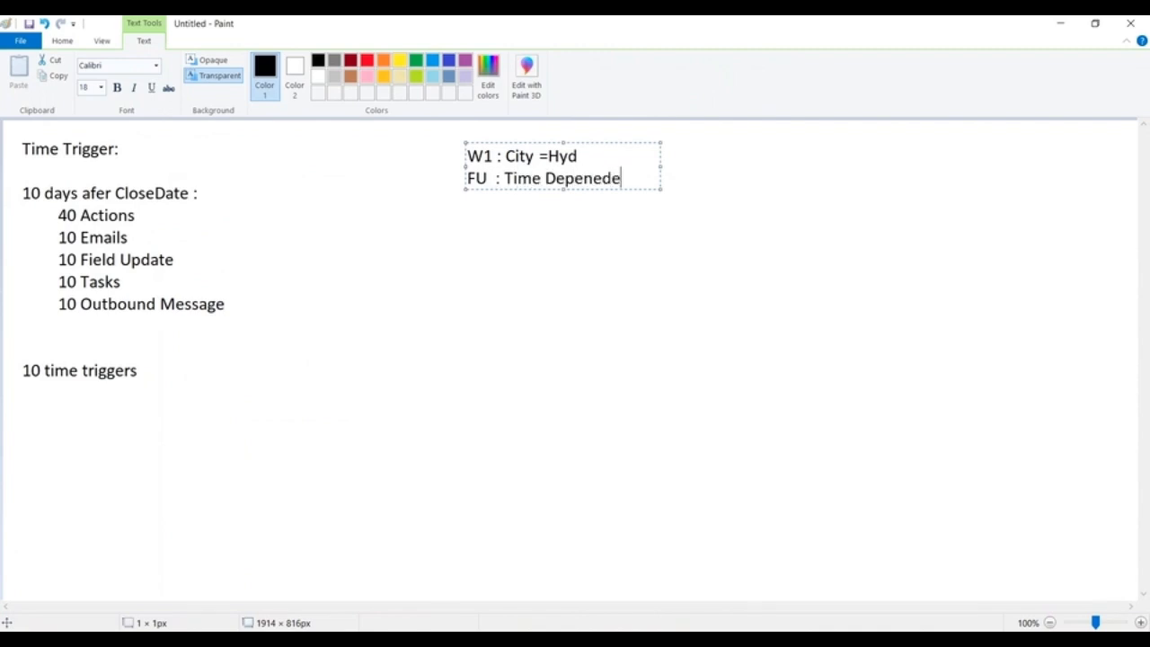
key("Left")
key("Left")
key("Left")
key("Left")
key("BackSpace")
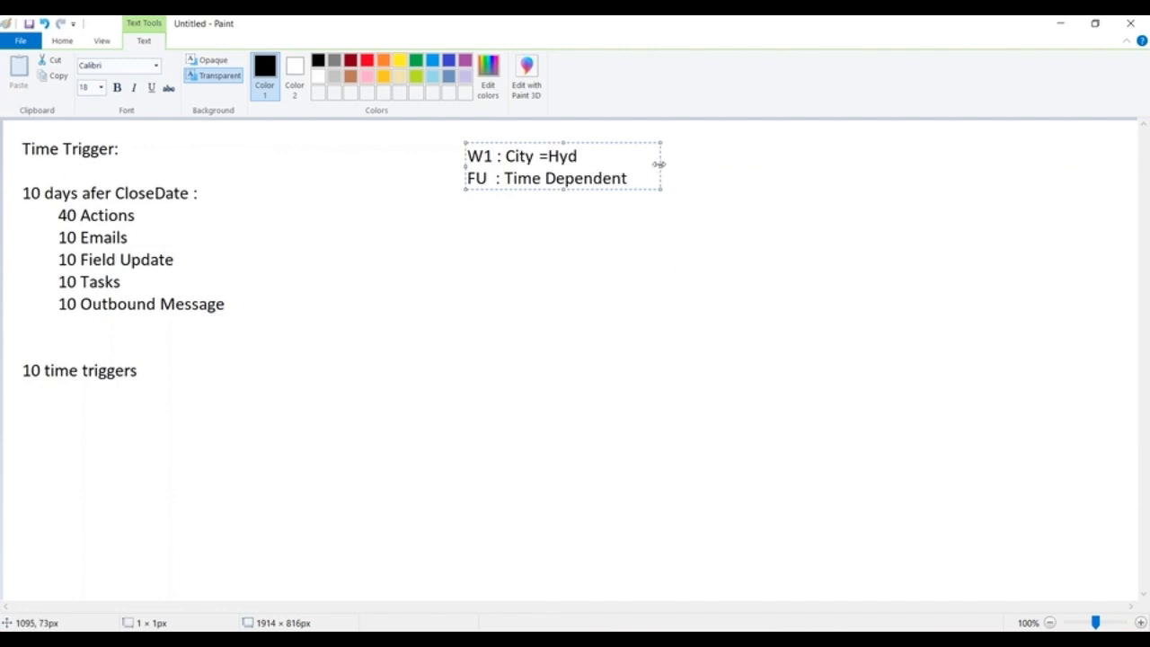
left_click_drag(661, 165, 999, 184)
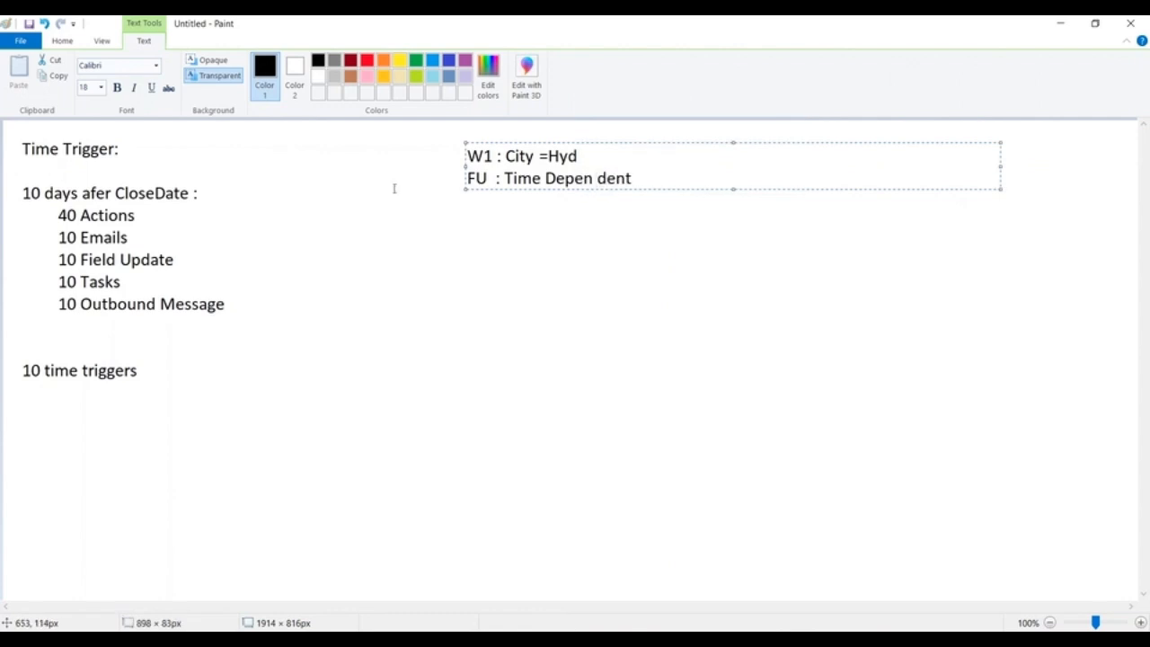
key("BackSpace")
left_click(666, 171)
type("Action")
key("Return")
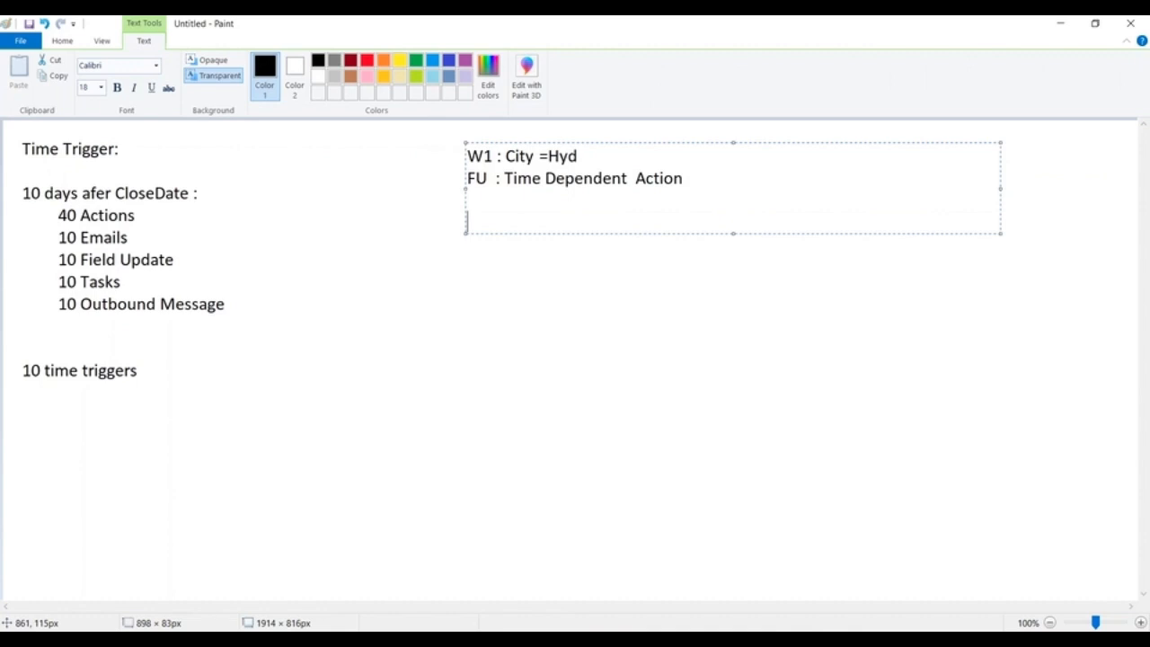
Add the line "Send : Email after 10 days of ClosedDate" below the FU line and finish the text block.
type("Send : Email a")
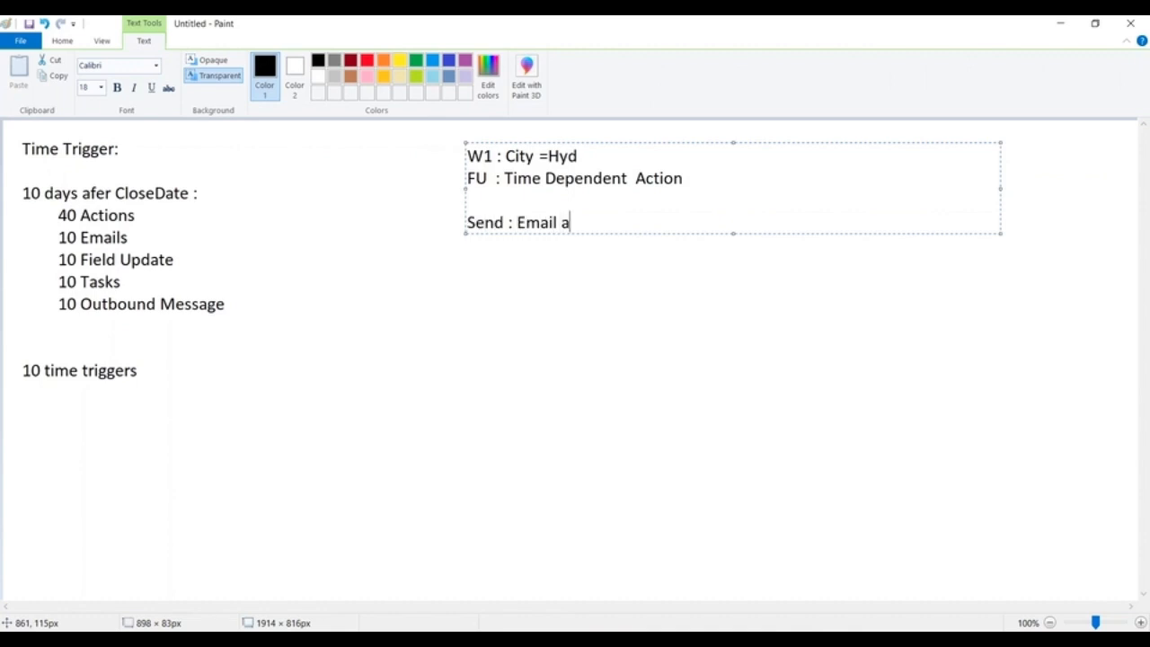
type("fter 10 da")
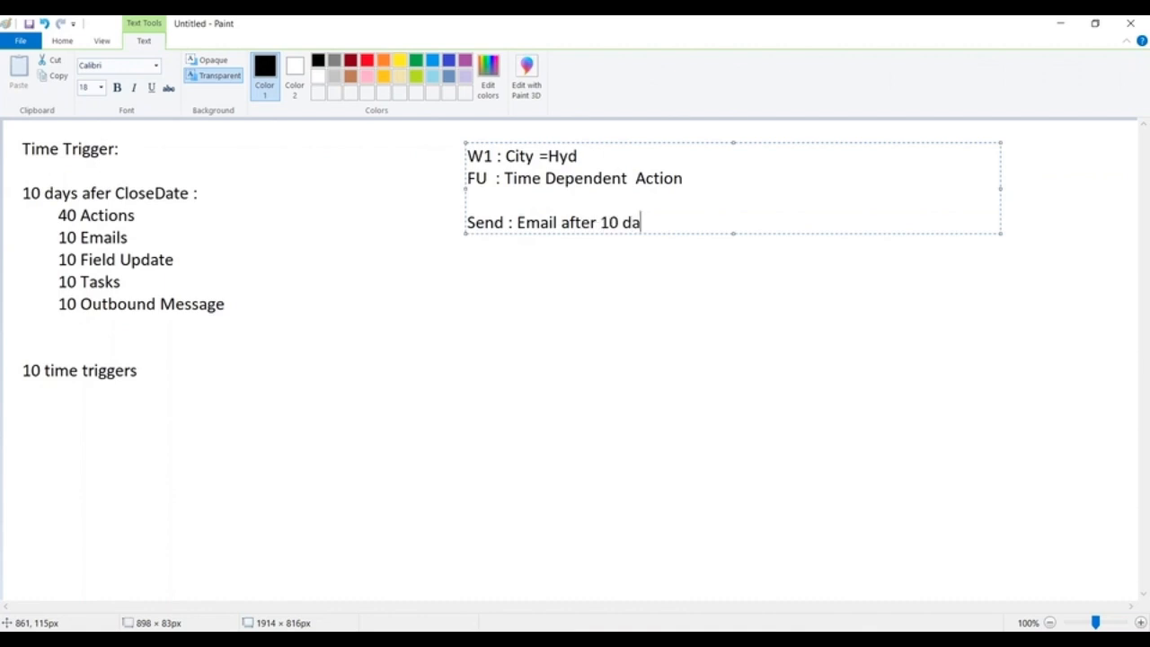
type("ys of CLos")
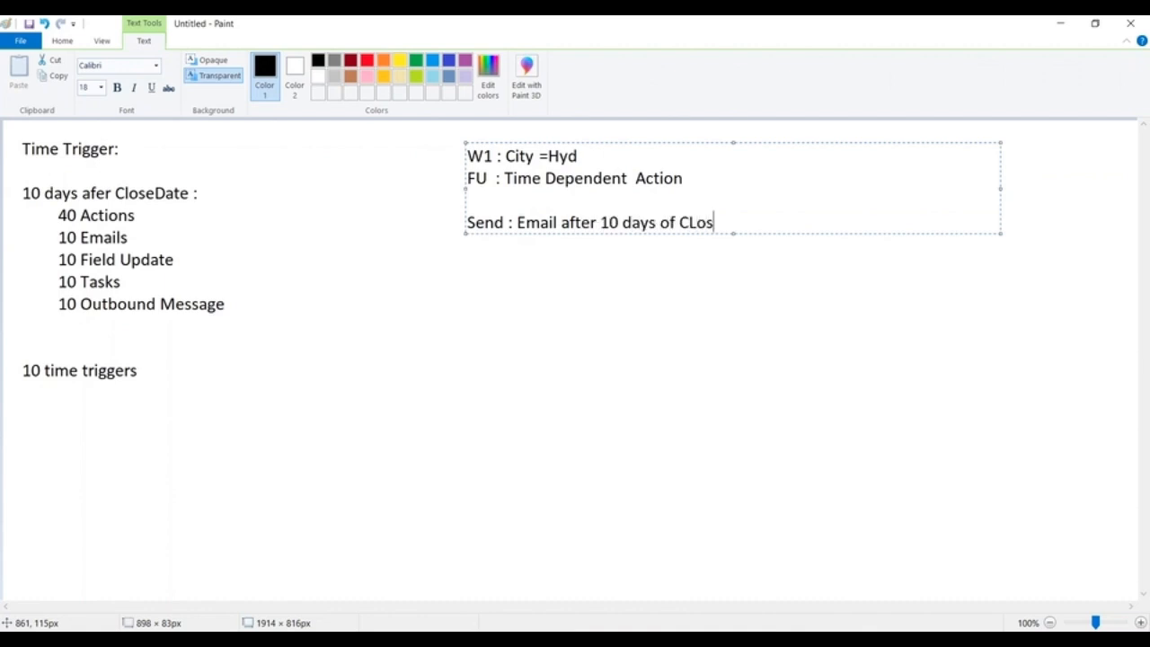
key("BackSpace")
key("BackSpace")
key("BackSpace")
type("losedDate")
left_click(578, 311)
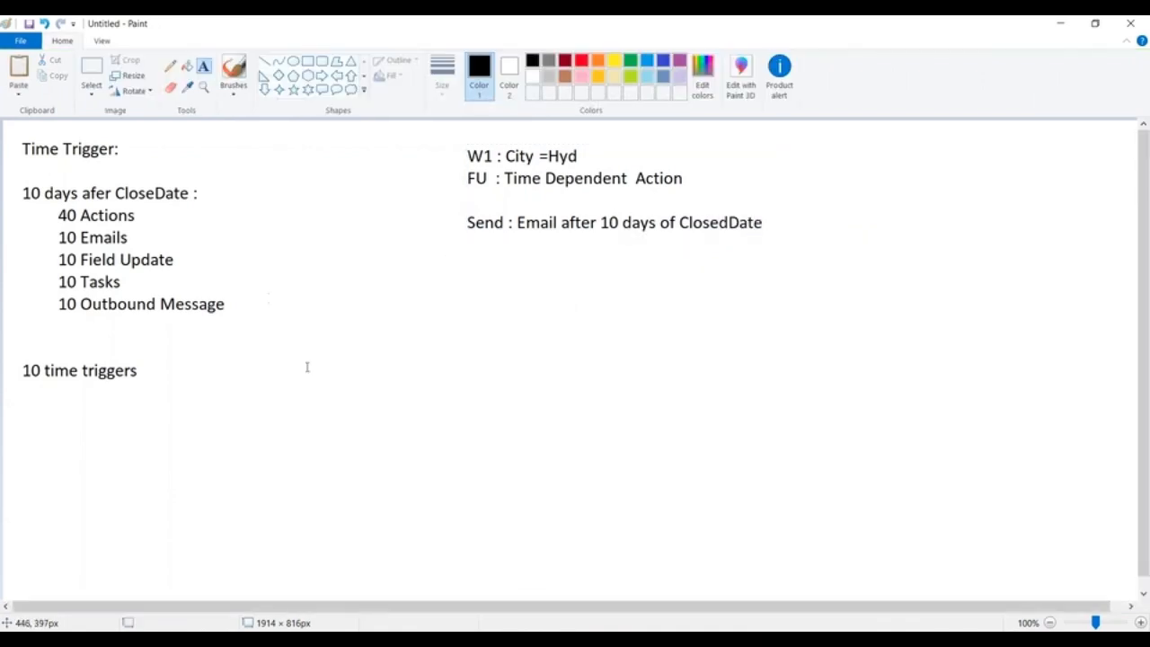
Write the sample record "WIpro----Hyd-----2-Dec-2018" below the Send line and frame it with a rectangle about 470 × 71 px.
left_click(383, 287)
type("W")
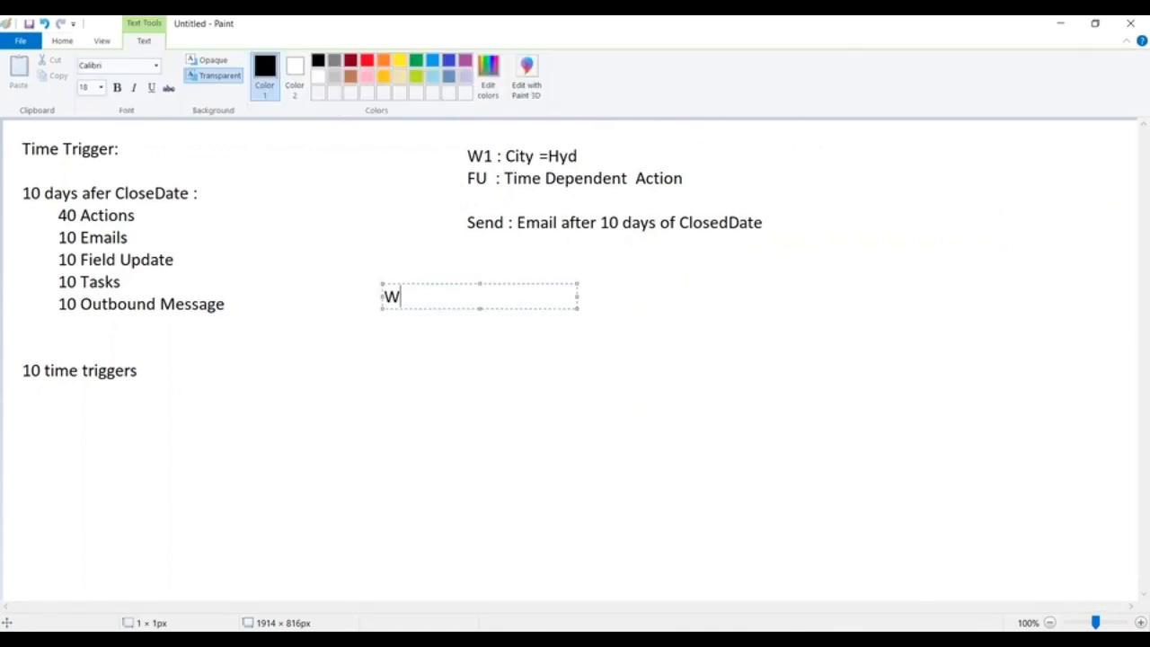
type("Ipro----Hyd")
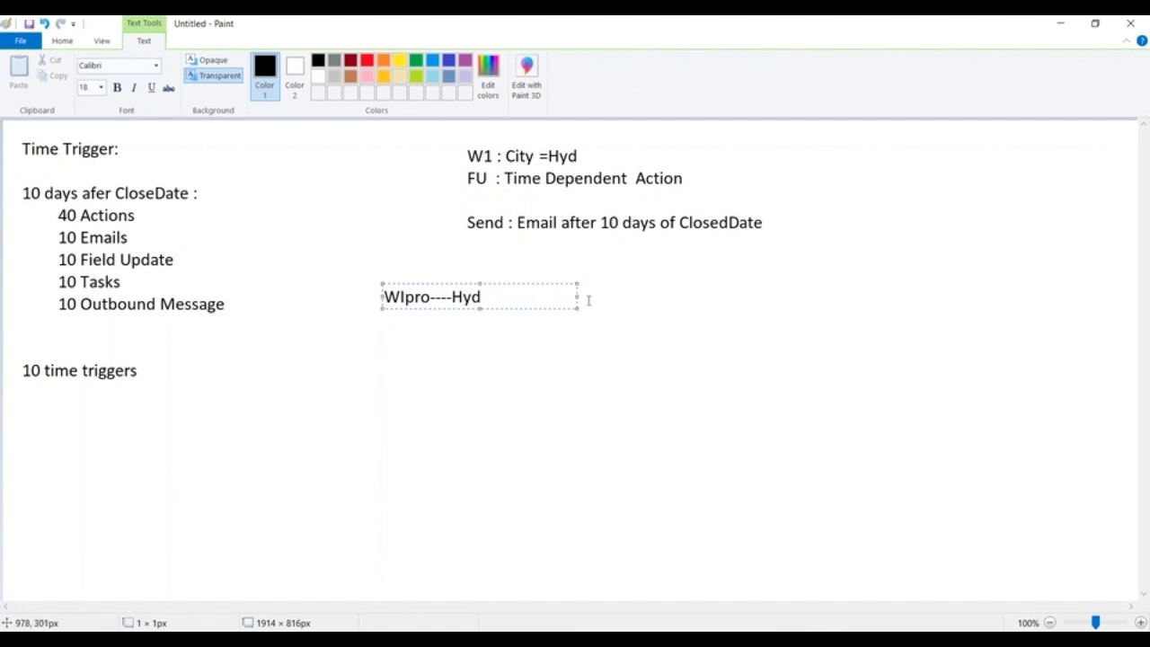
left_click_drag(578, 297, 898, 297)
type("-----")
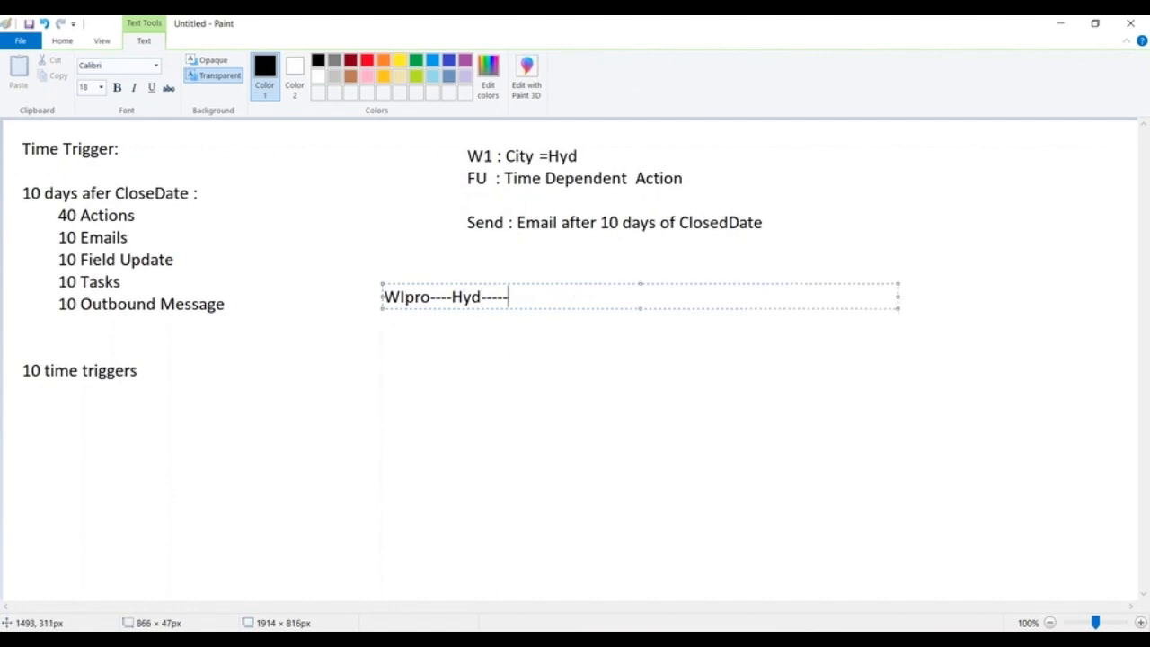
type("2-Dec-2018")
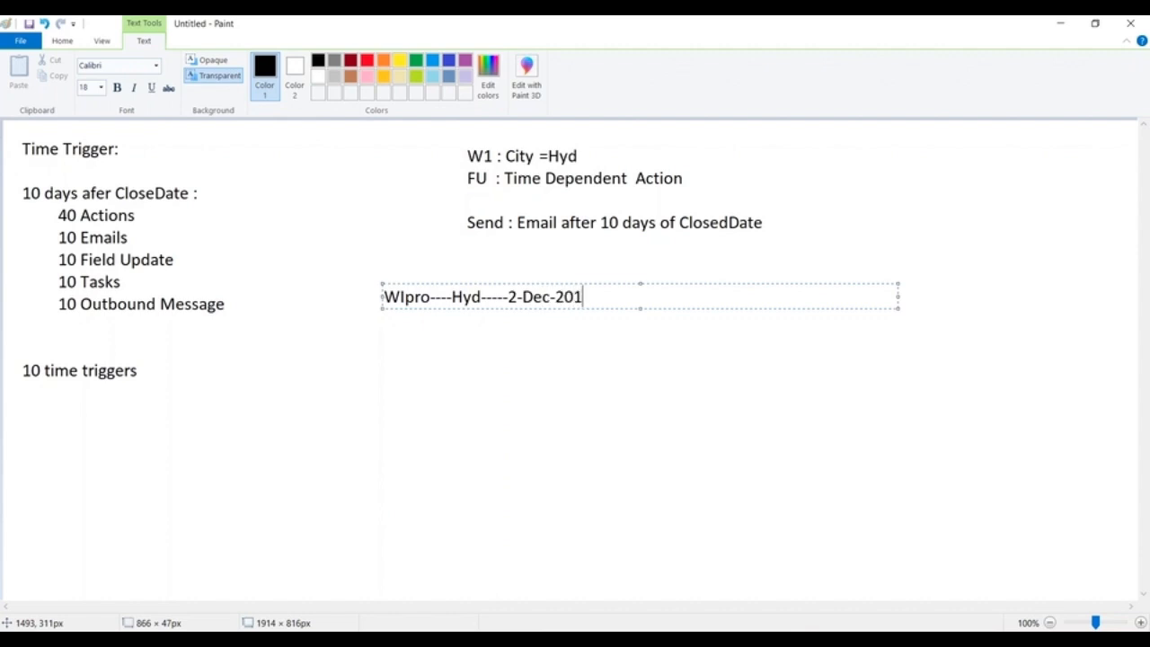
left_click(829, 362)
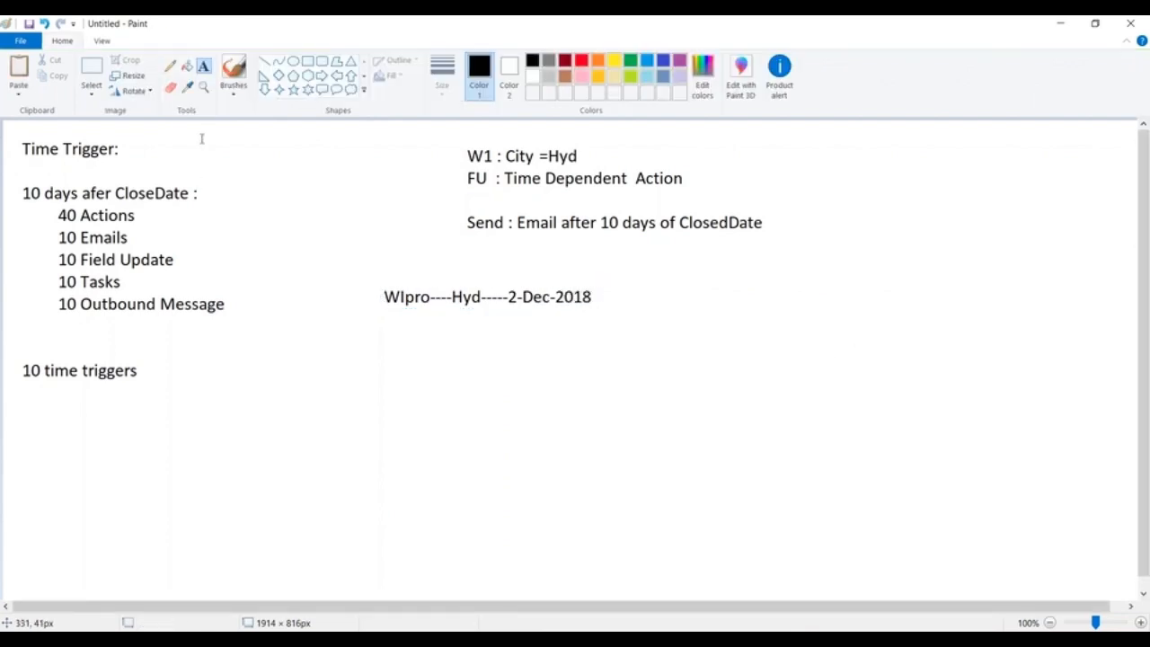
left_click(307, 61)
left_click_drag(366, 282, 646, 323)
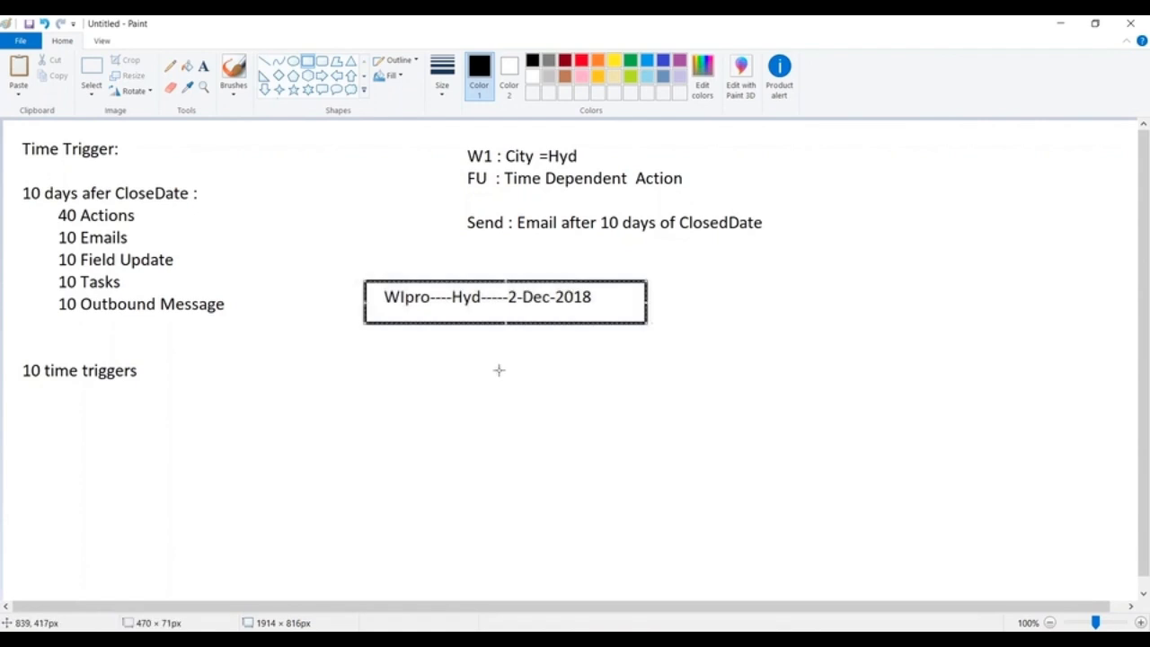
Draw a down arrow below the framed sample record and write "W1 : true" beneath it.
left_click(264, 90)
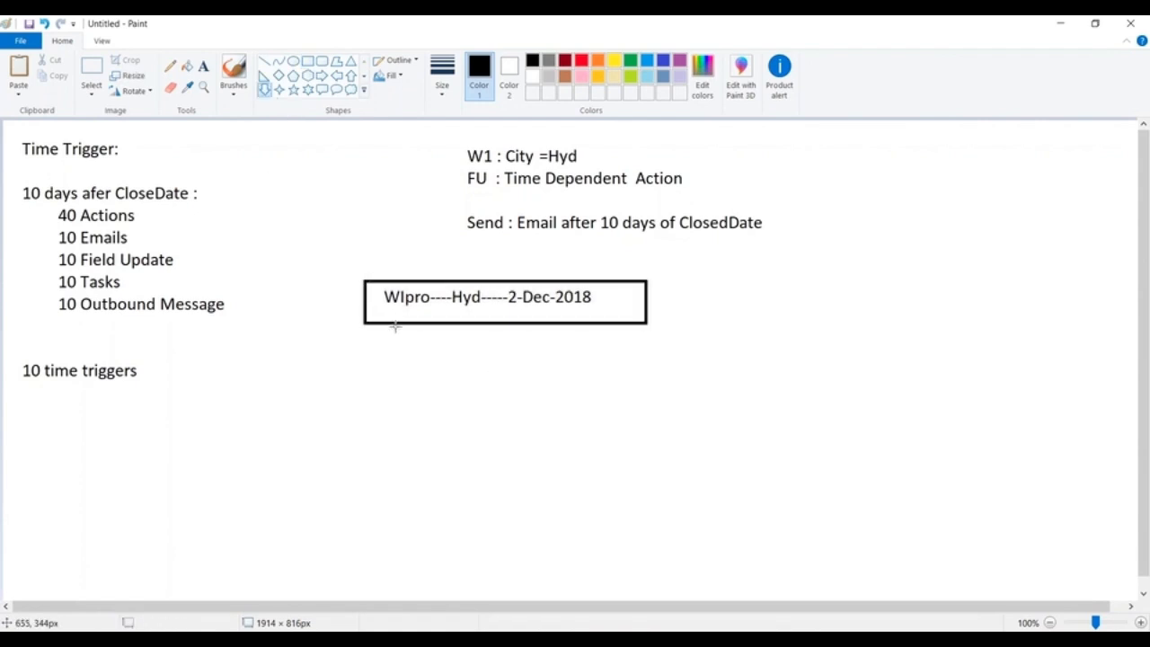
left_click_drag(393, 325, 433, 371)
left_click(203, 66)
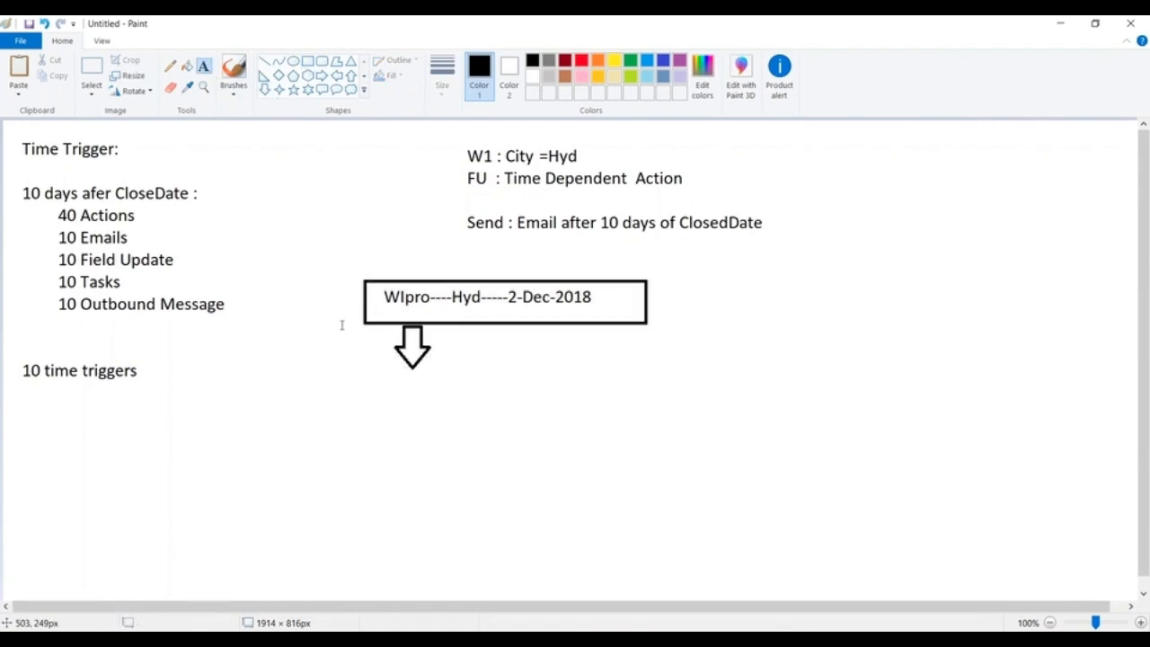
left_click(390, 366)
type("W1")
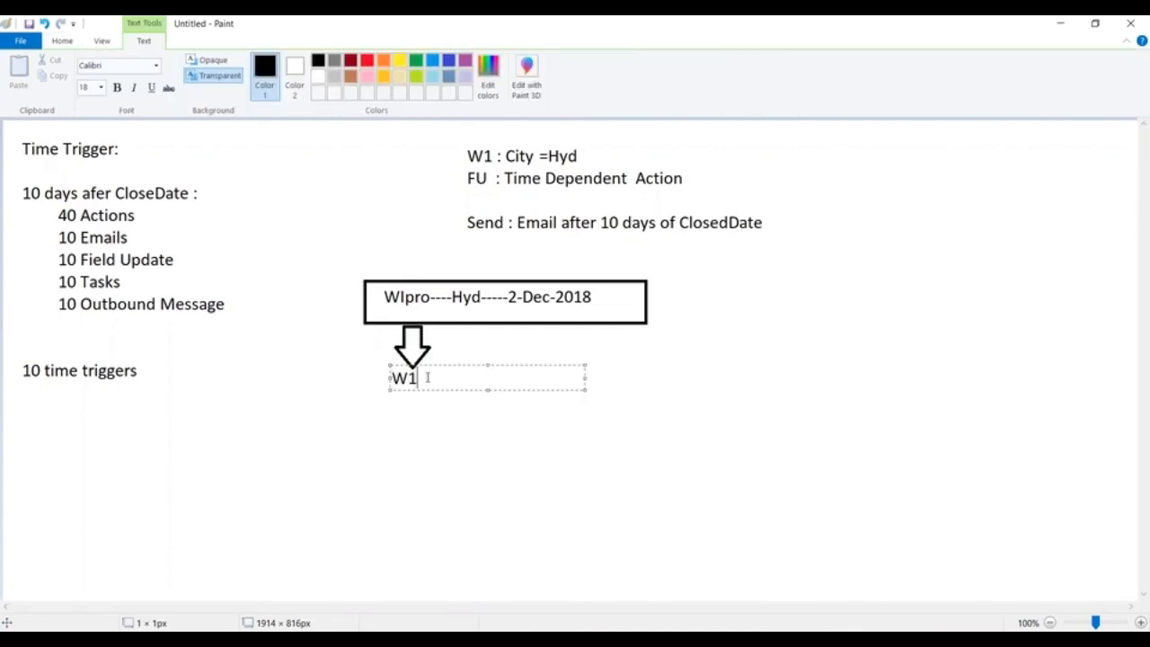
type(" : ter")
key("BackSpace")
key("BackSpace")
type("rue")
left_click(522, 452)
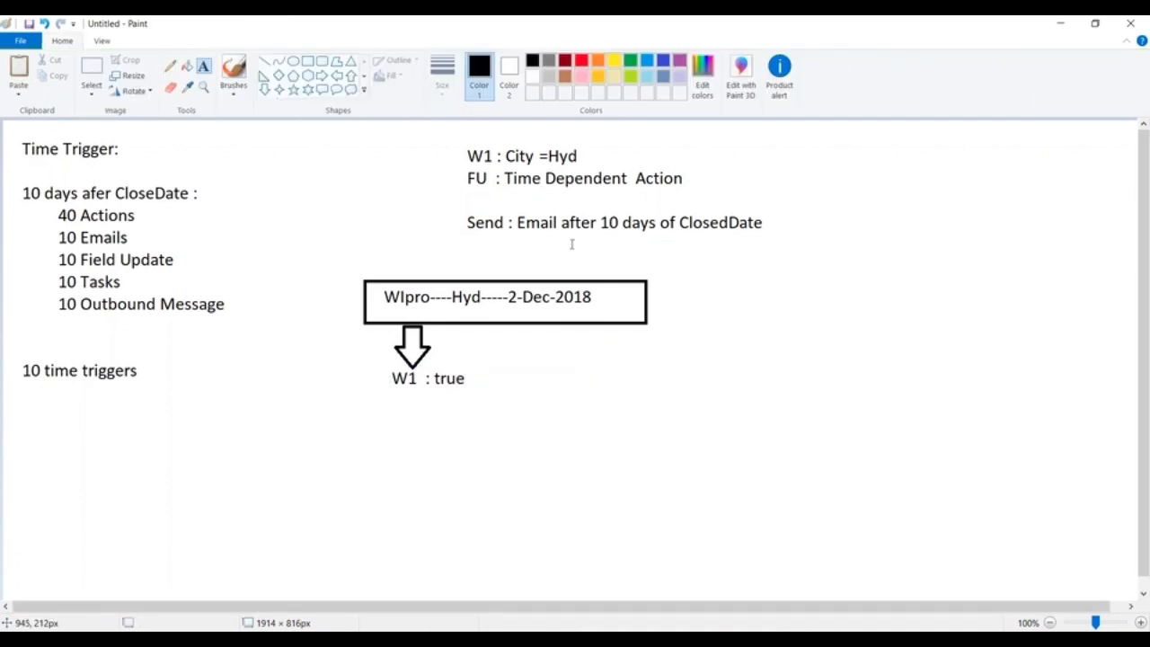
Add a text block beside the W1 result with the lines "Time -Based :" and "12-Dec-2018", separated by a blank line.
left_click(603, 396)
type("Reri")
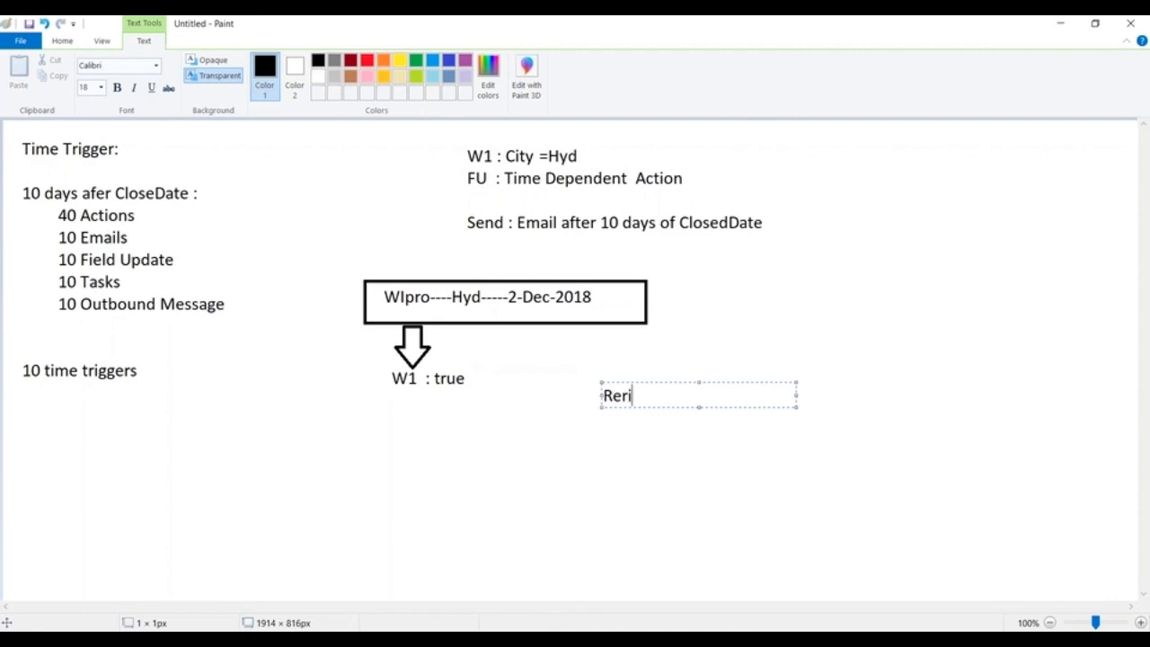
key("BackSpace")
key("BackSpace")
key("BackSpace")
key("BackSpace")
type("Time -Based :")
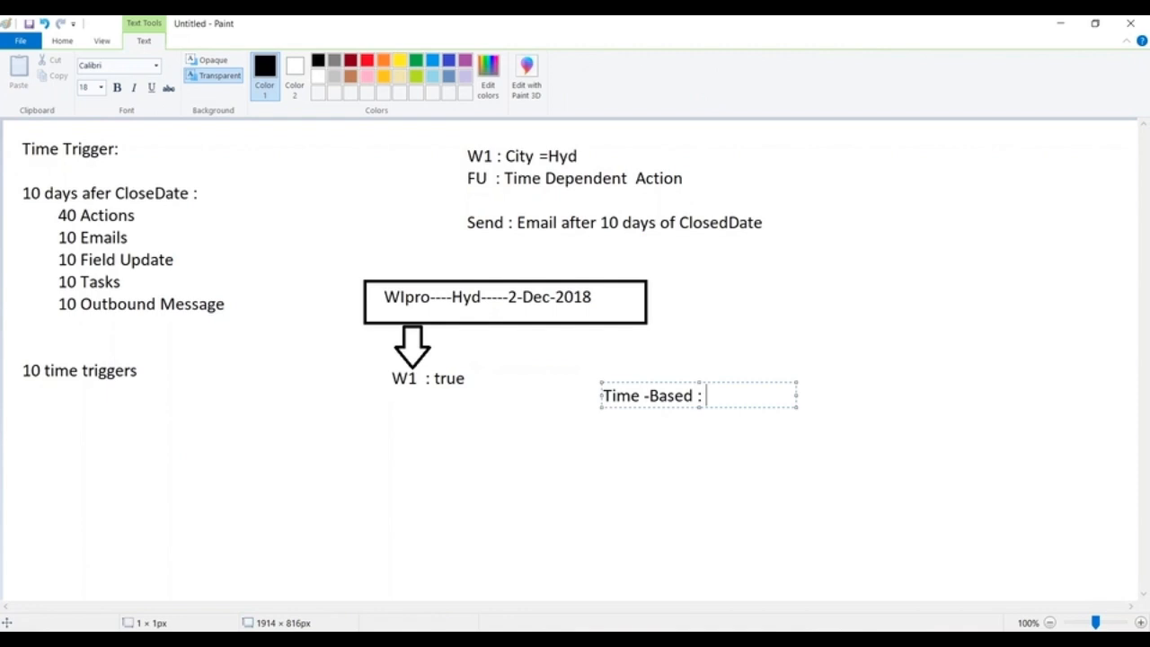
key("Return")
key("Return")
type("12-")
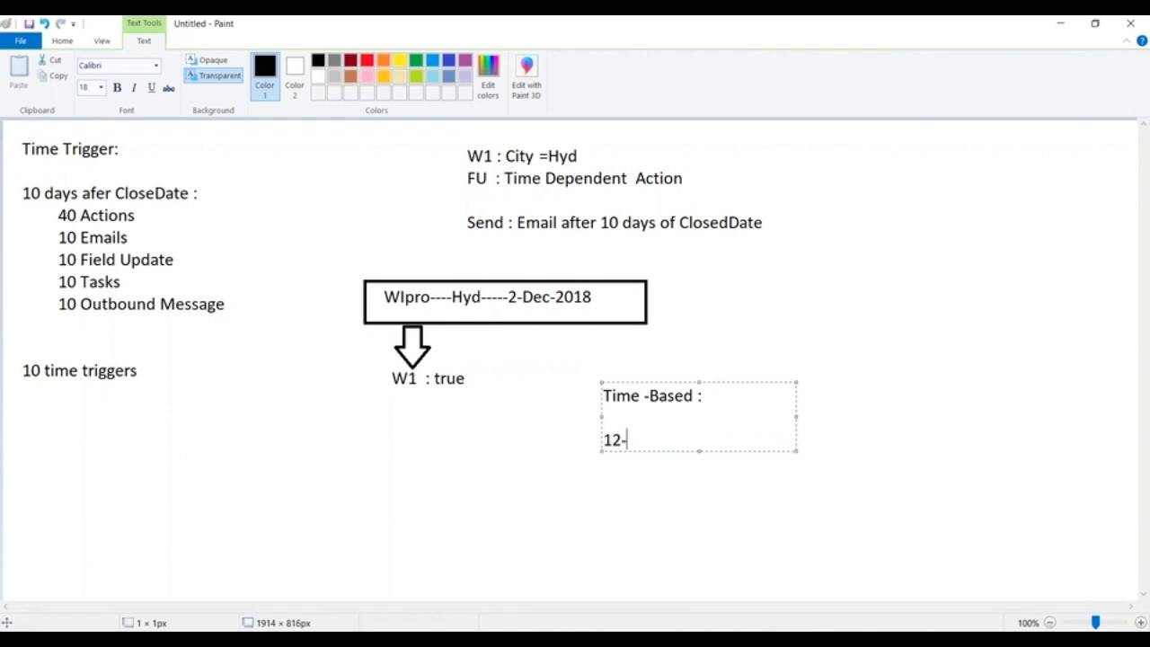
type("Dec-2018")
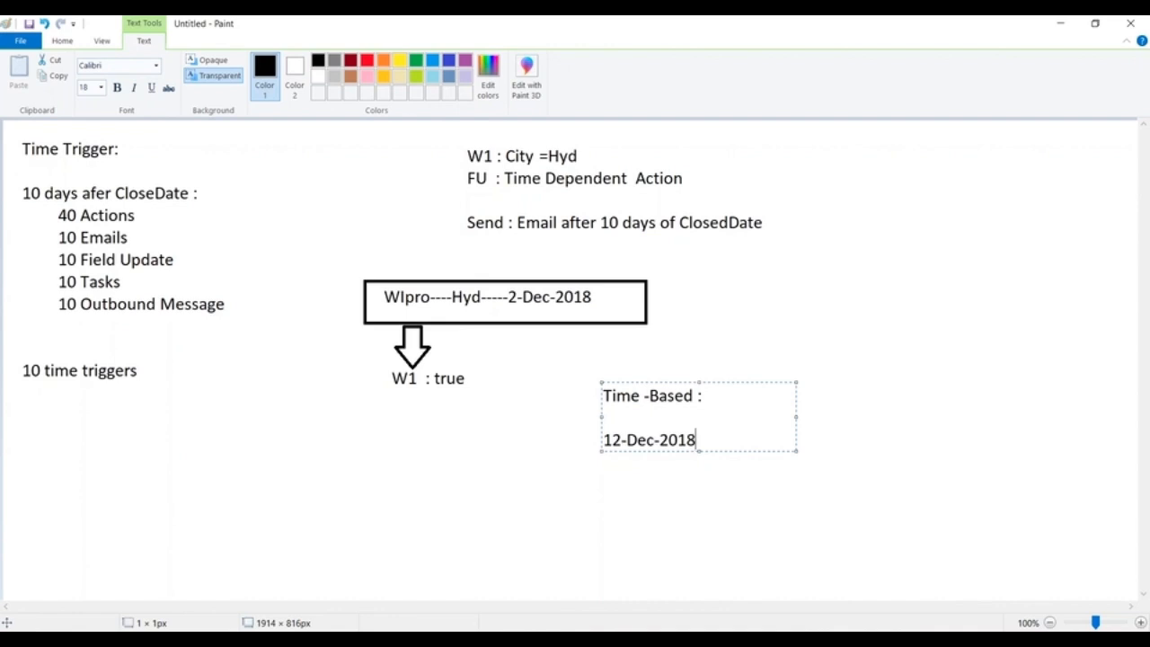
left_click(570, 332)
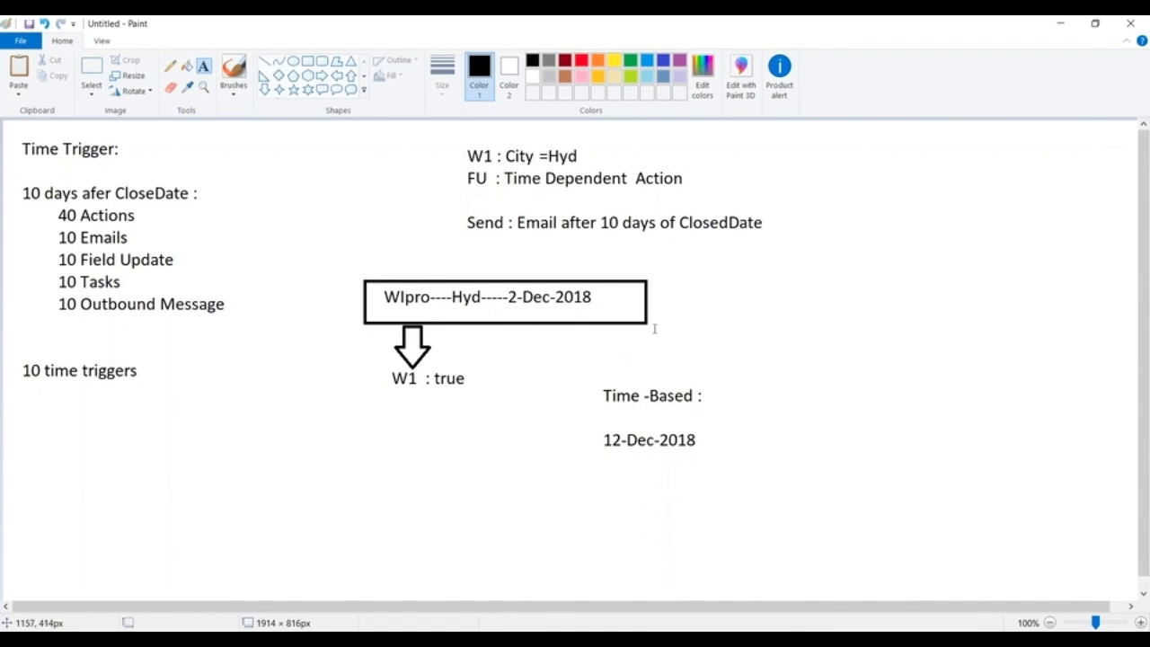
Write the note "11-Dec" between the record frame and the Time -Based block.
left_click(570, 338)
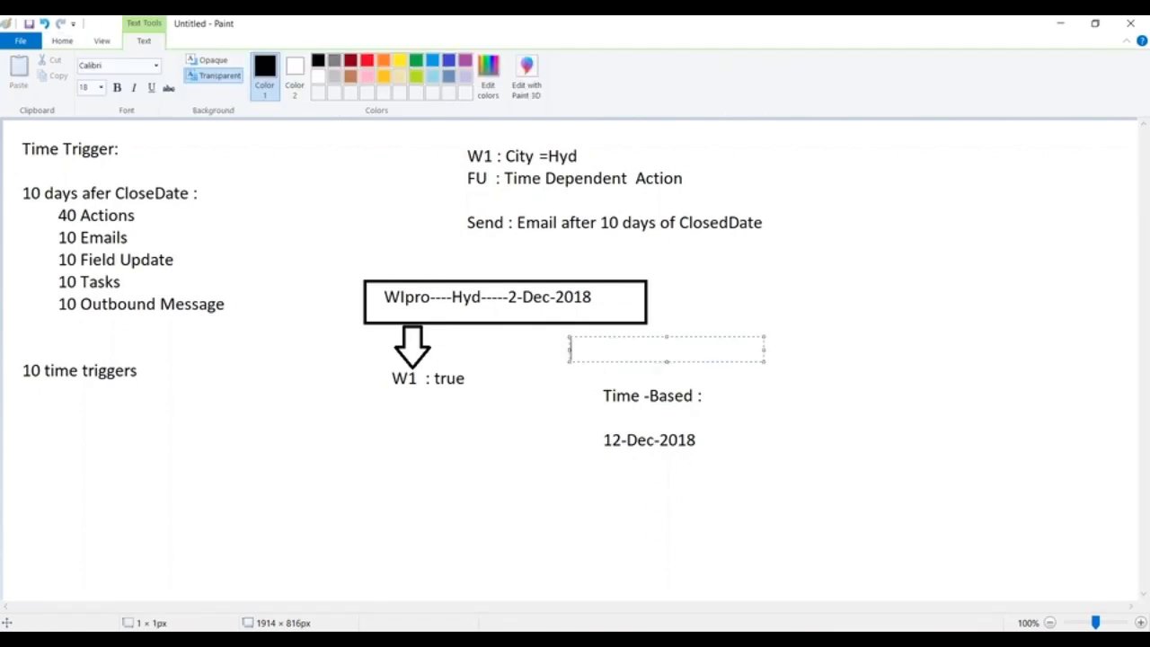
type("11-Dec")
left_click(462, 402)
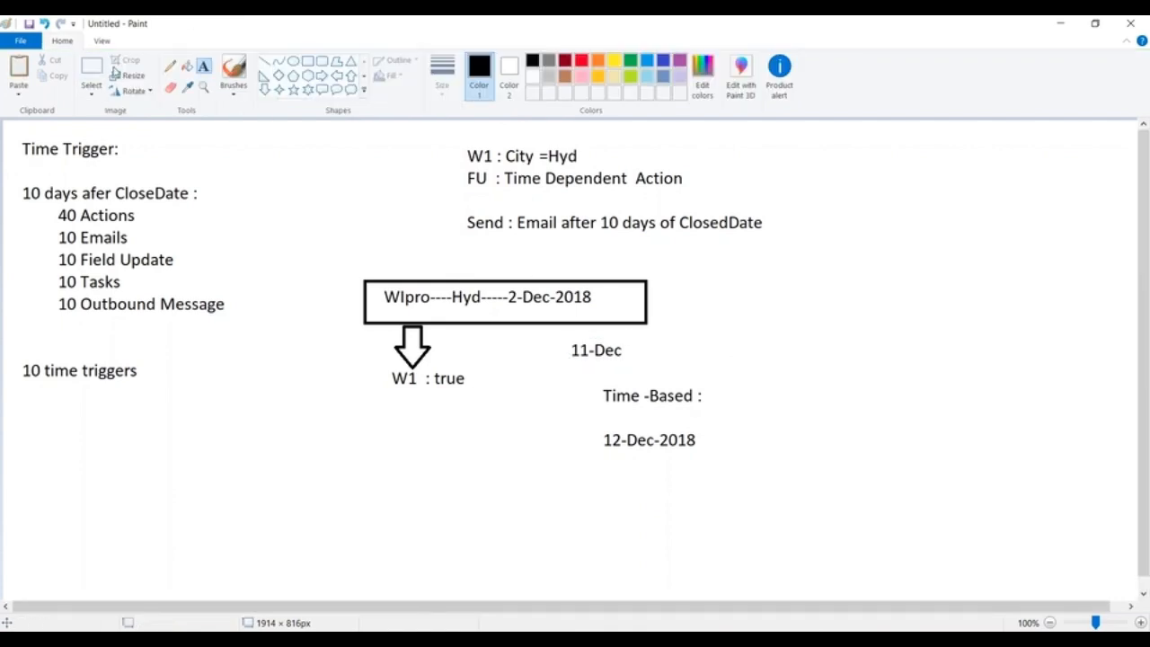
Replace the city in the framed sample record with "Ban".
left_click_drag(449, 285, 483, 308)
key("Delete")
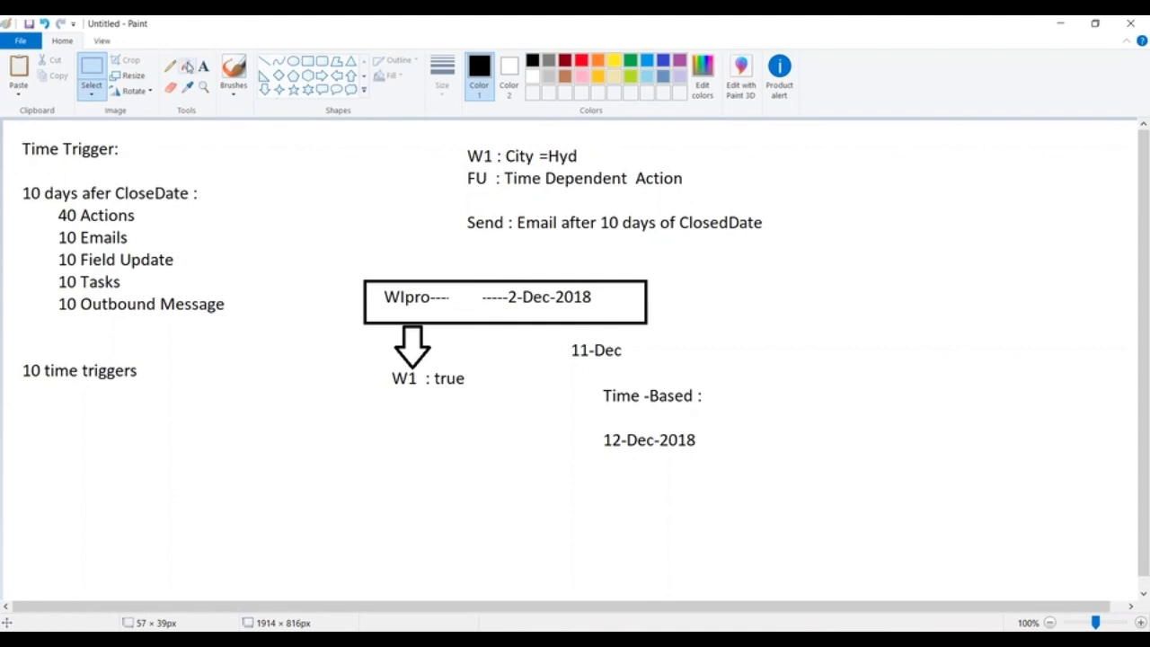
left_click(203, 66)
left_click(450, 287)
type("Ban")
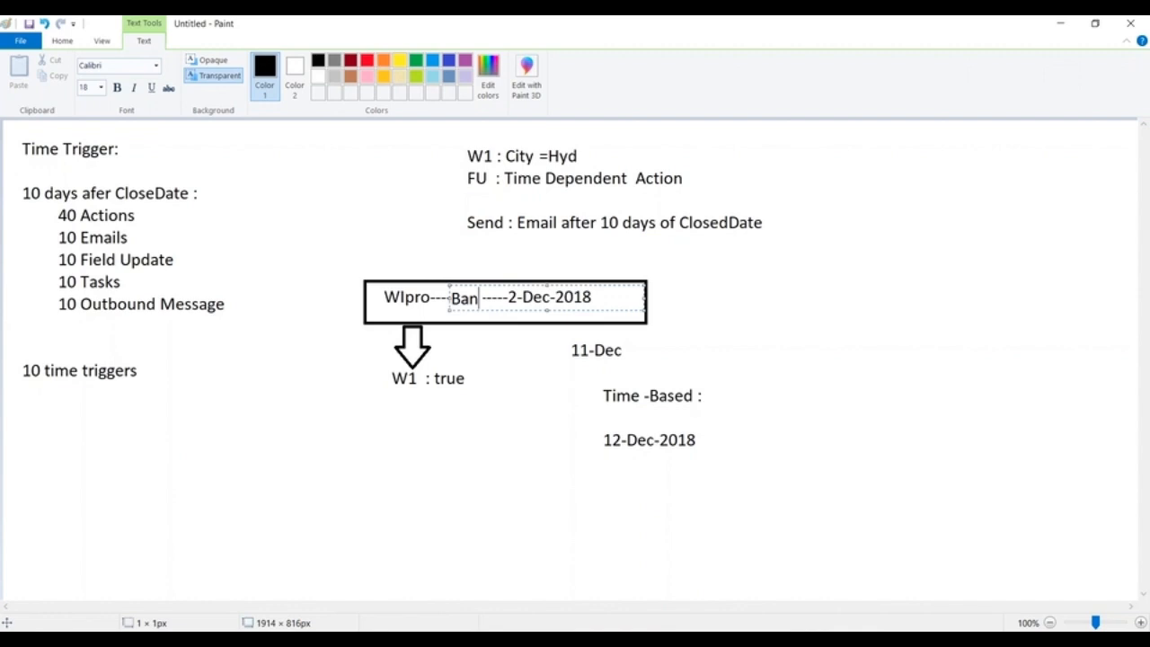
left_click(814, 331)
Replace the date in the framed sample record with "15-Dec-2018".
left_click(92, 72)
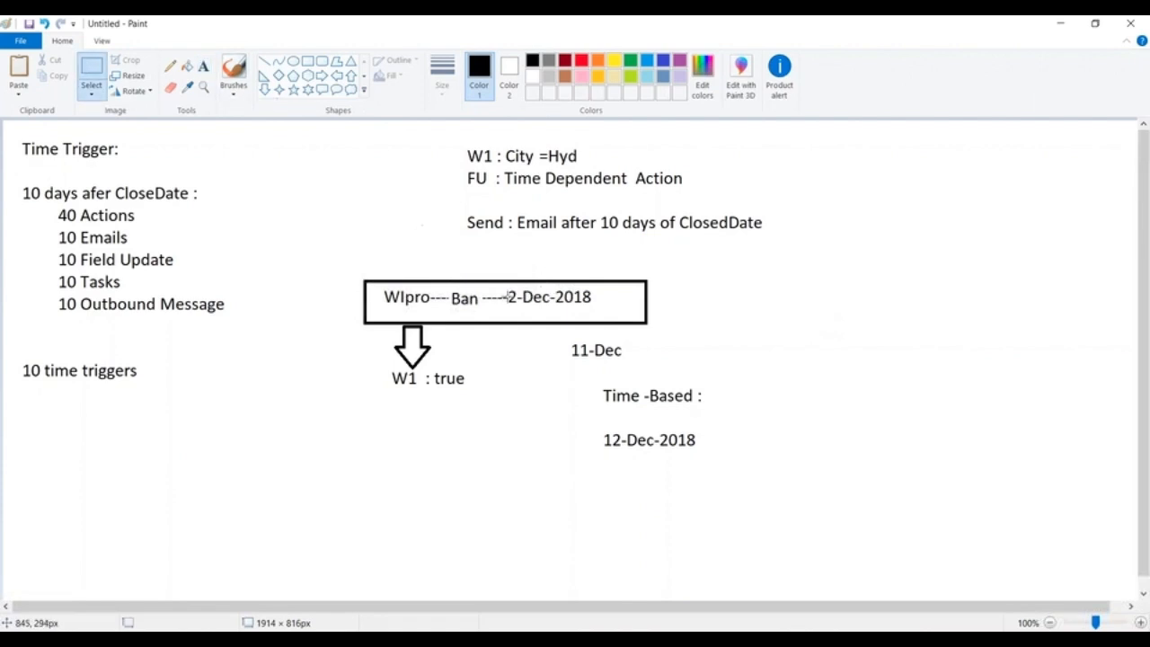
left_click_drag(505, 289, 619, 307)
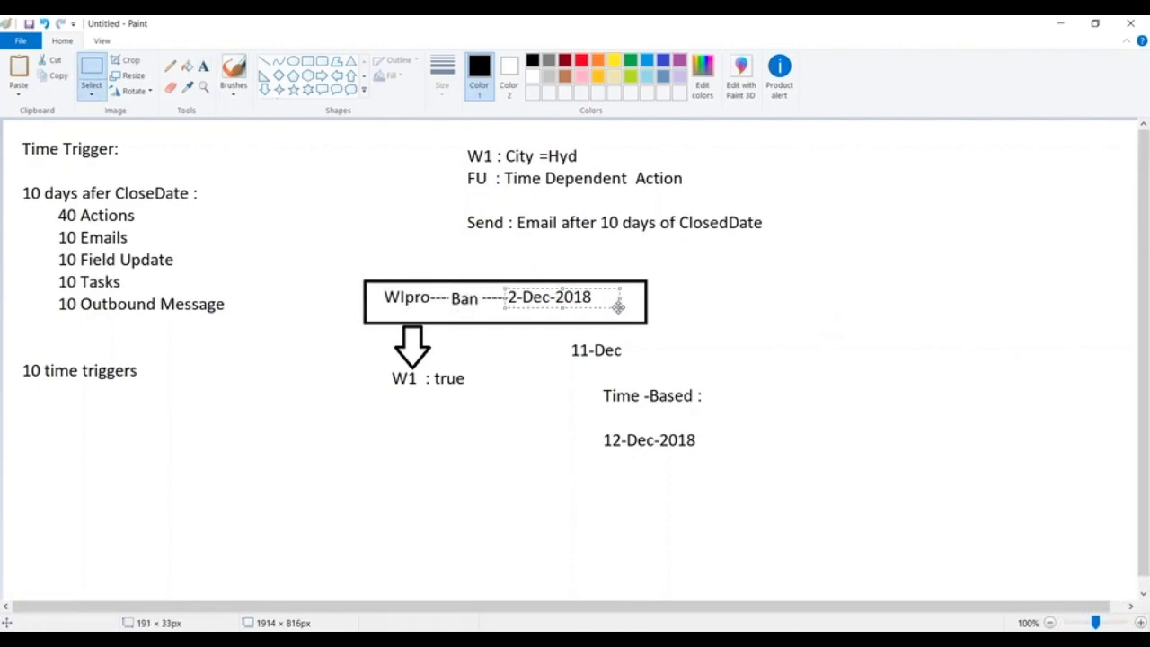
key("Delete")
left_click(204, 72)
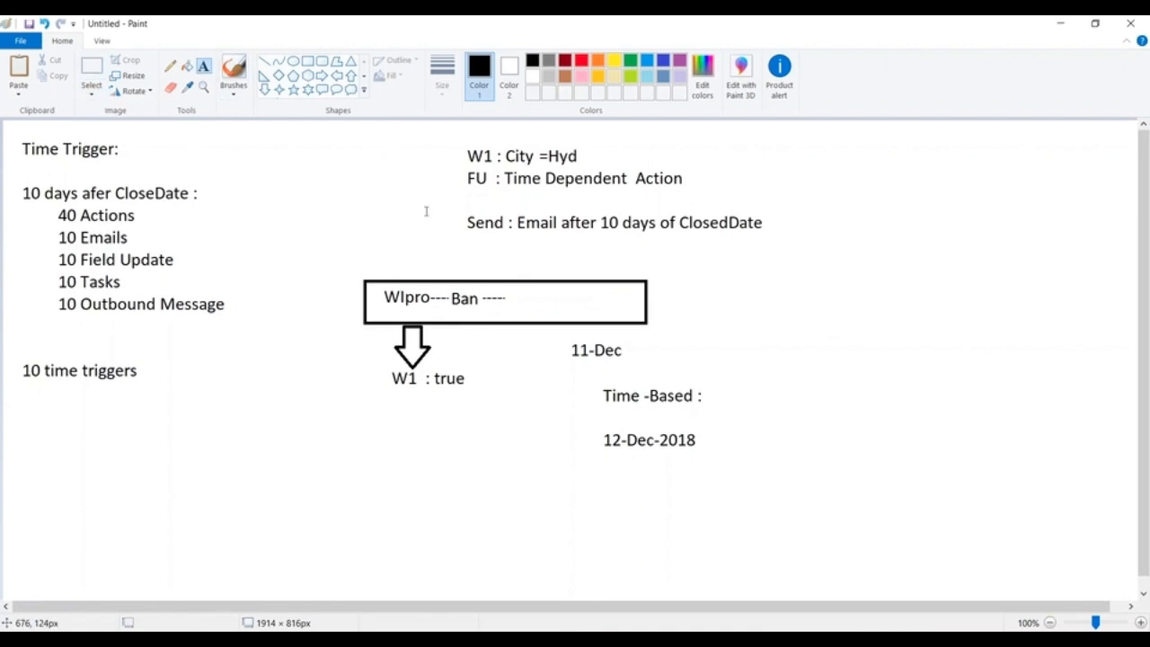
left_click(521, 290)
type("15-D")
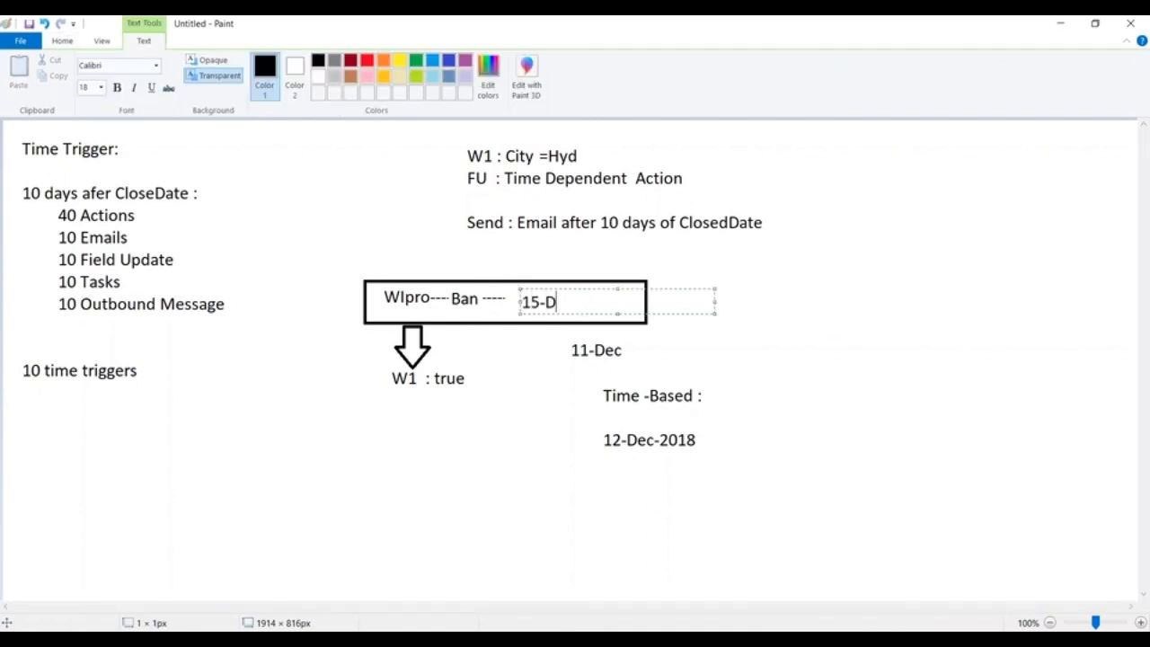
type("ec-2018")
Close the drawing without saving it and minimize the remaining windows to show the desktop.
left_click(1131, 23)
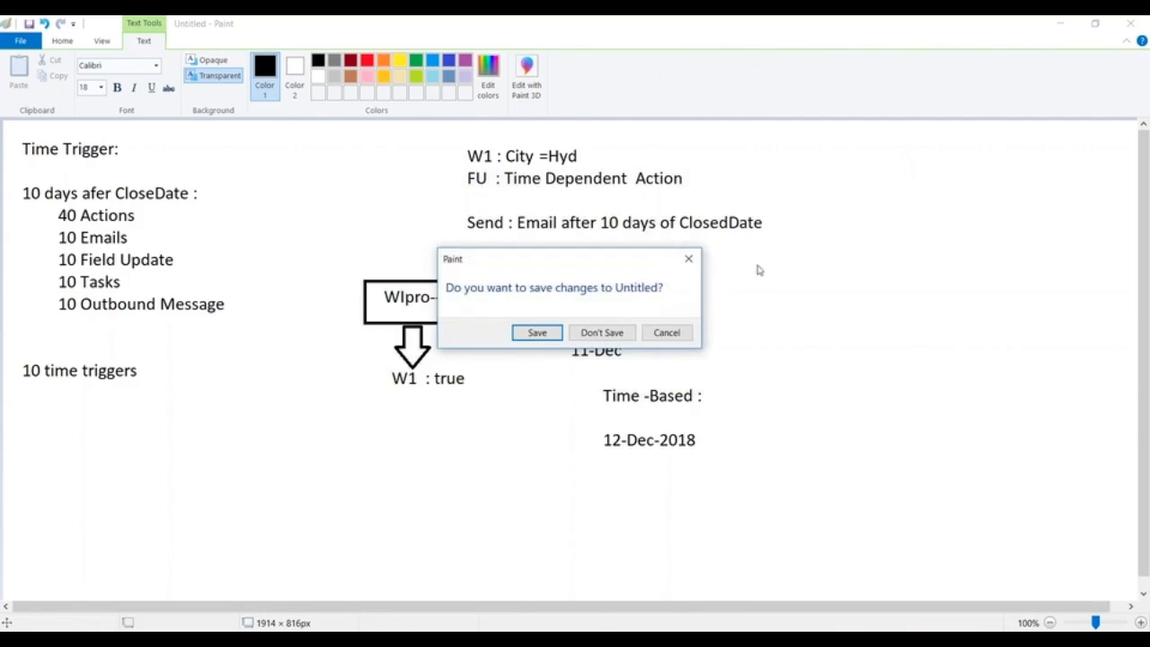
left_click(601, 332)
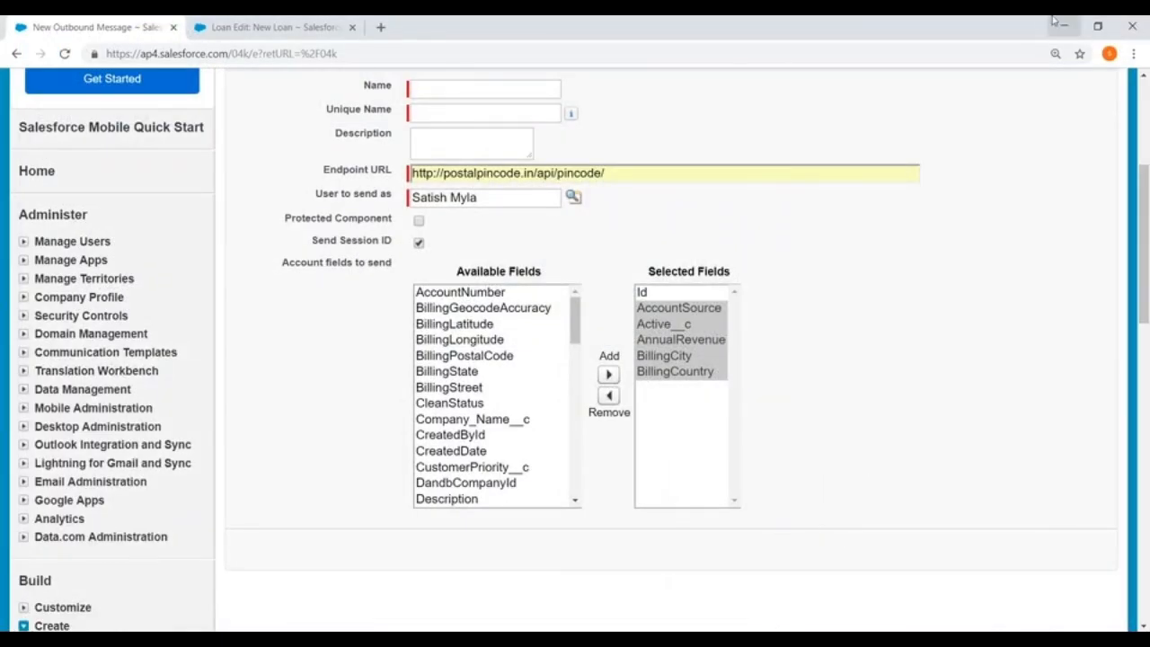
left_click(742, 640)
left_click(1065, 27)
left_click(1065, 27)
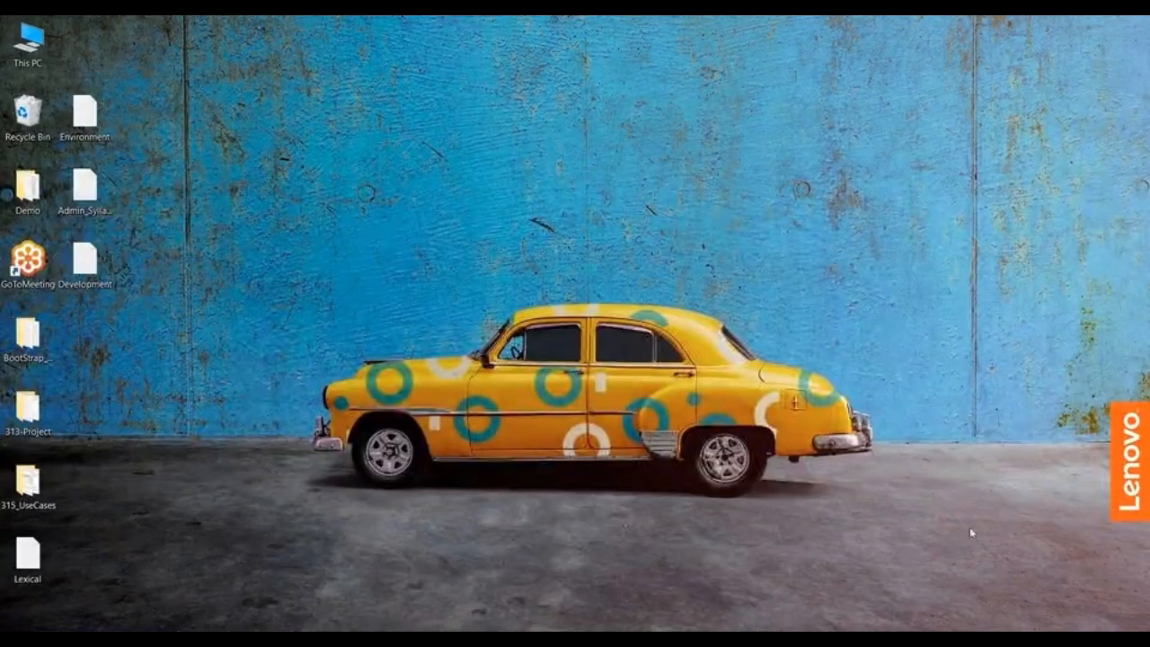